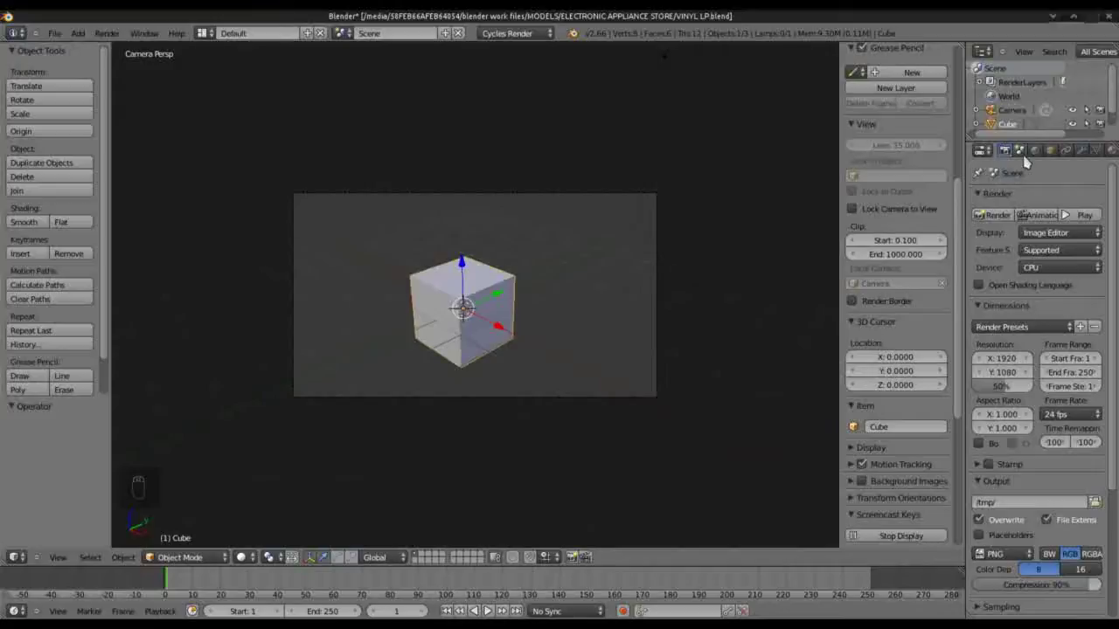
# Step: Set the scene units to Metric and delete the default cube
pyautogui.click(1020, 151)
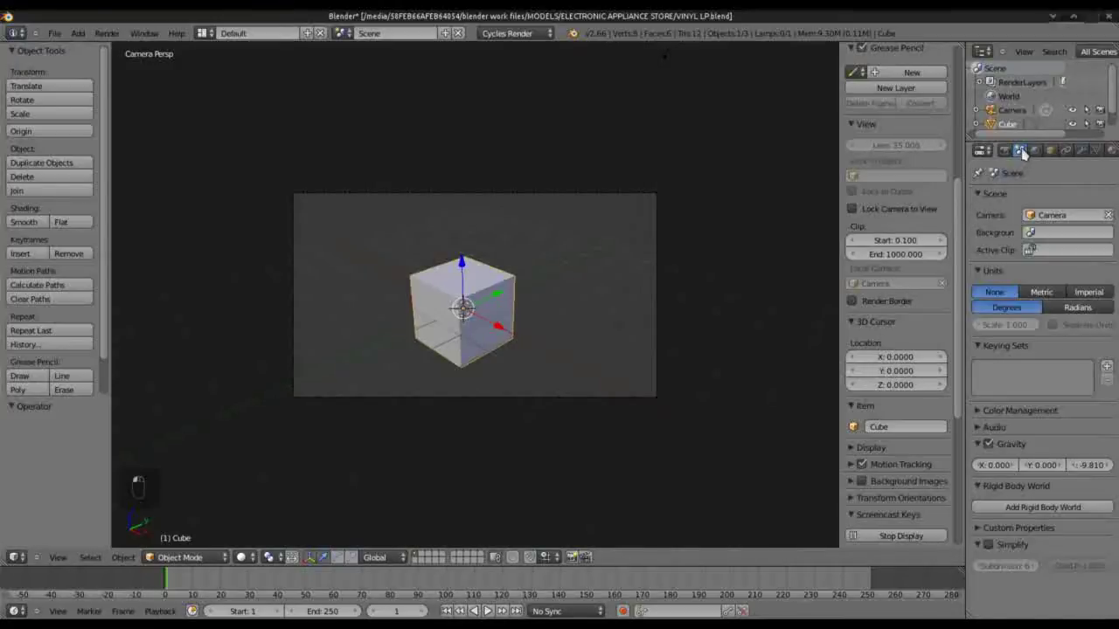
pyautogui.click(1041, 294)
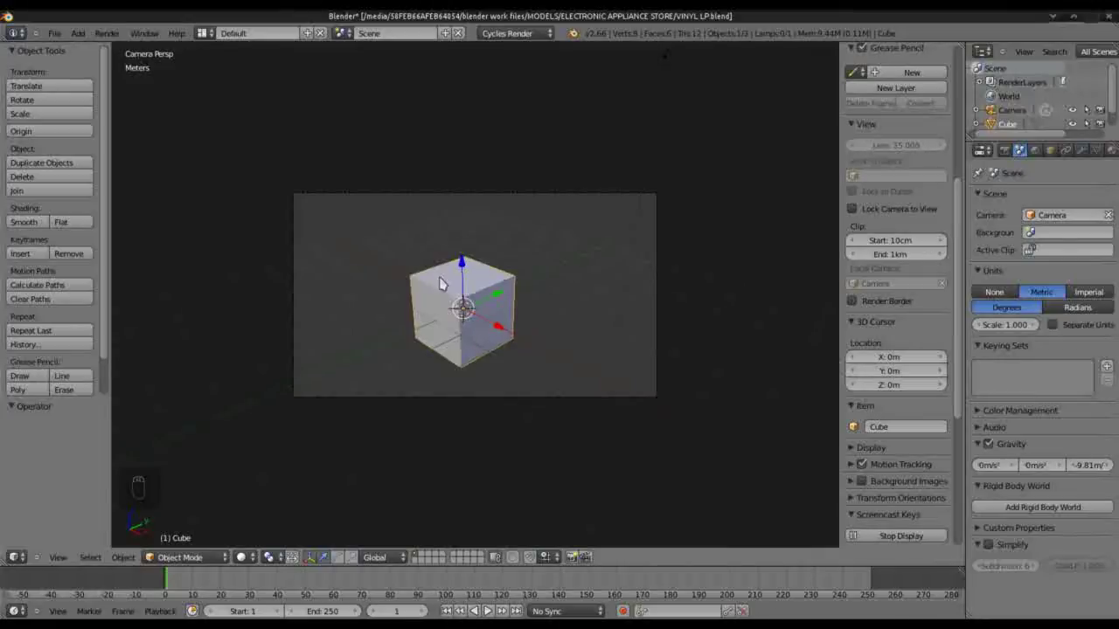
pyautogui.press('Delete')
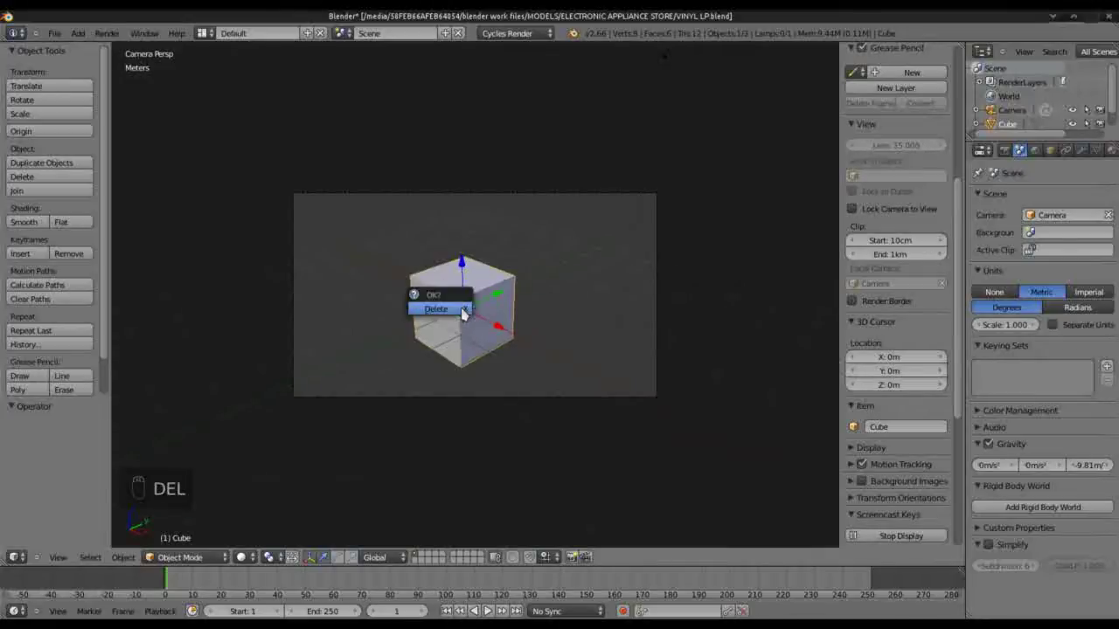
pyautogui.click(453, 311)
# Step: Add a UV sphere with 120 segments and 16 rings at the scene's origin
pyautogui.hotkey('shift', 'a')
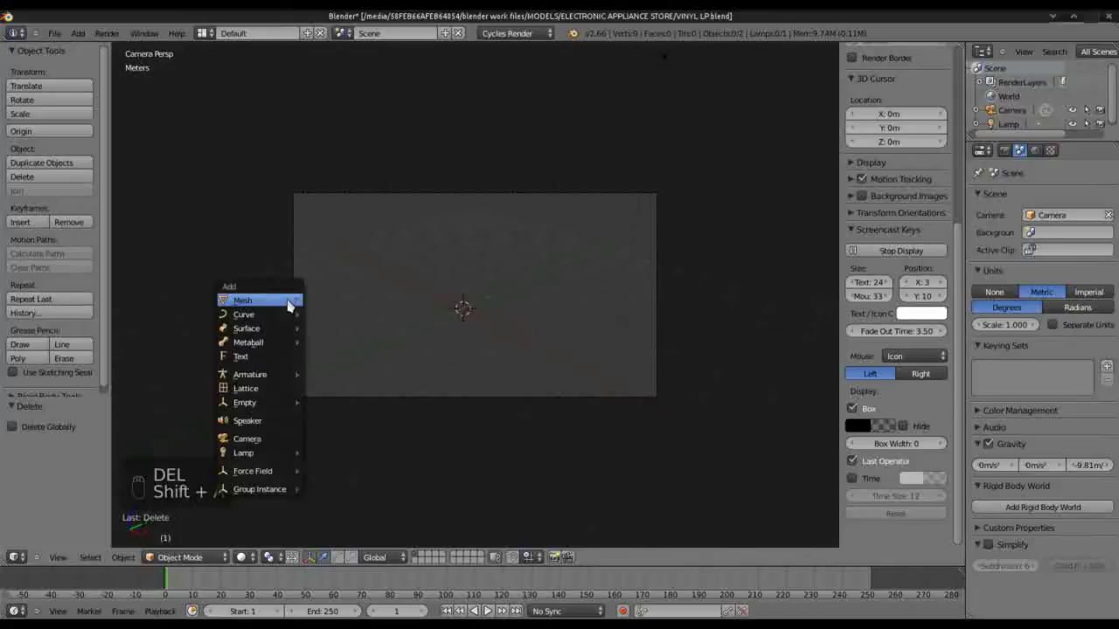
pyautogui.moveTo(292, 300)
pyautogui.click(350, 344)
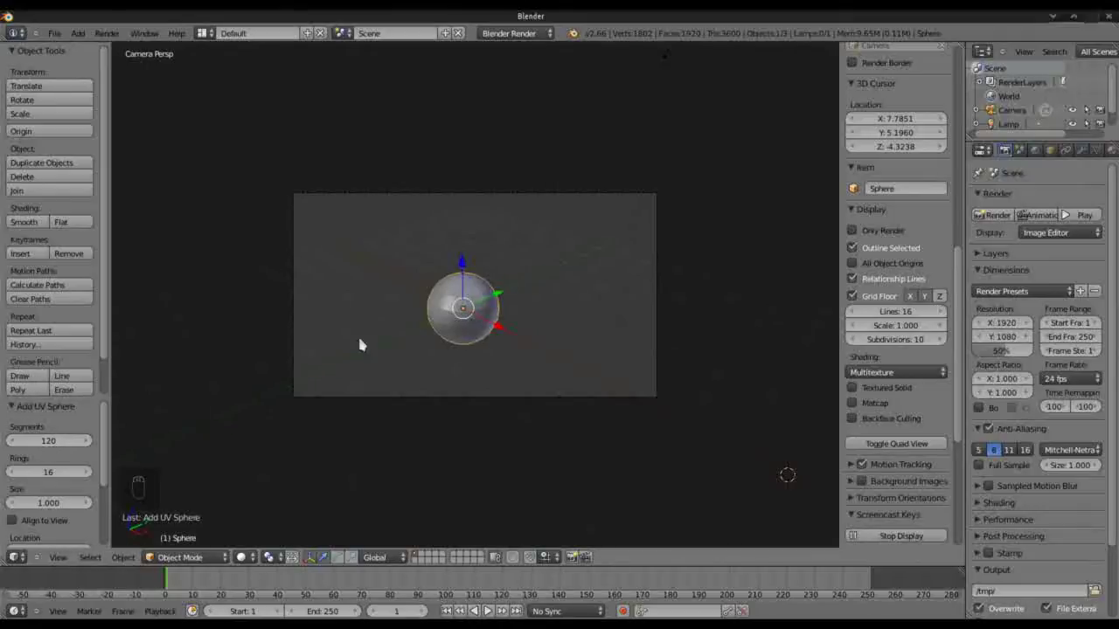
# Step: Delete all of the sphere's vertices except the pole and the two rings nearest it, leaving only the upper cap
pyautogui.press('KP_7')
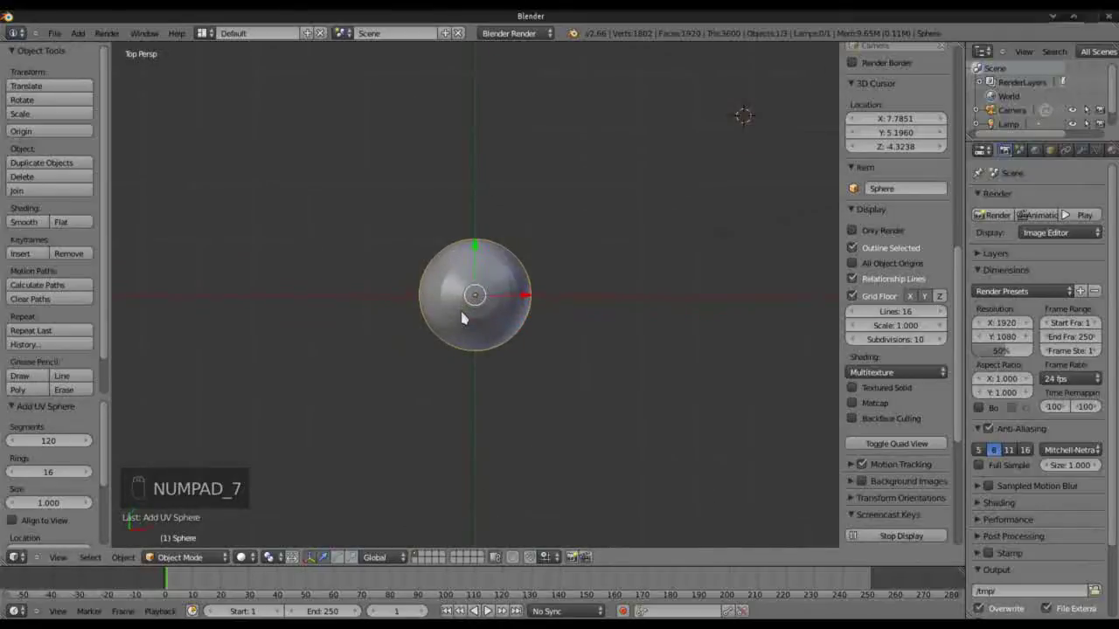
pyautogui.scroll(6, 462, 315)
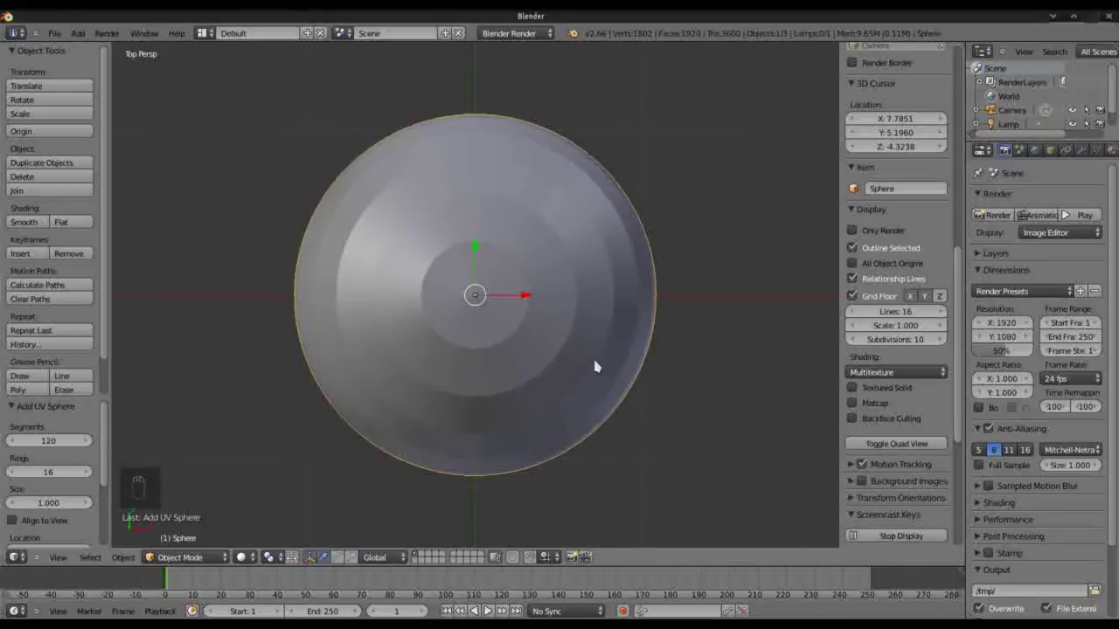
pyautogui.scroll(4, 584, 363)
pyautogui.scroll(-3, 582, 362)
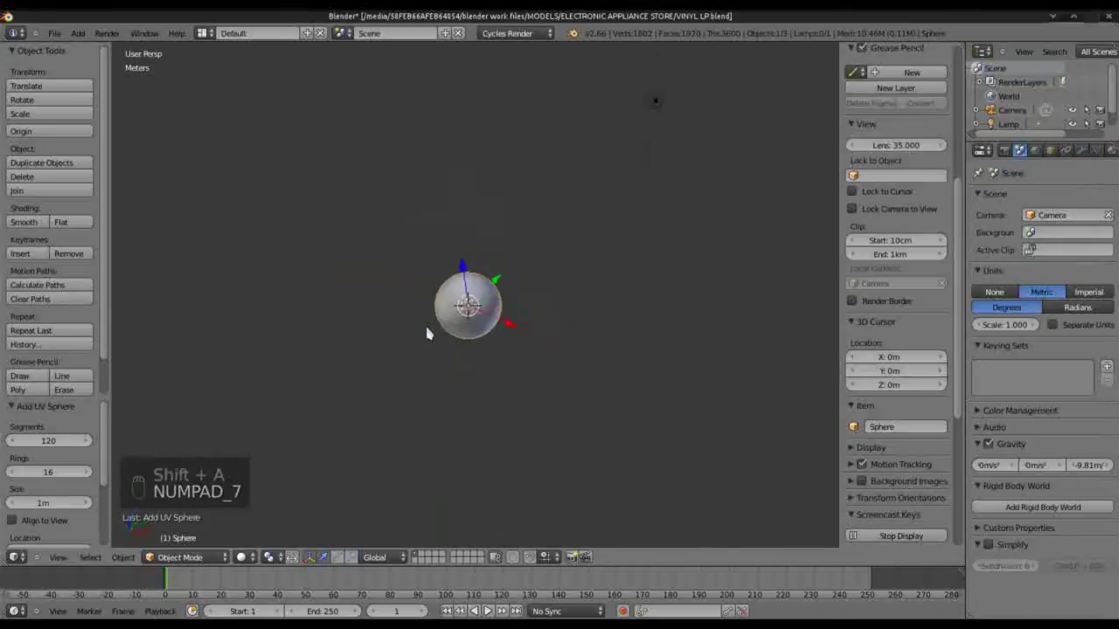
pyautogui.scroll(4, 430, 332)
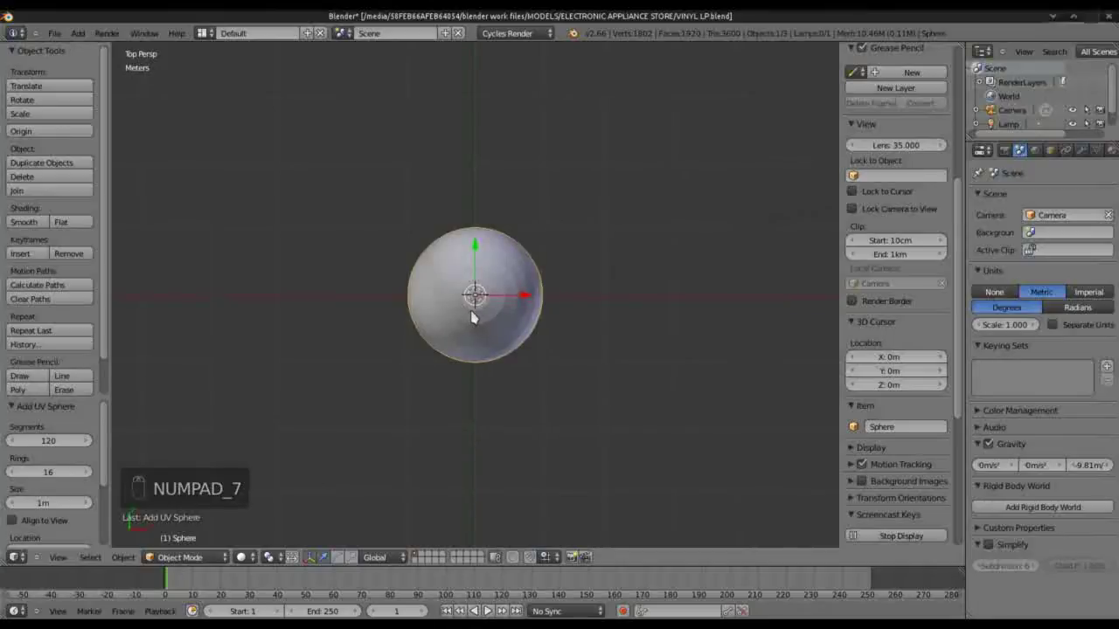
pyautogui.press('Tab')
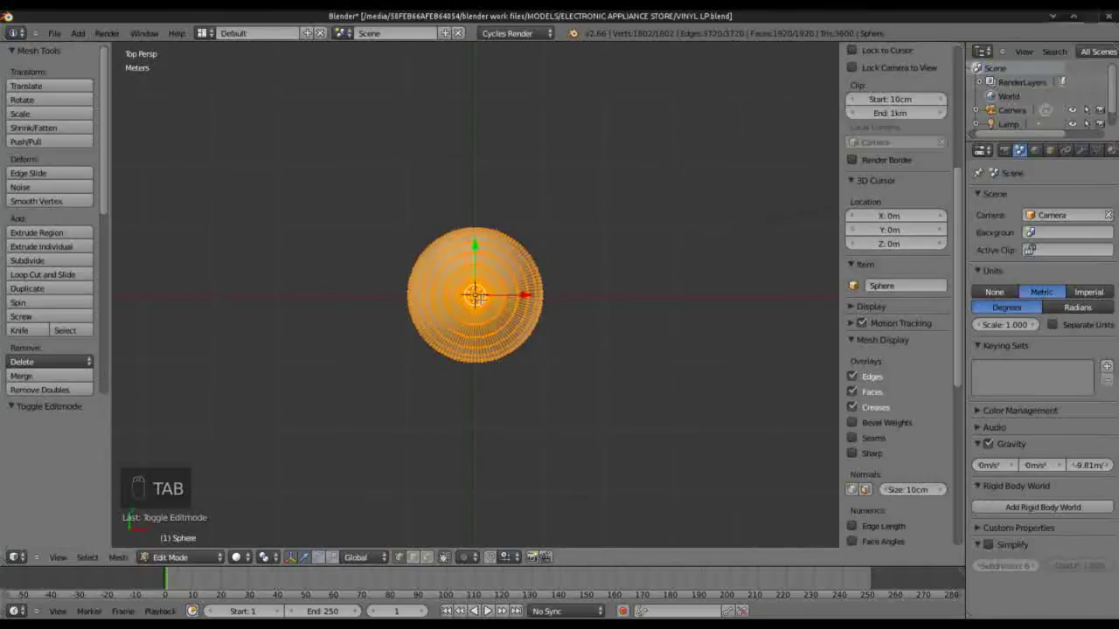
pyautogui.scroll(3, 475, 296)
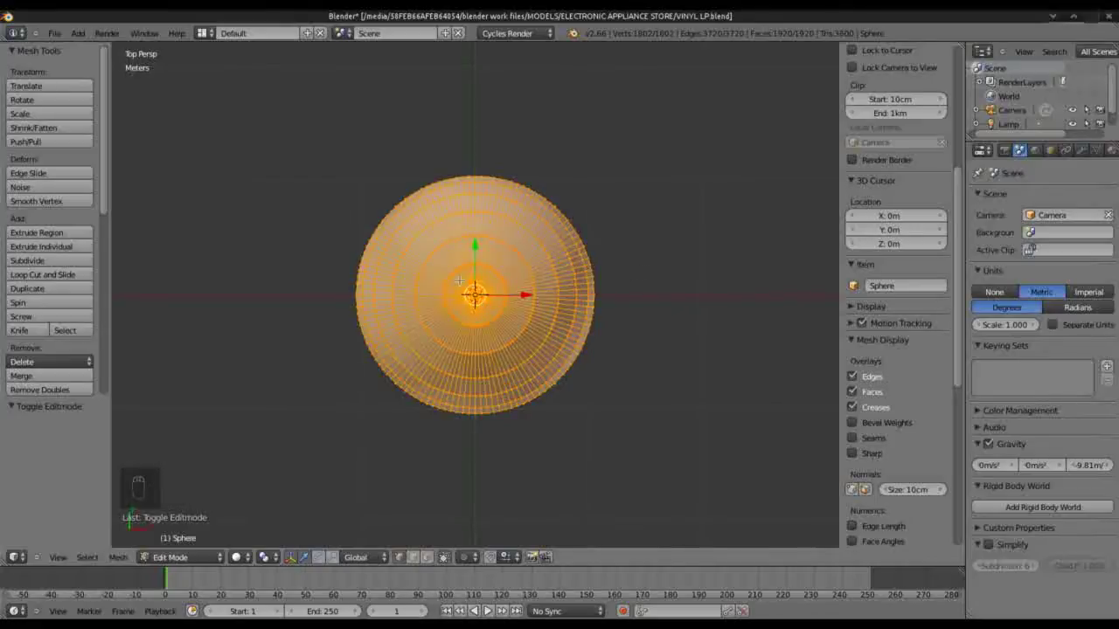
pyautogui.press('a')
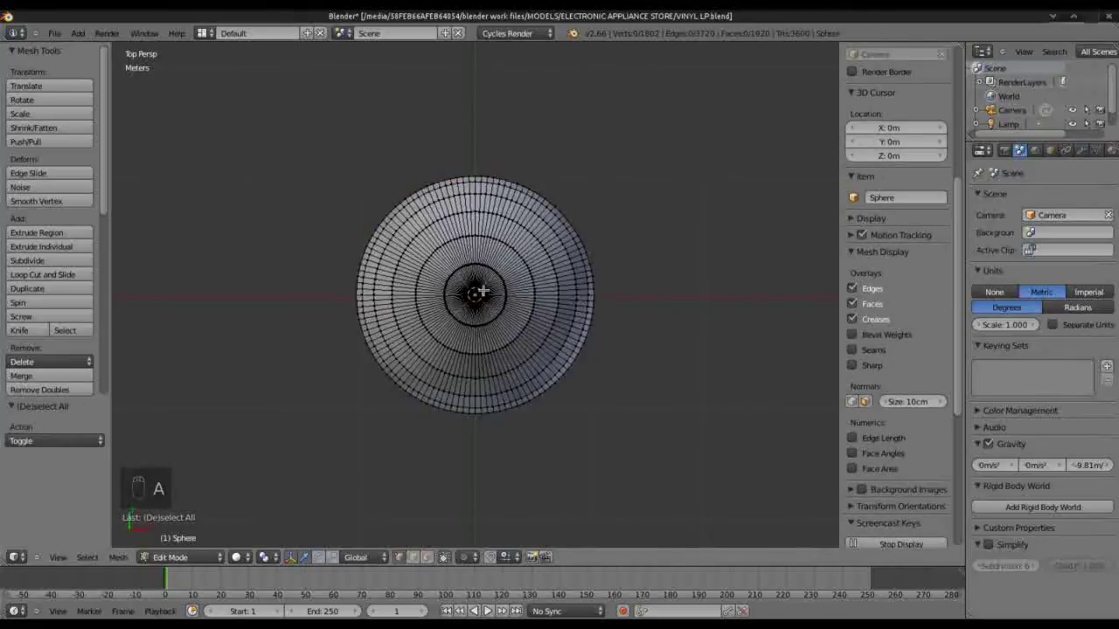
pyautogui.press('c')
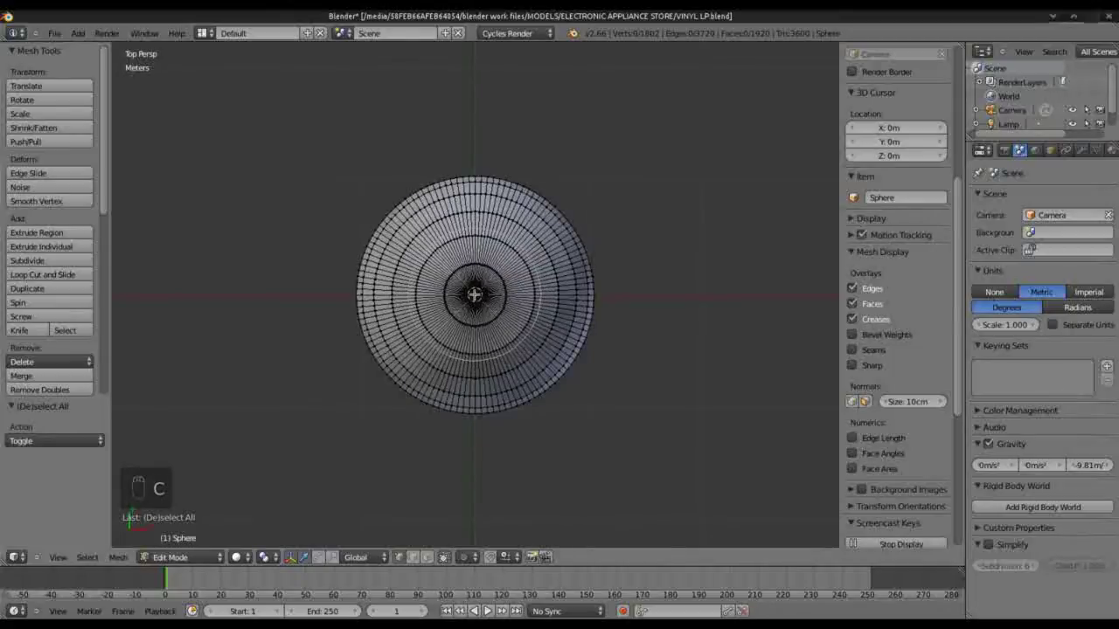
pyautogui.click(473, 295)
pyautogui.rightClick(473, 295)
pyautogui.moveTo(450, 382)
pyautogui.mouseDown(button='middle')
pyautogui.moveTo(432, 176)
pyautogui.moveTo(525, 262)
pyautogui.moveTo(619, 306)
pyautogui.moveTo(566, 300)
pyautogui.mouseUp(button='middle')
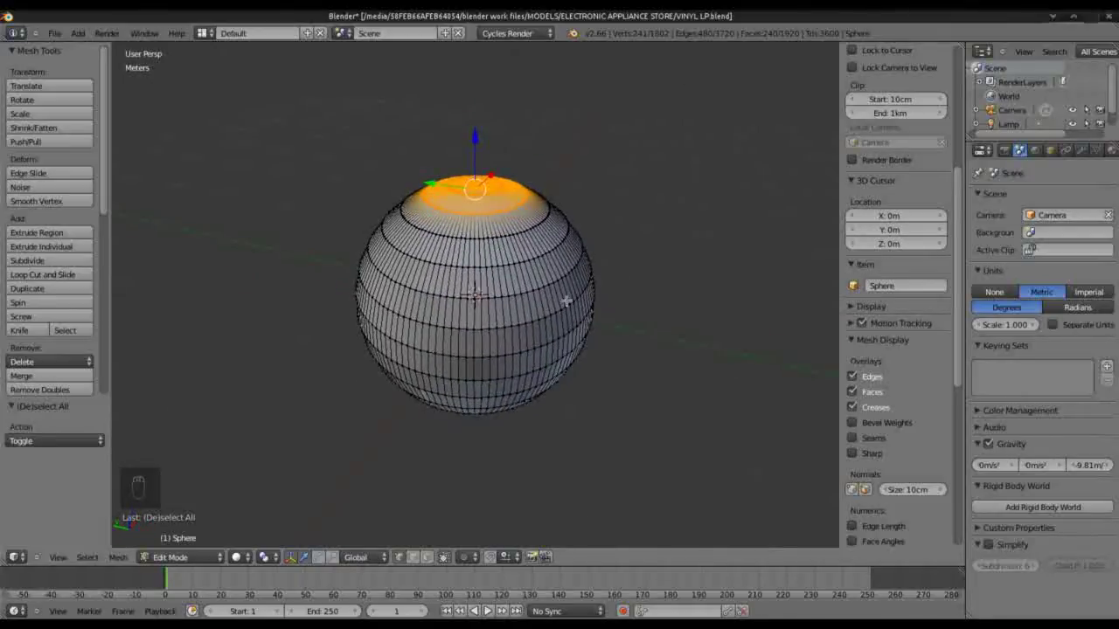
pyautogui.hotkey('ctrl', 'i')
pyautogui.press('Delete')
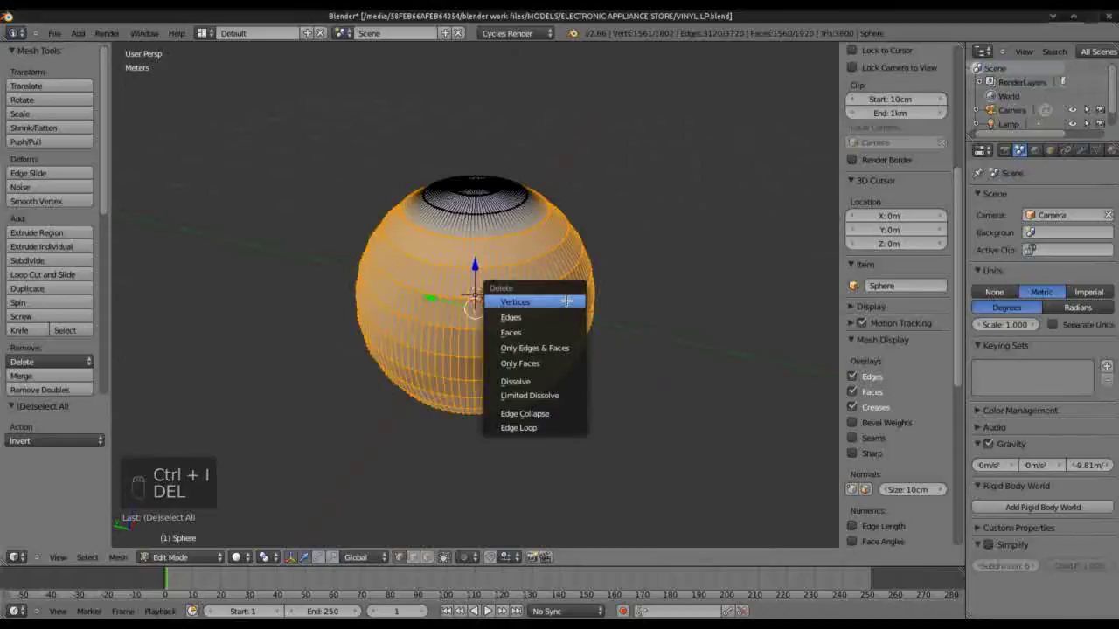
pyautogui.click(566, 300)
# Step: Select the cap's apex vertex in the front orthographic view and check its Z coordinate
pyautogui.press('KP_1')
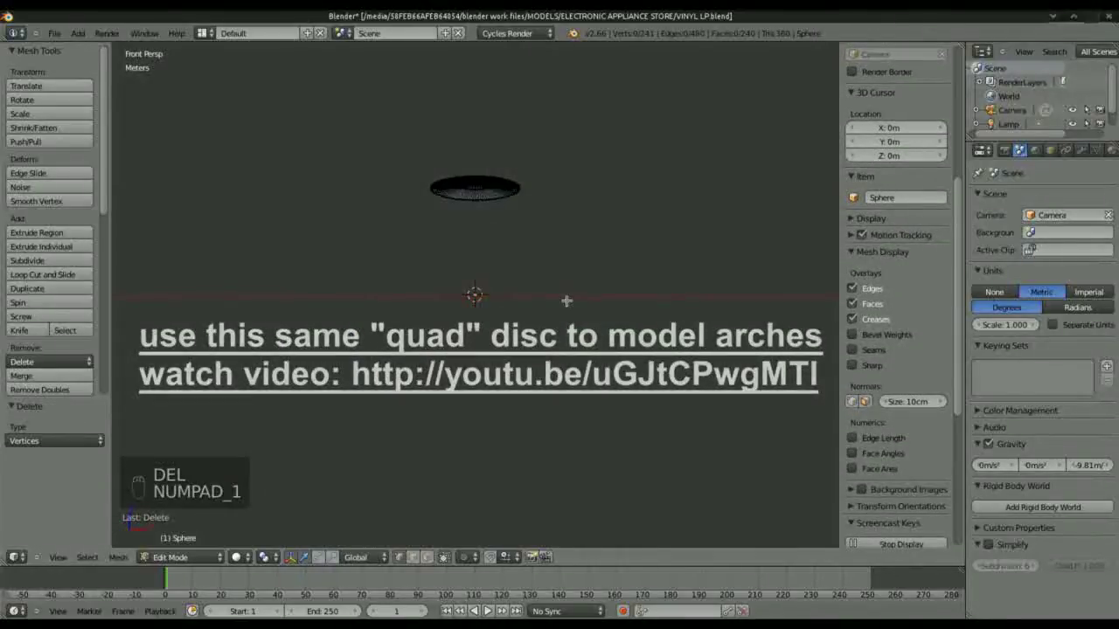
pyautogui.press('KP_5')
pyautogui.scroll(4, 547, 238)
pyautogui.keyDown('shift'); pyautogui.moveTo(546, 238); pyautogui.dragTo(582, 402, button='middle'); pyautogui.keyUp('shift')
pyautogui.scroll(3, 579, 395)
pyautogui.keyDown('shift'); pyautogui.moveTo(547, 291); pyautogui.dragTo(520, 362, button='middle'); pyautogui.keyUp('shift')
pyautogui.scroll(2, 519, 361)
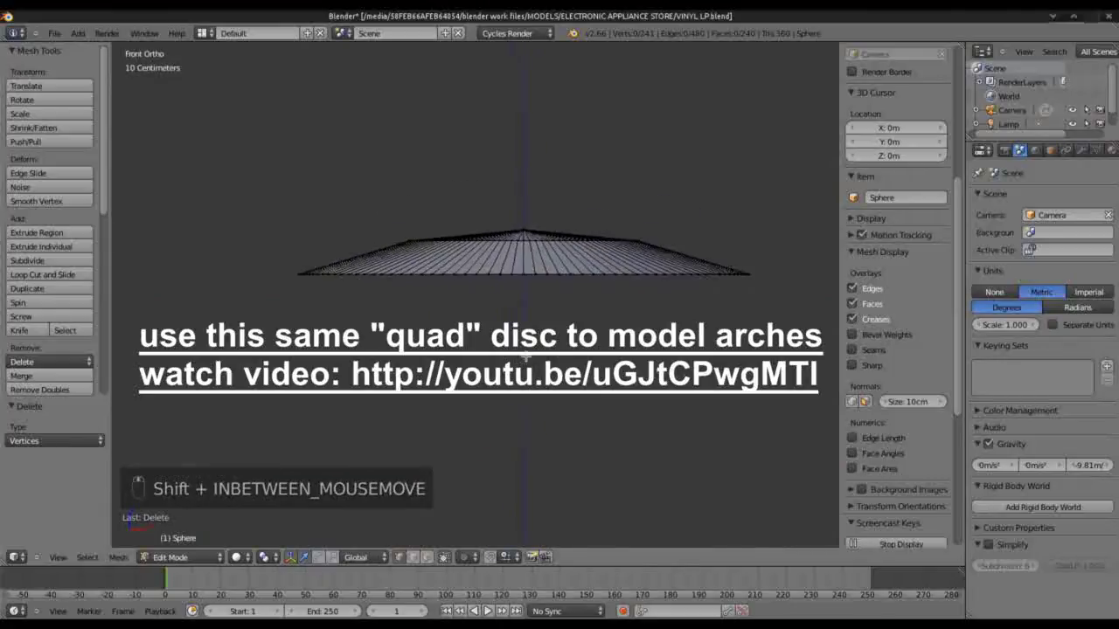
pyautogui.rightClick(521, 230)
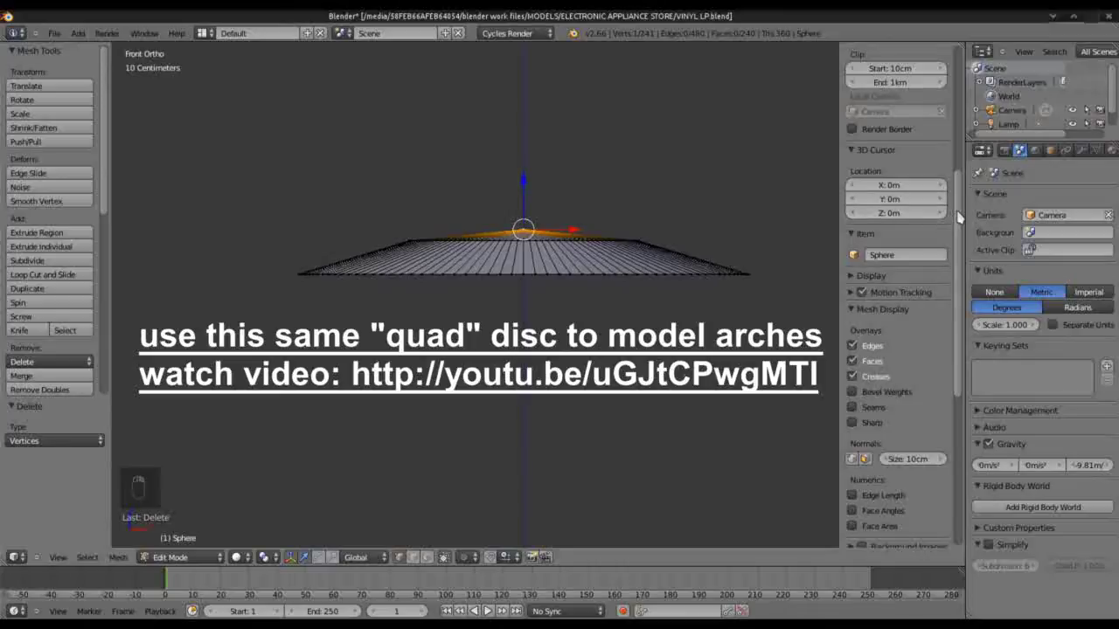
pyautogui.scroll(8, 959, 217)
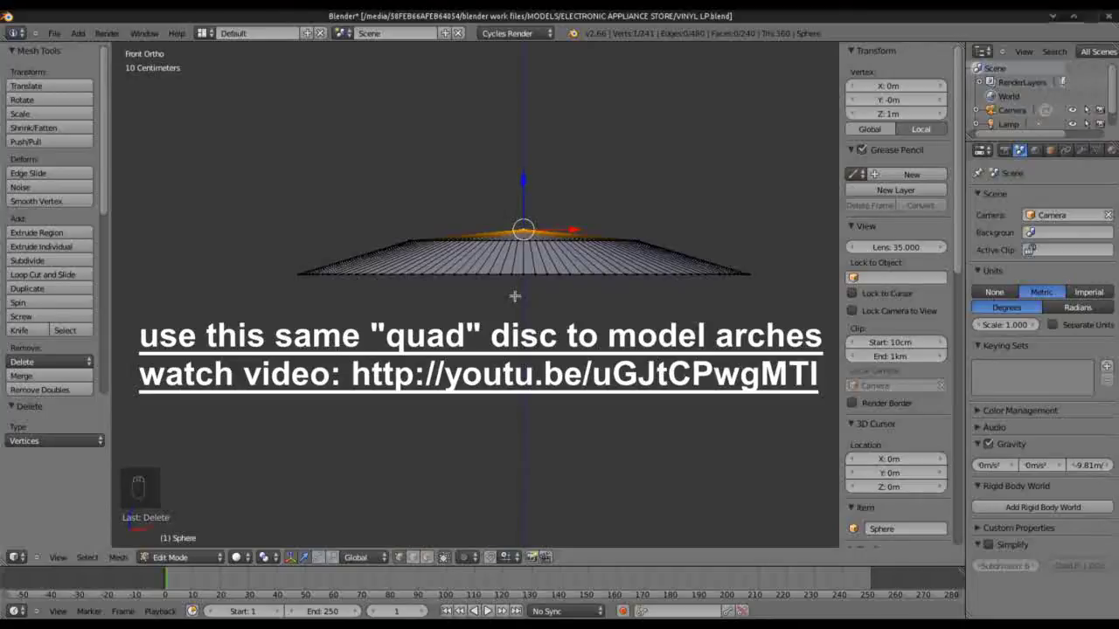
# Step: Select the cap's outer rim vertices and set their median Z to 1 m
pyautogui.press('a')
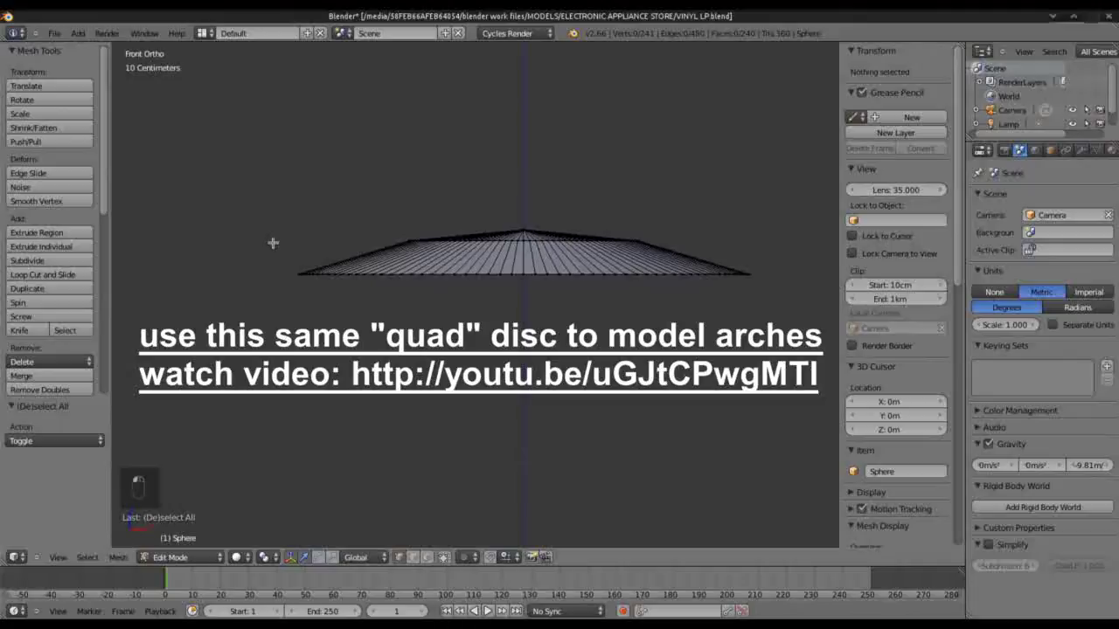
pyautogui.press('b')
pyautogui.moveTo(278, 261); pyautogui.dragTo(778, 306)
pyautogui.moveTo(568, 370); pyautogui.dragTo(601, 456, button='middle')
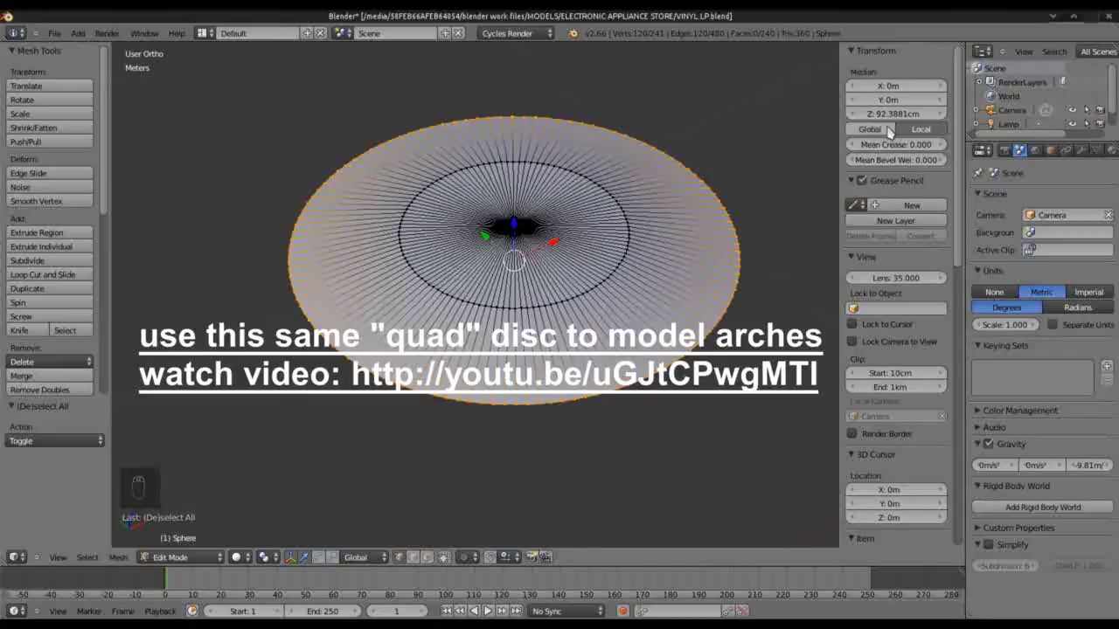
pyautogui.press('KP_1')
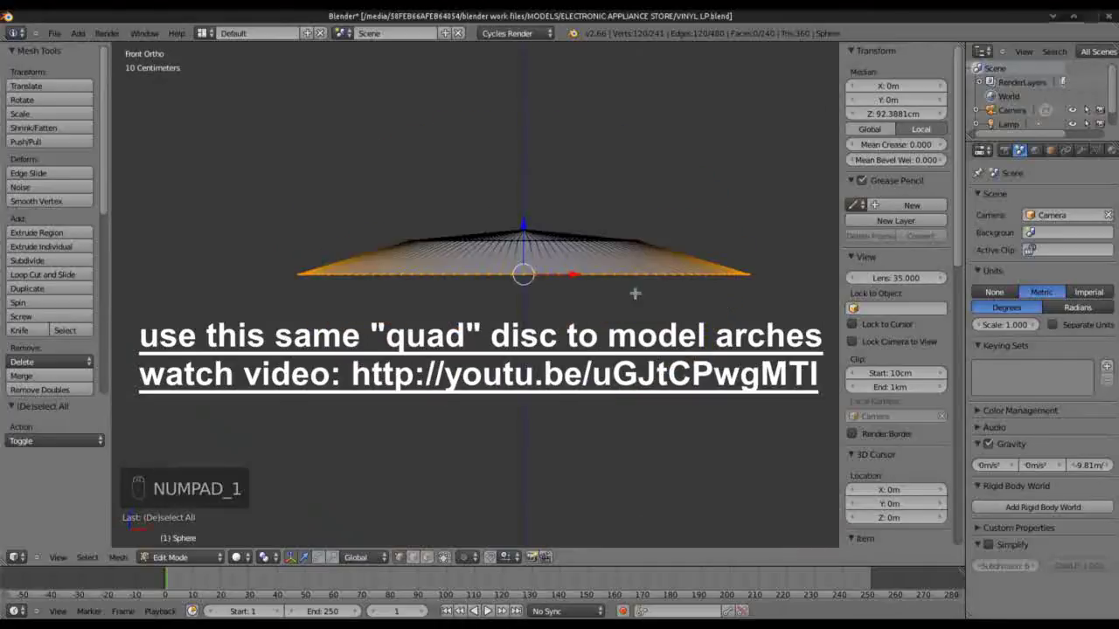
pyautogui.click(893, 114)
pyautogui.press('BackSpace')
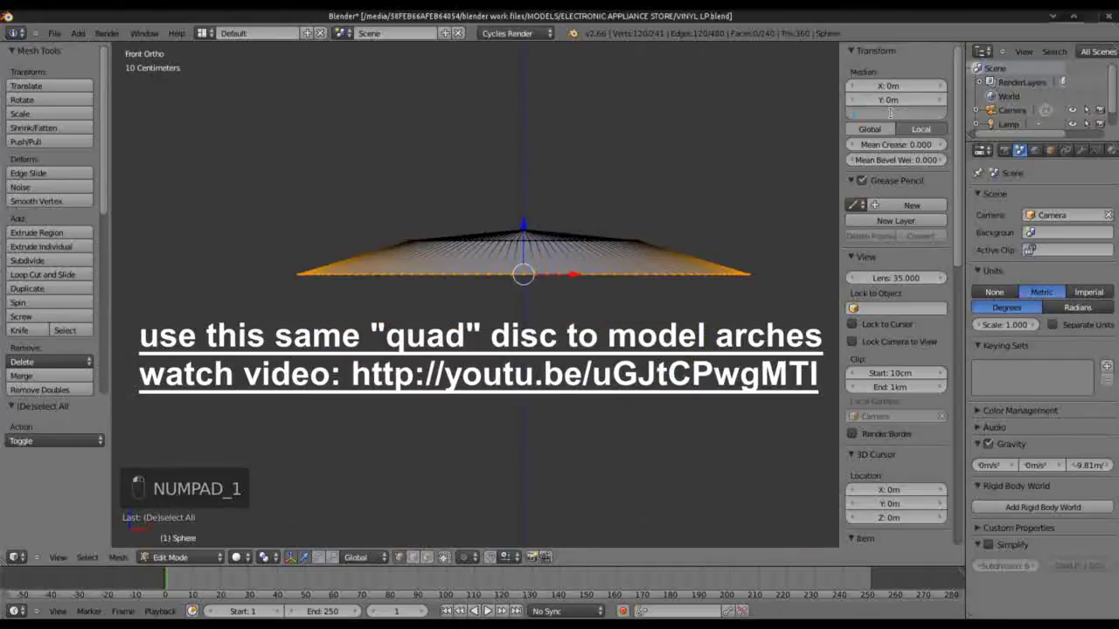
pyautogui.write('1')
pyautogui.press('Return')
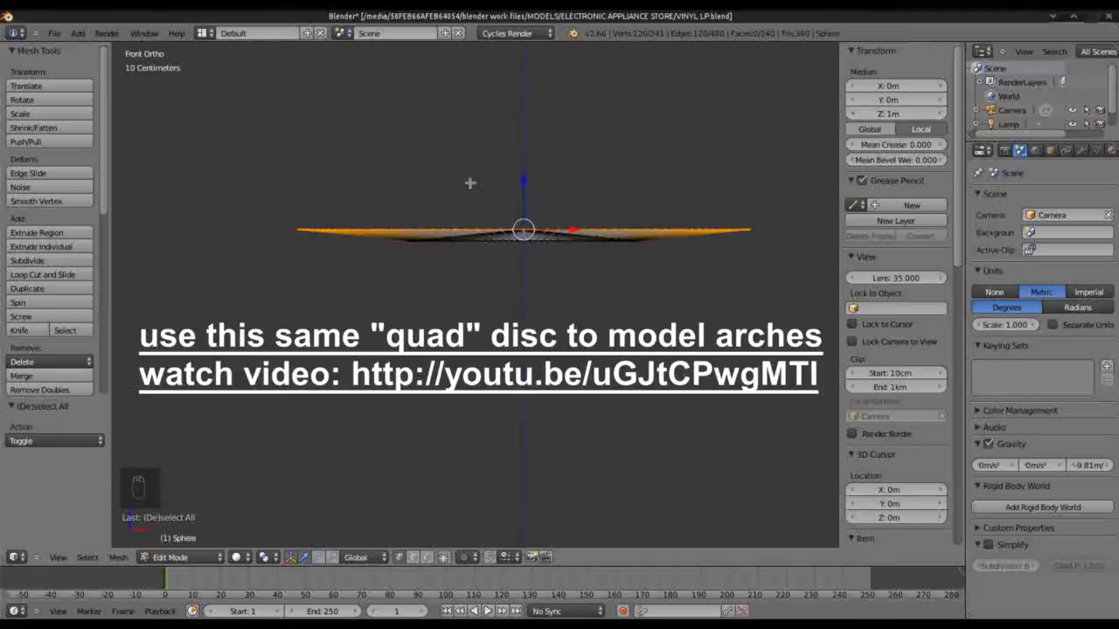
# Step: Select the ring of vertices between the apex and the rim and set its median Z to 1 m
pyautogui.scroll(2, 645, 290)
pyautogui.scroll(1, 645, 290)
pyautogui.keyDown('shift'); pyautogui.moveTo(552, 245); pyautogui.dragTo(485, 307, button='middle'); pyautogui.keyUp('shift')
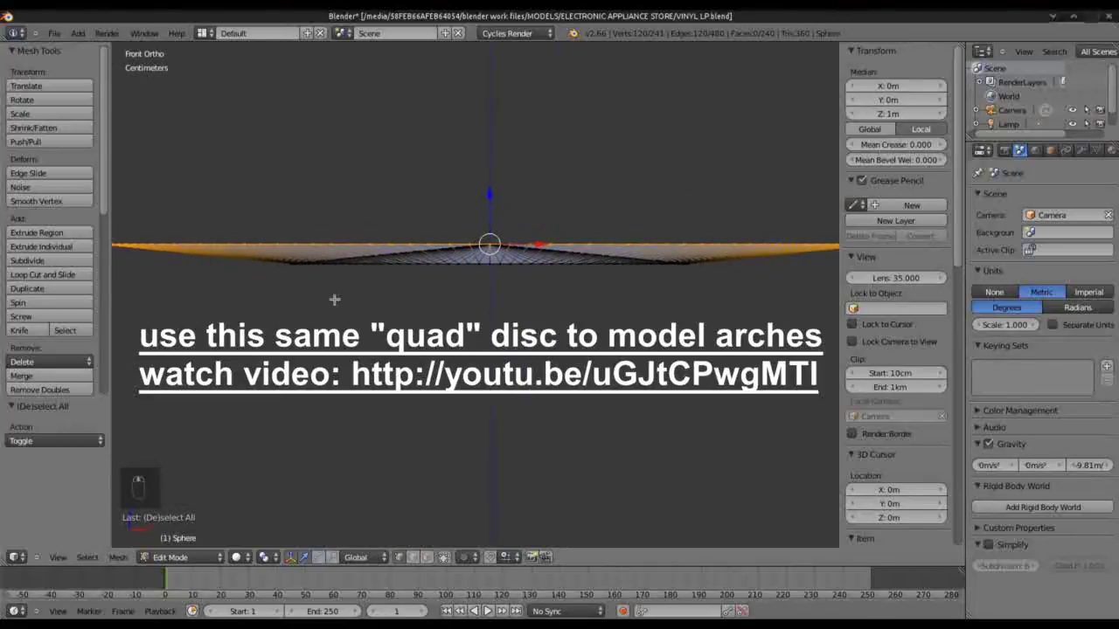
pyautogui.press('a')
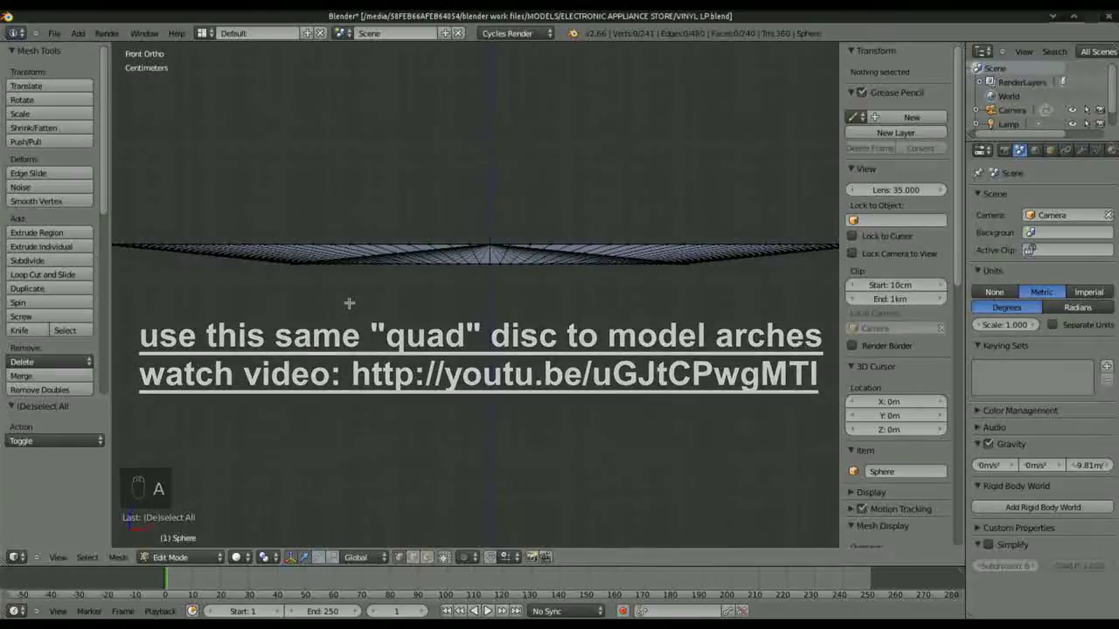
pyautogui.press('b')
pyautogui.moveTo(275, 250); pyautogui.dragTo(706, 288)
pyautogui.click(876, 115)
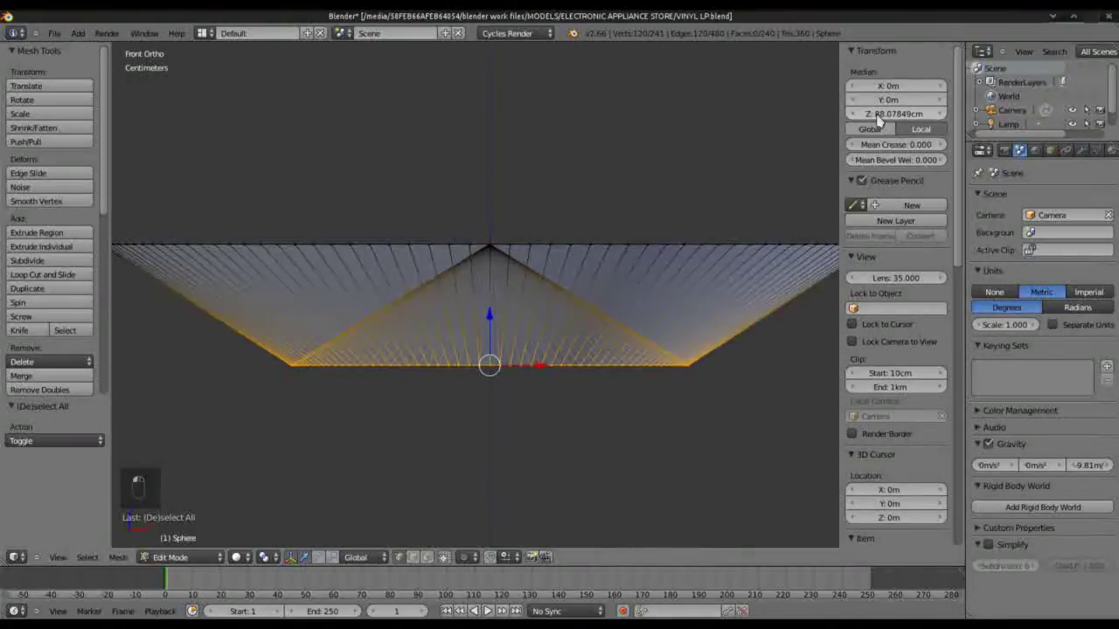
pyautogui.click(876, 116)
pyautogui.click(890, 113)
pyautogui.write('1')
pyautogui.press('Return')
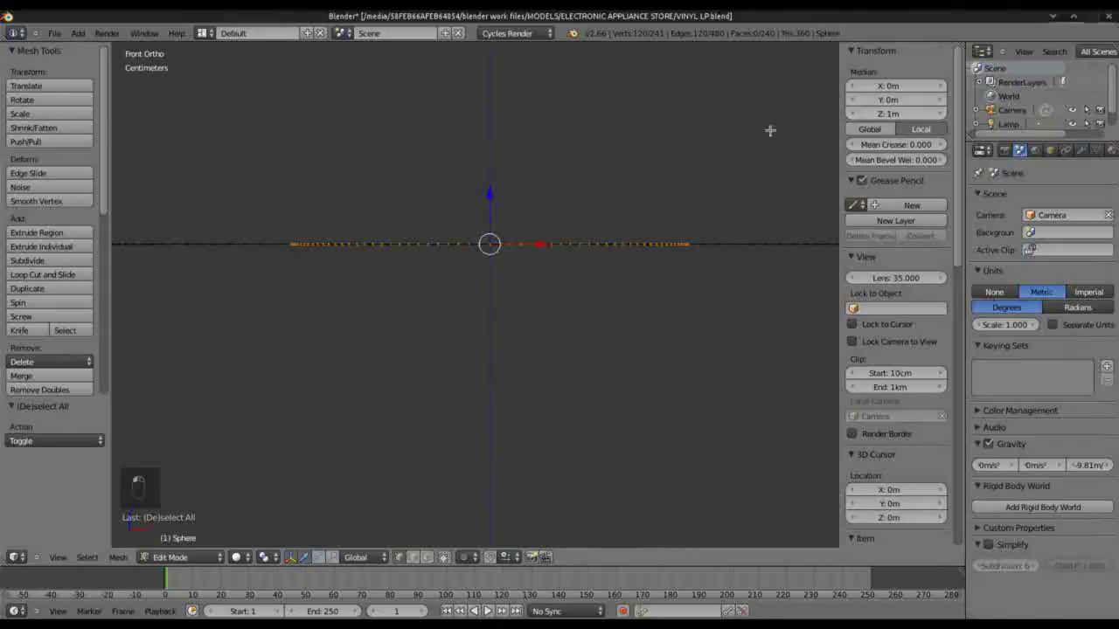
# Step: Delete the centre vertex of the flattened disc to open a round hole in it
pyautogui.press('Tab')
pyautogui.moveTo(487, 299); pyautogui.dragTo(500, 339, button='middle')
pyautogui.scroll(-4, 493, 329)
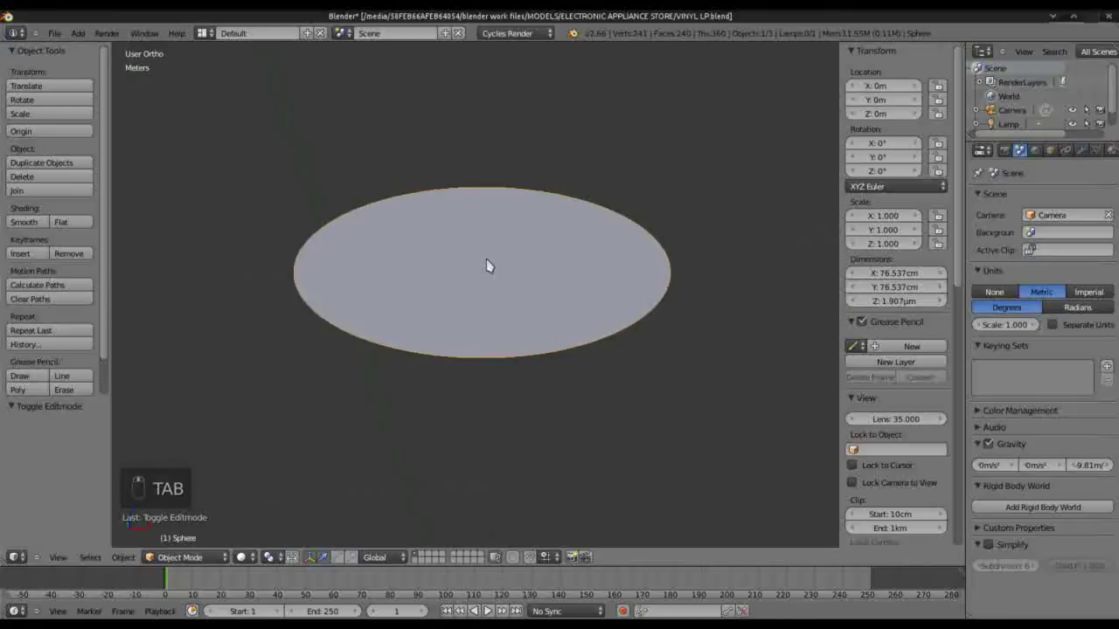
pyautogui.press('Tab')
pyautogui.press('KP_7')
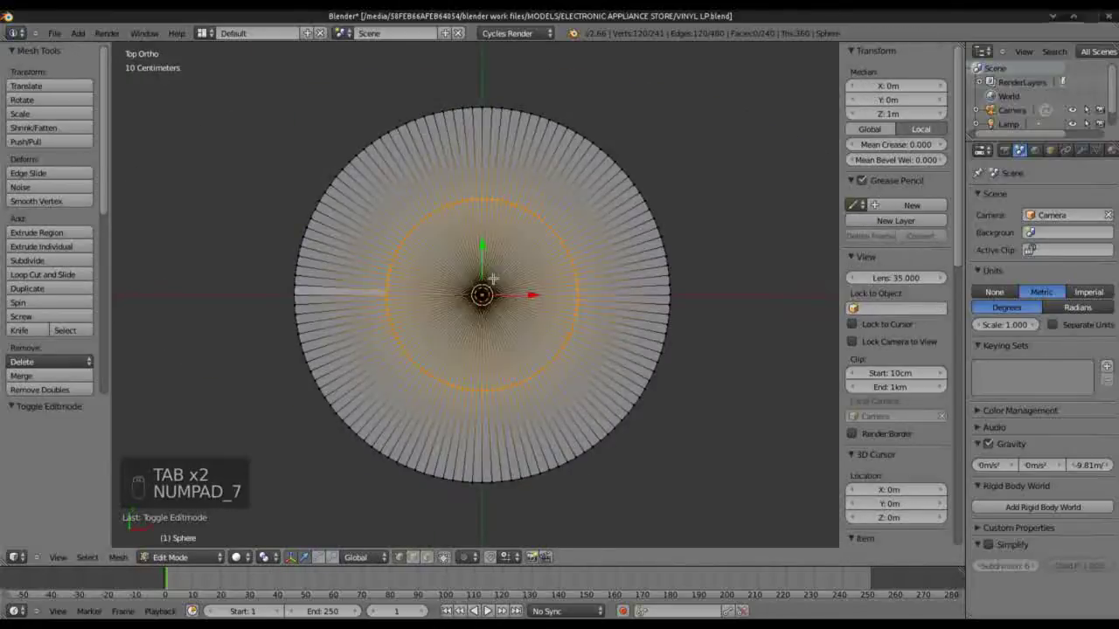
pyautogui.rightClick(484, 298)
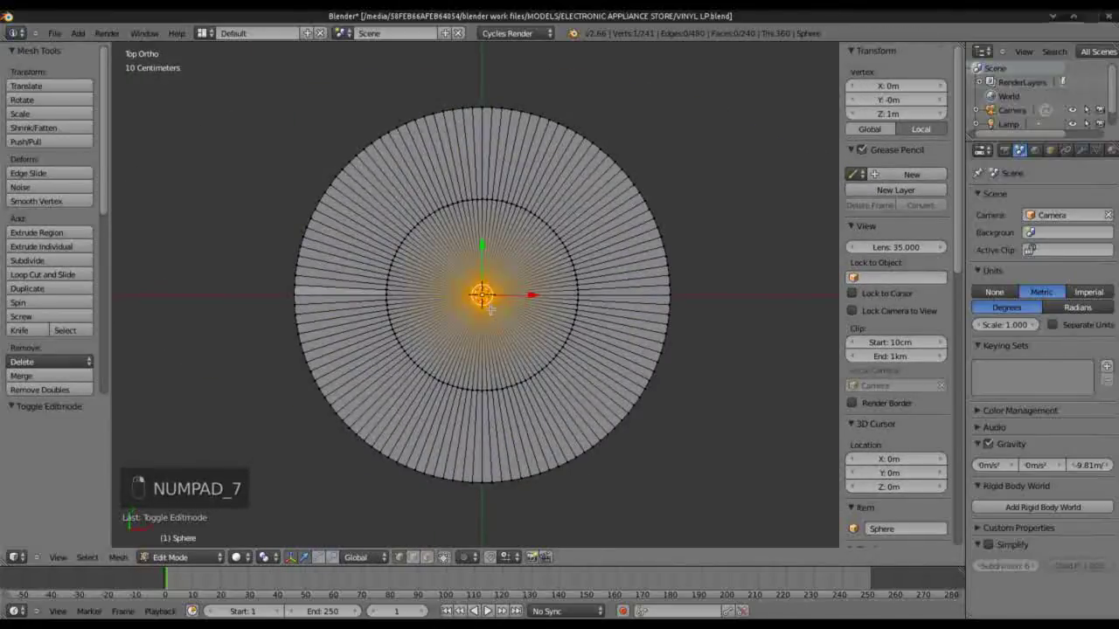
pyautogui.press('Delete')
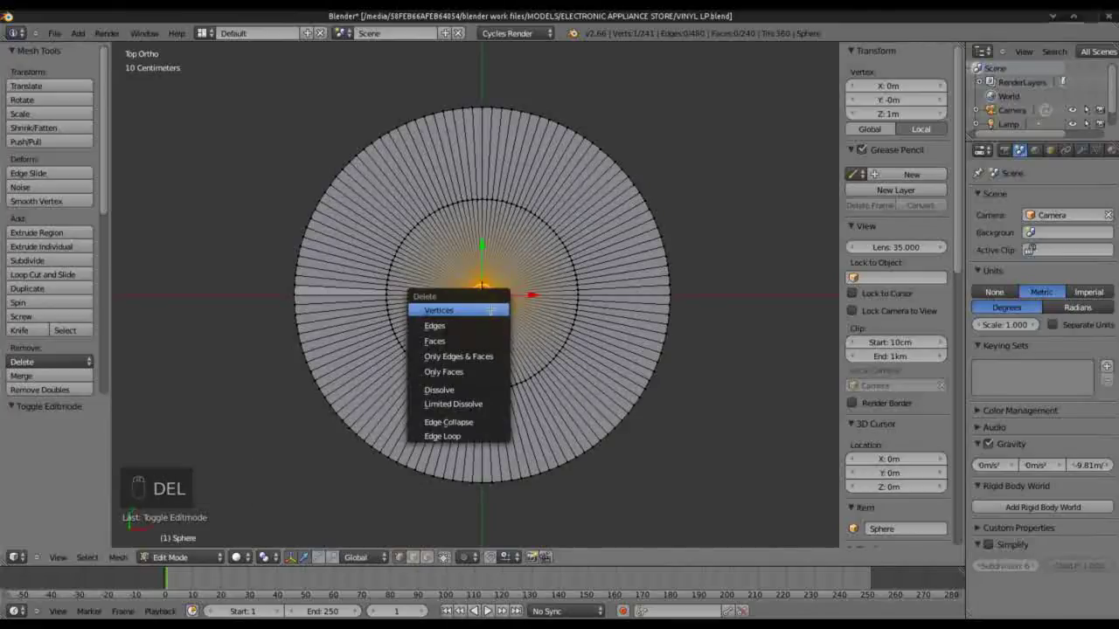
pyautogui.click(490, 310)
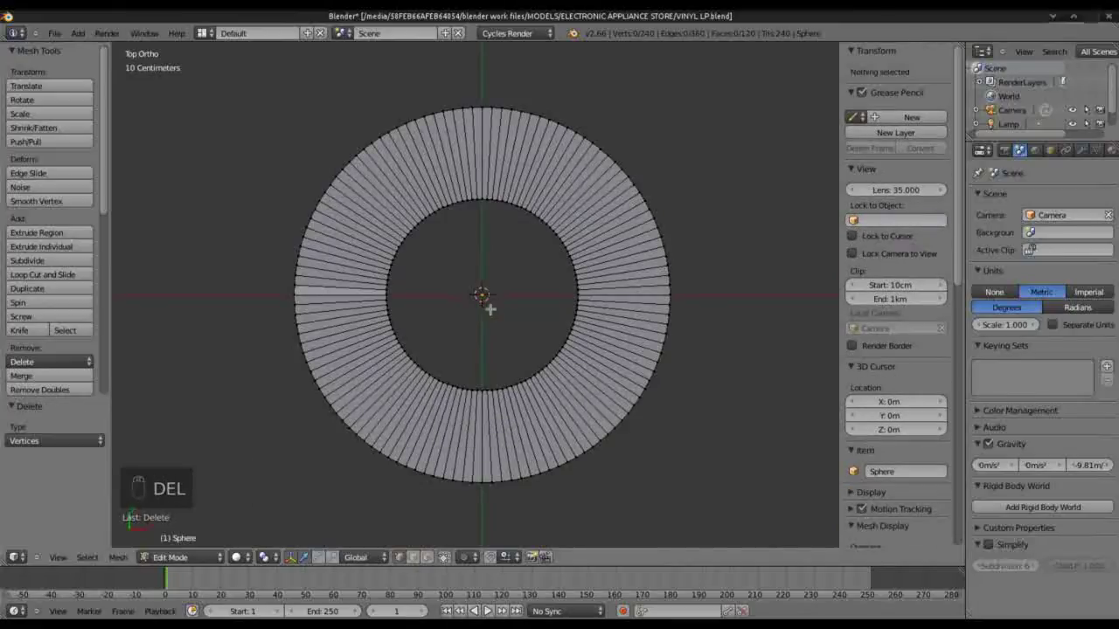
# Step: Select the edge loop around the disc's centre hole, scale it down to about a fifth of its size, and leave Edit Mode
pyautogui.keyDown('alt'); pyautogui.rightClick(570, 266); pyautogui.keyUp('alt')
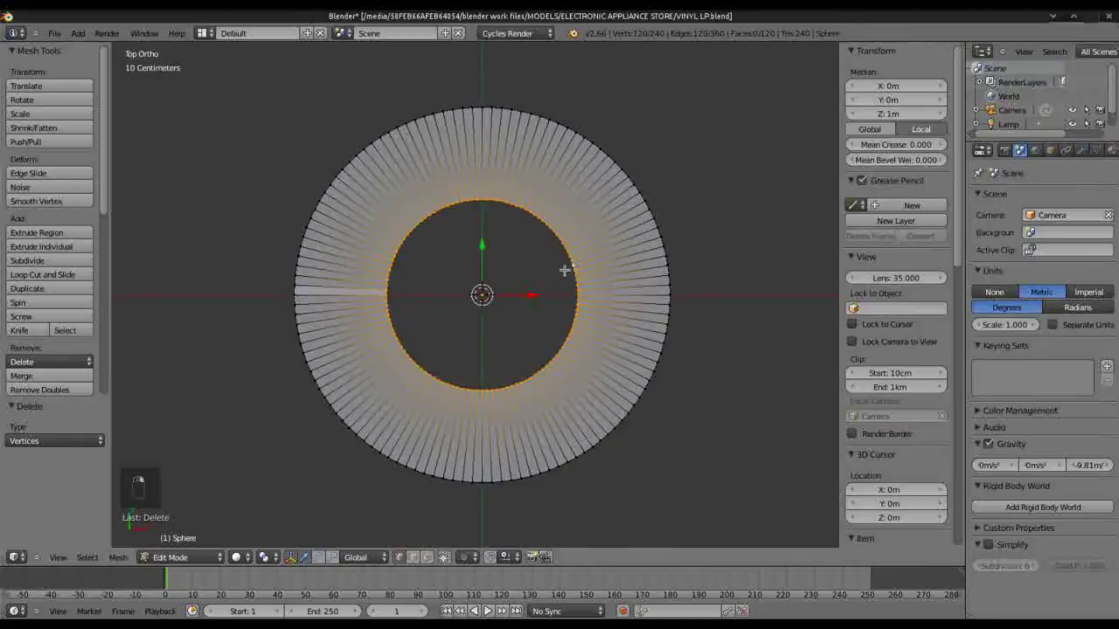
pyautogui.press('s')
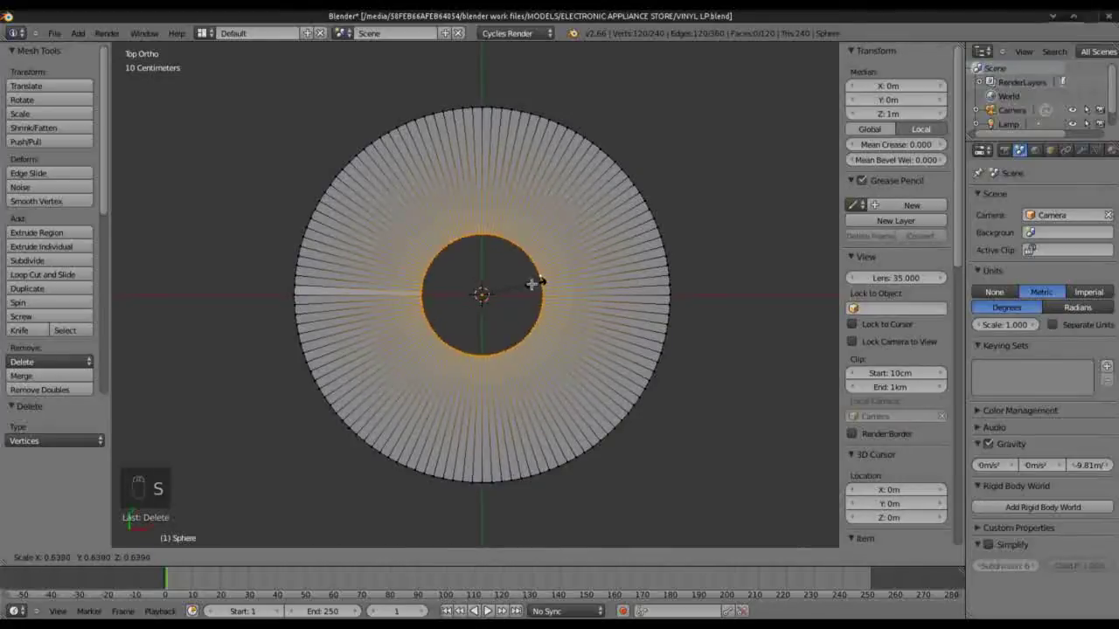
pyautogui.click(498, 291)
pyautogui.press('Tab')
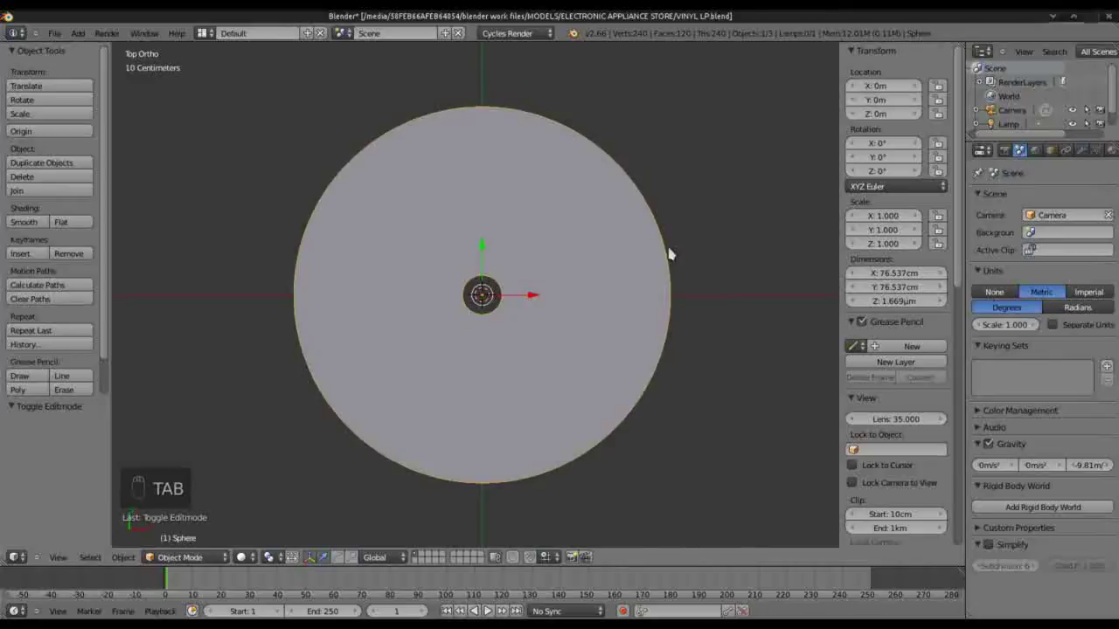
# Step: Set the disc's dimensions to 29.5 cm in X, 29.5 cm in Y and 0 in Z
pyautogui.click(885, 275)
pyautogui.write('29.5')
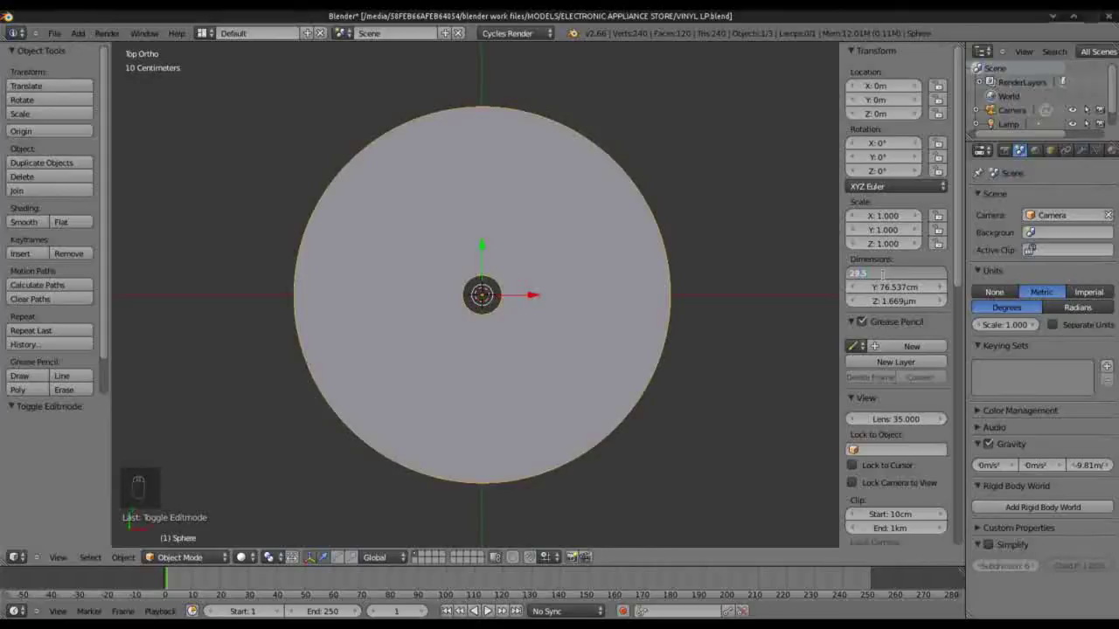
pyautogui.write('cm')
pyautogui.press('Return')
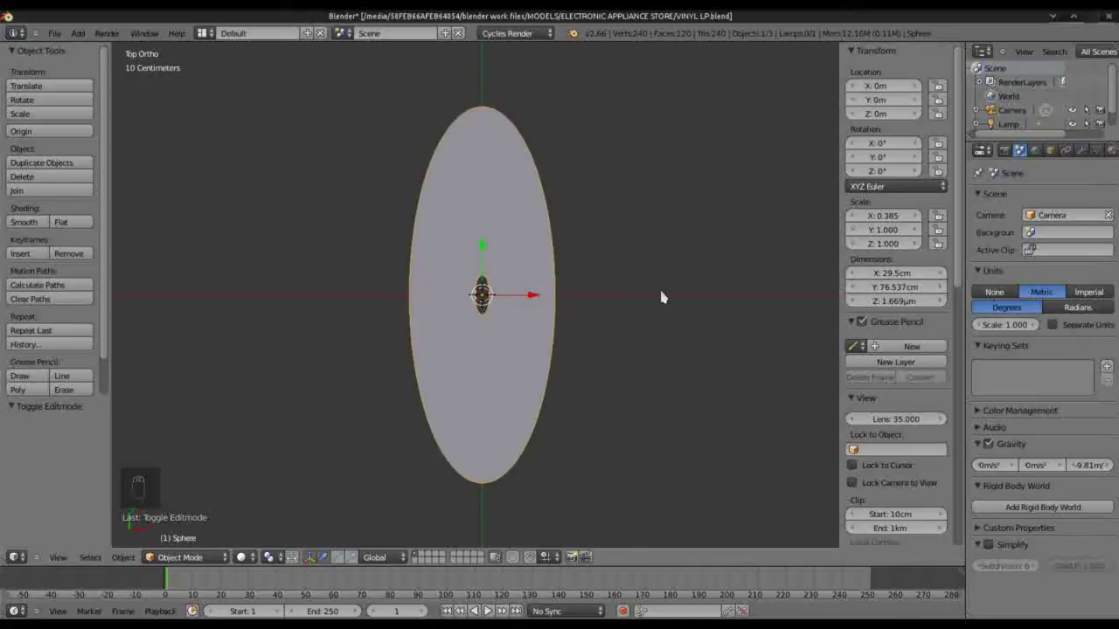
pyautogui.click(881, 292)
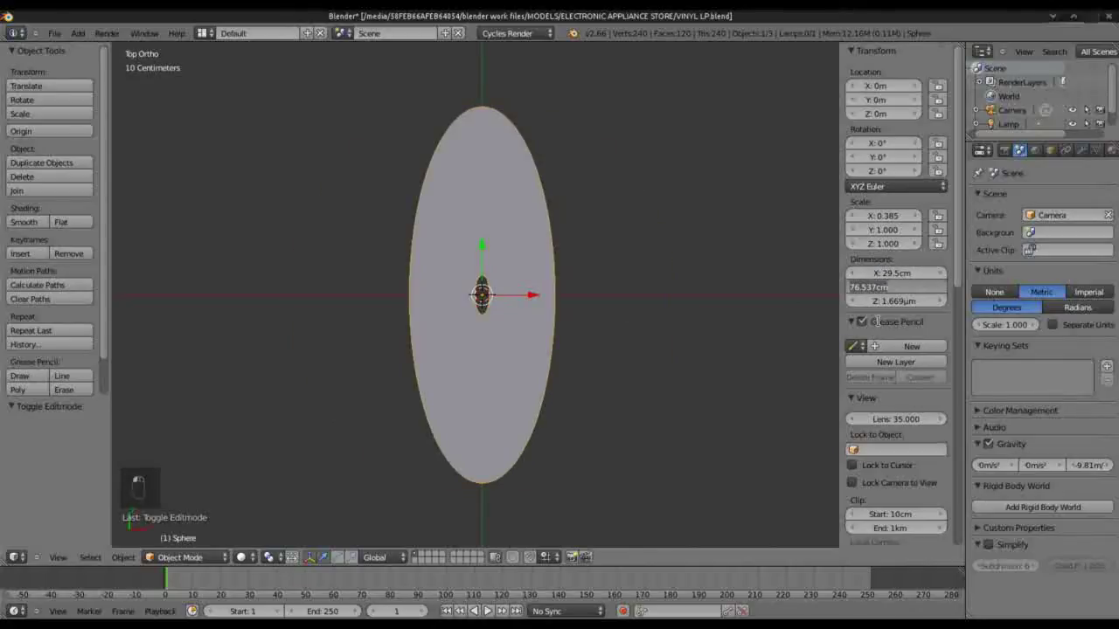
pyautogui.write('29')
pyautogui.press('Return')
pyautogui.click(891, 301)
pyautogui.write('0')
pyautogui.press('Return')
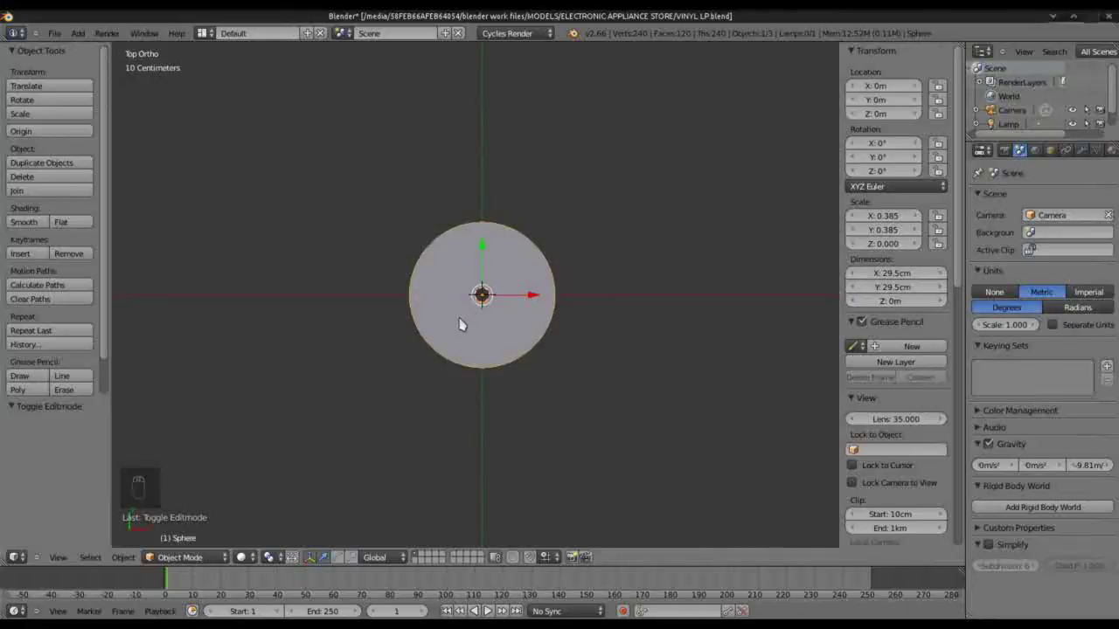
# Step: Apply the scale transformation to the resized disc object
pyautogui.press('Tab')
pyautogui.press('Tab')
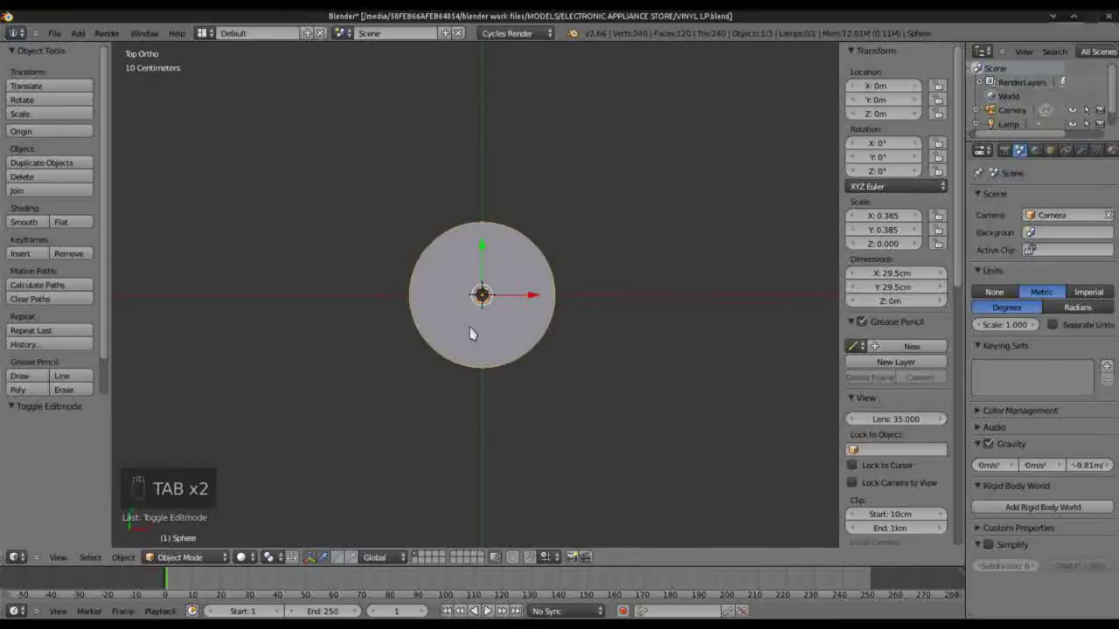
pyautogui.hotkey('ctrl', 'a')
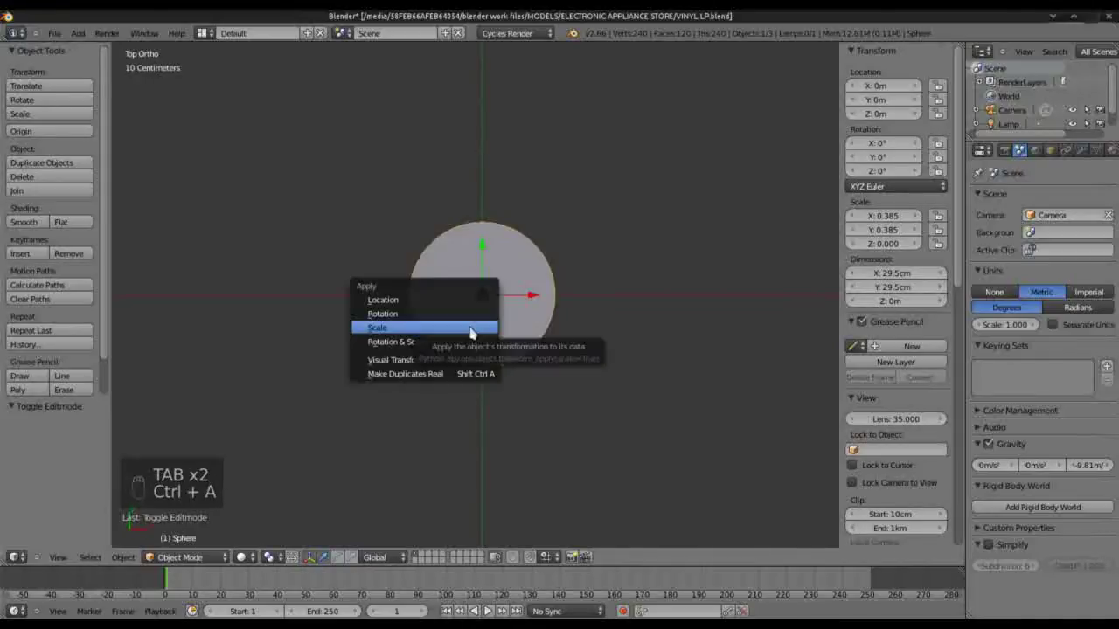
pyautogui.click(471, 328)
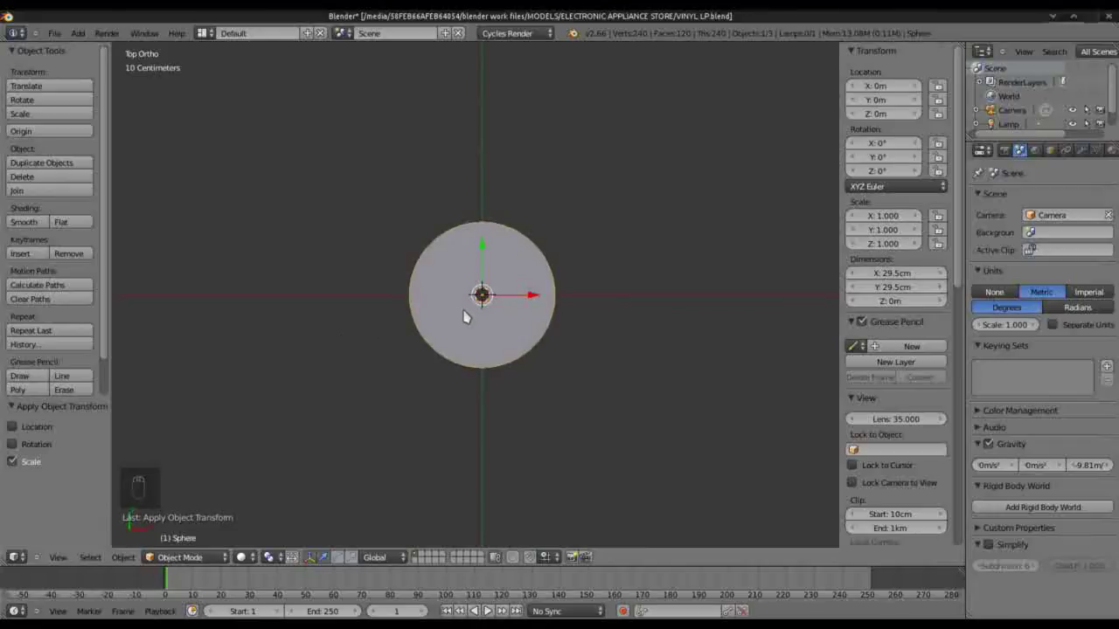
# Step: Consult the record photo in Gwenview, and cut one edge loop in the Blender disc, slid slightly outward from midway between hole and rim
pyautogui.click(295, 7)
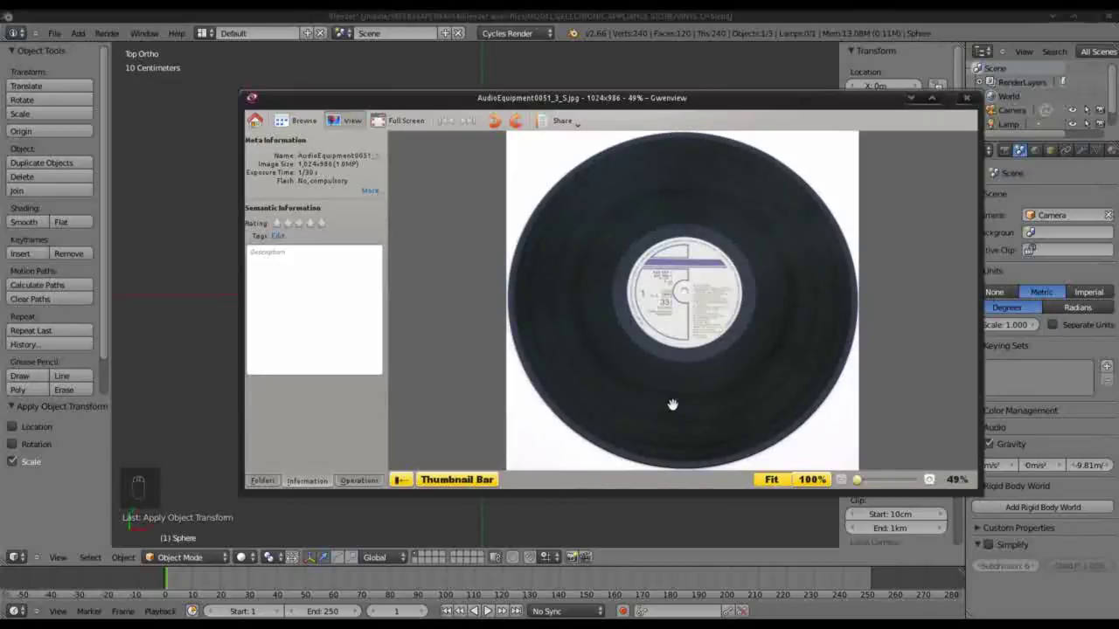
pyautogui.hotkey('alt', 'Tab')
pyautogui.scroll(5, 513, 316)
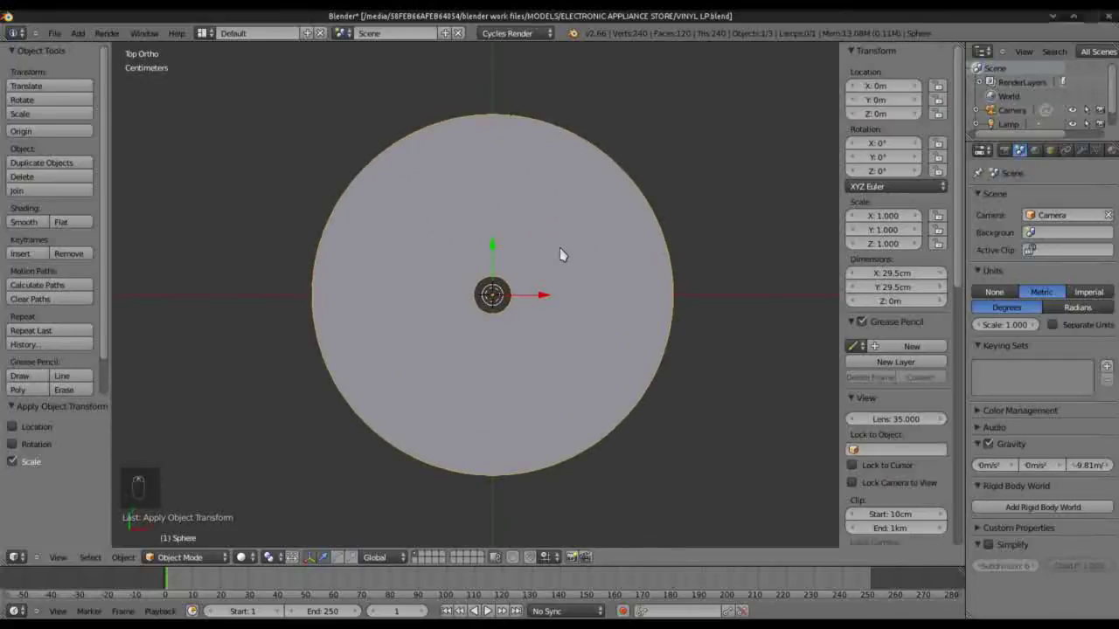
pyautogui.press('Tab')
pyautogui.press('a')
pyautogui.press('a')
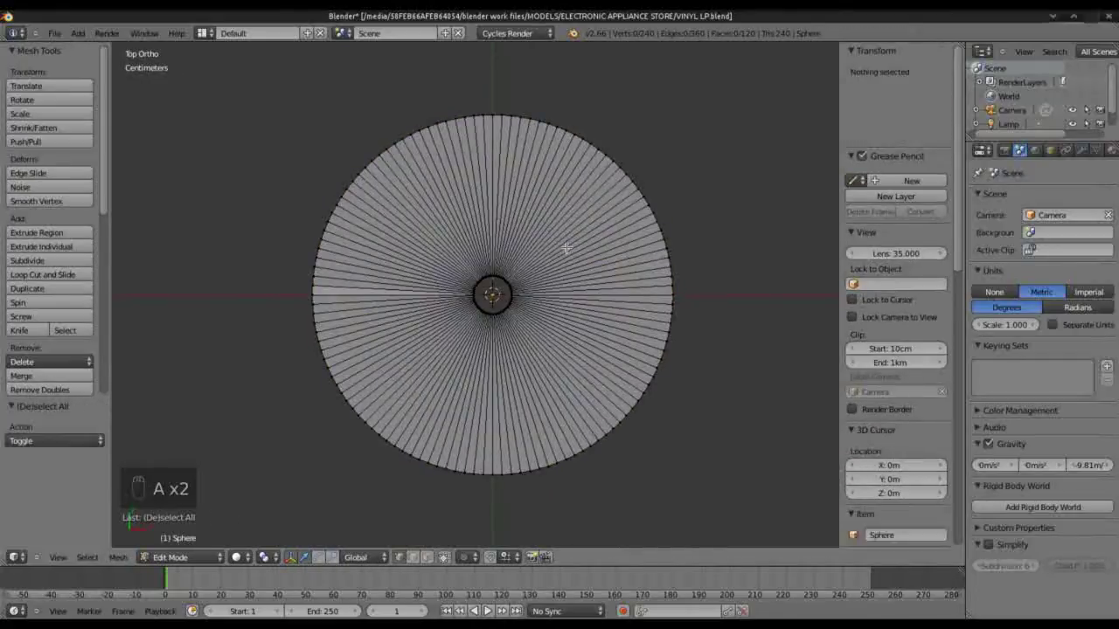
pyautogui.hotkey('ctrl', 'r')
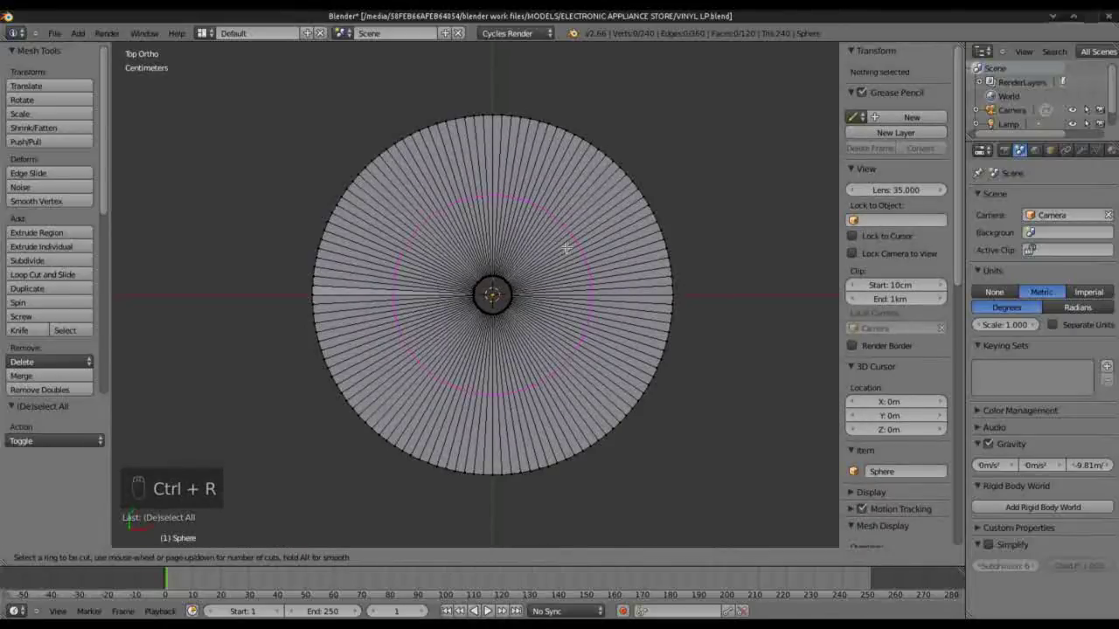
pyautogui.click(566, 248)
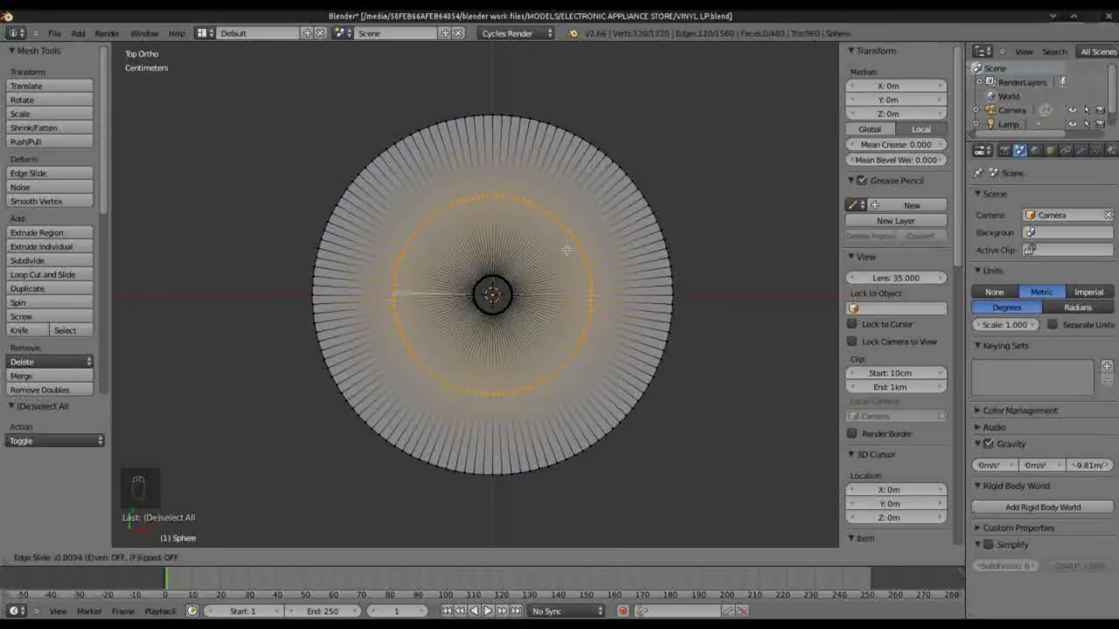
pyautogui.click(592, 261)
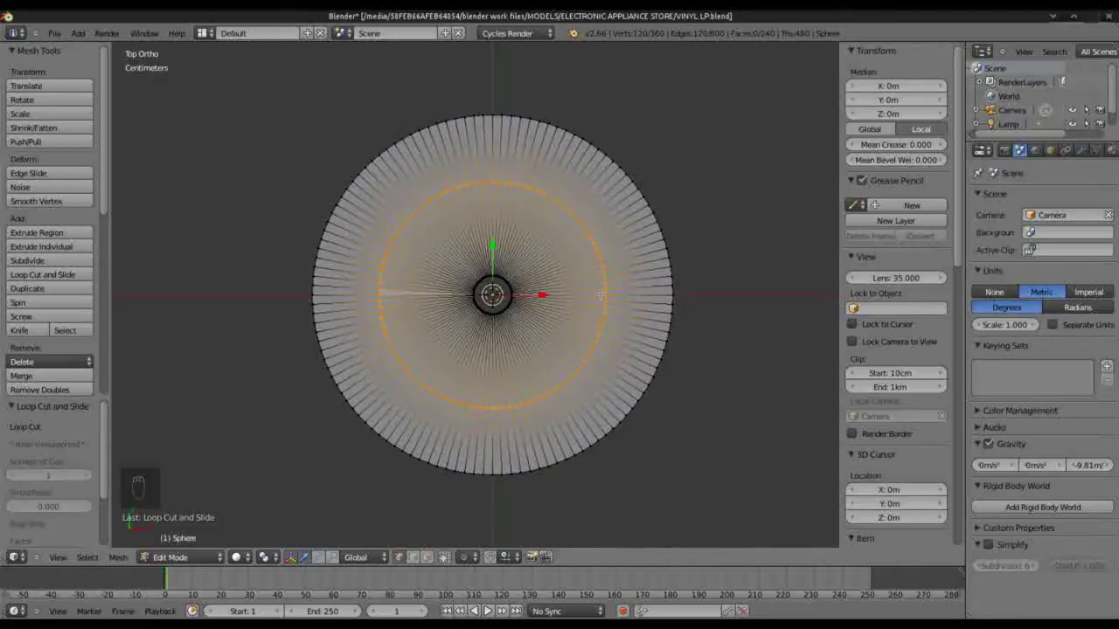
# Step: Check the record photo in Gwenview again and inspect the new loop in Blender with the edge length and face angle overlays temporarily enabled
pyautogui.hotkey('alt', 'Tab')
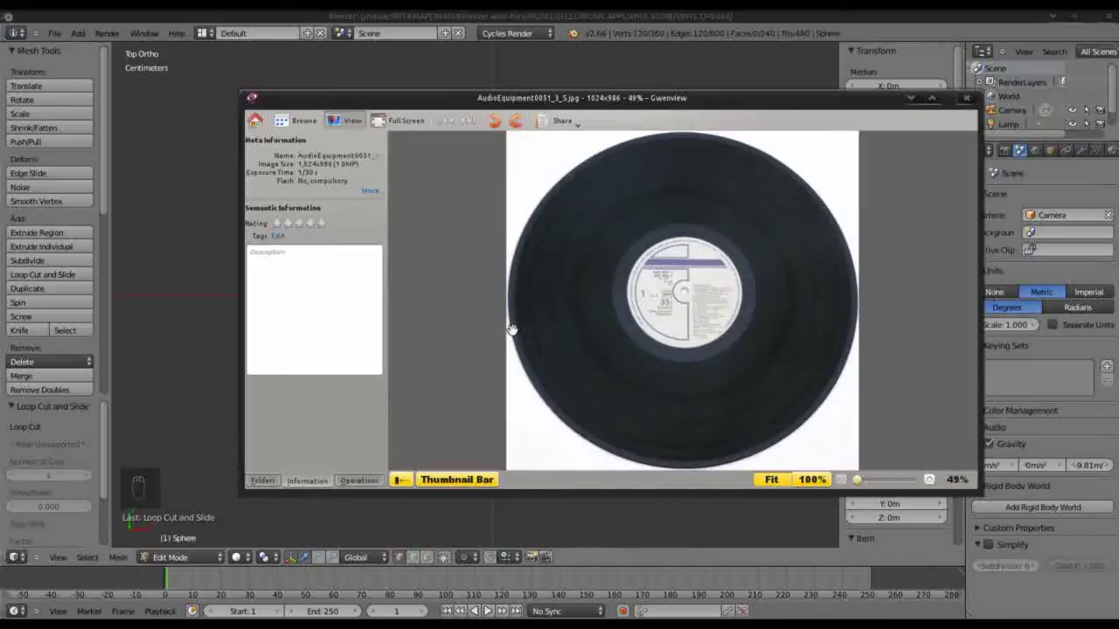
pyautogui.hotkey('alt', 'Tab')
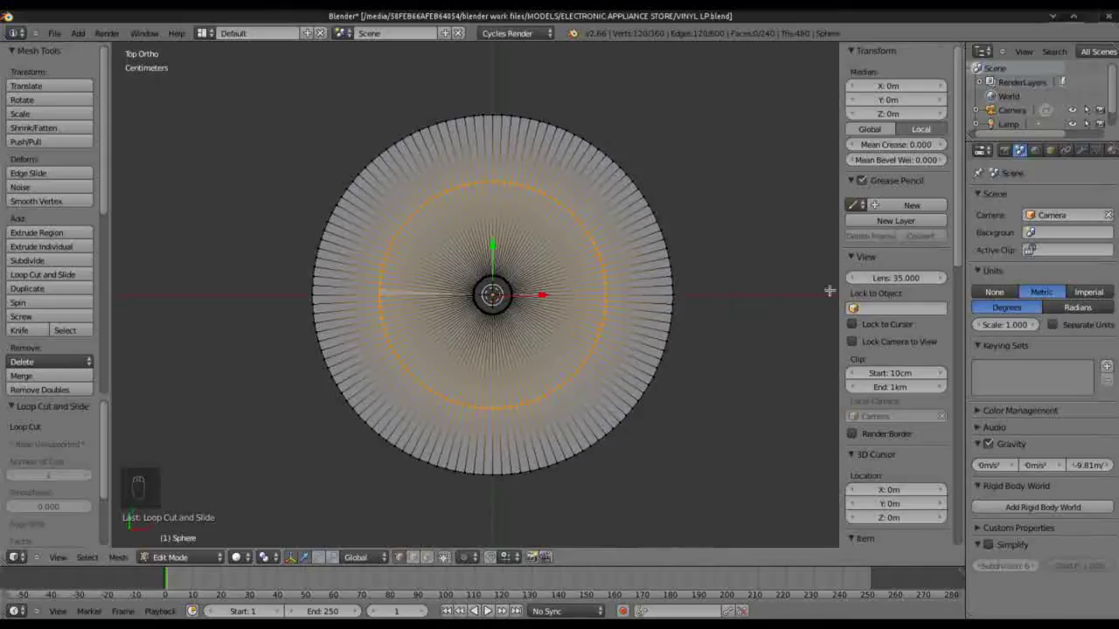
pyautogui.moveTo(962, 189); pyautogui.dragTo(960, 336)
pyautogui.scroll(-6, 877, 399)
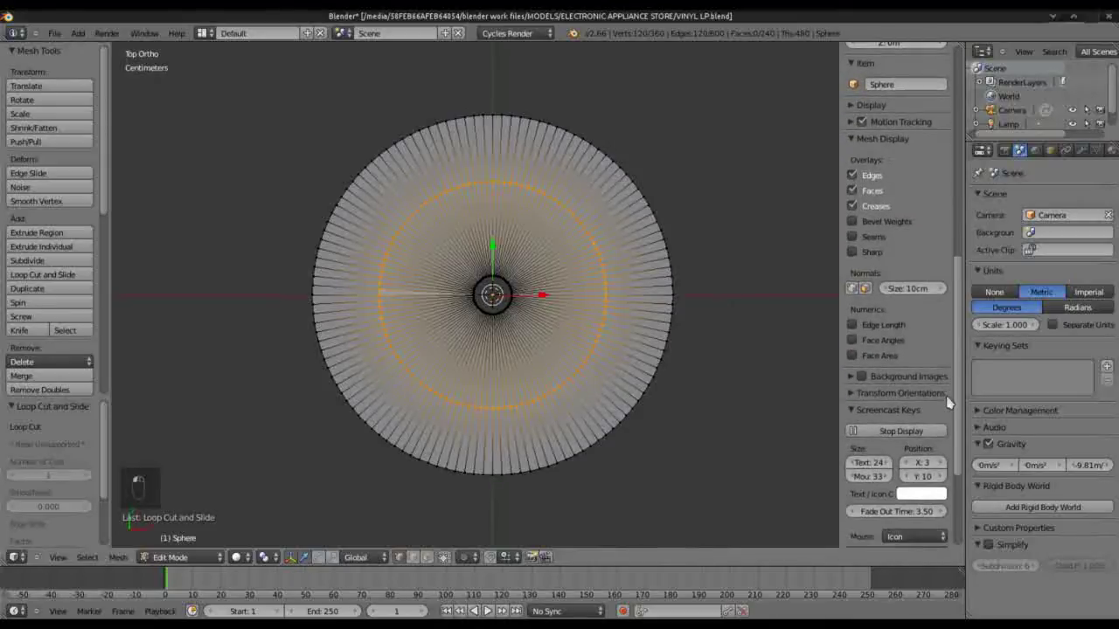
pyautogui.click(852, 291)
pyautogui.click(852, 308)
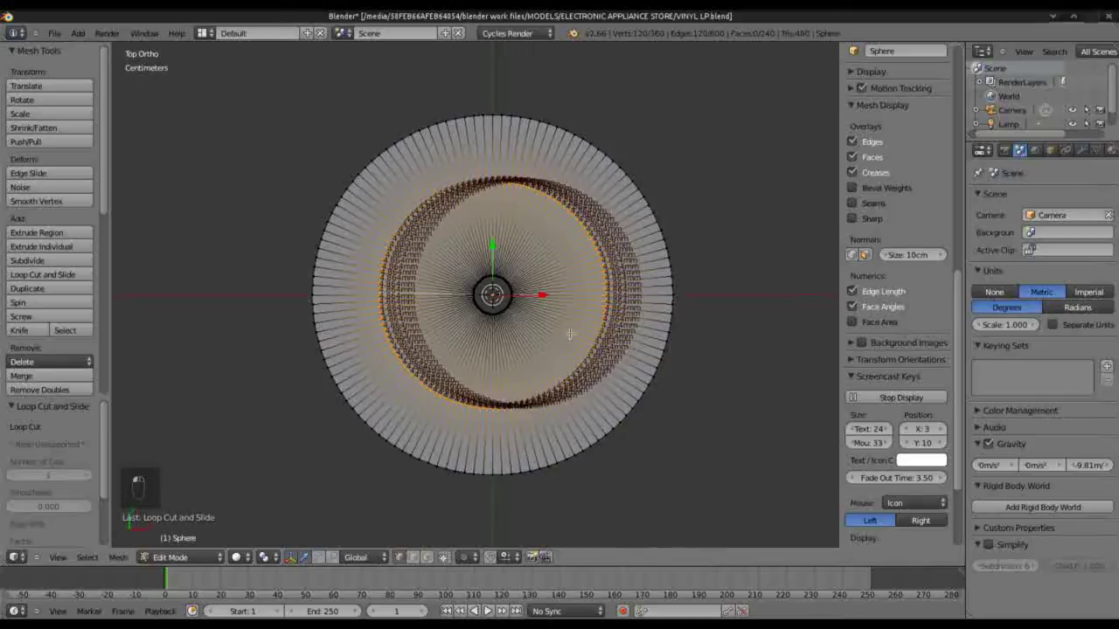
pyautogui.scroll(2, 594, 332)
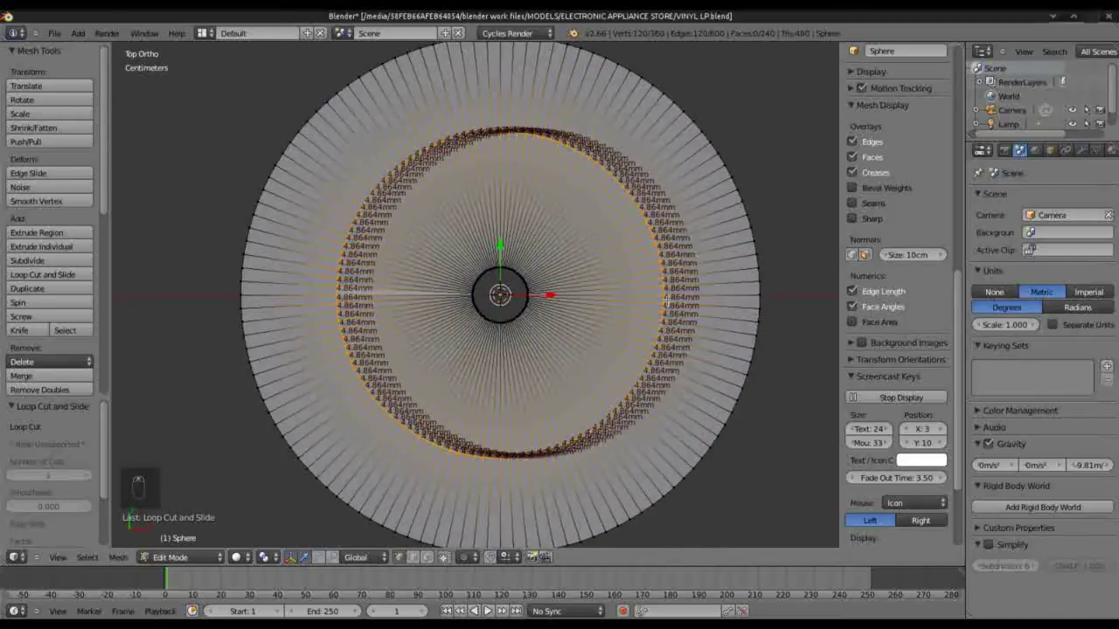
pyautogui.click(853, 291)
pyautogui.click(852, 308)
pyautogui.scroll(-2, 605, 313)
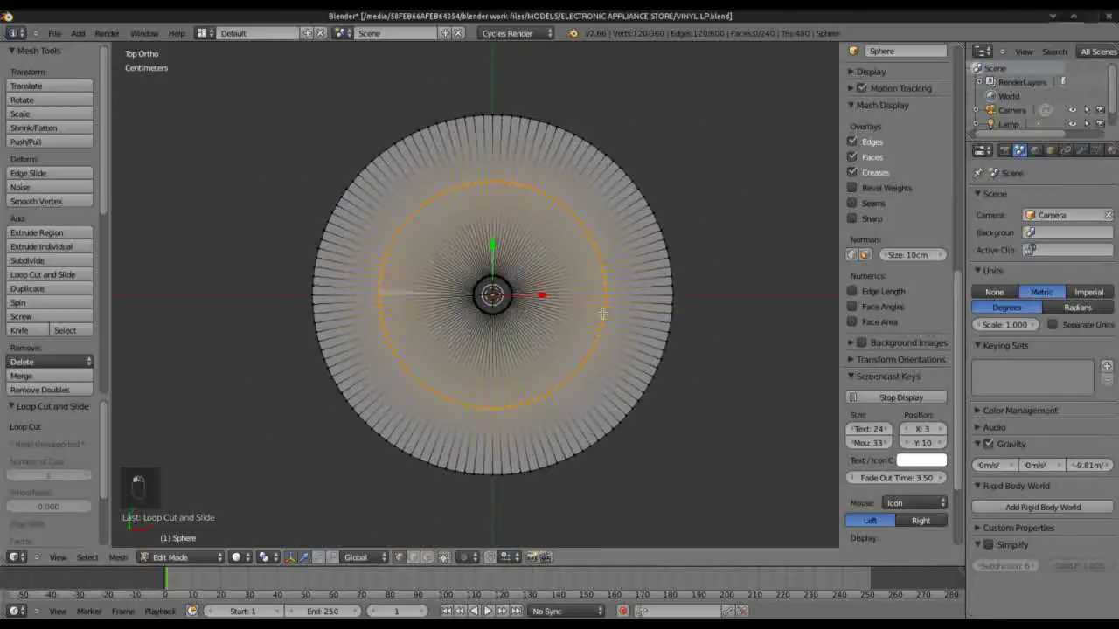
# Step: Return to Object Mode, deselect the disc and switch the viewport shading to wireframe
pyautogui.press('a')
pyautogui.press('Tab')
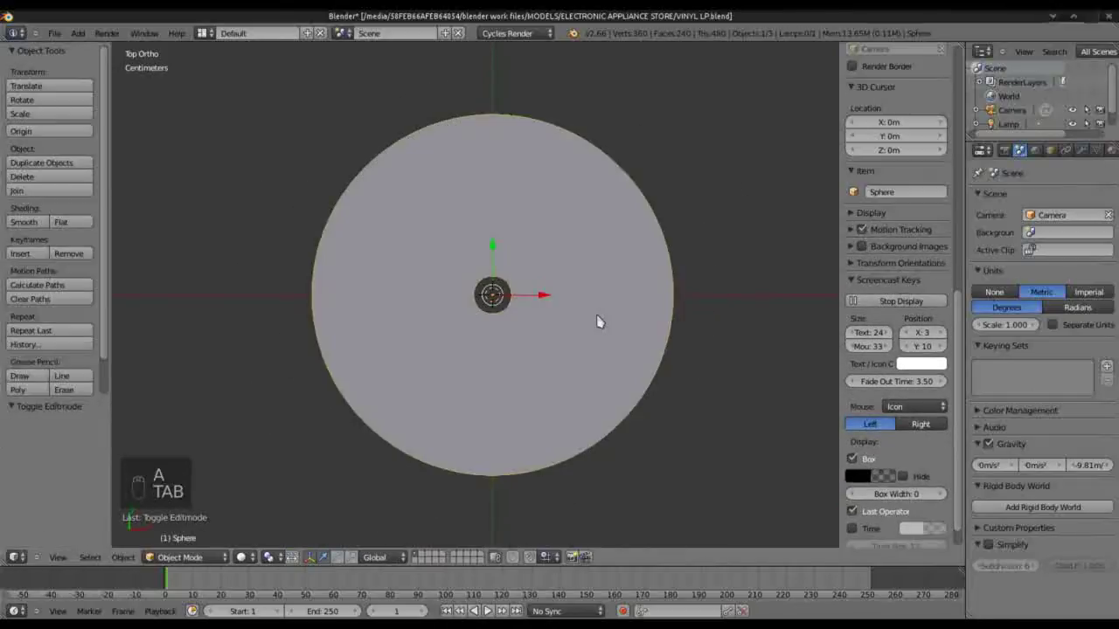
pyautogui.press('a')
pyautogui.scroll(-2, 557, 322)
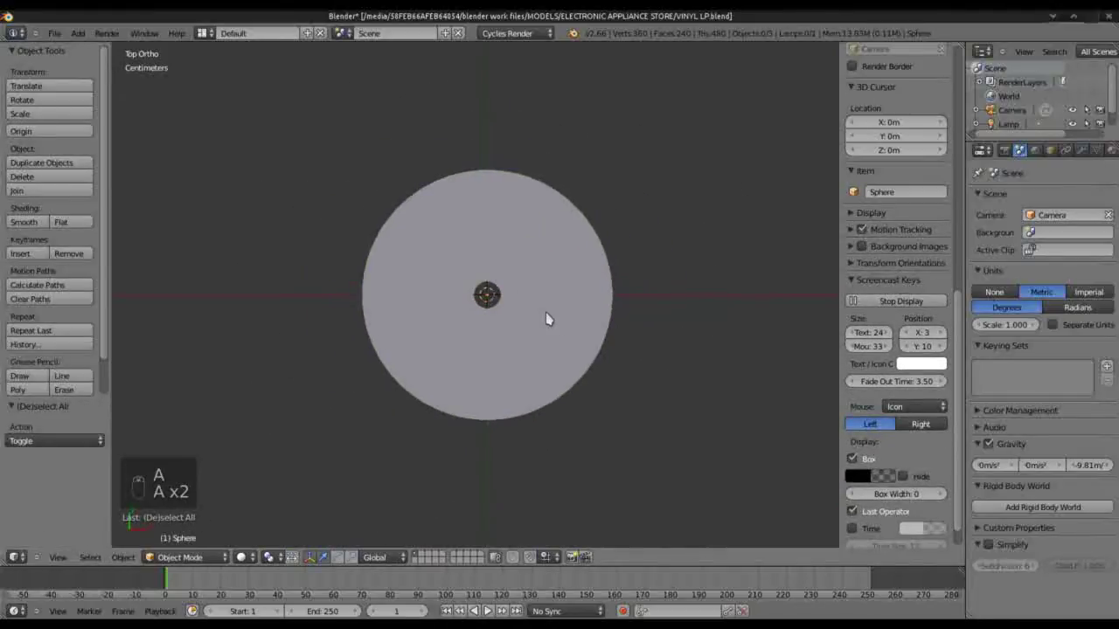
pyautogui.press('z')
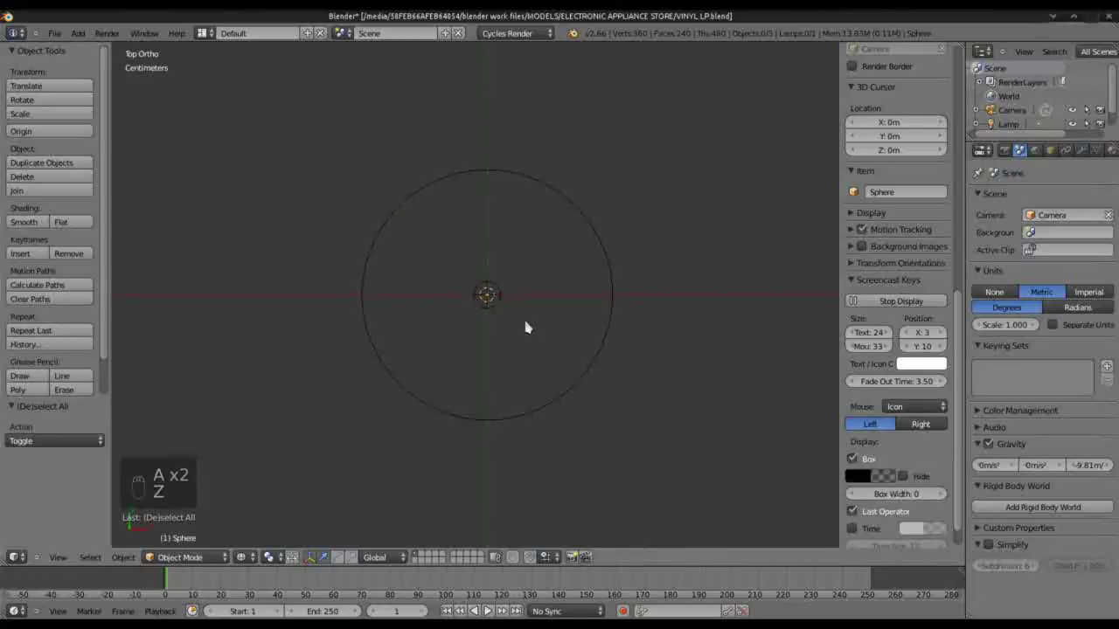
# Step: Add a mesh plane at the centre of the disc
pyautogui.hotkey('shift', 'a')
pyautogui.moveTo(524, 322)
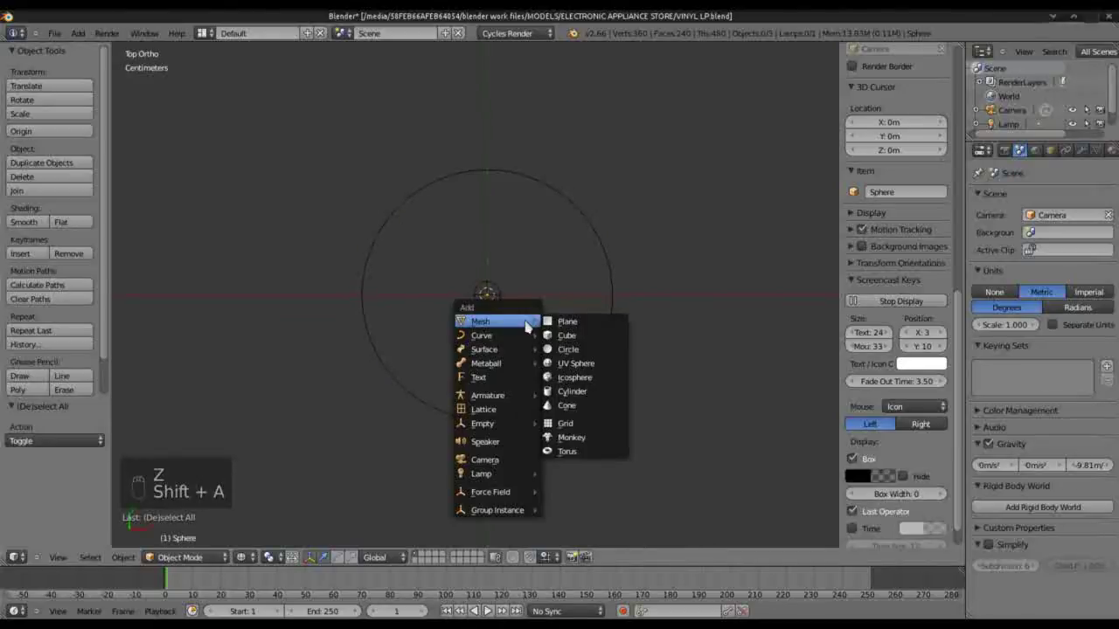
pyautogui.click(586, 328)
# Step: Scale the plane down to about 2.95 cm square so it roughly fits the disc's centre hole
pyautogui.scroll(5, 468, 330)
pyautogui.scroll(-6, 476, 332)
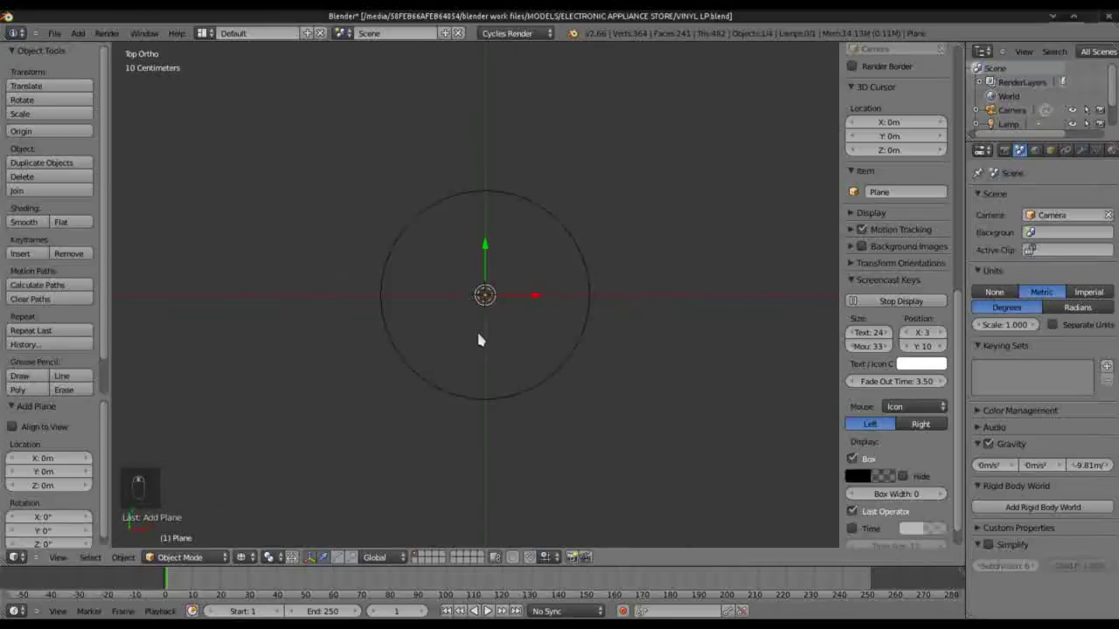
pyautogui.scroll(-5, 480, 340)
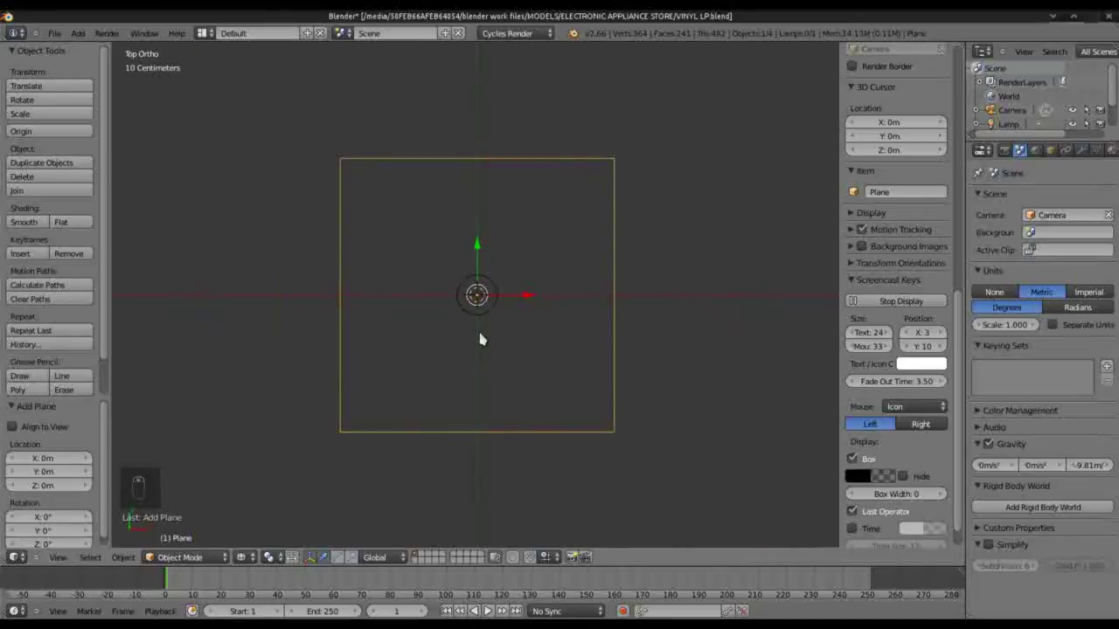
pyautogui.press('s')
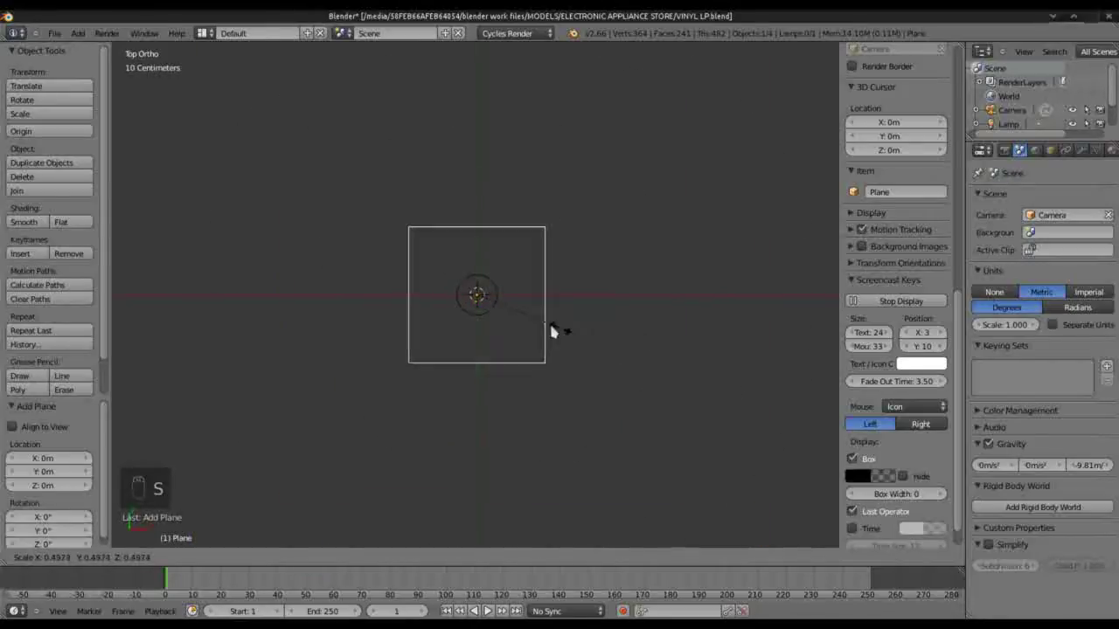
pyautogui.click(481, 303)
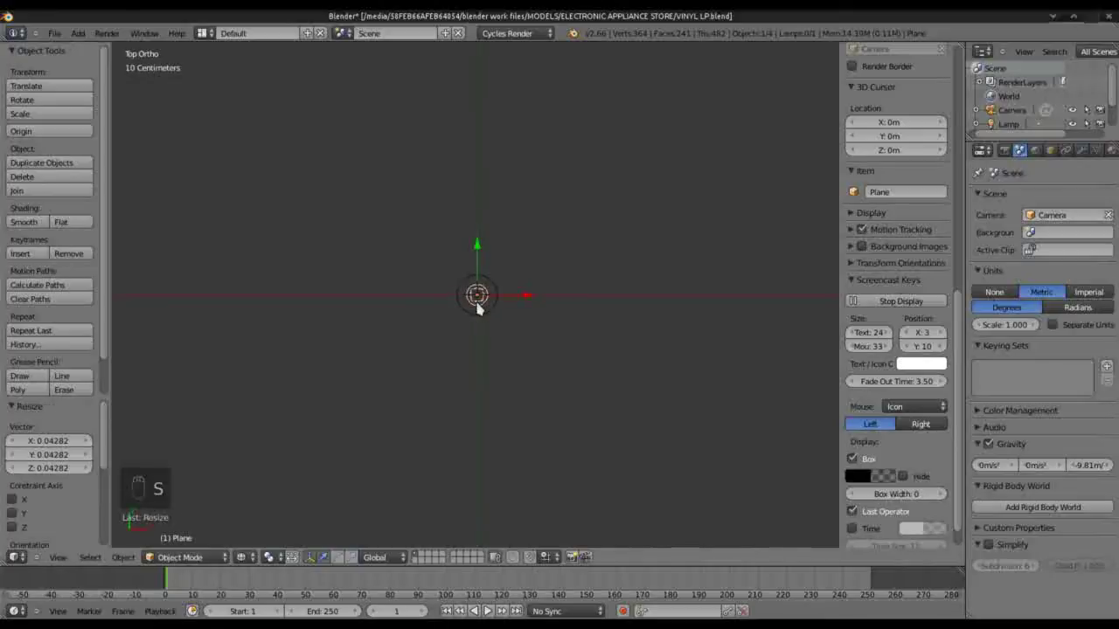
pyautogui.scroll(7, 495, 323)
pyautogui.press('s')
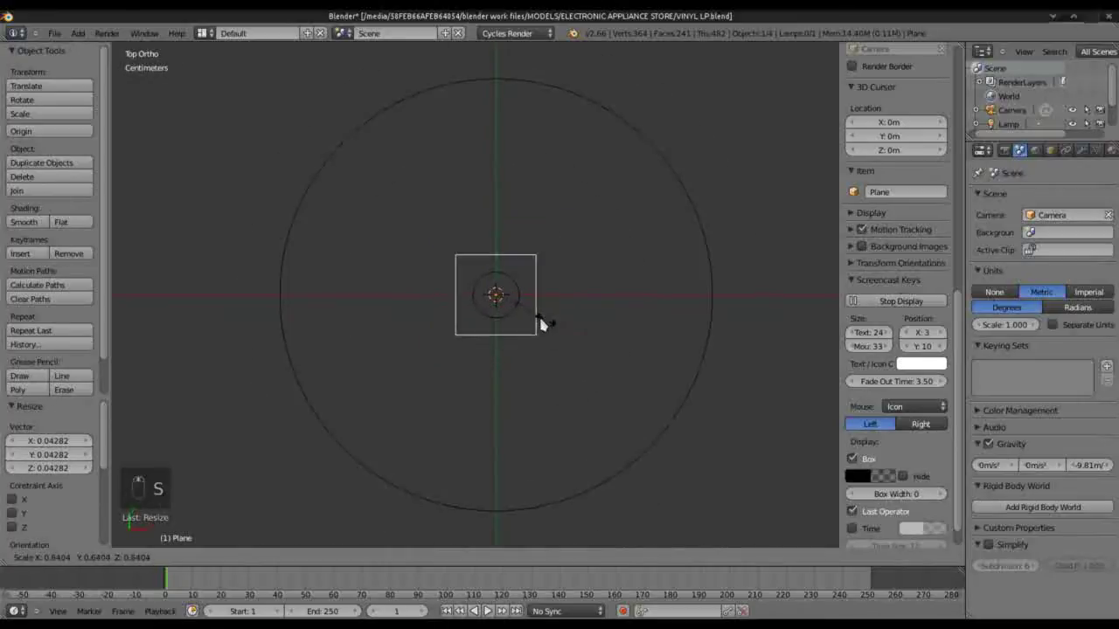
pyautogui.click(522, 320)
pyautogui.scroll(3, 531, 321)
pyautogui.scroll(-2, 726, 305)
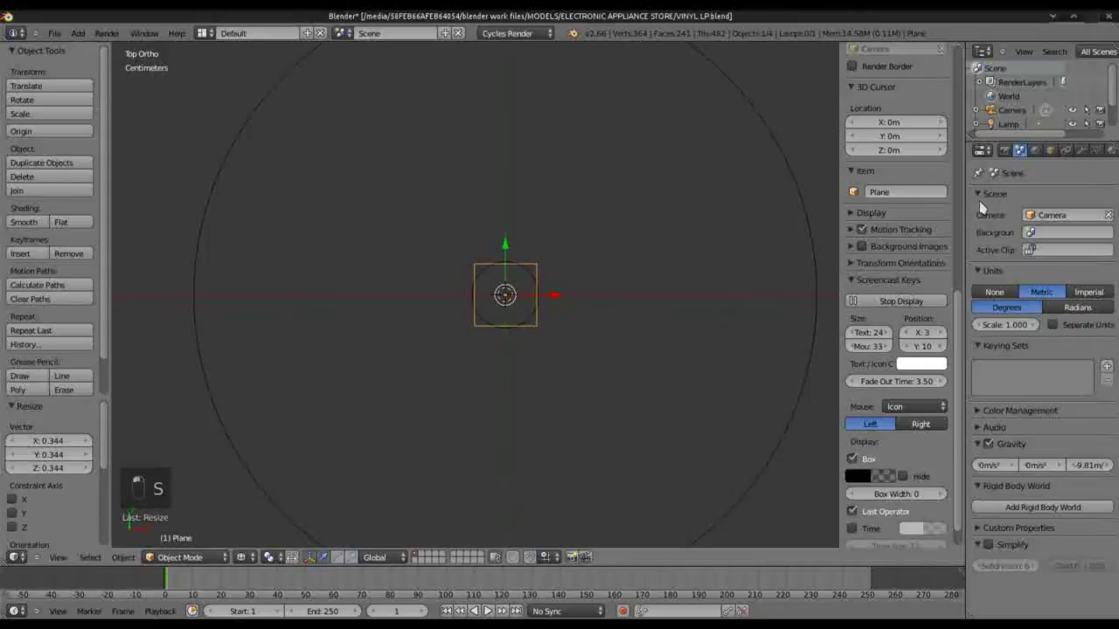
# Step: Set the plane's X dimension to 4 mm
pyautogui.moveTo(958, 327); pyautogui.dragTo(1000, 102)
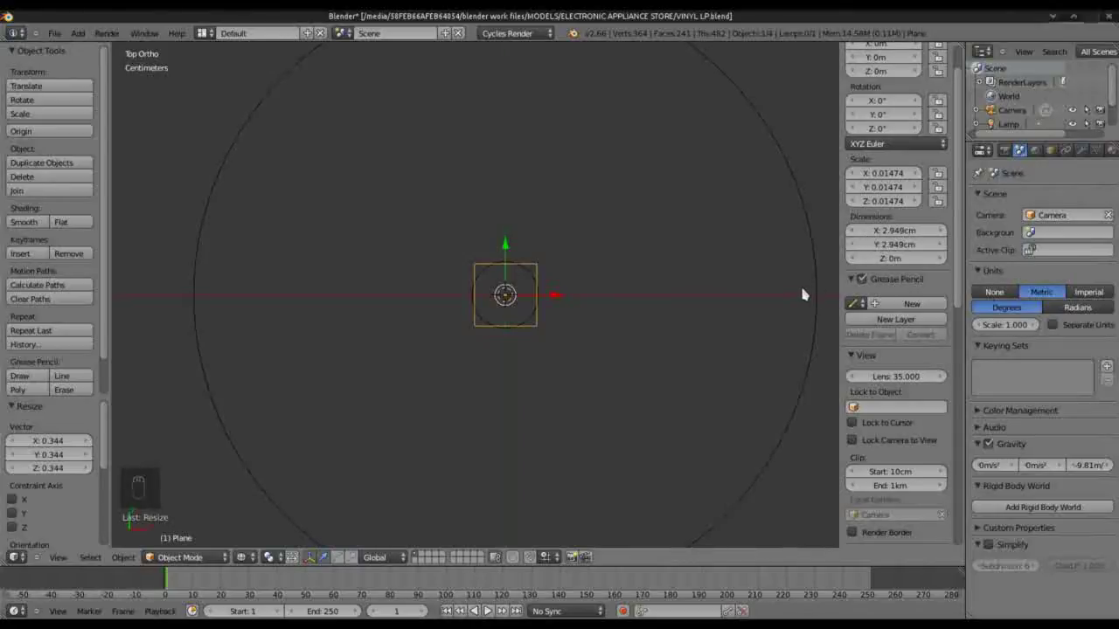
pyautogui.click(886, 233)
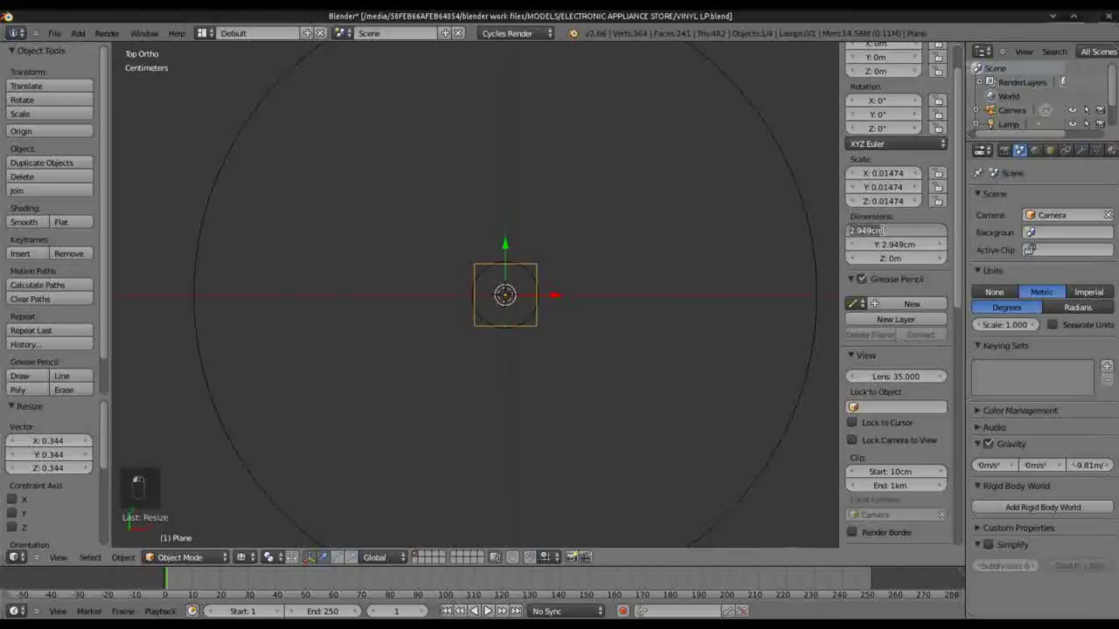
pyautogui.write('4mm')
pyautogui.press('Return')
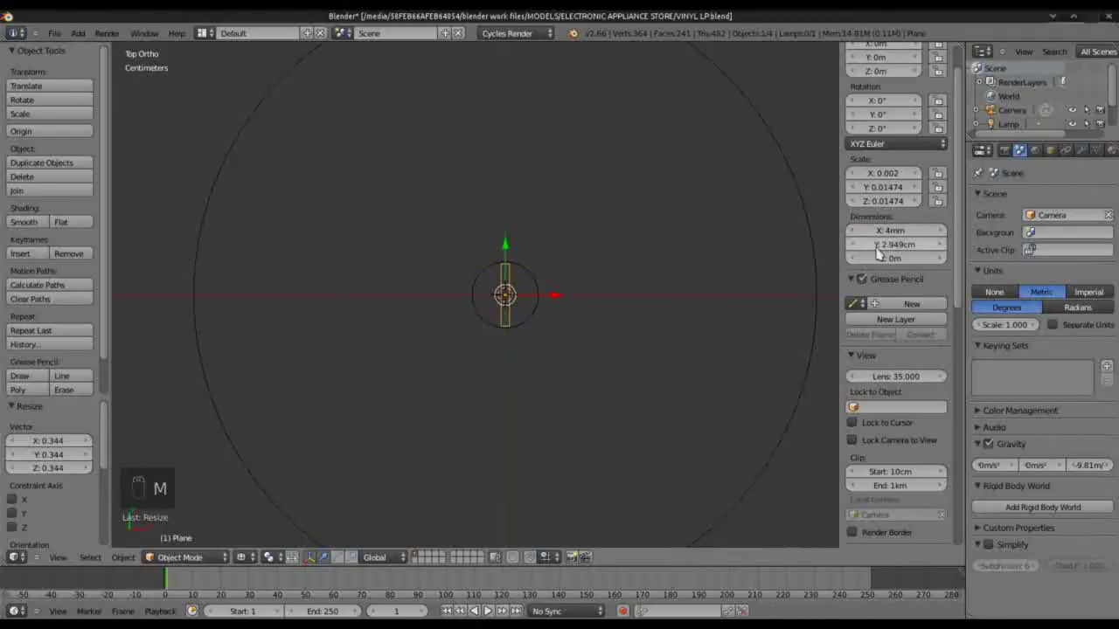
# Step: Scale the plane along the Y axis down to about 5.4 mm
pyautogui.press('s')
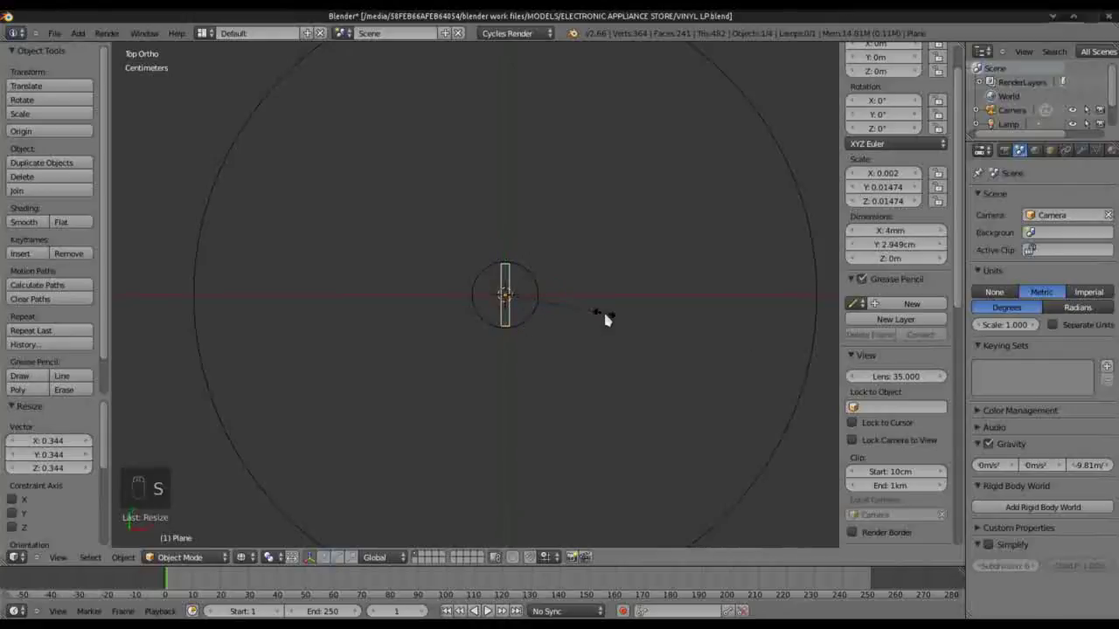
pyautogui.press('y')
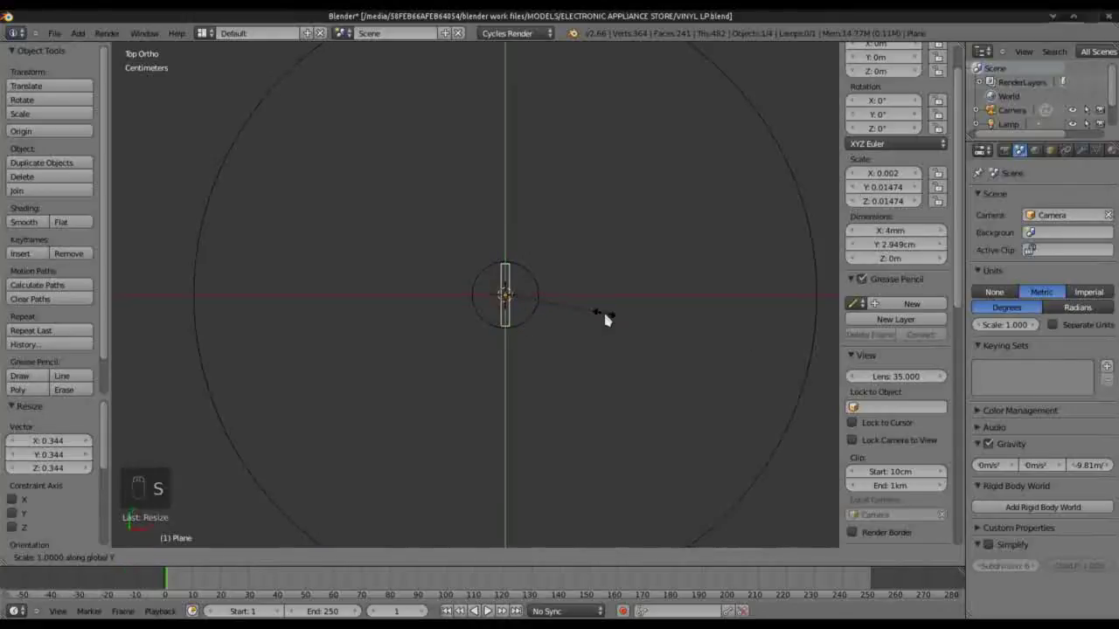
pyautogui.click(524, 306)
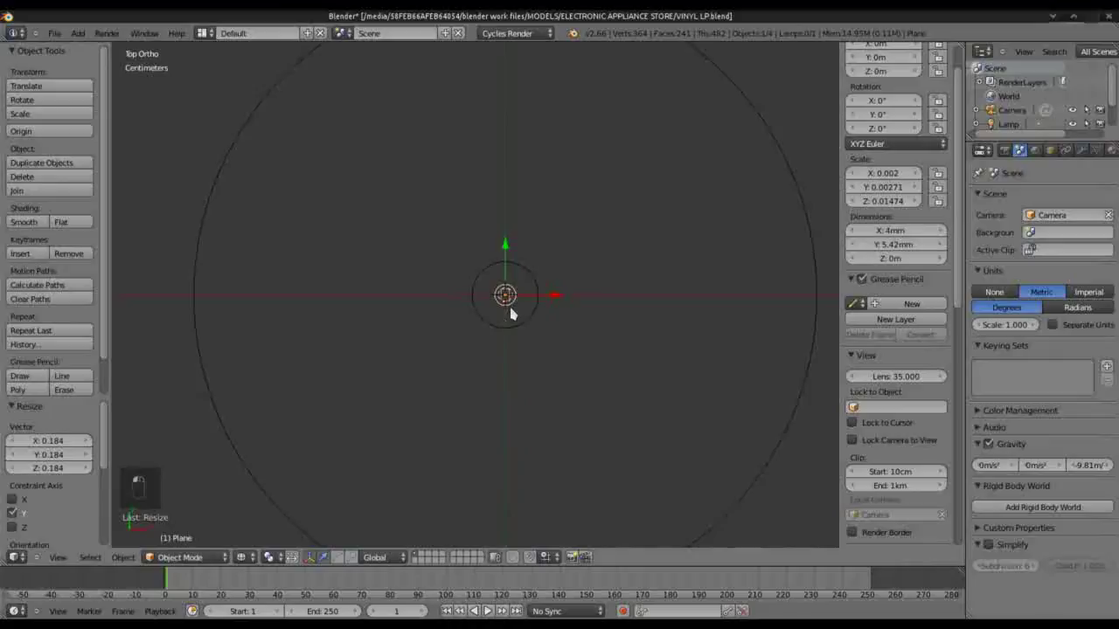
# Step: Move the plane about 14.54 cm along the X axis to the inside of the disc's outer edge as a rim gauge
pyautogui.scroll(2, 511, 314)
pyautogui.scroll(10, 516, 319)
pyautogui.press('g')
pyautogui.press('x')
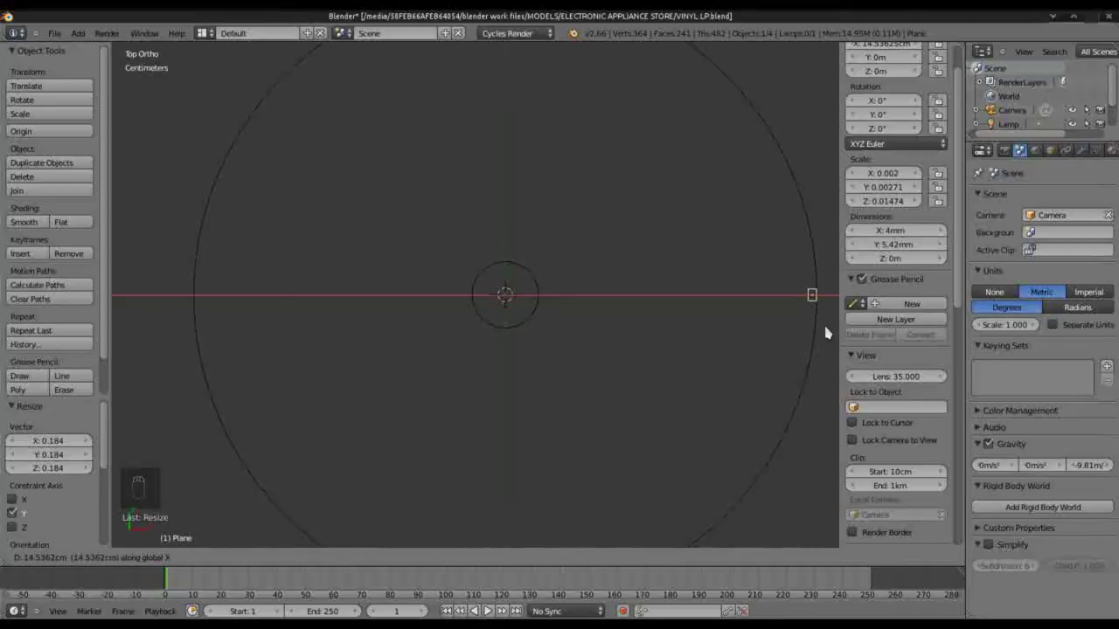
pyautogui.click(821, 328)
pyautogui.keyDown('shift'); pyautogui.moveTo(811, 327); pyautogui.dragTo(651, 321, button='middle'); pyautogui.keyUp('shift')
pyautogui.scroll(1, 695, 330)
pyautogui.scroll(-3, 488, 311)
# Step: Enter Edit Mode on the disc and select its concentric edge loop midway between the hole and the rim
pyautogui.press('Tab')
pyautogui.press('Tab')
pyautogui.rightClick(564, 390)
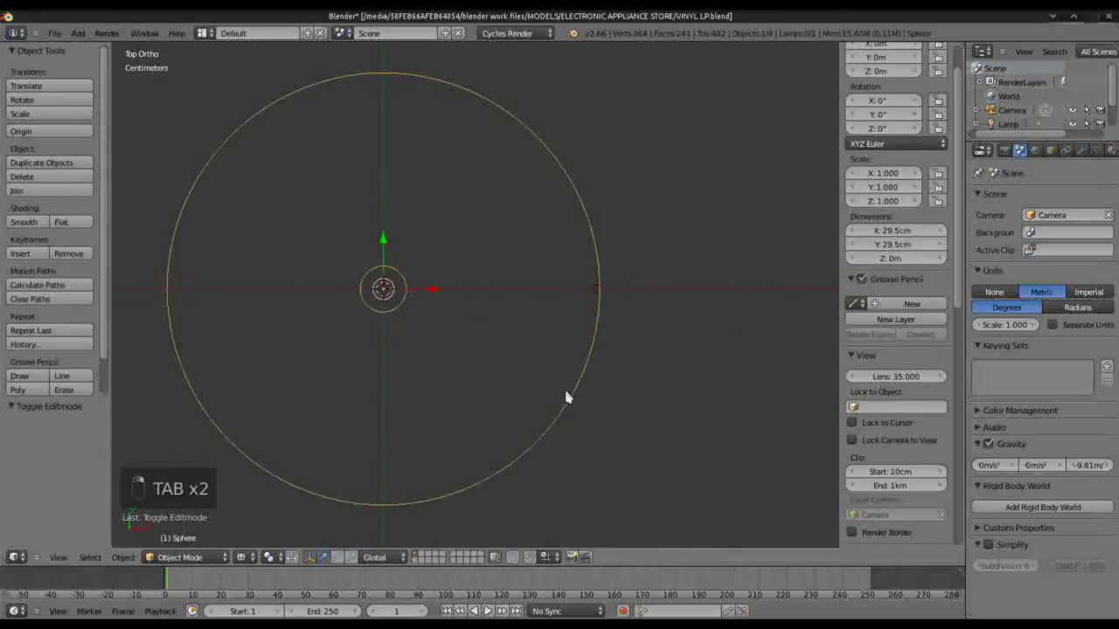
pyautogui.press('Tab')
pyautogui.scroll(2, 609, 308)
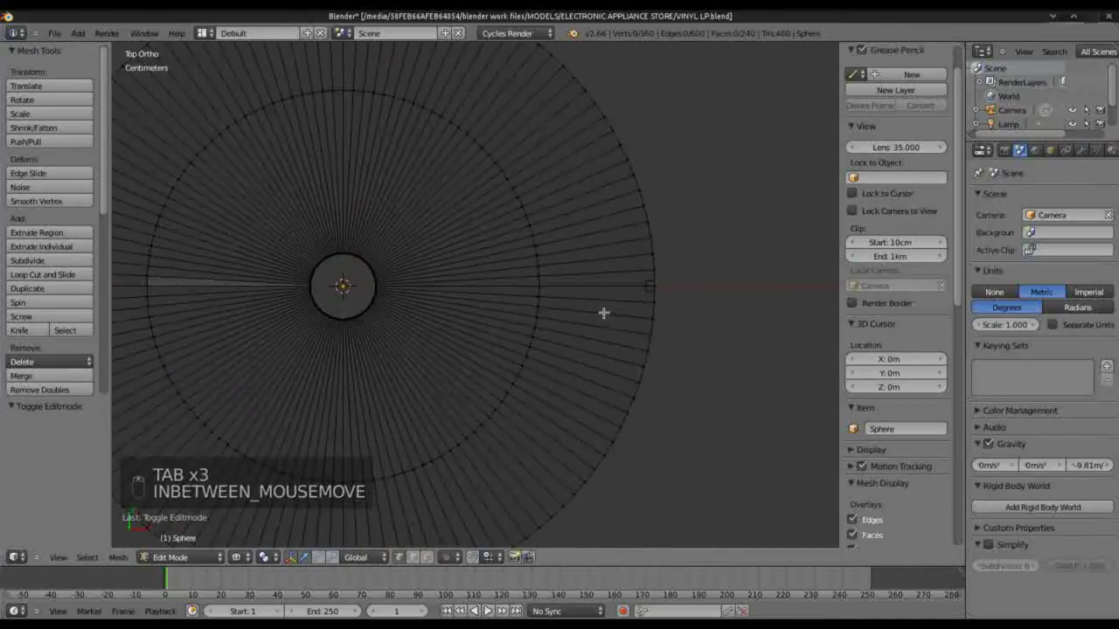
pyautogui.rightClick(533, 255)
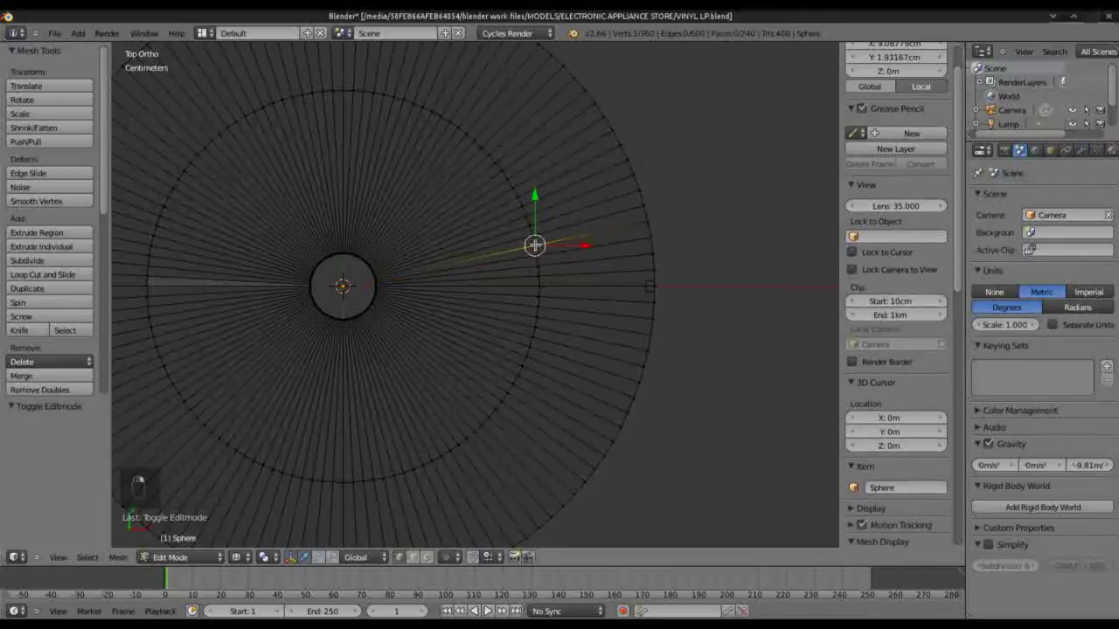
pyautogui.keyDown('alt'); pyautogui.rightClick(537, 252); pyautogui.keyUp('alt')
pyautogui.scroll(1, 535, 253)
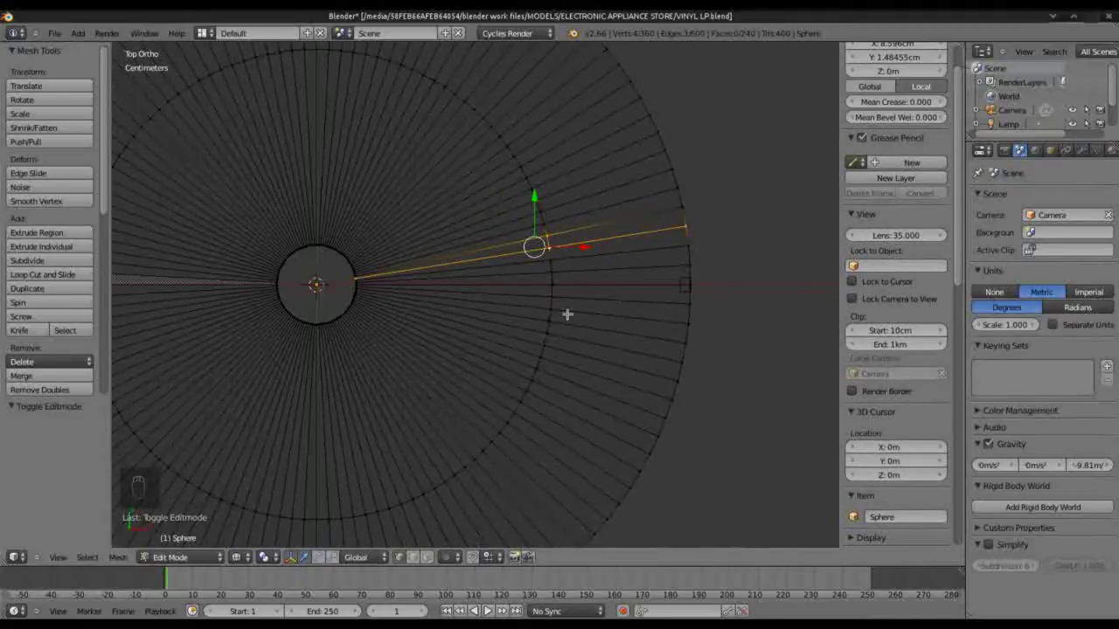
pyautogui.press('a')
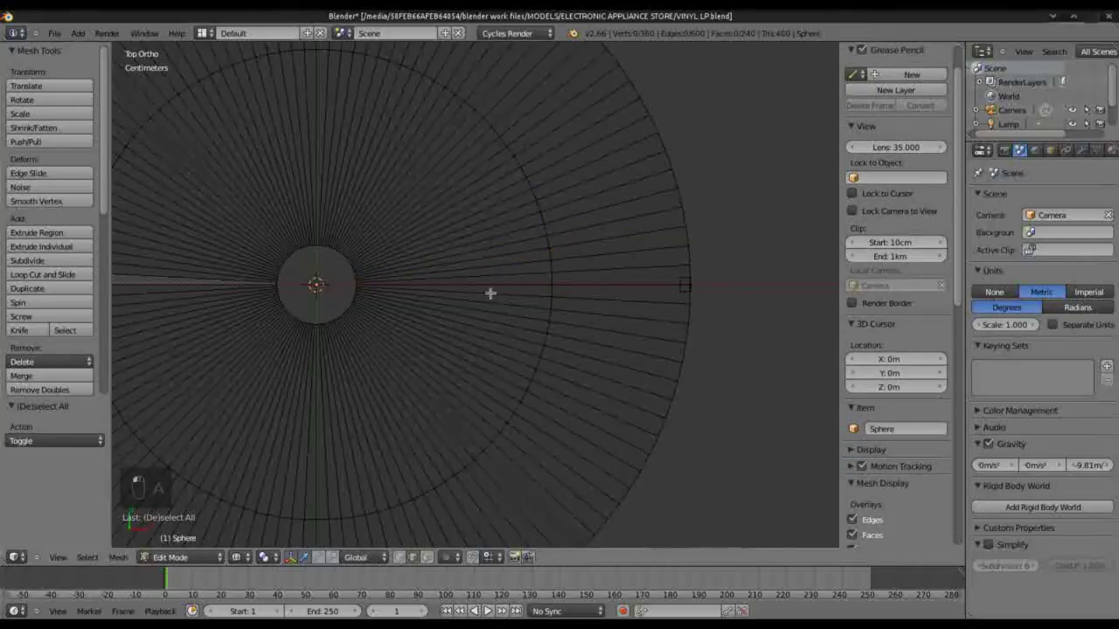
pyautogui.rightClick(550, 276)
pyautogui.keyDown('alt'); pyautogui.rightClick(551, 267); pyautogui.keyUp('alt')
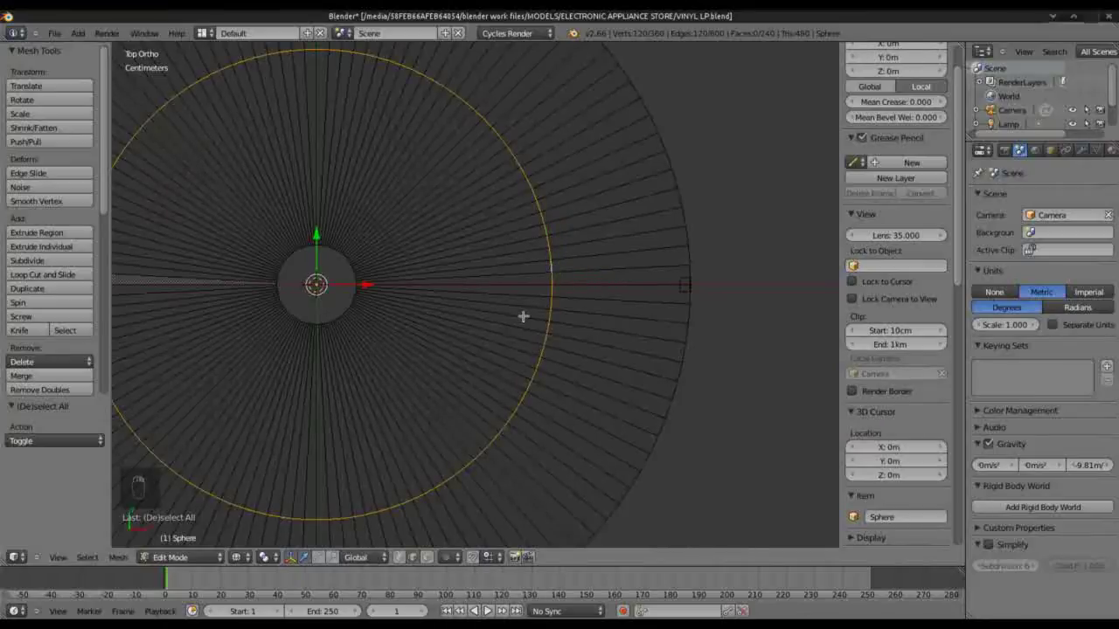
pyautogui.scroll(-2, 525, 317)
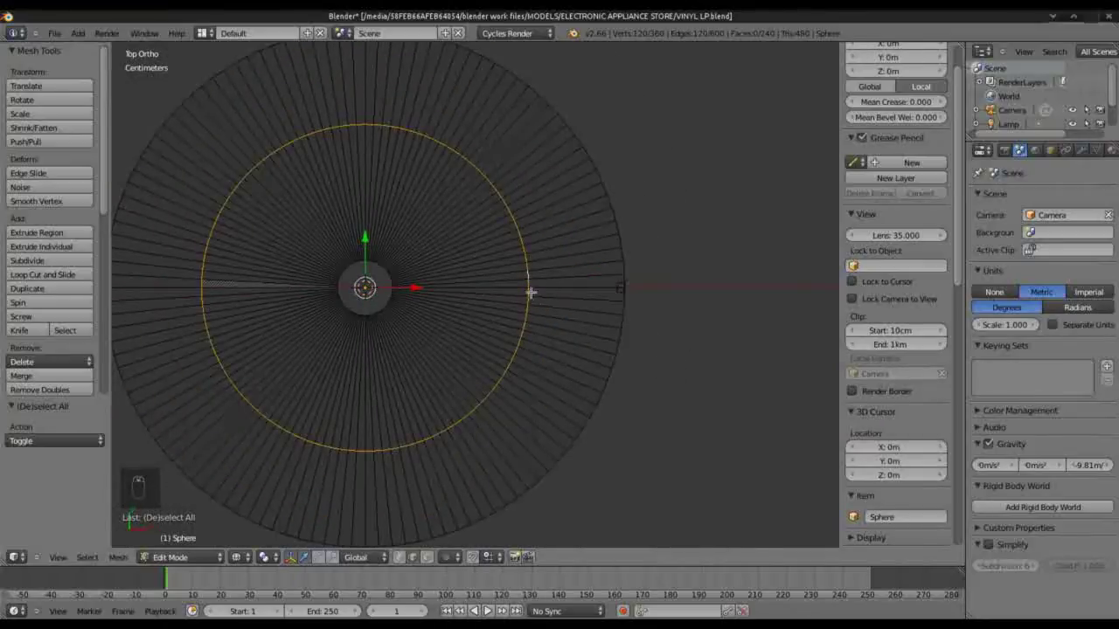
# Step: Switch to vertex selection and scale the selected loop up by about 1.544 to the gauge plane's inner edge near the rim
pyautogui.click(400, 557)
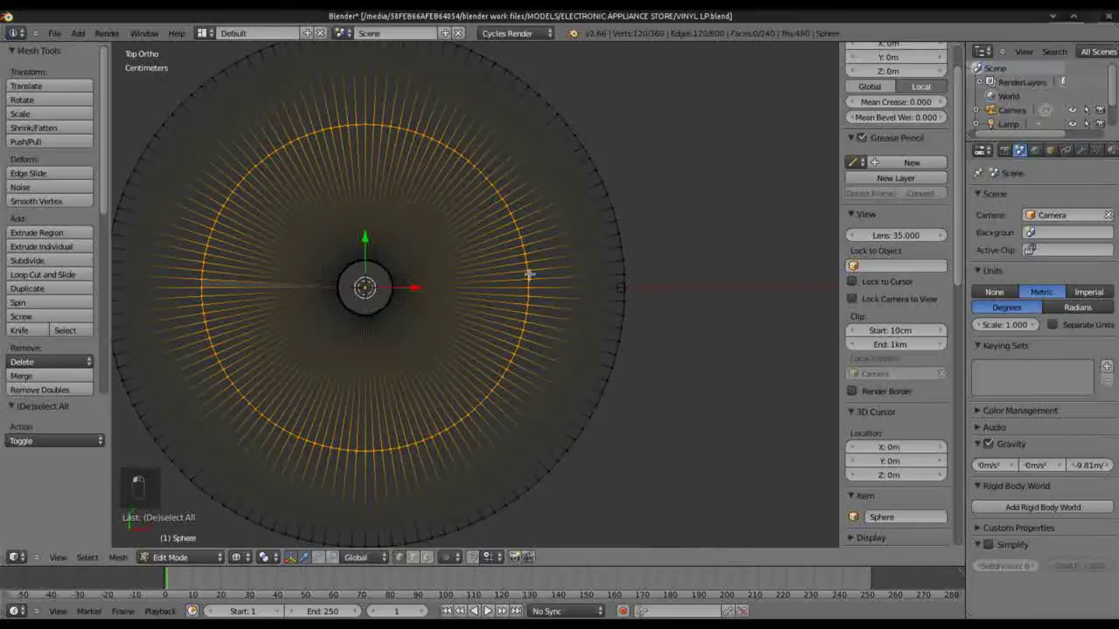
pyautogui.scroll(1, 536, 287)
pyautogui.press('s')
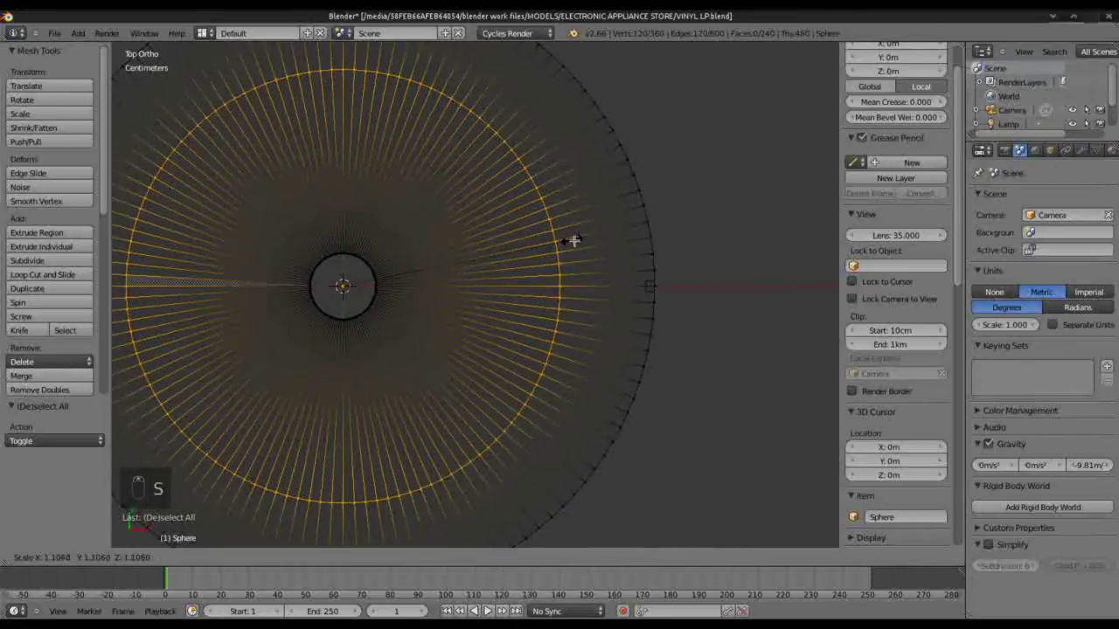
pyautogui.click(665, 238)
pyautogui.scroll(-1, 651, 309)
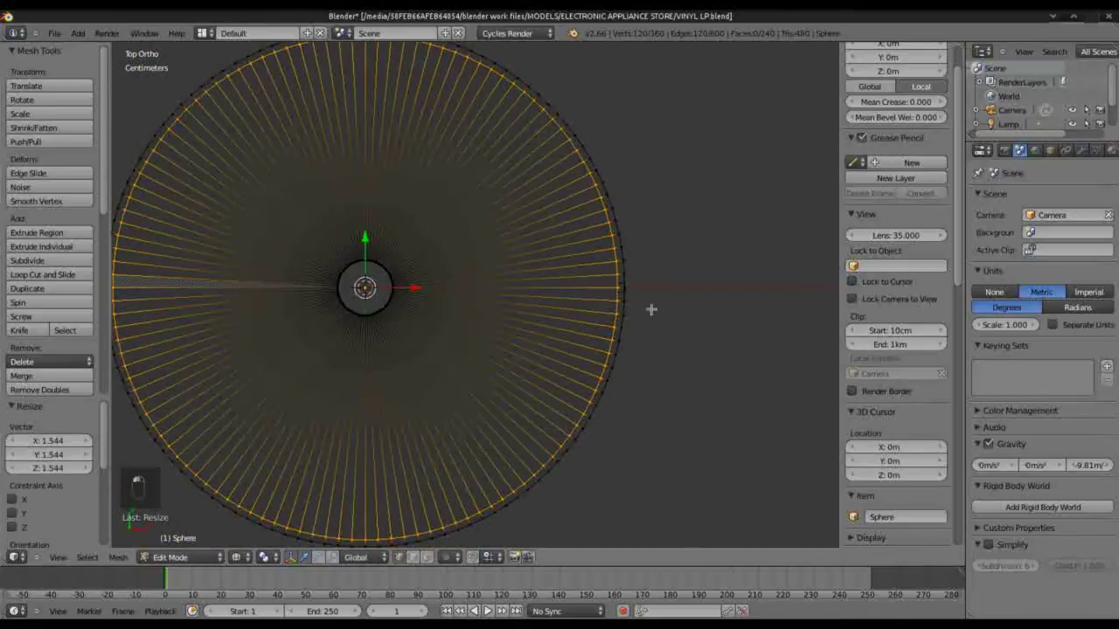
pyautogui.scroll(2, 620, 379)
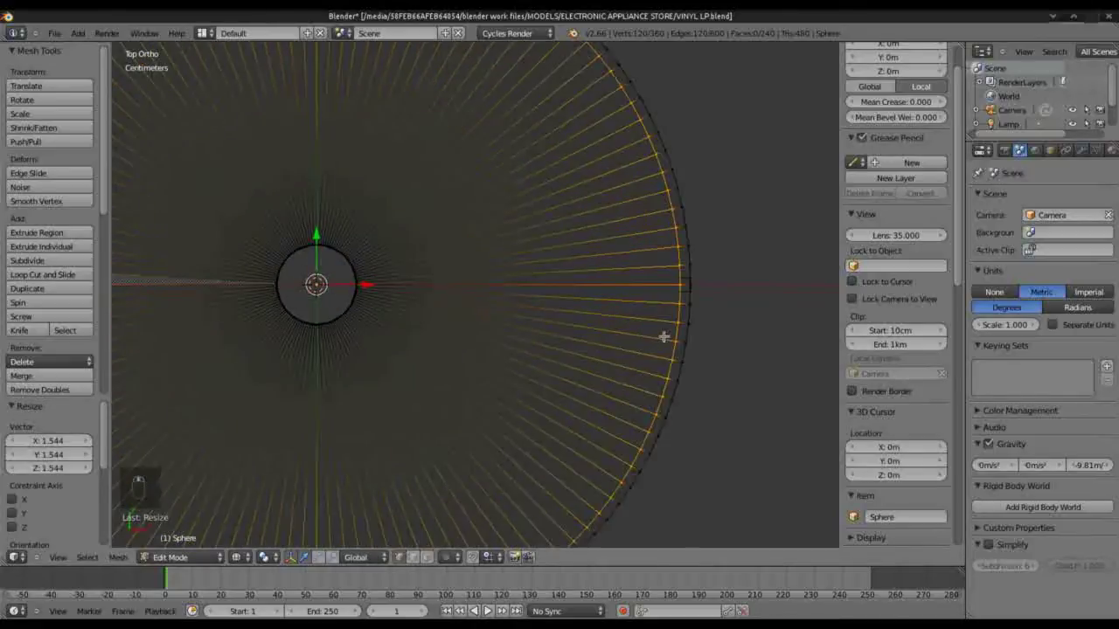
# Step: Check the disc's proportions against the record photo AudioEquipment0051_3_S.jpg in Gwenview and return to Blender
pyautogui.press('Tab')
pyautogui.press('Tab')
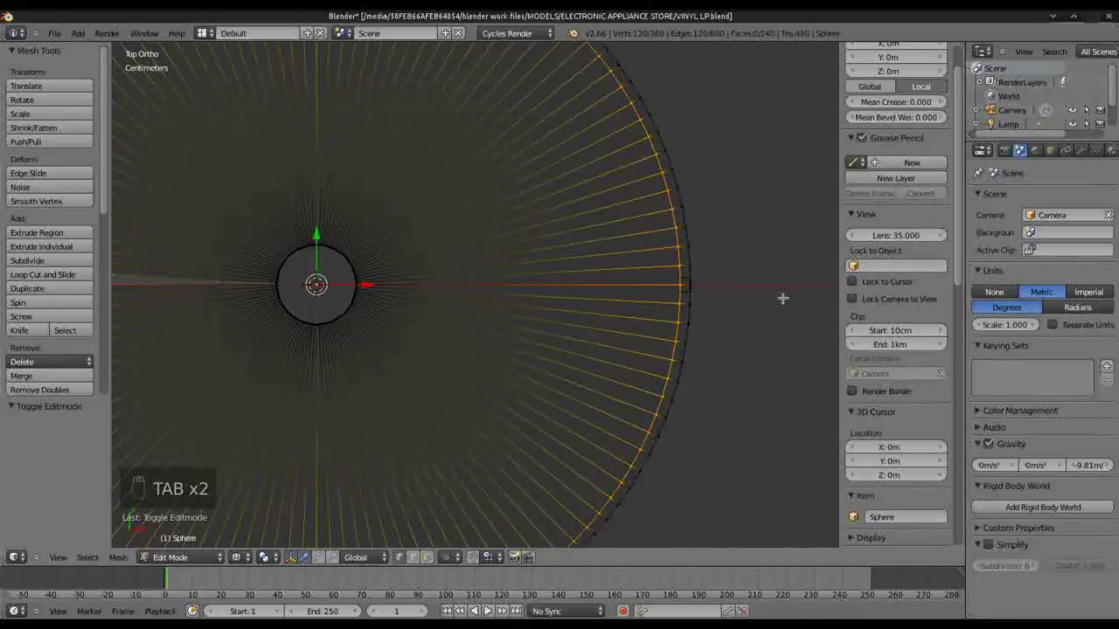
pyautogui.scroll(-3, 589, 338)
pyautogui.press('Tab')
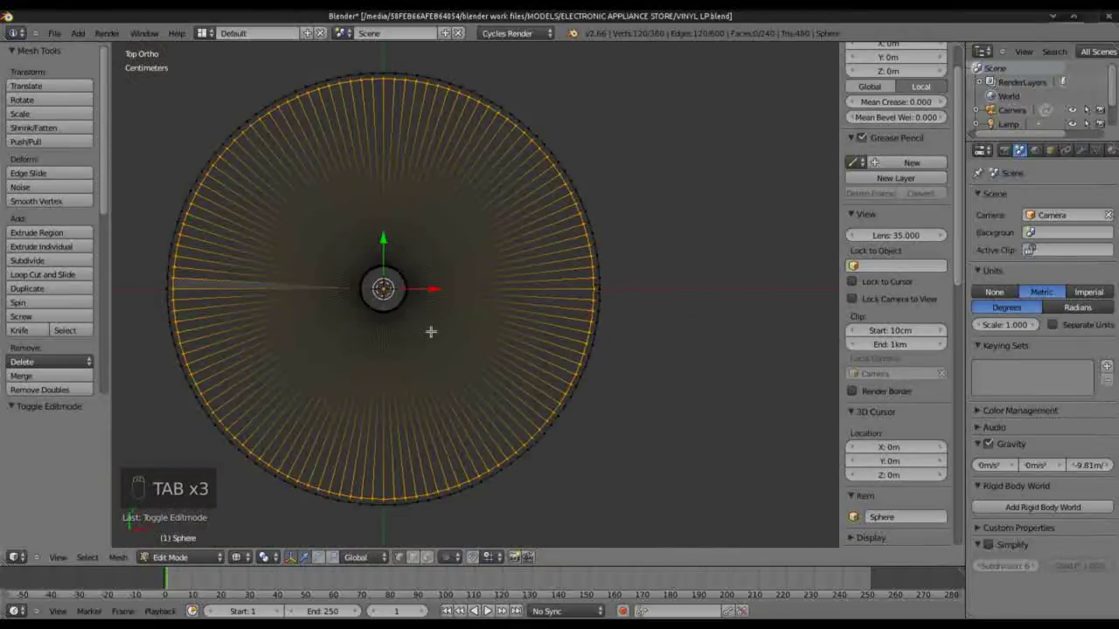
pyautogui.scroll(2, 492, 325)
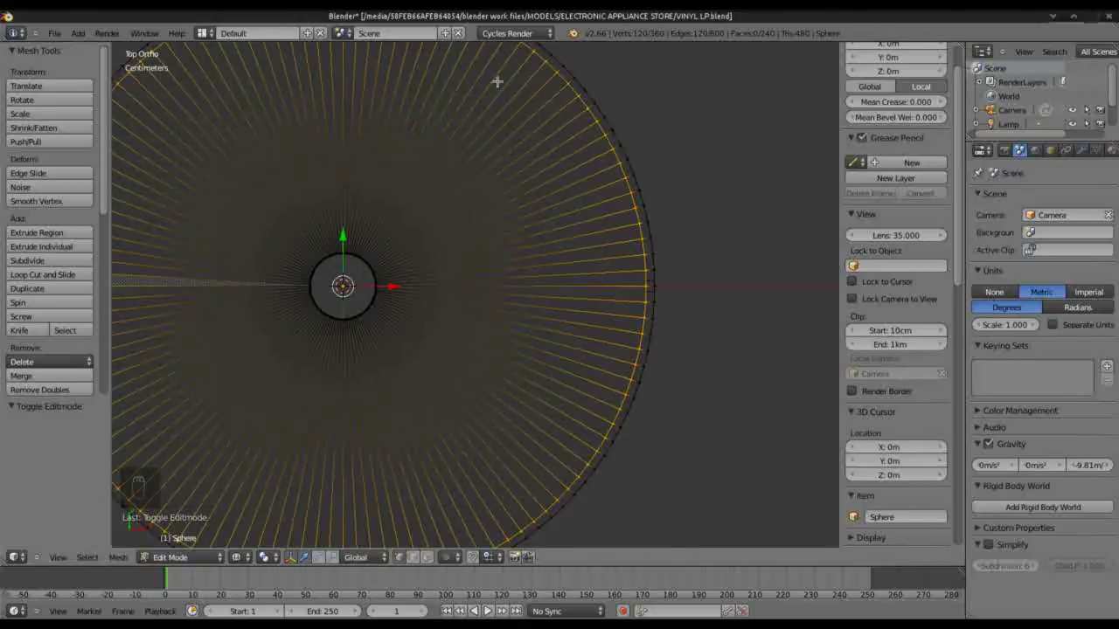
pyautogui.middleClick(404, 14)
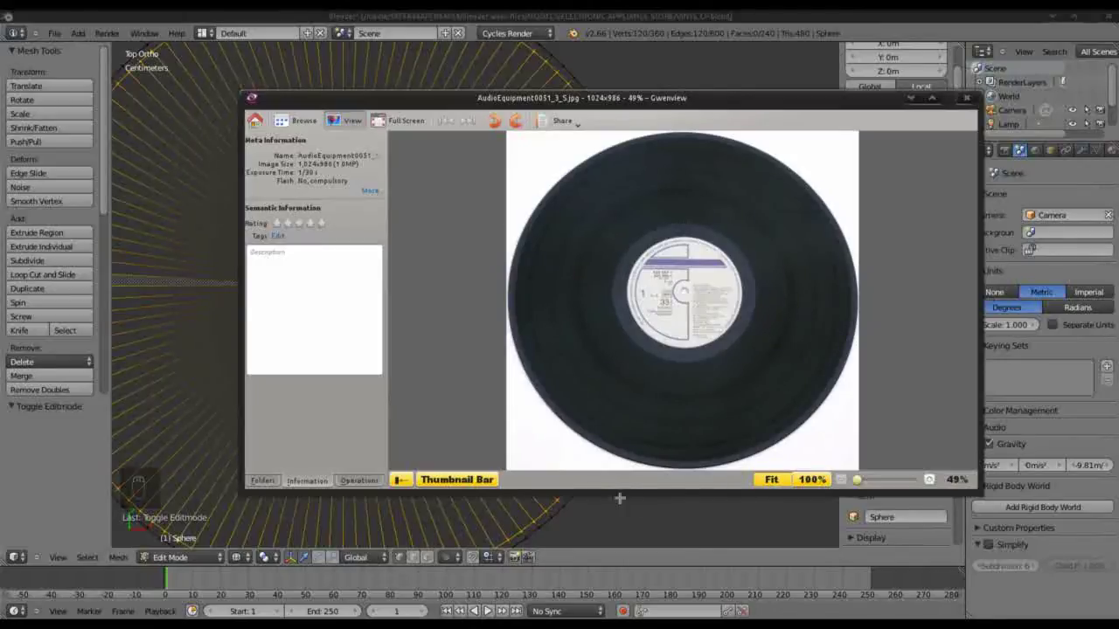
pyautogui.click(912, 99)
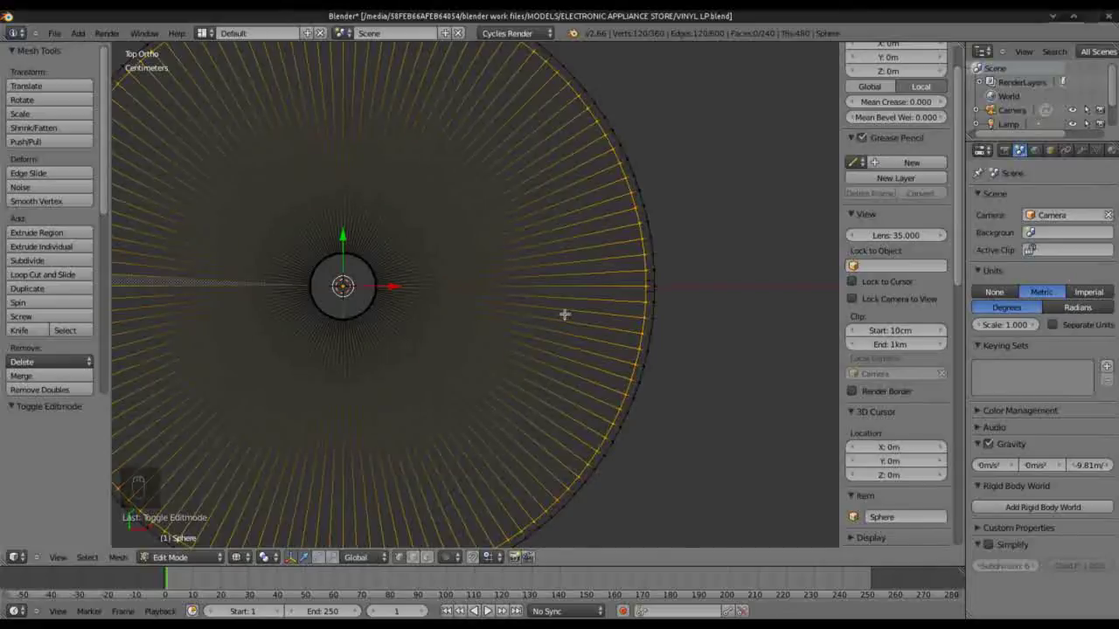
# Step: Add four evenly spaced concentric loop cuts between the disc's centre hole and the rim loop
pyautogui.press('a')
pyautogui.hotkey('ctrl', 'r')
pyautogui.scroll(4, 544, 323)
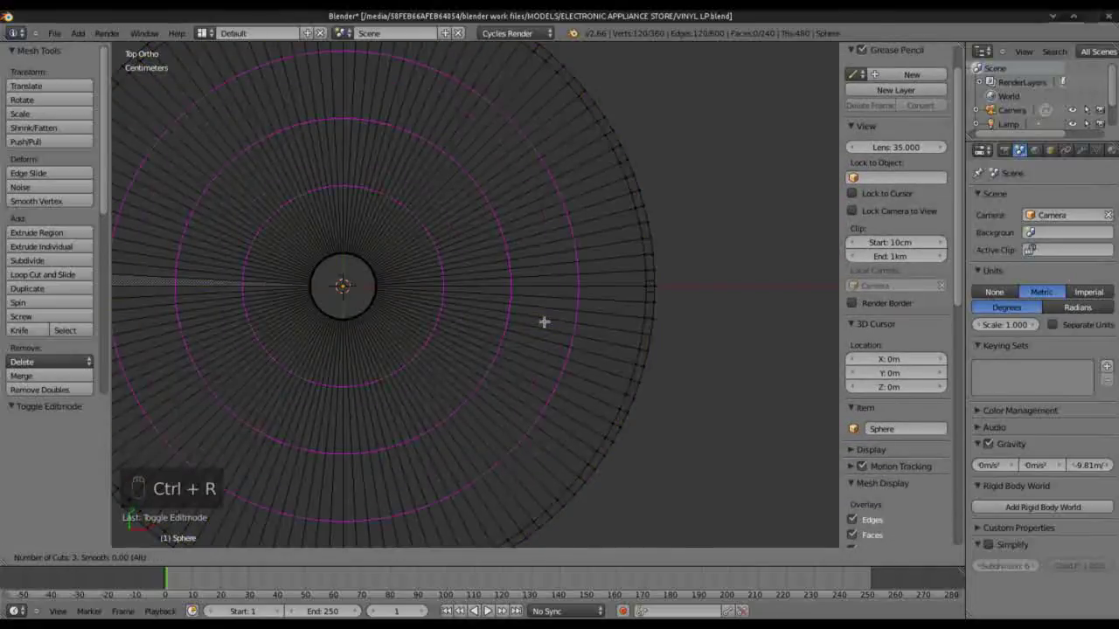
pyautogui.click(543, 322)
pyautogui.rightClick(543, 322)
# Step: Select the outermost of the new edge loops and scale it outward close to the rim loop
pyautogui.press('a')
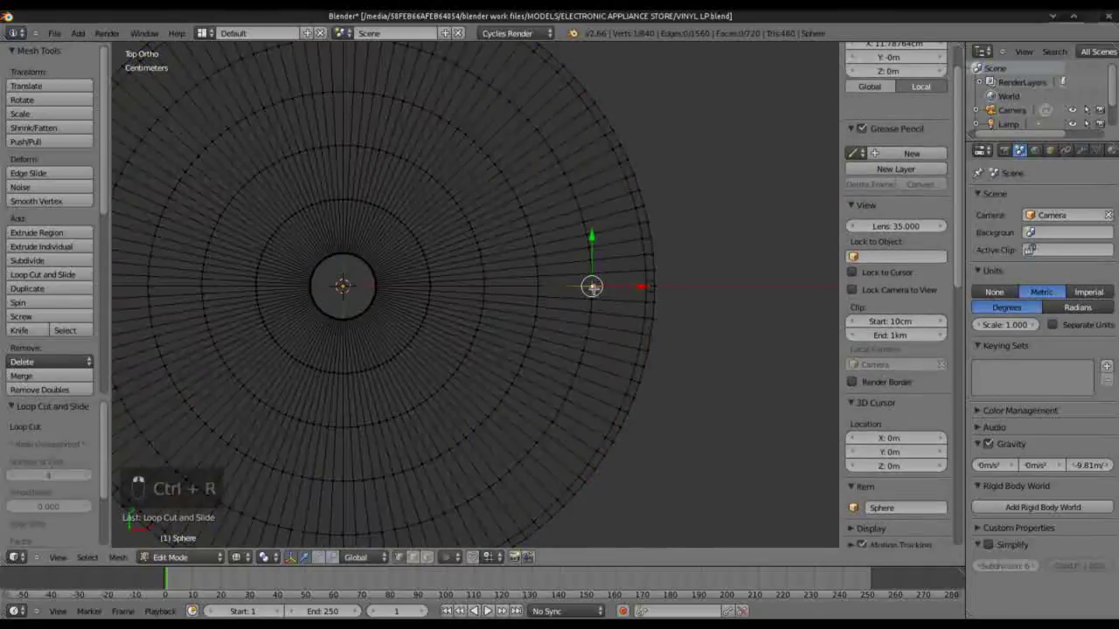
pyautogui.keyDown('alt'); pyautogui.rightClick(592, 288); pyautogui.keyUp('alt')
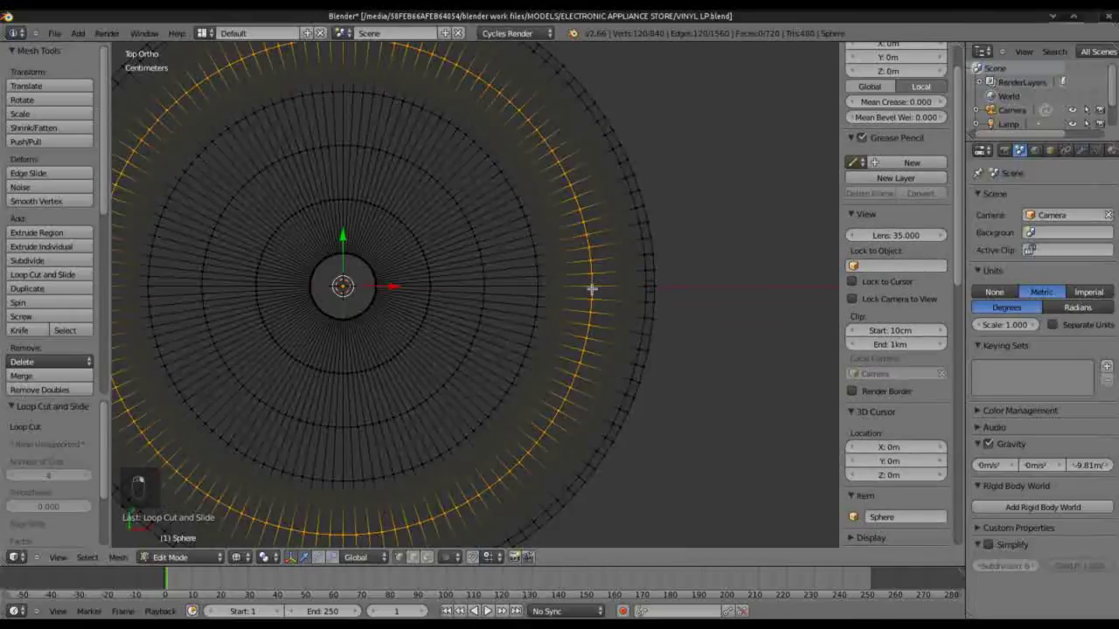
pyautogui.press('s')
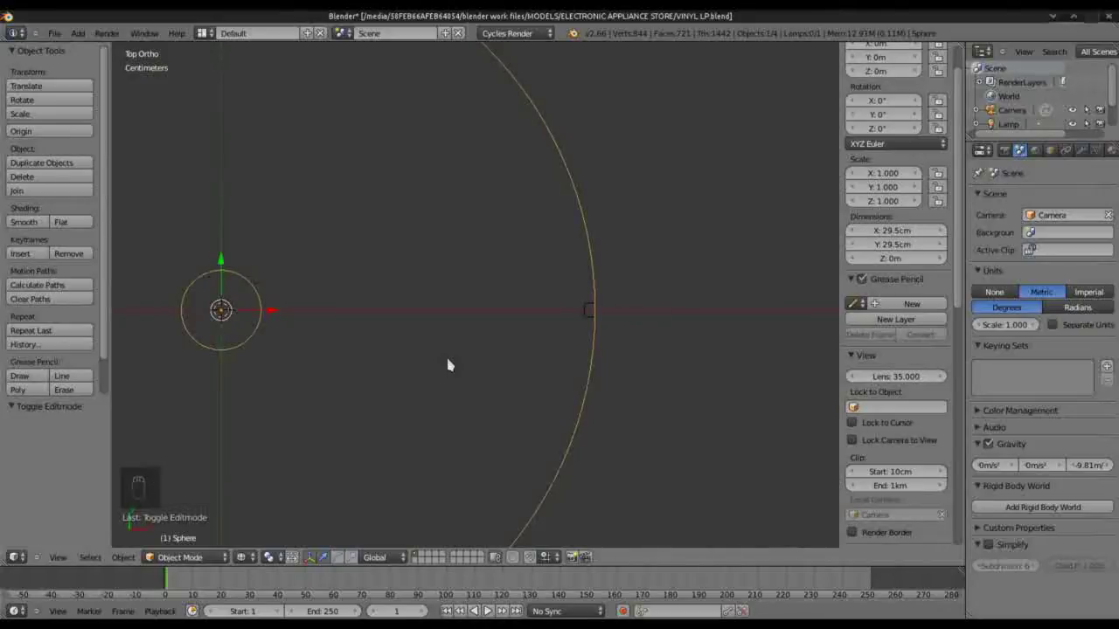
# Step: Return to Object Mode, select the gauge plane and snap it to the 3D cursor at the disc's centre
pyautogui.moveTo(329, 355); pyautogui.dragTo(435, 393, button='middle')
pyautogui.press('KP_7')
pyautogui.keyDown('shift'); pyautogui.moveTo(270, 406); pyautogui.dragTo(571, 334, button='middle'); pyautogui.keyUp('shift')
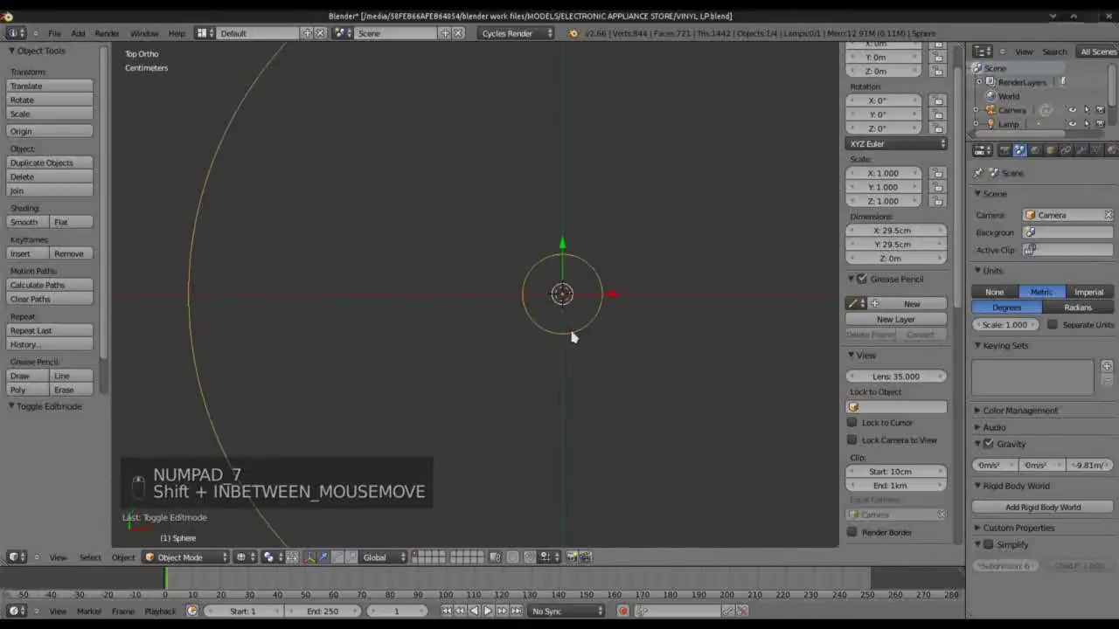
pyautogui.press('Tab')
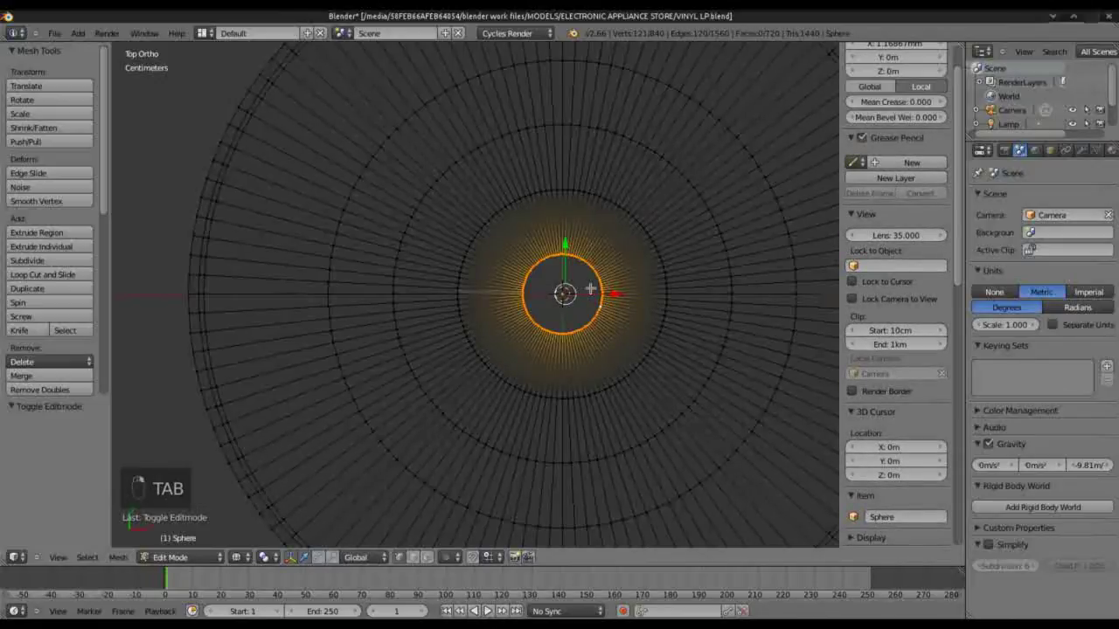
pyautogui.press('Escape')
pyautogui.press('Tab')
pyautogui.rightClick(737, 298)
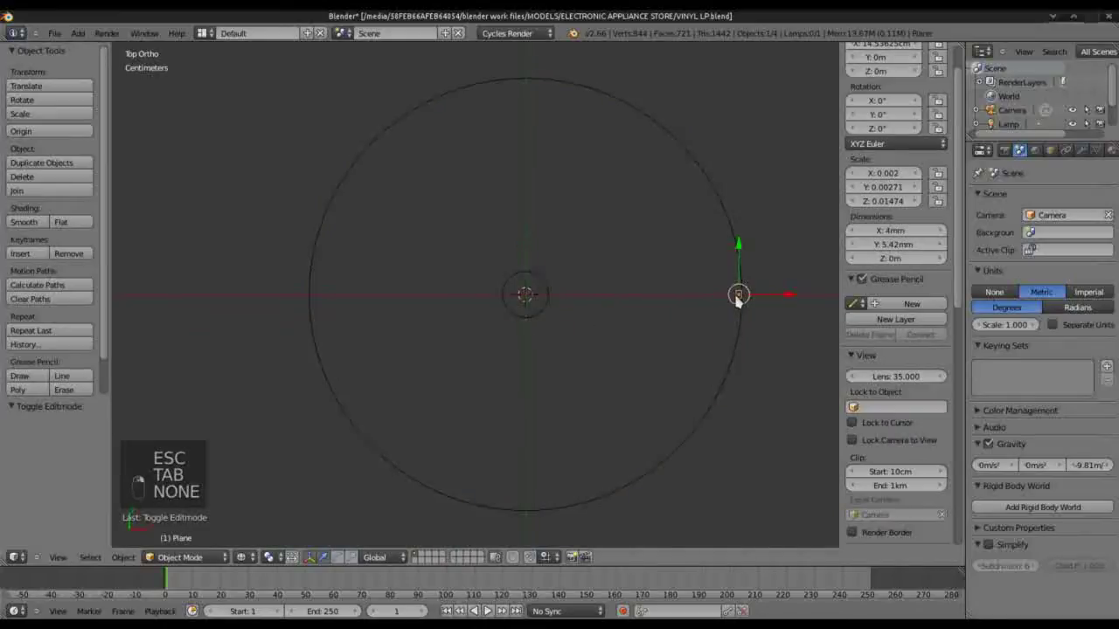
pyautogui.hotkey('shift', 's')
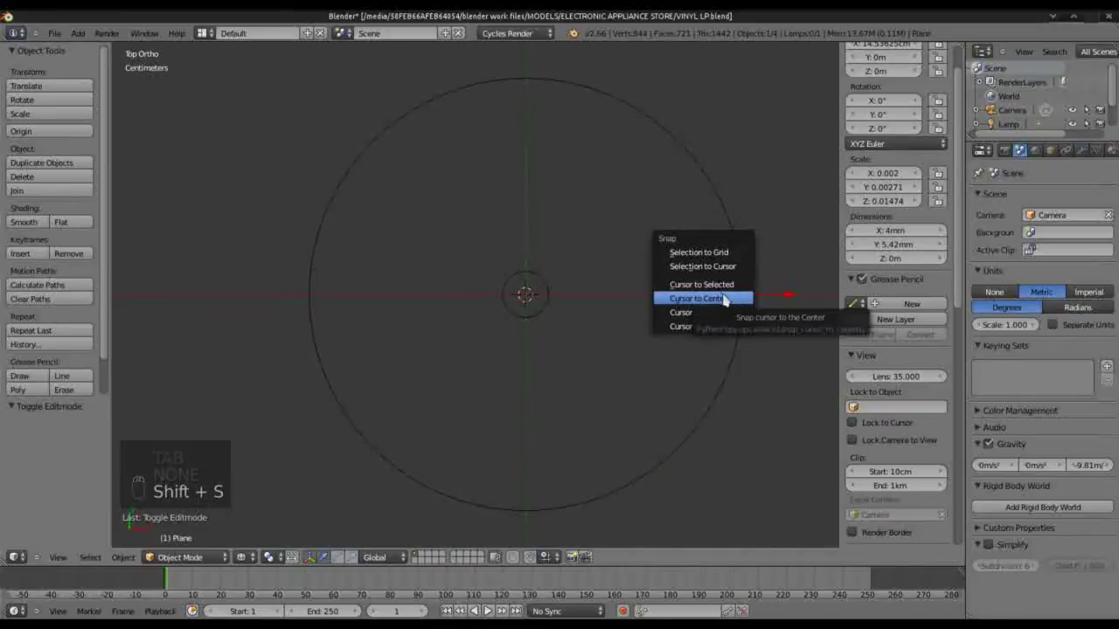
pyautogui.click(700, 265)
# Step: Set the gauge plane's X dimension to 7 mm
pyautogui.press('Tab')
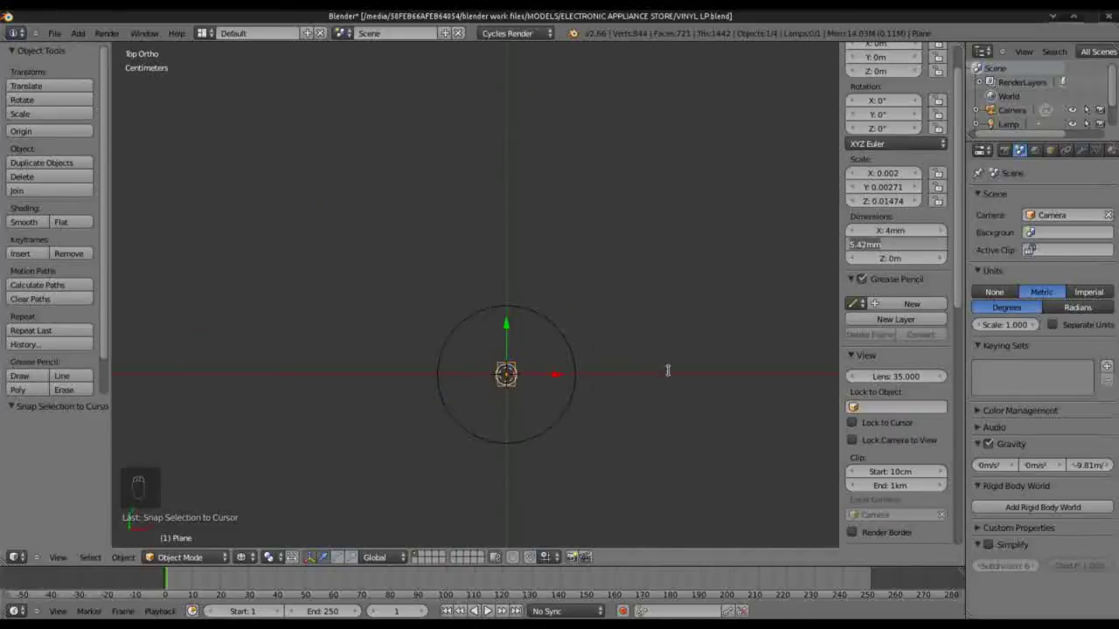
pyautogui.press('Return')
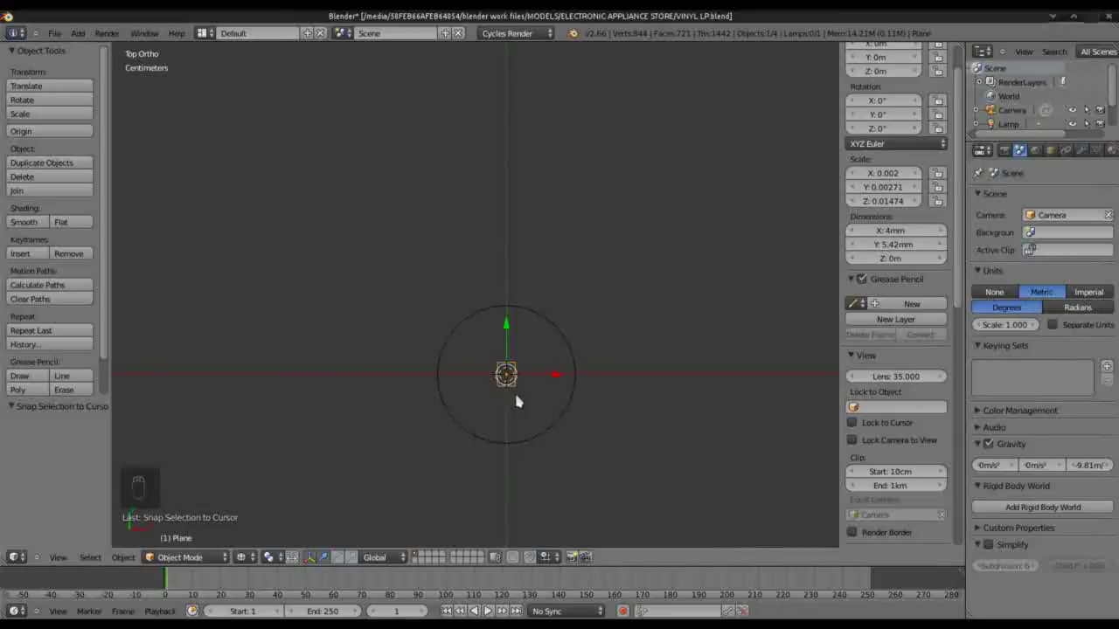
pyautogui.click(885, 231)
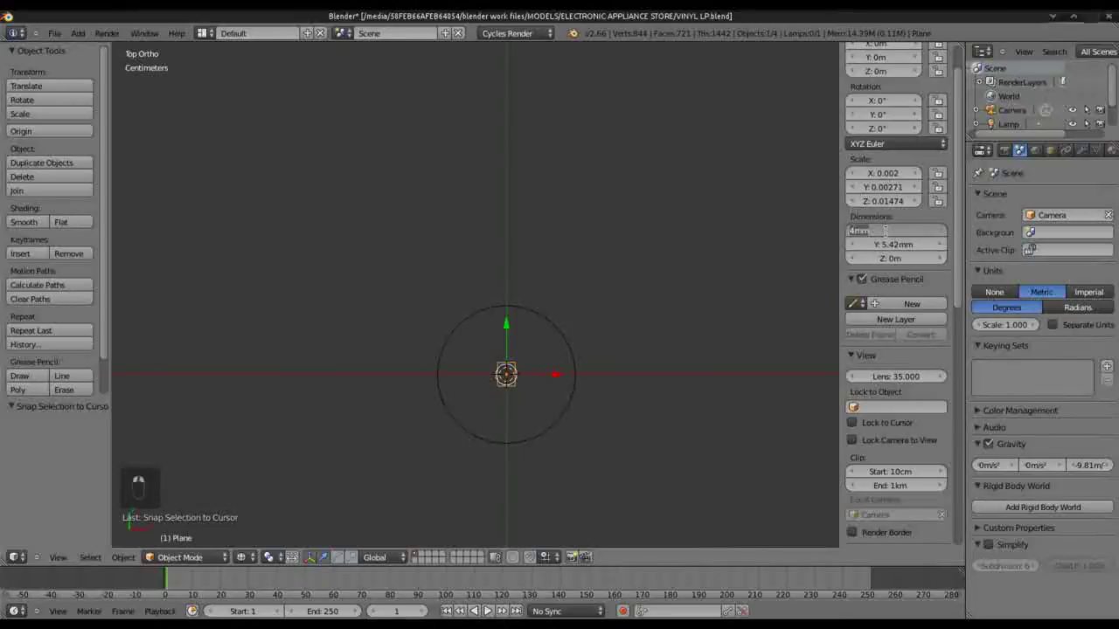
pyautogui.write('7 mm')
pyautogui.press('BackSpace')
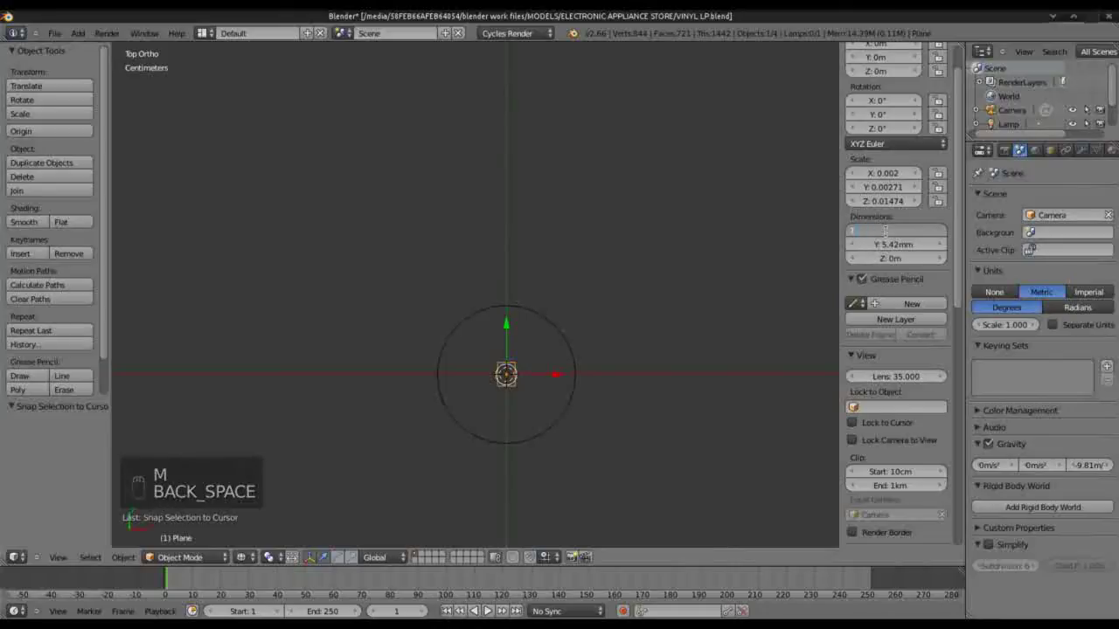
pyautogui.write('mm')
pyautogui.press('Return')
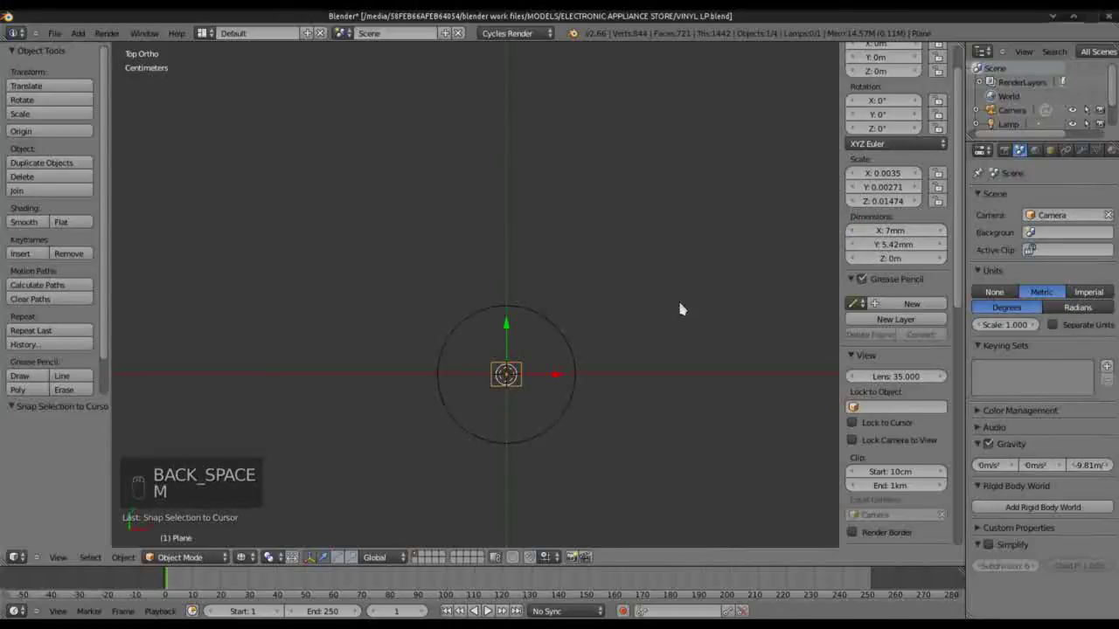
# Step: Select the centre hole's edge loop in the disc and scale it down to about 0.31, close around the gauge plane
pyautogui.rightClick(562, 420)
pyautogui.press('Tab')
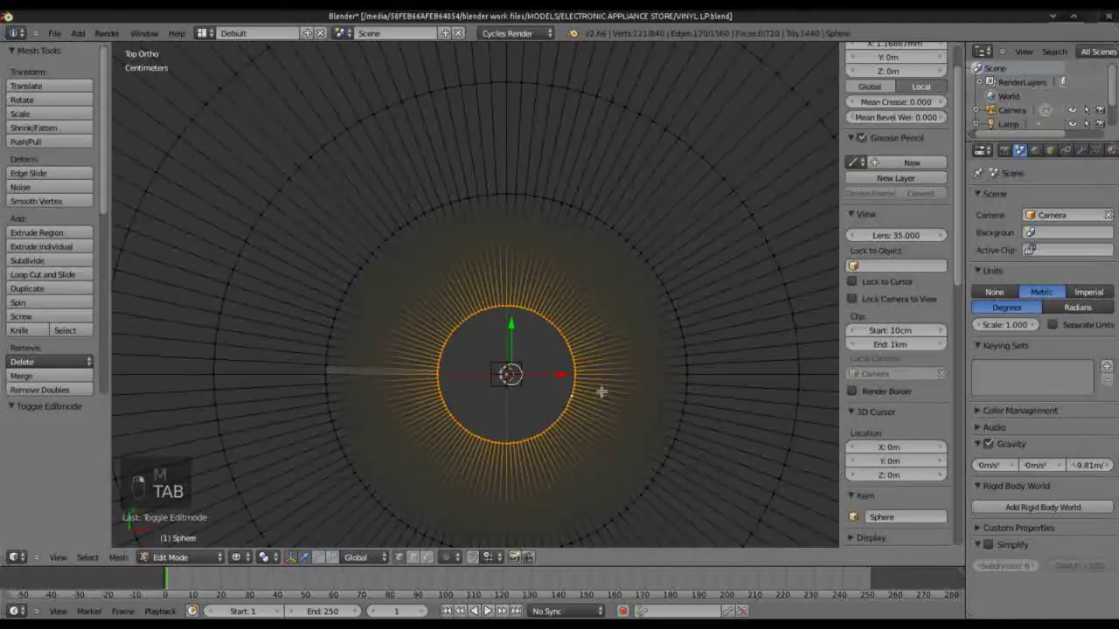
pyautogui.press('a')
pyautogui.press('s')
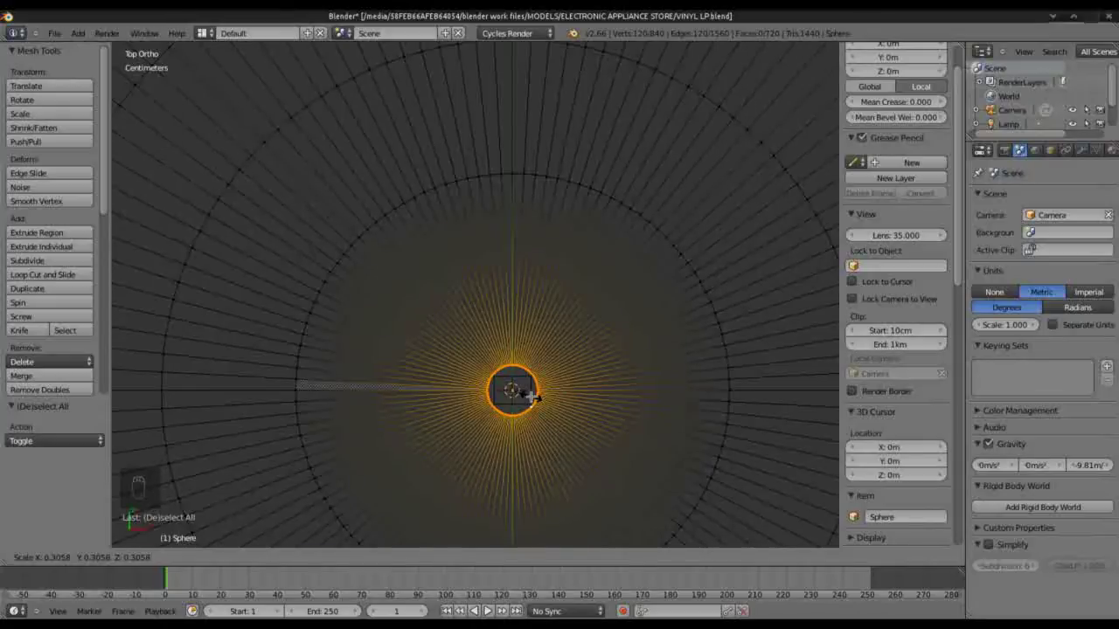
pyautogui.click(532, 398)
pyautogui.press('Tab')
# Step: Select the gauge plane and set its Y dimension to 7 mm
pyautogui.rightClick(524, 390)
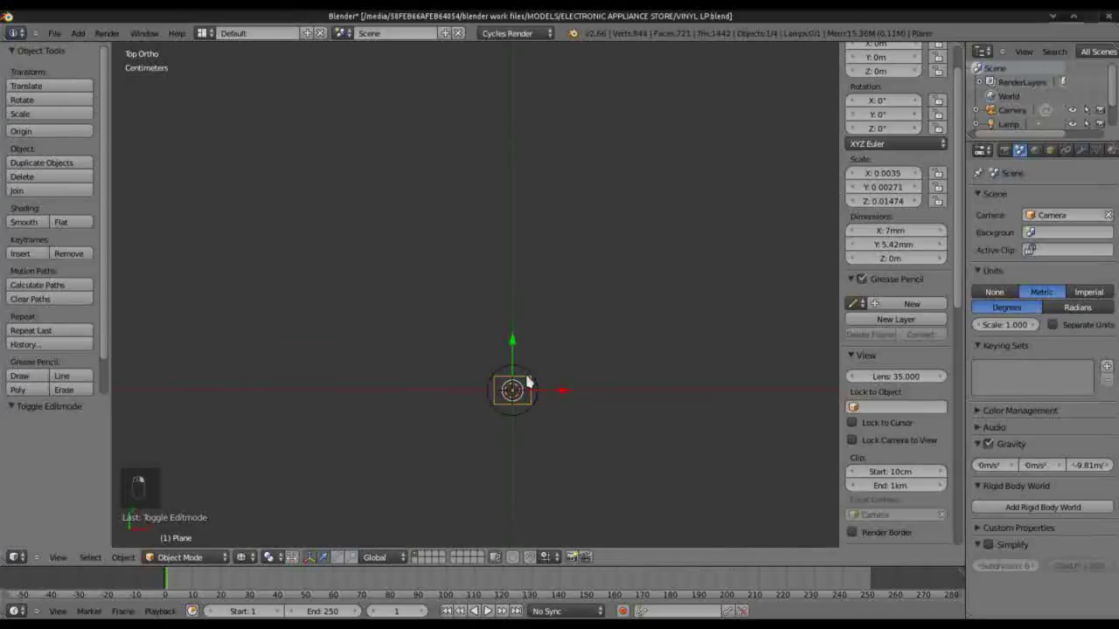
pyautogui.click(900, 244)
pyautogui.write('7')
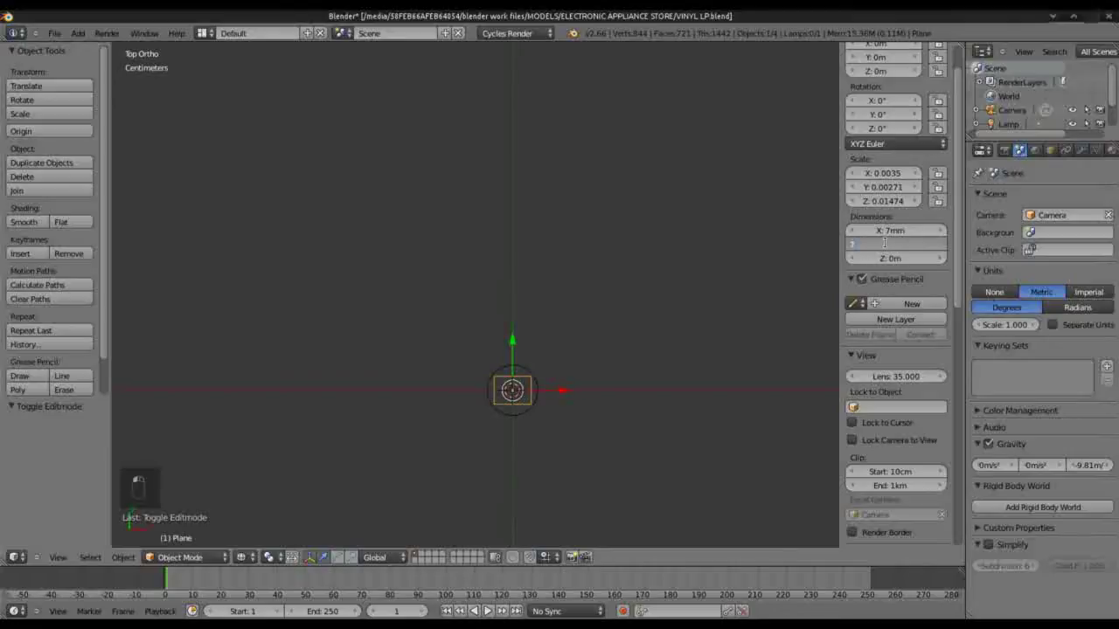
pyautogui.write('mm')
pyautogui.press('Return')
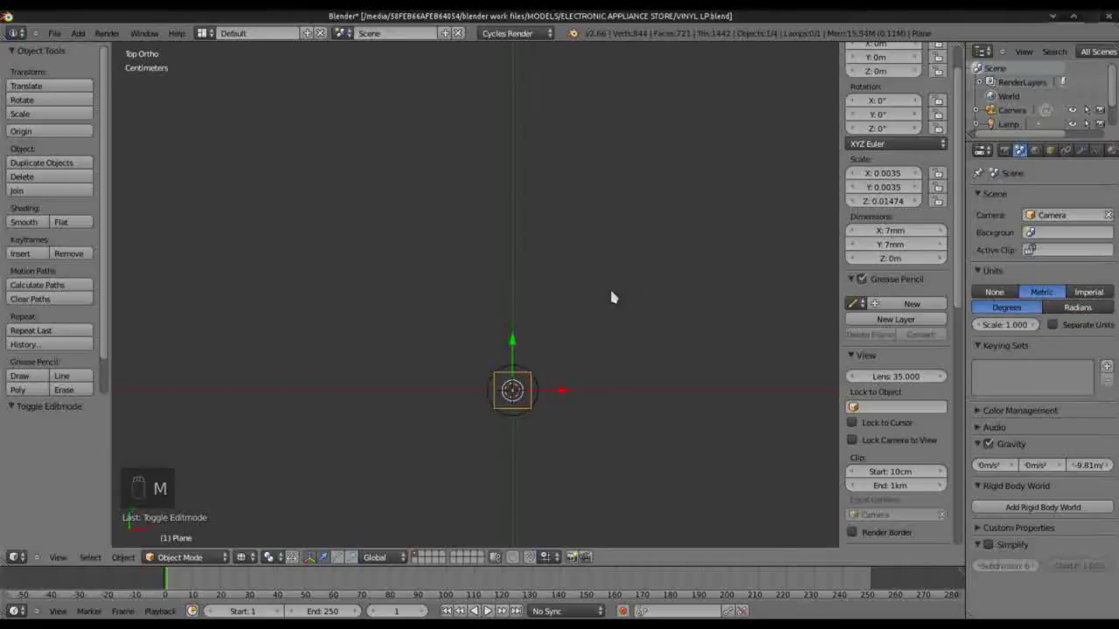
# Step: Scale the disc's centre hole loop down to about 0.95 so it fits around the 7 mm gauge plane
pyautogui.scroll(8, 535, 409)
pyautogui.rightClick(678, 408)
pyautogui.press('Tab')
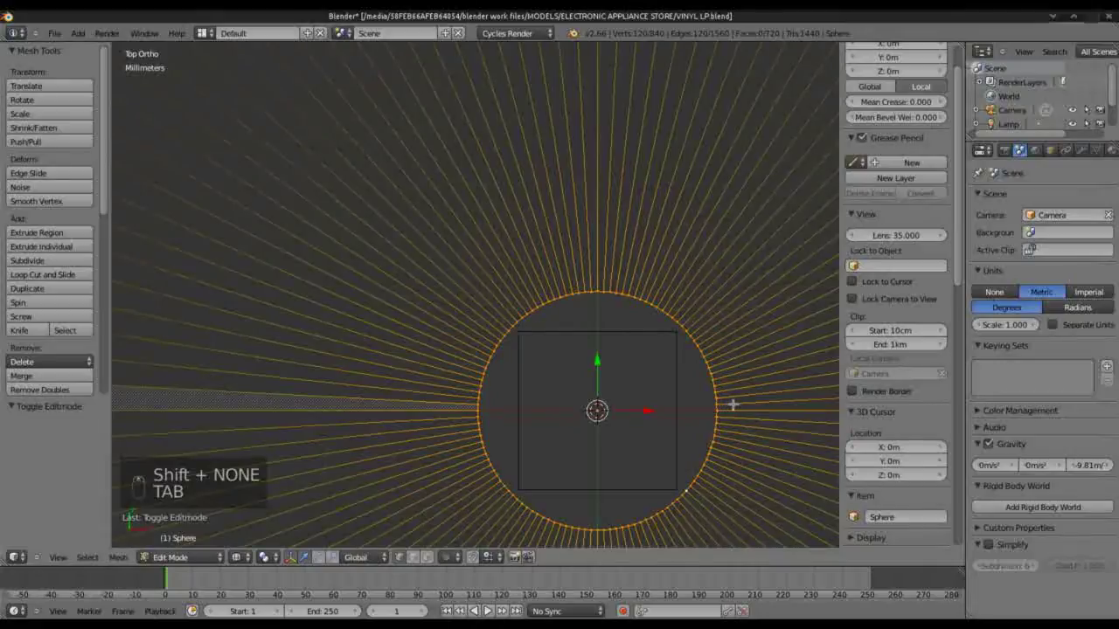
pyautogui.press('s')
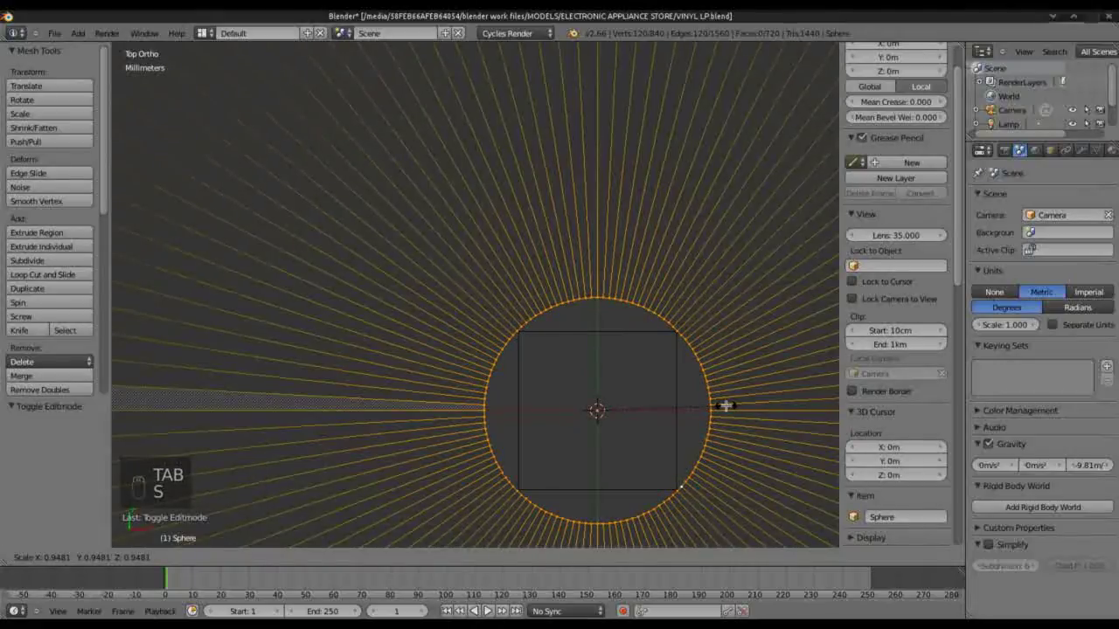
pyautogui.click(727, 406)
pyautogui.press('Tab')
# Step: Examine the whole disc from the top in solid shading, check its edge loops in Edit Mode and clear the selection
pyautogui.scroll(-11, 609, 422)
pyautogui.press('KP_7')
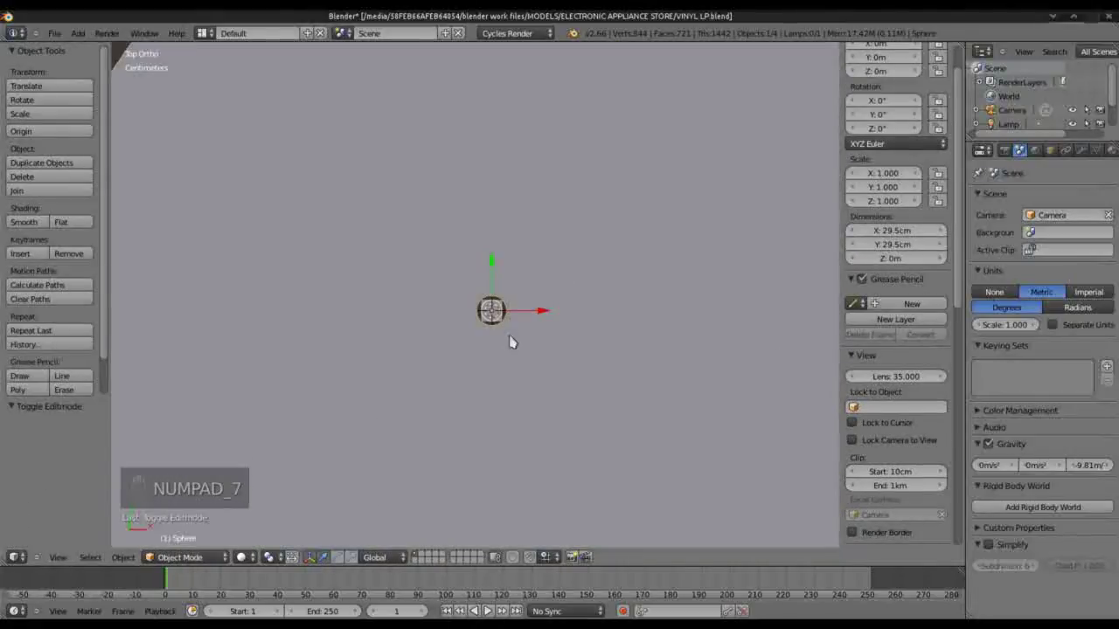
pyautogui.scroll(10, 497, 349)
pyautogui.scroll(-2, 542, 420)
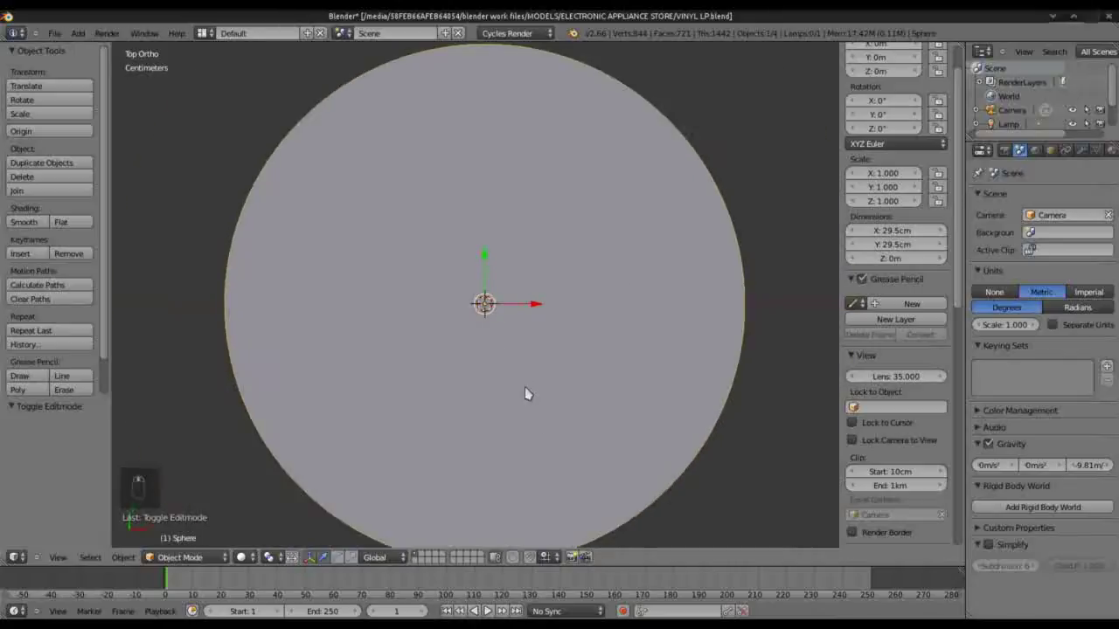
pyautogui.press('Tab')
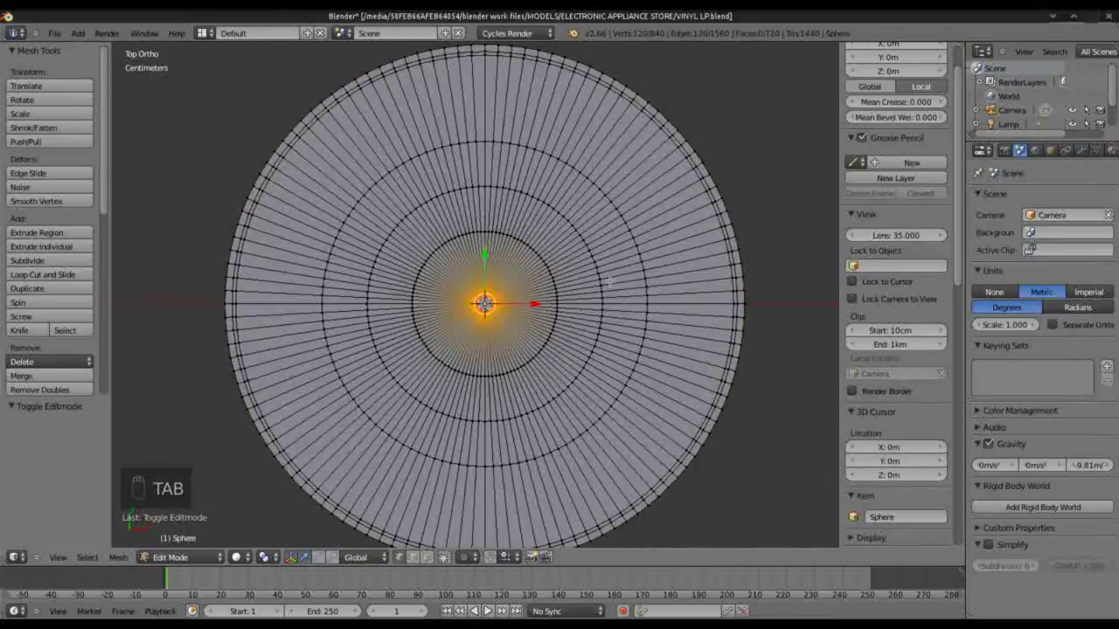
pyautogui.press('a')
pyautogui.scroll(1, 609, 282)
pyautogui.scroll(2, 530, 316)
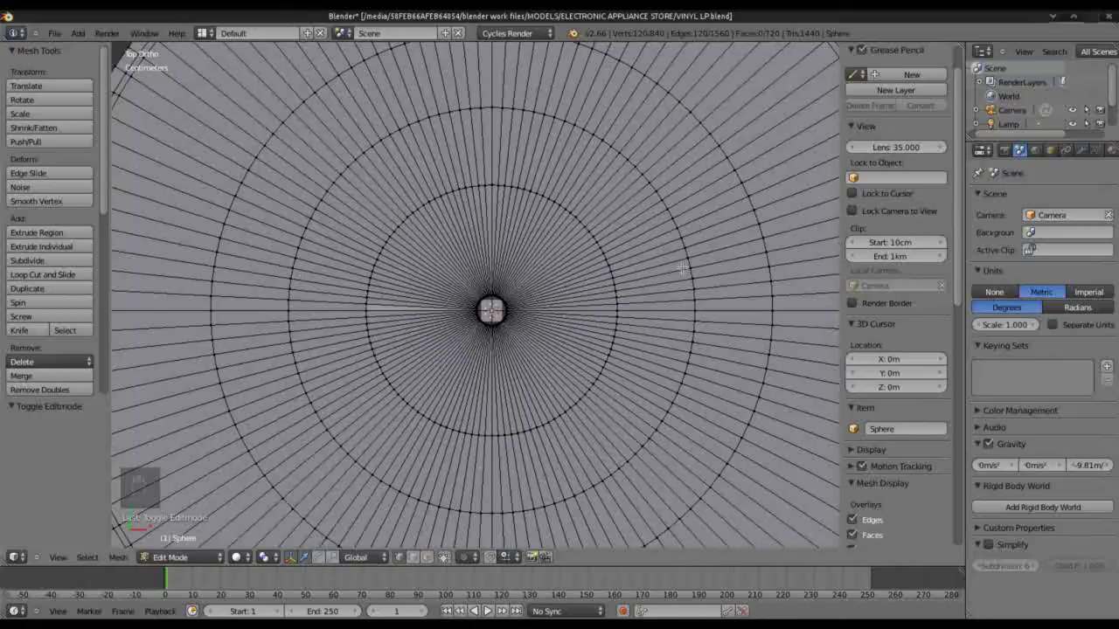
# Step: Return to Object Mode and set the gauge plane's X dimension to 99 mm
pyautogui.press('Tab')
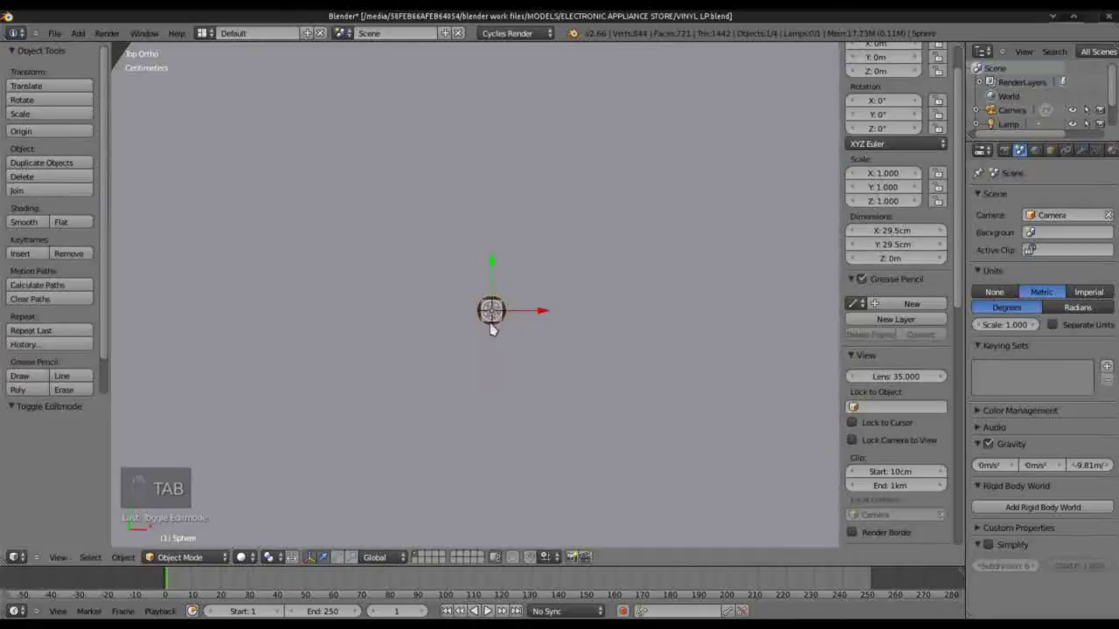
pyautogui.click(892, 231)
pyautogui.write('9.9cm')
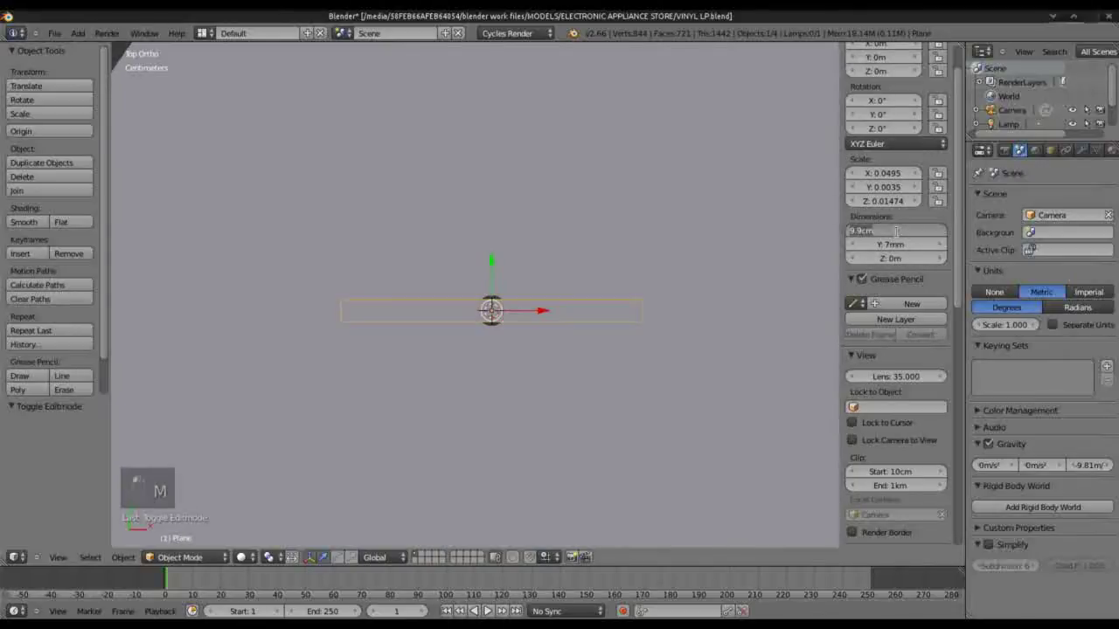
pyautogui.write('99mm')
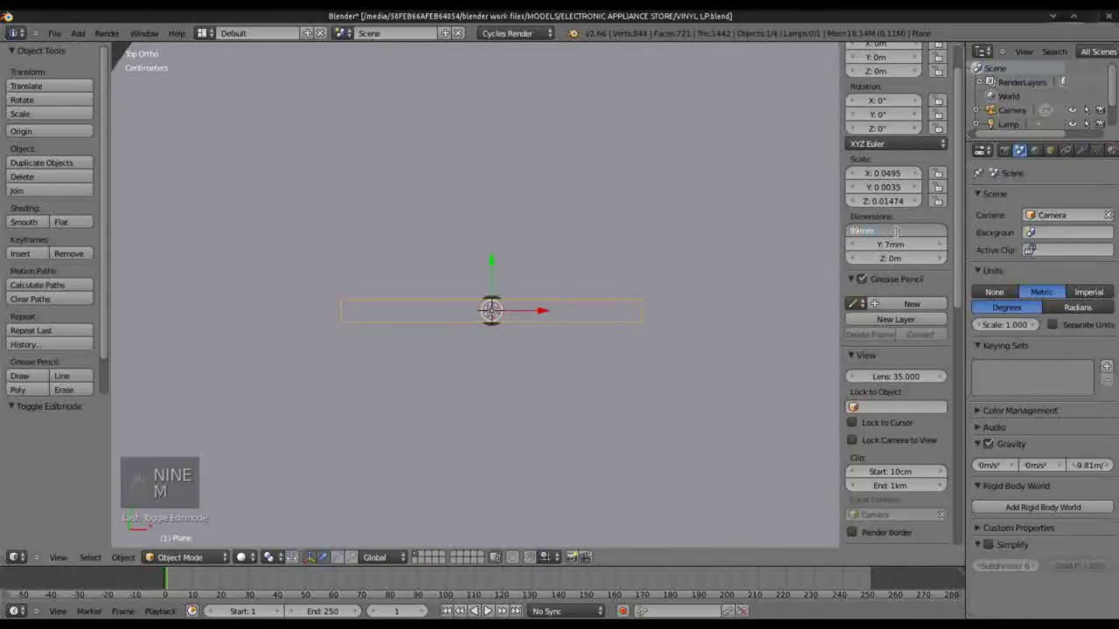
pyautogui.press('Return')
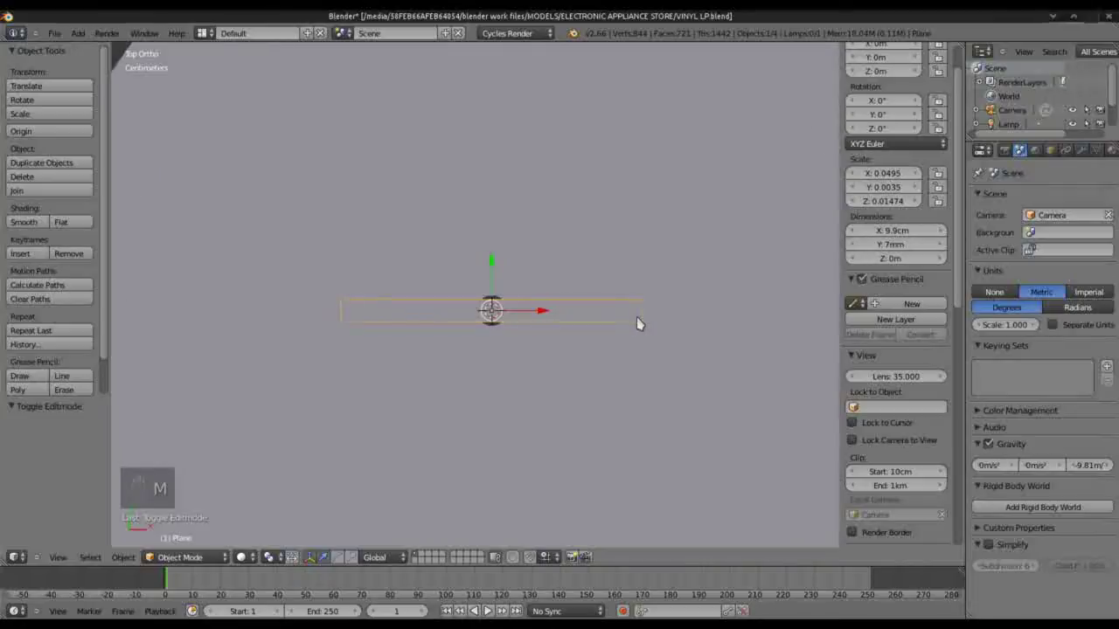
pyautogui.scroll(-1, 640, 323)
pyautogui.scroll(-1, 754, 329)
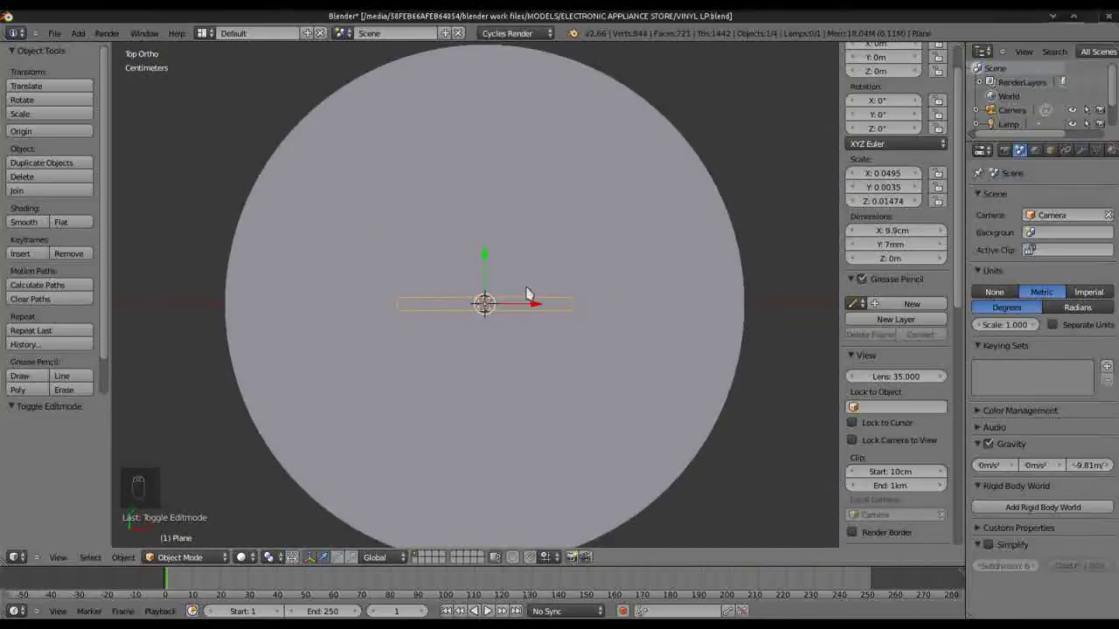
# Step: Enter Edit Mode on the disc, switch to wireframe and try to select the first loop outside the centre hole
pyautogui.press('Tab')
pyautogui.press('Tab')
pyautogui.rightClick(644, 454)
pyautogui.press('Tab')
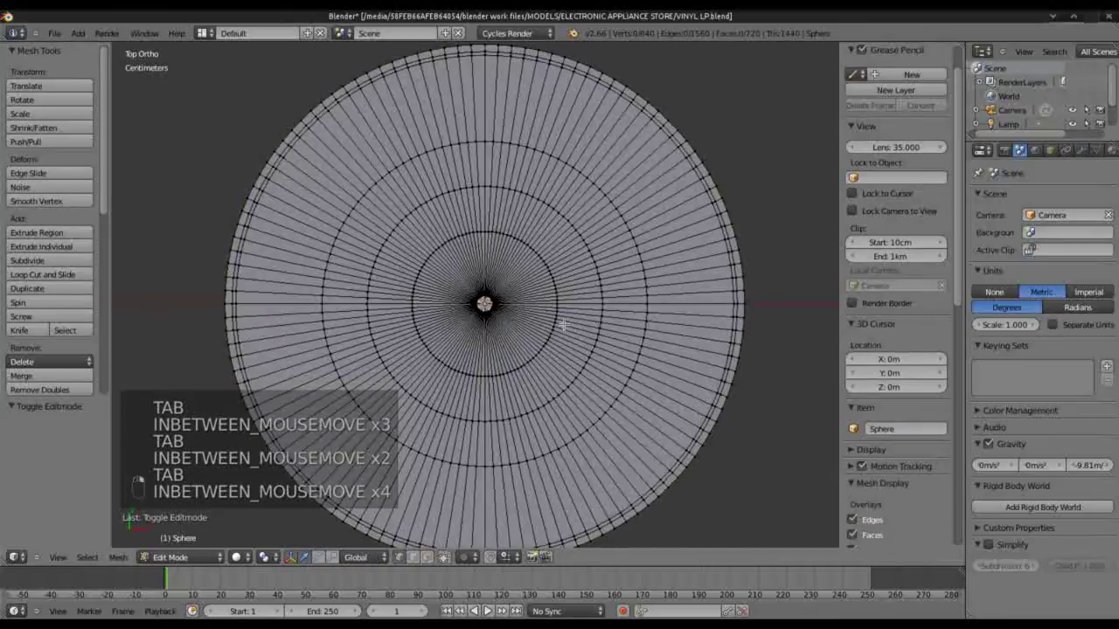
pyautogui.press('z')
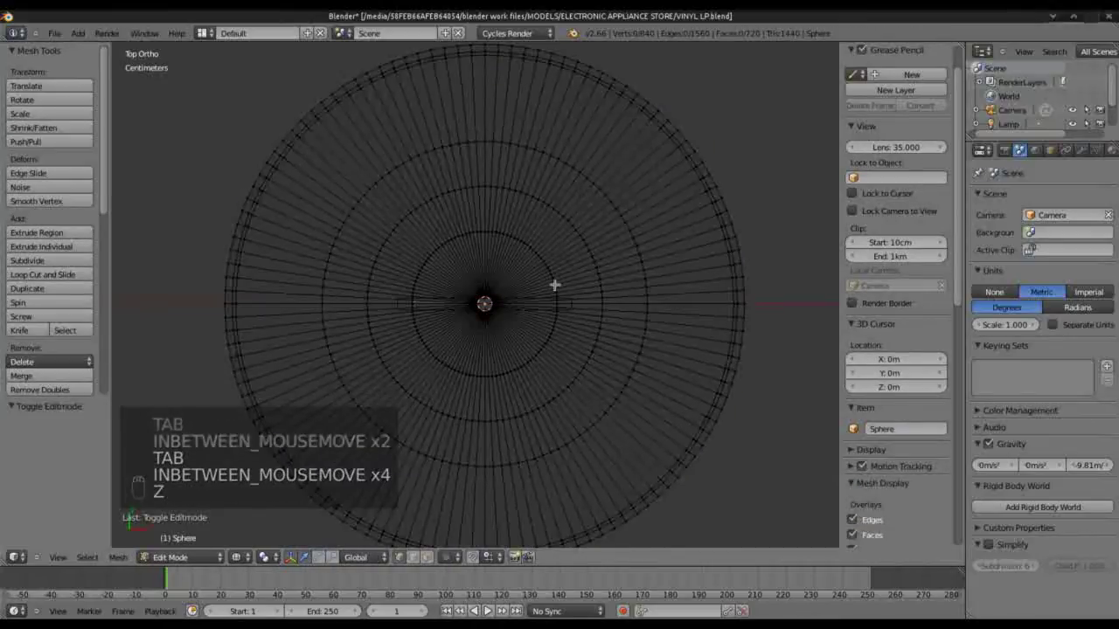
pyautogui.rightClick(554, 285)
pyautogui.rightClick(554, 285)
pyautogui.rightClick(552, 282)
pyautogui.rightClick(539, 260)
pyautogui.keyDown('shift'); pyautogui.rightClick(532, 348); pyautogui.keyUp('shift')
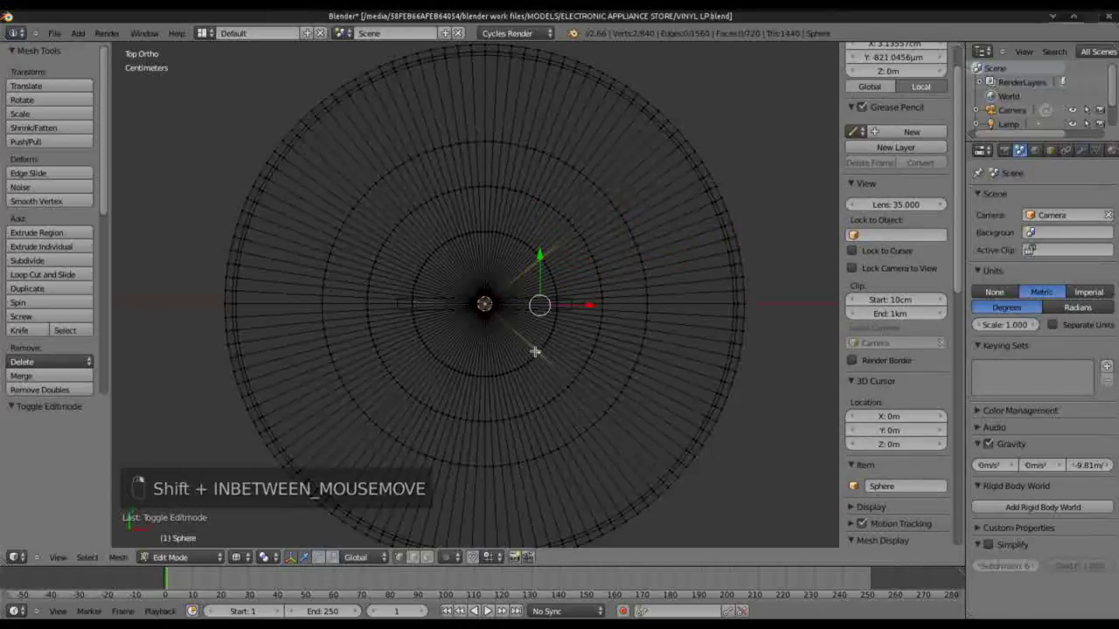
# Step: Using edge selection, select the first loop outside the centre hole and scale it by about 1.21 to the ends of the gauge plane
pyautogui.scroll(2, 540, 333)
pyautogui.scroll(1, 540, 333)
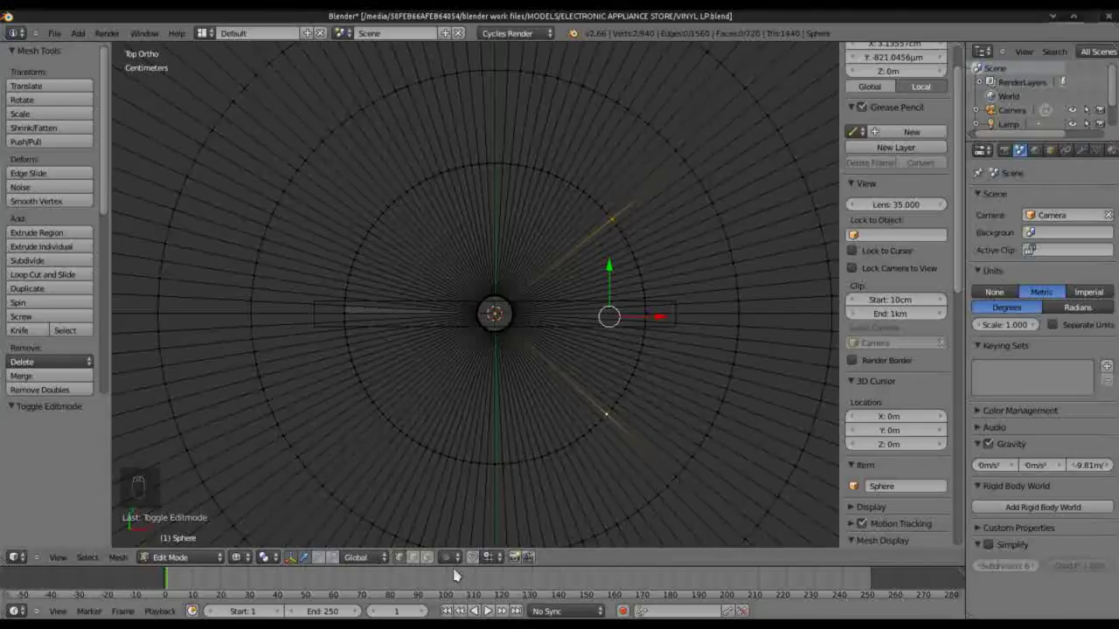
pyautogui.press('a')
pyautogui.keyDown('alt'); pyautogui.keyDown('shift'); pyautogui.rightClick(605, 211); pyautogui.keyUp('shift'); pyautogui.keyUp('alt')
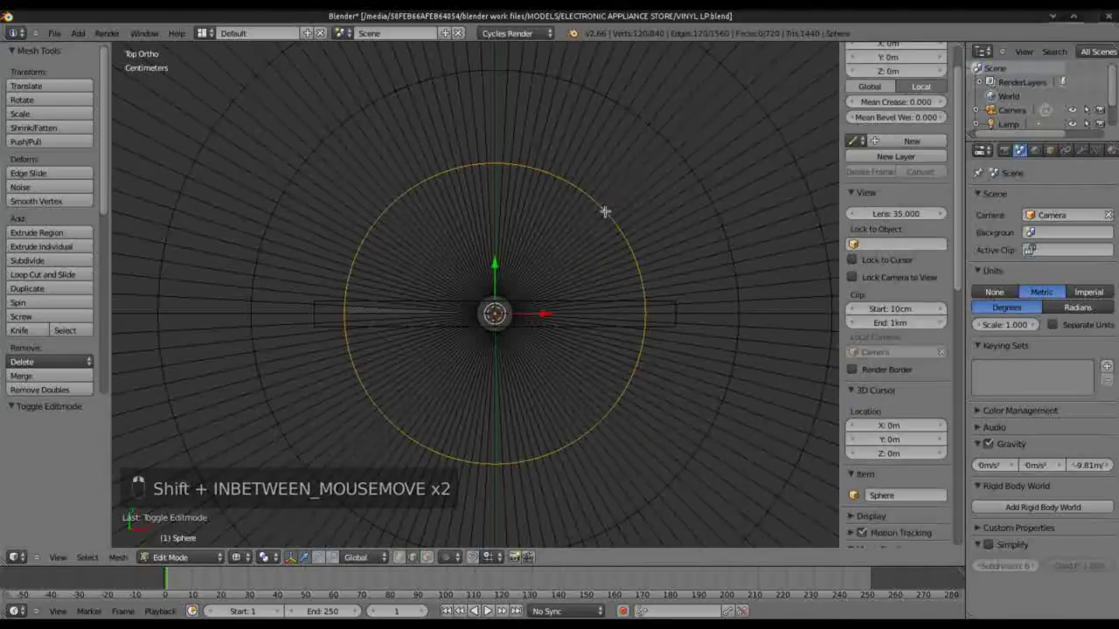
pyautogui.scroll(-1, 581, 338)
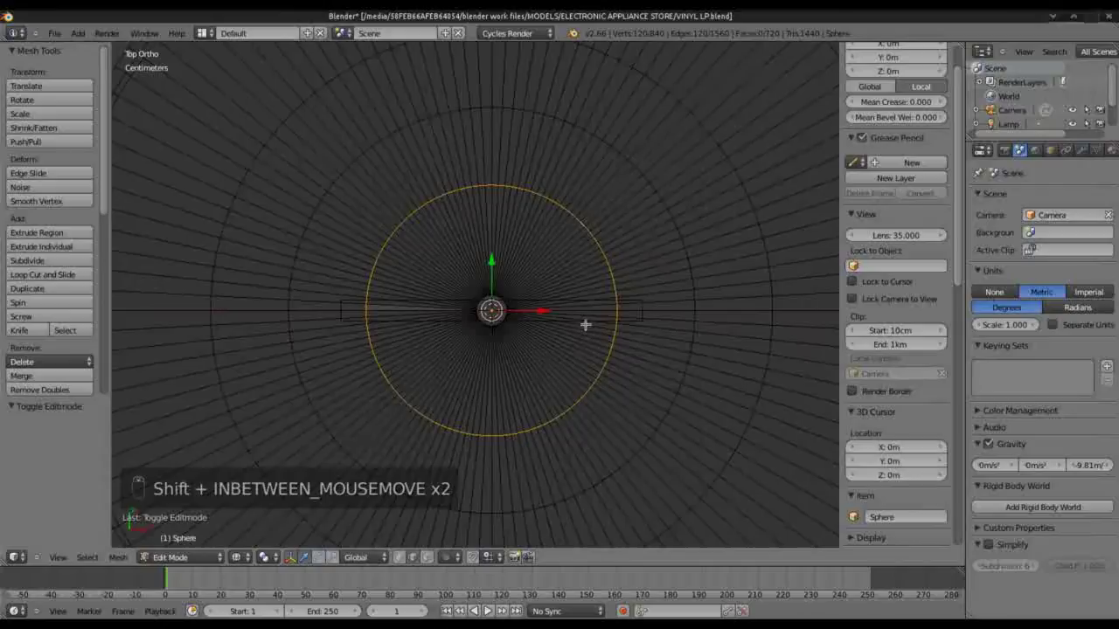
pyautogui.press('s')
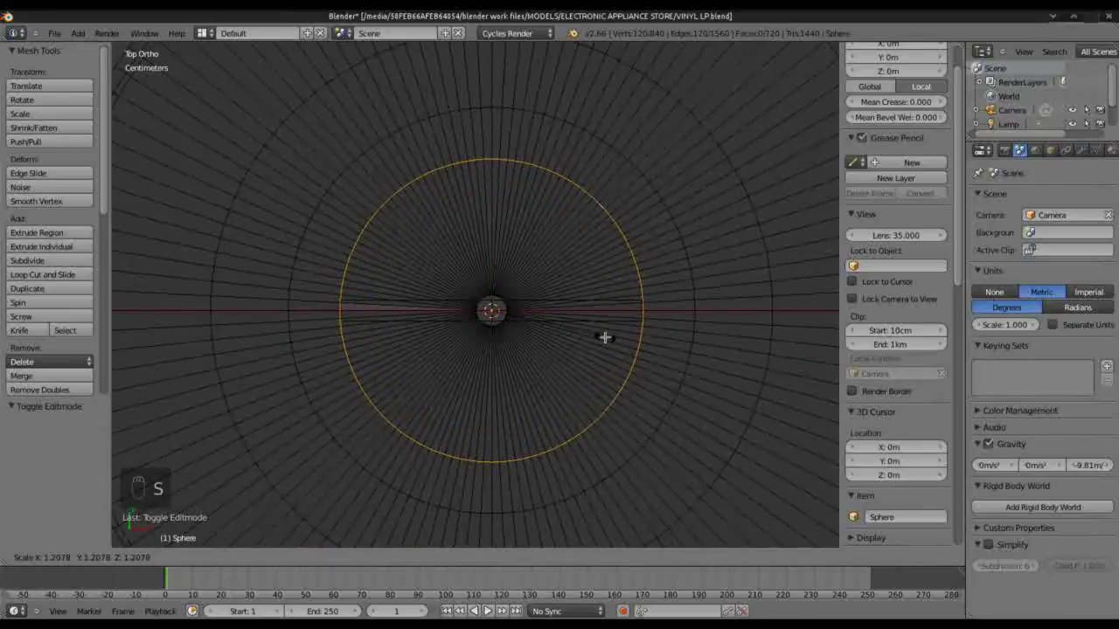
pyautogui.click(604, 337)
pyautogui.press('Tab')
pyautogui.press('Tab')
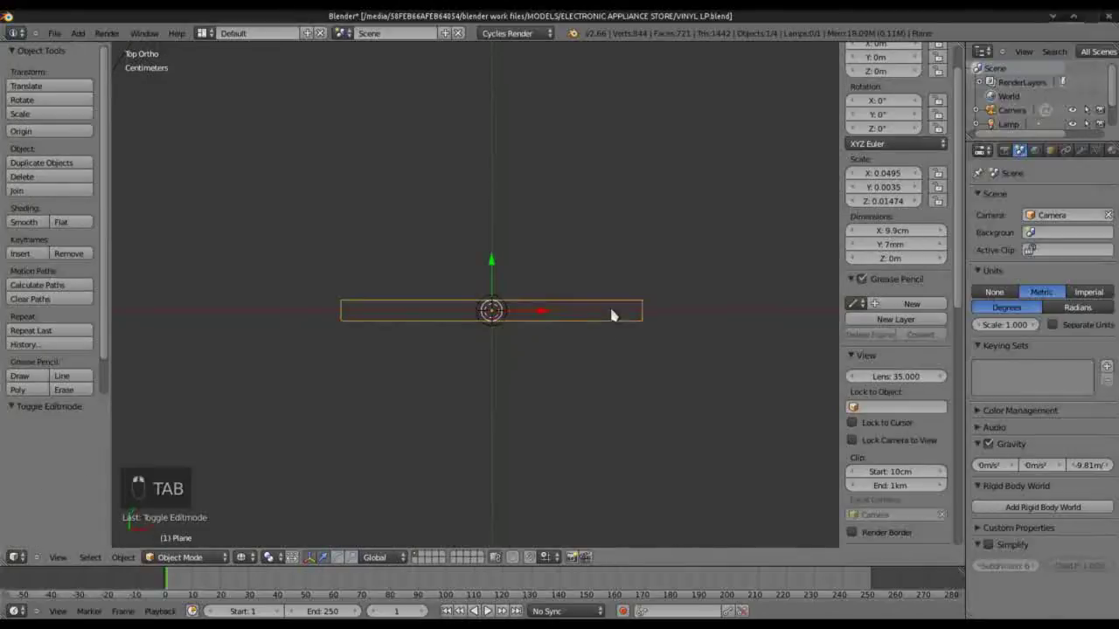
pyautogui.press('Tab')
pyautogui.press('z')
pyautogui.scroll(-3, 607, 344)
pyautogui.press('Tab')
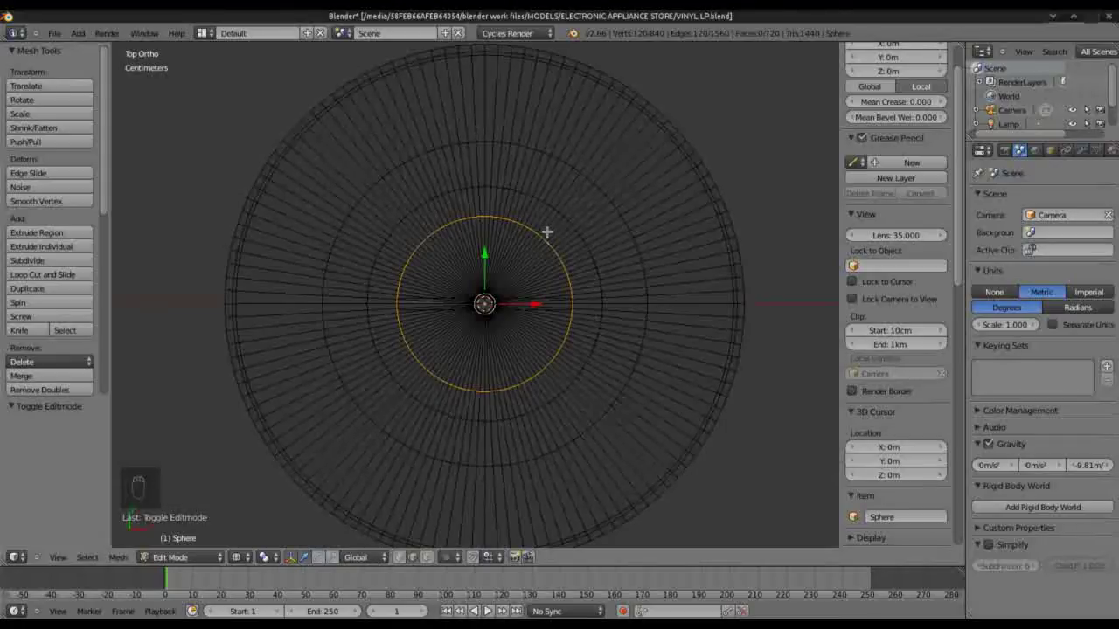
# Step: Return to Object Mode, select the gauge plane and set its X dimension to 139 mm
pyautogui.press('Tab')
pyautogui.rightClick(538, 302)
pyautogui.click(897, 230)
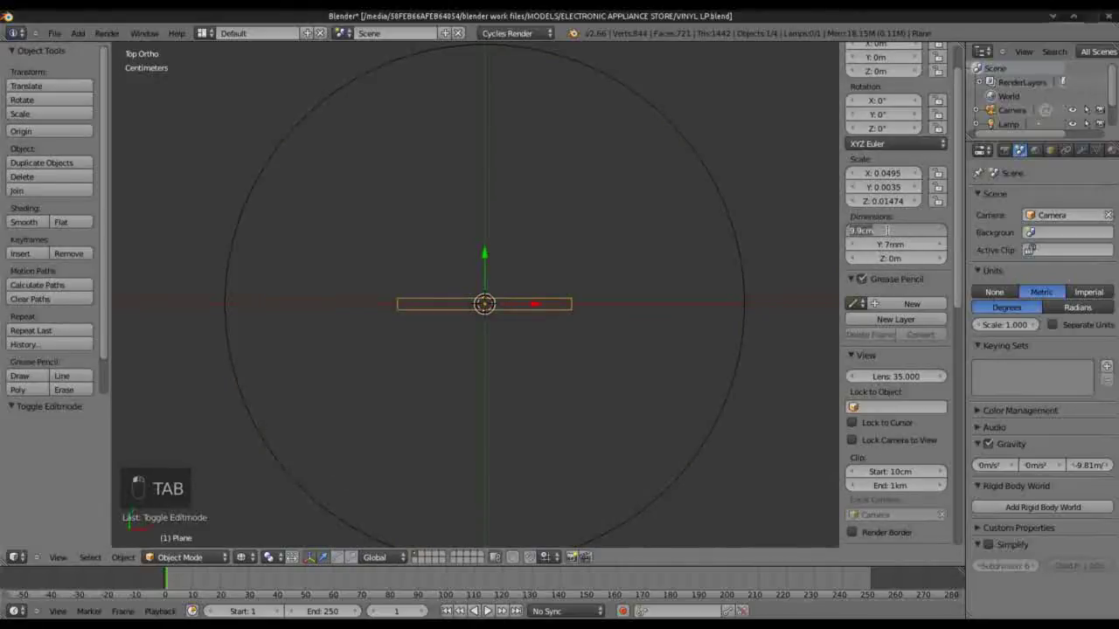
pyautogui.write('139')
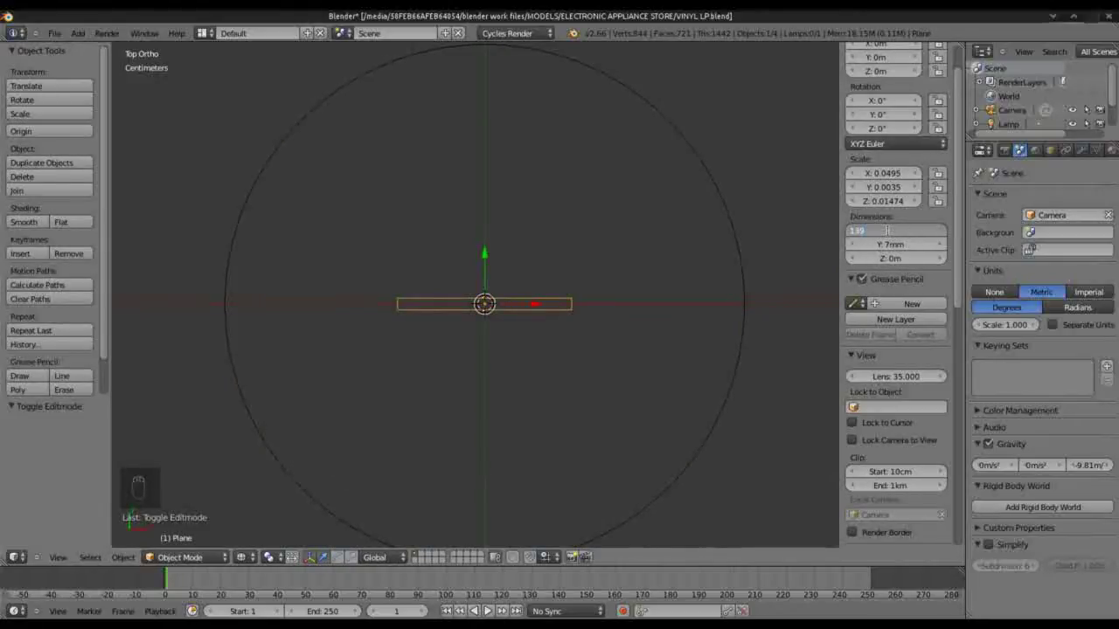
pyautogui.press('Return')
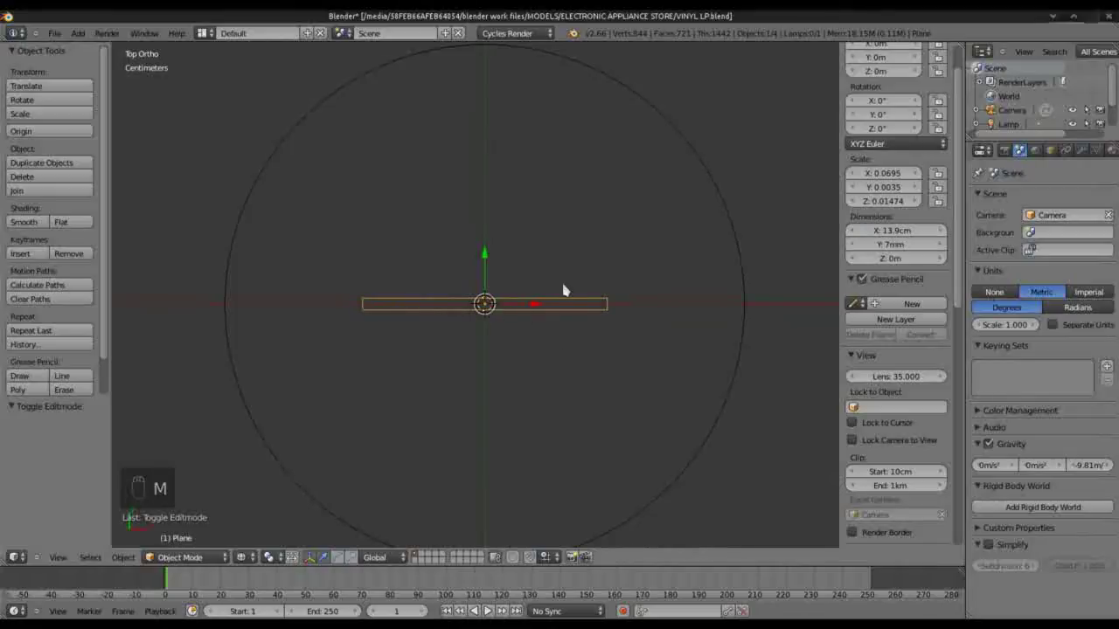
# Step: Select the second loop outside the disc's centre hole, scale it by about 1.05 to the ends of the gauge plane, and deselect it
pyautogui.rightClick(726, 382)
pyautogui.press('Tab')
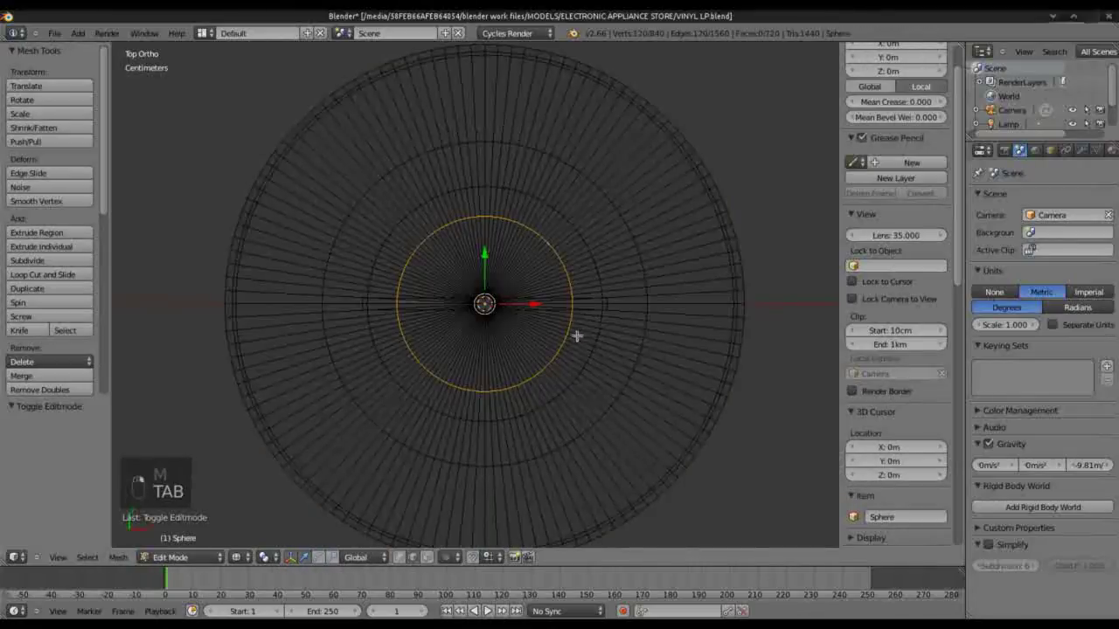
pyautogui.rightClick(595, 338)
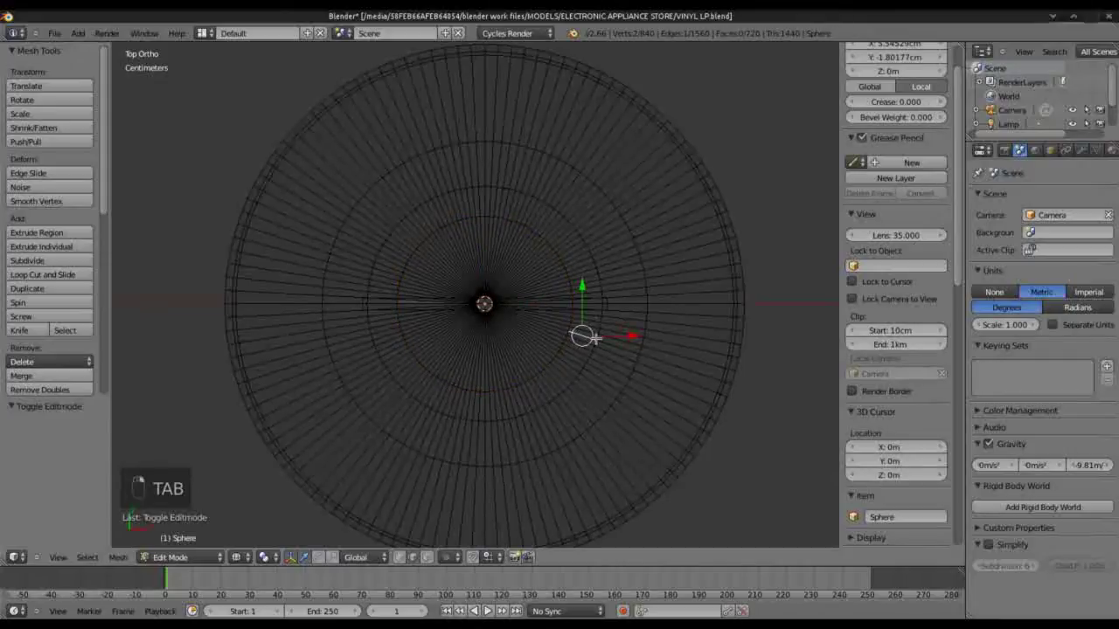
pyautogui.keyDown('alt'); pyautogui.keyDown('shift'); pyautogui.rightClick(595, 340); pyautogui.keyUp('shift'); pyautogui.keyUp('alt')
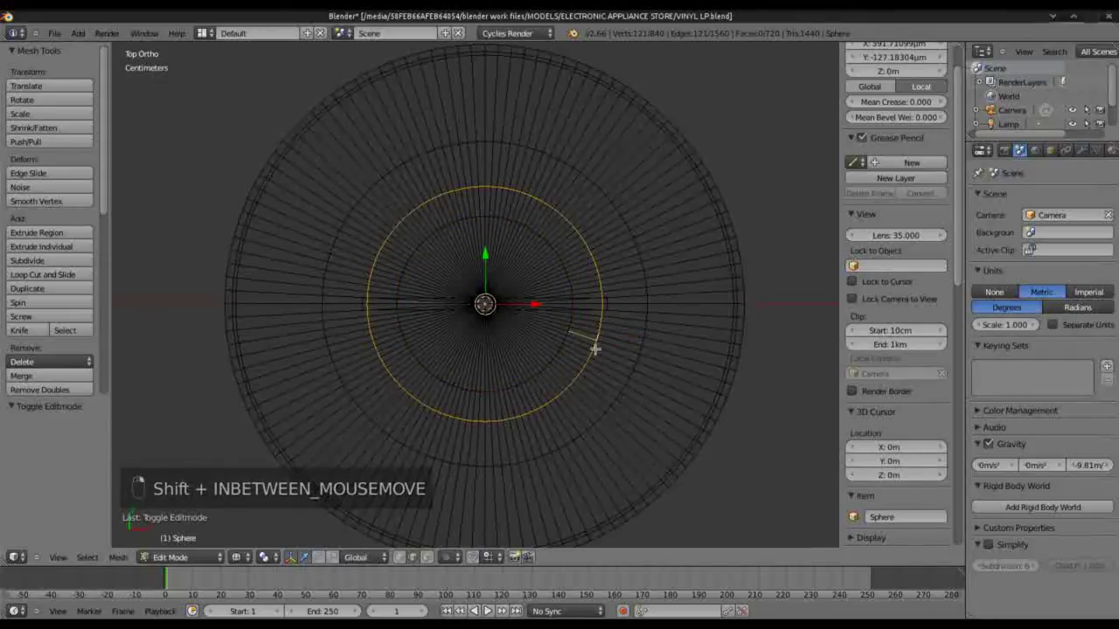
pyautogui.press('a')
pyautogui.keyDown('alt'); pyautogui.keyDown('shift'); pyautogui.rightClick(593, 341); pyautogui.keyUp('shift'); pyautogui.keyUp('alt')
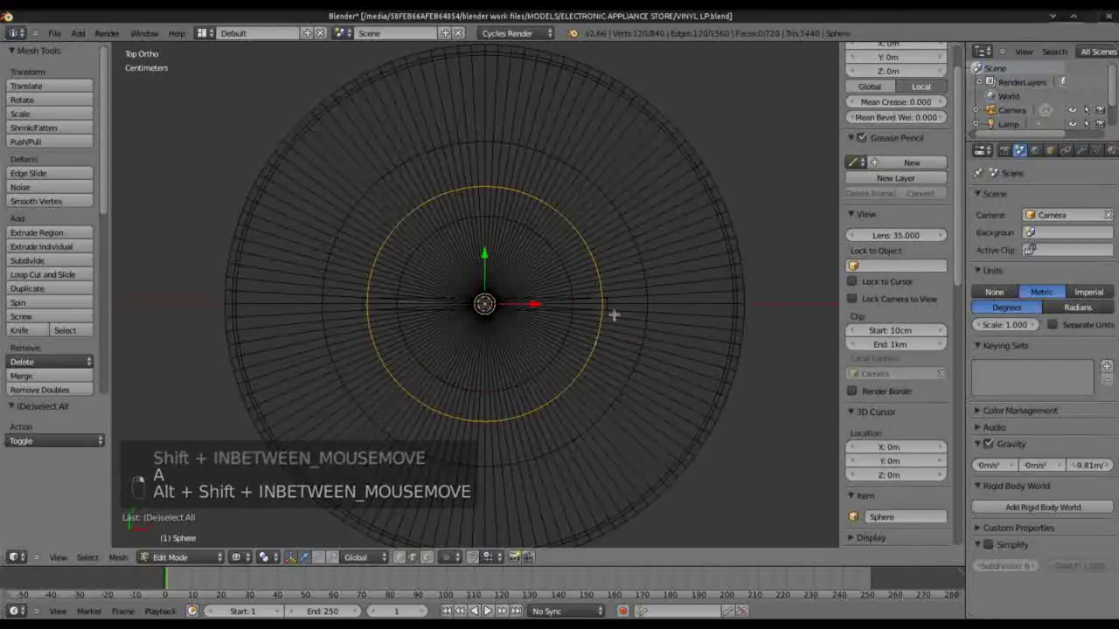
pyautogui.press('s')
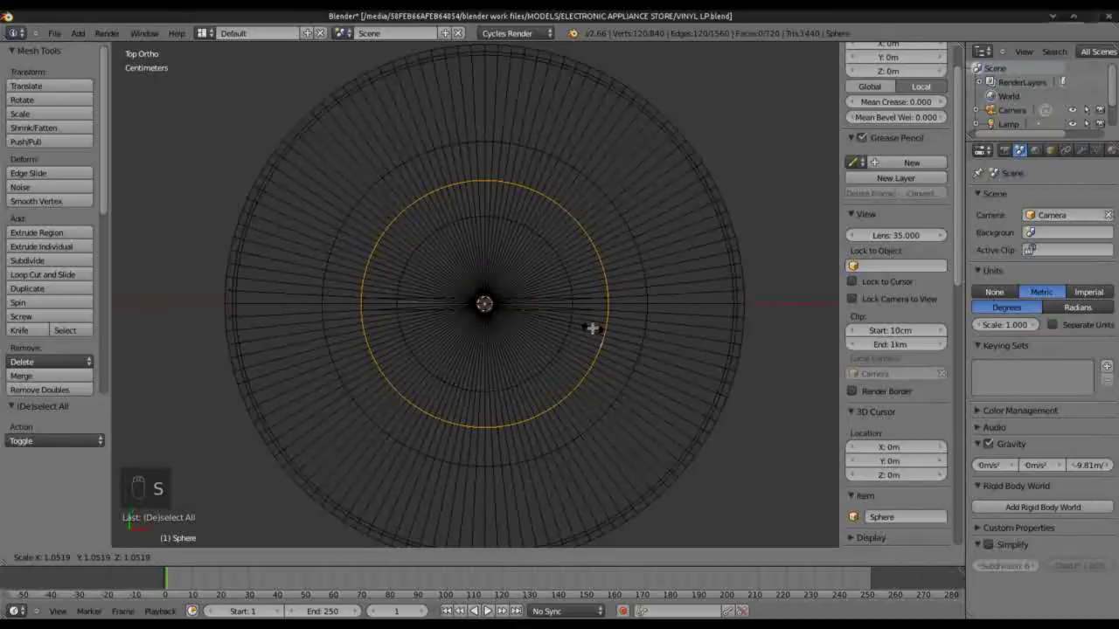
pyautogui.press('Tab')
pyautogui.press('Tab')
pyautogui.press('Tab')
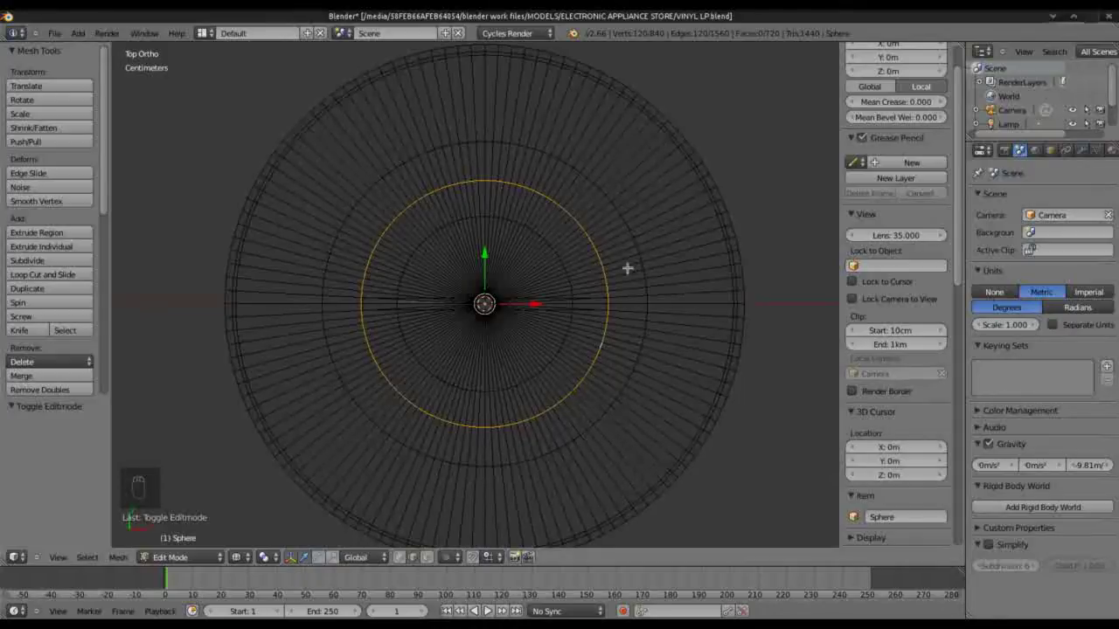
pyautogui.press('a')
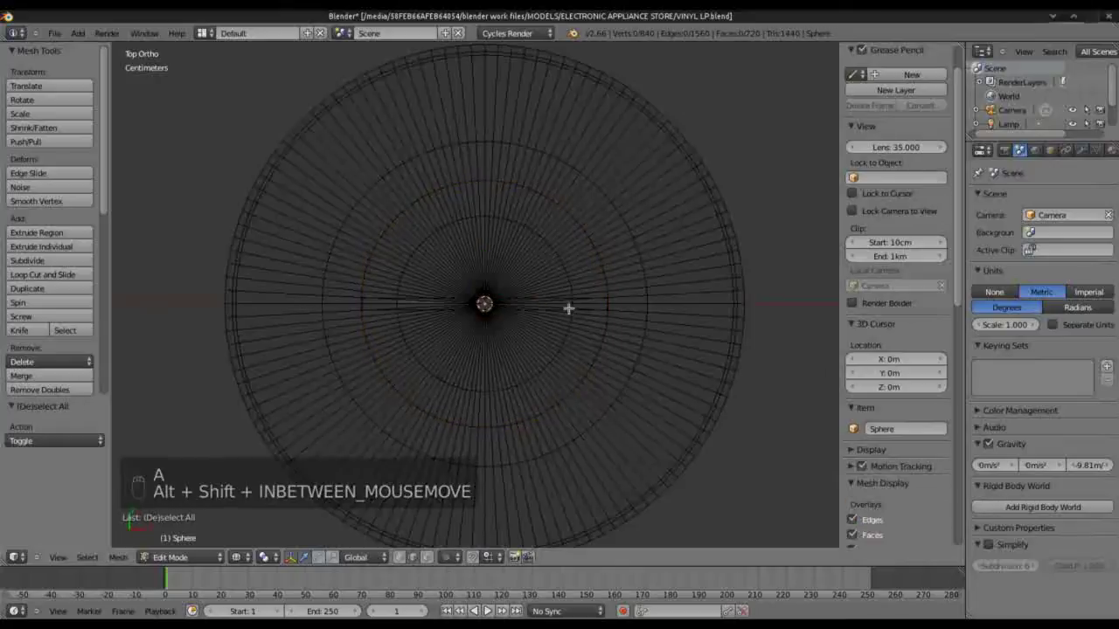
# Step: Return to Object Mode, select the gauge plane and set its X dimension to 160 mm
pyautogui.press('Tab')
pyautogui.rightClick(568, 310)
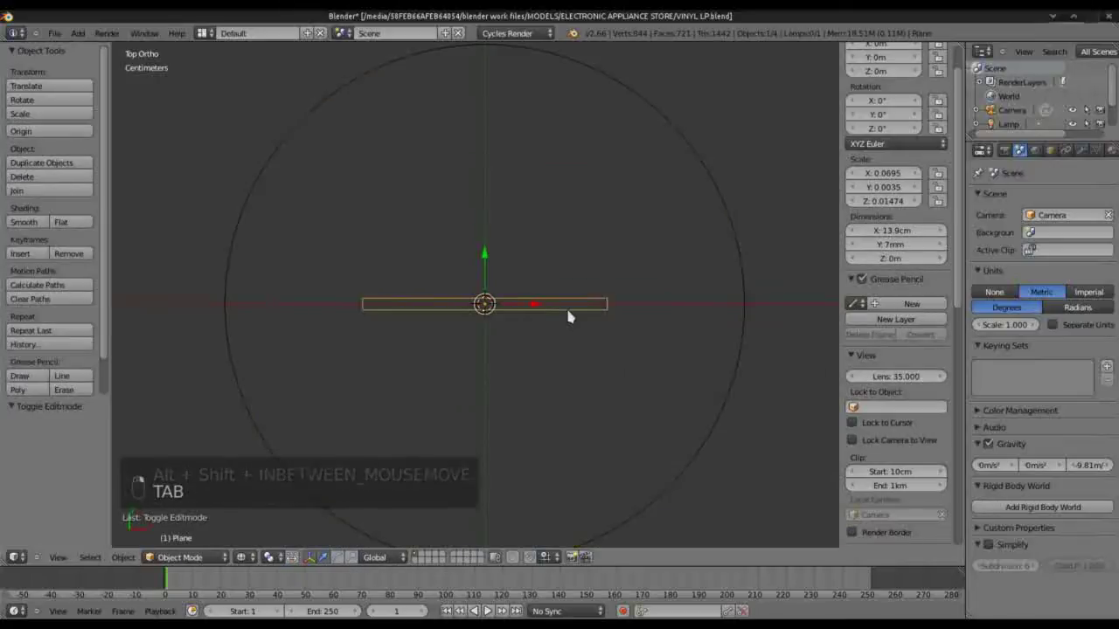
pyautogui.click(884, 231)
pyautogui.write('160')
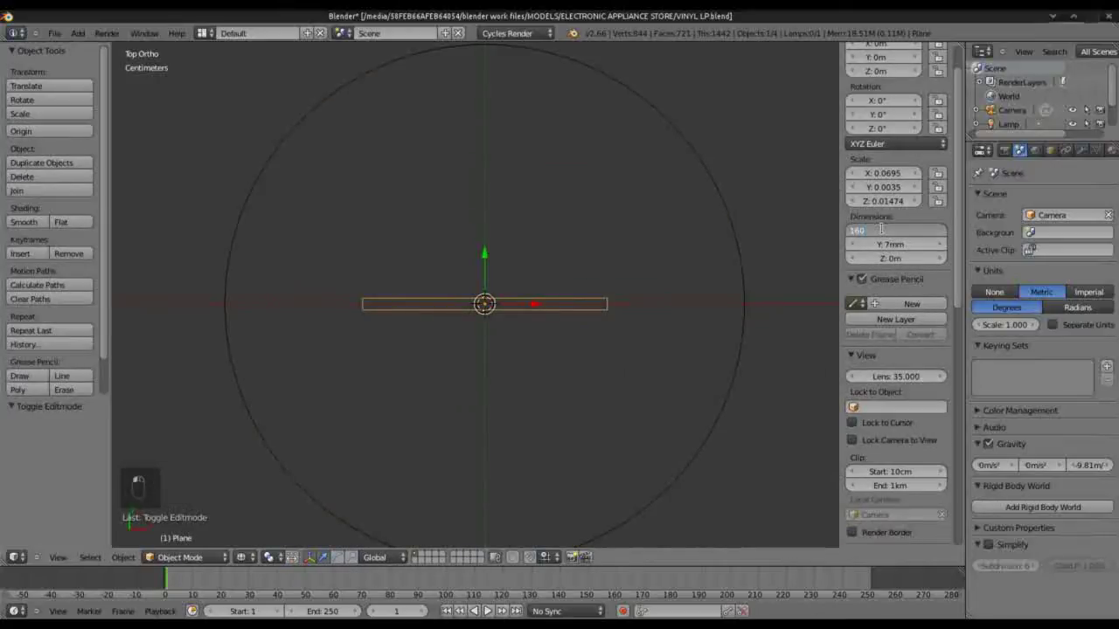
# Step: In Edit Mode on the disc, select the third loop outside the centre hole and scale it down to the gauge plane's ends
pyautogui.hotkey('ctrl', 'z')
pyautogui.rightClick(647, 316)
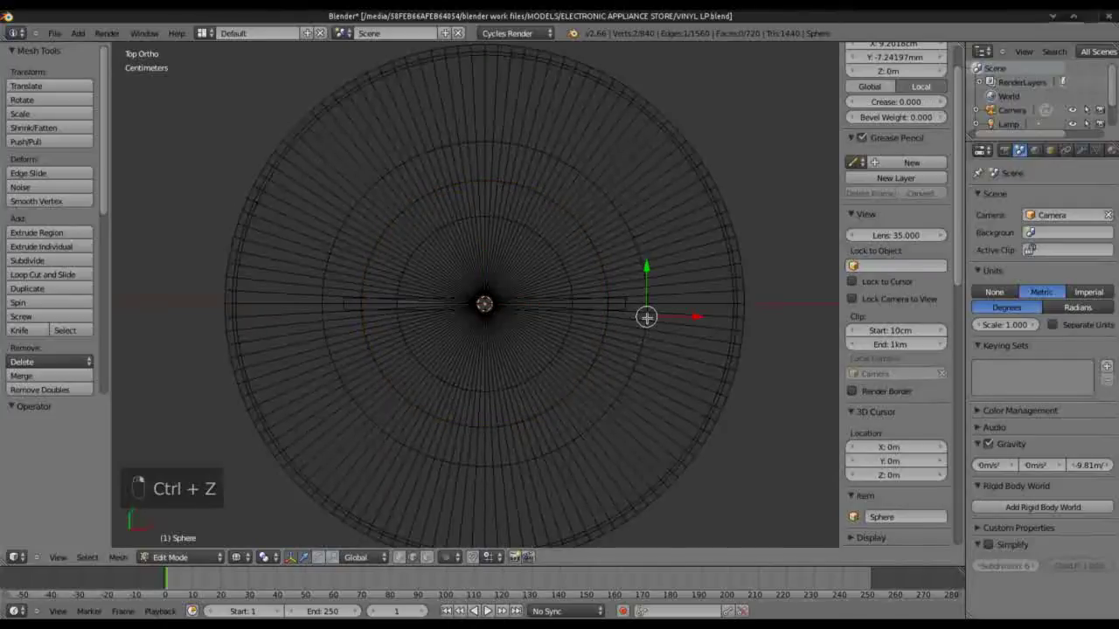
pyautogui.rightClick(647, 308)
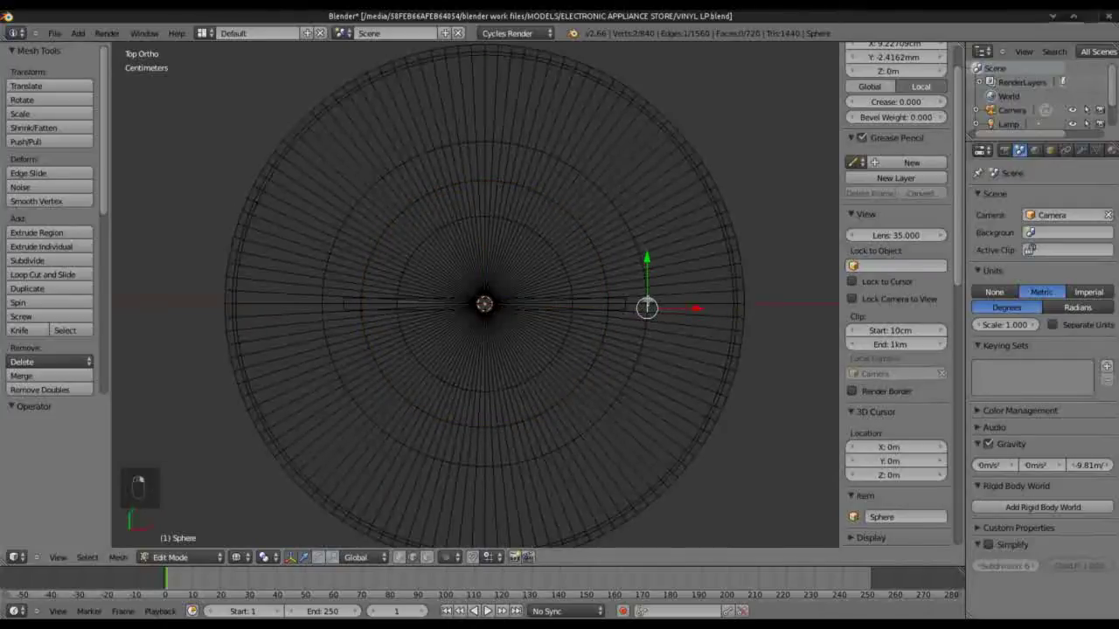
pyautogui.keyDown('alt'); pyautogui.rightClick(648, 301); pyautogui.keyUp('alt')
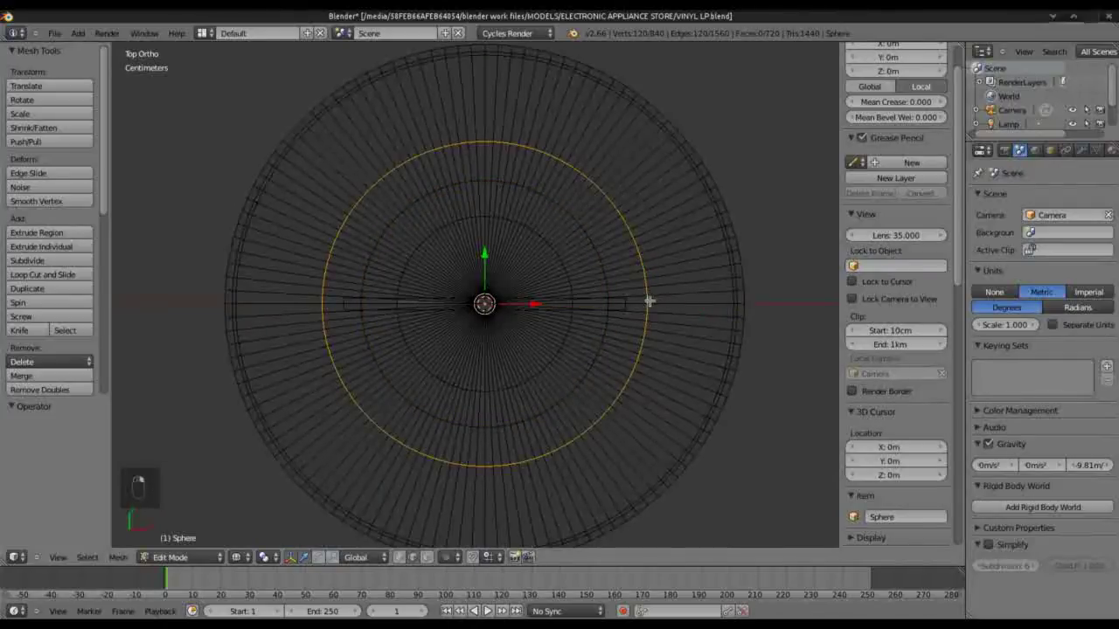
pyautogui.press('s')
pyautogui.click(628, 303)
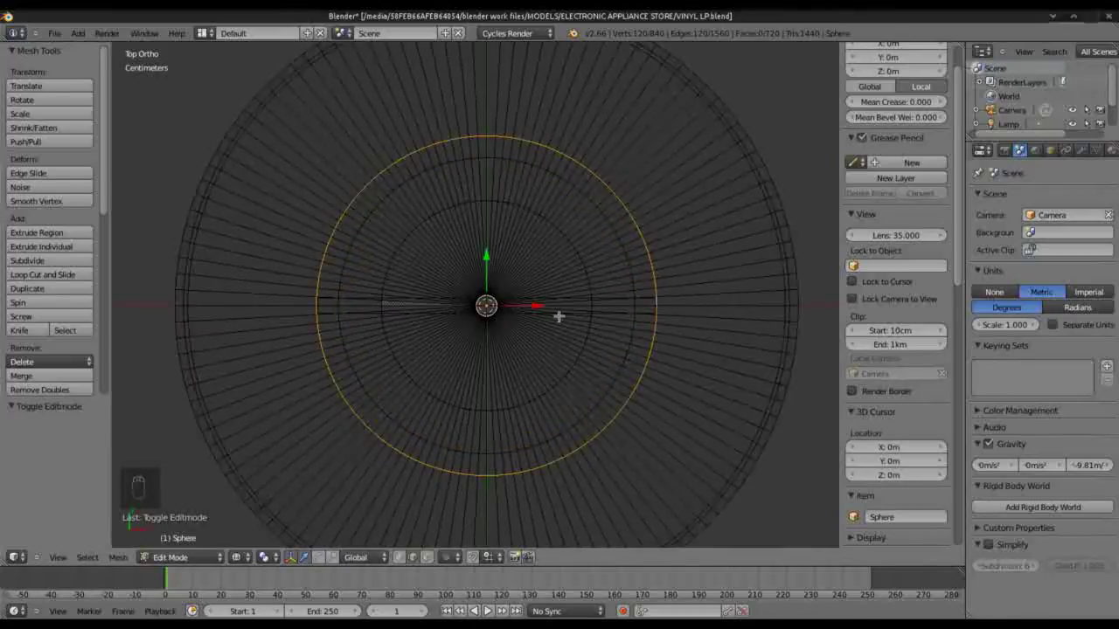
# Step: Return to Object Mode and set the gauge plane's X dimension to 161 mm
pyautogui.press('Tab')
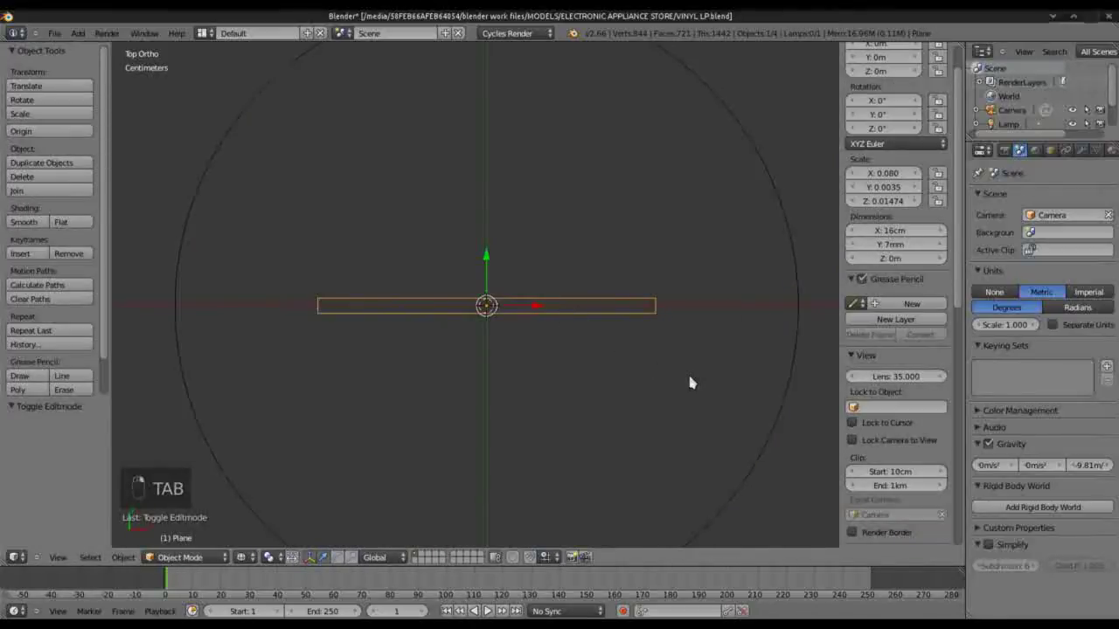
pyautogui.rightClick(780, 452)
pyautogui.press('Tab')
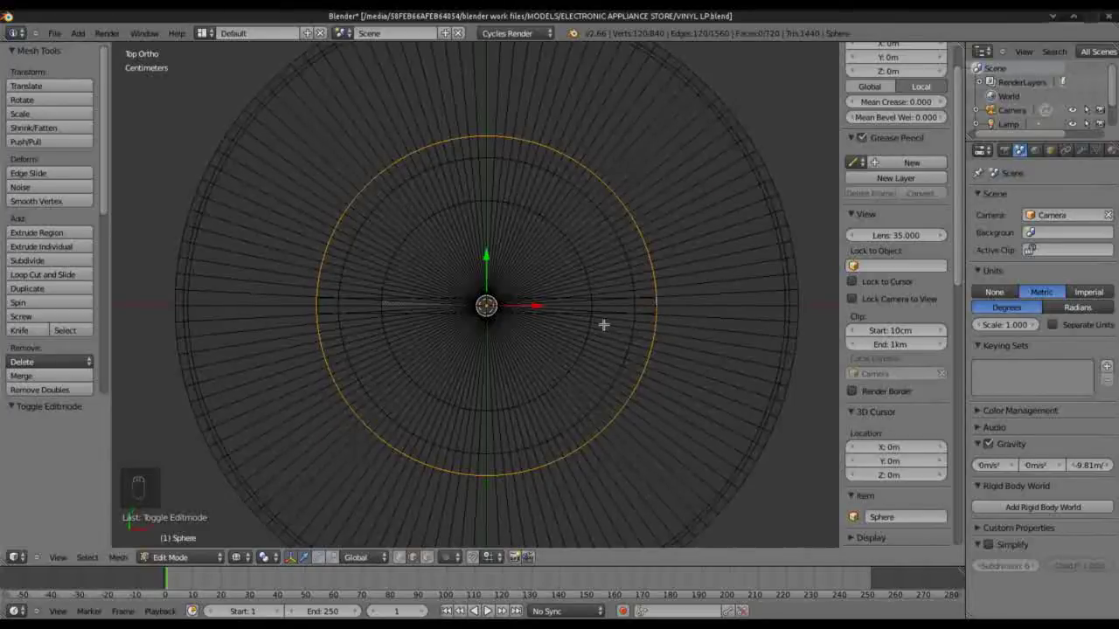
pyautogui.press('Tab')
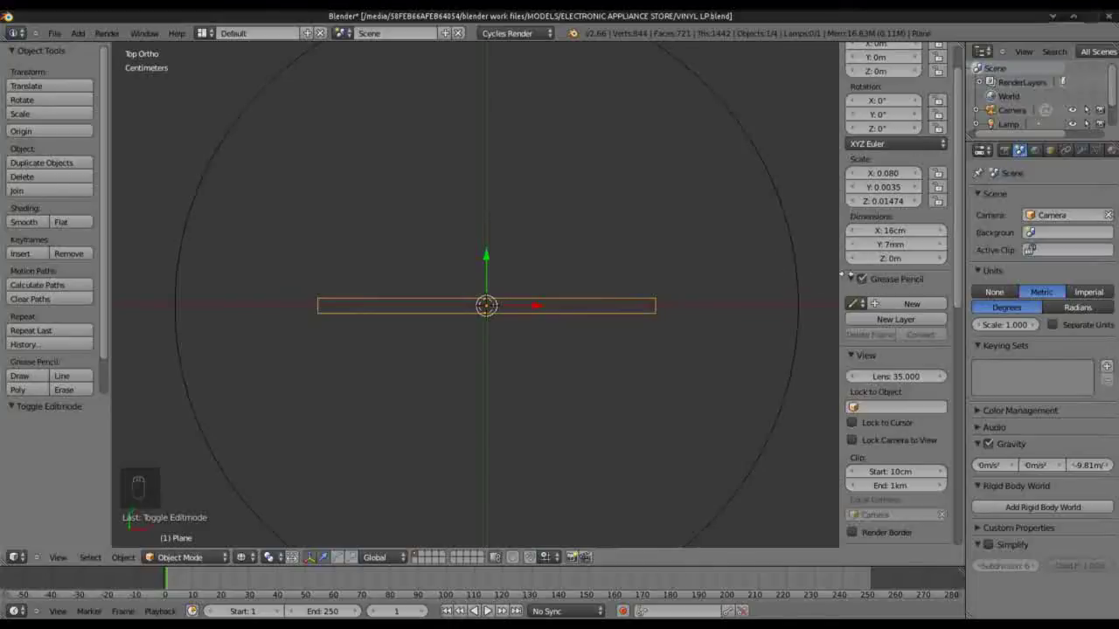
pyautogui.click(883, 232)
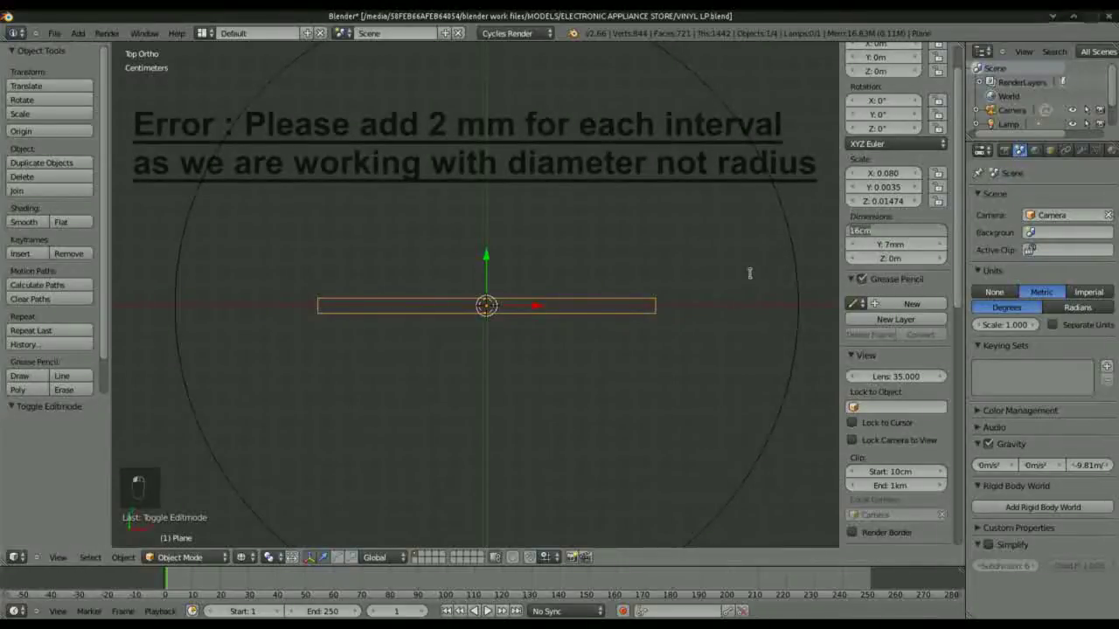
pyautogui.write('161mm')
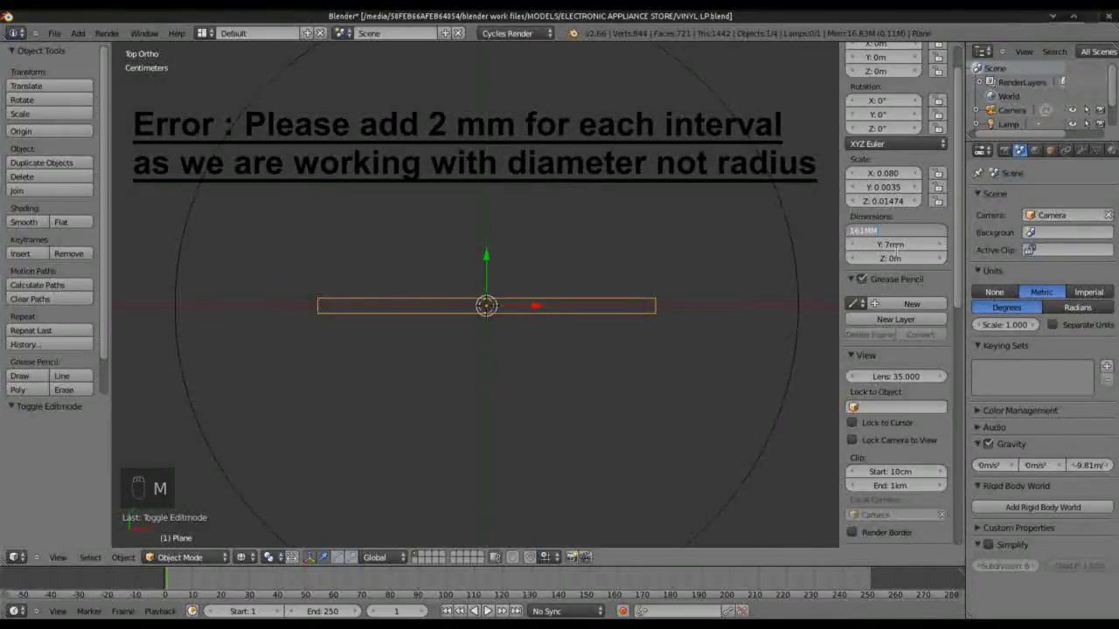
pyautogui.press('BackSpace')
pyautogui.press('BackSpace')
pyautogui.write('mm')
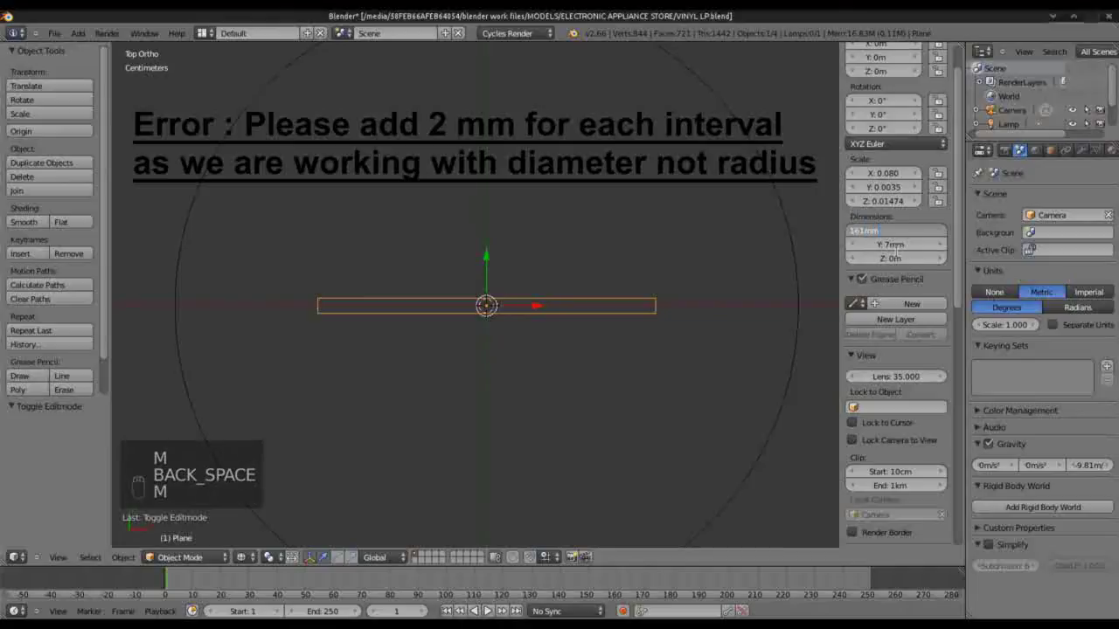
pyautogui.press('Tab')
pyautogui.press('Tab')
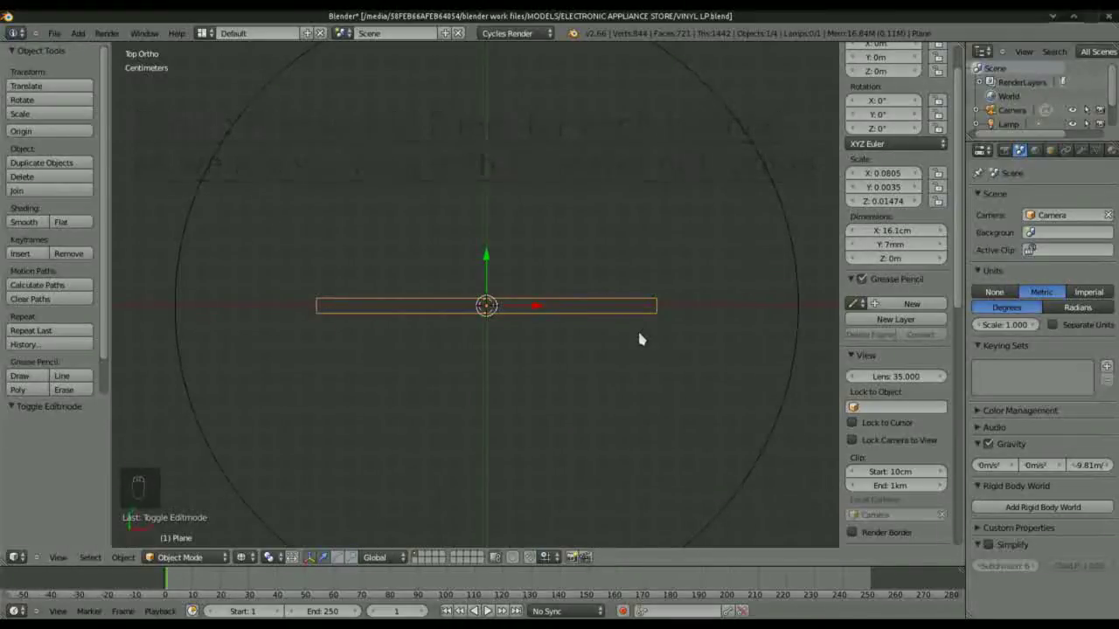
# Step: Cut a new edge loop on the disc at the ends of the 161 mm gauge plane, and clear the selection
pyautogui.press('Tab')
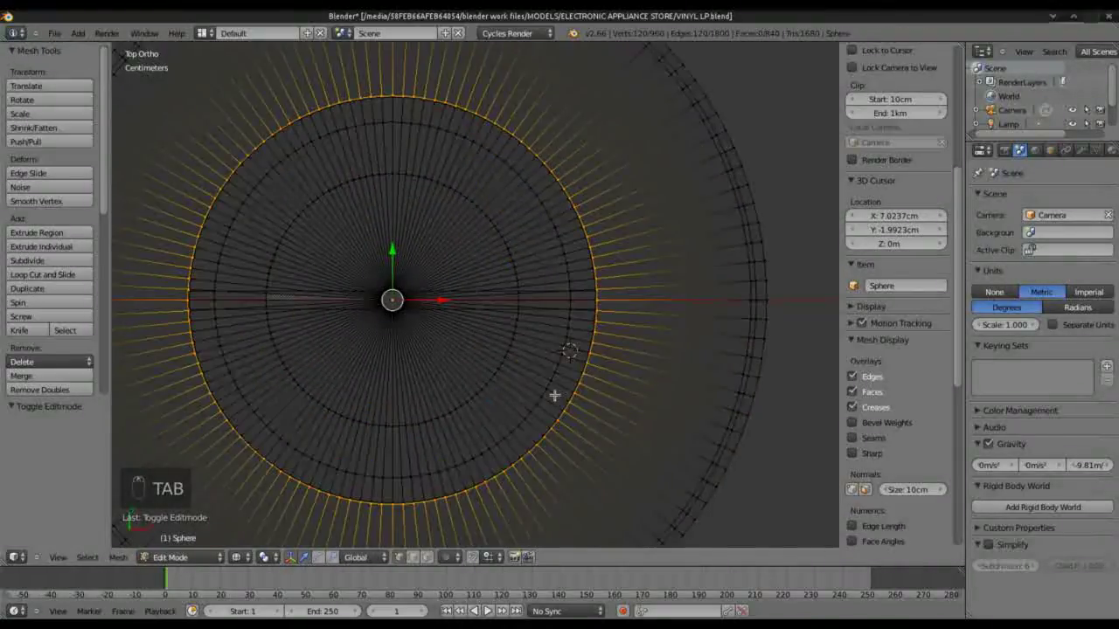
pyautogui.scroll(4, 555, 396)
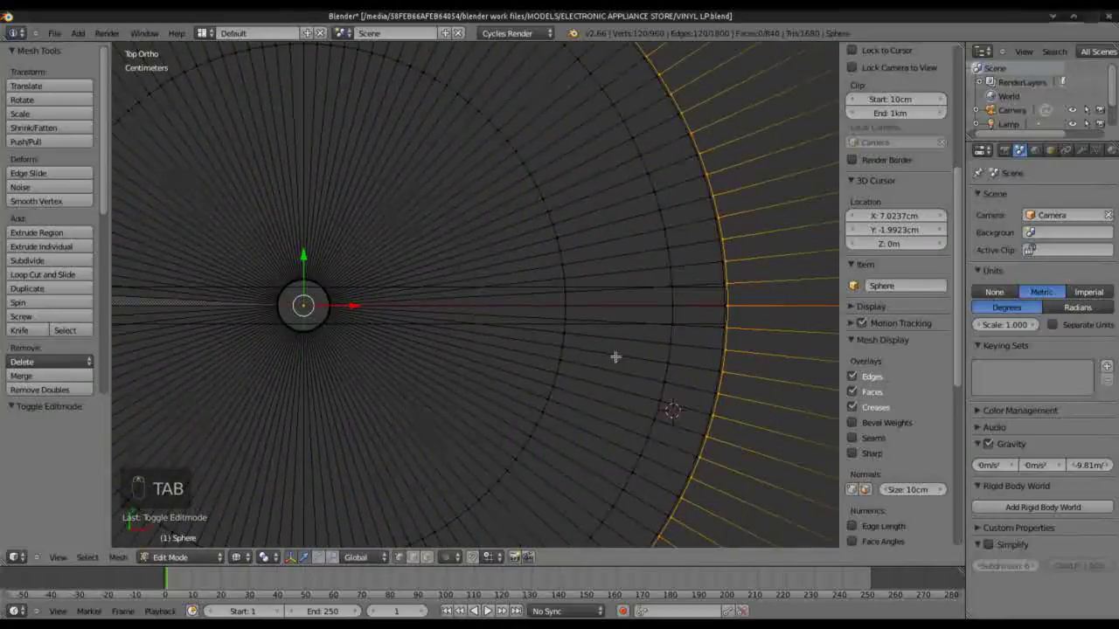
pyautogui.scroll(-2, 717, 359)
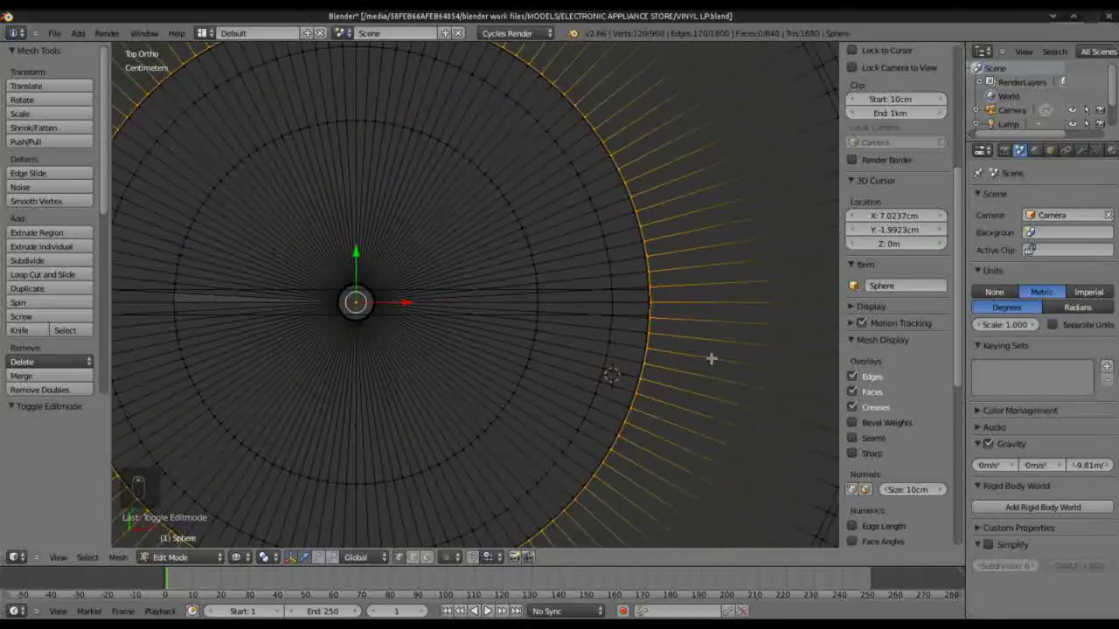
pyautogui.rightClick(644, 334)
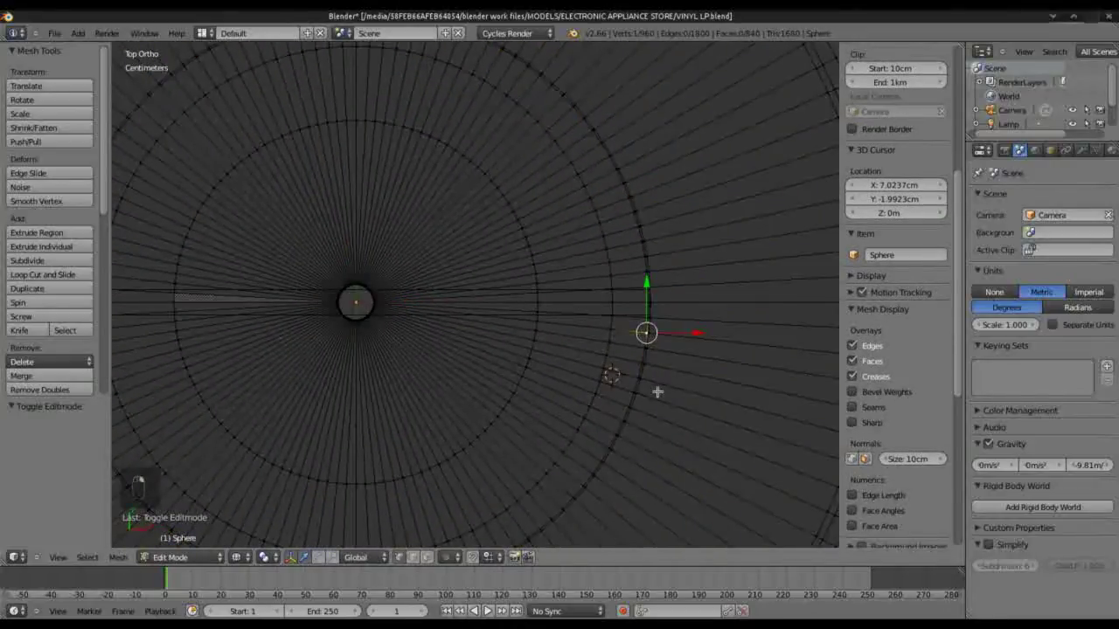
pyautogui.scroll(-1, 658, 393)
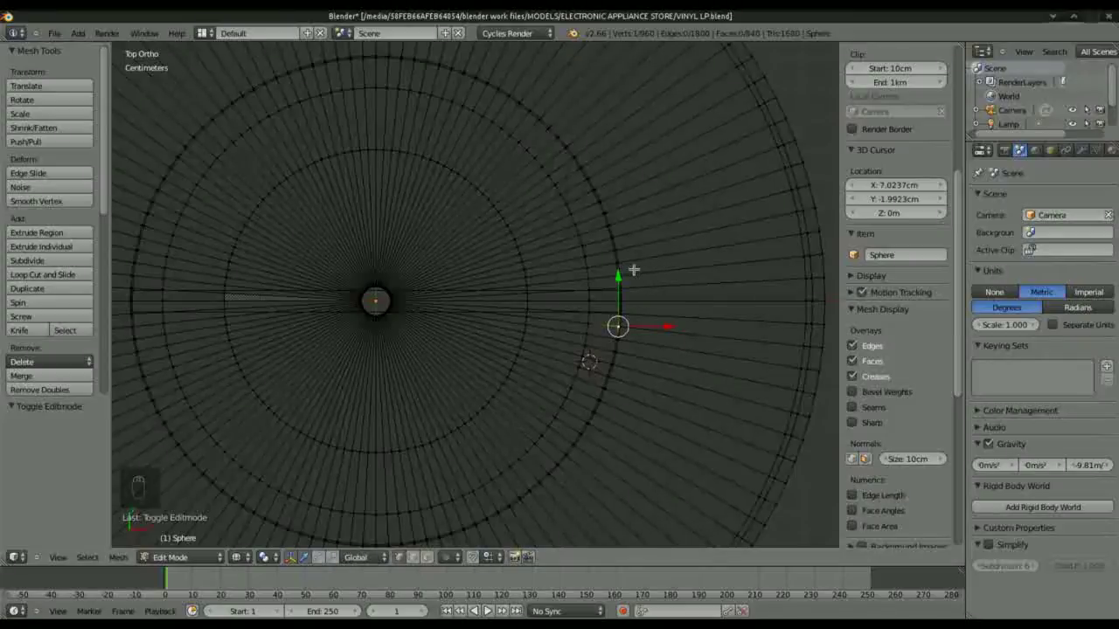
pyautogui.press('a')
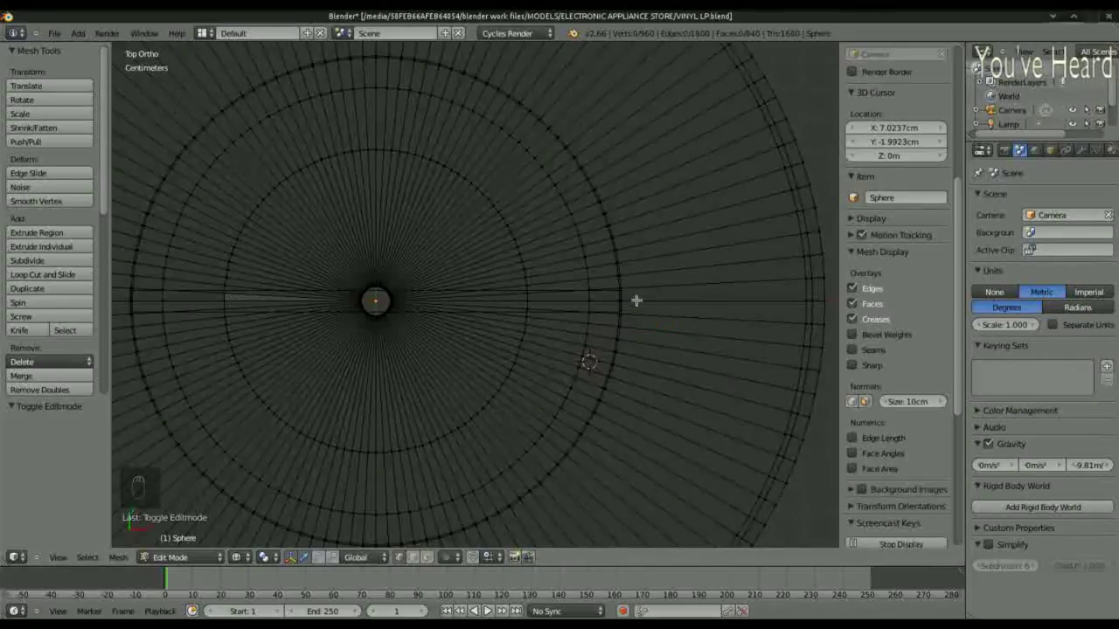
# Step: Return to Object Mode, select the gauge plane and set its X dimension to 18.6 cm
pyautogui.press('Tab')
pyautogui.rightClick(530, 300)
pyautogui.click(894, 274)
pyautogui.press('BackSpace')
pyautogui.write('18.6cm')
pyautogui.press('Return')
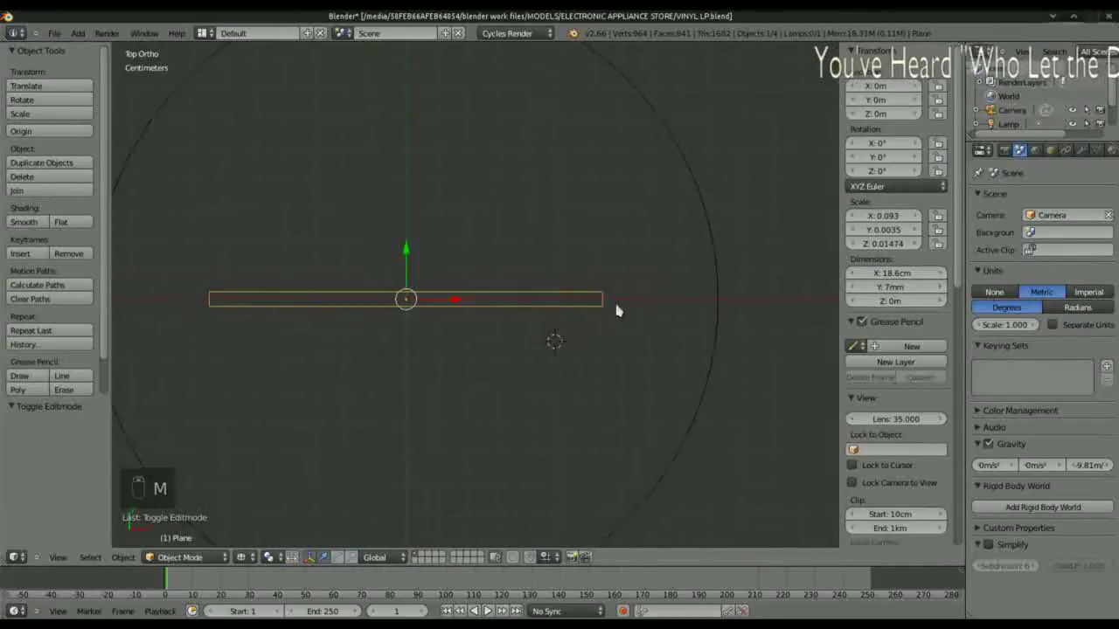
# Step: Cut an edge loop on the disc and slide it to the ends of the 18.6 cm gauge plane
pyautogui.rightClick(715, 310)
pyautogui.press('Tab')
pyautogui.hotkey('ctrl', 'r')
pyautogui.click(654, 309)
pyautogui.click(598, 308)
pyautogui.scroll(4, 425, 318)
pyautogui.press('Tab')
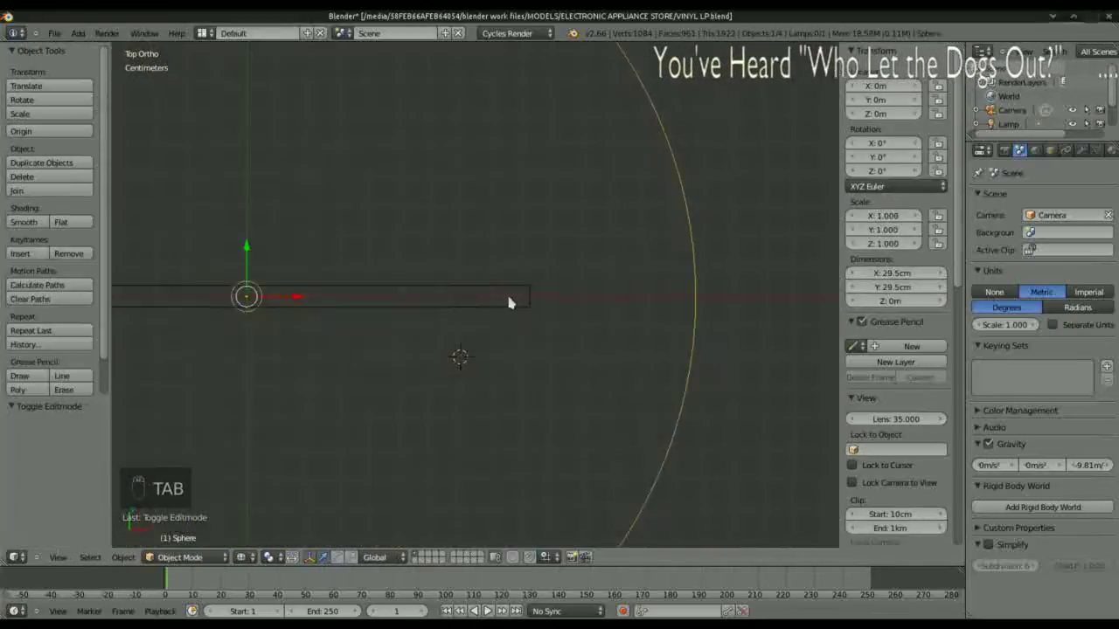
# Step: Cut another loop on the disc at the ends of the gauge plane widened to 187 mm in X, and save the file
pyautogui.press('Tab')
pyautogui.scroll(7, 556, 307)
pyautogui.hotkey('ctrl', 'r')
pyautogui.click(563, 323)
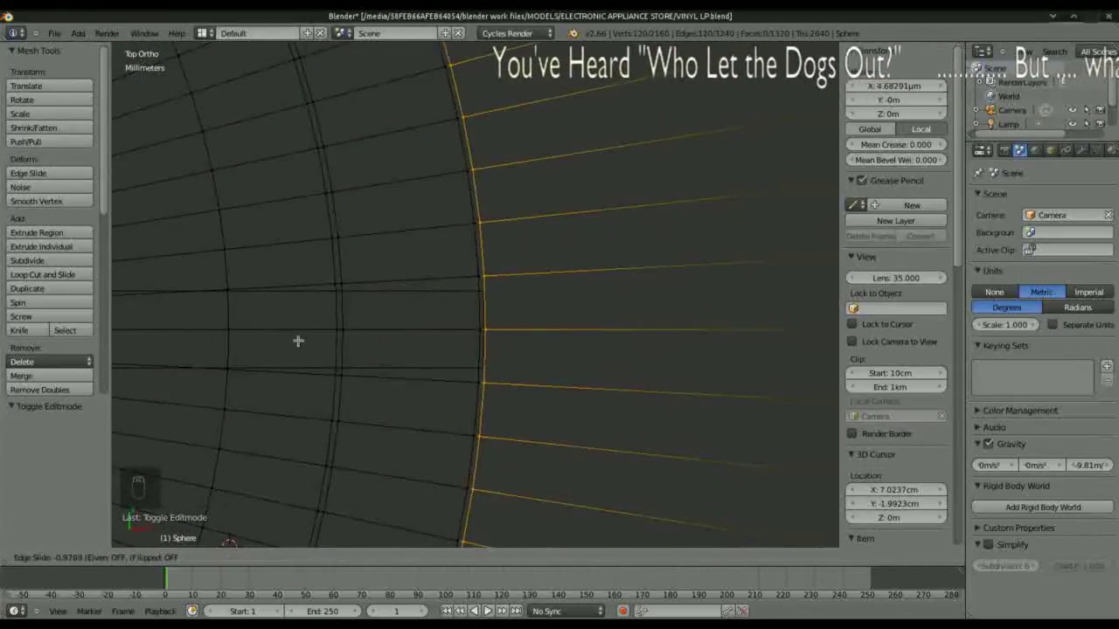
pyautogui.click(298, 340)
pyautogui.scroll(-5, 514, 354)
pyautogui.press('Tab')
pyautogui.press('Tab')
pyautogui.scroll(-3, 509, 324)
pyautogui.click(521, 334)
pyautogui.press('Tab')
pyautogui.press('Tab')
pyautogui.scroll(3, 454, 339)
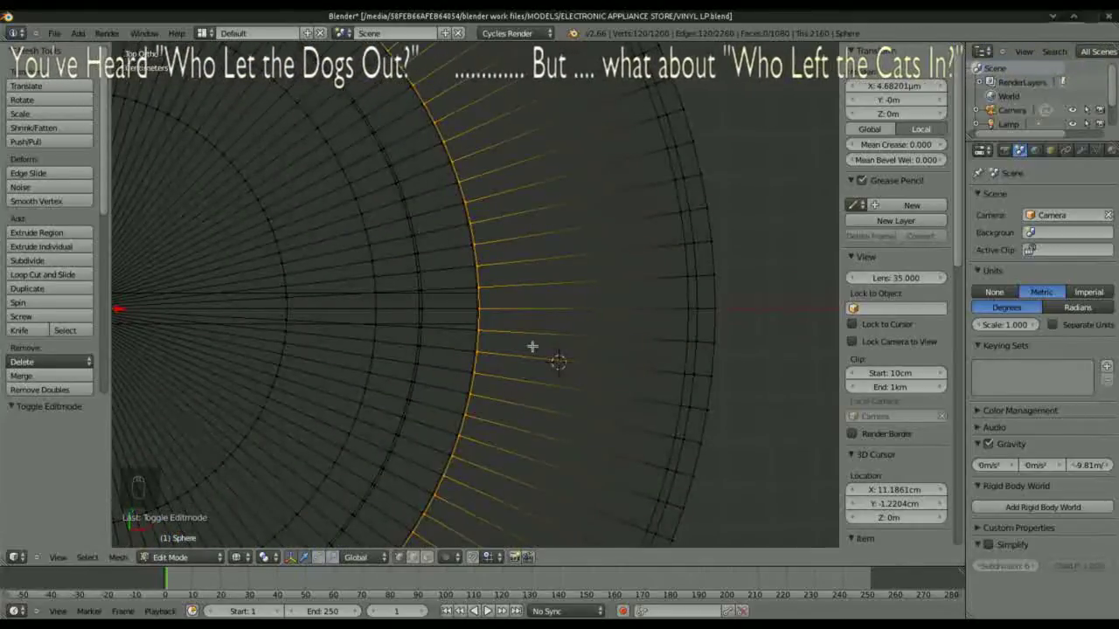
pyautogui.press('Tab')
pyautogui.hotkey('ctrl', 's')
# Step: Select the gauge plane and set its X dimension to 212 mm
pyautogui.rightClick(377, 313)
pyautogui.click(892, 273)
pyautogui.write('212mm')
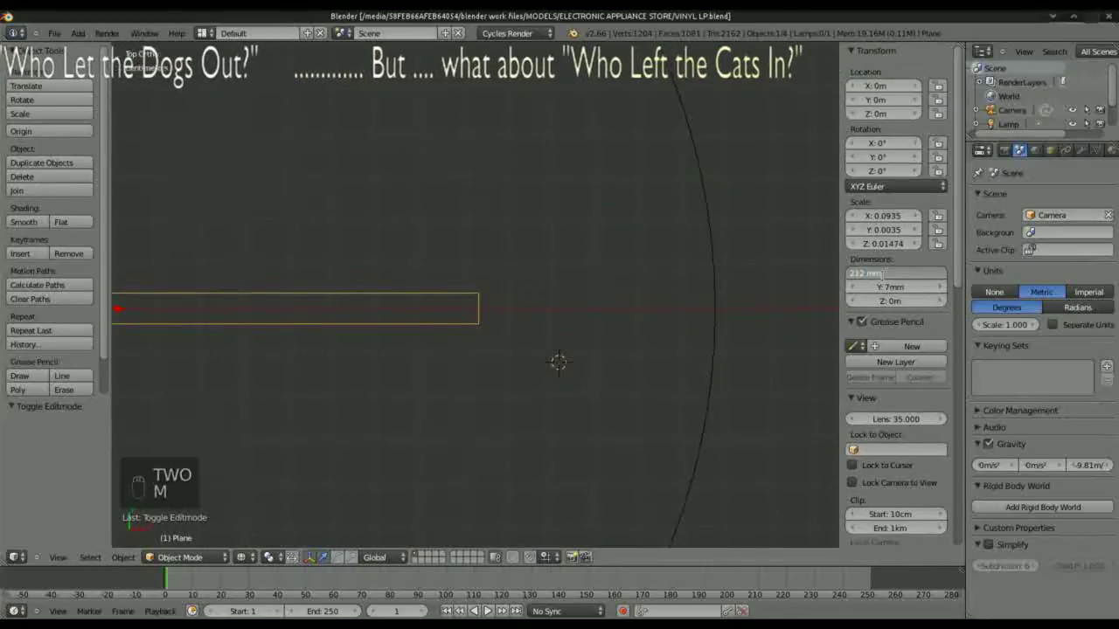
pyautogui.press('Return')
# Step: Enter Edit Mode on the disc and cut an edge loop at the ends of the 212 mm gauge plane
pyautogui.press('Tab')
pyautogui.press('Tab')
pyautogui.press('Tab')
pyautogui.hotkey('ctrl', 'r')
pyautogui.click(522, 333)
# Step: Return to Object Mode, select the gauge plane and set its X dimension to 213 mm
pyautogui.press('Tab')
pyautogui.rightClick(527, 323)
pyautogui.click(890, 274)
pyautogui.write('213')
pyautogui.press('Return')
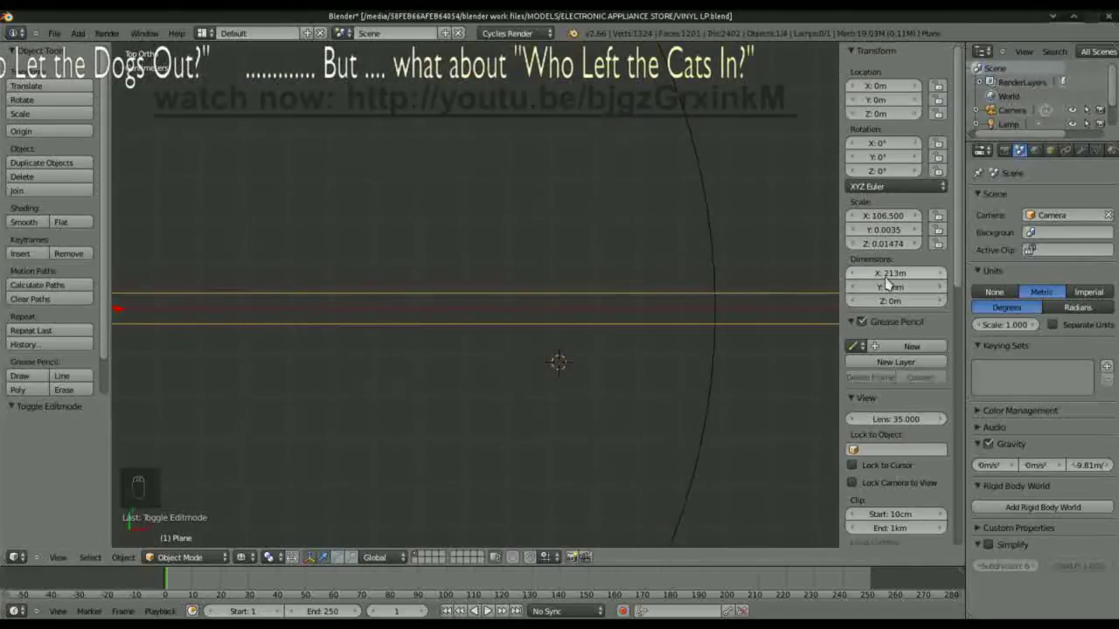
pyautogui.scroll(-8, 635, 378)
pyautogui.click(892, 272)
pyautogui.write('213mm')
pyautogui.press('Return')
pyautogui.scroll(8, 288, 382)
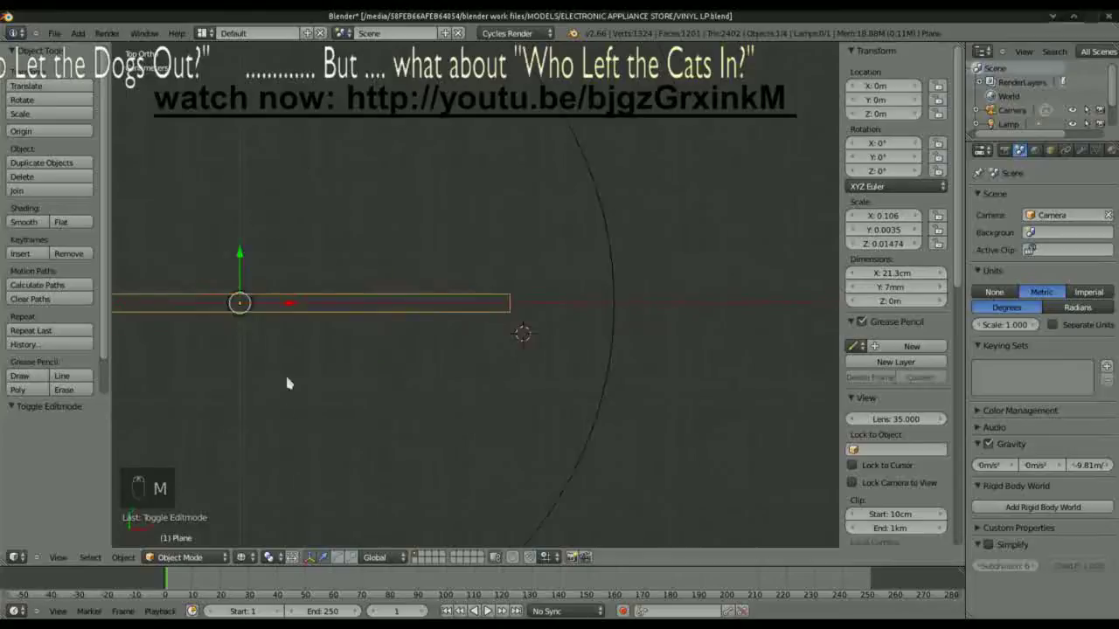
# Step: Cut an edge loop on the disc and fit it to the ends of the 213 mm gauge plane
pyautogui.rightClick(701, 420)
pyautogui.press('Tab')
pyautogui.hotkey('ctrl', 'r')
pyautogui.click(455, 332)
pyautogui.scroll(6, 612, 339)
pyautogui.press('s')
pyautogui.click(767, 347)
pyautogui.scroll(-9, 592, 338)
pyautogui.press('Tab')
pyautogui.press('Tab')
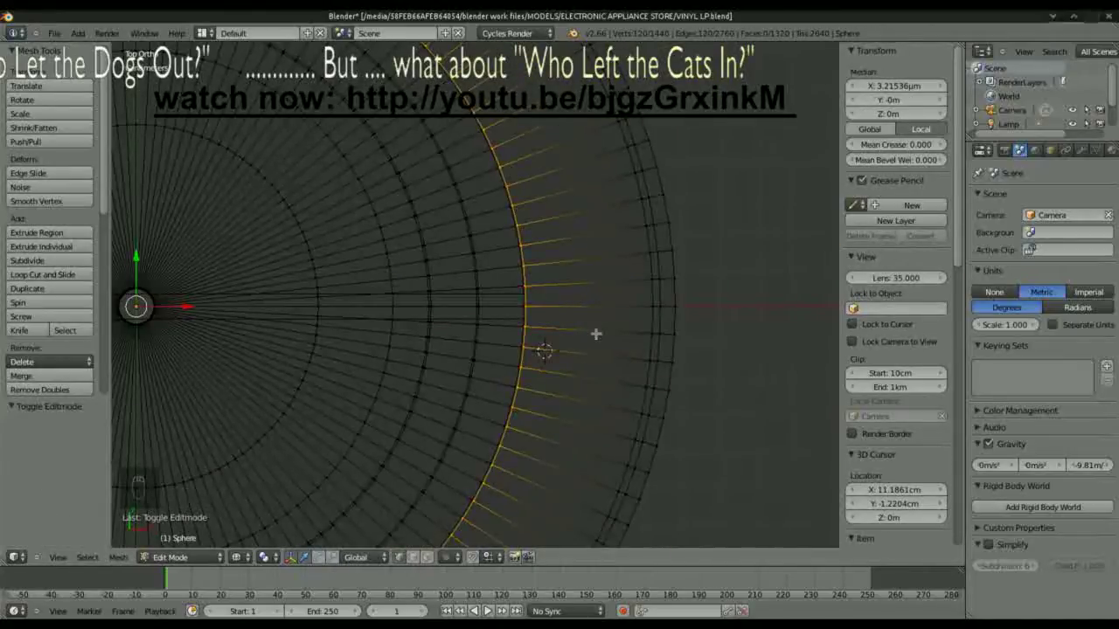
# Step: Set the gauge plane's X dimension to 236 mm and cut an edge loop on the disc at its ends
pyautogui.press('Tab')
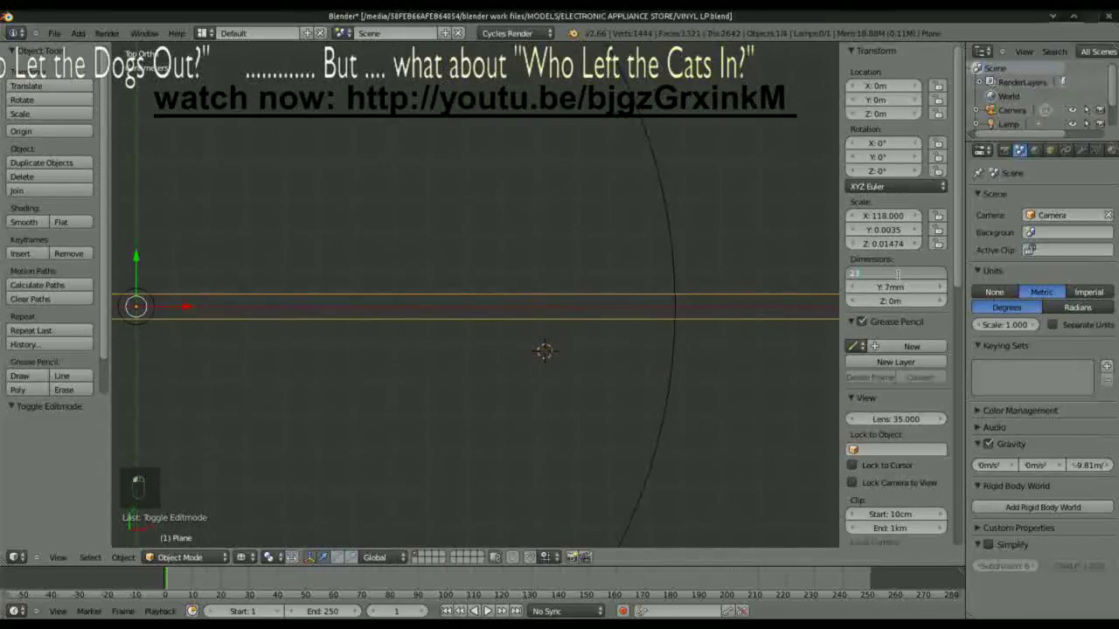
pyautogui.scroll(-2, 544, 361)
pyautogui.press('Tab')
pyautogui.scroll(3, 544, 361)
pyautogui.hotkey('ctrl', 'r')
pyautogui.scroll(4, 580, 329)
pyautogui.press('s')
# Step: Return to Object Mode and set the gauge plane's X dimension to 237 mm
pyautogui.press('Tab')
pyautogui.click(893, 273)
pyautogui.write('237mm')
pyautogui.scroll(-6, 647, 367)
# Step: Cut an edge loop on the disc and slide it to the ends of the 237 mm gauge plane
pyautogui.rightClick(645, 362)
pyautogui.press('Tab')
pyautogui.scroll(3, 644, 362)
pyautogui.hotkey('ctrl', 'r')
pyautogui.click(581, 324)
pyautogui.click(577, 320)
pyautogui.scroll(-3, 752, 371)
pyautogui.press('Tab')
pyautogui.press('Tab')
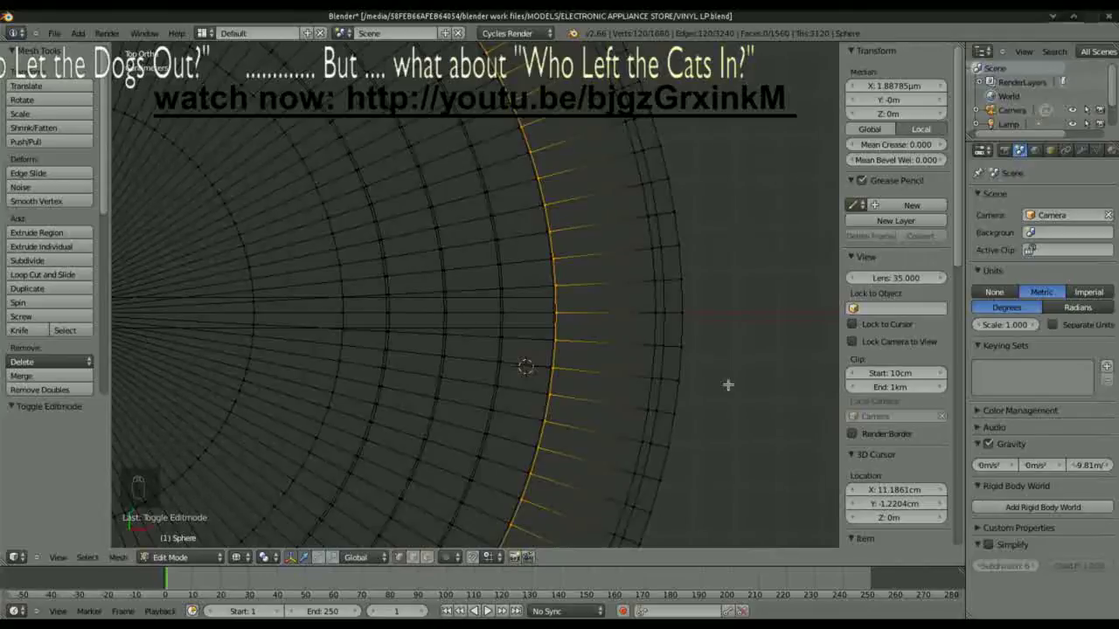
# Step: Set the gauge plane's X dimension to 26.2 cm and cut an edge loop on the disc at its ends
pyautogui.press('Tab')
pyautogui.press('Tab')
pyautogui.press('Tab')
pyautogui.press('Tab')
pyautogui.hotkey('ctrl', 'r')
pyautogui.click(612, 333)
pyautogui.click(612, 332)
pyautogui.press('Tab')
pyautogui.click(666, 439)
pyautogui.press('Tab')
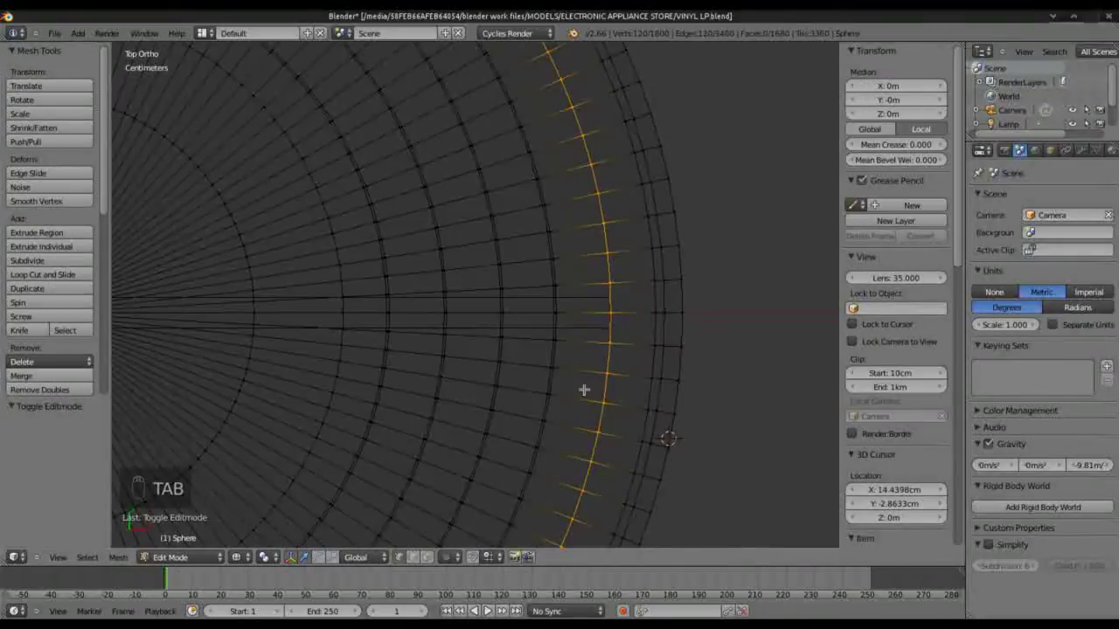
# Step: Return to Object Mode, select the gauge plane and set its X dimension to 263 mm
pyautogui.click(581, 305)
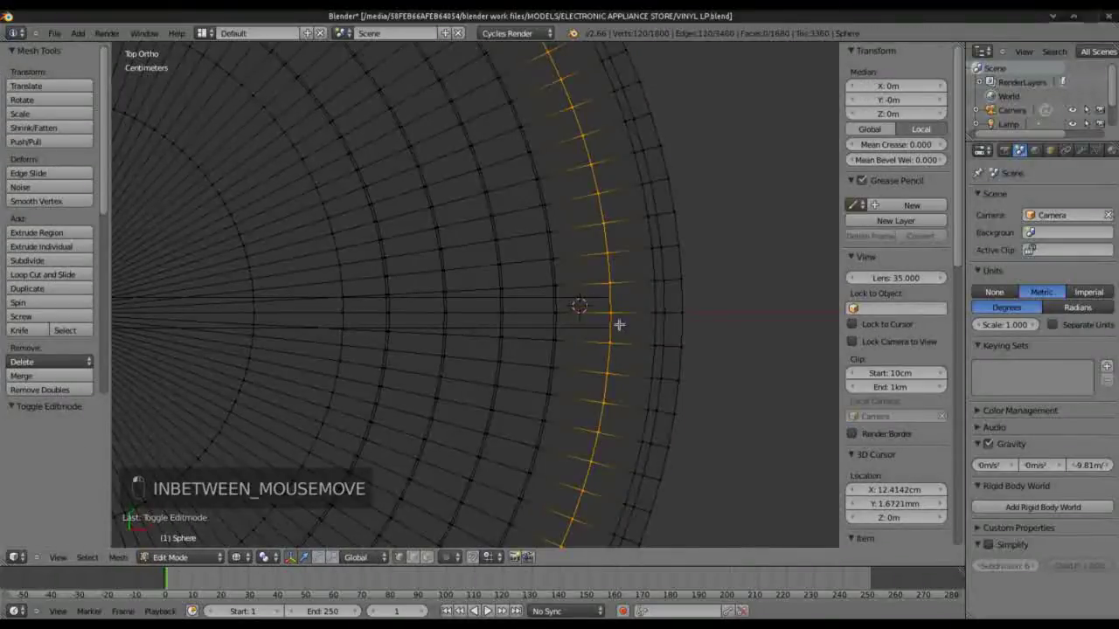
pyautogui.scroll(2, 619, 326)
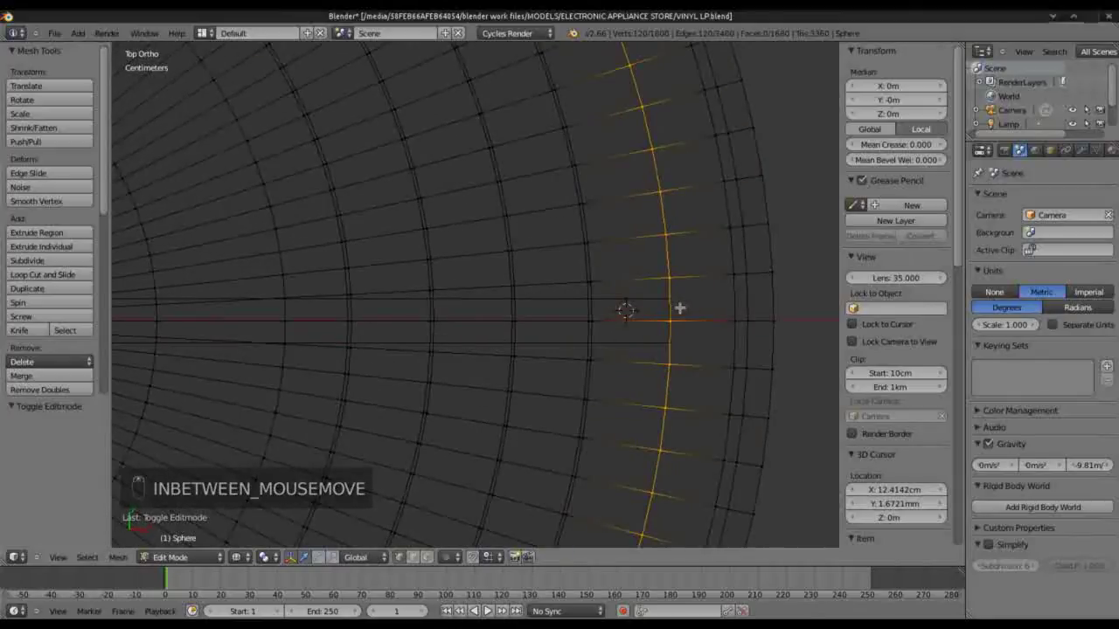
pyautogui.press('Tab')
pyautogui.rightClick(642, 306)
pyautogui.click(884, 277)
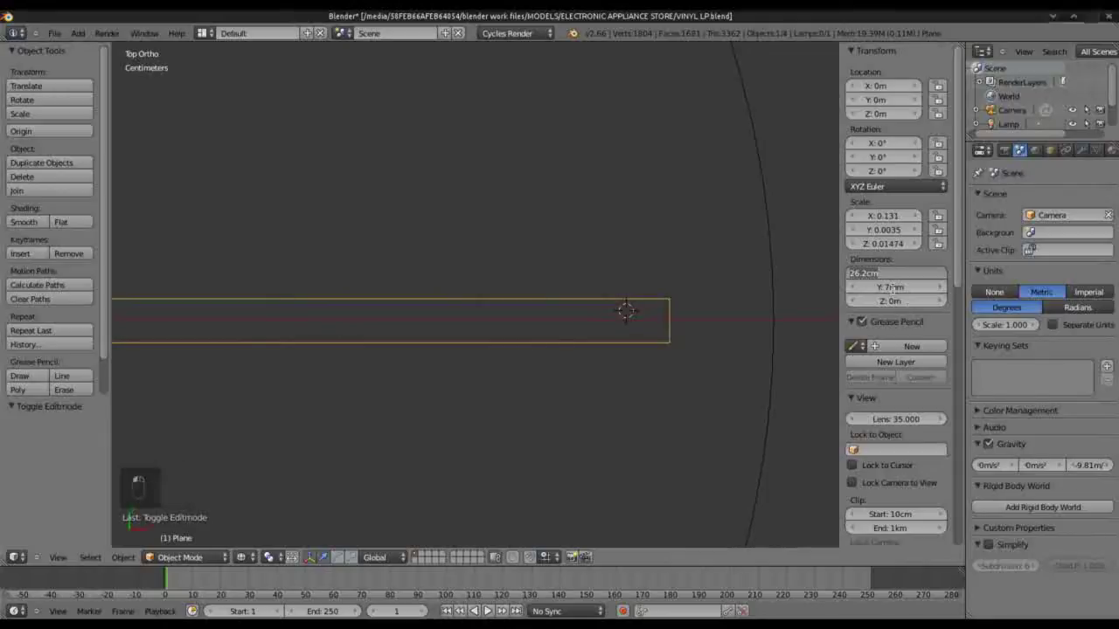
pyautogui.write('263mm')
pyautogui.press('Return')
# Step: Select the disc and cut an edge loop on it, sliding it to the ends of the 263 mm gauge plane
pyautogui.press('Tab')
pyautogui.rightClick(763, 339)
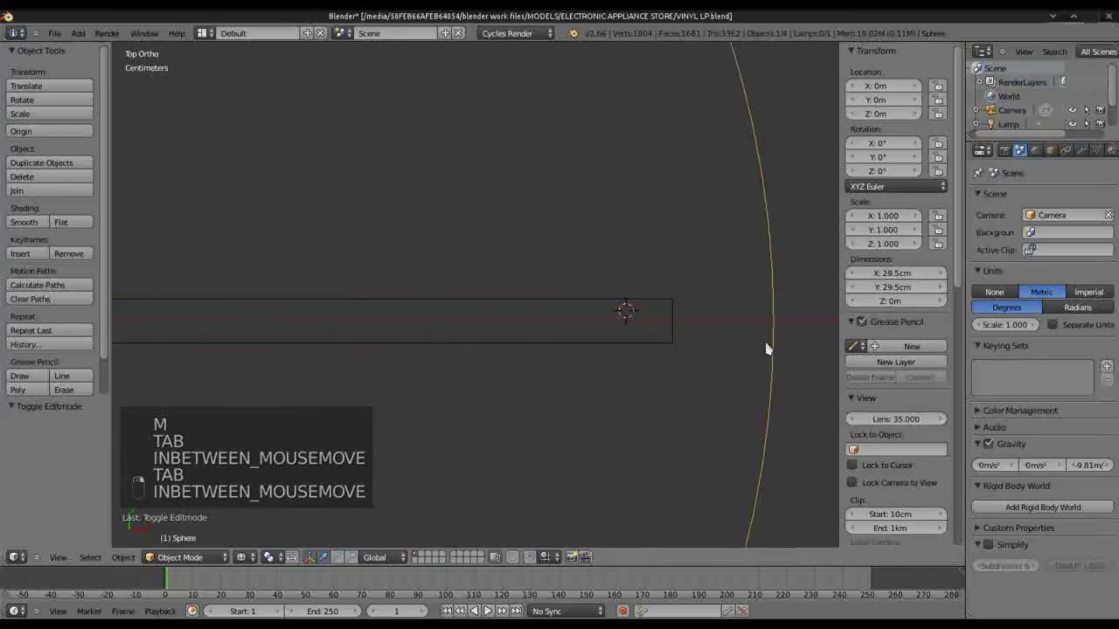
pyautogui.press('Tab')
pyautogui.hotkey('ctrl', 'r')
pyautogui.click(685, 307)
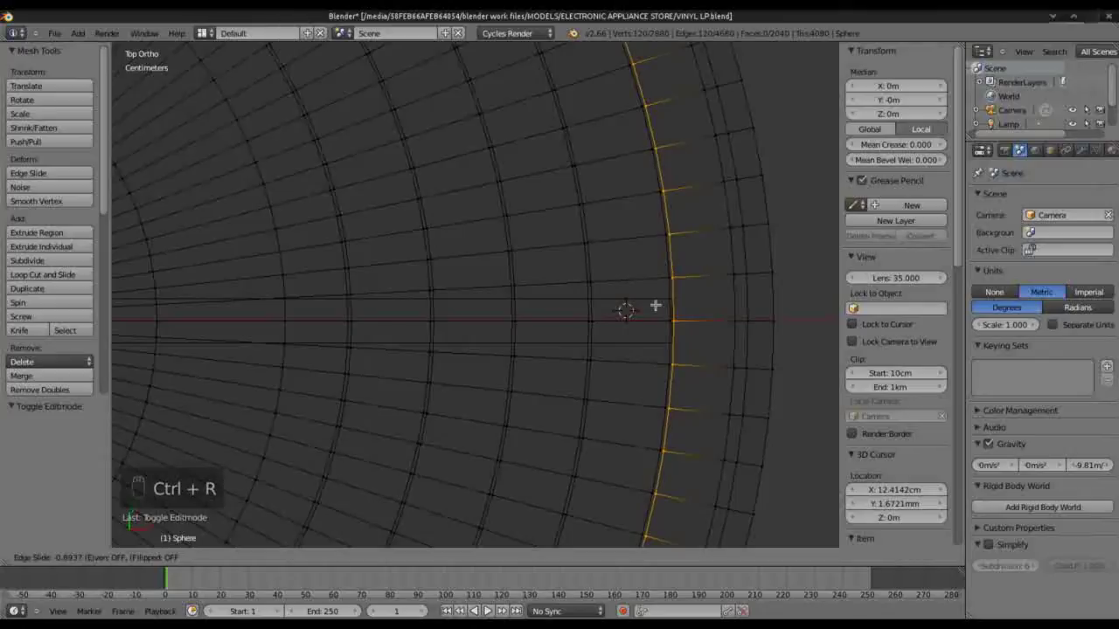
pyautogui.click(657, 349)
pyautogui.scroll(2, 662, 347)
pyautogui.keyDown('ctrl'); pyautogui.scroll(-1, 667, 347); pyautogui.keyUp('ctrl')
pyautogui.press('s')
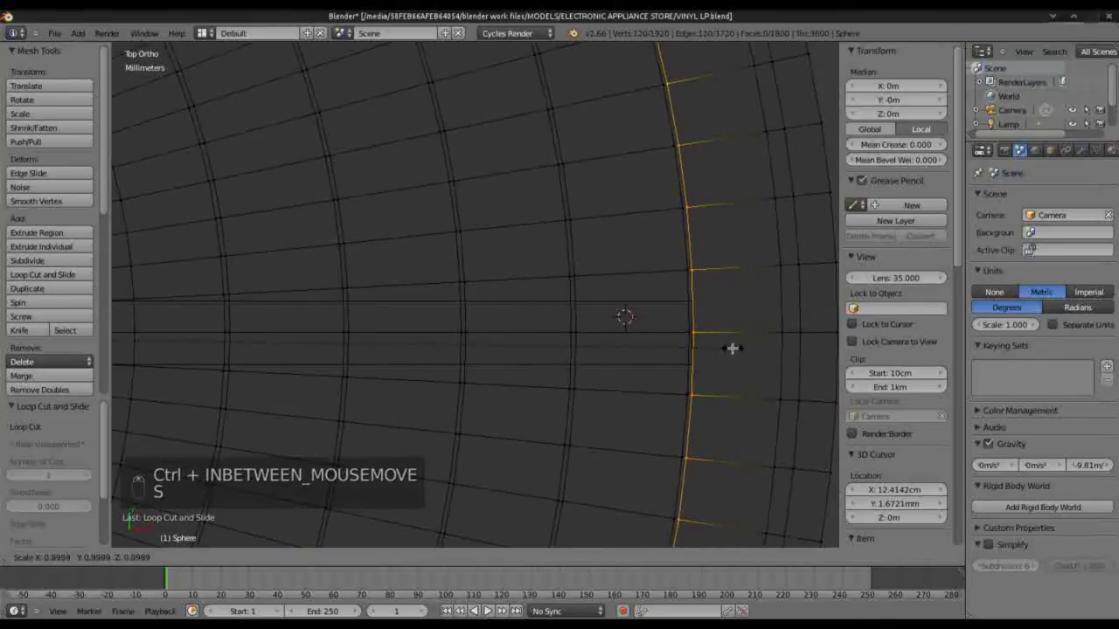
pyautogui.press('Tab')
pyautogui.press('Tab')
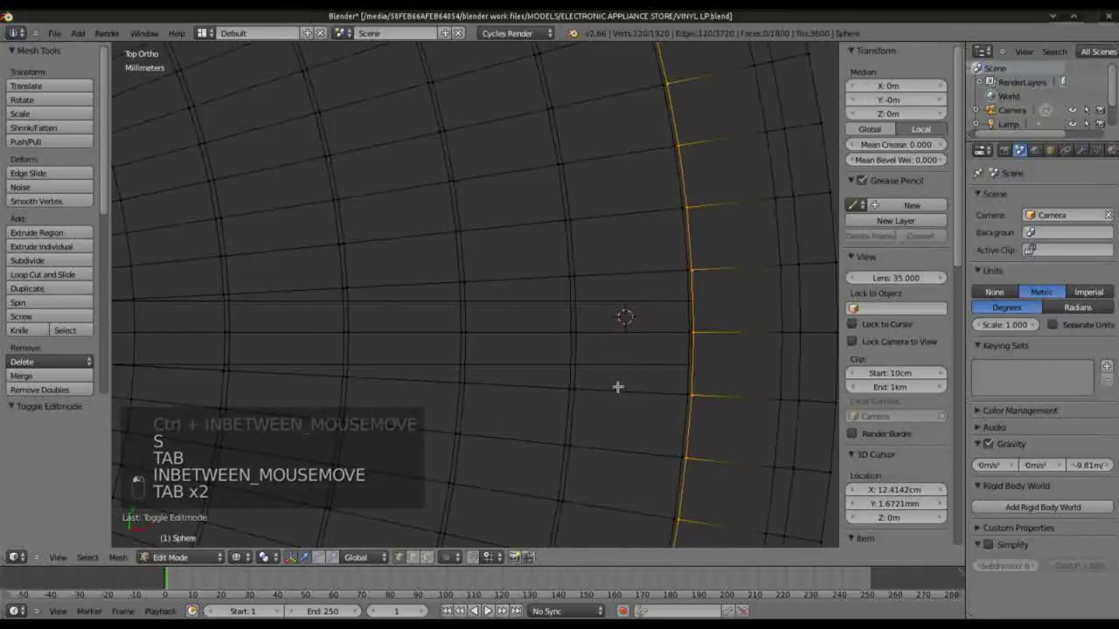
# Step: Examine the disc's finished edge loops in solid shading, at an angle and from straight above
pyautogui.scroll(-2, 740, 352)
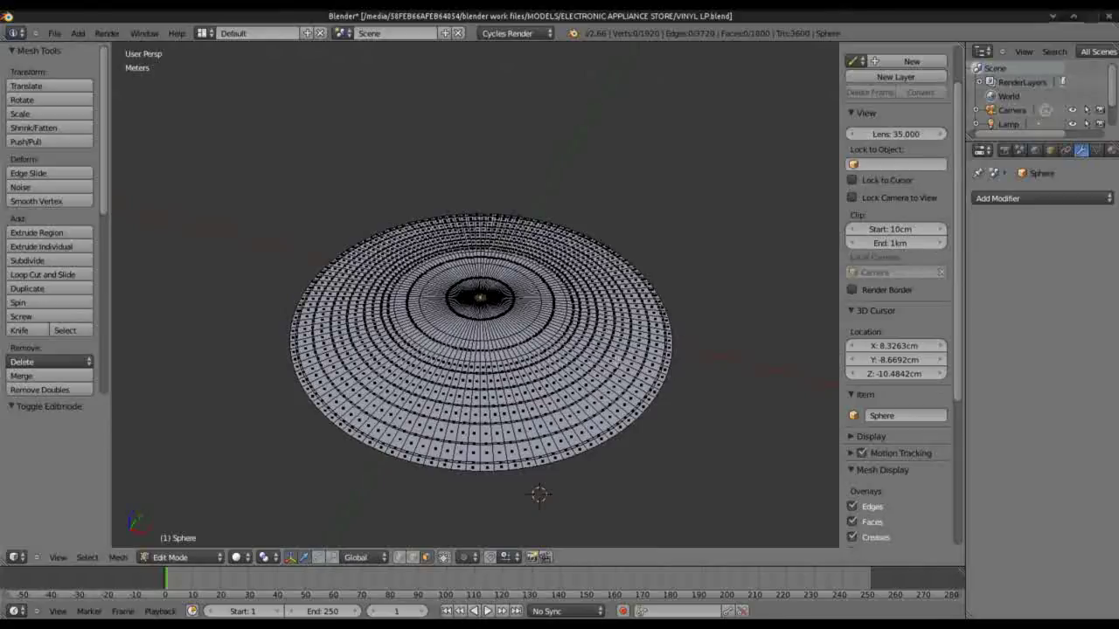
pyautogui.moveTo(300, 372)
pyautogui.mouseDown(button='middle')
pyautogui.moveTo(317, 338)
pyautogui.moveTo(299, 378)
pyautogui.mouseUp(button='middle')
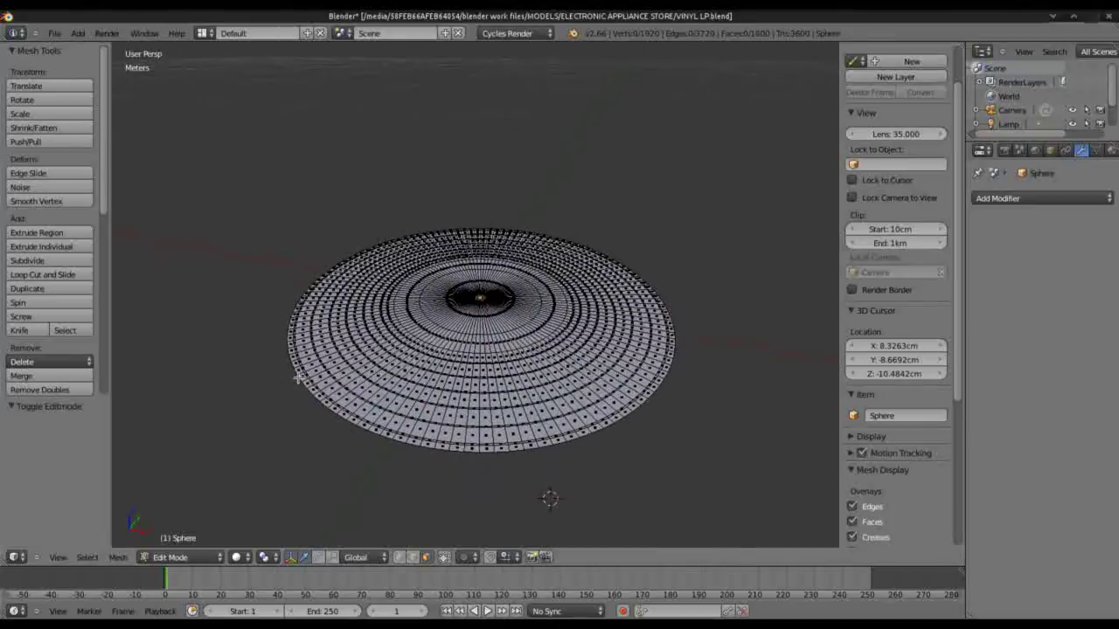
pyautogui.press('KP_5')
pyautogui.moveTo(450, 335); pyautogui.dragTo(458, 352, button='middle')
pyautogui.scroll(3, 460, 353)
pyautogui.scroll(-2, 461, 355)
pyautogui.press('KP_7')
pyautogui.press('KP_5')
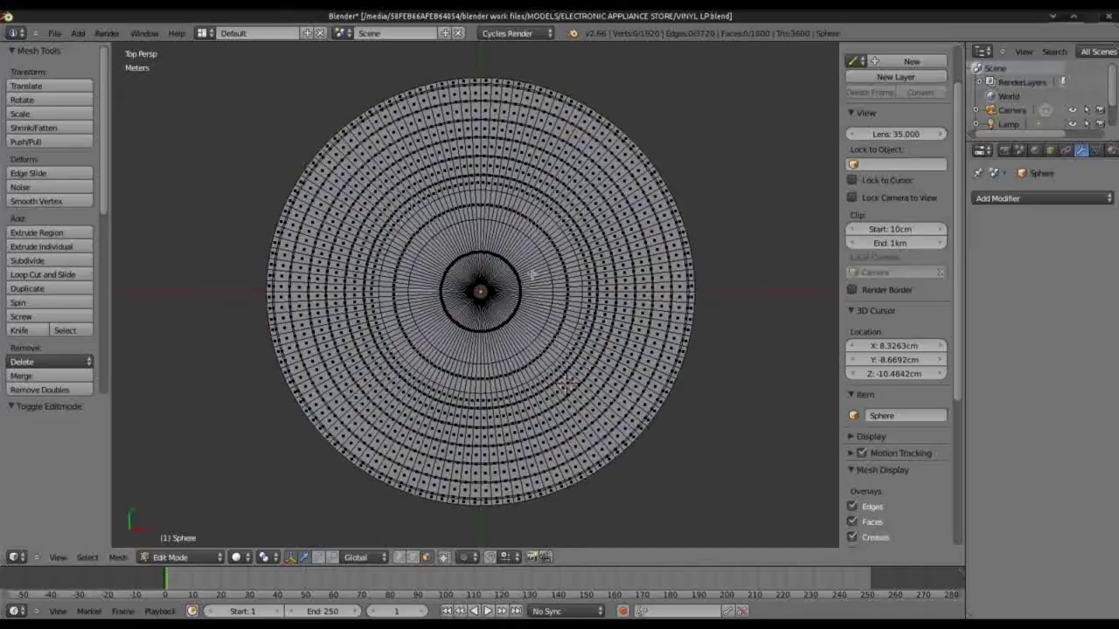
# Step: Return to Object Mode and set the viewport's clip start to 1 mm so close-up views are not cut off
pyautogui.press('Tab')
pyautogui.moveTo(530, 362); pyautogui.dragTo(526, 267, button='middle')
pyautogui.scroll(4, 516, 305)
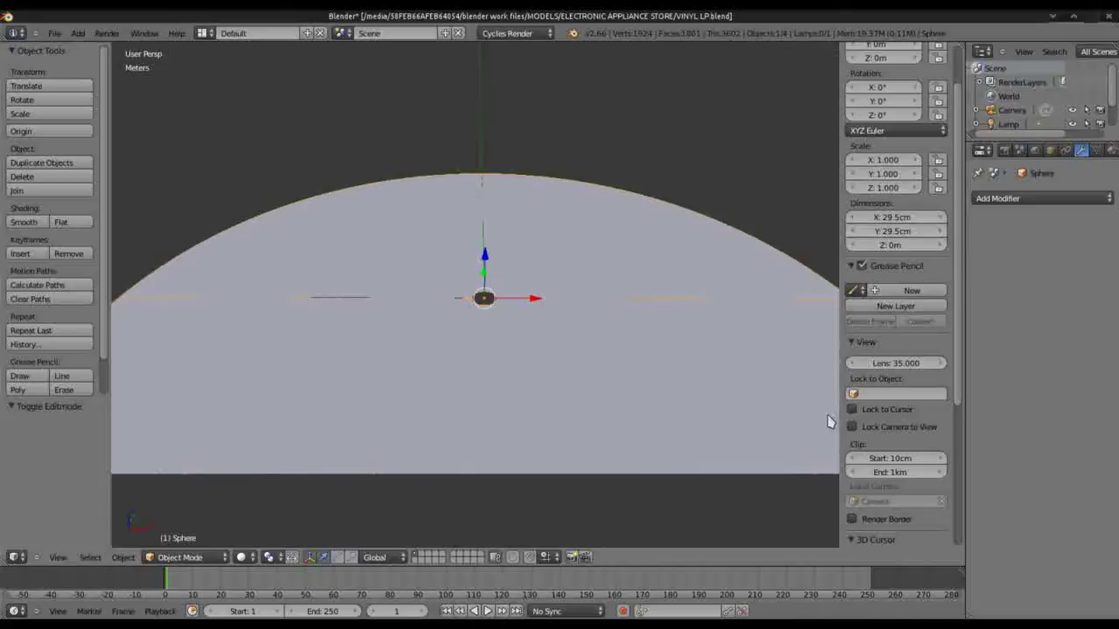
pyautogui.click(899, 460)
pyautogui.write('1')
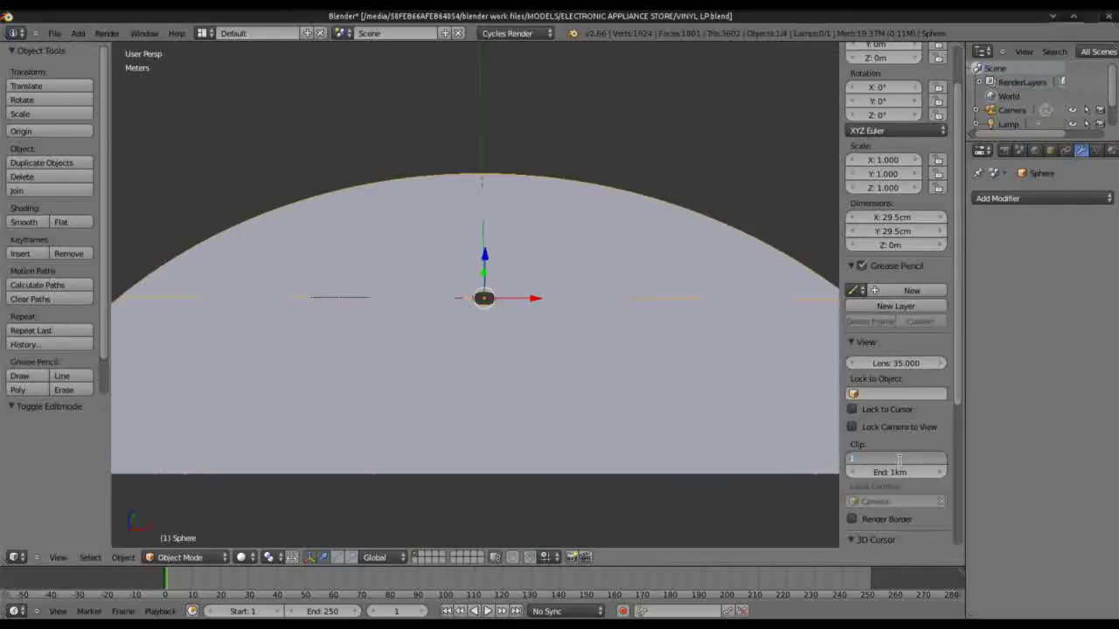
pyautogui.write('mm')
pyautogui.press('Return')
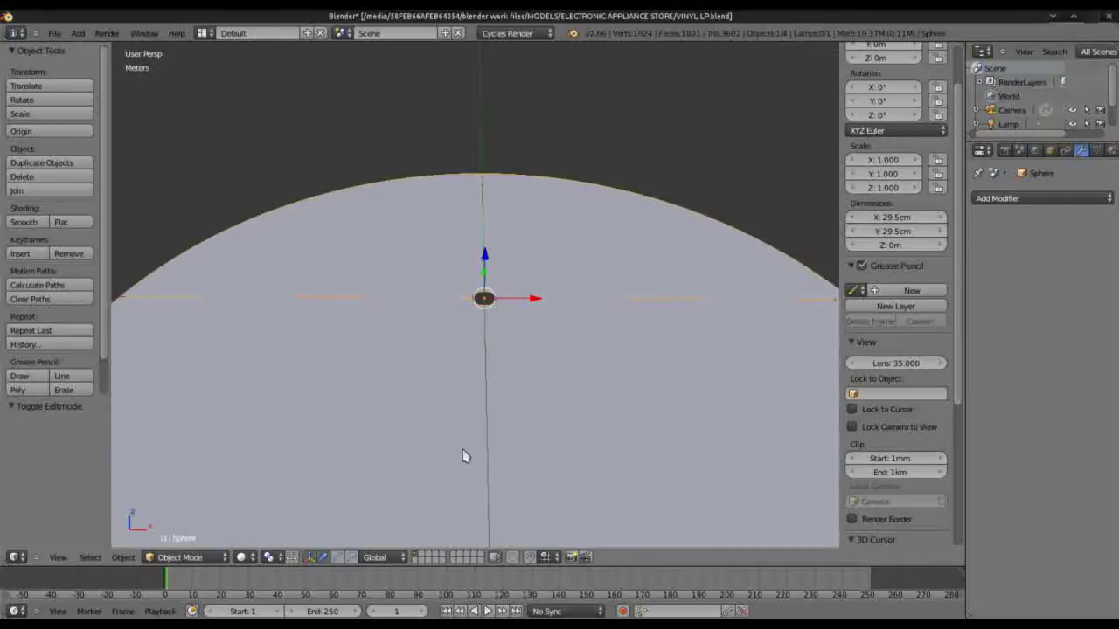
pyautogui.scroll(-5, 462, 454)
pyautogui.moveTo(474, 437); pyautogui.dragTo(444, 466, button='middle')
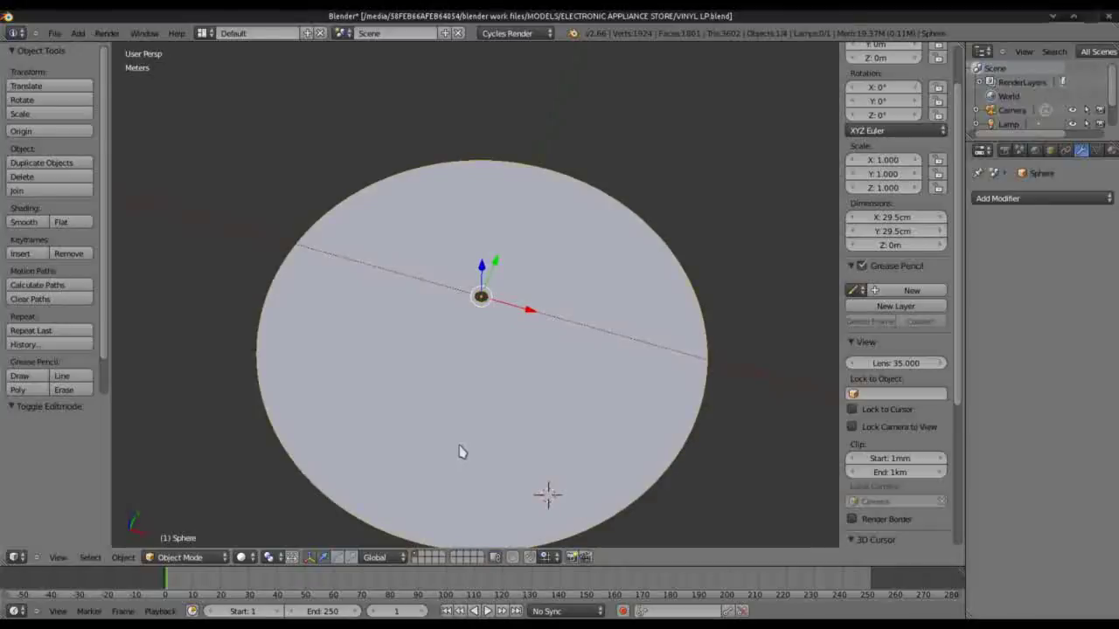
pyautogui.moveTo(489, 349); pyautogui.dragTo(482, 375, button='middle')
pyautogui.press('KP_7')
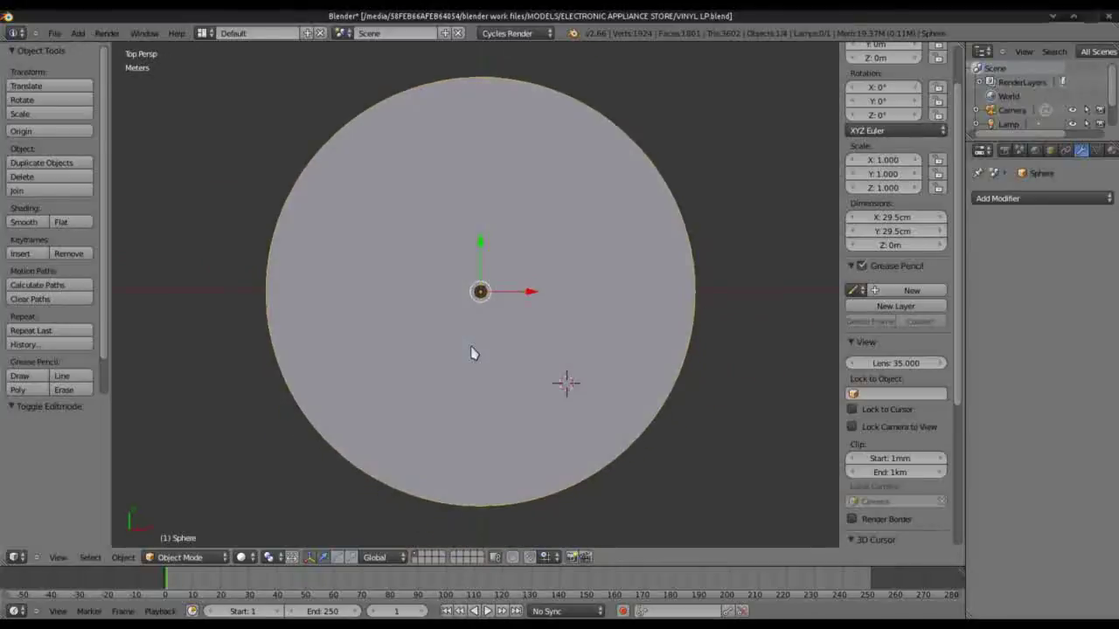
# Step: Go back into Edit Mode, add a Solidify modifier to the disc and view its thickness from the side
pyautogui.press('Tab')
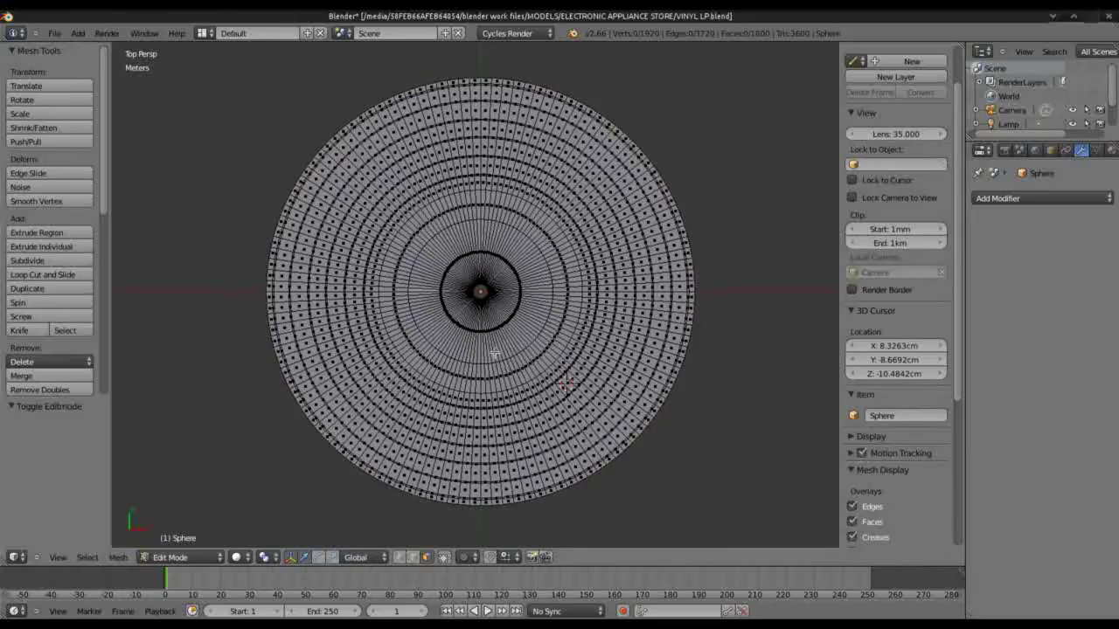
pyautogui.moveTo(504, 403); pyautogui.dragTo(513, 275, button='middle')
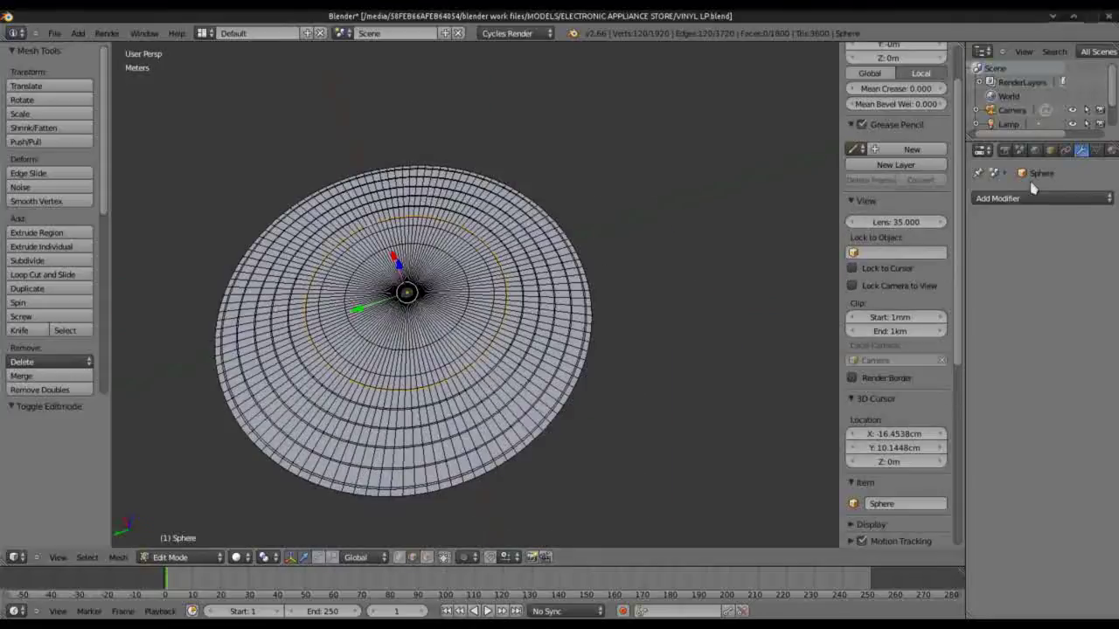
pyautogui.click(1041, 199)
pyautogui.click(1012, 200)
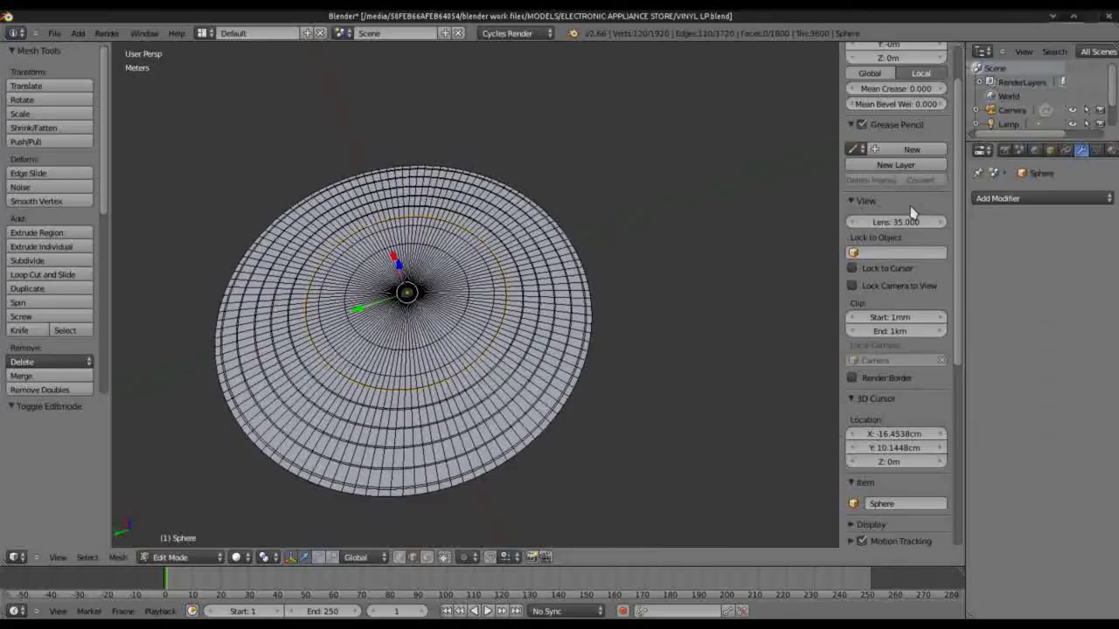
pyautogui.click(1012, 199)
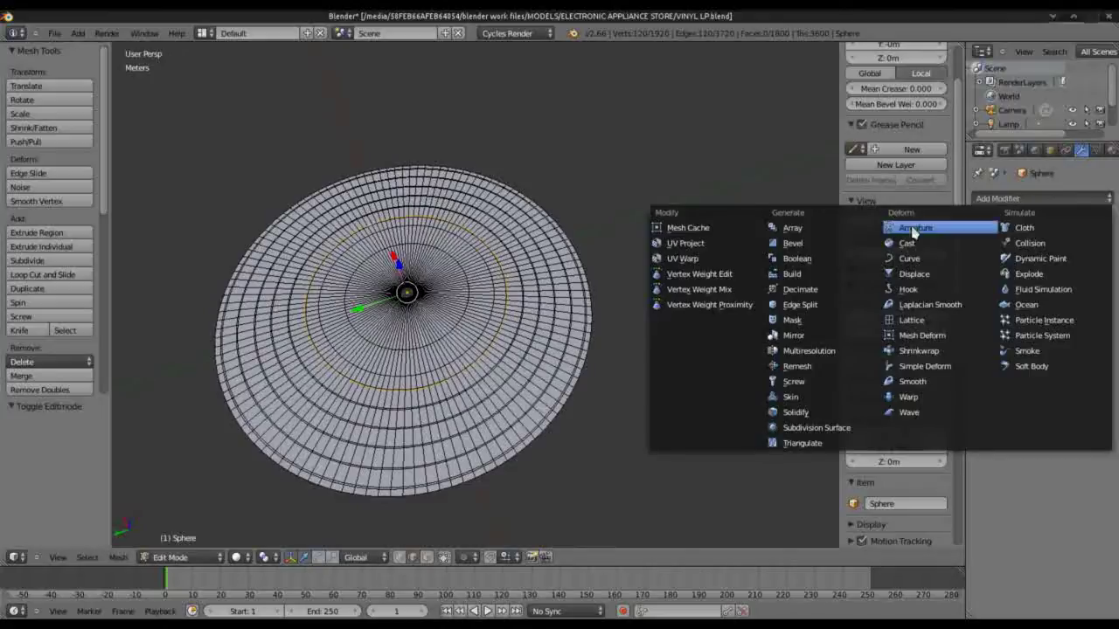
pyautogui.click(797, 413)
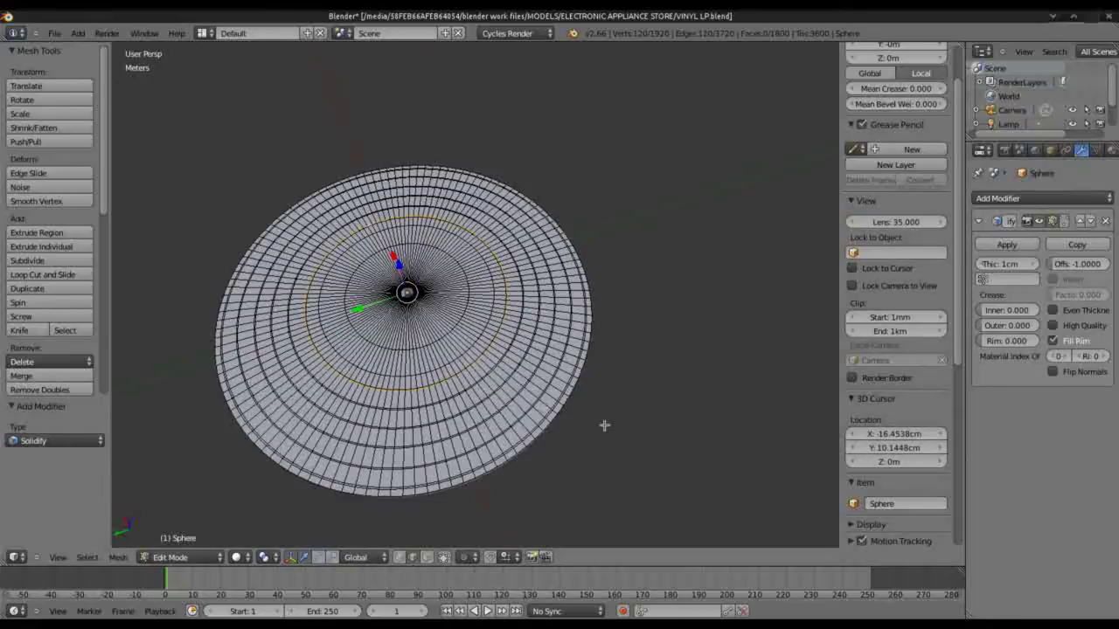
pyautogui.press('KP_1')
pyautogui.scroll(3, 612, 411)
pyautogui.scroll(-1, 622, 392)
pyautogui.moveTo(622, 391); pyautogui.dragTo(566, 348, button='middle')
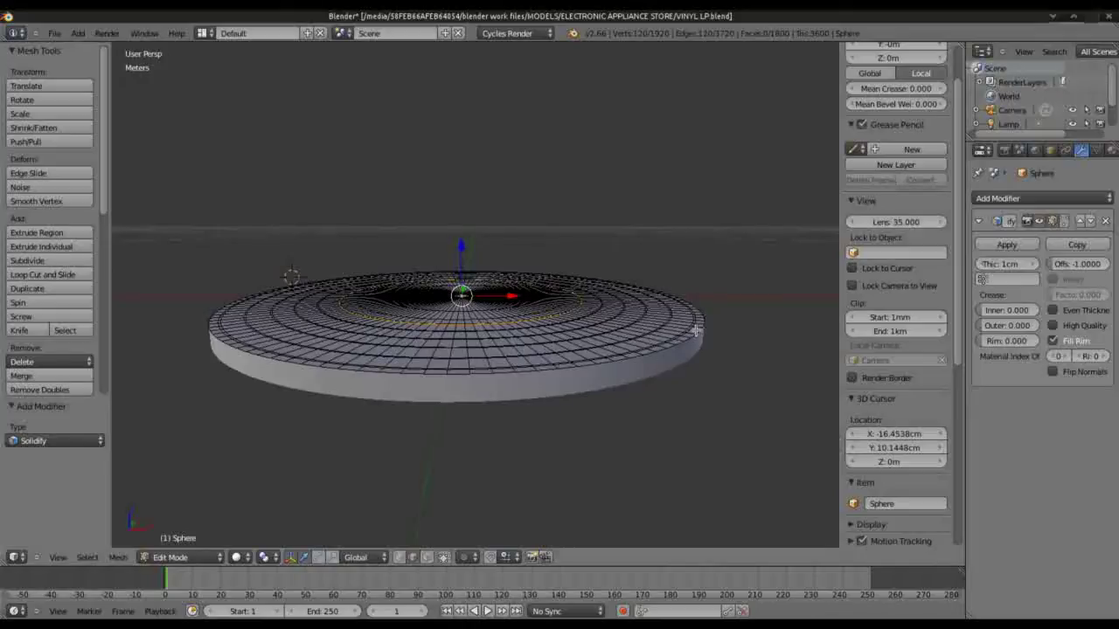
# Step: Set the Solidify thickness to 1 mm and return to Object Mode to check the disc's rim
pyautogui.click(1007, 266)
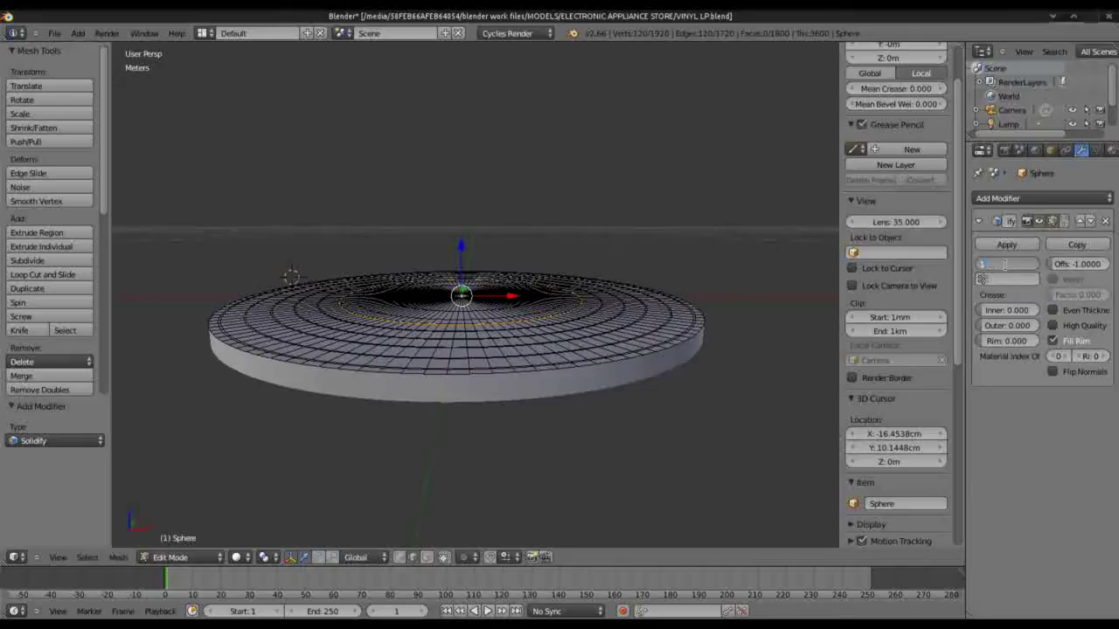
pyautogui.write('1 mm')
pyautogui.press('Return')
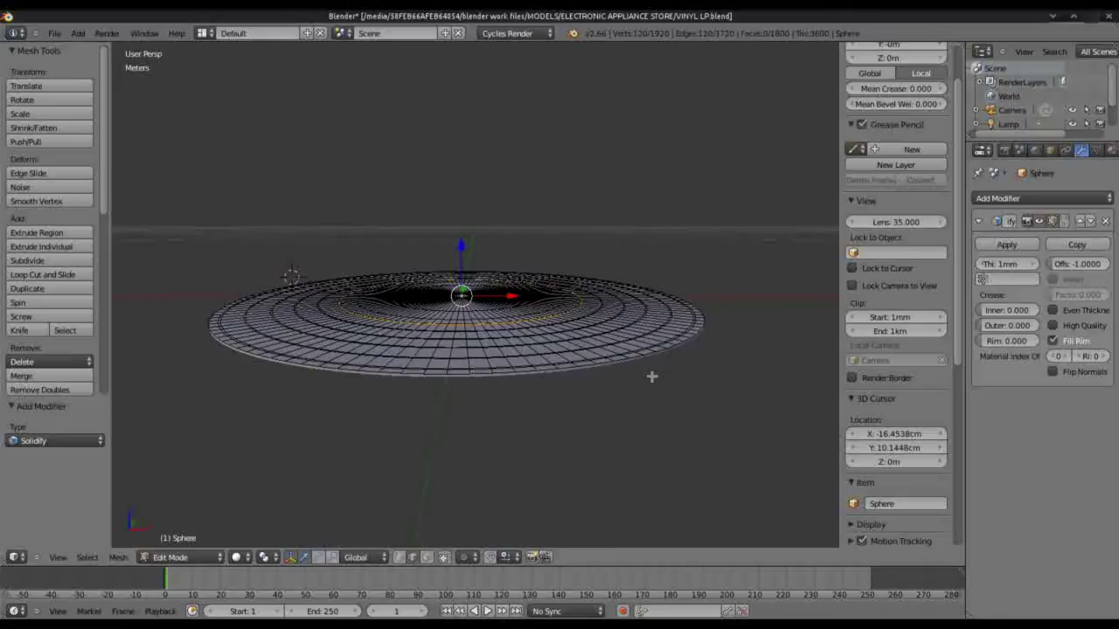
pyautogui.press('Tab')
pyautogui.moveTo(623, 415); pyautogui.dragTo(669, 410, button='middle')
pyautogui.scroll(2, 616, 391)
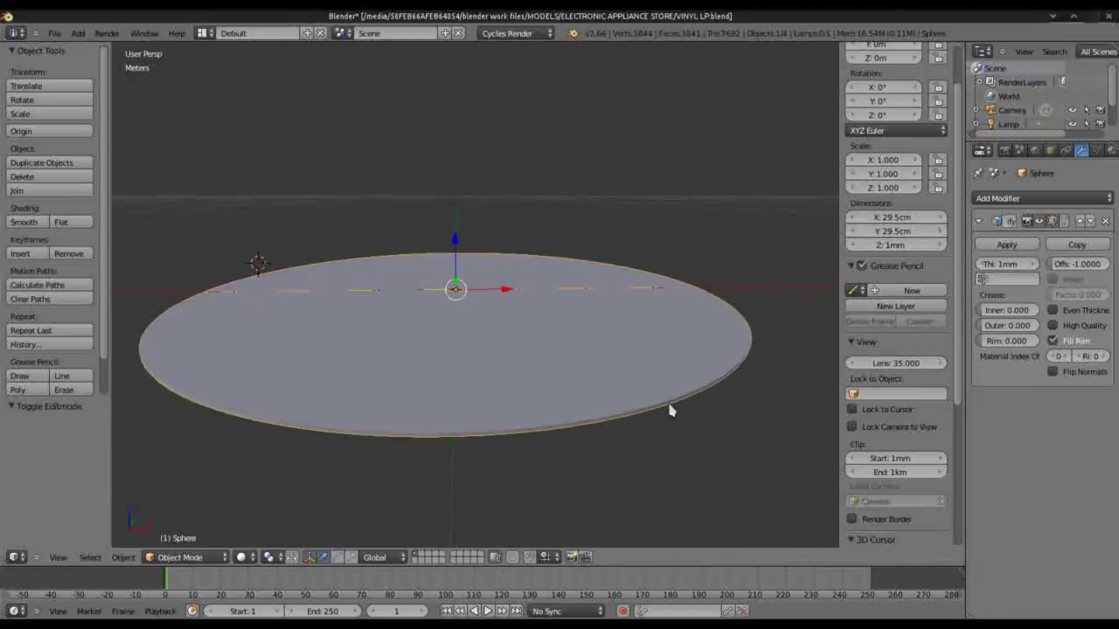
pyautogui.scroll(2, 471, 466)
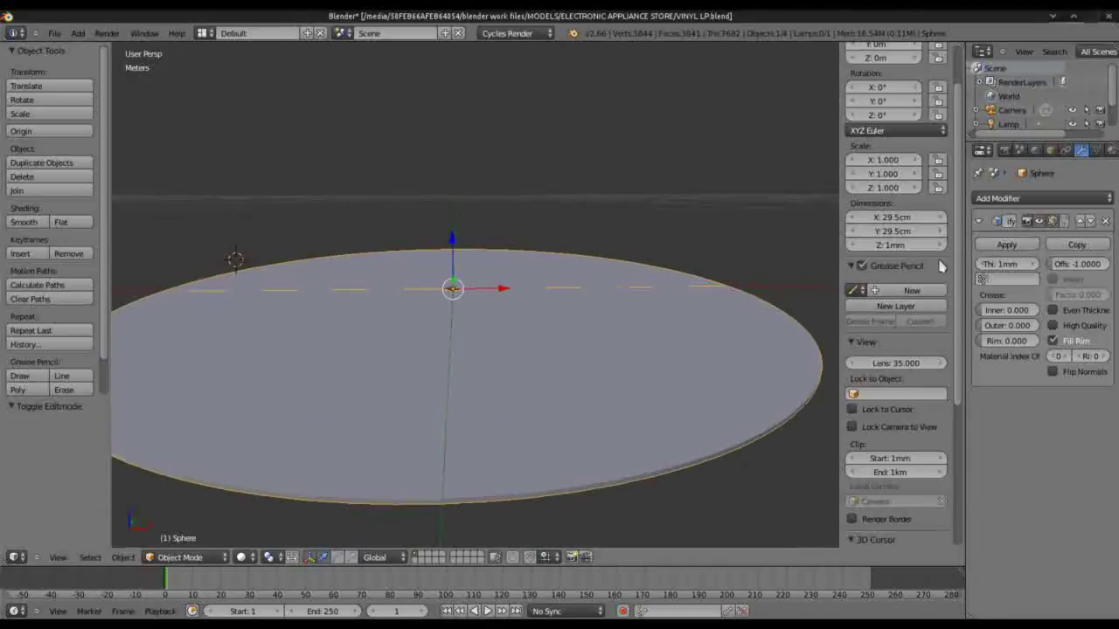
# Step: Apply the Solidify modifier, shade the disc smooth and check the shading at its rim and centre hole
pyautogui.click(1003, 246)
pyautogui.moveTo(667, 394); pyautogui.dragTo(679, 370, button='middle')
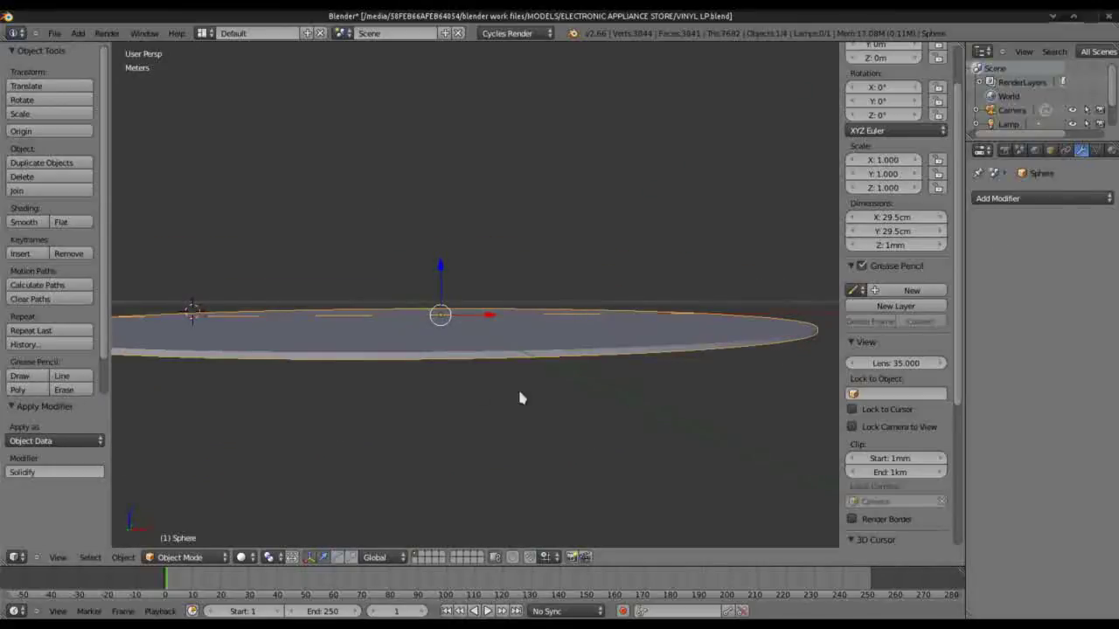
pyautogui.click(30, 222)
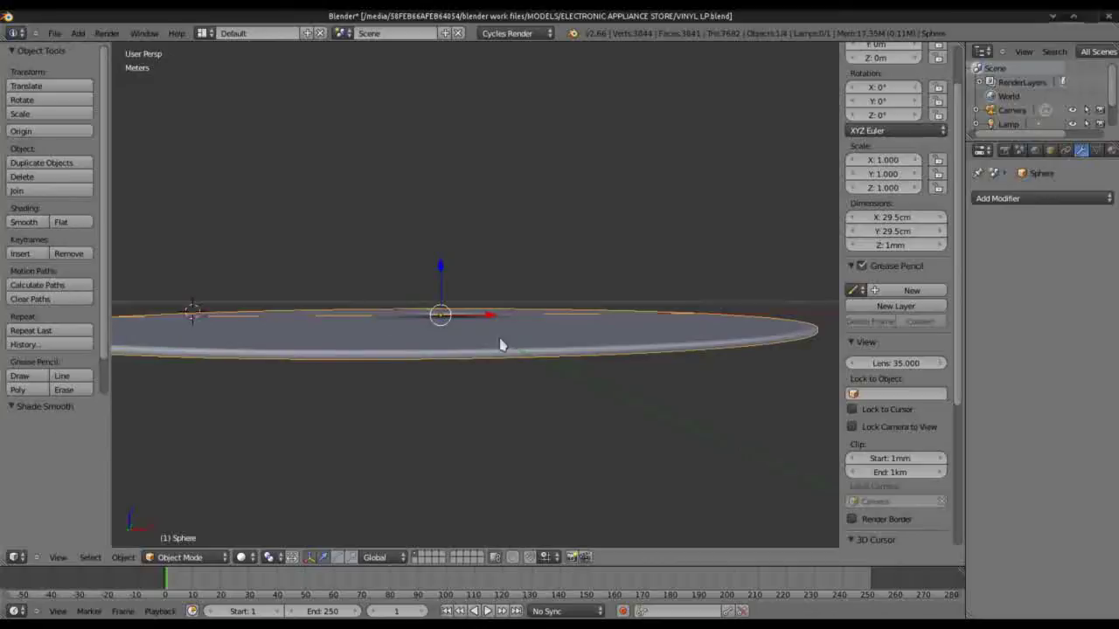
pyautogui.moveTo(781, 347); pyautogui.dragTo(706, 392, button='middle')
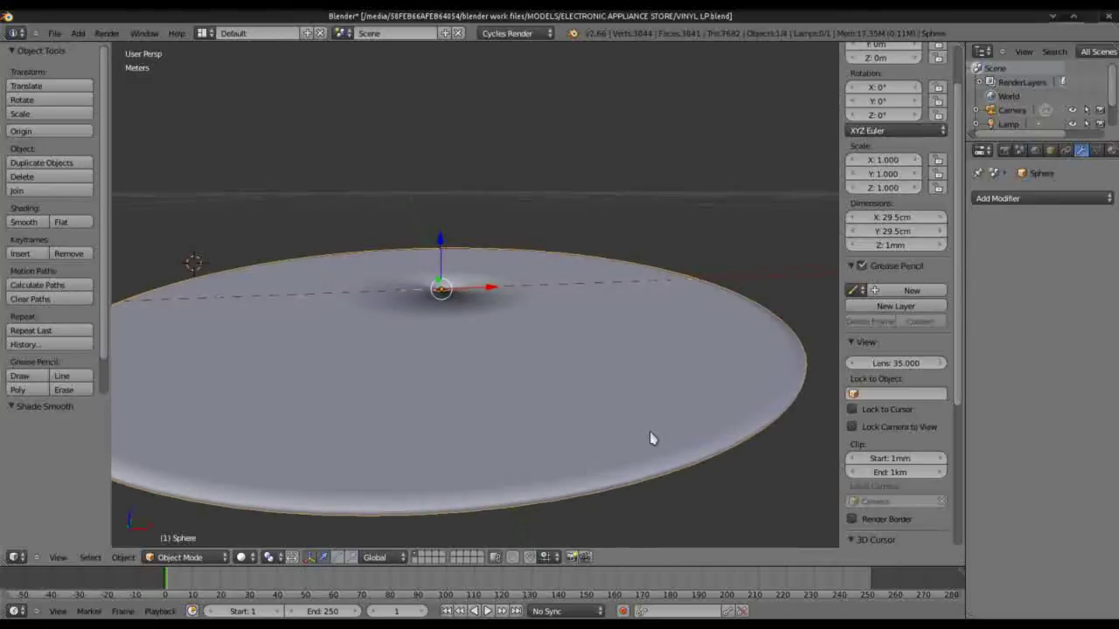
pyautogui.scroll(-3, 540, 454)
pyautogui.moveTo(539, 455); pyautogui.dragTo(538, 428, button='middle')
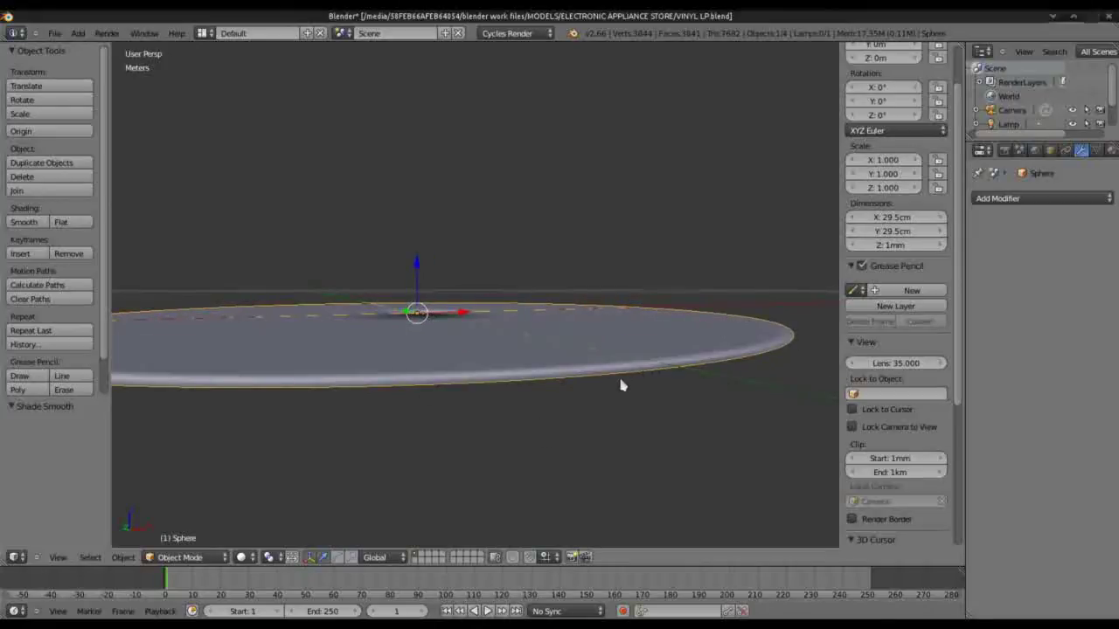
pyautogui.moveTo(621, 385); pyautogui.dragTo(612, 405, button='middle')
pyautogui.moveTo(493, 367)
pyautogui.mouseDown(button='middle')
pyautogui.moveTo(434, 392)
pyautogui.moveTo(446, 444)
pyautogui.moveTo(396, 335)
pyautogui.moveTo(399, 285)
pyautogui.moveTo(501, 390)
pyautogui.moveTo(495, 365)
pyautogui.moveTo(495, 389)
pyautogui.moveTo(475, 392)
pyautogui.mouseUp(button='middle')
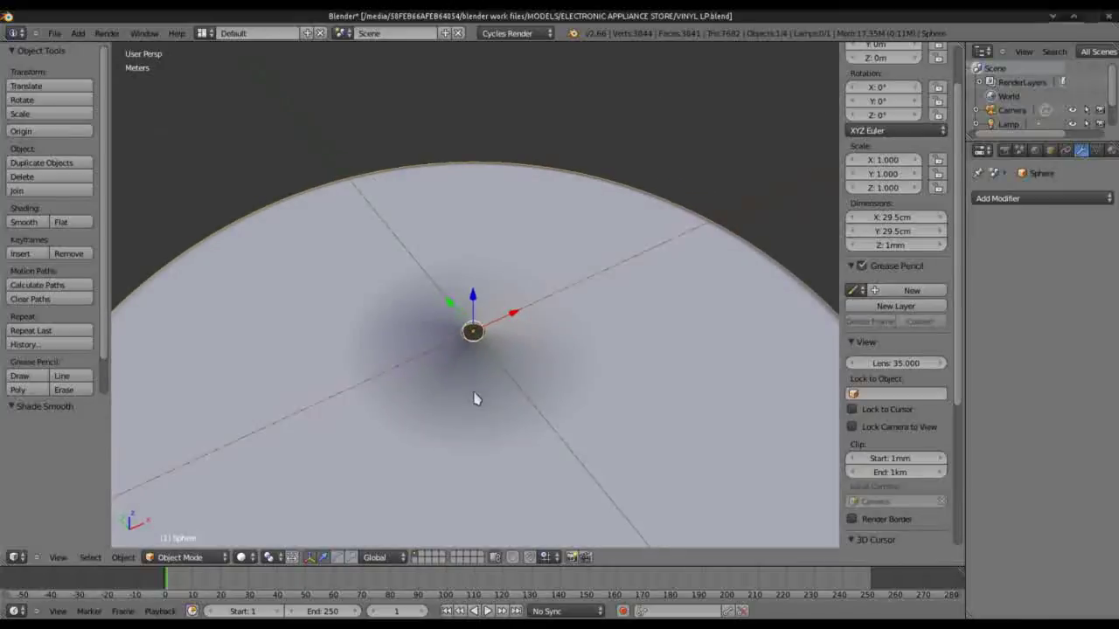
# Step: In top wireframe view, cut an edge loop around the centre hole and scale it by about 0.292 toward the hole
pyautogui.press('z')
pyautogui.press('KP_7')
pyautogui.press('Tab')
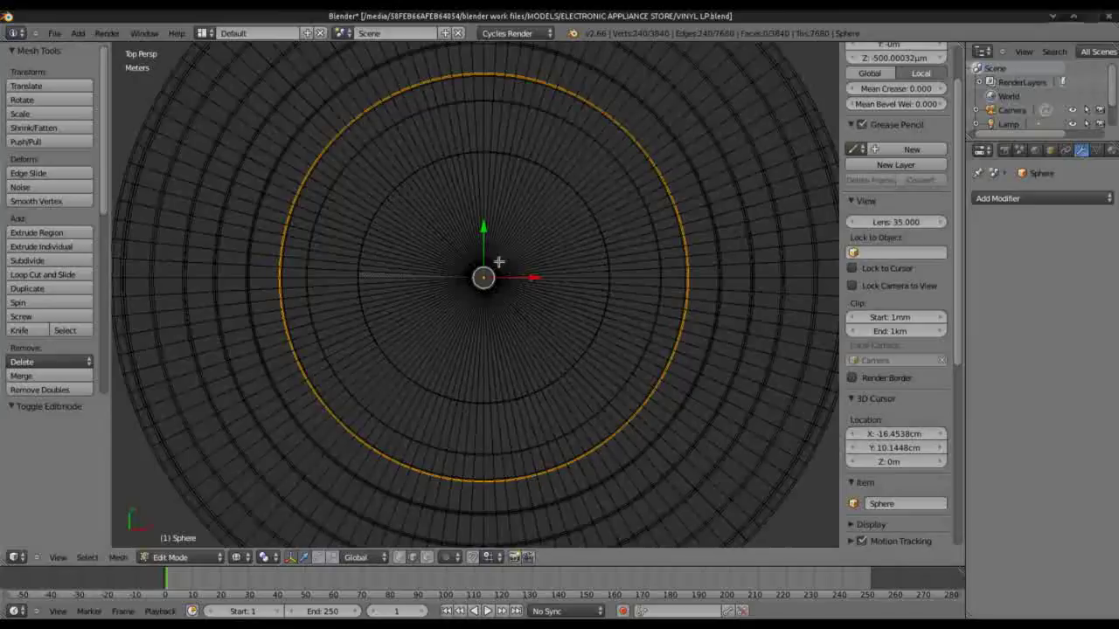
pyautogui.scroll(6, 499, 261)
pyautogui.hotkey('ctrl', 'r')
pyautogui.click(576, 176)
pyautogui.click(489, 216)
pyautogui.press('s')
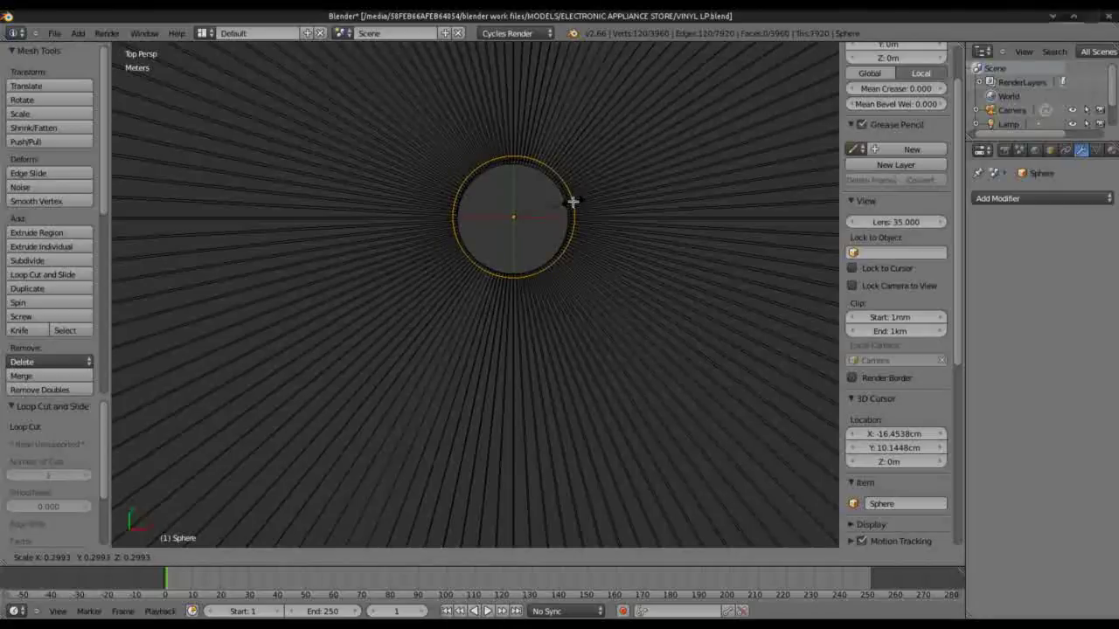
pyautogui.click(572, 202)
# Step: Zoom to the new loop in orthographic view and scale it by about 0.973 to sit tight against the hole's rim
pyautogui.press('KP_5')
pyautogui.press('KP_Decimal')
pyautogui.press('s')
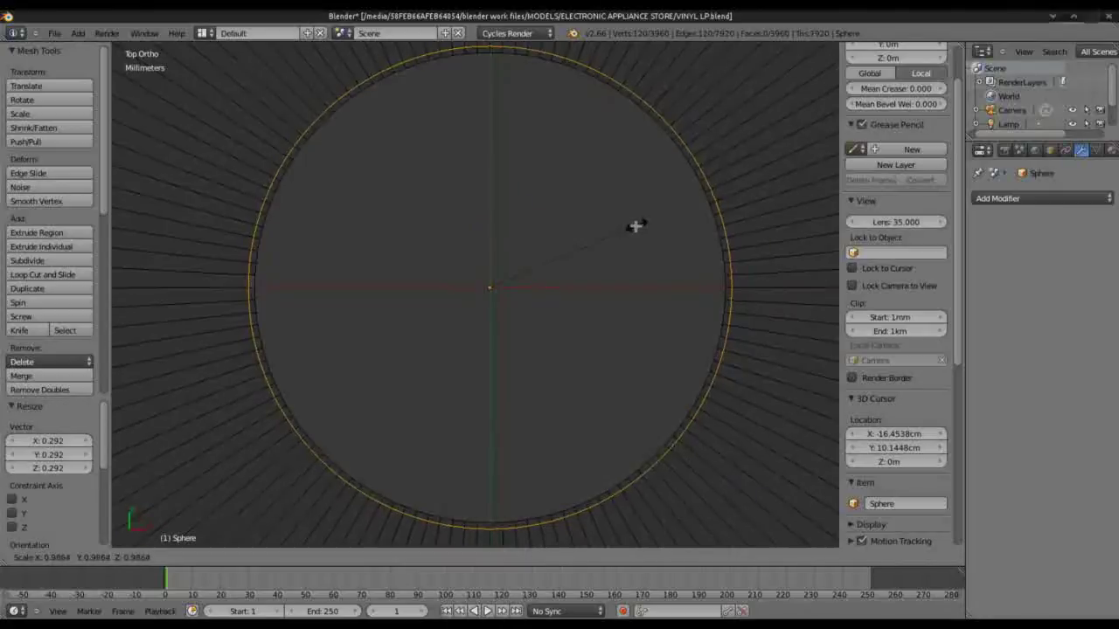
pyautogui.click(629, 227)
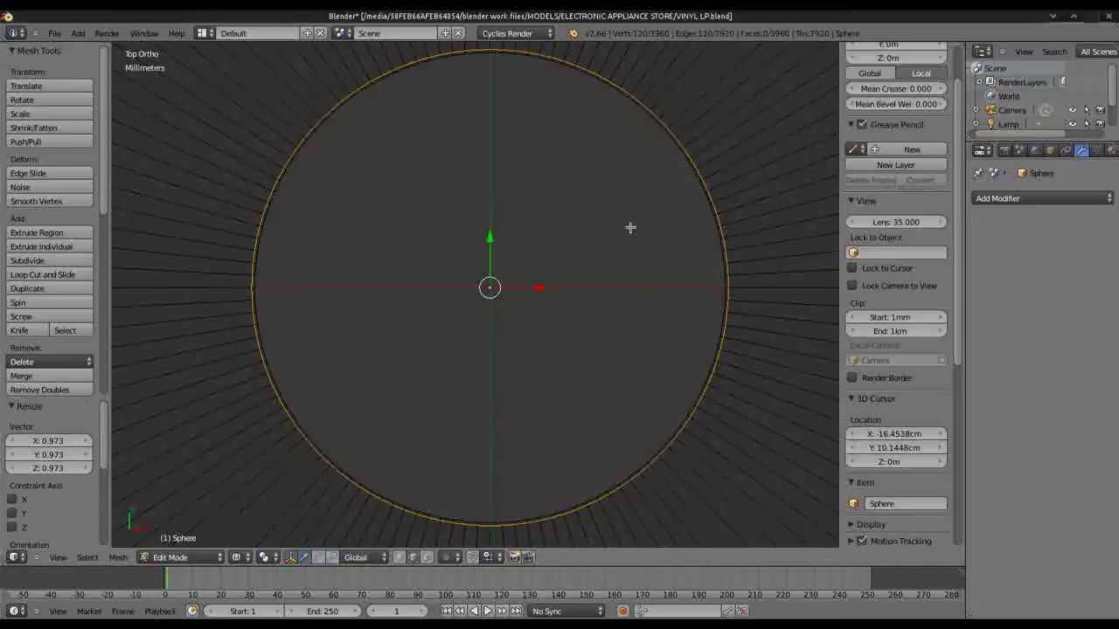
# Step: Extrude the selected edge loop almost in place at the centre hole's rim and switch to solid shading
pyautogui.press('e')
pyautogui.click(630, 228)
pyautogui.press('z')
pyautogui.press('Tab')
pyautogui.press('Tab')
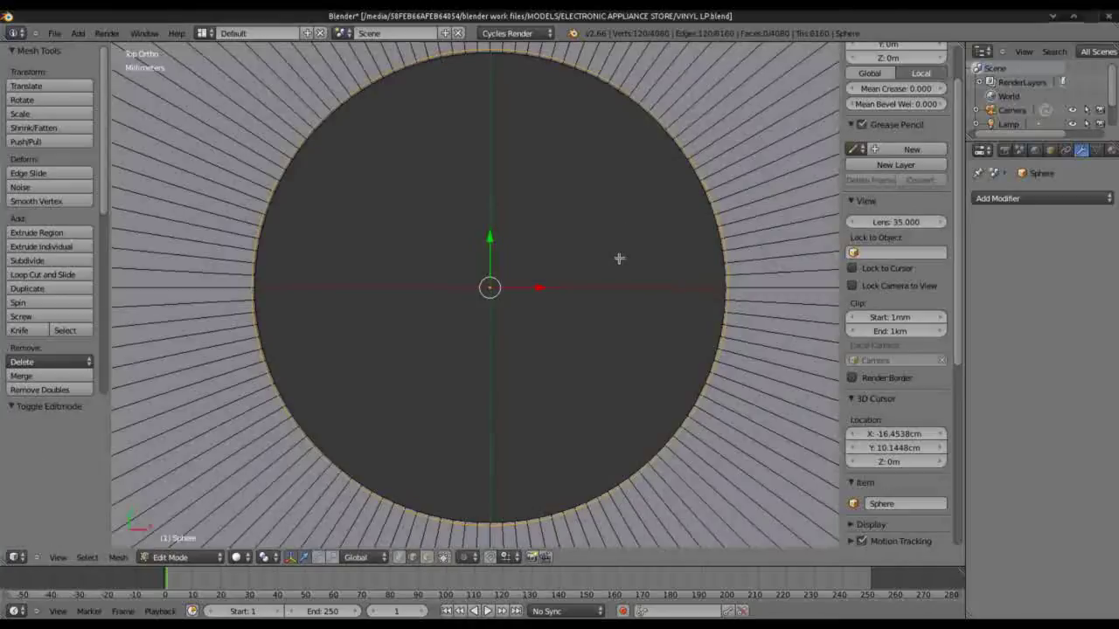
# Step: Return to Object Mode and examine the smooth shading around the centre hole at an angle
pyautogui.scroll(-3, 616, 285)
pyautogui.scroll(-4, 583, 370)
pyautogui.moveTo(572, 383); pyautogui.dragTo(585, 330, button='middle')
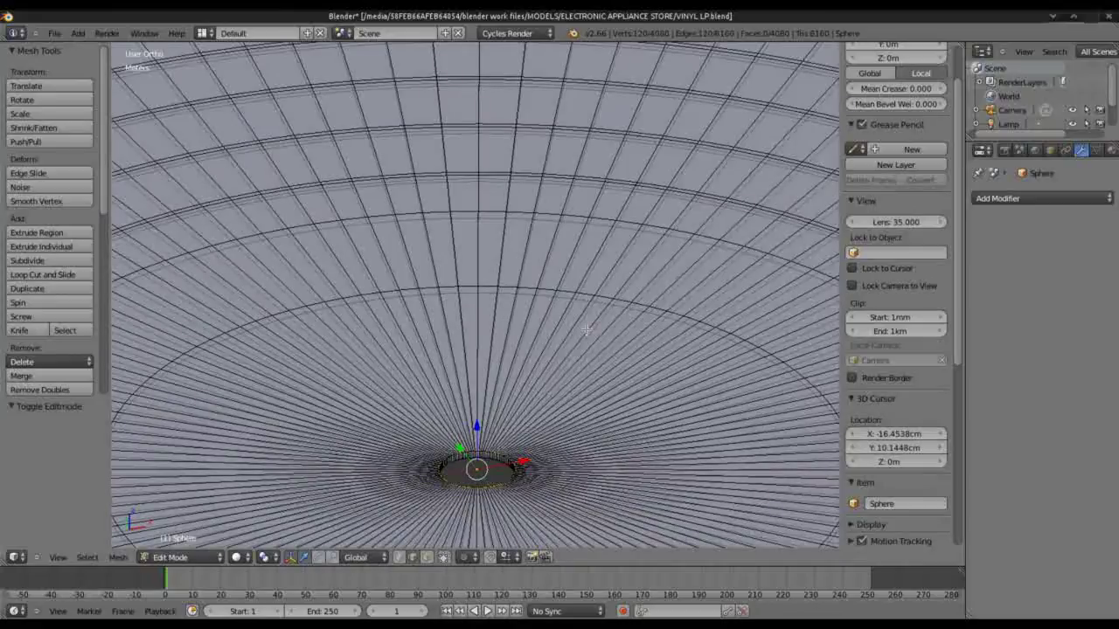
pyautogui.press('z')
pyautogui.press('Tab')
pyautogui.scroll(-3, 546, 420)
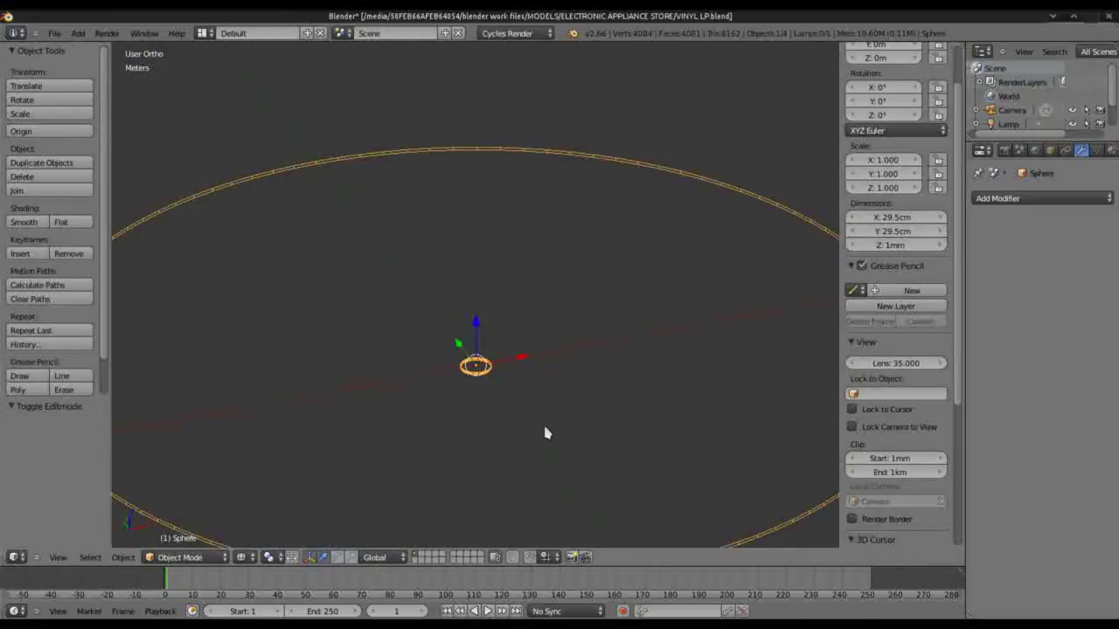
pyautogui.press('z')
pyautogui.scroll(4, 525, 402)
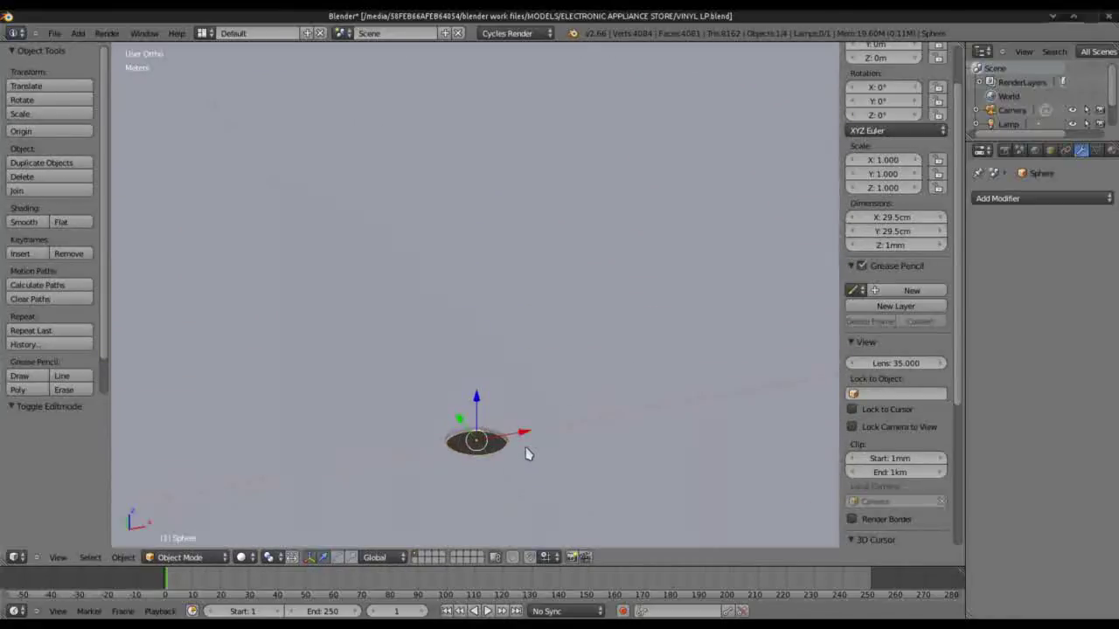
# Step: Examine the centre hole up close and the whole disc through the camera, and open the camera's lens settings
pyautogui.scroll(-1, 526, 448)
pyautogui.scroll(3, 525, 449)
pyautogui.keyDown('shift'); pyautogui.moveTo(525, 484); pyautogui.dragTo(557, 233, button='middle'); pyautogui.keyUp('shift')
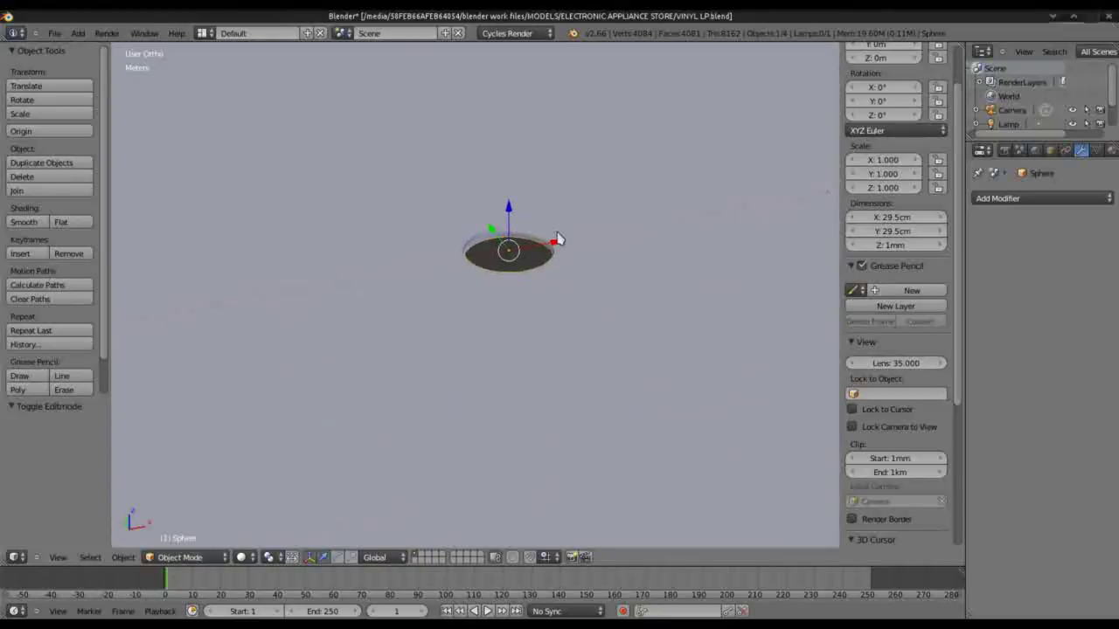
pyautogui.scroll(1, 551, 231)
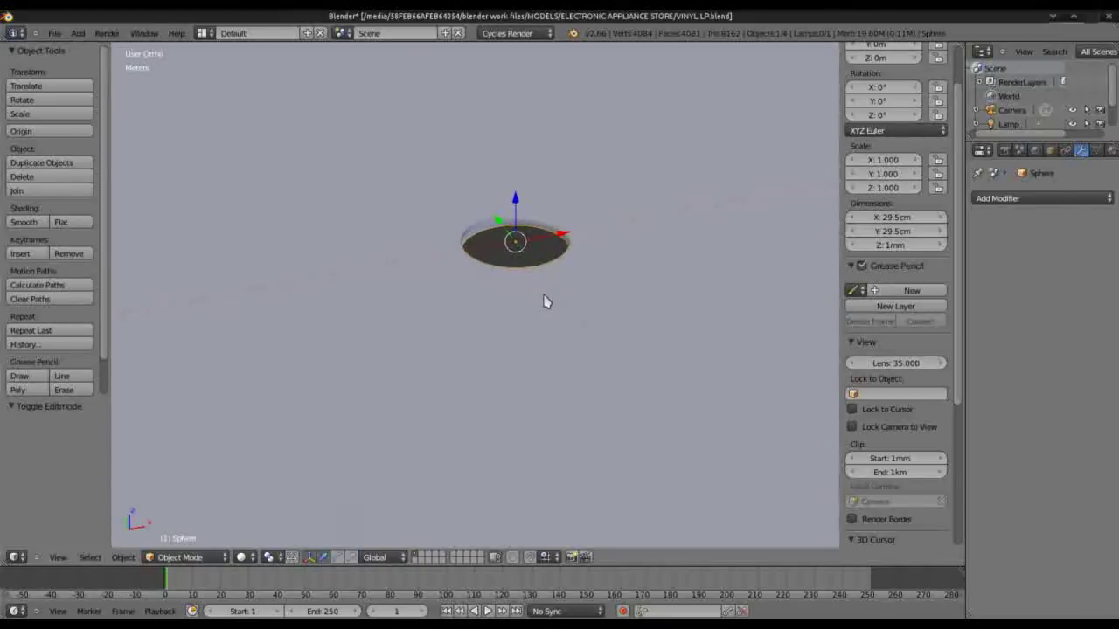
pyautogui.scroll(-3, 547, 300)
pyautogui.press('KP_0')
pyautogui.rightClick(658, 269)
pyautogui.click(1081, 152)
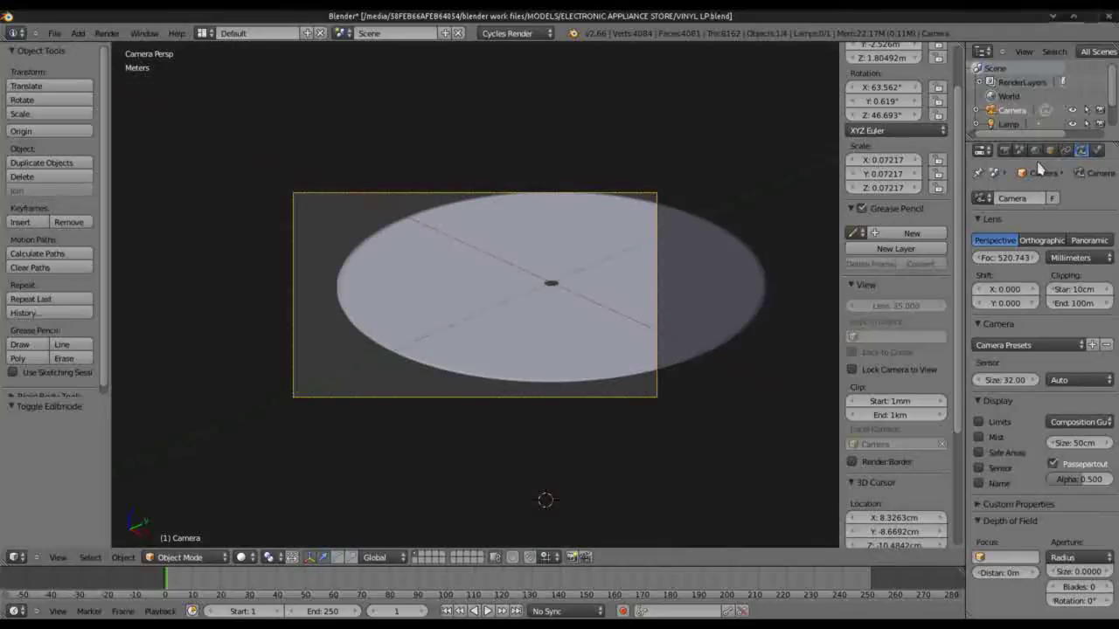
# Step: Create a new material named vinyl on the disc and darken its Diffuse BSDF colour to near black
pyautogui.rightClick(758, 320)
pyautogui.click(1111, 150)
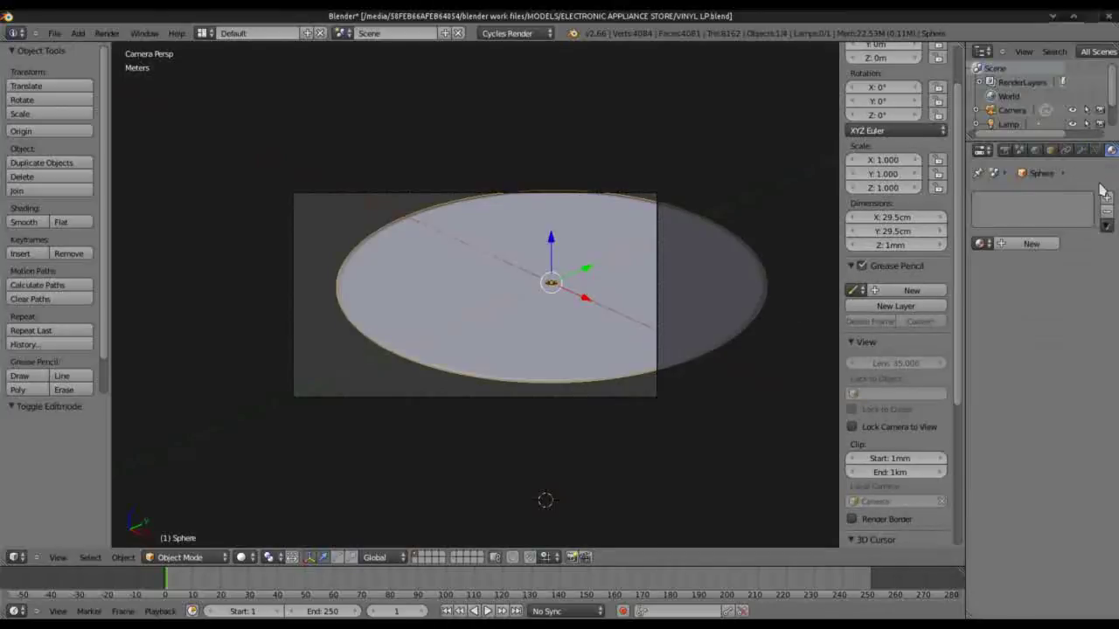
pyautogui.click(1036, 244)
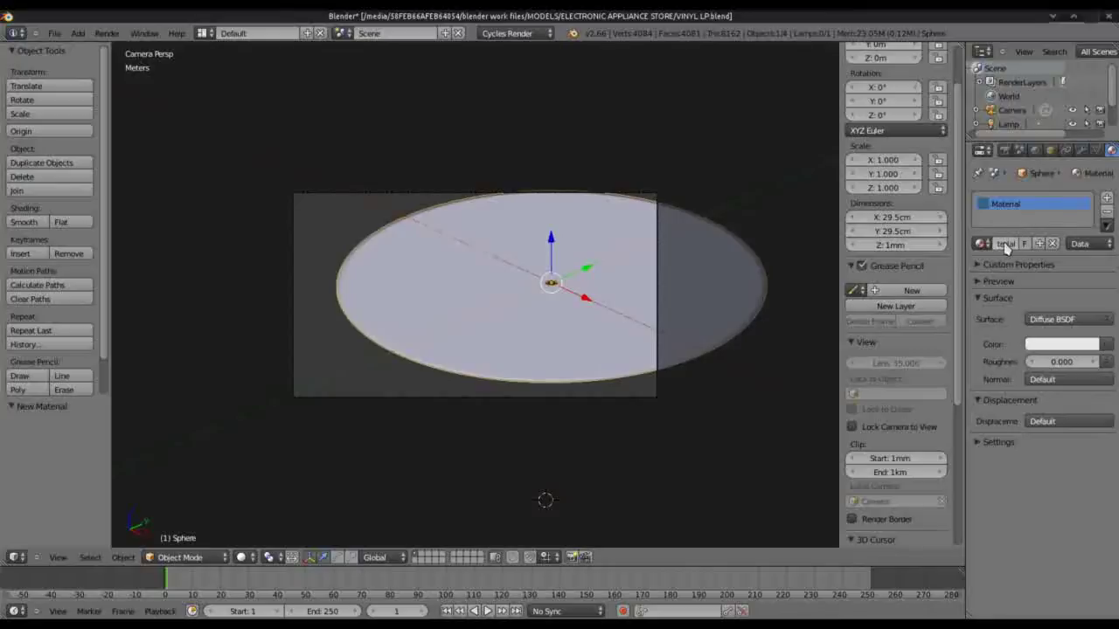
pyautogui.click(1002, 243)
pyautogui.press('Return')
pyautogui.click(1091, 349)
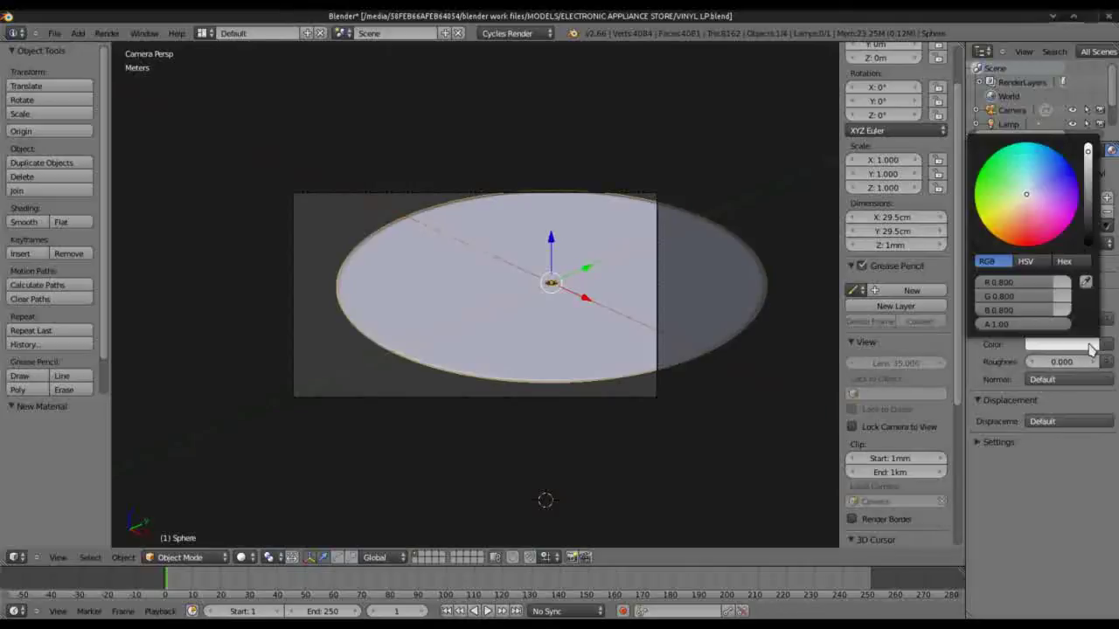
pyautogui.click(1090, 236)
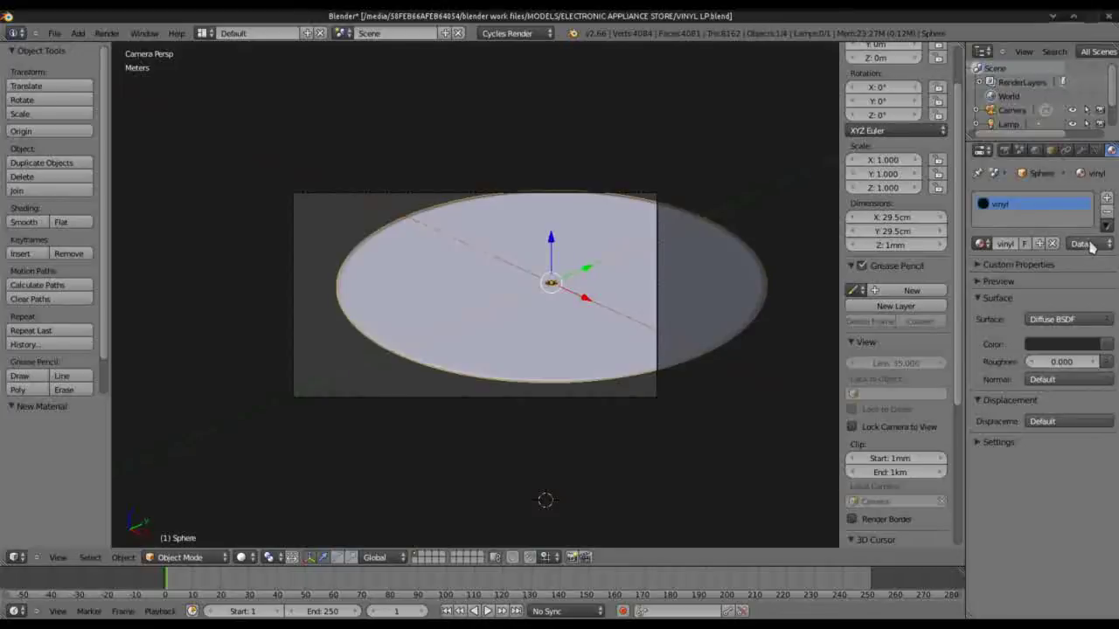
# Step: Show the disc in rendered shading and lighten the vinyl material's diffuse colour to a dark grey of about 0.163
pyautogui.click(247, 557)
pyautogui.click(258, 467)
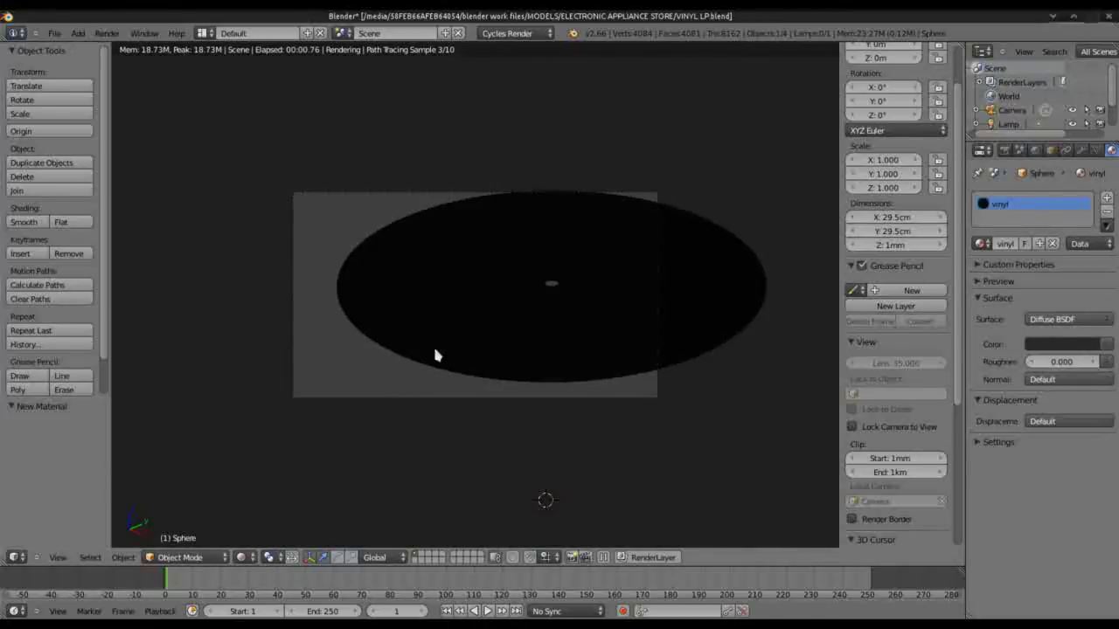
pyautogui.scroll(-10, 435, 353)
pyautogui.scroll(8, 437, 359)
pyautogui.scroll(2, 437, 359)
pyautogui.click(1072, 344)
pyautogui.moveTo(1090, 236); pyautogui.dragTo(1093, 205)
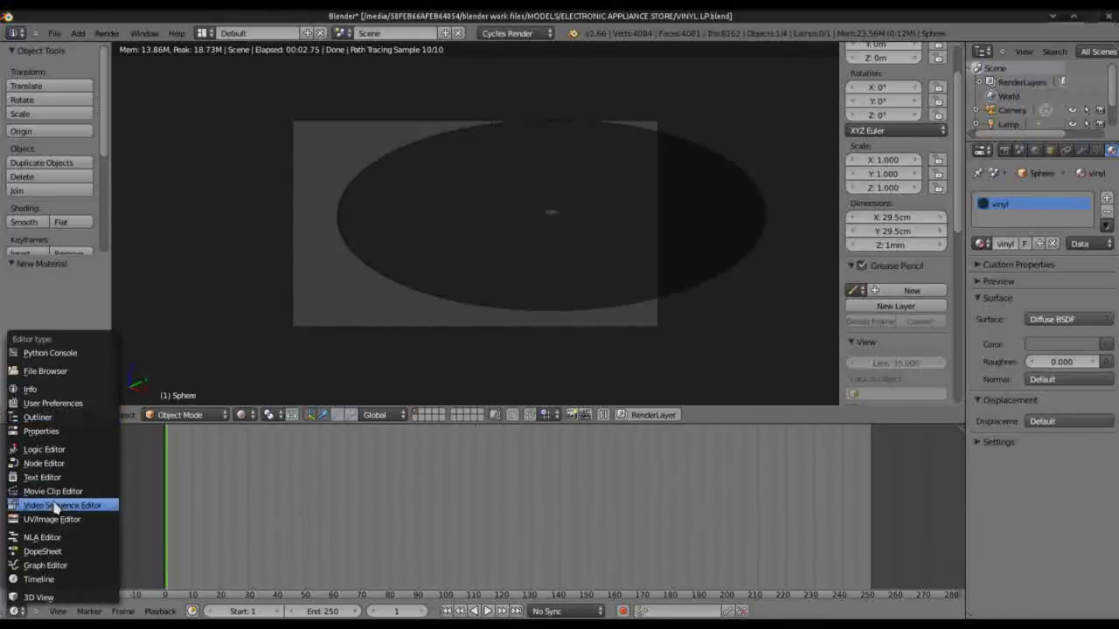
# Step: Show the vinyl material in an enlarged Node Editor and spread the Diffuse BSDF and Material Output nodes apart
pyautogui.click(48, 464)
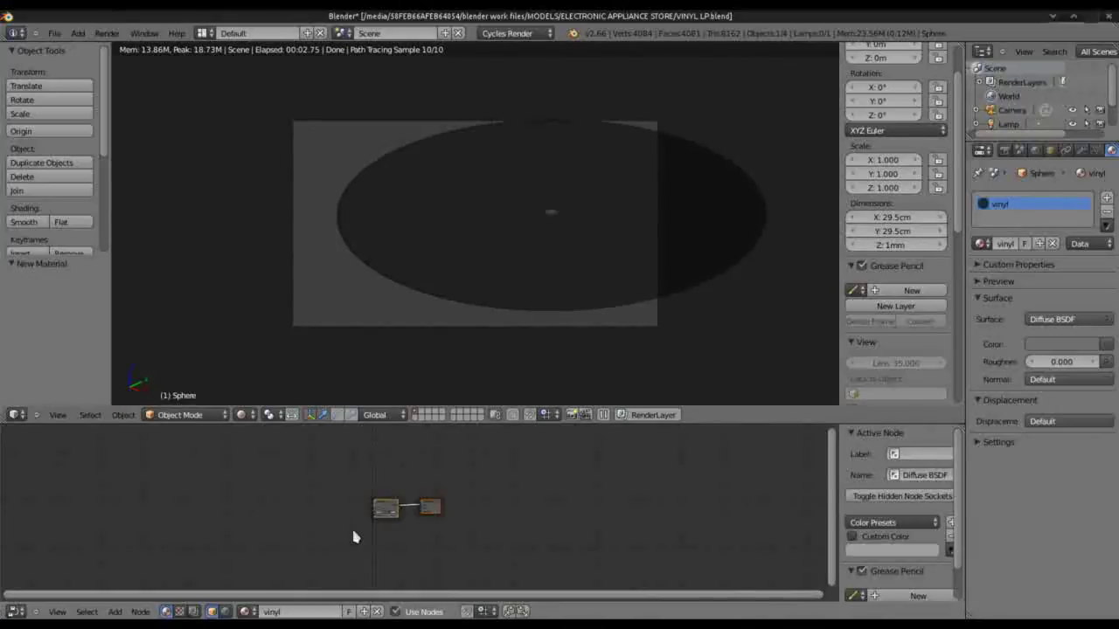
pyautogui.press('Home')
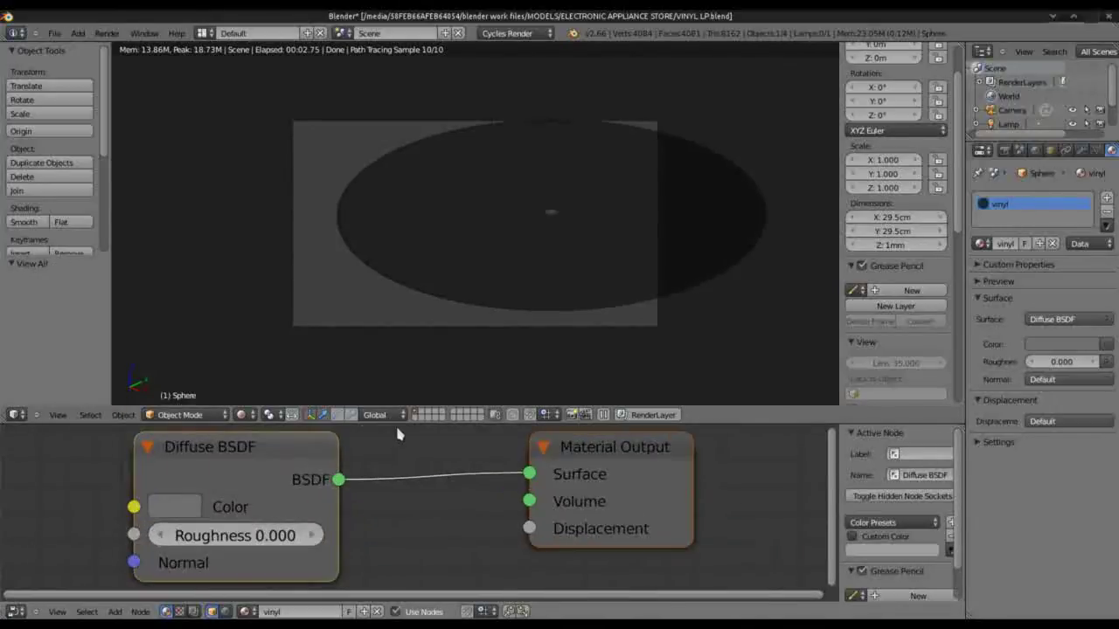
pyautogui.moveTo(397, 427); pyautogui.dragTo(404, 341)
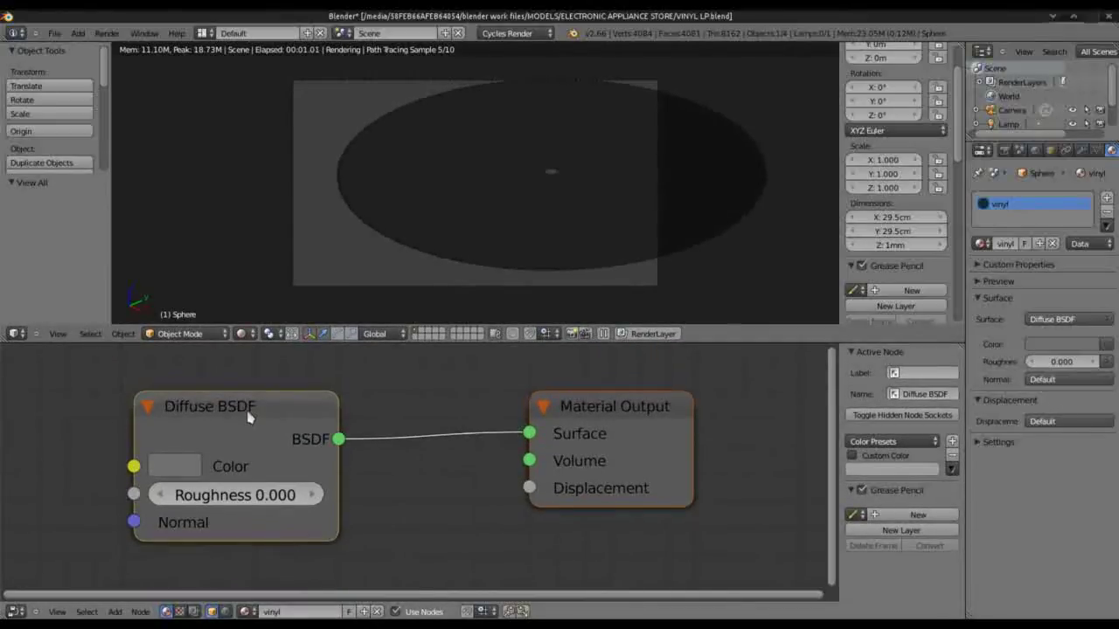
pyautogui.moveTo(242, 407); pyautogui.dragTo(197, 388)
pyautogui.moveTo(603, 407); pyautogui.dragTo(638, 382)
pyautogui.moveTo(174, 401); pyautogui.dragTo(168, 387)
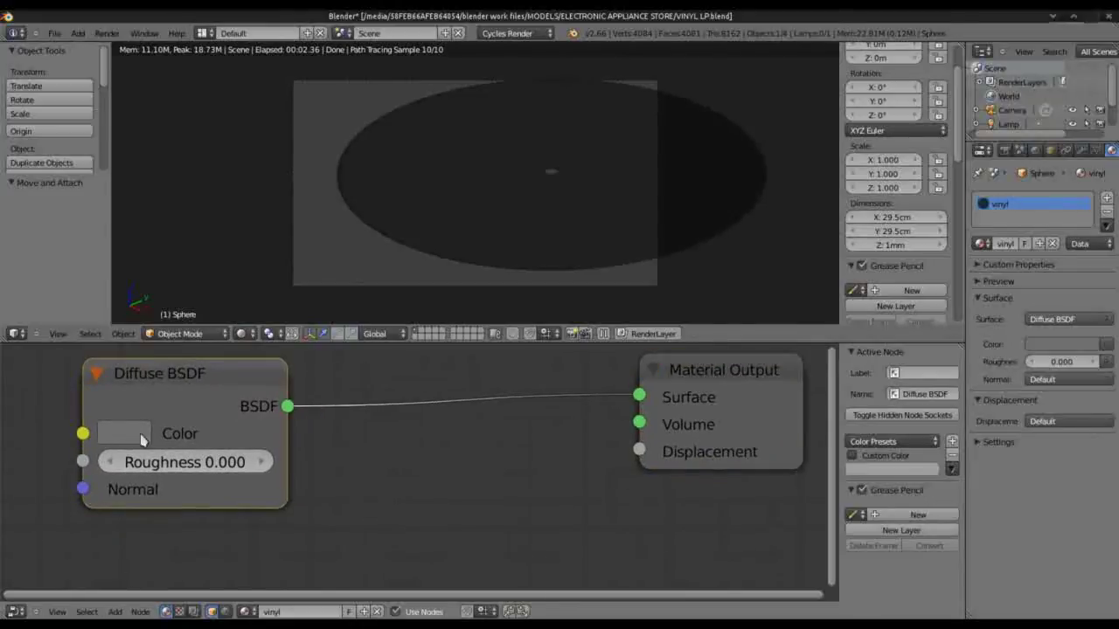
pyautogui.scroll(-3, 406, 467)
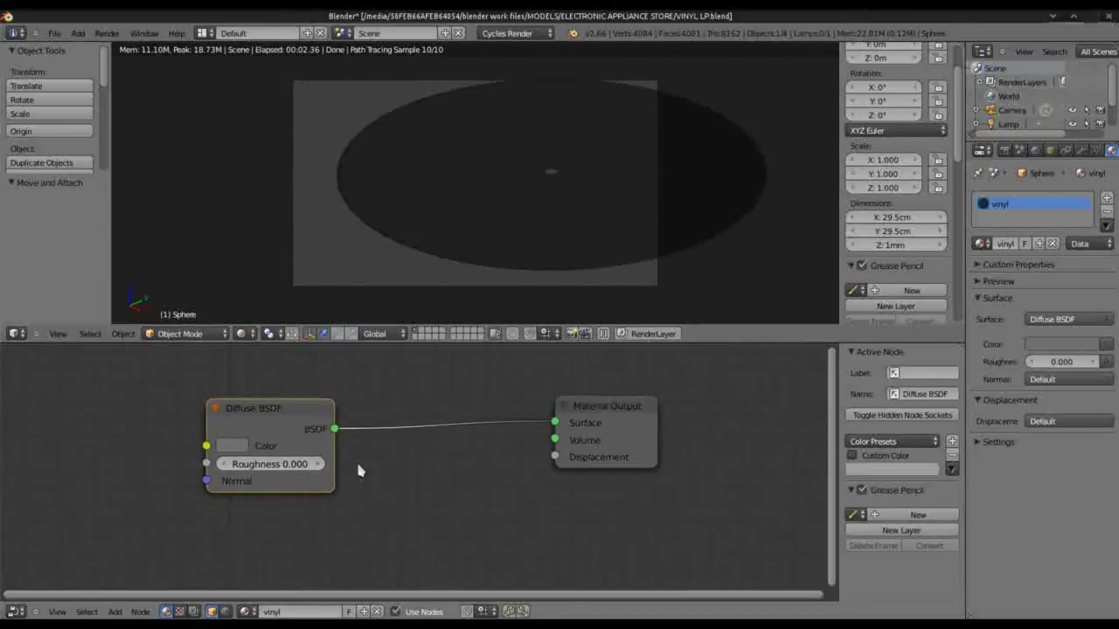
pyautogui.moveTo(282, 415); pyautogui.dragTo(401, 378)
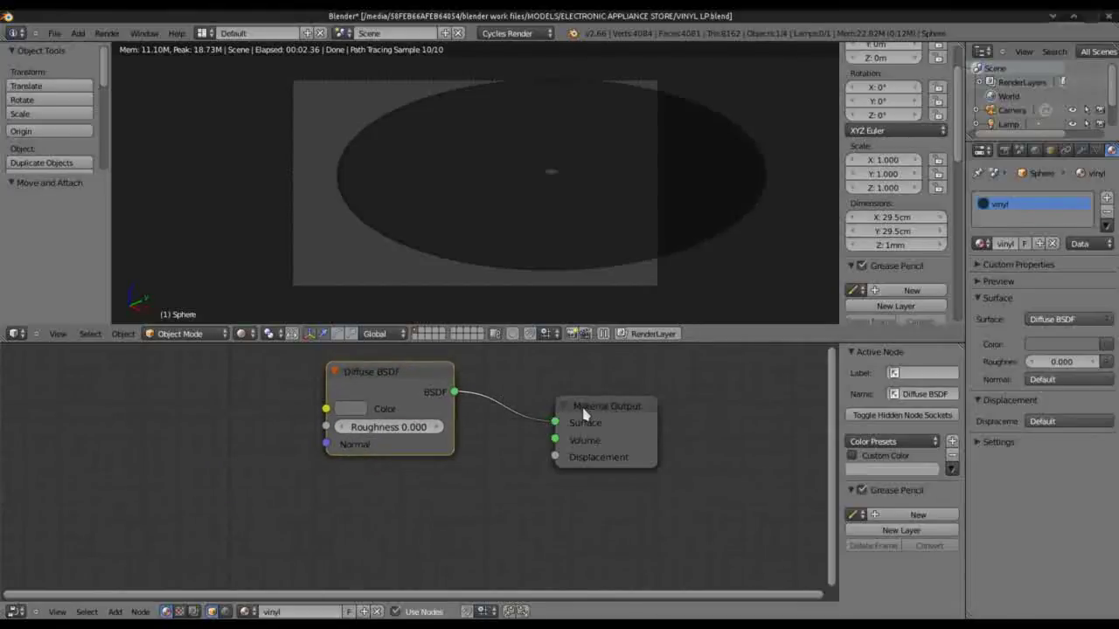
pyautogui.moveTo(585, 410); pyautogui.dragTo(631, 387)
# Step: Insert a Mix Shader node between Diffuse BSDF and Material Output and space the three nodes apart
pyautogui.hotkey('shift', 'a')
pyautogui.moveTo(365, 516)
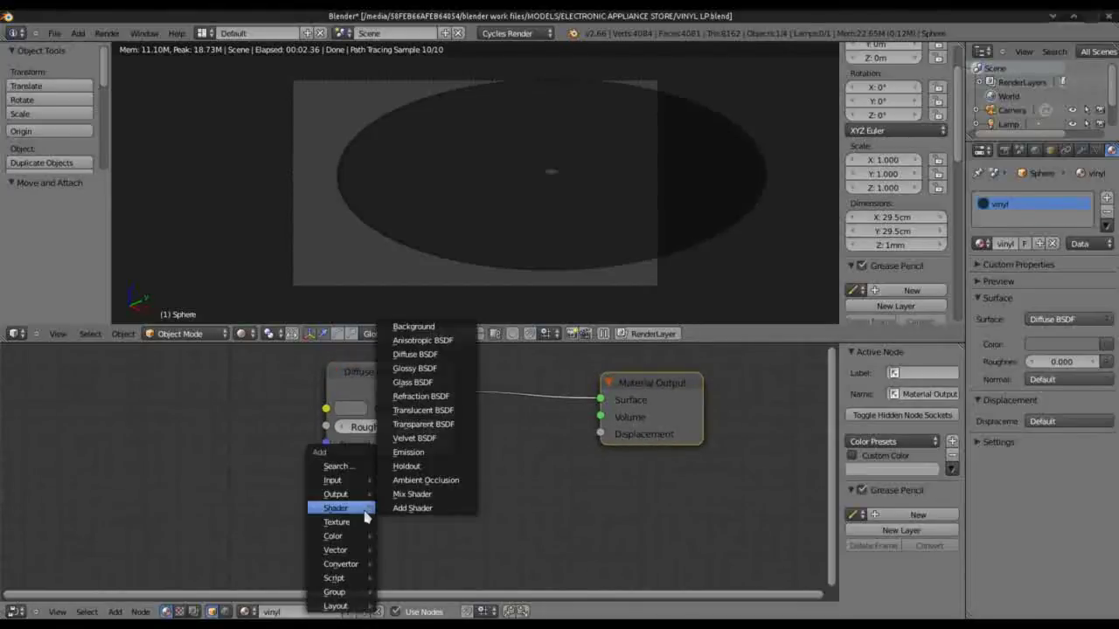
pyautogui.click(411, 494)
pyautogui.click(438, 376)
pyautogui.moveTo(414, 379); pyautogui.dragTo(335, 375)
pyautogui.moveTo(635, 383); pyautogui.dragTo(726, 361)
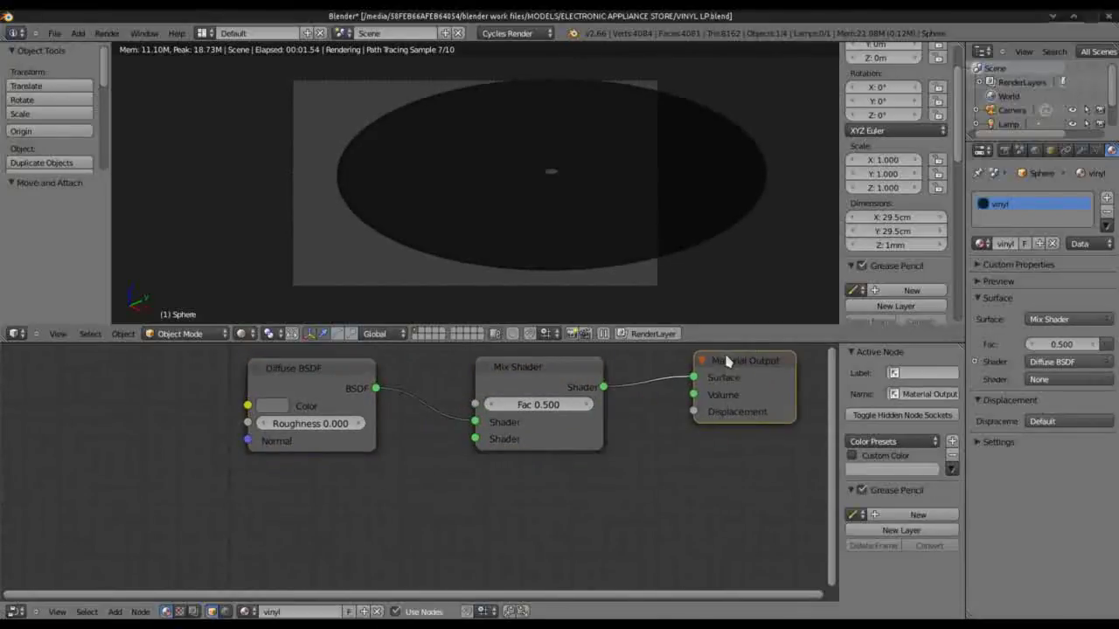
pyautogui.press('g')
pyautogui.click(324, 525)
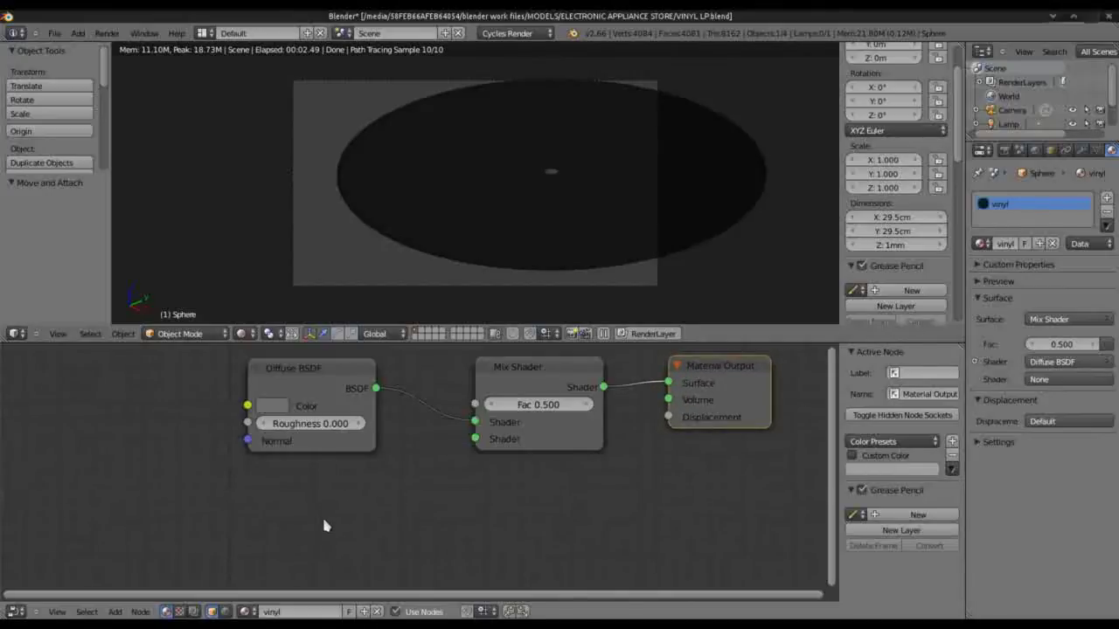
# Step: Add a Glossy BSDF node below the Diffuse BSDF and connect it to the Mix Shader's second shader input
pyautogui.hotkey('shift', 'a')
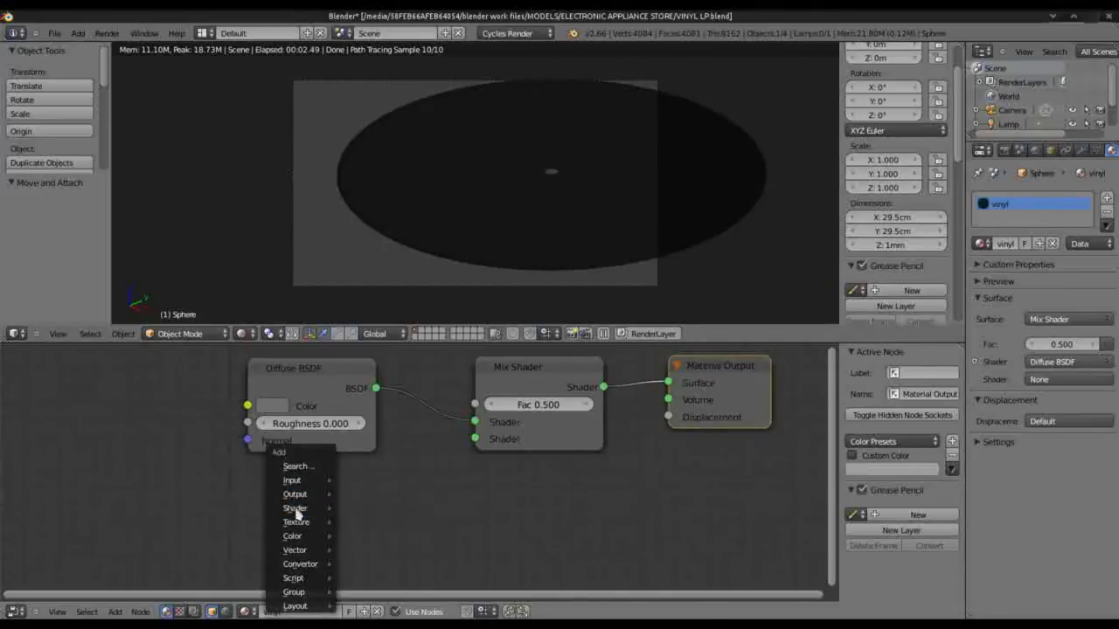
pyautogui.moveTo(296, 511)
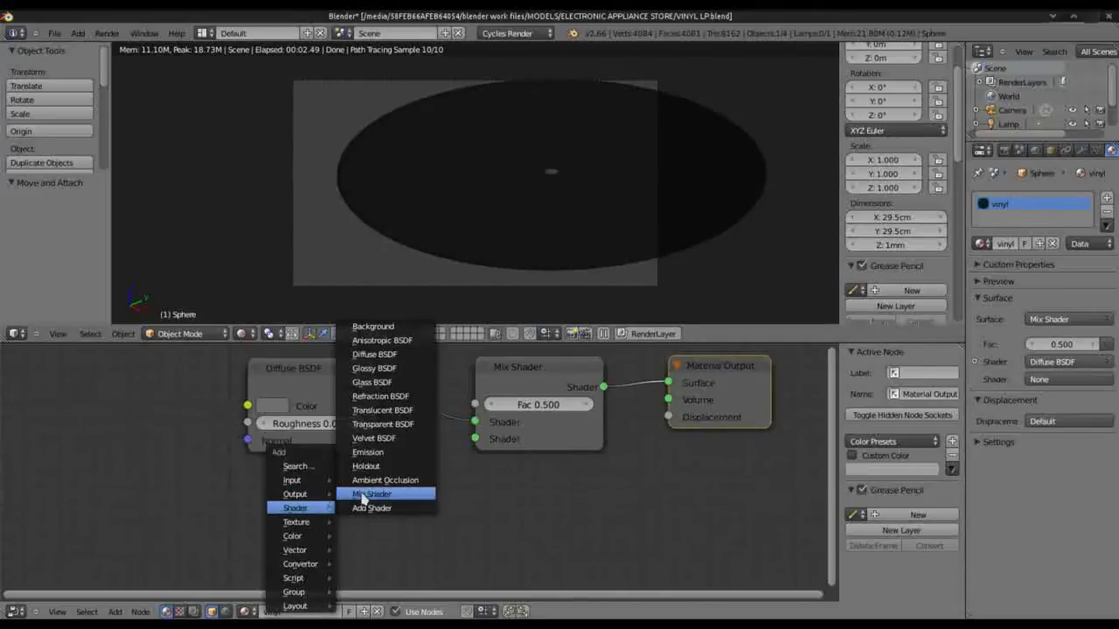
pyautogui.click(373, 375)
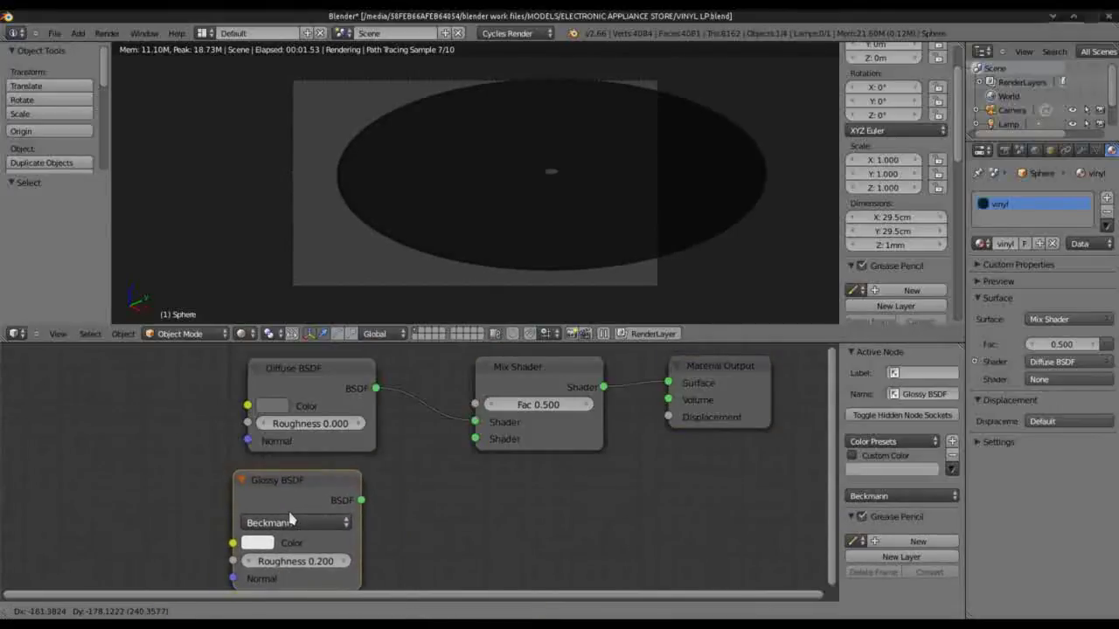
pyautogui.click(290, 519)
pyautogui.moveTo(361, 500); pyautogui.dragTo(475, 439)
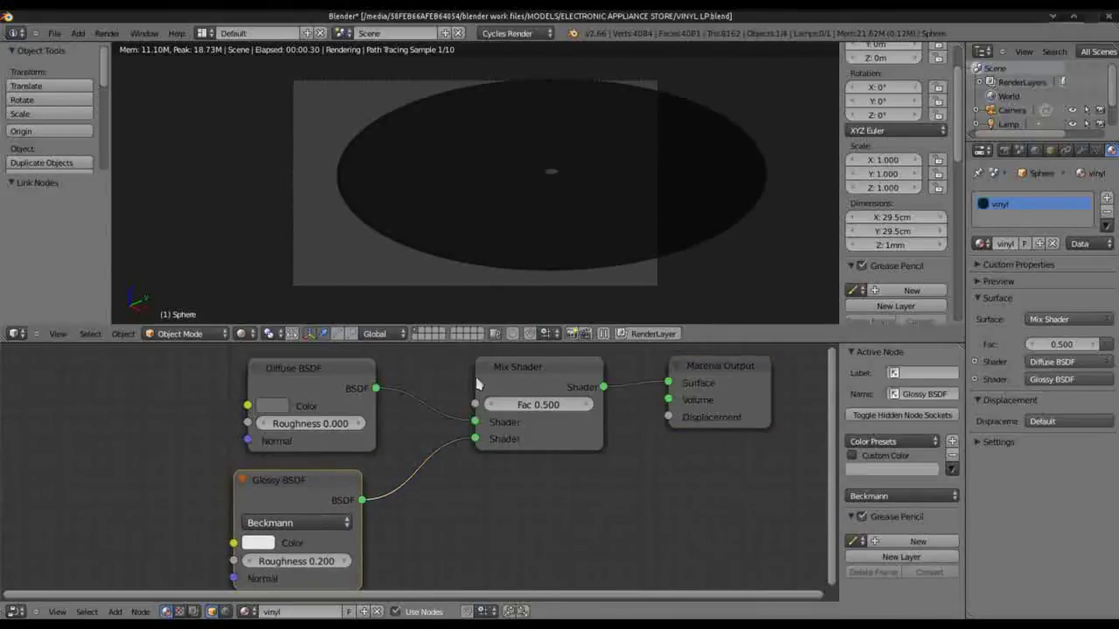
# Step: Darken the Diffuse BSDF colour to near black and the Glossy BSDF colour to a grey of about 0.179
pyautogui.click(293, 404)
pyautogui.click(280, 411)
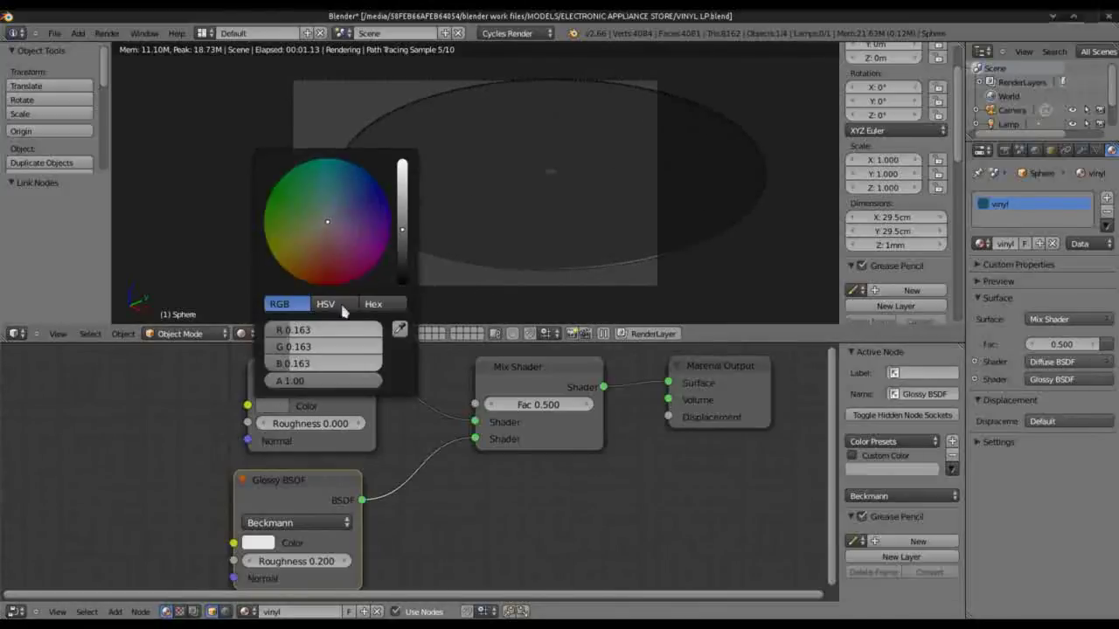
pyautogui.moveTo(401, 234); pyautogui.dragTo(398, 280)
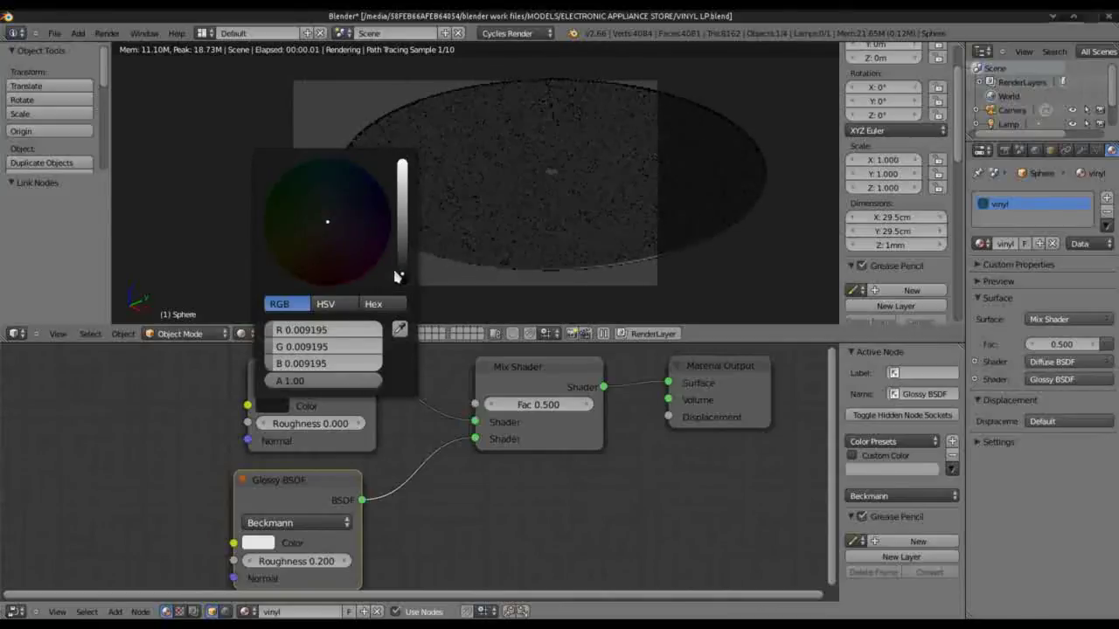
pyautogui.moveTo(315, 483); pyautogui.dragTo(337, 477)
pyautogui.click(288, 538)
pyautogui.moveTo(411, 374)
pyautogui.mouseDown()
pyautogui.moveTo(413, 388)
pyautogui.moveTo(417, 367)
pyautogui.mouseUp()
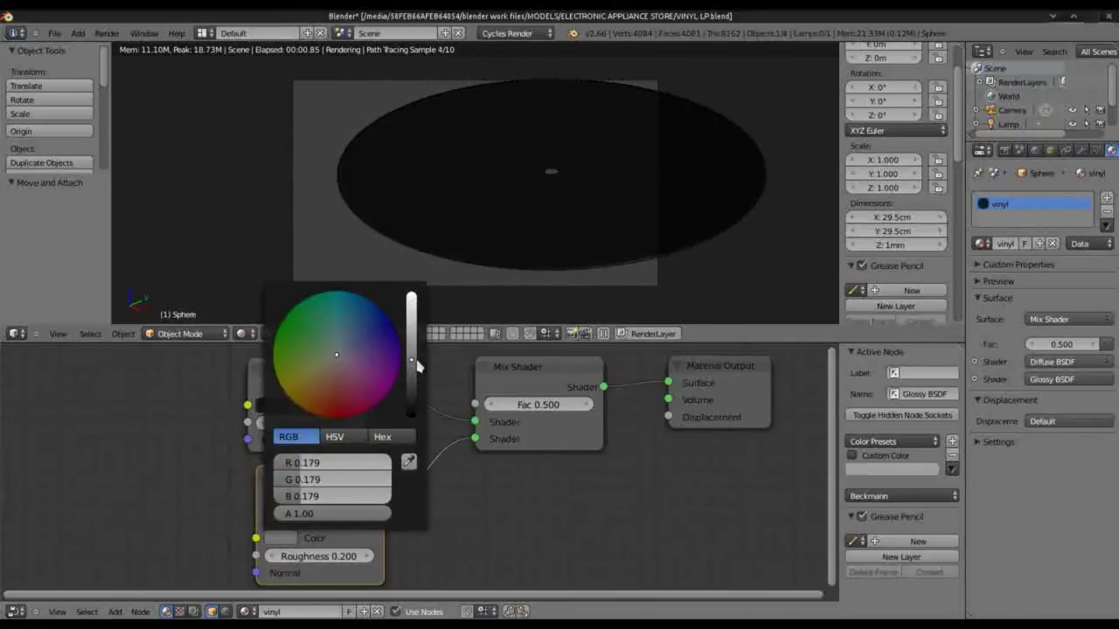
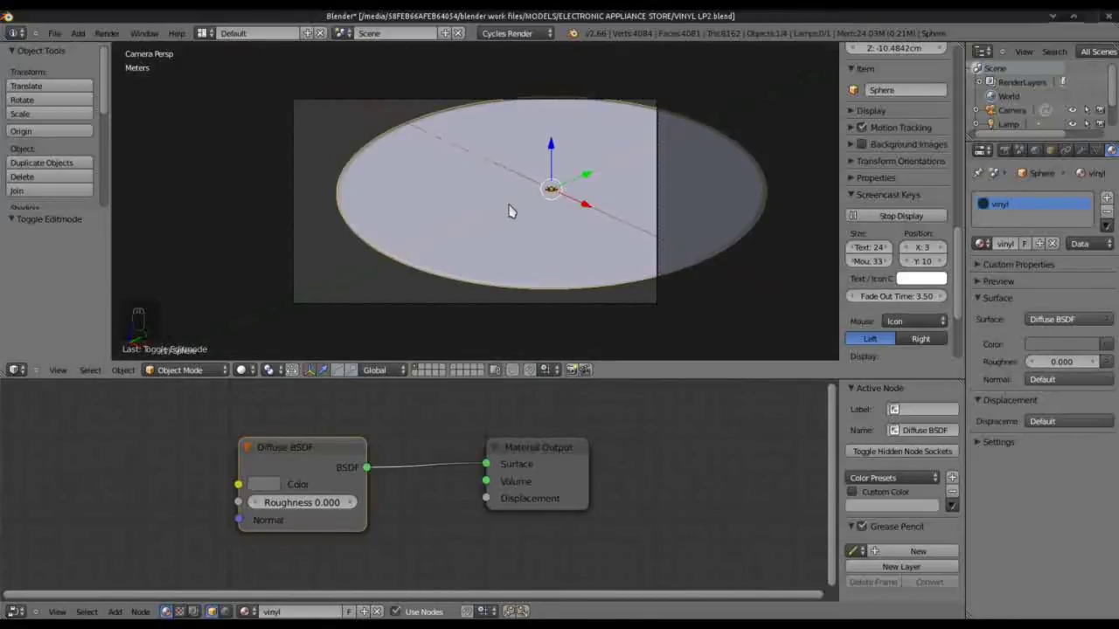
# Step: In Edit Mode from the top view, clear the selection and select the wide face loop of the disc's outermost track
pyautogui.press('KP_7')
pyautogui.press('Tab')
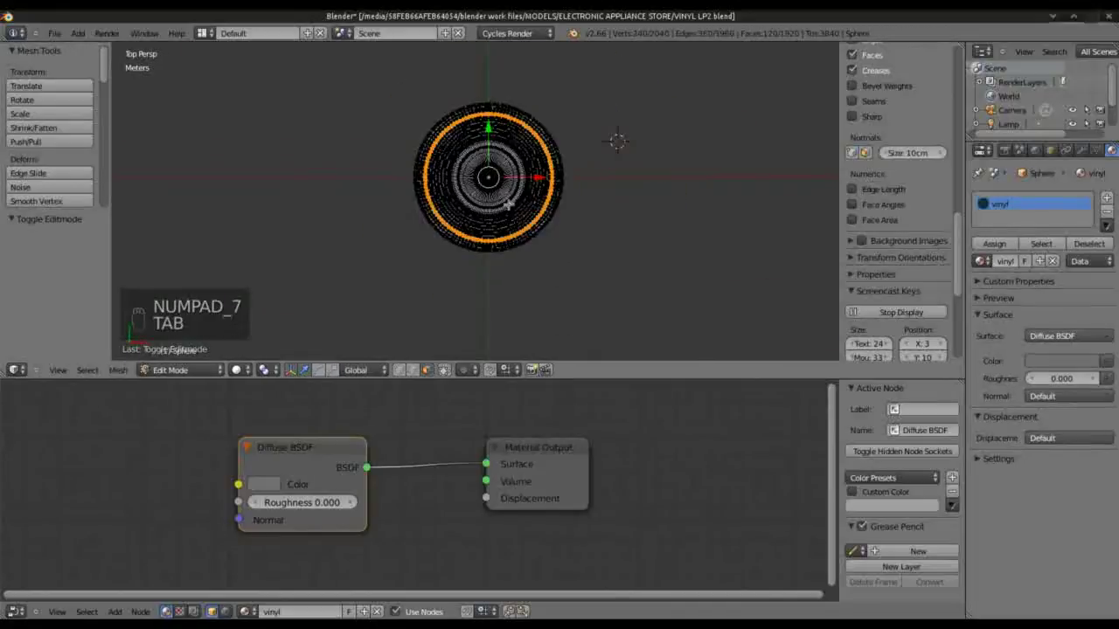
pyautogui.press('a')
pyautogui.press('a')
pyautogui.keyDown('shift'); pyautogui.moveTo(565, 200); pyautogui.dragTo(532, 267, button='middle'); pyautogui.keyUp('shift')
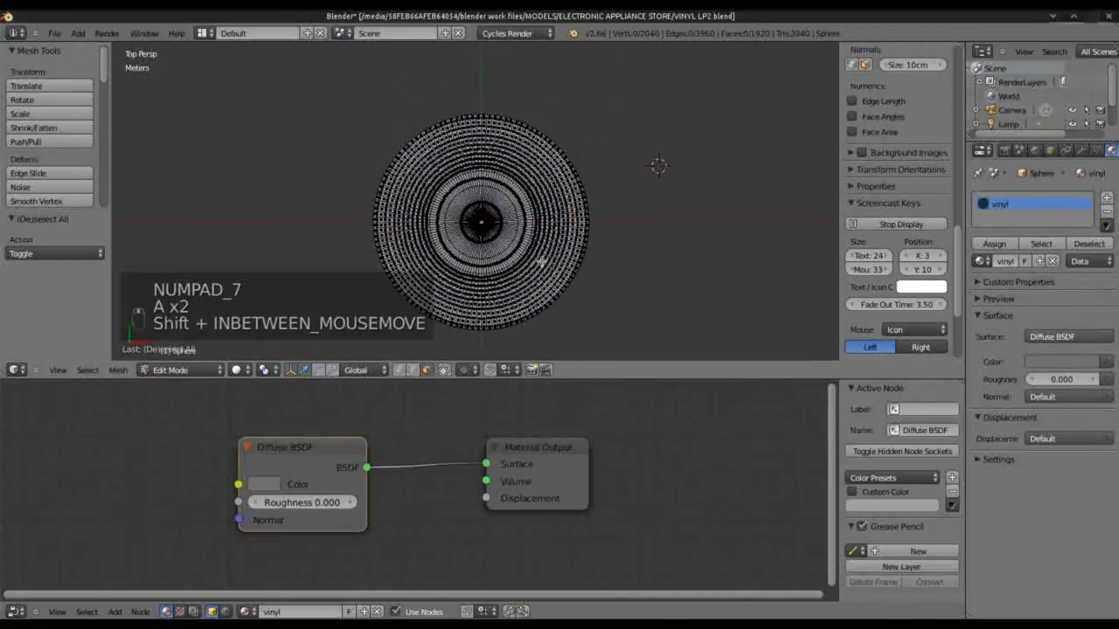
pyautogui.scroll(3, 556, 253)
pyautogui.scroll(-1, 556, 254)
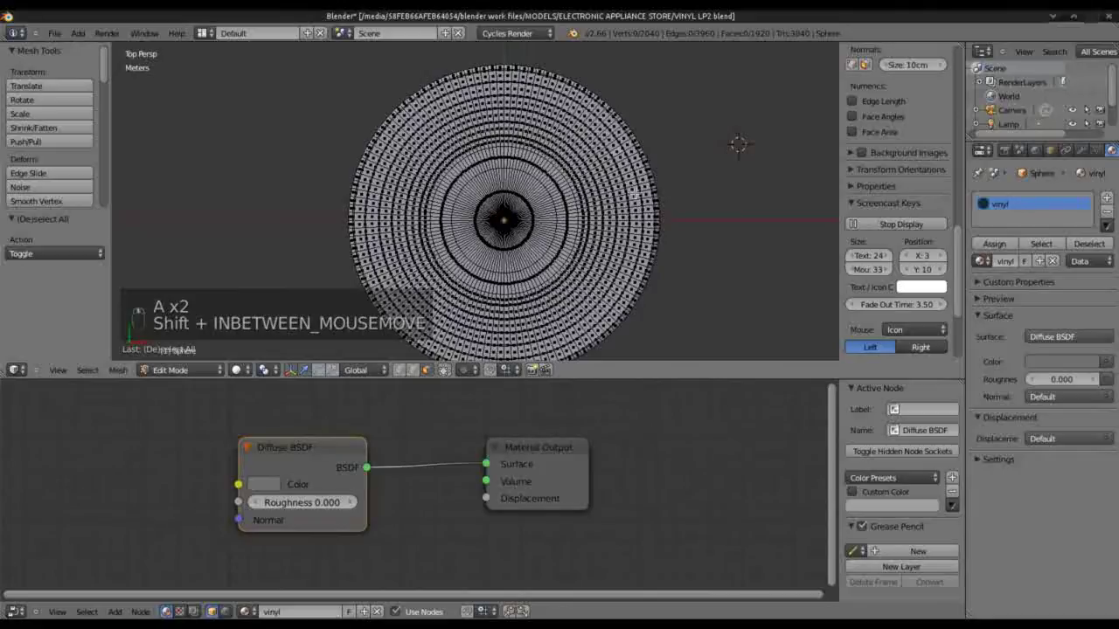
pyautogui.scroll(2, 563, 252)
pyautogui.keyDown('shift'); pyautogui.moveTo(630, 215); pyautogui.dragTo(552, 330, button='middle'); pyautogui.keyUp('shift')
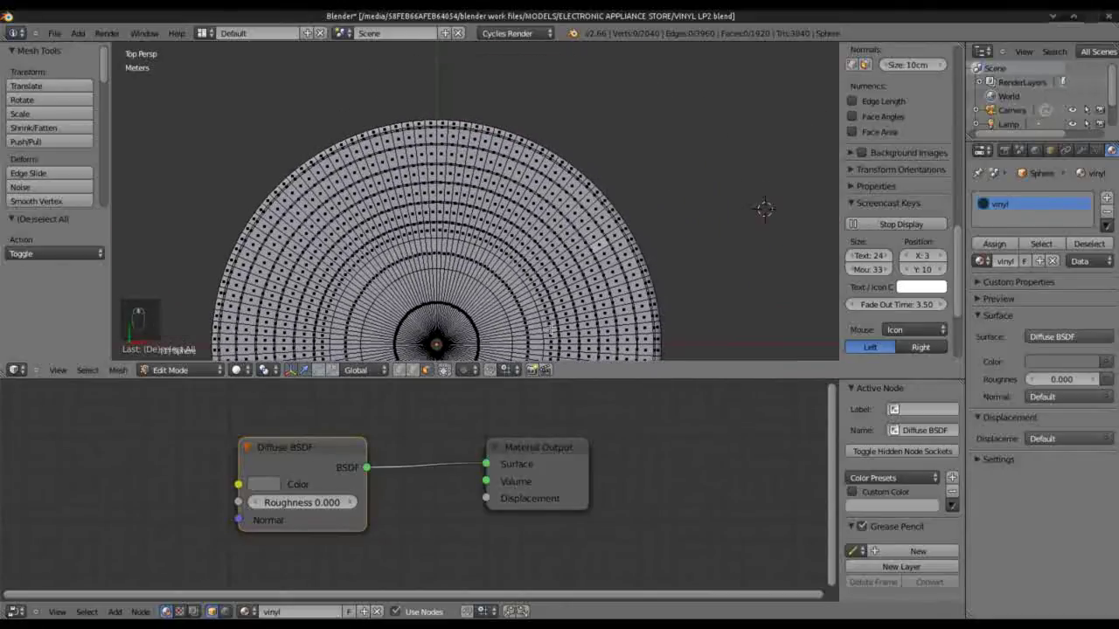
pyautogui.keyDown('shift'); pyautogui.rightClick(601, 216); pyautogui.keyUp('shift')
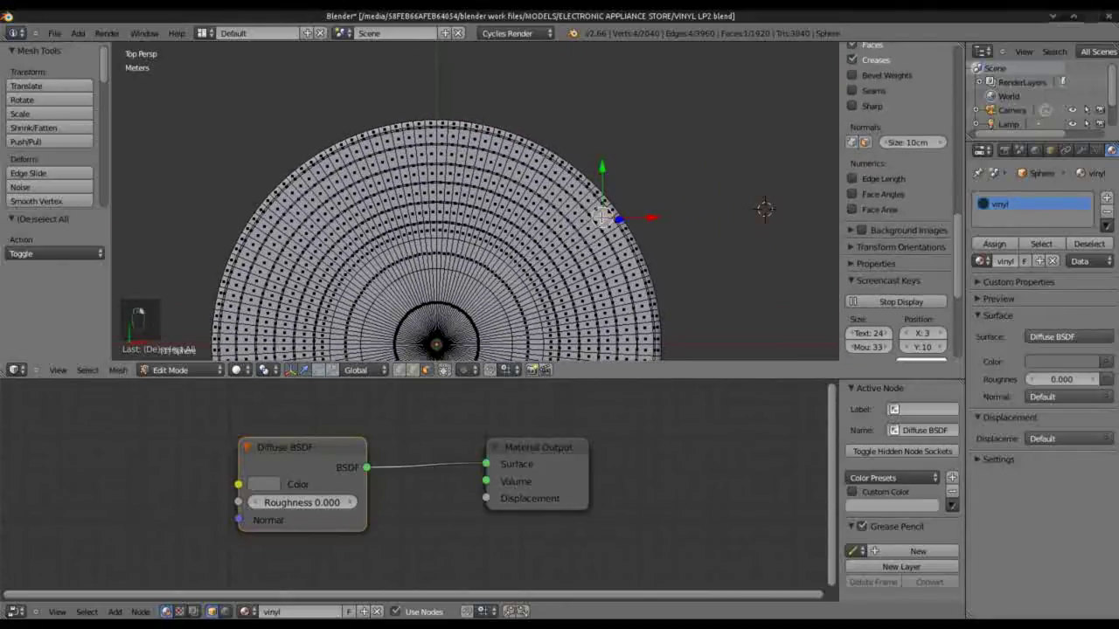
pyautogui.keyDown('alt'); pyautogui.rightClick(596, 210); pyautogui.keyUp('alt')
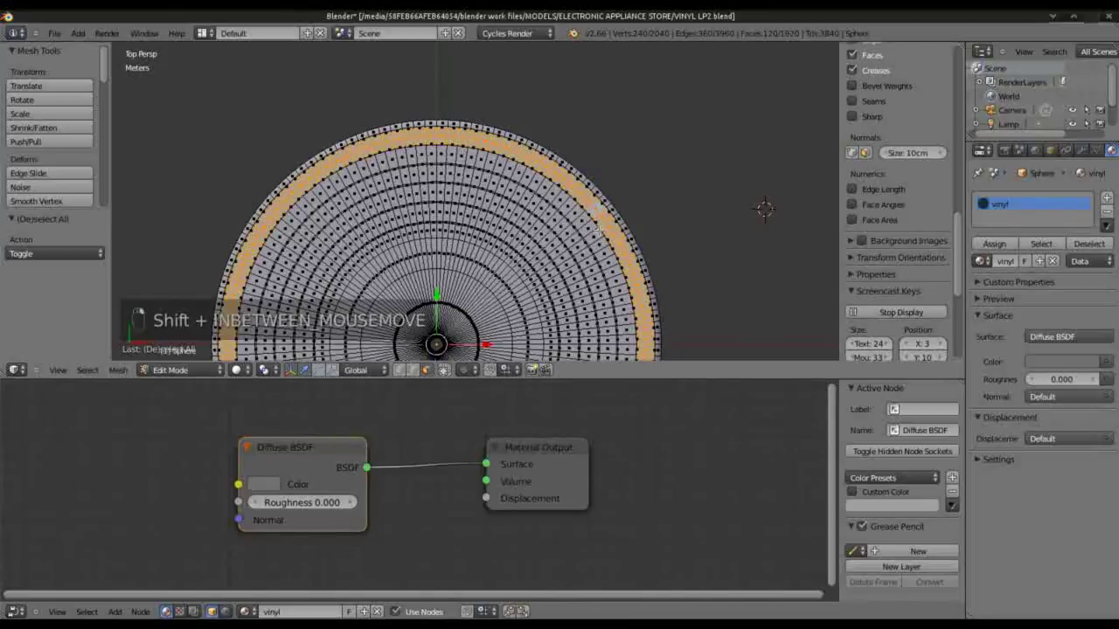
# Step: Add a vertex group named track1 to the disc mesh
pyautogui.click(1097, 151)
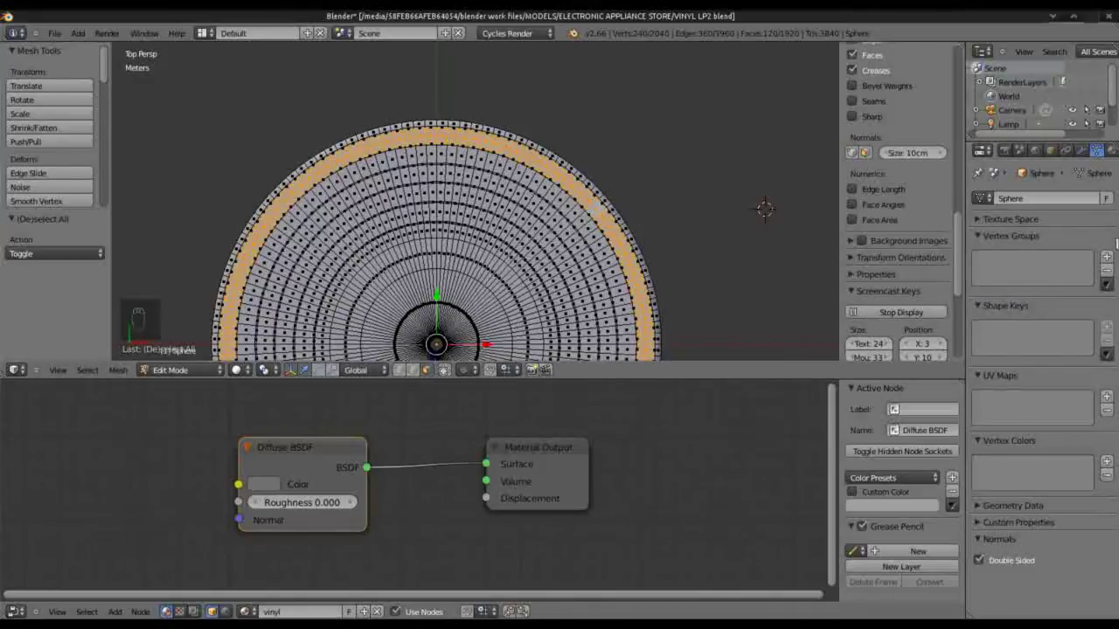
pyautogui.click(1107, 260)
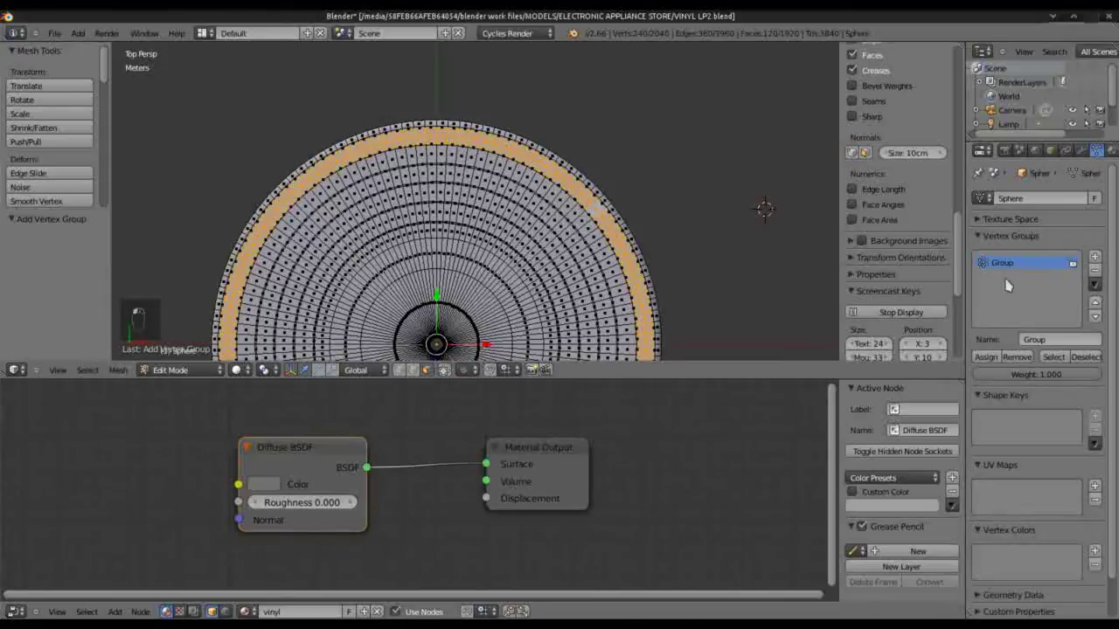
pyautogui.click(1035, 343)
pyautogui.write('v')
pyautogui.write('rack1')
pyautogui.press('Return')
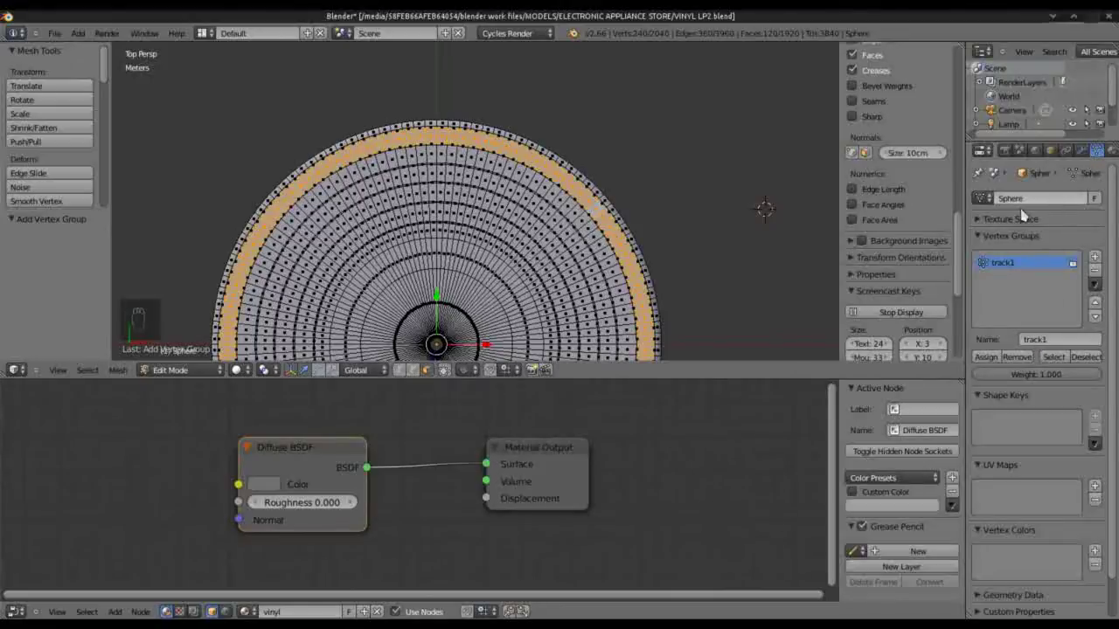
# Step: Assign the outermost loop to track1, check the group by deselecting and reselecting it, and leave its faces deselected
pyautogui.click(1084, 358)
pyautogui.click(1053, 357)
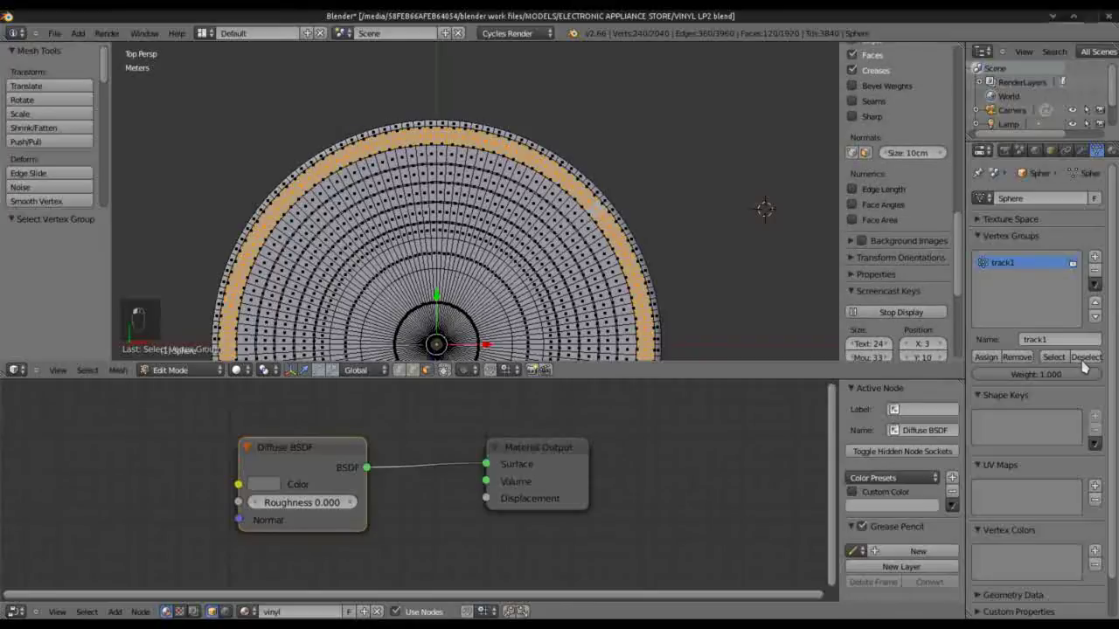
pyautogui.click(1086, 358)
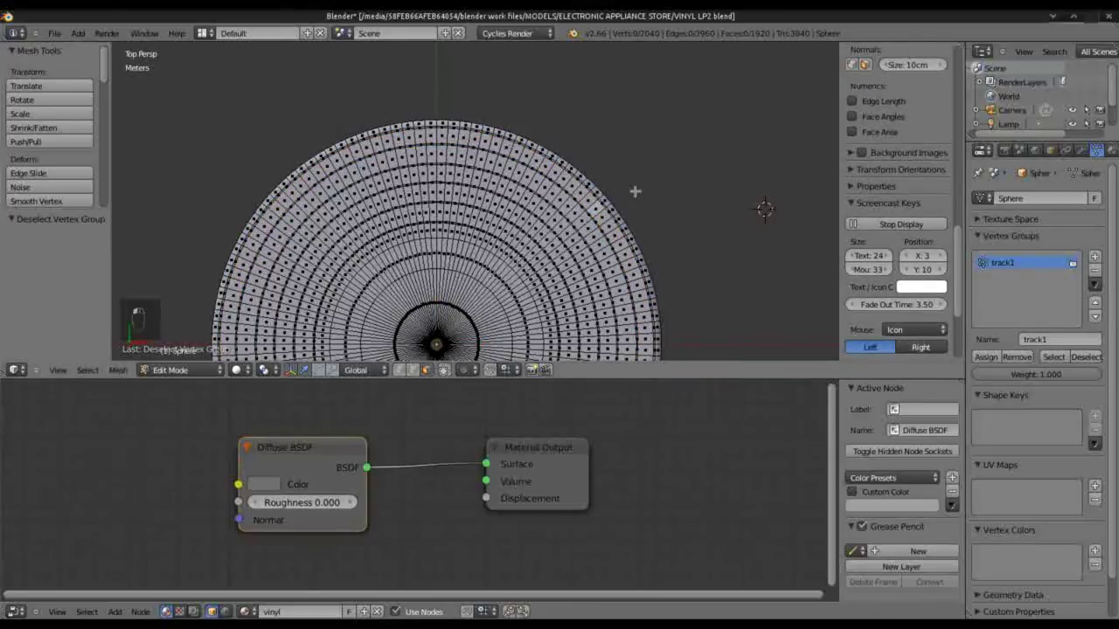
# Step: Select the wide face loop of the second track, counting inward from the disc's rim
pyautogui.rightClick(585, 222)
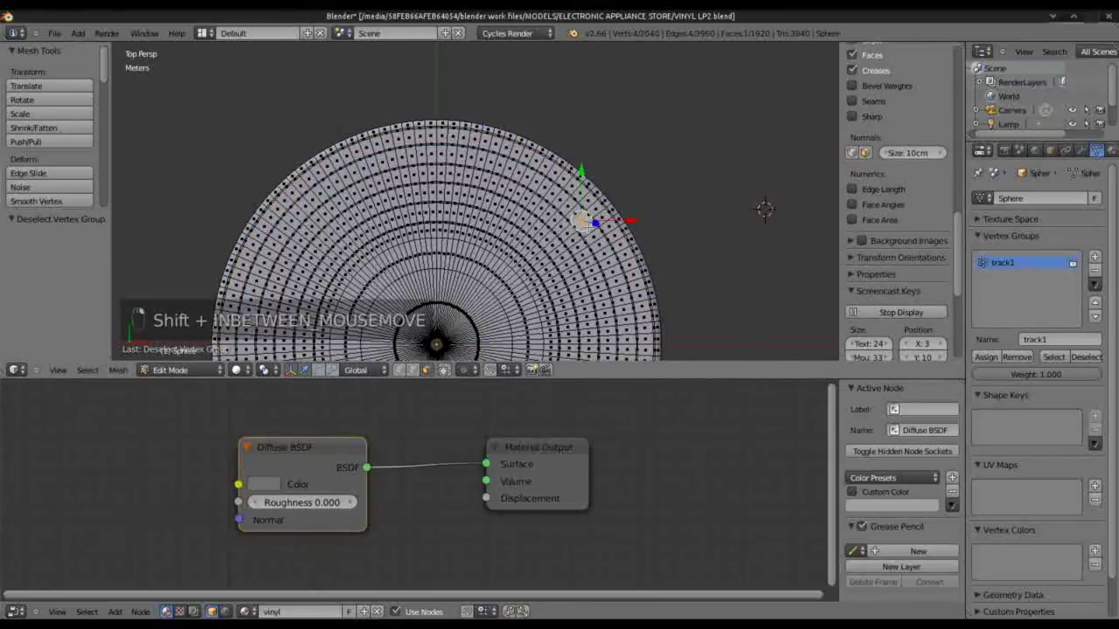
pyautogui.keyDown('alt'); pyautogui.keyDown('shift'); pyautogui.rightClick(588, 228); pyautogui.keyUp('shift'); pyautogui.keyUp('alt')
pyautogui.scroll(4, 600, 214)
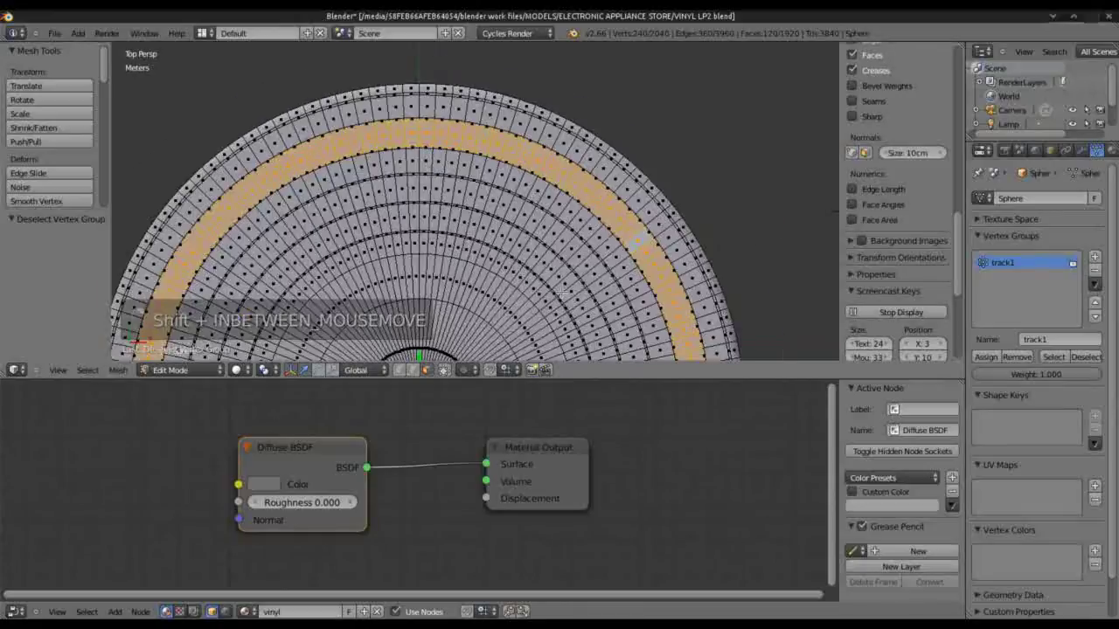
pyautogui.scroll(1, 599, 213)
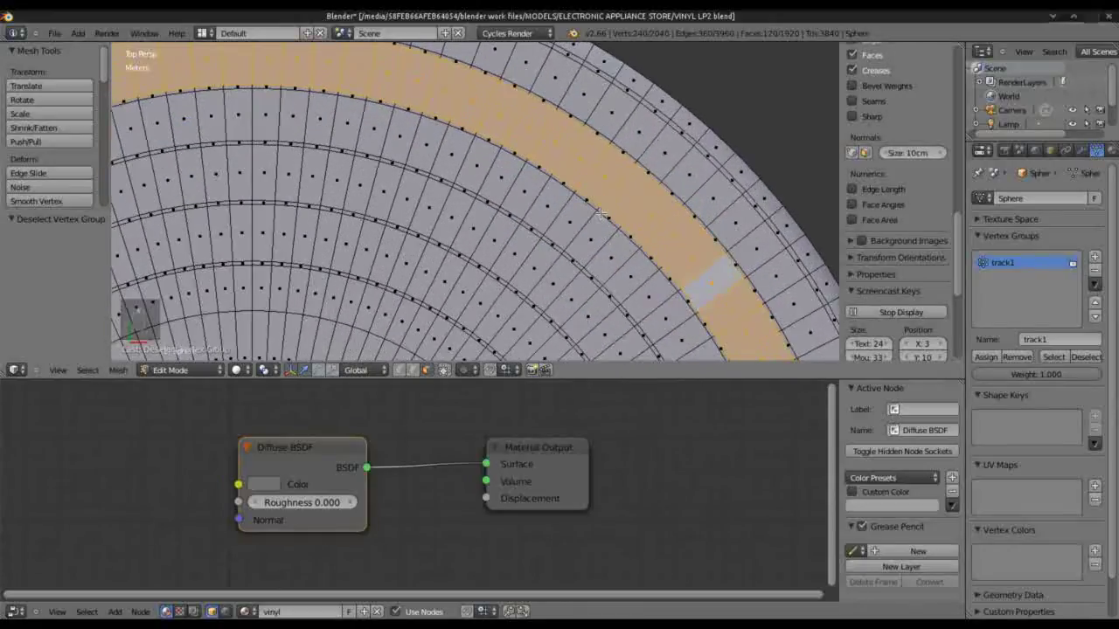
pyautogui.keyDown('shift'); pyautogui.moveTo(624, 202); pyautogui.dragTo(641, 247, button='middle'); pyautogui.keyUp('shift')
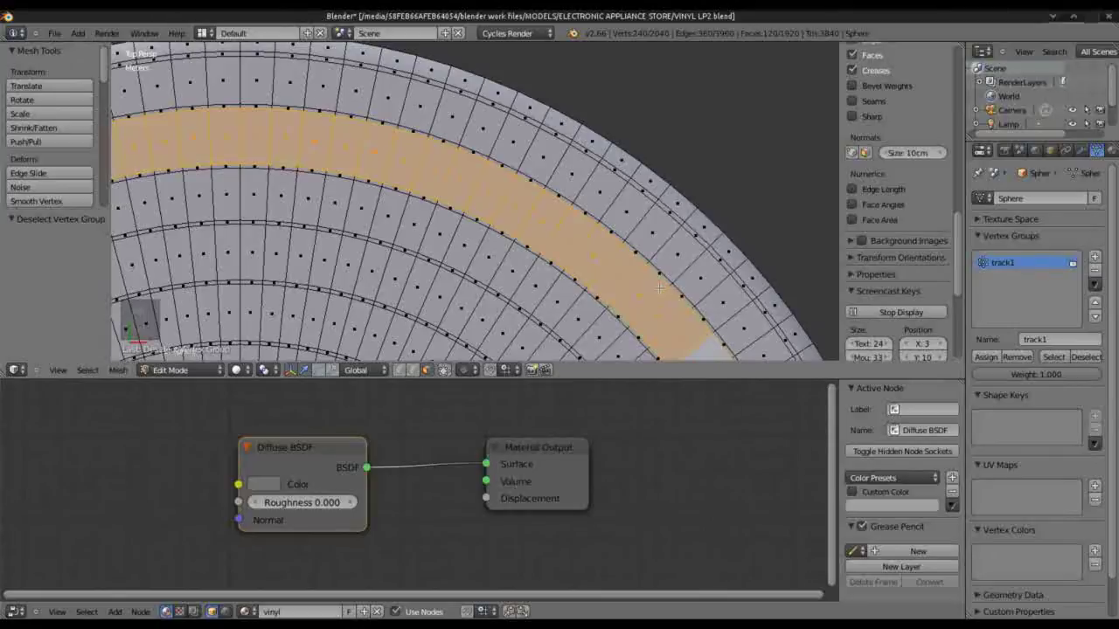
# Step: Assign the selected loop to a new vertex group named track2, check it by reselecting, and leave the loop deselected
pyautogui.click(1095, 256)
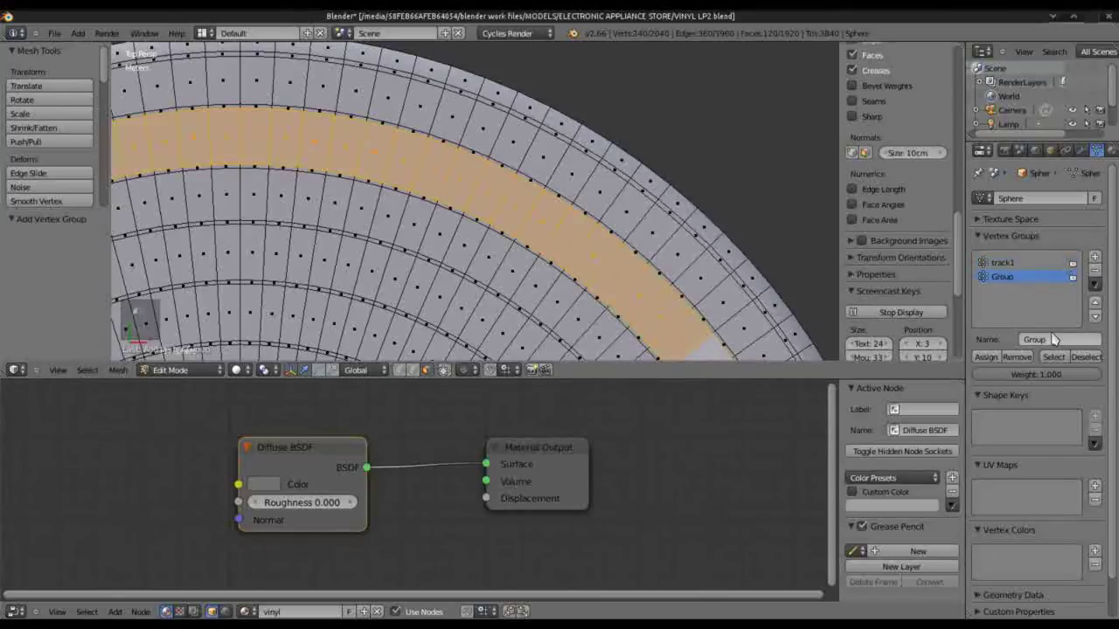
pyautogui.write('trac')
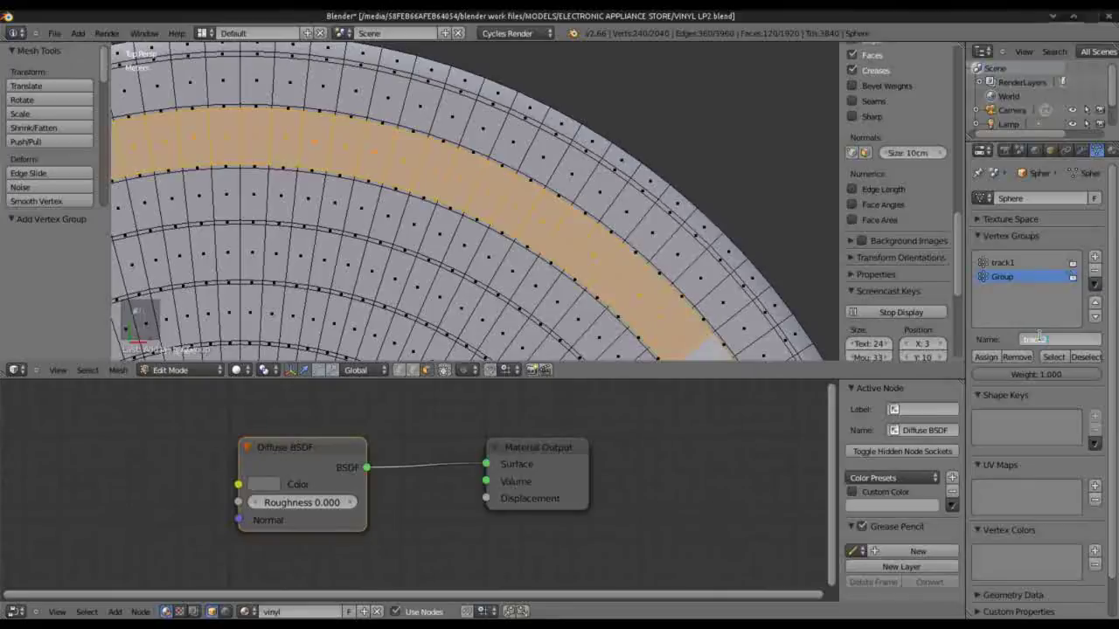
pyautogui.write('k2')
pyautogui.press('Return')
pyautogui.click(1087, 360)
pyautogui.click(1054, 361)
pyautogui.click(1086, 358)
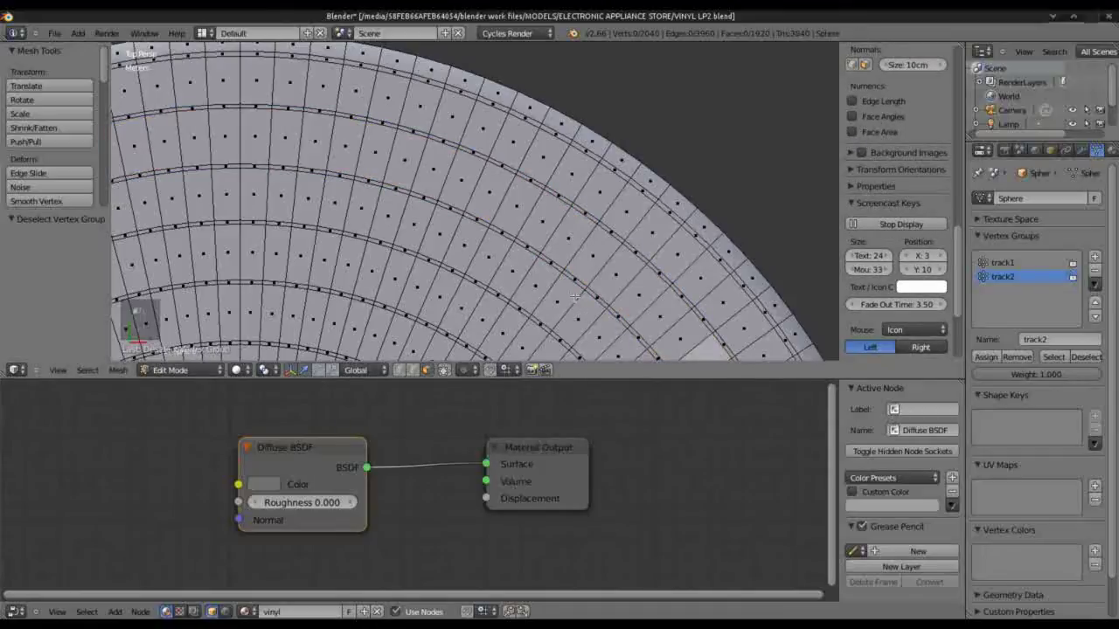
# Step: Select the third track's wide face loop, assign it to a new vertex group named track3, and deselect it after checking
pyautogui.rightClick(558, 300)
pyautogui.keyDown('alt'); pyautogui.keyDown('shift'); pyautogui.rightClick(544, 293); pyautogui.keyUp('shift'); pyautogui.keyUp('alt')
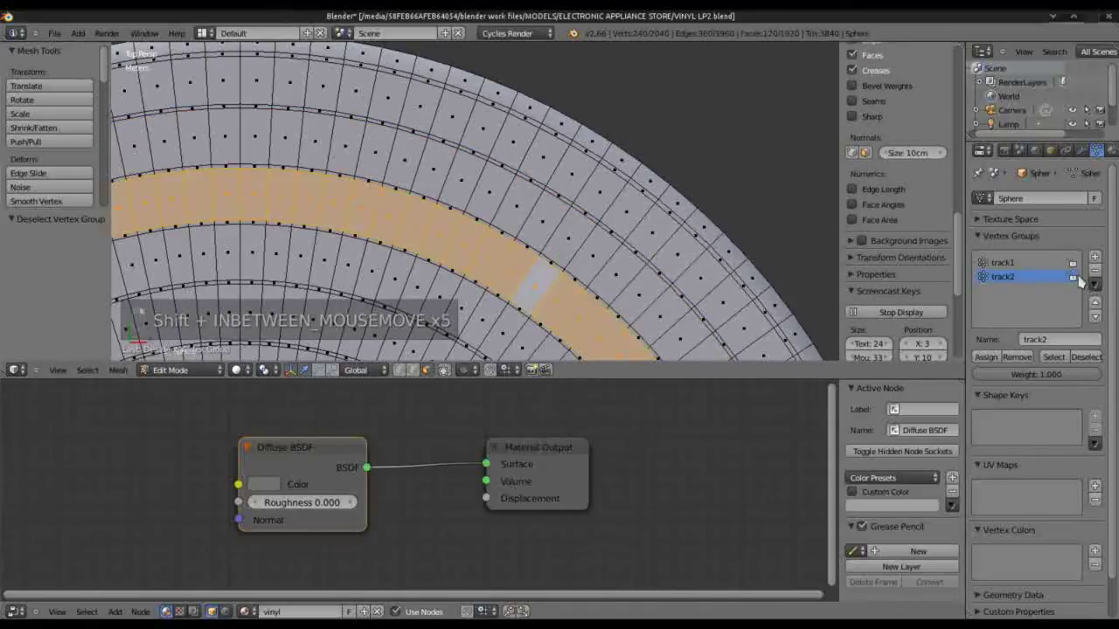
pyautogui.click(1094, 256)
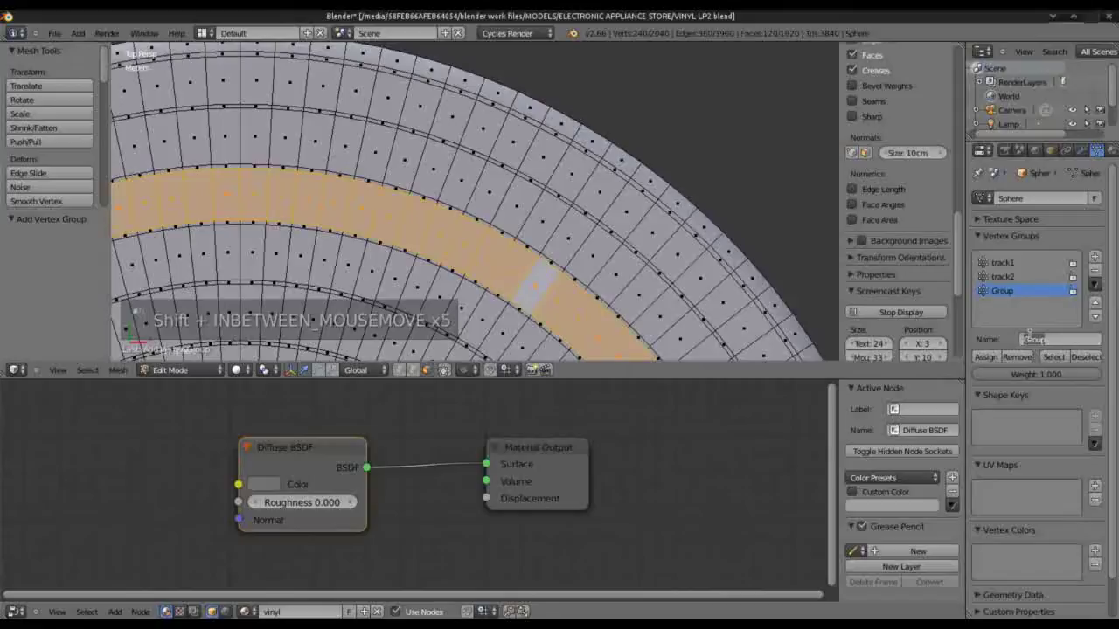
pyautogui.press('BackSpace')
pyautogui.press('Return')
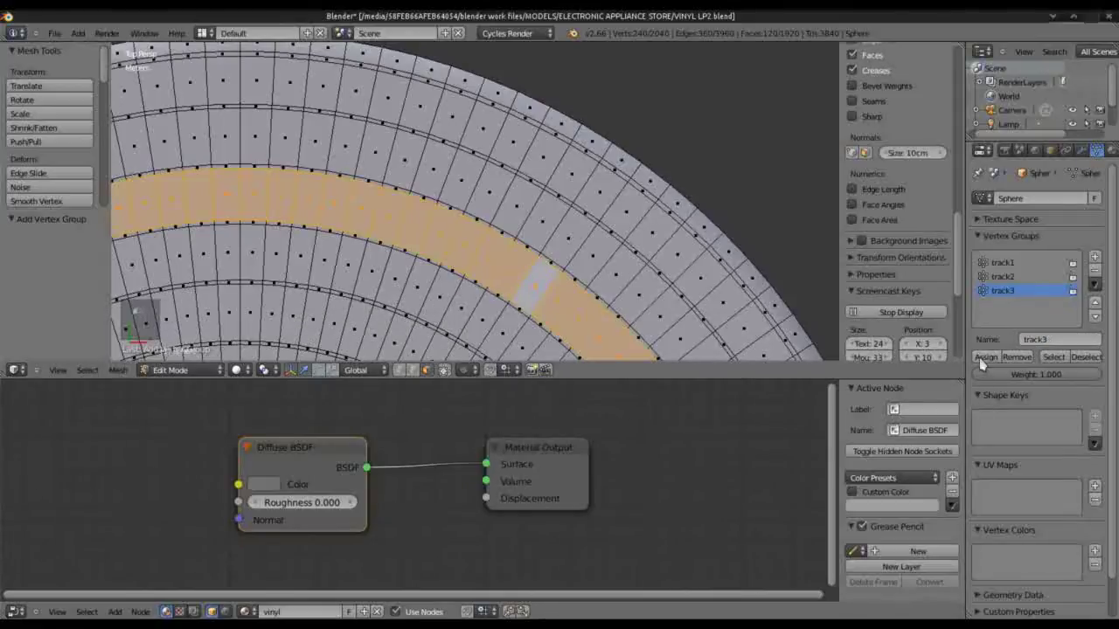
pyautogui.click(1084, 362)
pyautogui.click(1064, 360)
pyautogui.click(1083, 361)
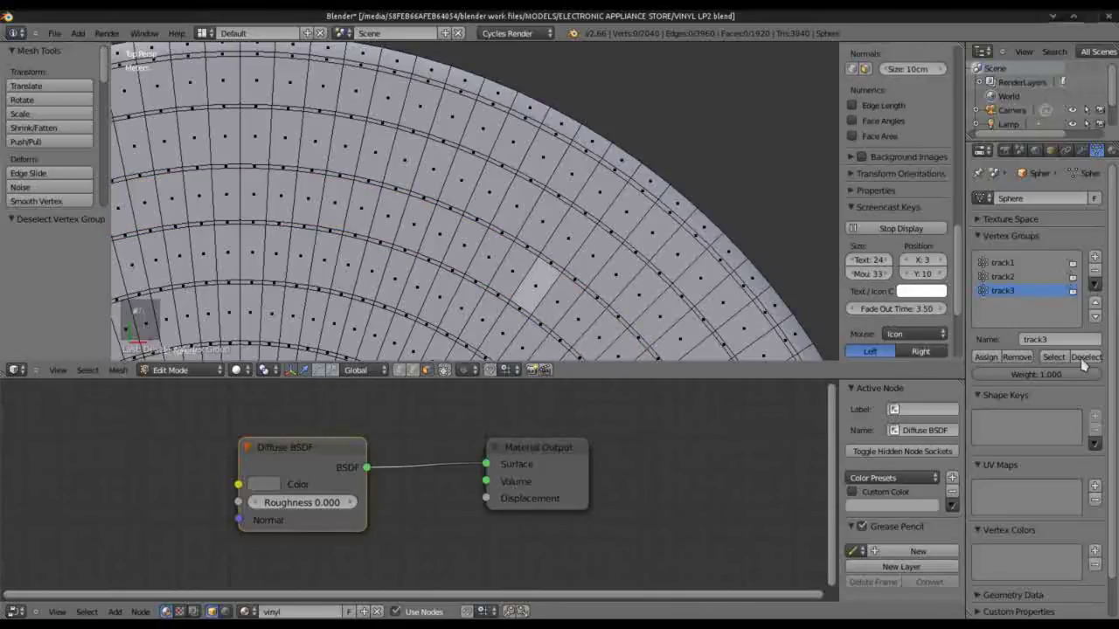
# Step: Select the fourth track's wide face loop, assign it to a new vertex group named track4, and deselect it
pyautogui.keyDown('shift'); pyautogui.rightClick(495, 335); pyautogui.keyUp('shift')
pyautogui.keyDown('alt'); pyautogui.keyDown('shift'); pyautogui.rightClick(499, 336); pyautogui.keyUp('shift'); pyautogui.keyUp('alt')
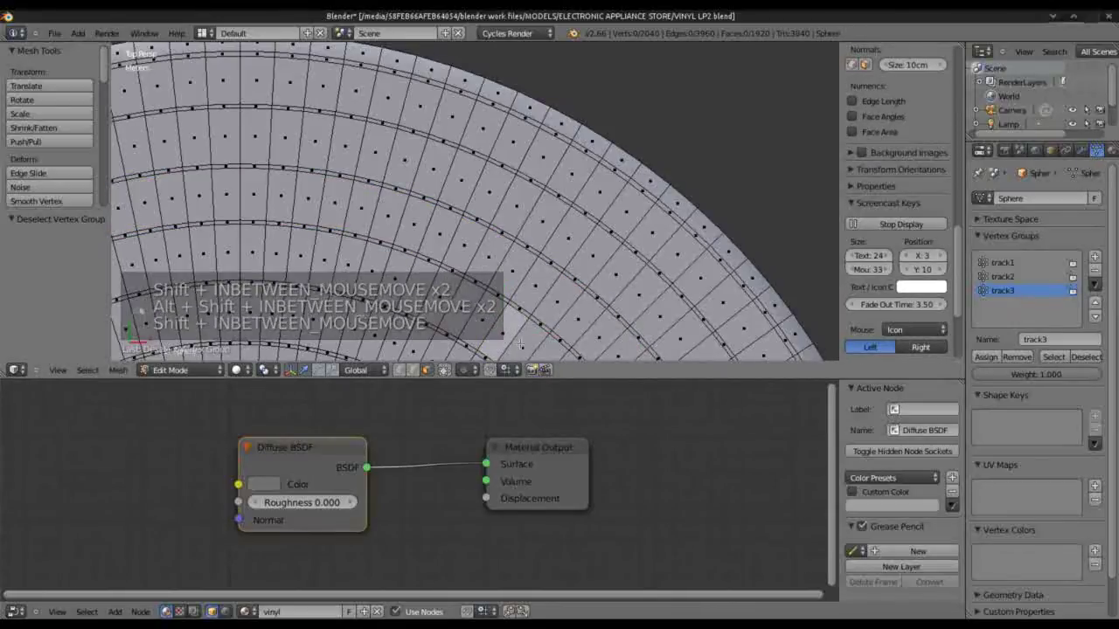
pyautogui.keyDown('alt'); pyautogui.keyDown('shift'); pyautogui.rightClick(521, 346); pyautogui.keyUp('shift'); pyautogui.keyUp('alt')
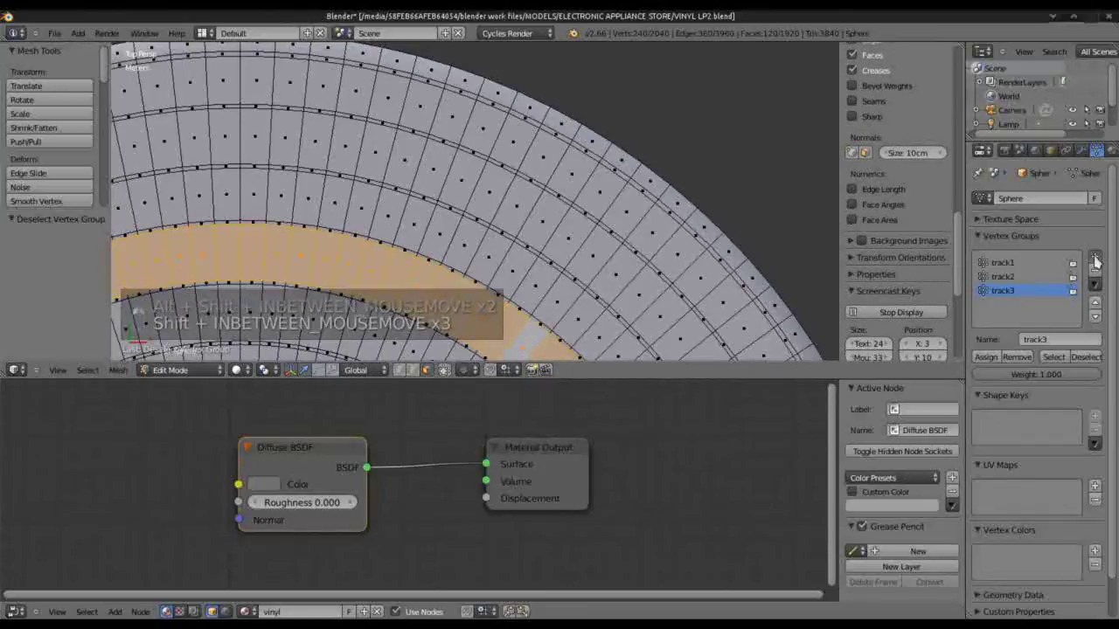
pyautogui.click(1095, 256)
pyautogui.write('tra')
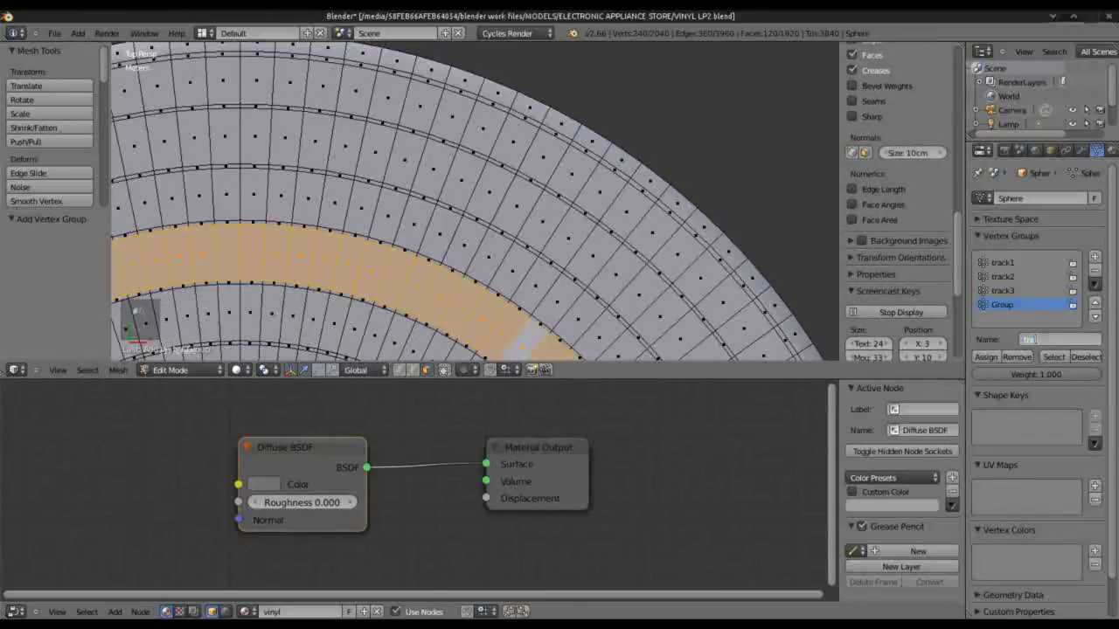
pyautogui.write('ck4')
pyautogui.press('Return')
pyautogui.click(1081, 358)
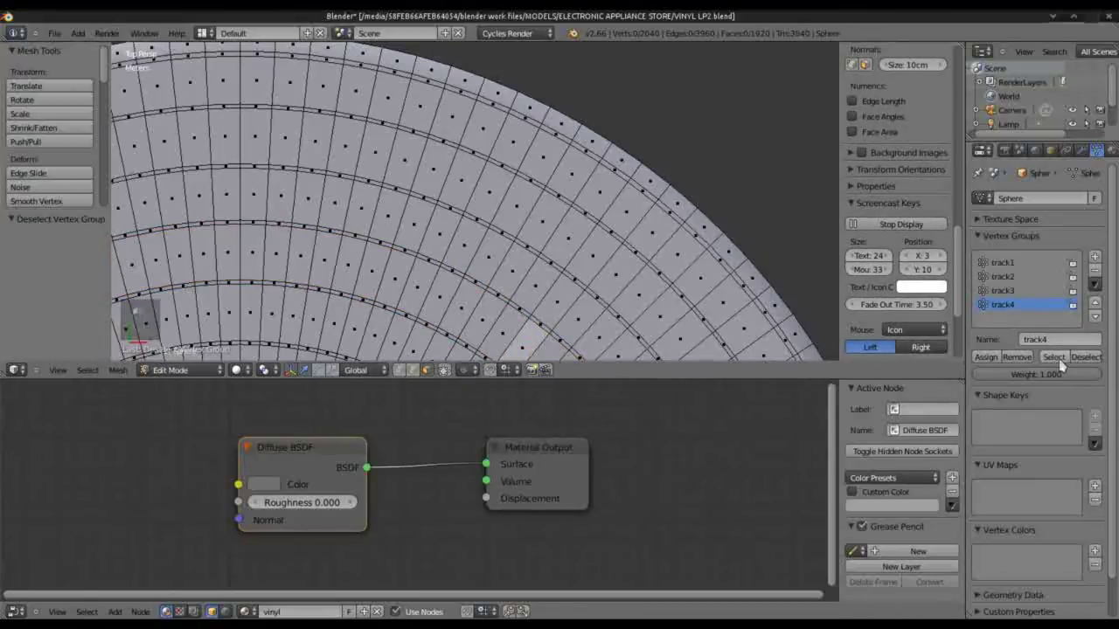
# Step: Select the fifth track's wide face loop, assign it to a new vertex group named track5, and deselect it
pyautogui.keyDown('shift'); pyautogui.moveTo(504, 328); pyautogui.dragTo(562, 224, button='middle'); pyautogui.keyUp('shift')
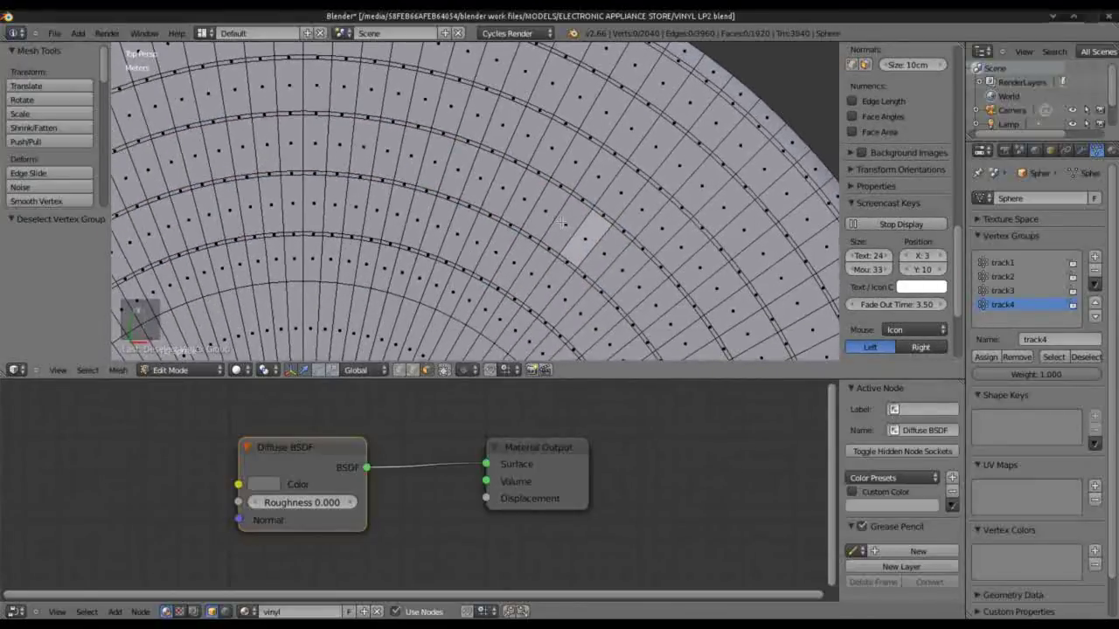
pyautogui.rightClick(492, 258)
pyautogui.press('a')
pyautogui.keyDown('alt'); pyautogui.rightClick(504, 259); pyautogui.keyUp('alt')
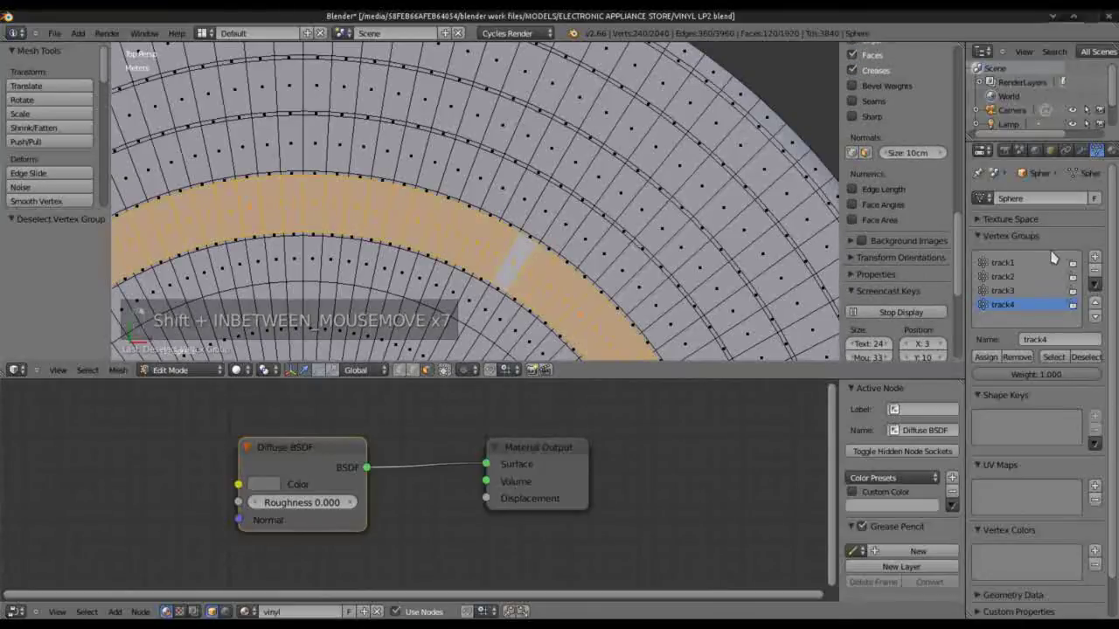
pyautogui.click(1096, 257)
pyautogui.click(1037, 340)
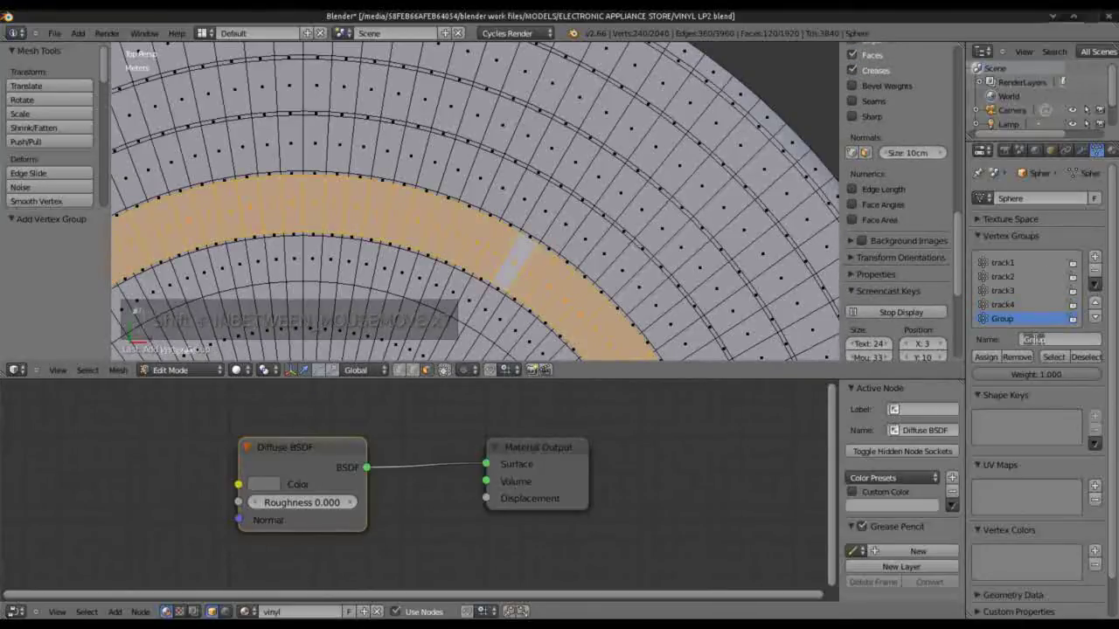
pyautogui.write('track5')
pyautogui.press('Return')
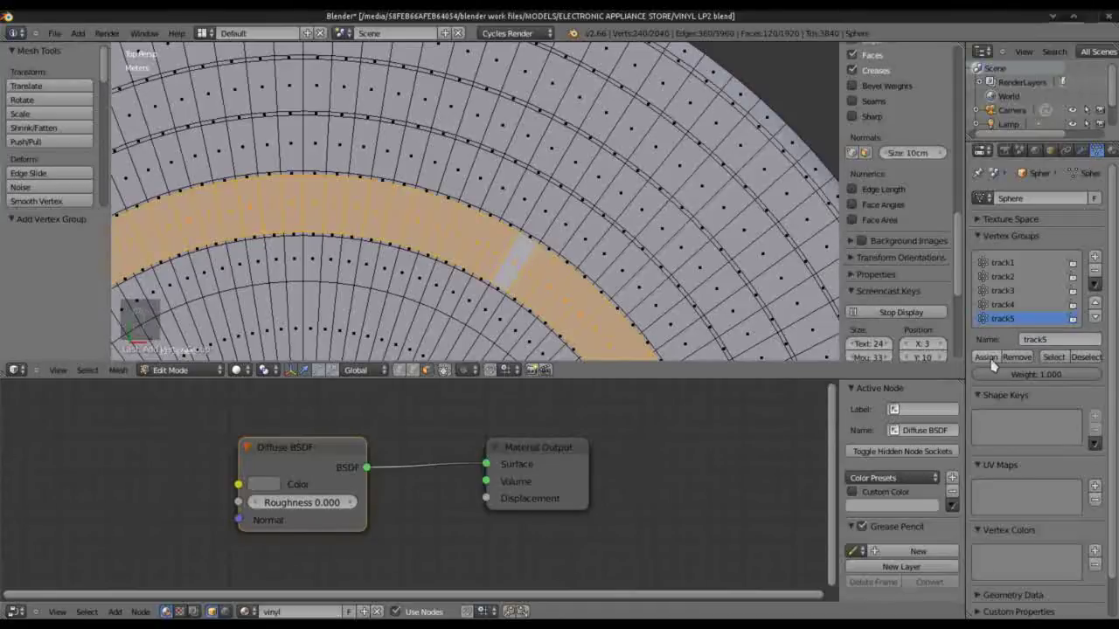
pyautogui.click(1086, 357)
# Step: Select the sixth track's face loop, assign it to a new vertex group named track6, and check it by deselecting and reselecting
pyautogui.rightClick(496, 317)
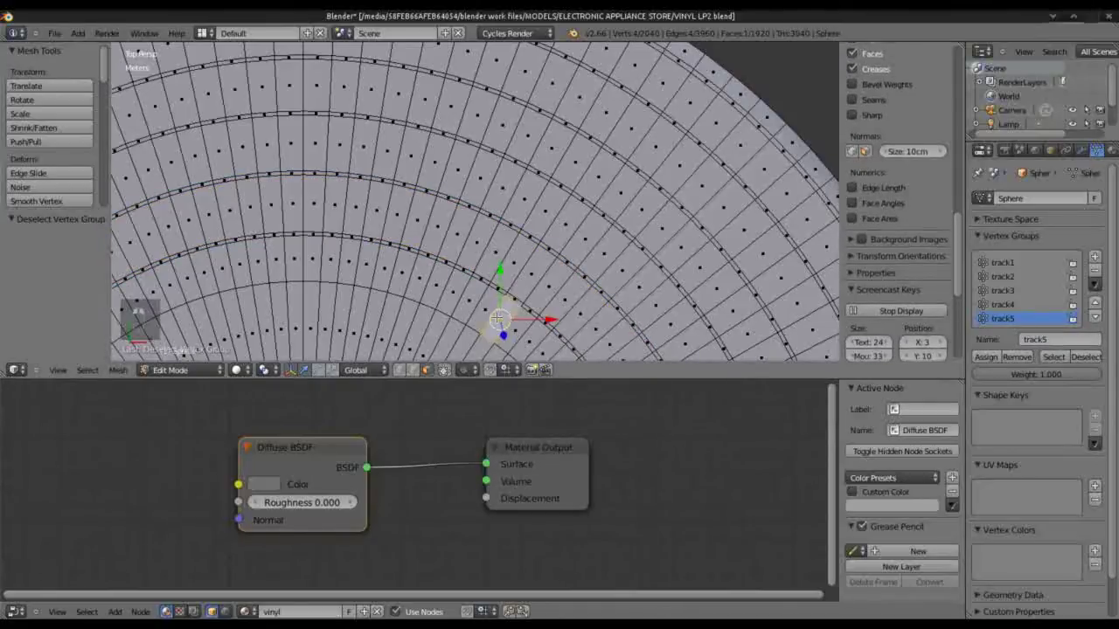
pyautogui.keyDown('alt'); pyautogui.keyDown('shift'); pyautogui.rightClick(493, 316); pyautogui.keyUp('shift'); pyautogui.keyUp('alt')
pyautogui.click(1095, 256)
pyautogui.write('tra')
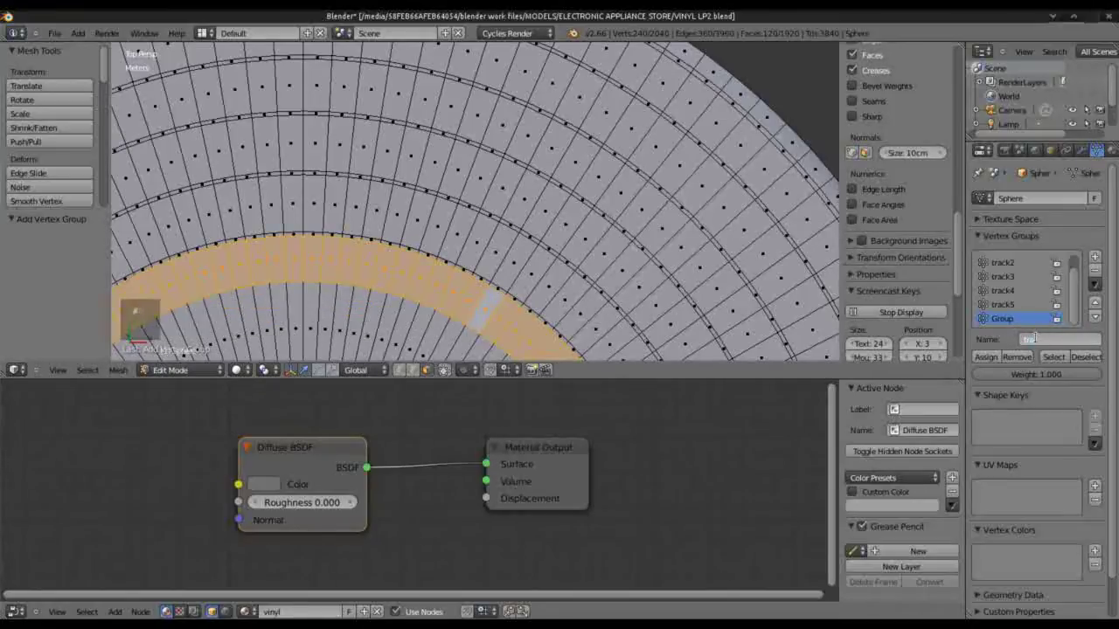
pyautogui.write('ck6')
pyautogui.press('Return')
pyautogui.click(1084, 357)
pyautogui.click(1054, 357)
# Step: In edge select mode, select the two edge loops bounding the narrow band at the disc's outer rim
pyautogui.scroll(-5, 750, 203)
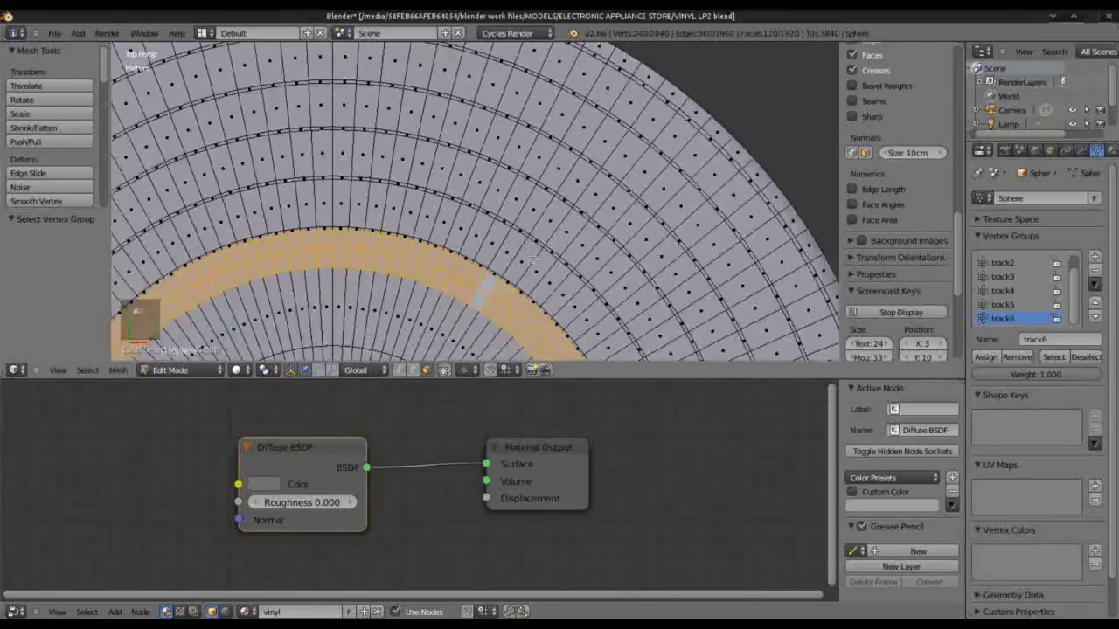
pyautogui.scroll(4, 752, 203)
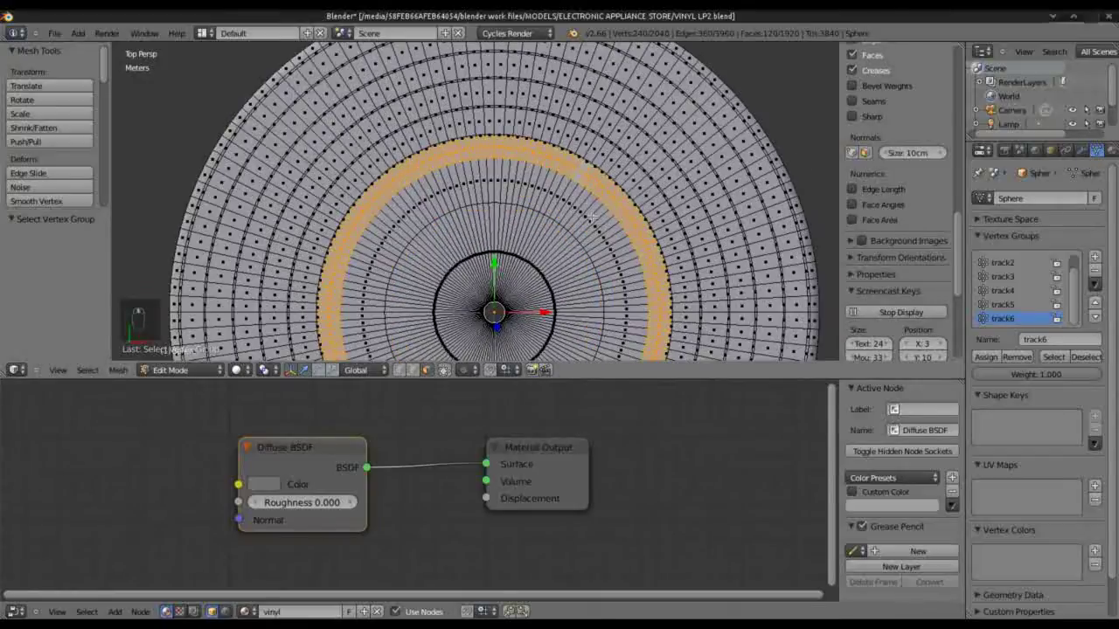
pyautogui.scroll(2, 587, 274)
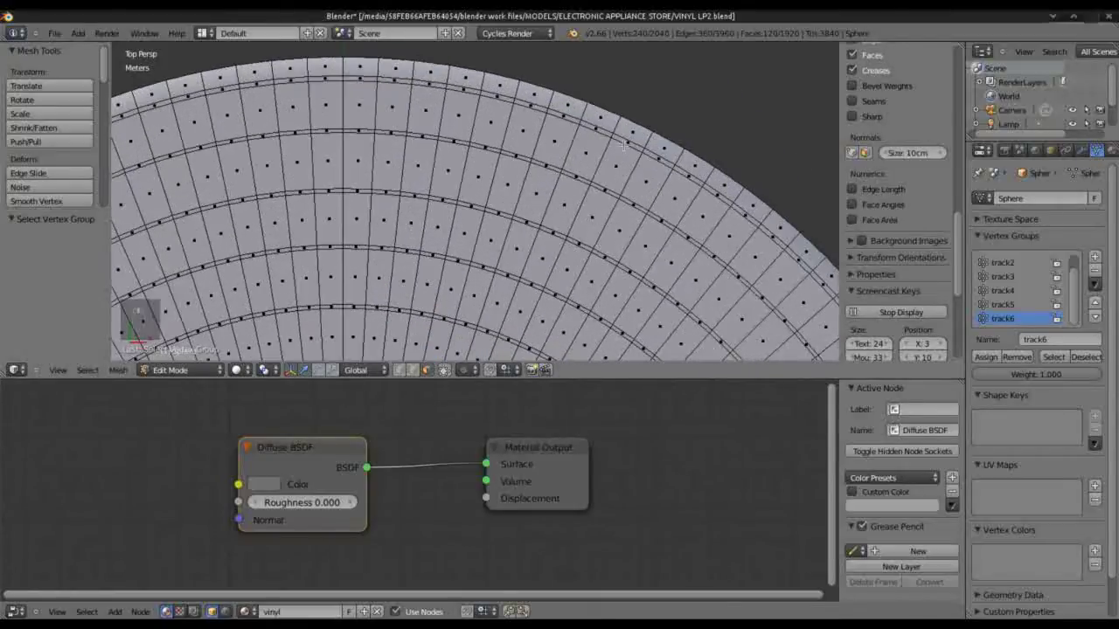
pyautogui.rightClick(631, 129)
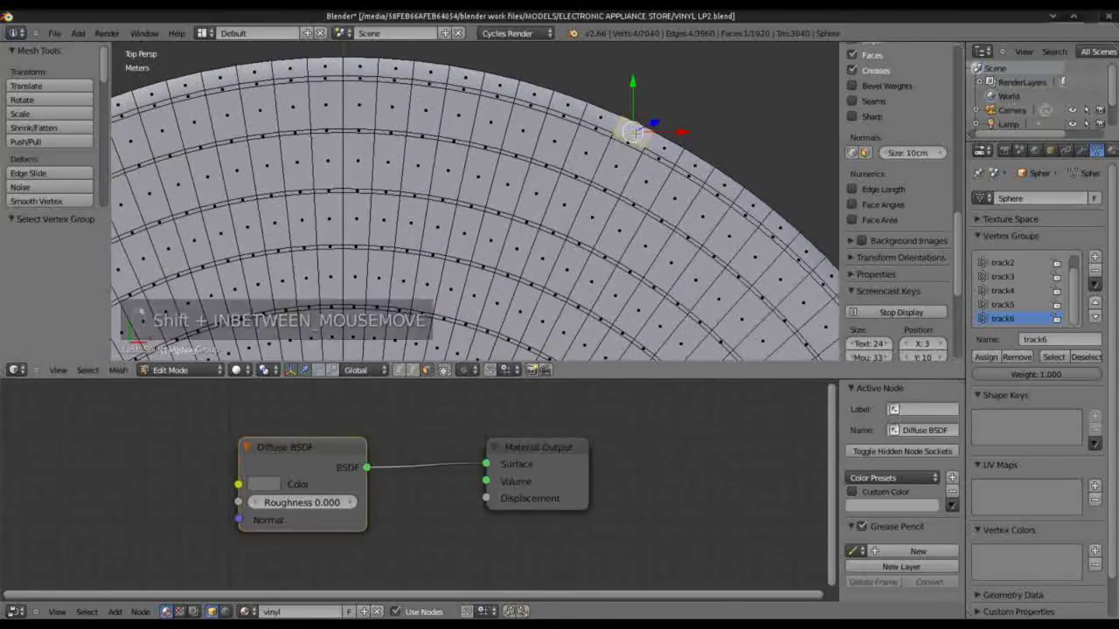
pyautogui.press('KP_Decimal')
pyautogui.keyDown('alt'); pyautogui.keyDown('shift'); pyautogui.rightClick(605, 218); pyautogui.keyUp('shift'); pyautogui.keyUp('alt')
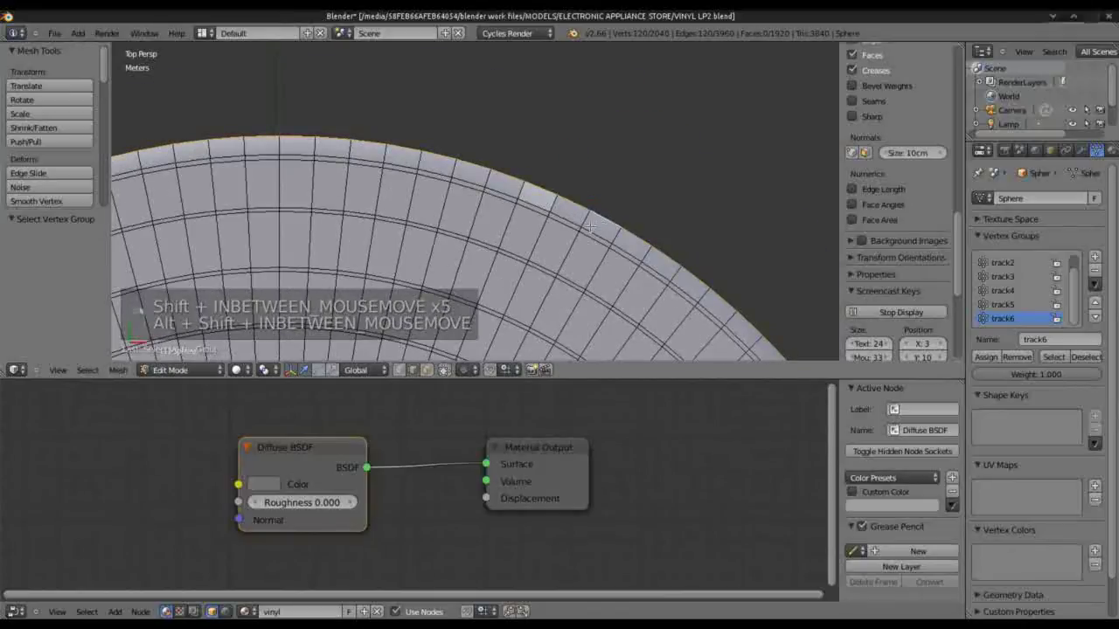
pyautogui.keyDown('alt'); pyautogui.keyDown('shift'); pyautogui.rightClick(591, 233); pyautogui.keyUp('shift'); pyautogui.keyUp('alt')
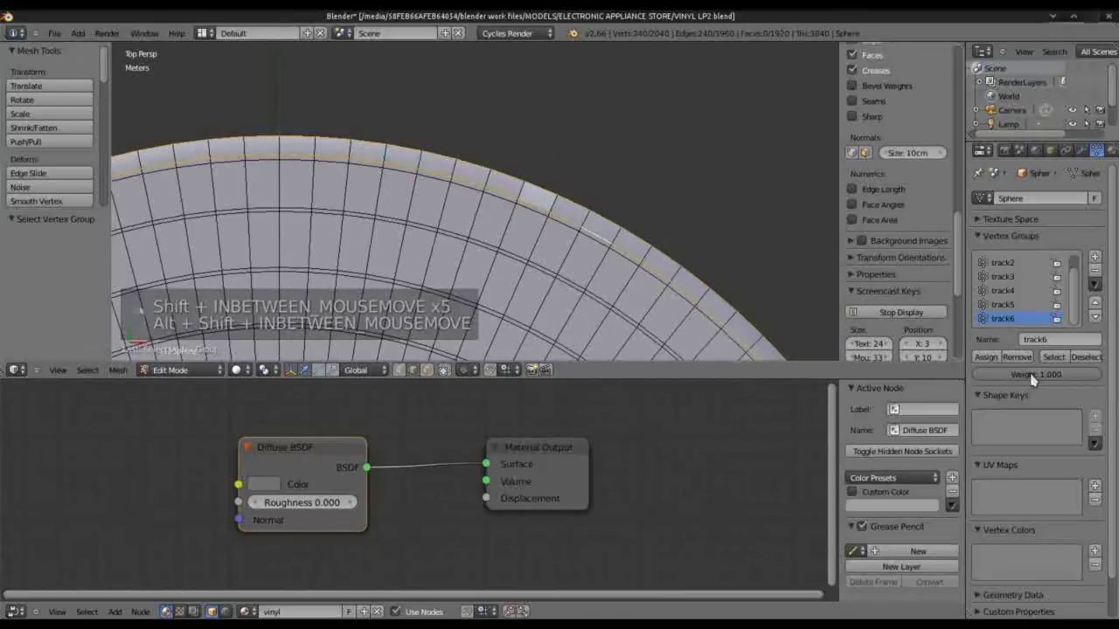
# Step: Assign the outer rim band to a new vertex group named lead in and check it by reselecting the group
pyautogui.click(1094, 260)
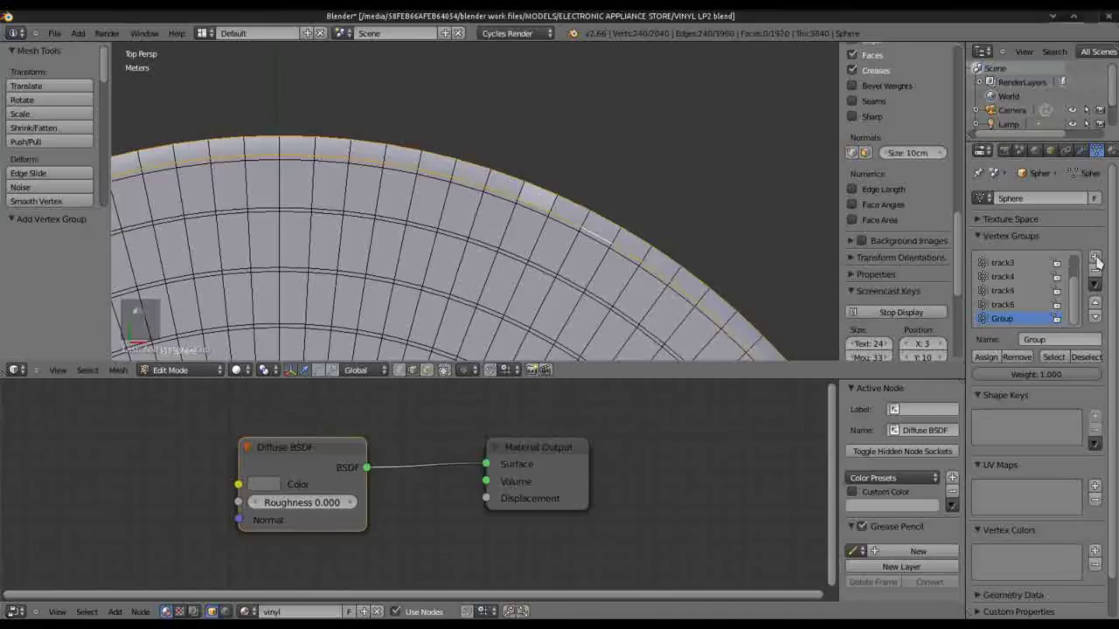
pyautogui.press('BackSpace')
pyautogui.write('beginning')
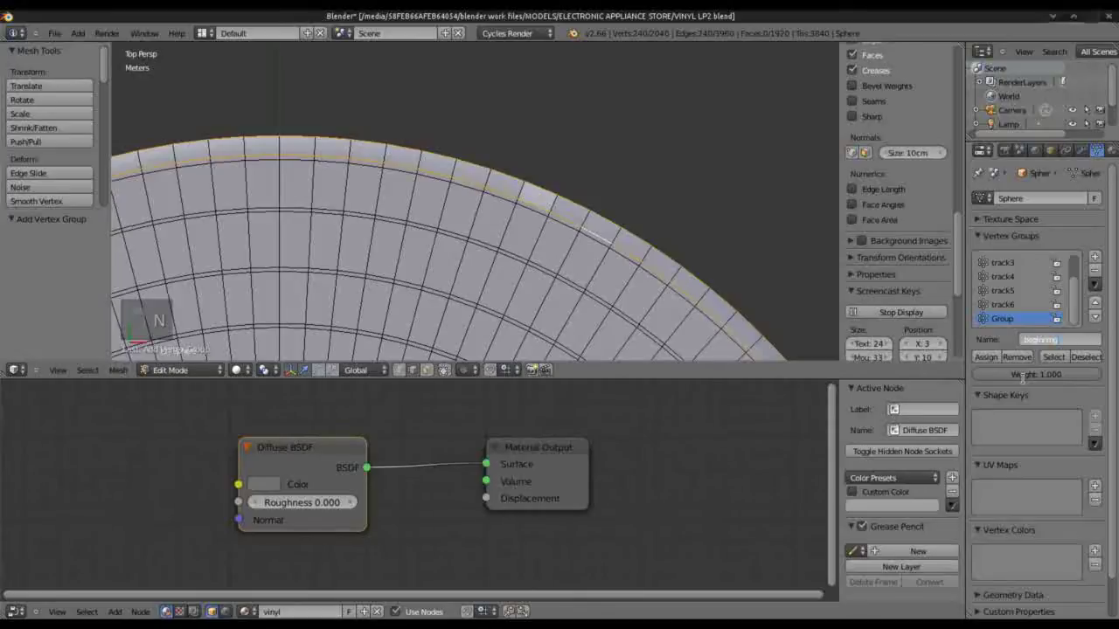
pyautogui.press('BackSpace')
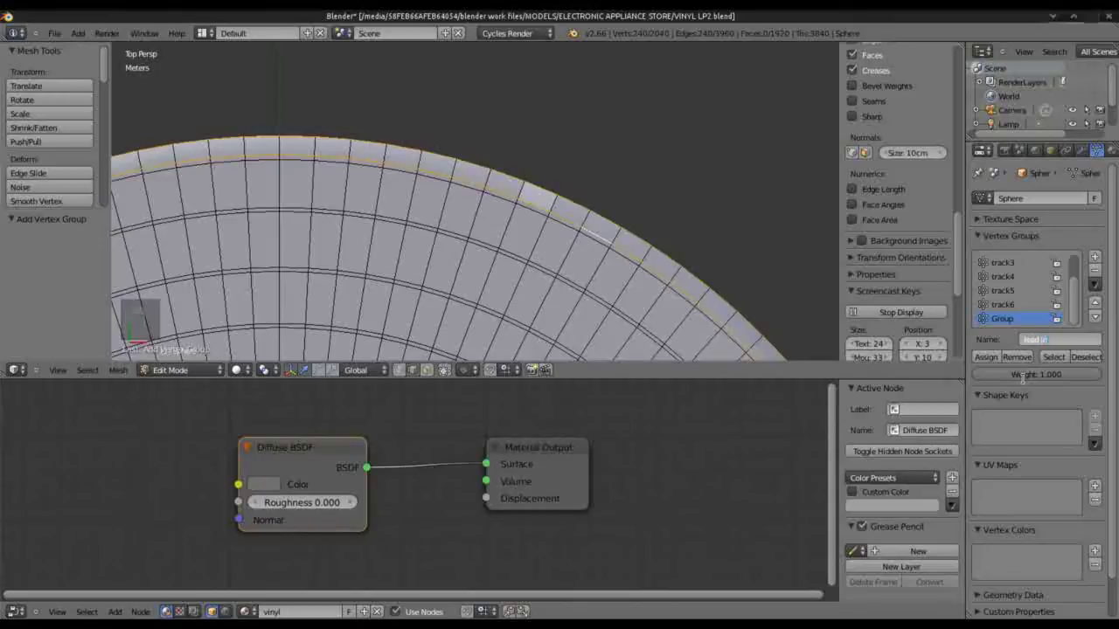
pyautogui.write('lead in')
pyautogui.press('Return')
pyautogui.click(1054, 357)
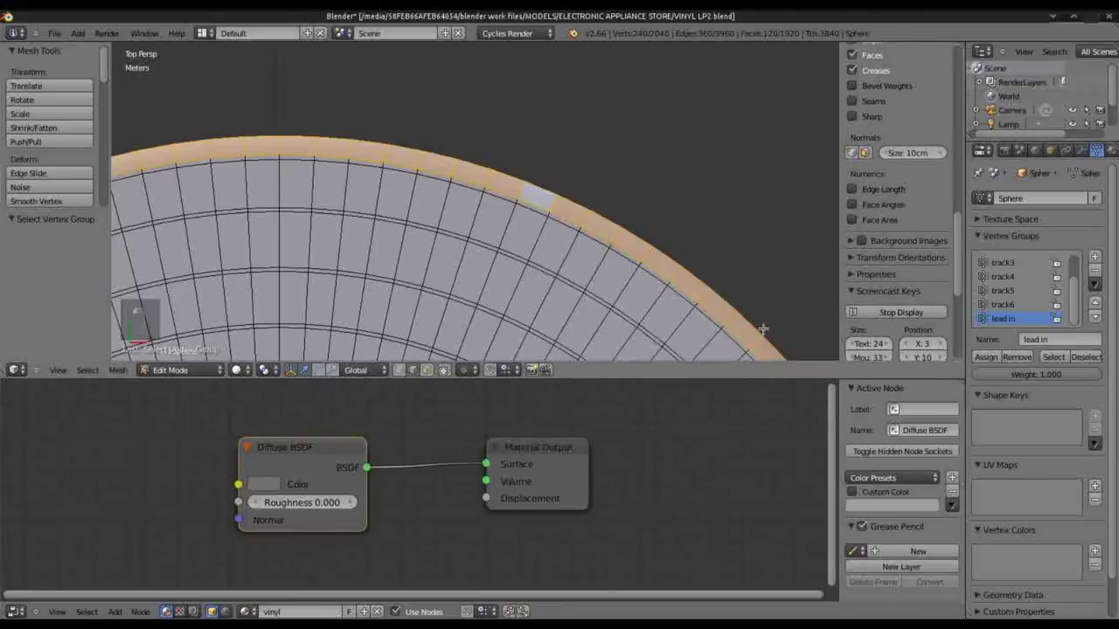
# Step: Add a new vertex group and select the two edge loops bounding the band between the innermost track and the label area
pyautogui.click(1094, 257)
pyautogui.keyDown('shift'); pyautogui.moveTo(516, 344); pyautogui.dragTo(645, 177, button='middle'); pyautogui.keyUp('shift')
pyautogui.keyDown('shift'); pyautogui.moveTo(601, 344); pyautogui.dragTo(510, 233, button='middle'); pyautogui.keyUp('shift')
pyautogui.scroll(-1, 510, 233)
pyautogui.scroll(-2, 516, 239)
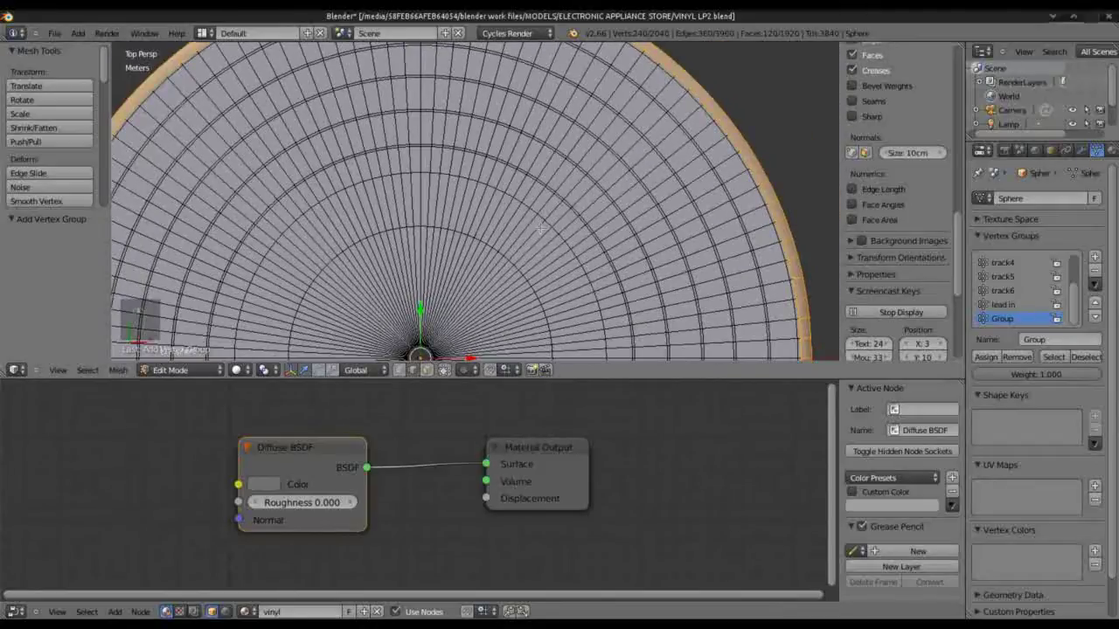
pyautogui.press('a')
pyautogui.rightClick(547, 226)
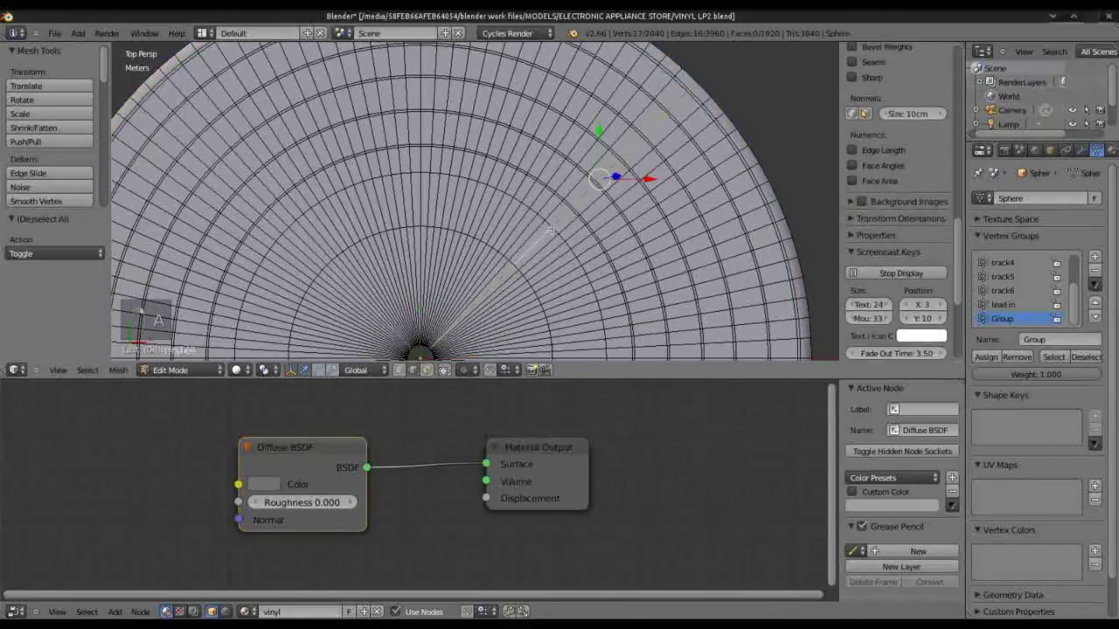
pyautogui.rightClick(543, 223)
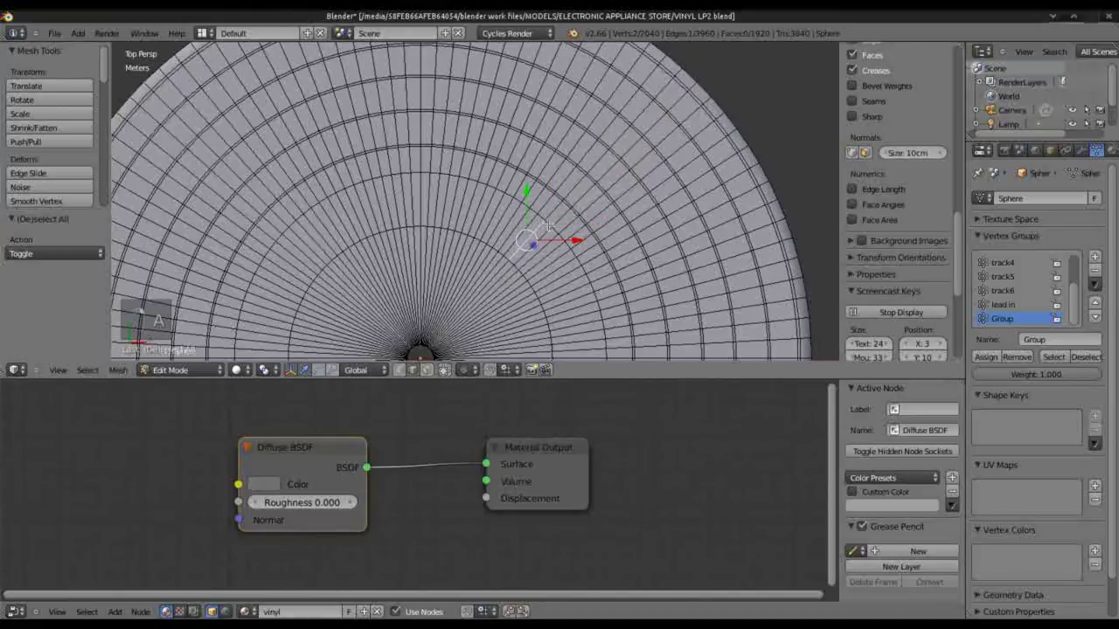
pyautogui.scroll(2, 547, 226)
pyautogui.keyDown('shift'); pyautogui.rightClick(577, 221); pyautogui.keyUp('shift')
pyautogui.keyDown('alt'); pyautogui.rightClick(579, 221); pyautogui.keyUp('alt')
pyautogui.keyDown('alt'); pyautogui.keyDown('shift'); pyautogui.rightClick(510, 286); pyautogui.keyUp('shift'); pyautogui.keyUp('alt')
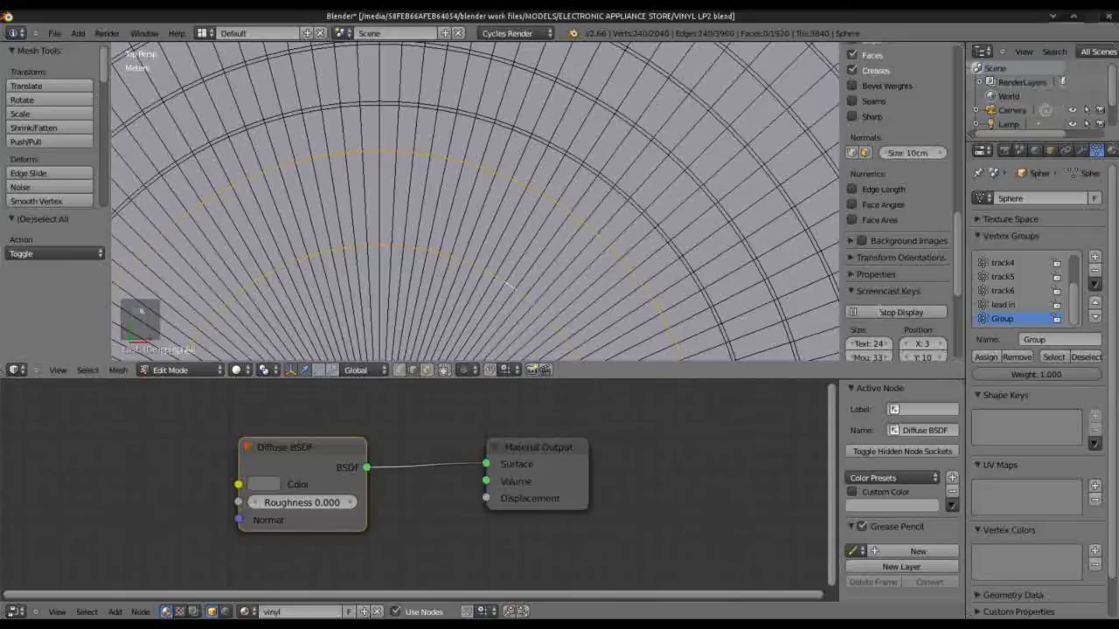
# Step: Name the new vertex group lead out, assign the selected band to it, and deselect it
pyautogui.click(1043, 341)
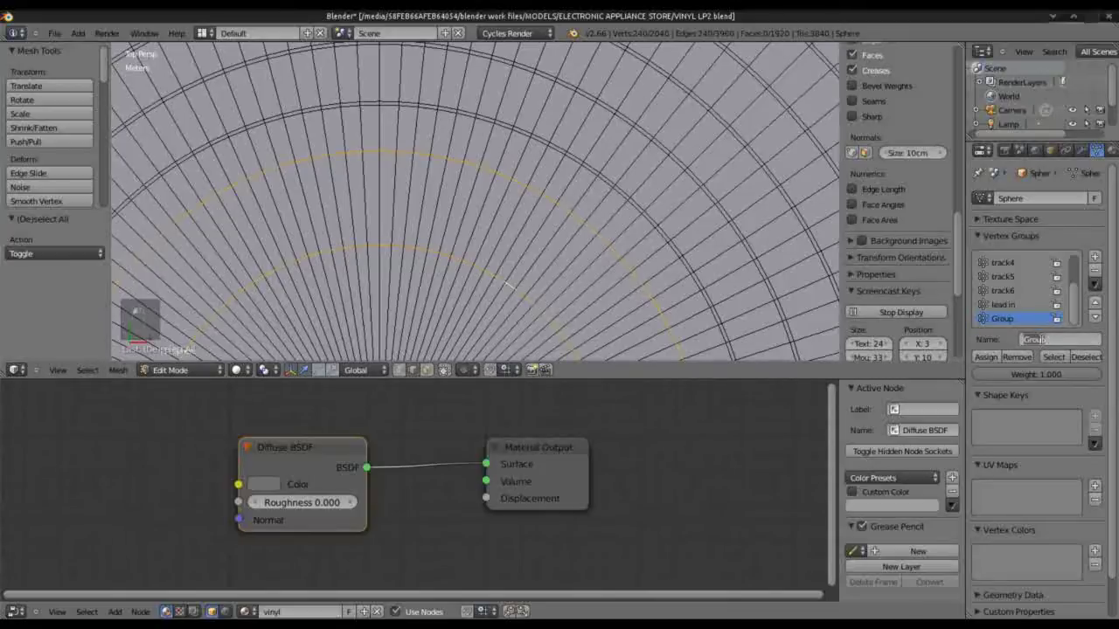
pyautogui.write('lead out')
pyautogui.press('Return')
pyautogui.click(986, 358)
pyautogui.click(1086, 357)
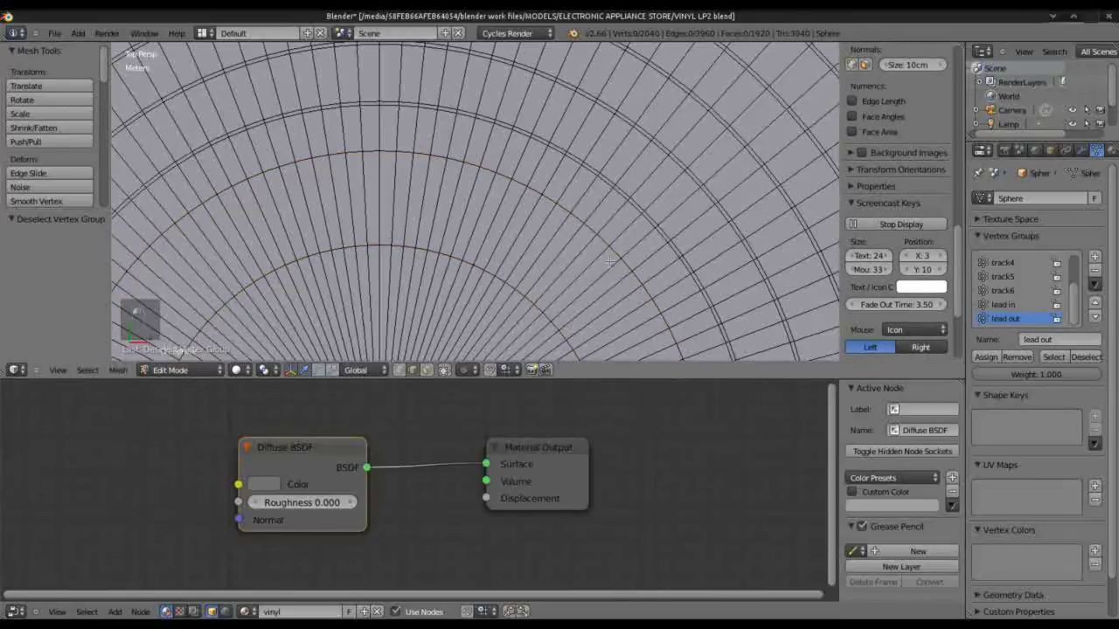
pyautogui.scroll(-4, 542, 302)
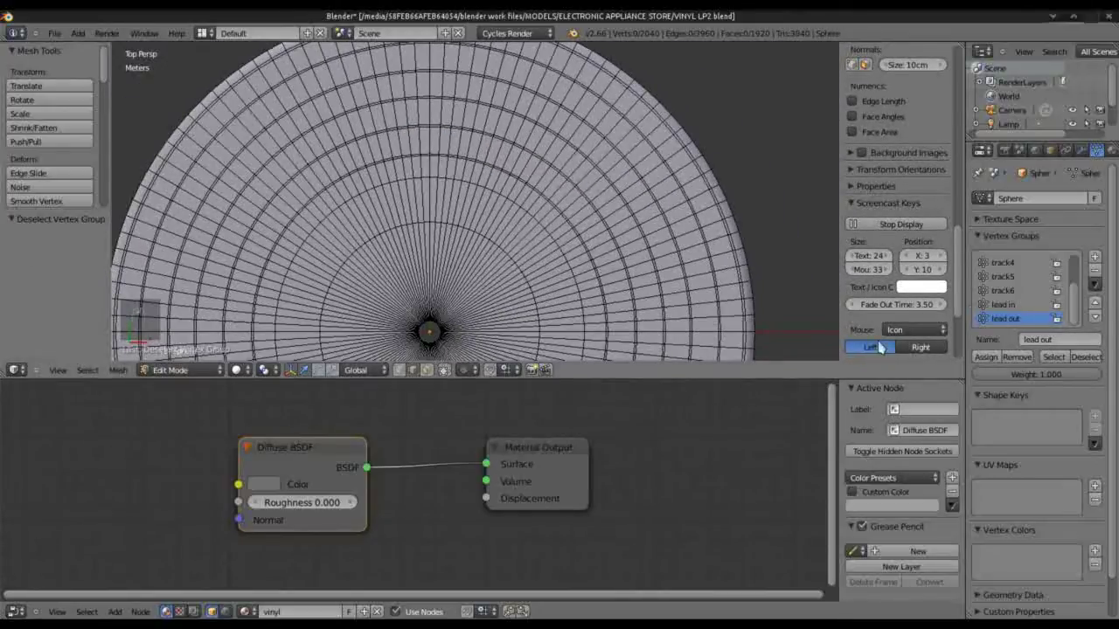
# Step: In face select mode, select the face loop around the centre hole, inside the lead out band
pyautogui.click(427, 370)
pyautogui.press('c')
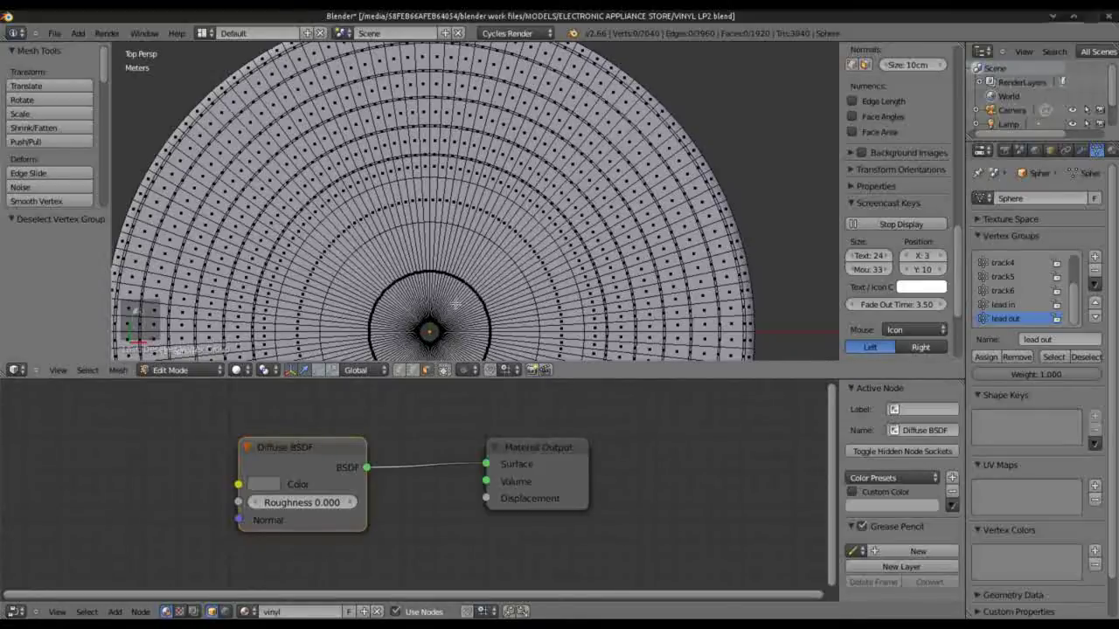
pyautogui.moveTo(460, 290); pyautogui.dragTo(428, 323)
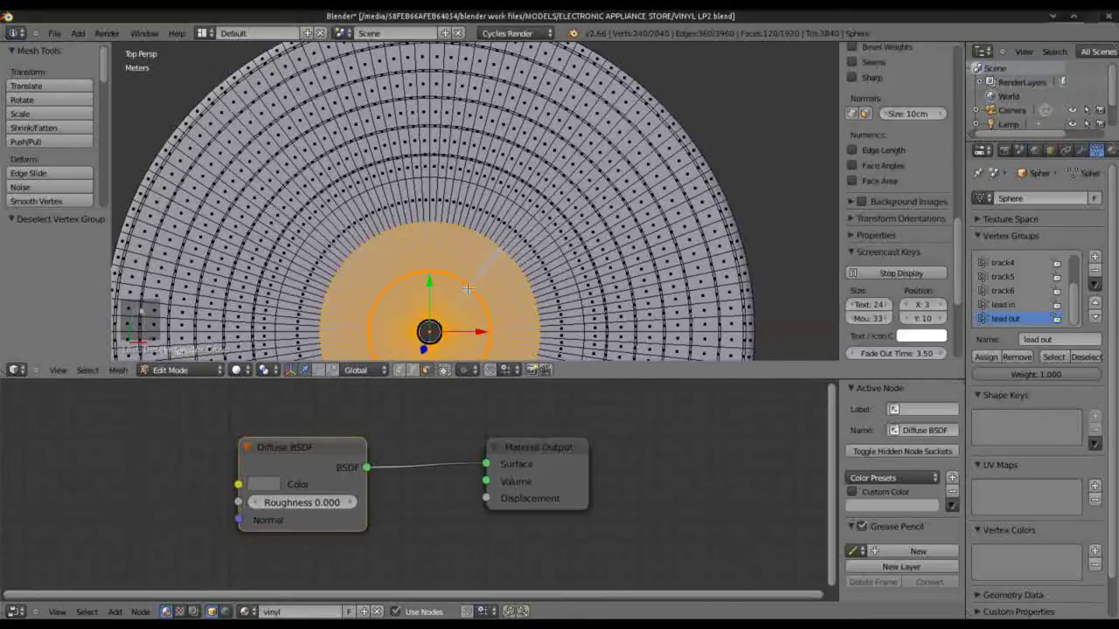
pyautogui.scroll(3, 901, 324)
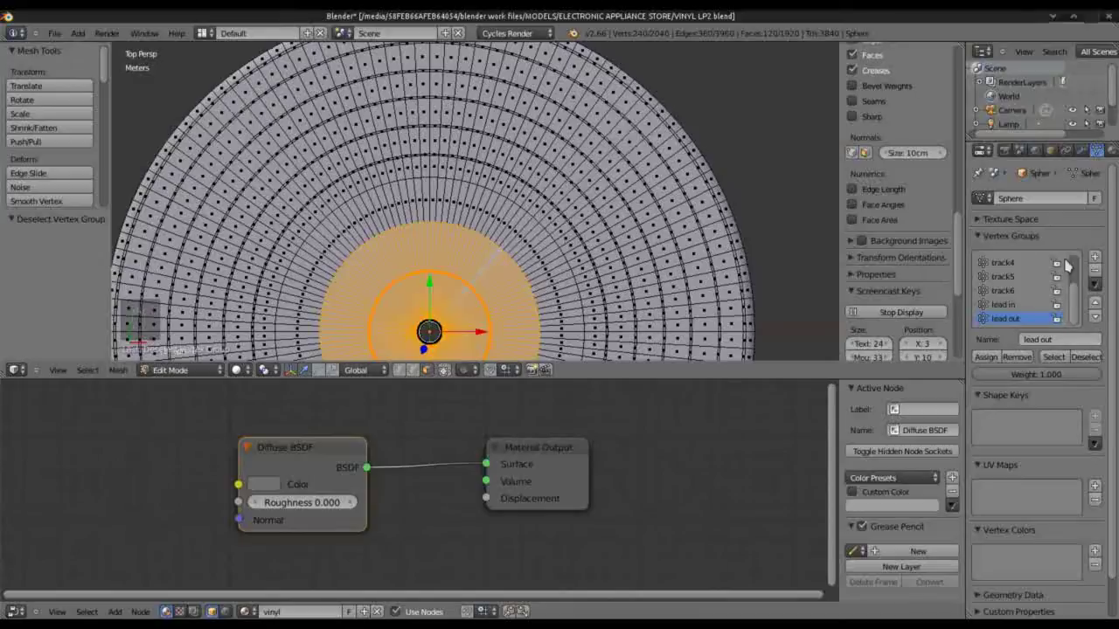
# Step: Assign the selected central faces to a new vertex group named label and deselect them
pyautogui.click(1094, 257)
pyautogui.click(1040, 340)
pyautogui.press('BackSpace')
pyautogui.write('label')
pyautogui.press('Return')
pyautogui.click(987, 356)
pyautogui.click(1085, 358)
# Step: Check the lead out vertex group by selecting its faces and deselecting them again
pyautogui.click(1014, 305)
pyautogui.click(1053, 359)
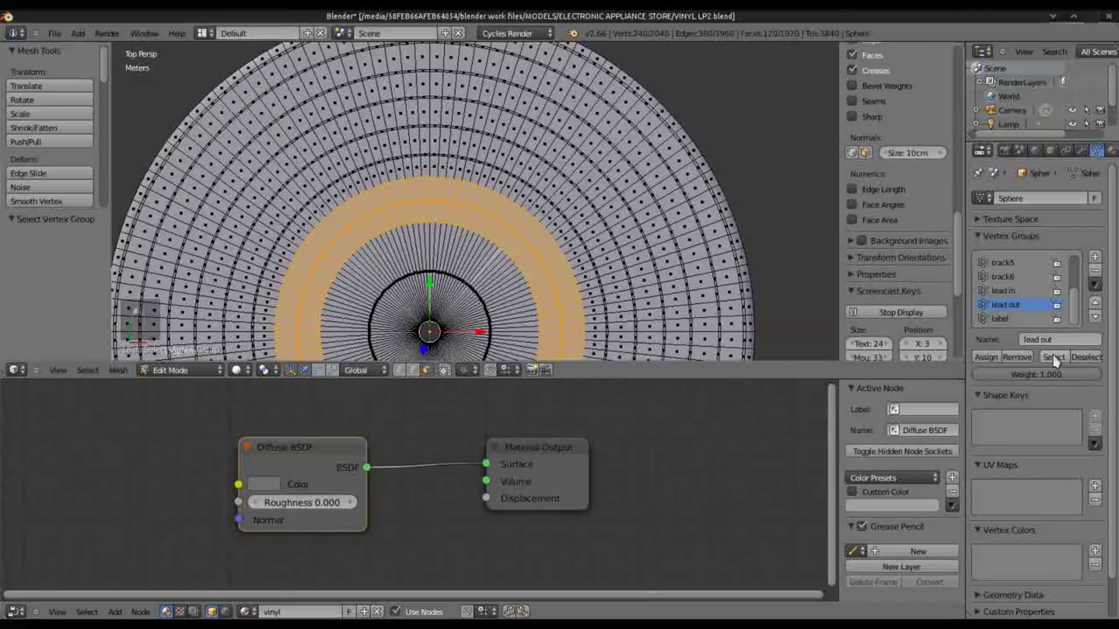
pyautogui.click(1085, 358)
# Step: Select the whole disc mesh and remove doubled vertices with Remove Doubles
pyautogui.scroll(-3, 547, 247)
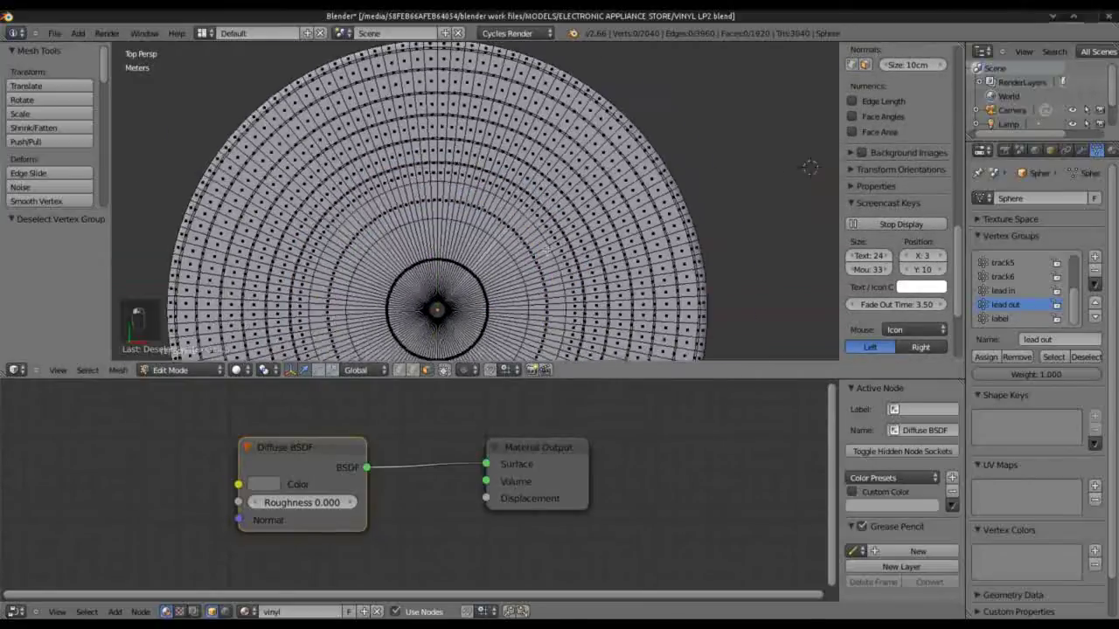
pyautogui.press('a')
pyautogui.press('w')
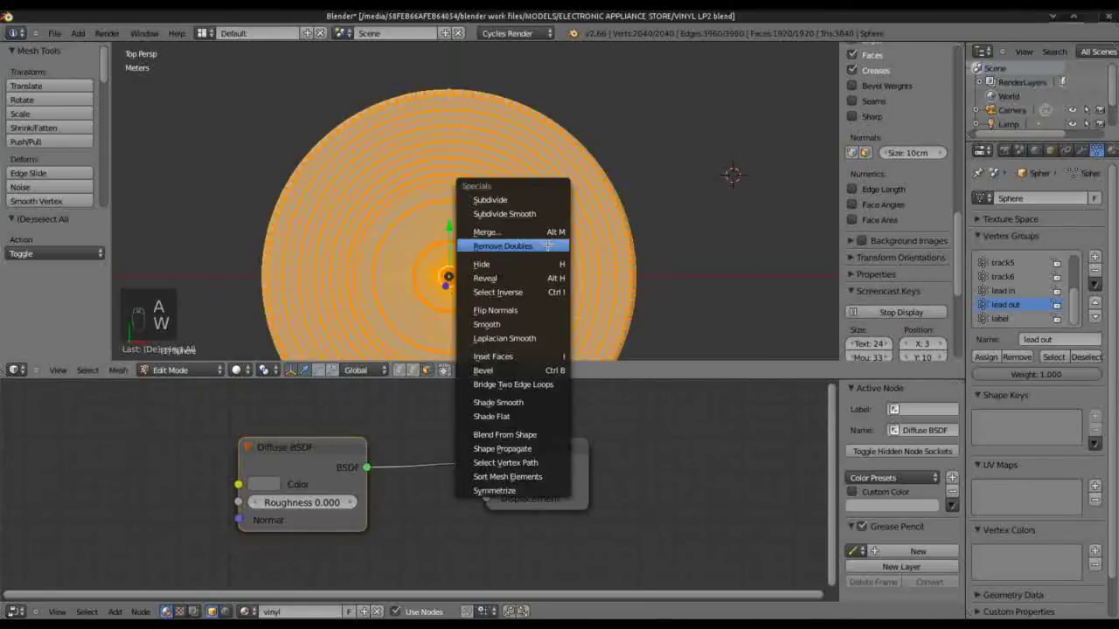
pyautogui.click(547, 246)
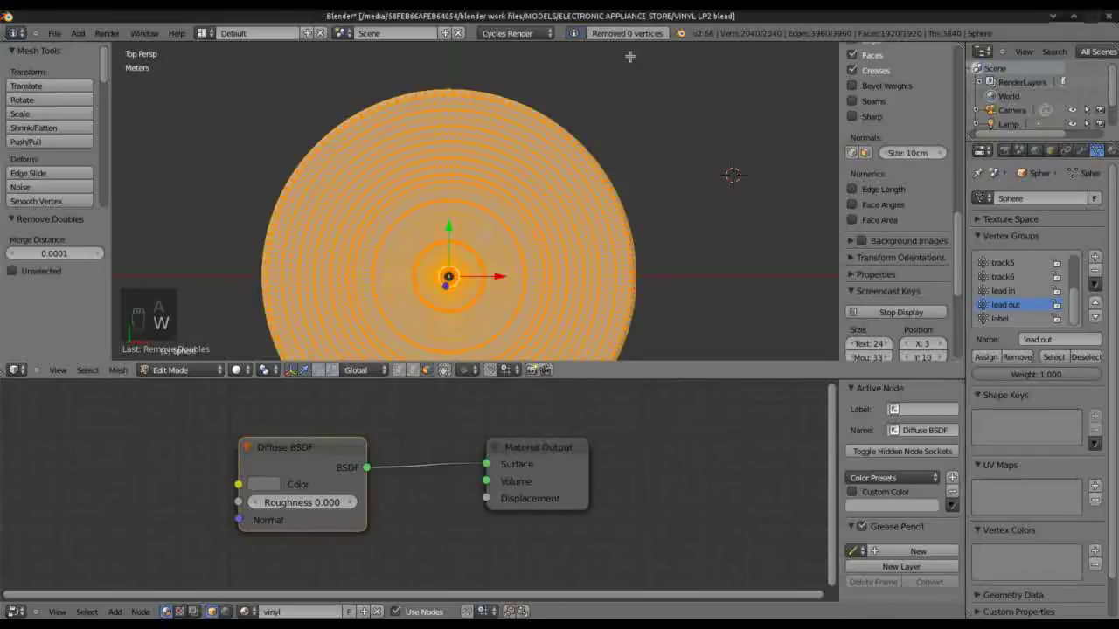
pyautogui.scroll(-1, 520, 288)
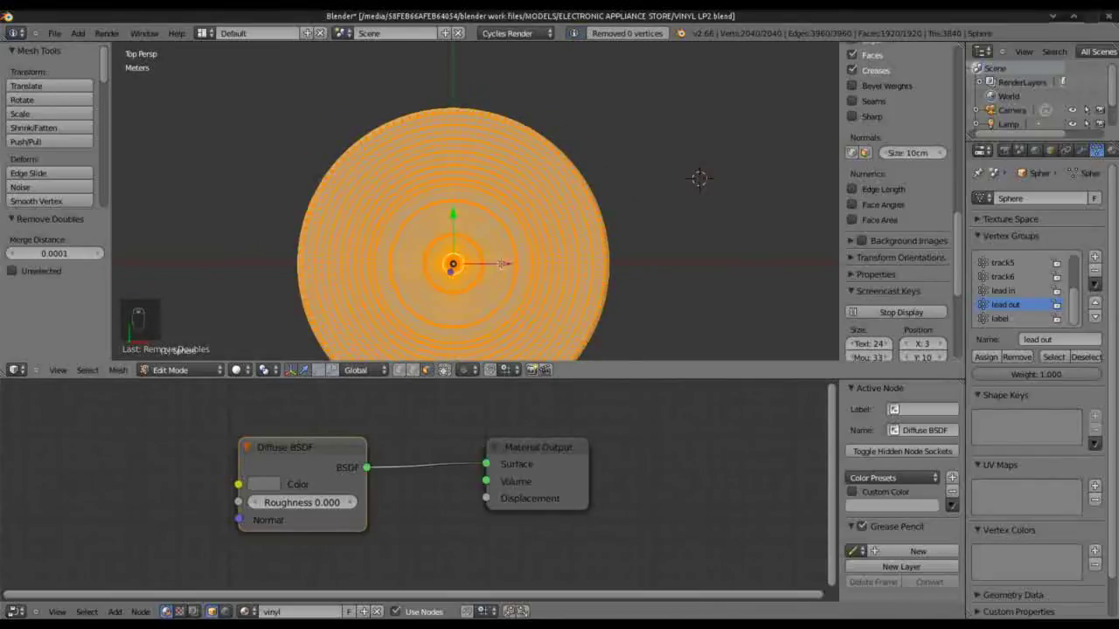
# Step: Inspect the disc from several angles in Object Mode and Edit Mode, comparing solid and wireframe shading
pyautogui.press('Tab')
pyautogui.moveTo(499, 320); pyautogui.dragTo(518, 288, button='middle')
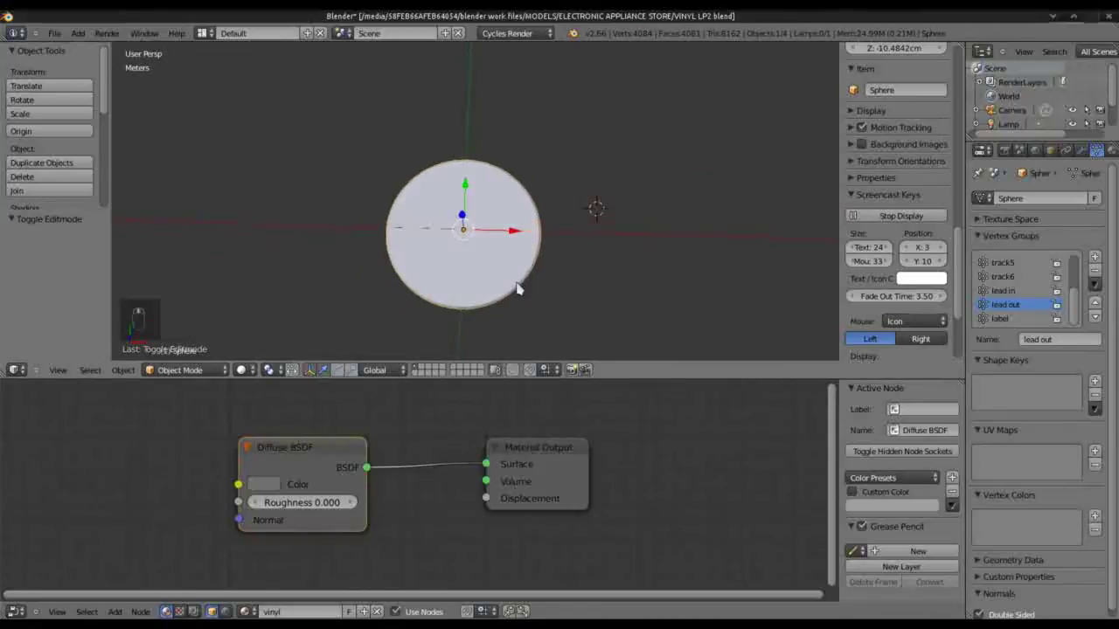
pyautogui.scroll(3, 529, 289)
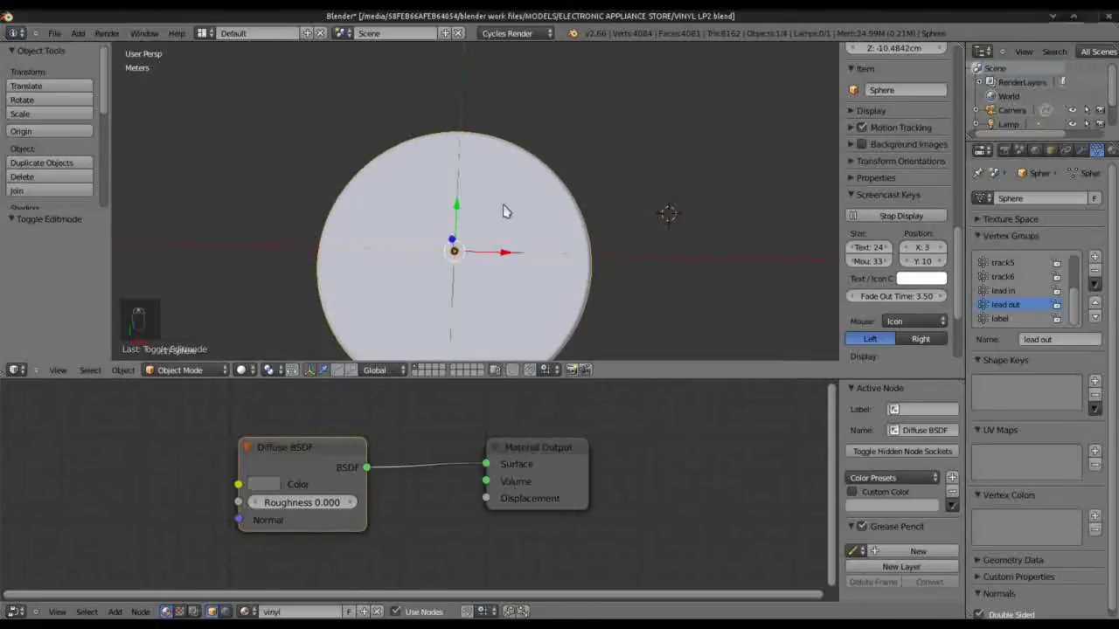
pyautogui.press('Tab')
pyautogui.scroll(1, 568, 264)
pyautogui.scroll(-2, 555, 265)
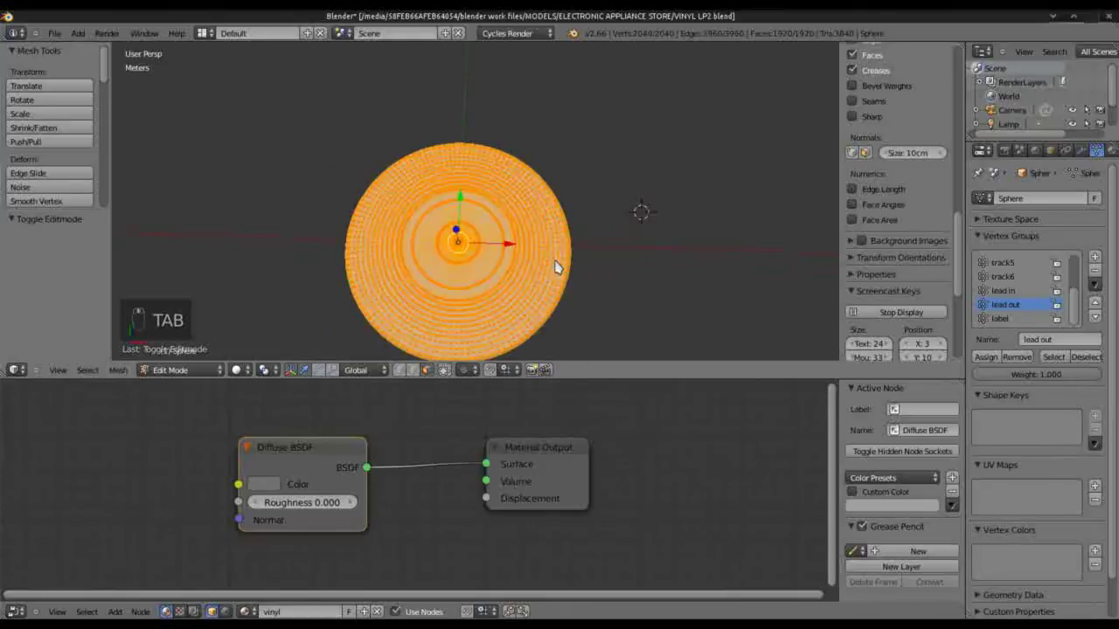
pyautogui.press('Tab')
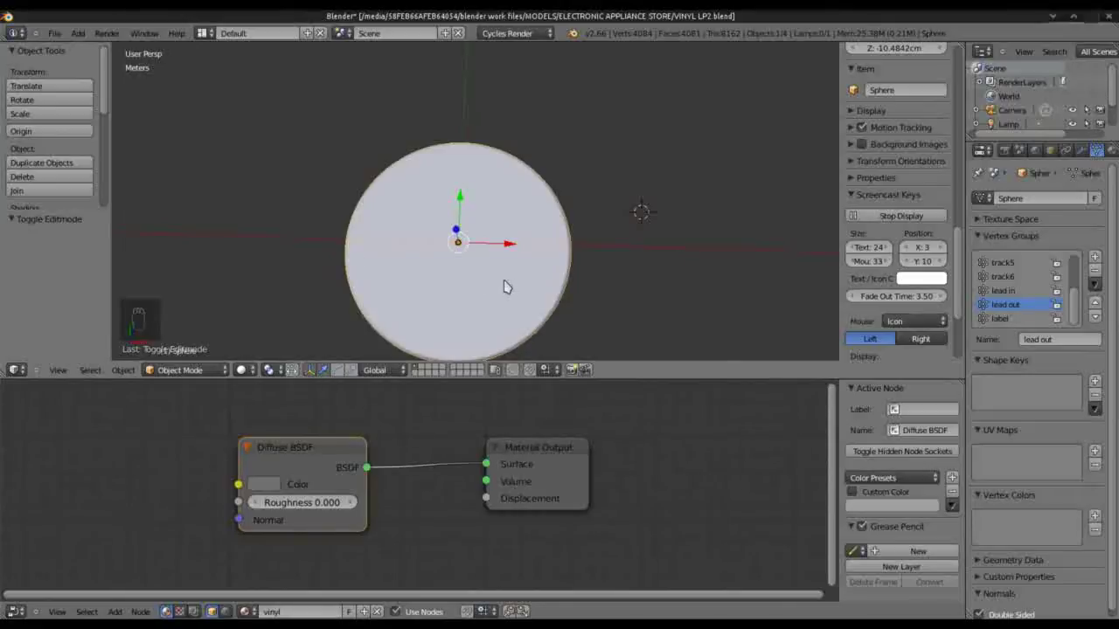
pyautogui.scroll(-2, 505, 287)
pyautogui.press('Tab')
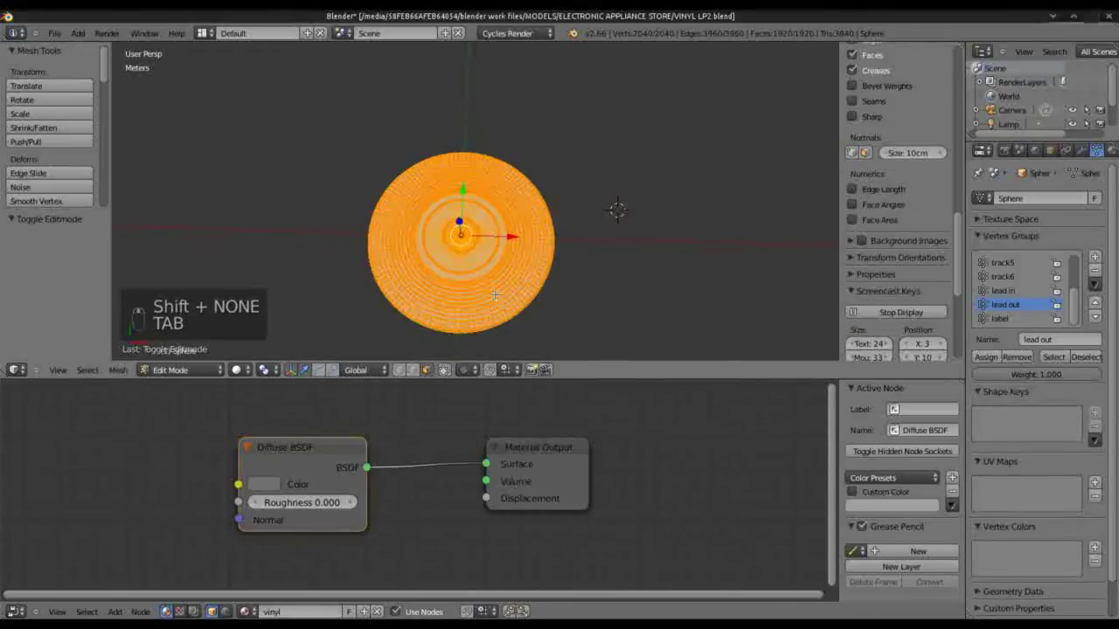
pyautogui.press('Tab')
pyautogui.moveTo(496, 288); pyautogui.dragTo(487, 289, button='middle')
pyautogui.press('z')
pyautogui.press('z')
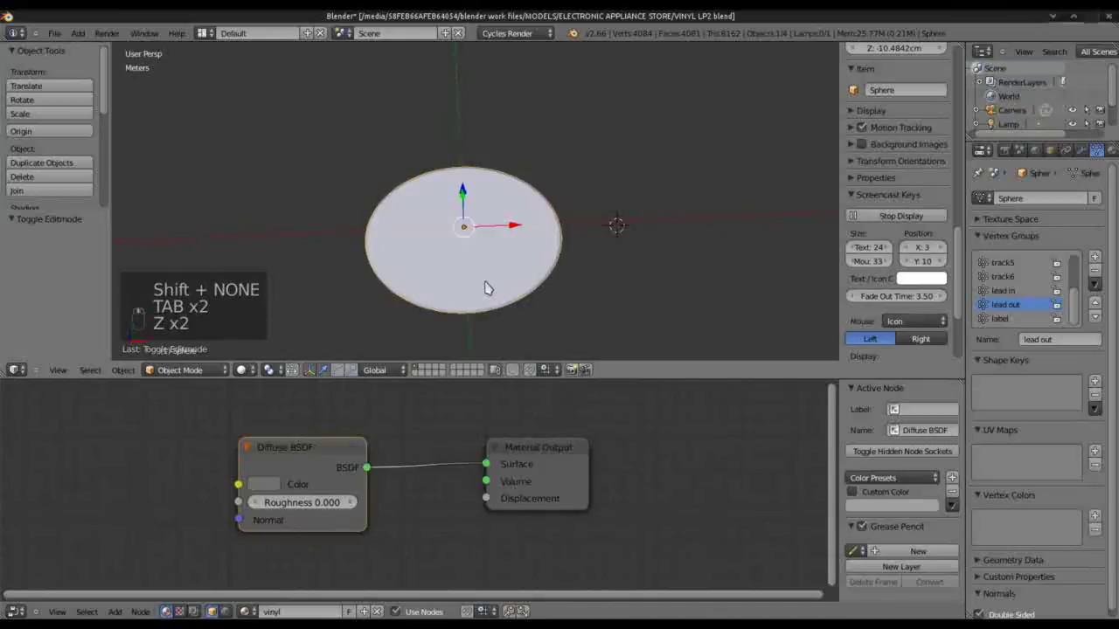
pyautogui.scroll(2, 464, 287)
pyautogui.moveTo(463, 287); pyautogui.dragTo(528, 229, button='middle')
pyautogui.scroll(3, 487, 248)
pyautogui.scroll(-2, 487, 248)
# Step: Show the disc as wireframe in Edit Mode, clear the selection, and select the faces of the track1 vertex group
pyautogui.press('z')
pyautogui.press('Tab')
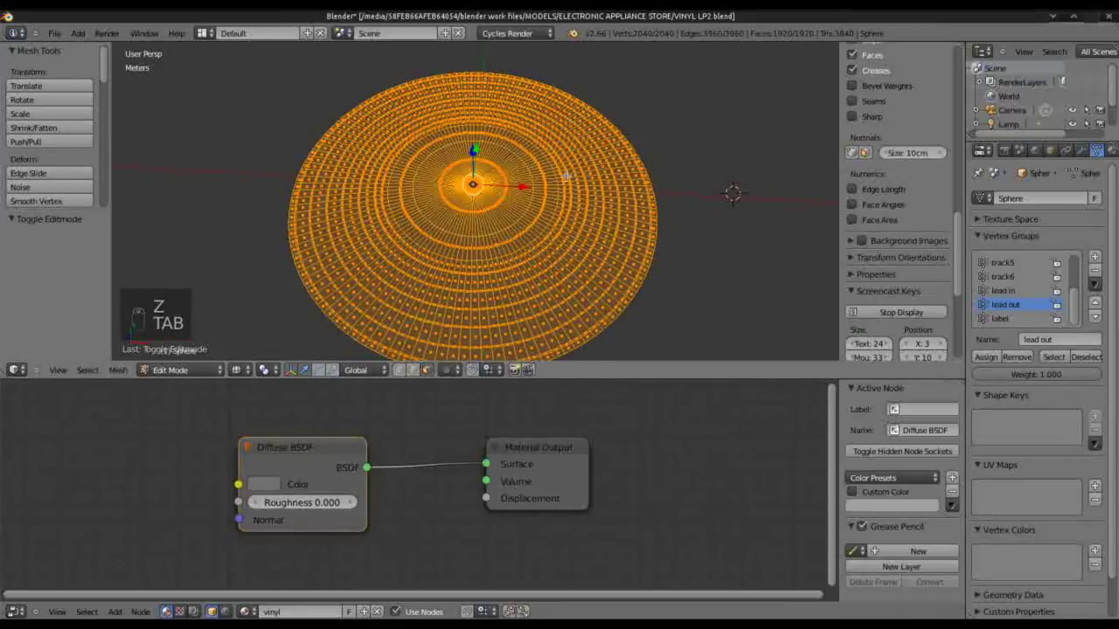
pyautogui.press('a')
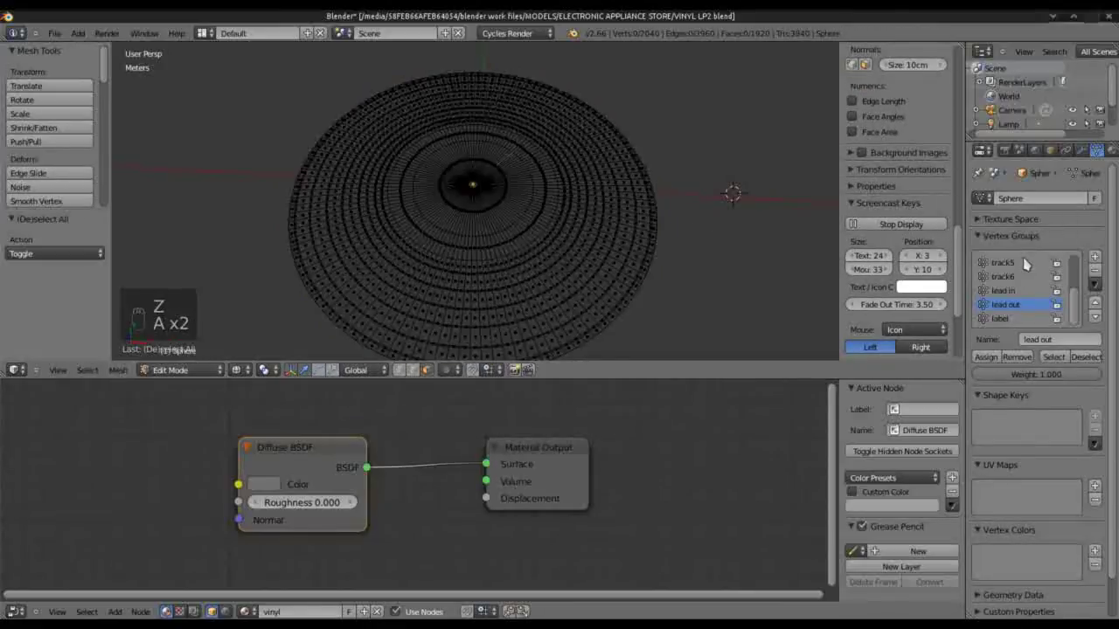
pyautogui.moveTo(1076, 305); pyautogui.dragTo(1082, 261)
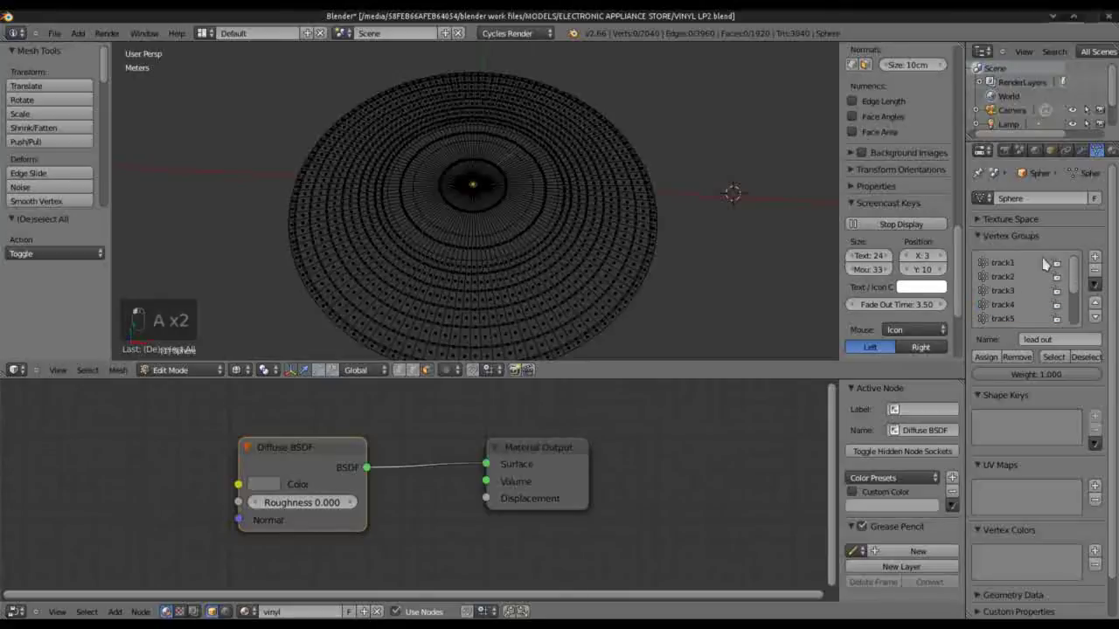
pyautogui.click(999, 265)
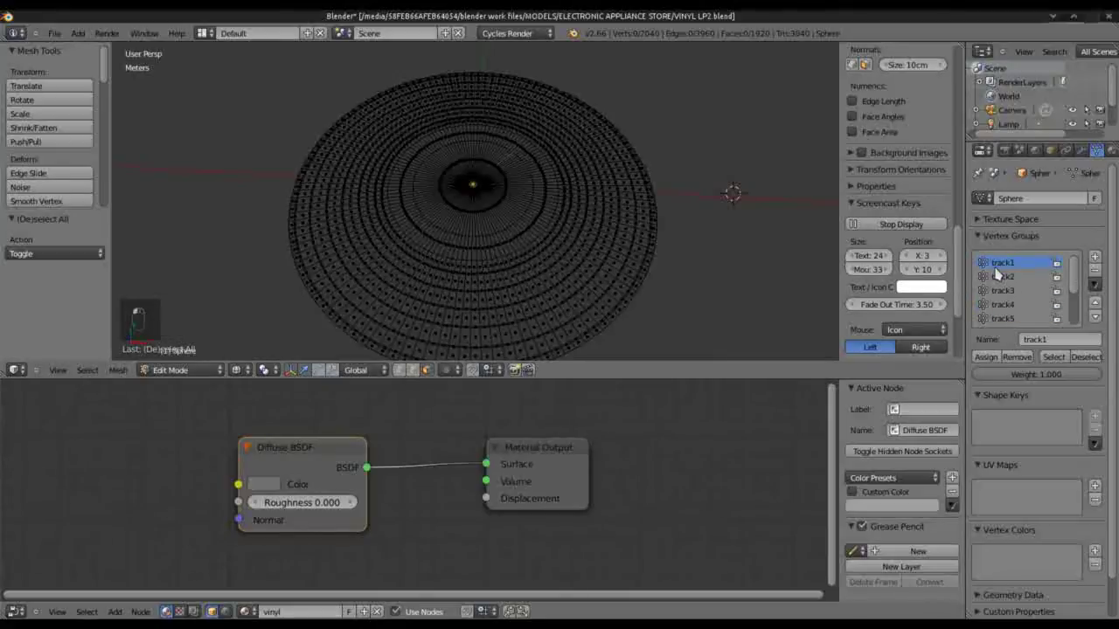
pyautogui.click(1053, 357)
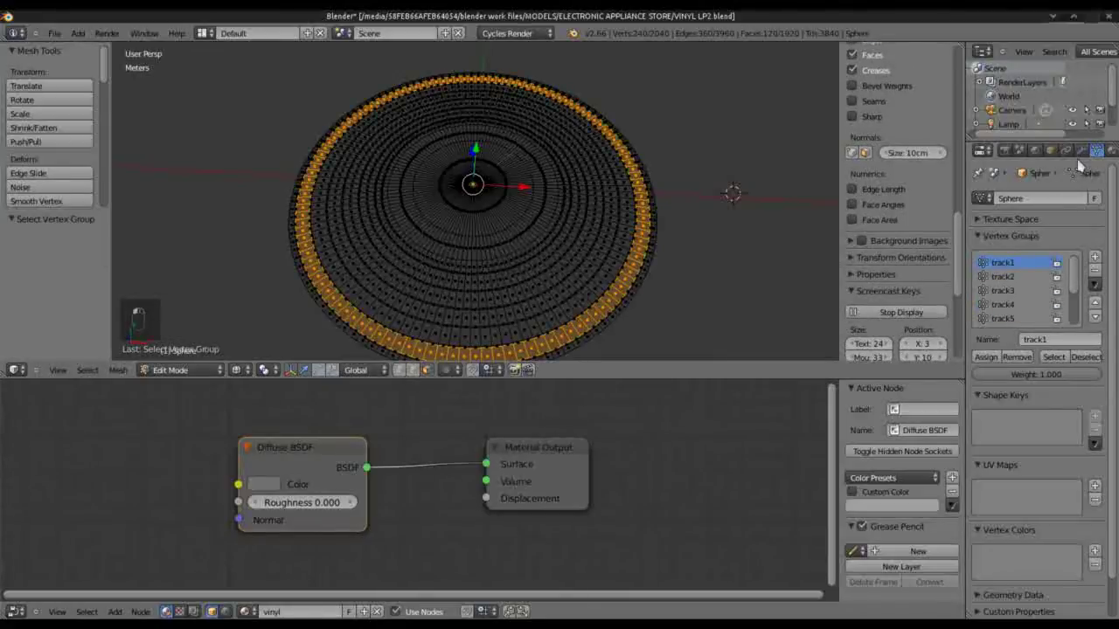
# Step: Add a second material slot to the disc alongside the vinyl material
pyautogui.click(1099, 151)
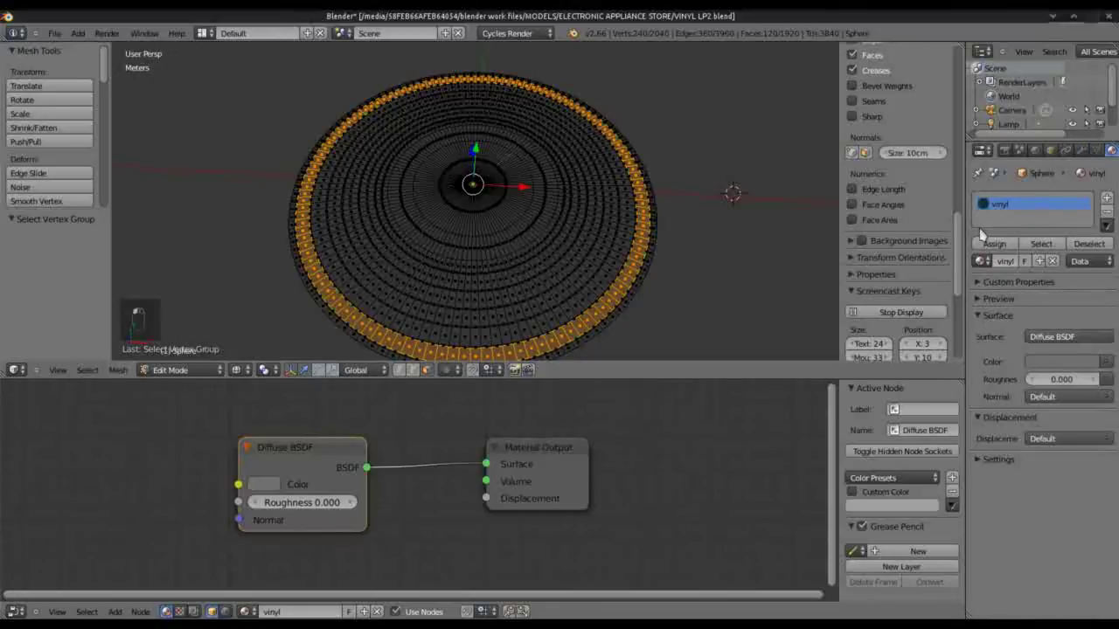
pyautogui.click(1107, 197)
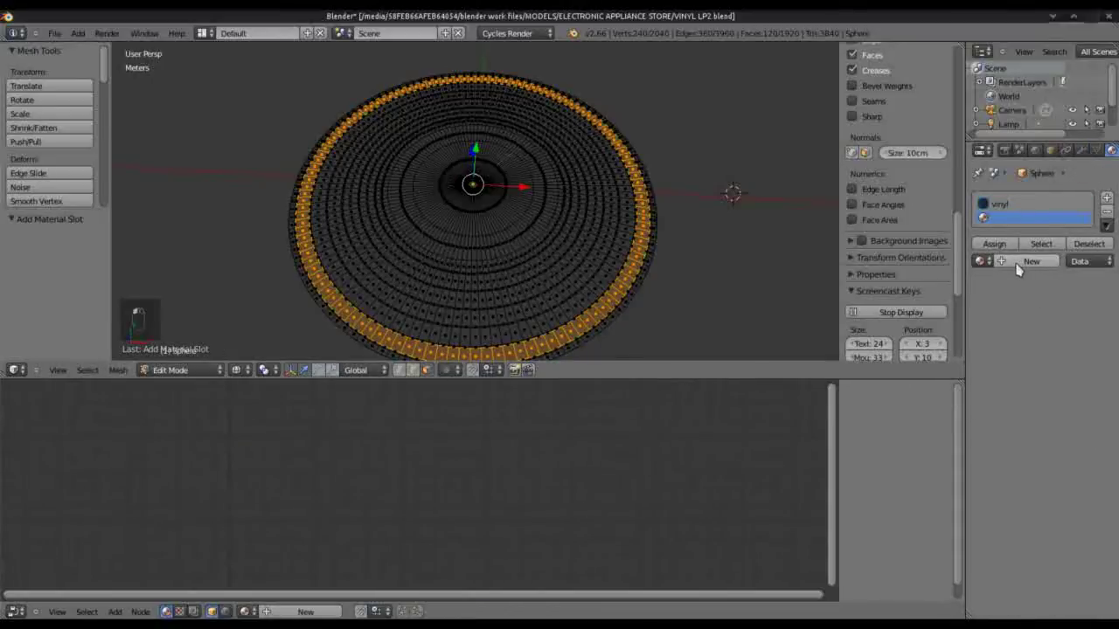
# Step: Create a new material named TRACK MATERIAL in the empty slot and darken its diffuse color to near black
pyautogui.click(1032, 262)
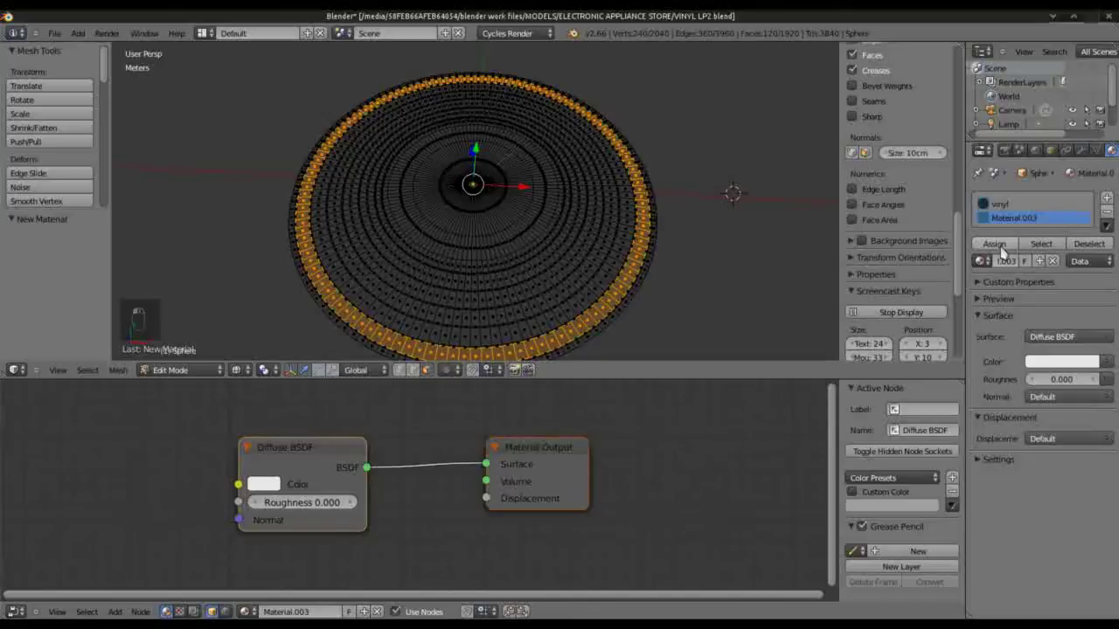
pyautogui.click(1003, 263)
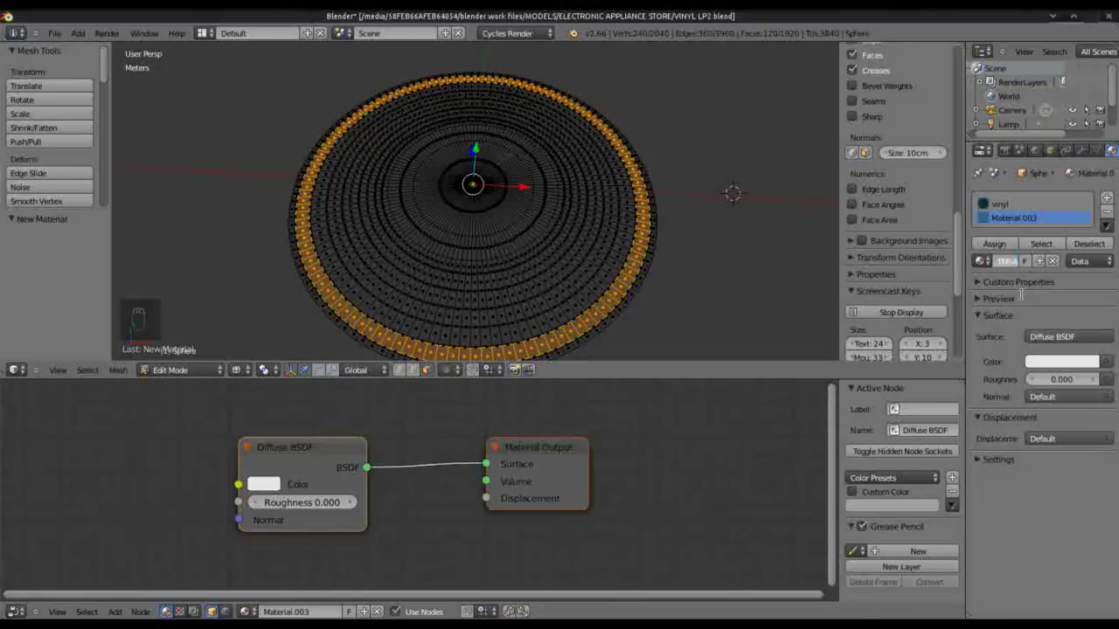
pyautogui.write('TRACK MATERIAL')
pyautogui.press('Return')
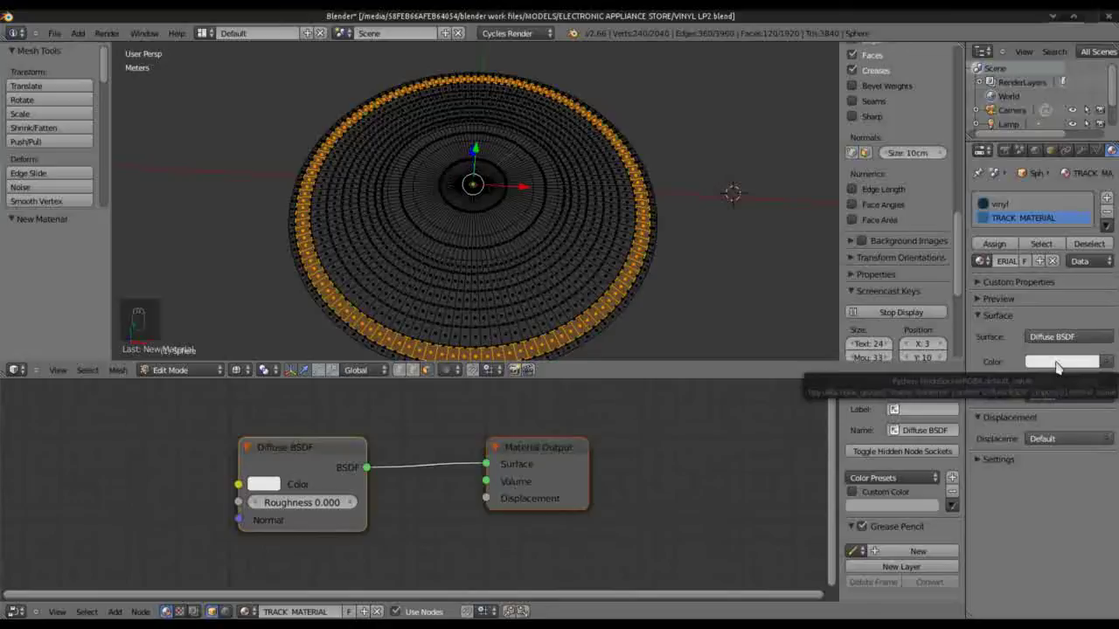
pyautogui.click(1082, 371)
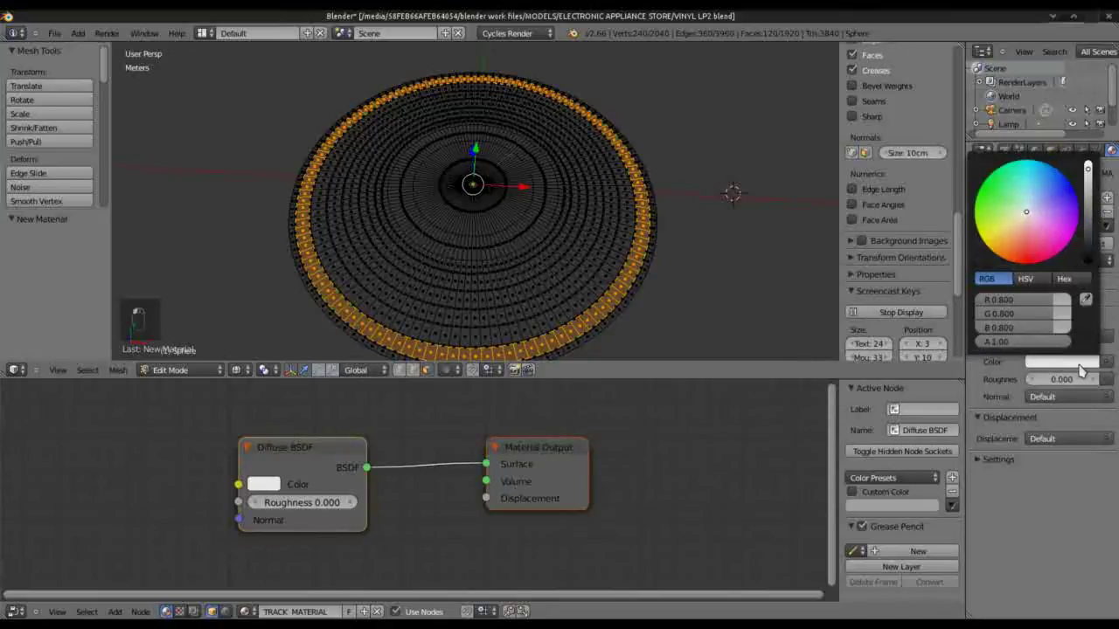
pyautogui.moveTo(1088, 250); pyautogui.dragTo(1088, 264)
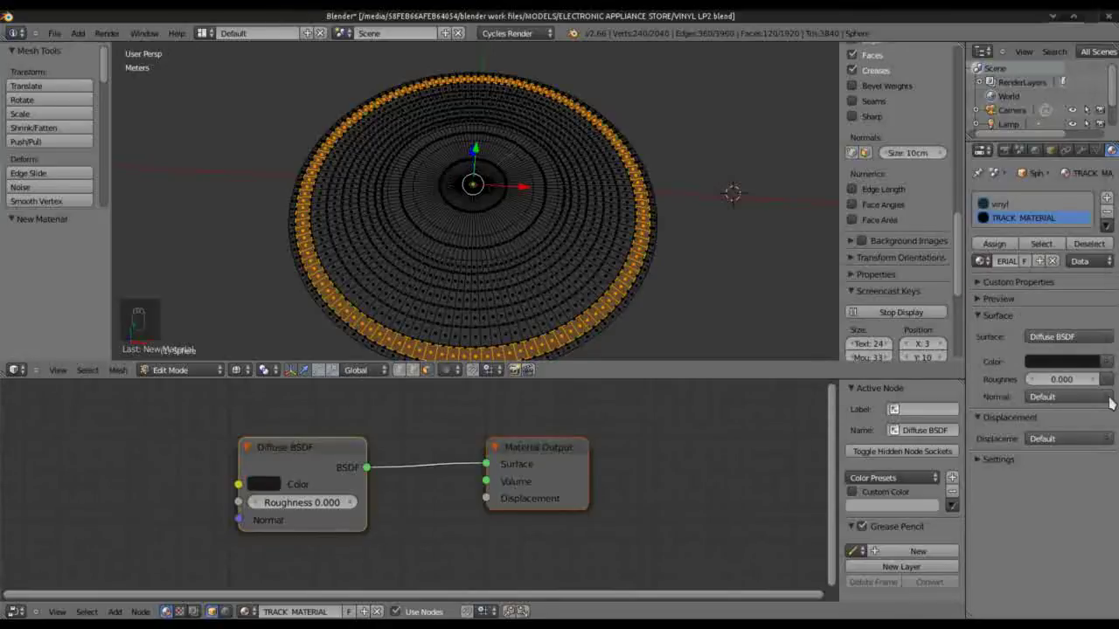
# Step: Spread the Diffuse BSDF and Material Output nodes apart and insert a Mix Shader on the link between them
pyautogui.moveTo(274, 450); pyautogui.dragTo(354, 420)
pyautogui.moveTo(521, 450); pyautogui.dragTo(609, 414)
pyautogui.moveTo(392, 427); pyautogui.dragTo(189, 410)
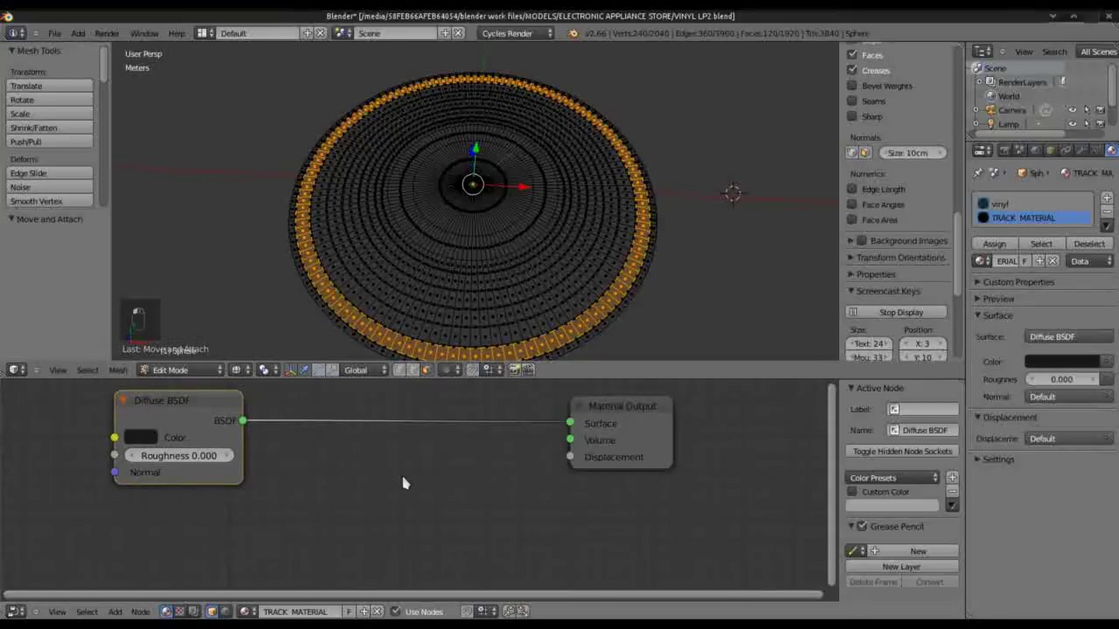
pyautogui.hotkey('shift', 'a')
pyautogui.moveTo(404, 479)
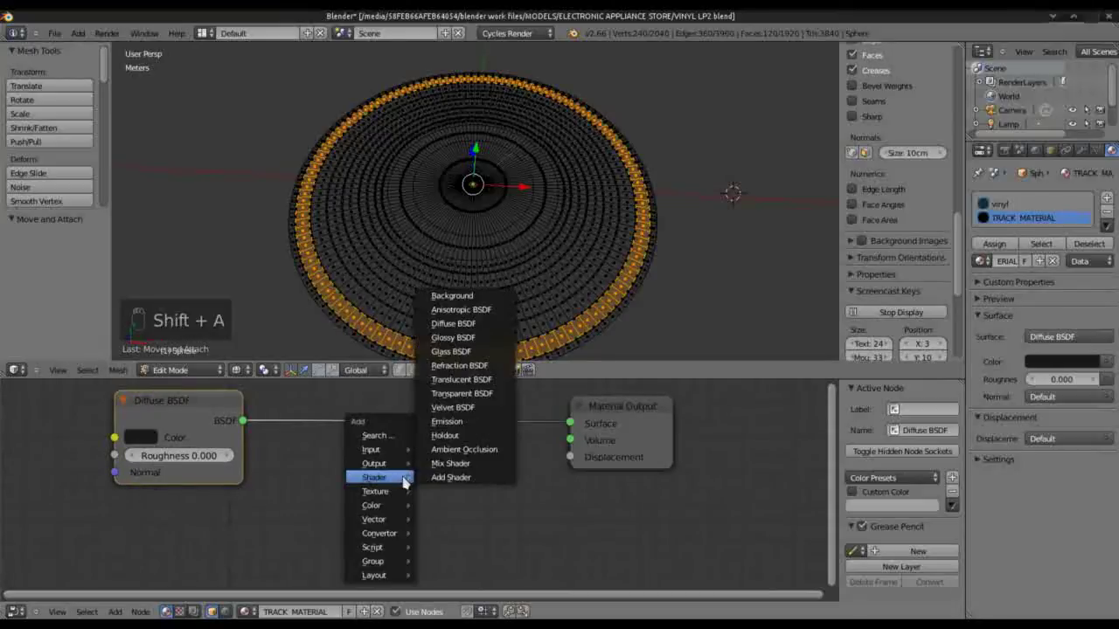
pyautogui.click(453, 464)
pyautogui.click(479, 426)
pyautogui.moveTo(479, 426); pyautogui.dragTo(395, 422)
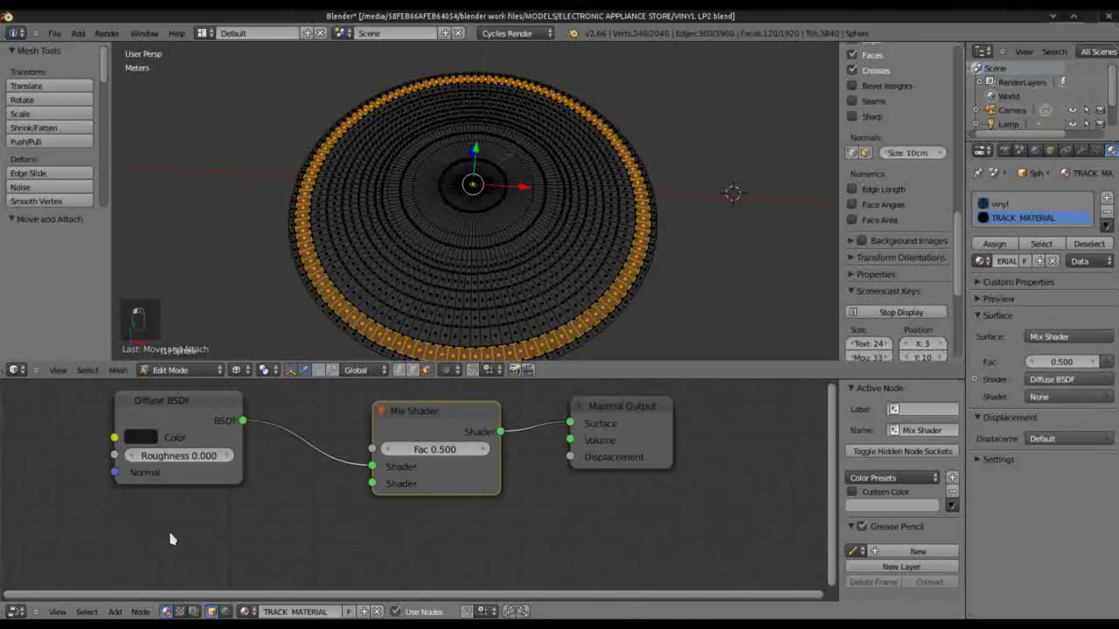
# Step: Add an Anisotropic BSDF below the Diffuse BSDF and link it to the Mix Shader's second shader input
pyautogui.moveTo(172, 534); pyautogui.dragTo(260, 531, button='middle')
pyautogui.hotkey('shift', 'a')
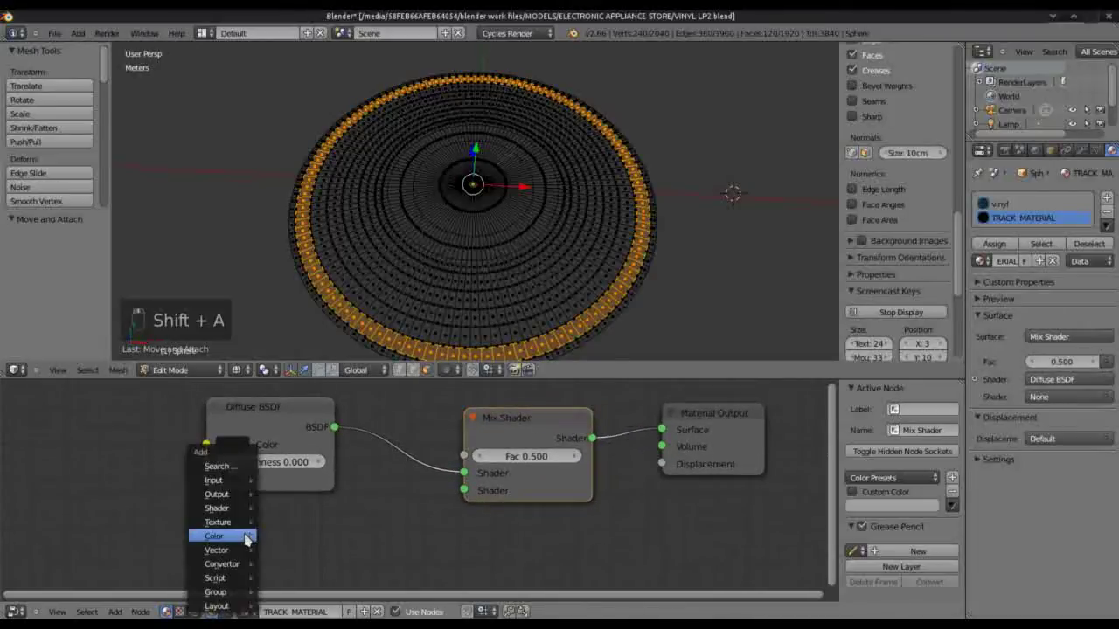
pyautogui.moveTo(246, 540)
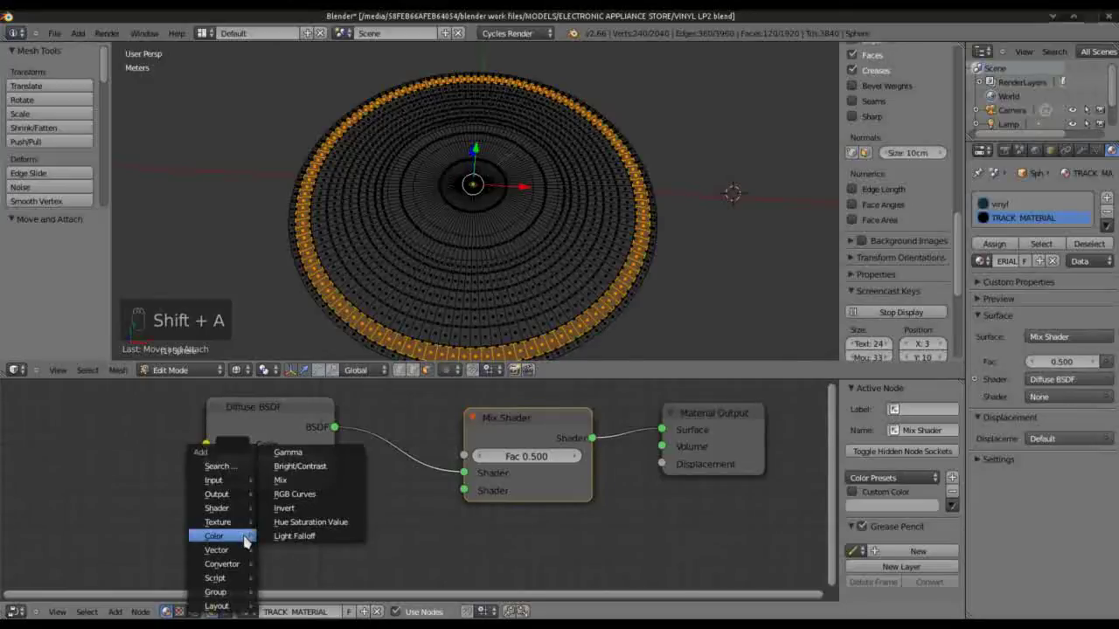
pyautogui.moveTo(237, 508)
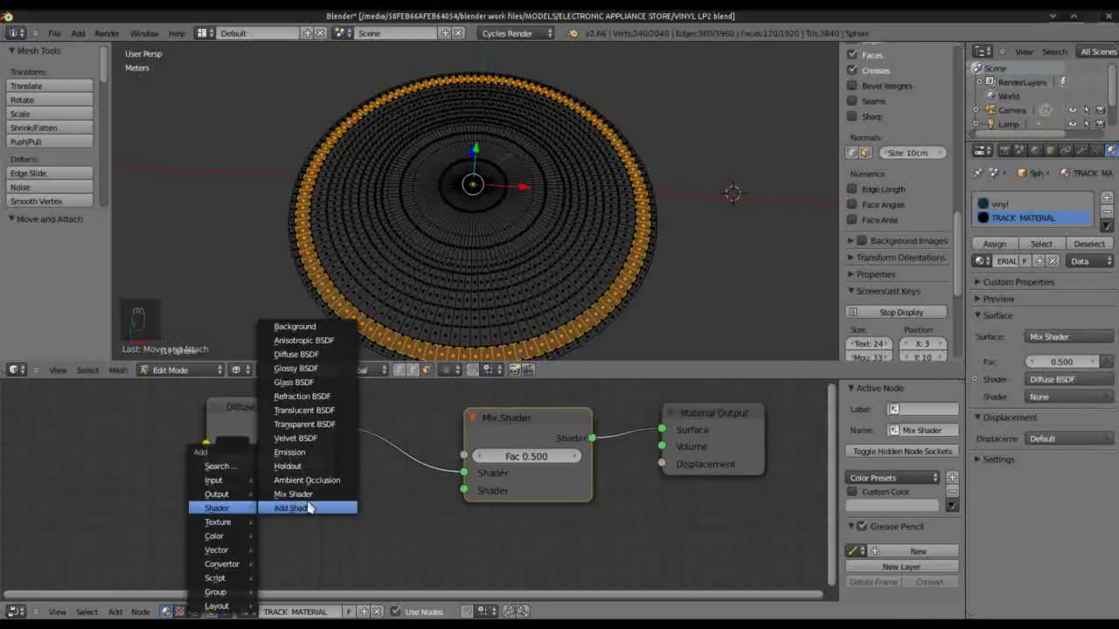
pyautogui.click(297, 340)
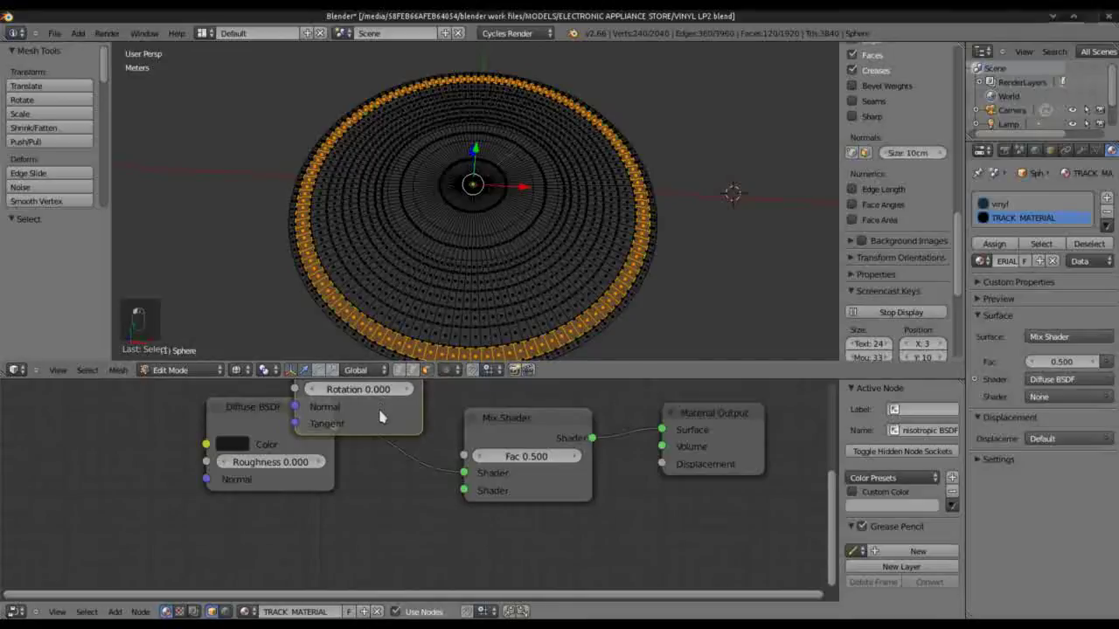
pyautogui.click(280, 530)
pyautogui.moveTo(328, 538); pyautogui.dragTo(464, 490)
# Step: Preview the disc in rendered shading and set the Anisotropic BSDF's anisotropy to 0.956 and roughness to 0.4
pyautogui.click(236, 370)
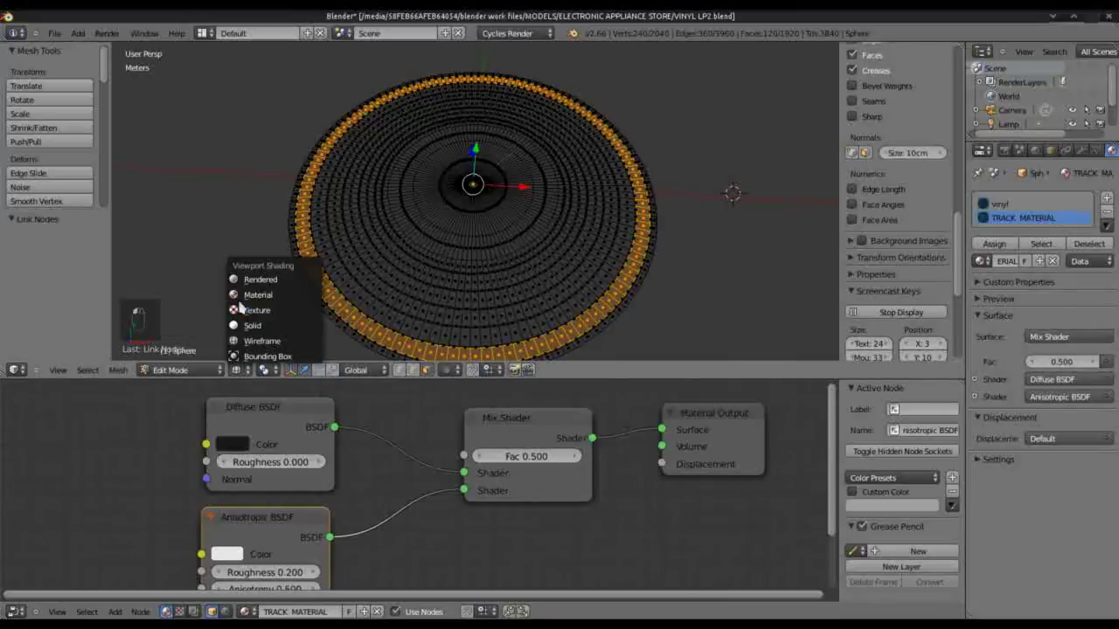
pyautogui.click(245, 280)
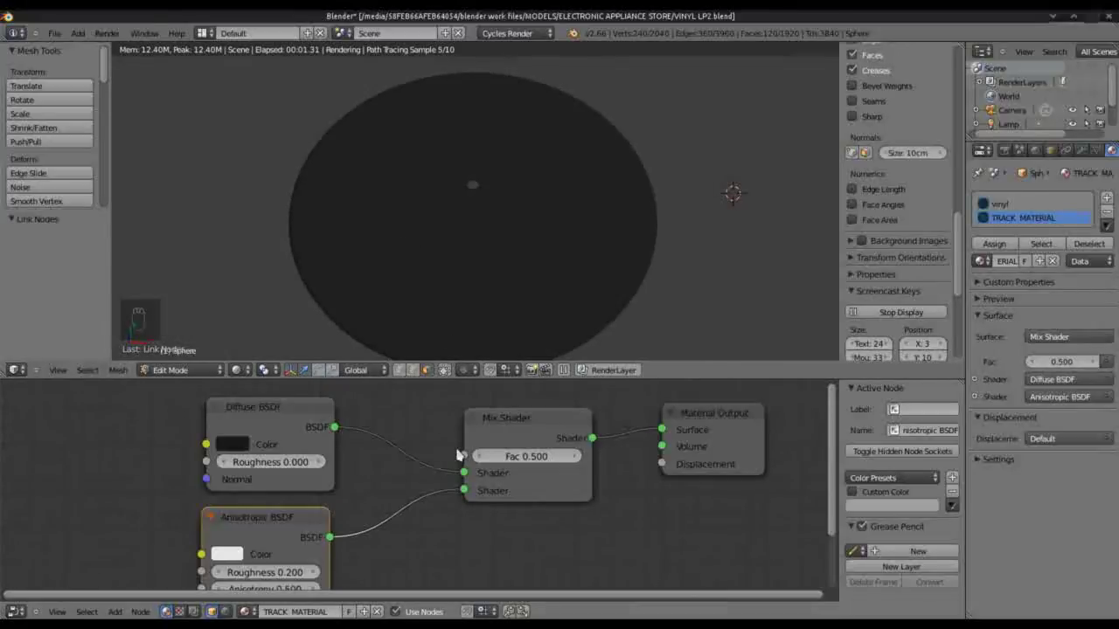
pyautogui.moveTo(298, 530); pyautogui.dragTo(339, 487, button='middle')
pyautogui.moveTo(312, 549); pyautogui.dragTo(368, 553)
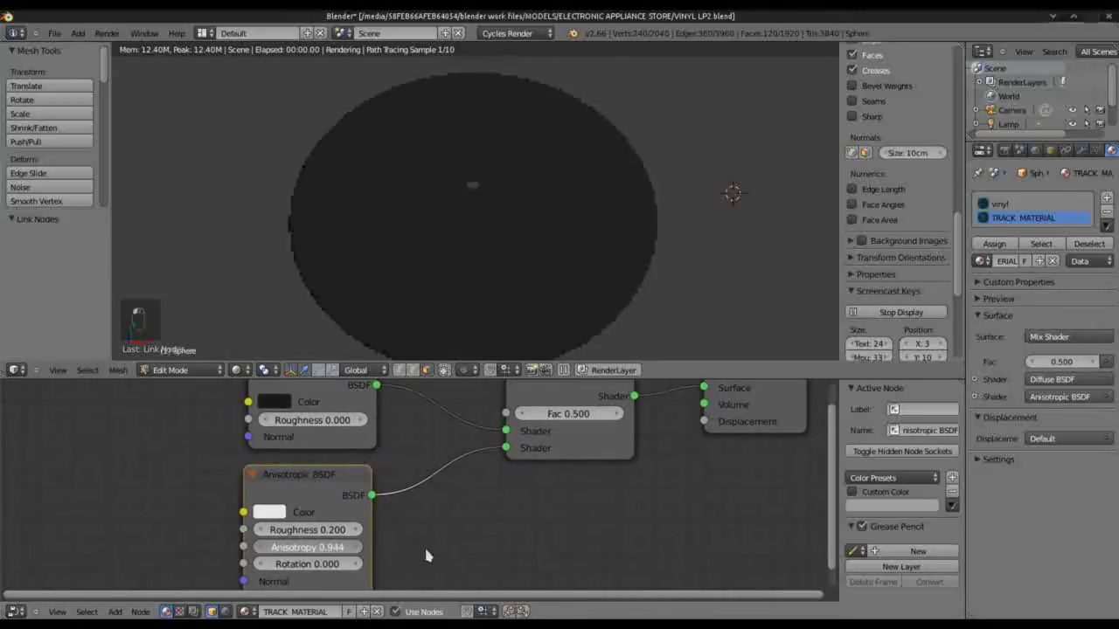
pyautogui.moveTo(451, 552); pyautogui.dragTo(441, 555)
pyautogui.click(322, 531)
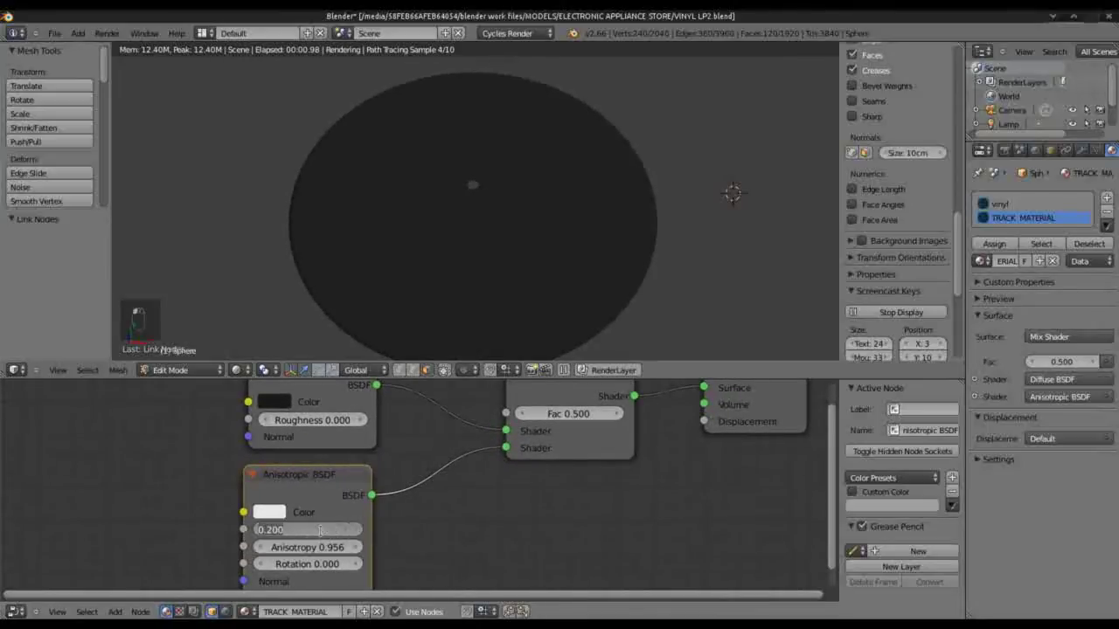
pyautogui.press('BackSpace')
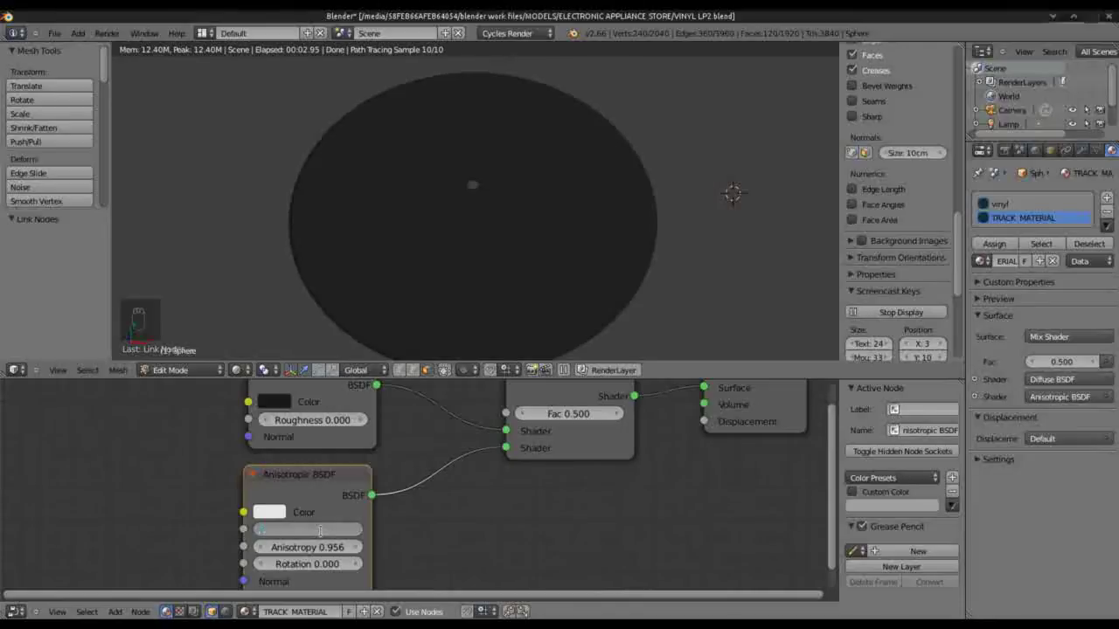
pyautogui.write('0.4')
pyautogui.press('Return')
# Step: Select only the track1 vertex group in wireframe edit mode and assign TRACK MATERIAL to its faces
pyautogui.press('Tab')
pyautogui.press('Tab')
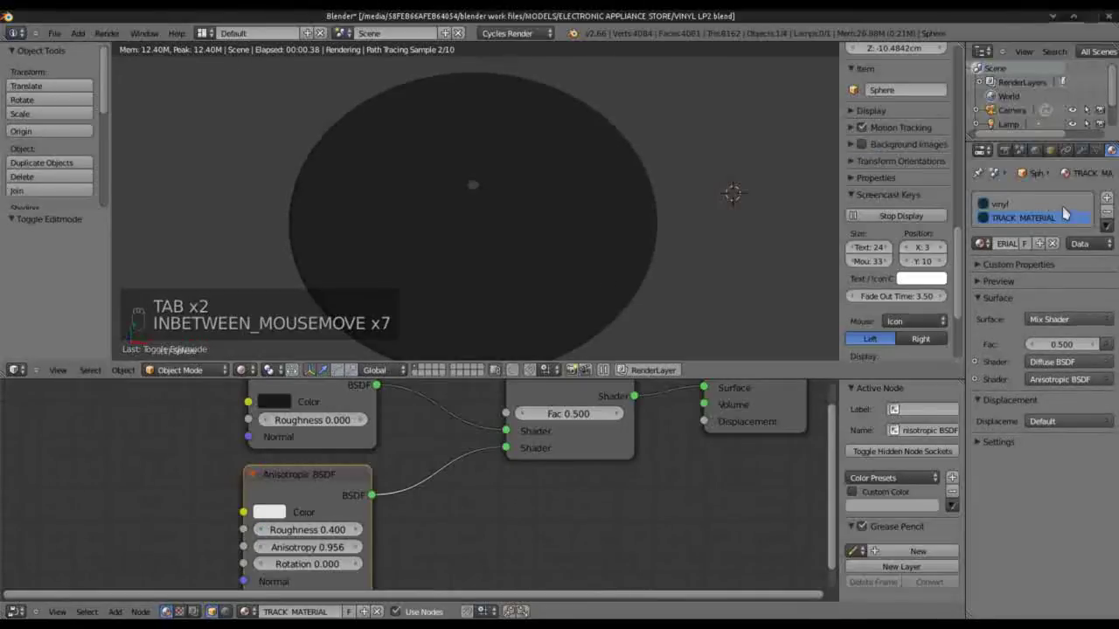
pyautogui.moveTo(487, 238); pyautogui.dragTo(518, 216, button='middle')
pyautogui.moveTo(392, 423); pyautogui.dragTo(393, 440, button='middle')
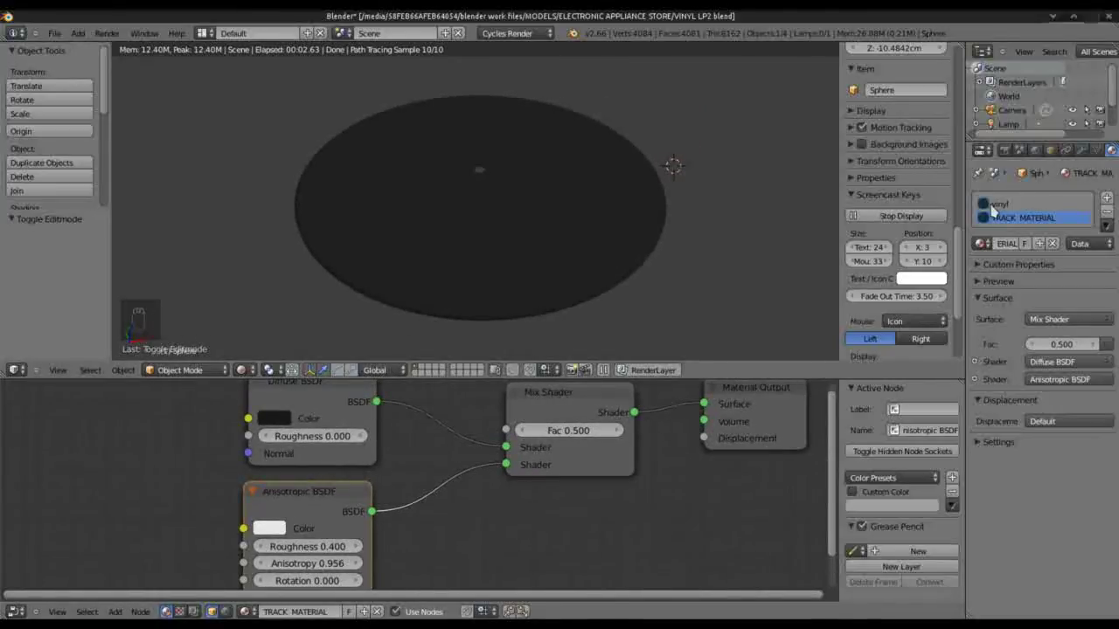
pyautogui.click(1098, 151)
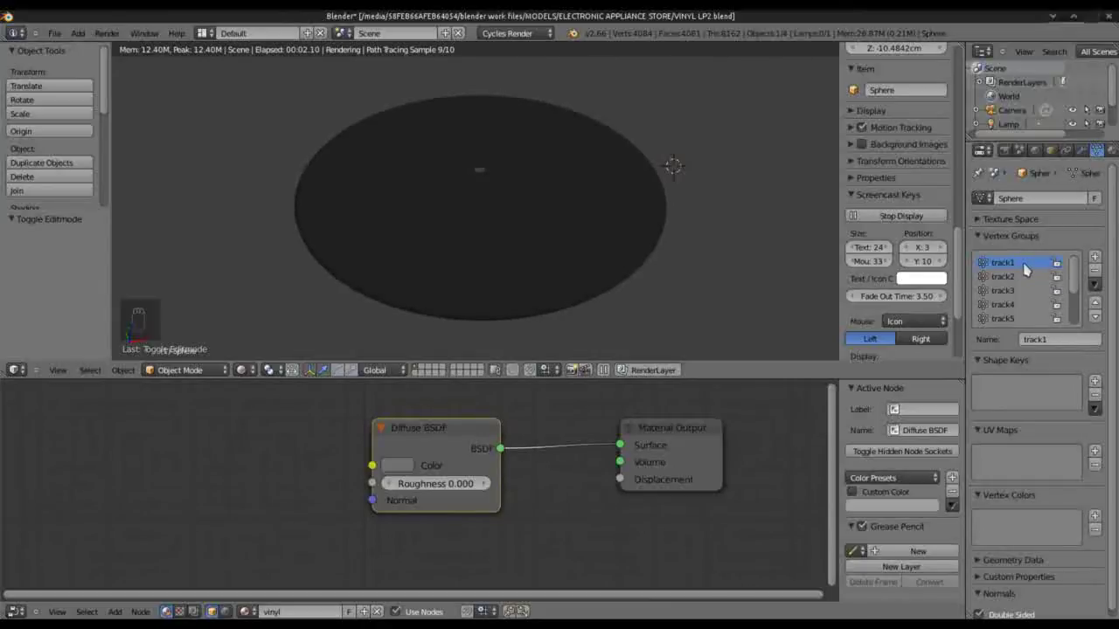
pyautogui.press('z')
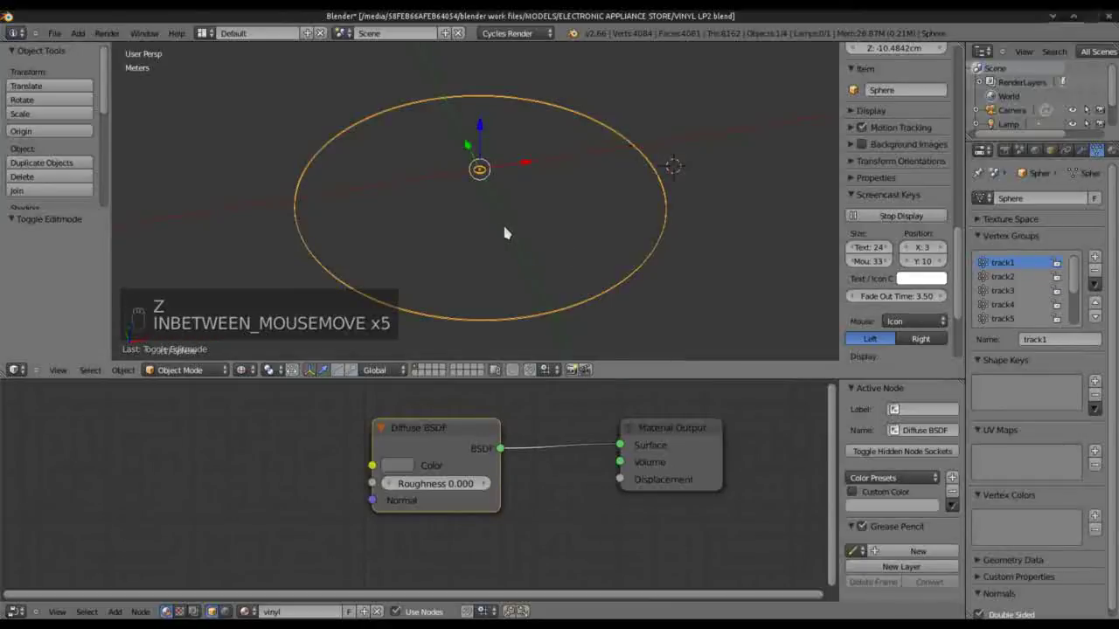
pyautogui.press('Tab')
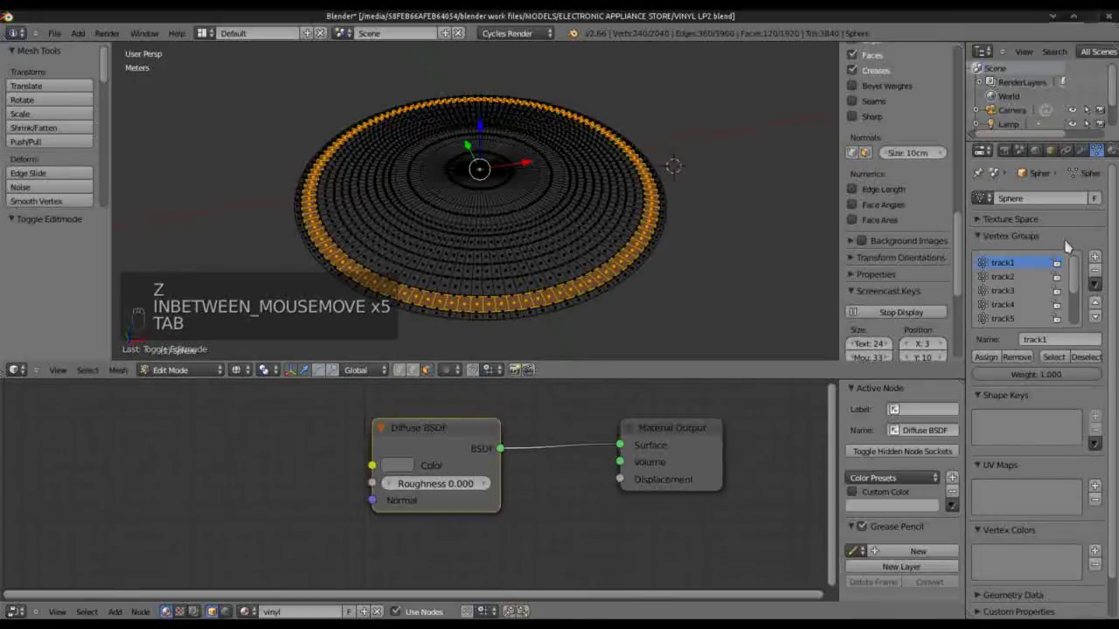
pyautogui.click(1091, 357)
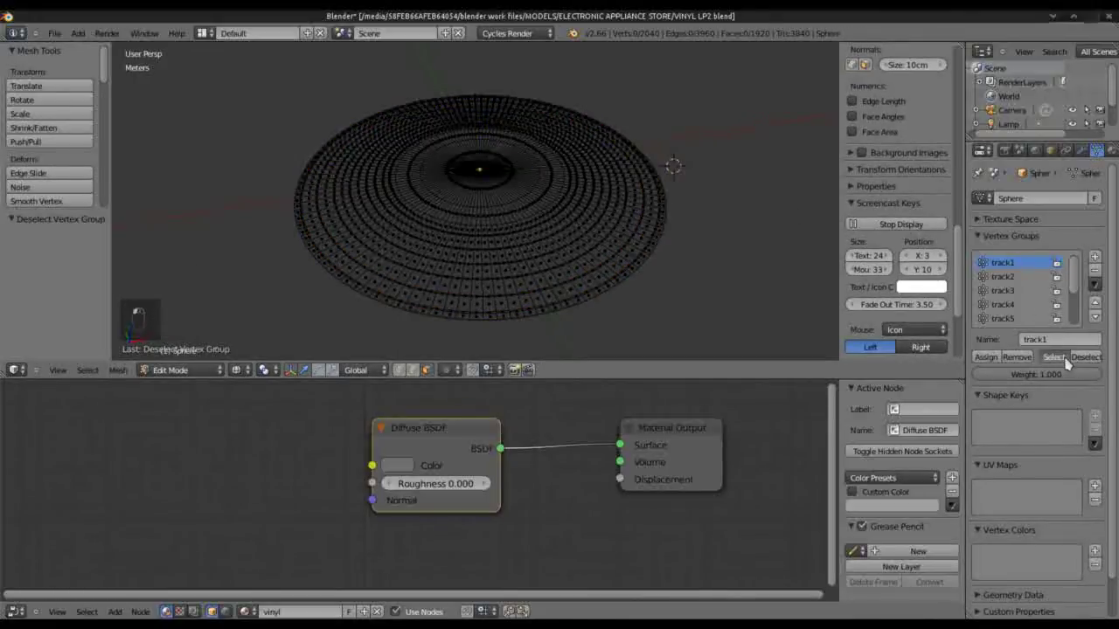
pyautogui.click(1055, 358)
pyautogui.click(1111, 150)
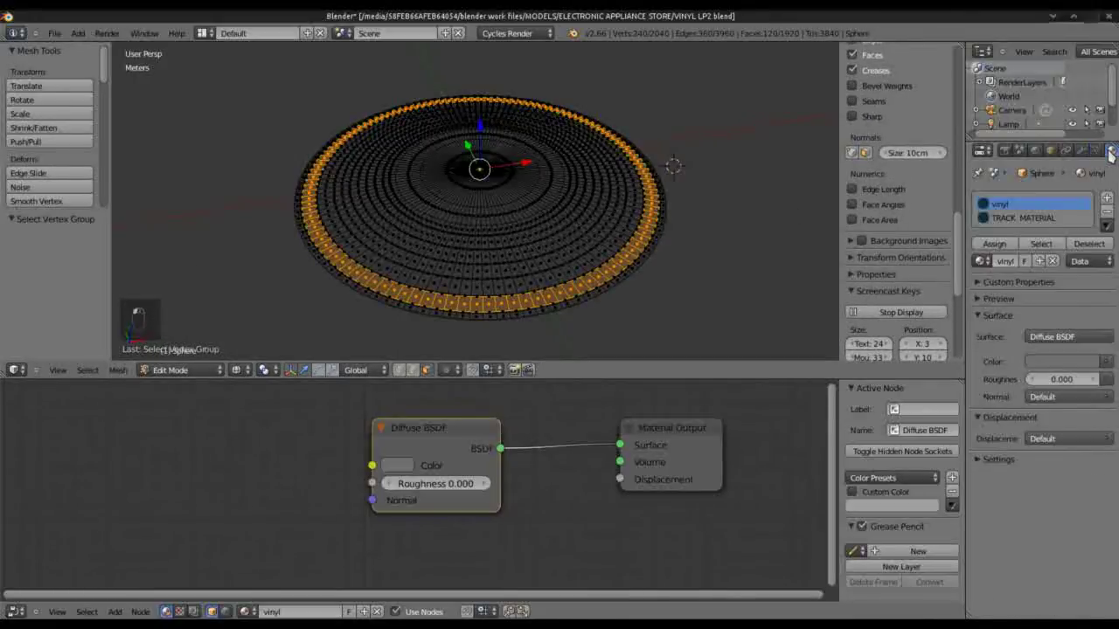
pyautogui.click(1007, 218)
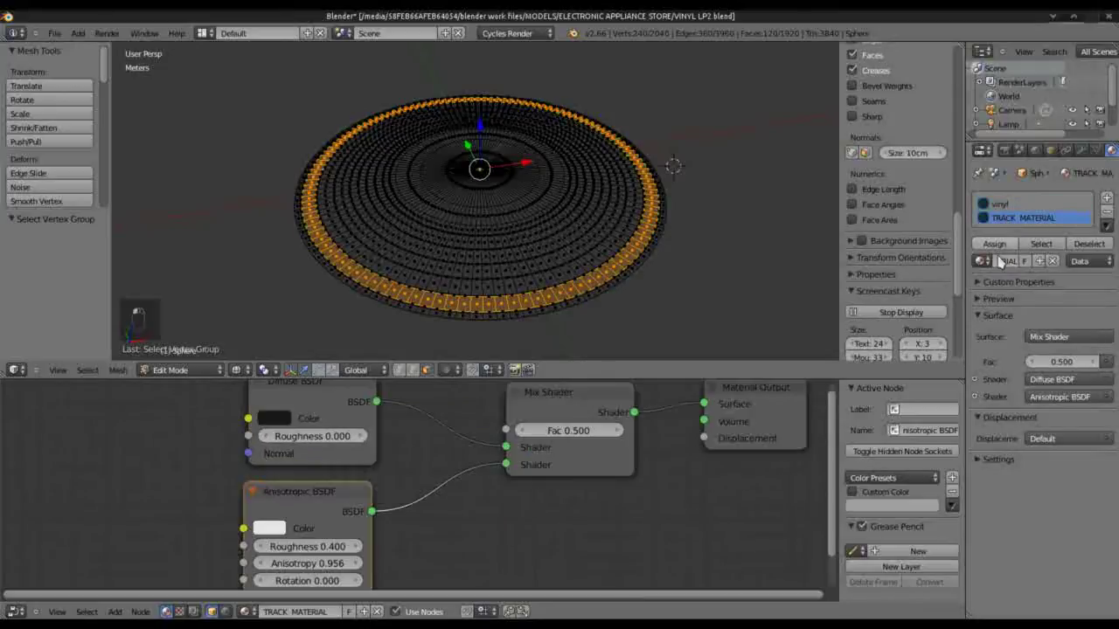
pyautogui.click(997, 249)
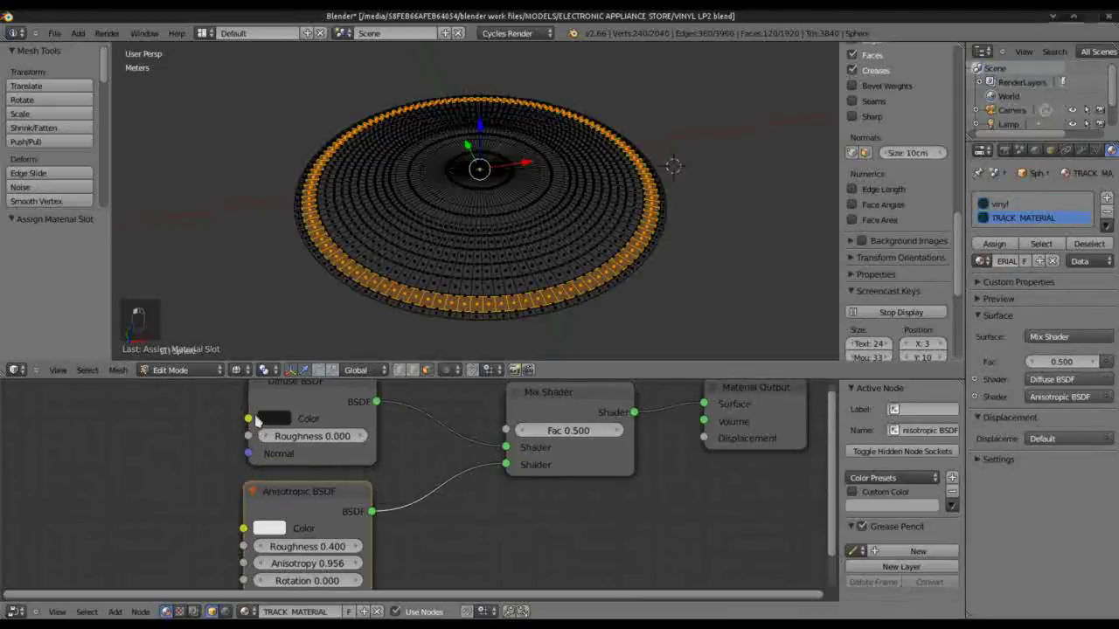
# Step: Display the disc in rendered shading in object mode and inspect the track's highlights from a higher angle
pyautogui.click(236, 370)
pyautogui.click(259, 280)
pyautogui.press('Tab')
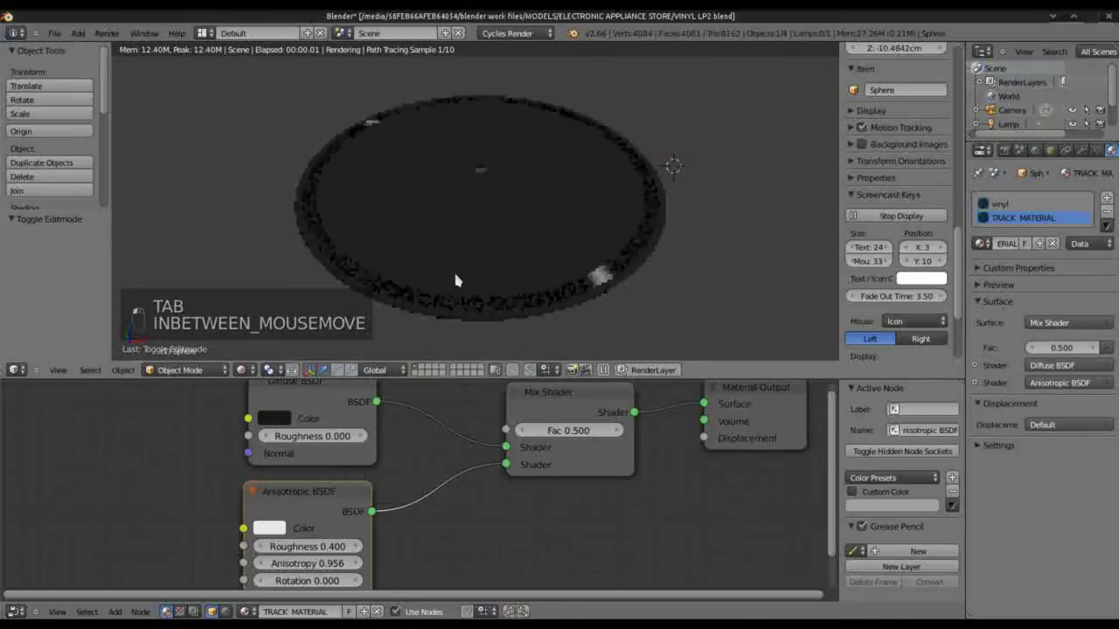
pyautogui.moveTo(464, 211); pyautogui.dragTo(465, 230, button='middle')
pyautogui.moveTo(505, 264); pyautogui.dragTo(620, 315, button='middle')
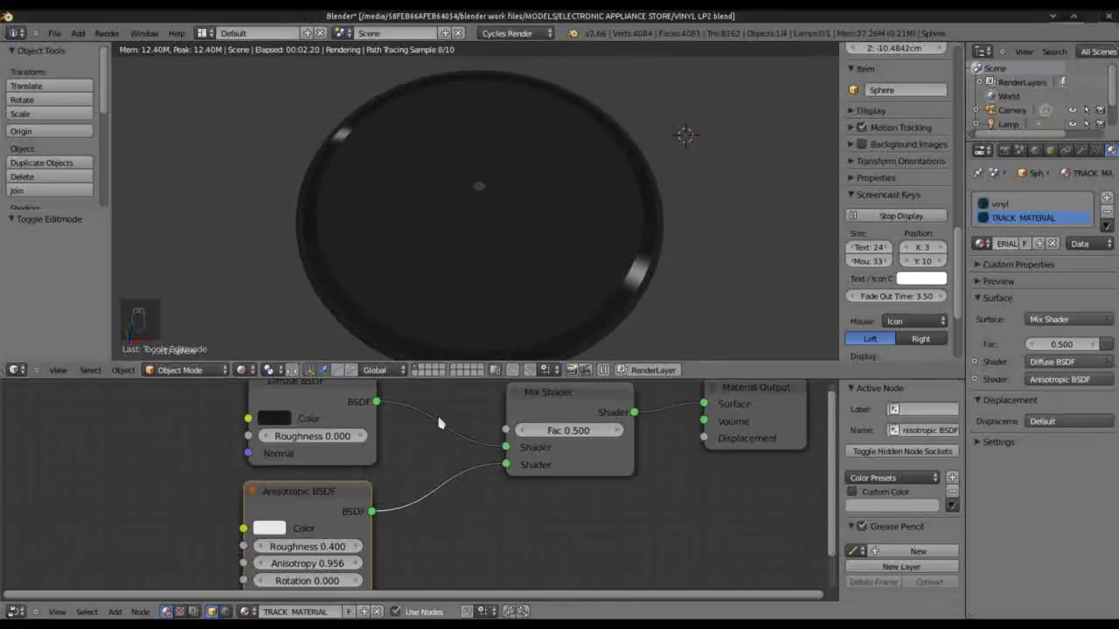
# Step: Try lower and negative anisotropy values on the Anisotropic BSDF, and settle on 0.88
pyautogui.moveTo(341, 568); pyautogui.dragTo(234, 566)
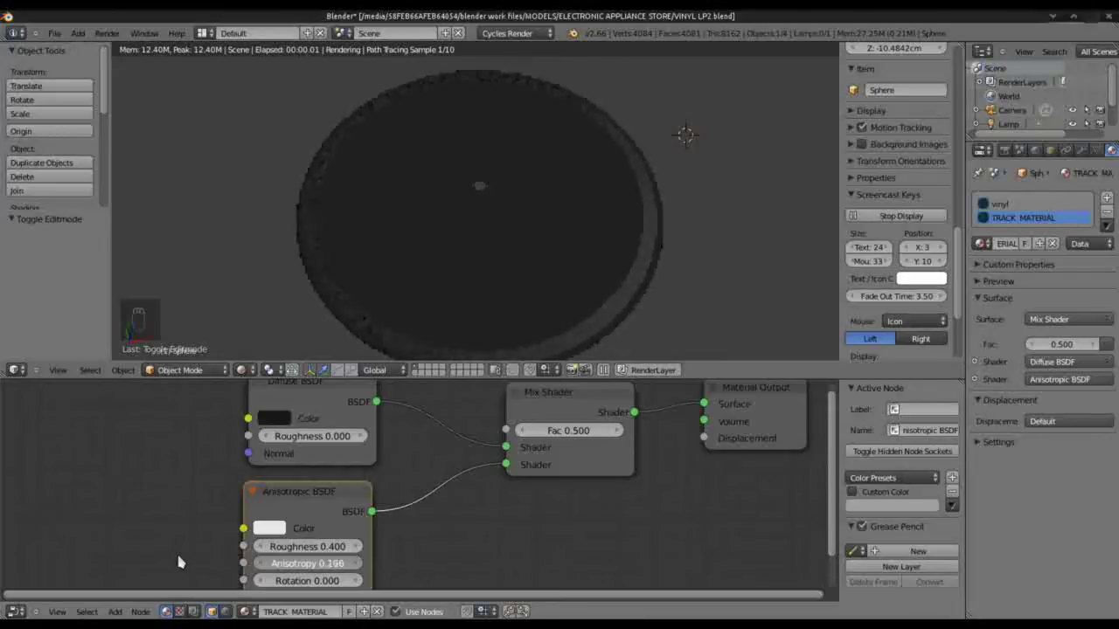
pyautogui.moveTo(166, 559); pyautogui.dragTo(119, 552)
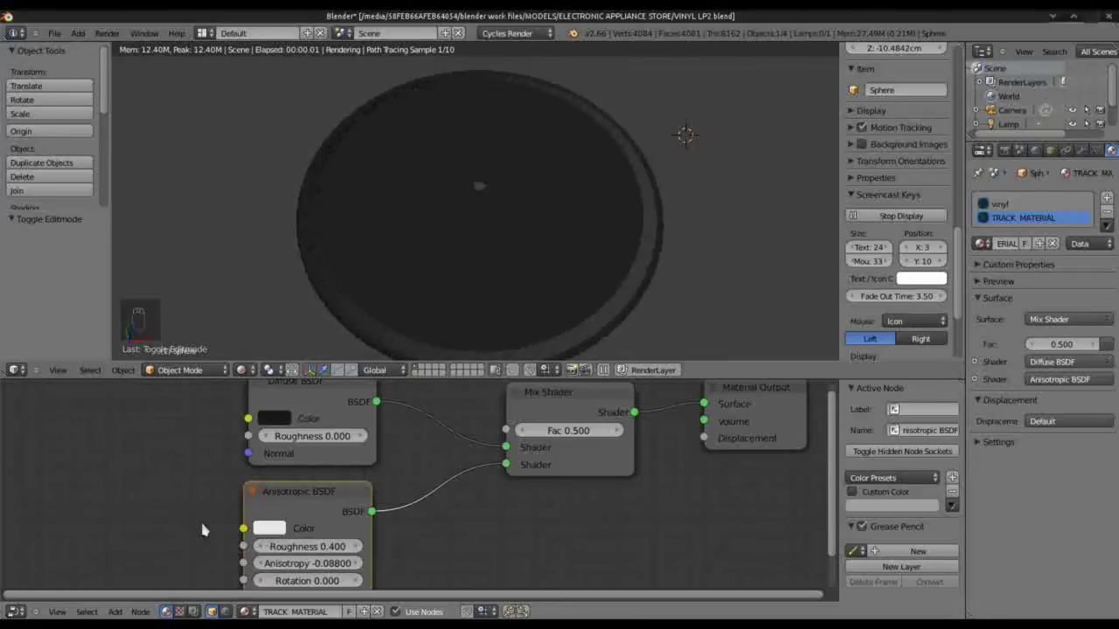
pyautogui.moveTo(304, 569)
pyautogui.mouseDown()
pyautogui.moveTo(253, 572)
pyautogui.moveTo(389, 553)
pyautogui.mouseUp()
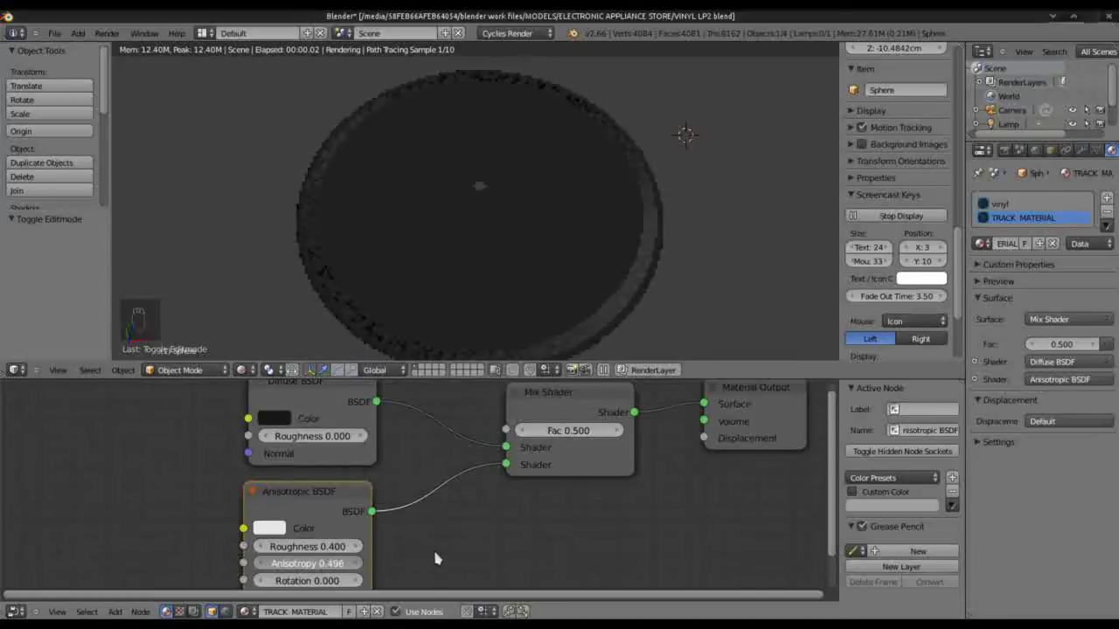
pyautogui.moveTo(471, 552); pyautogui.dragTo(511, 549)
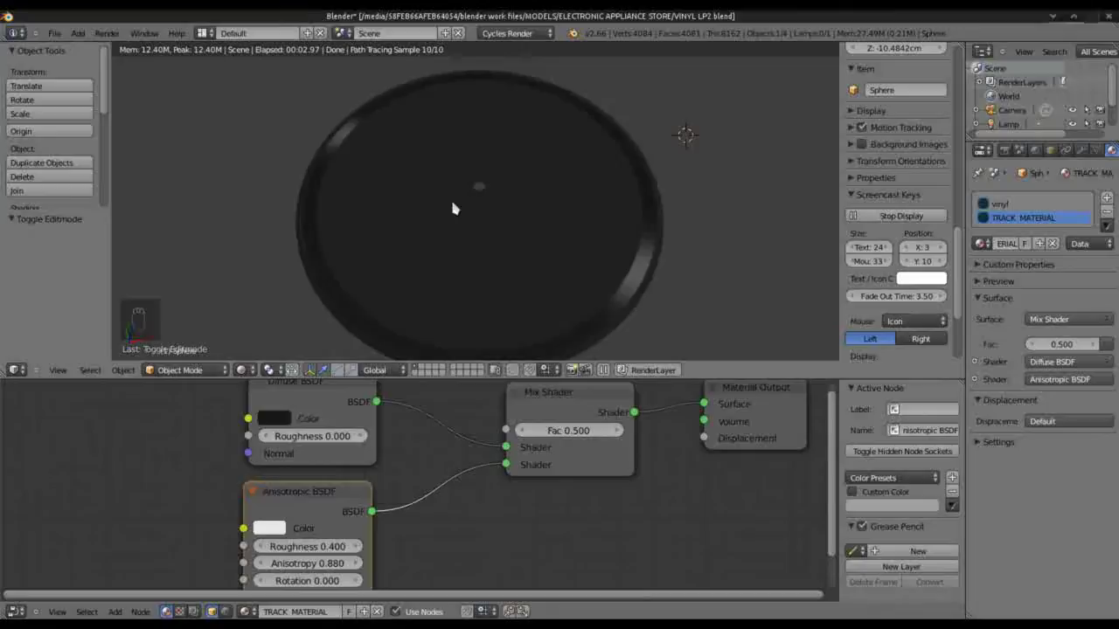
pyautogui.moveTo(461, 303)
pyautogui.mouseDown(button='middle')
pyautogui.moveTo(492, 271)
pyautogui.moveTo(492, 317)
pyautogui.moveTo(507, 267)
pyautogui.moveTo(505, 318)
pyautogui.moveTo(475, 277)
pyautogui.mouseUp(button='middle')
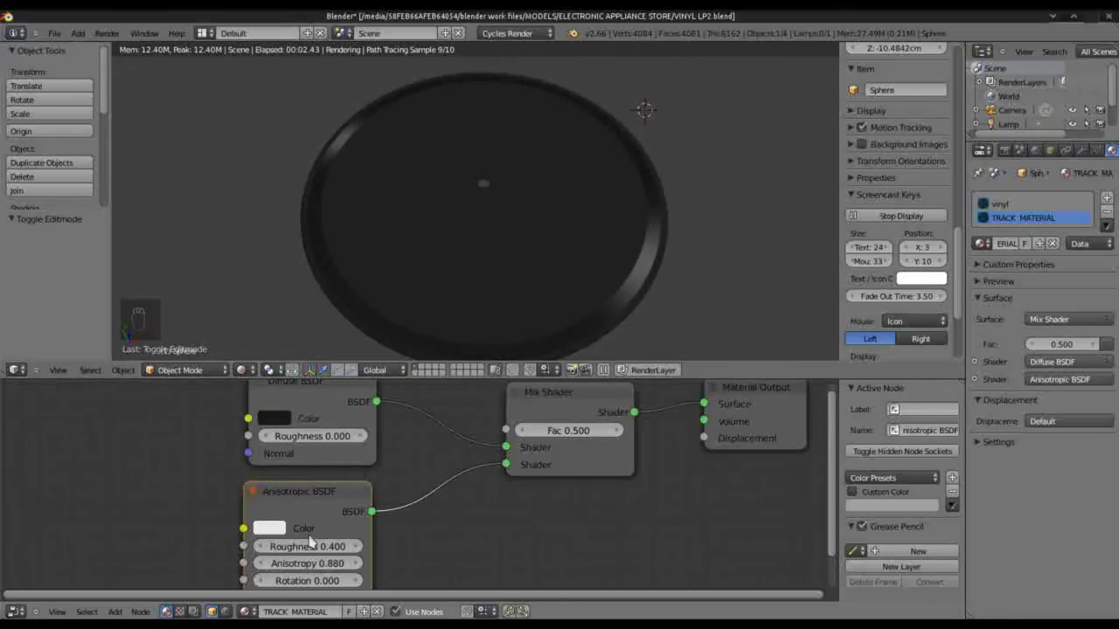
# Step: Try out the Anisotropic BSDF's rotation and raise the Mix Shader factor to 0.666
pyautogui.click(356, 581)
pyautogui.moveTo(359, 585); pyautogui.dragTo(283, 594)
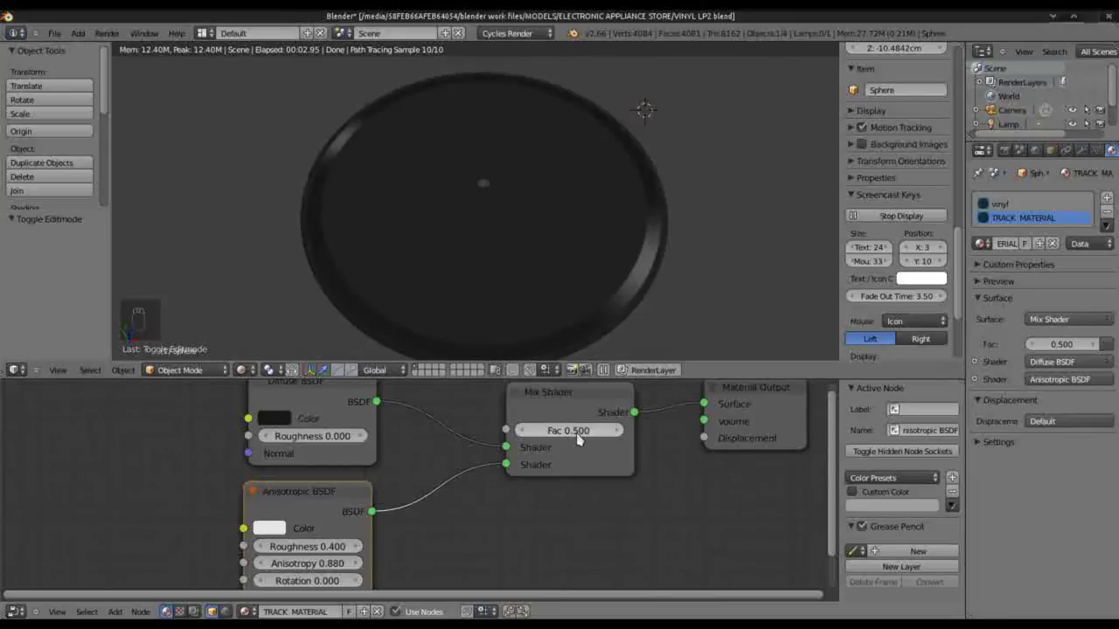
pyautogui.moveTo(577, 440); pyautogui.dragTo(635, 435)
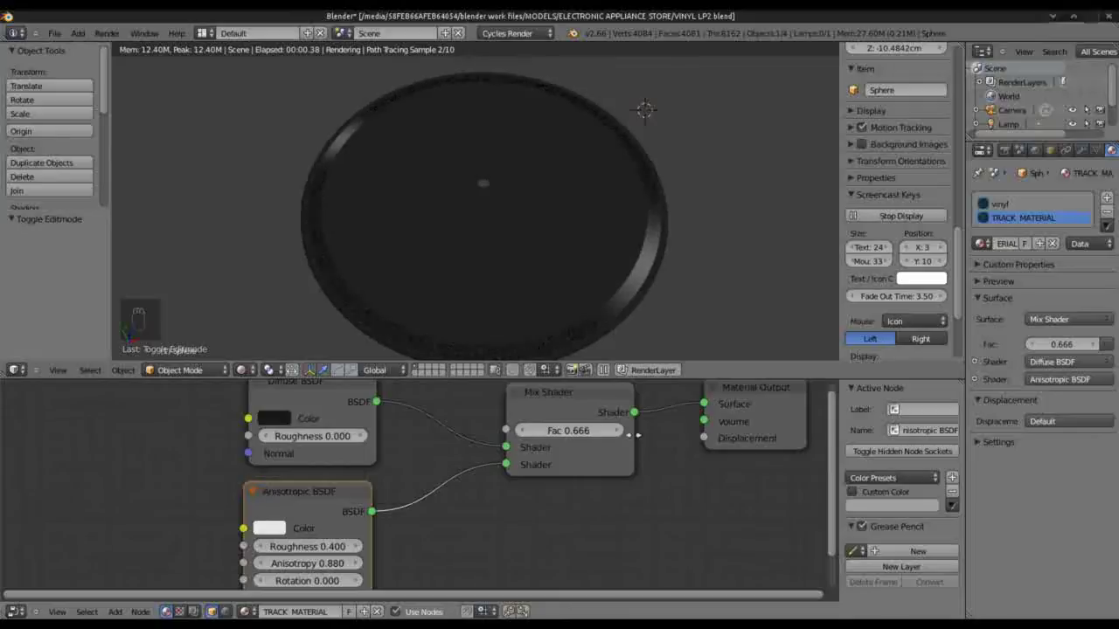
# Step: Try out other Mix Shader factors for TRACK MATERIAL and set the factor to 0.5
pyautogui.moveTo(543, 442); pyautogui.dragTo(584, 454)
pyautogui.moveTo(651, 430); pyautogui.dragTo(654, 430)
pyautogui.click(587, 439)
pyautogui.write('0.5')
pyautogui.press('Return')
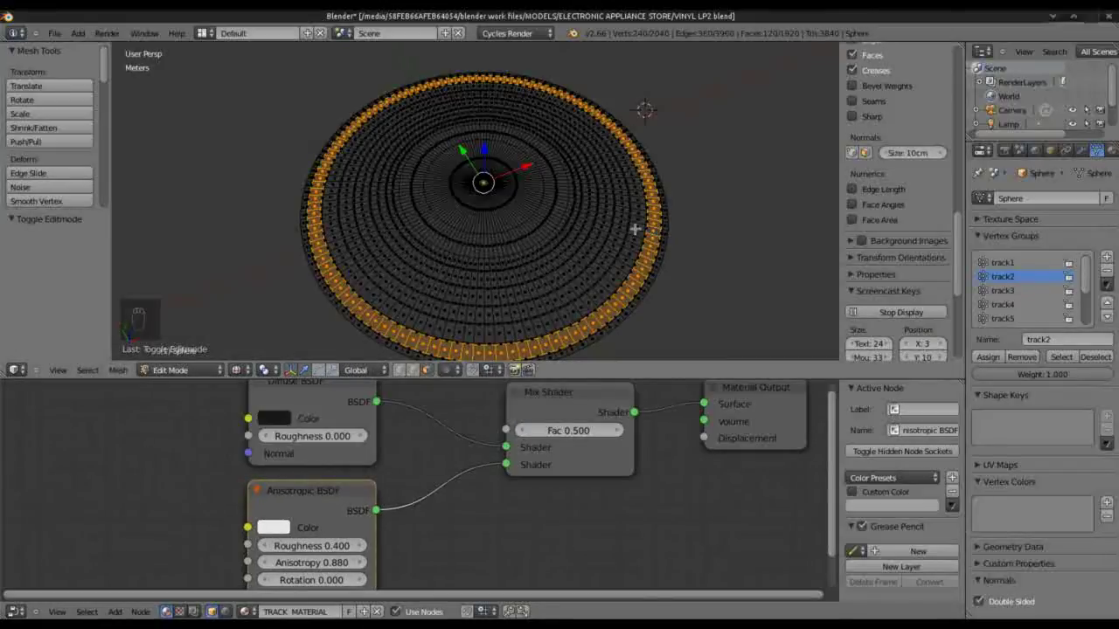
# Step: Select only the track2 vertex group in wireframe edit mode and assign TRACK MATERIAL to its faces
pyautogui.press('a')
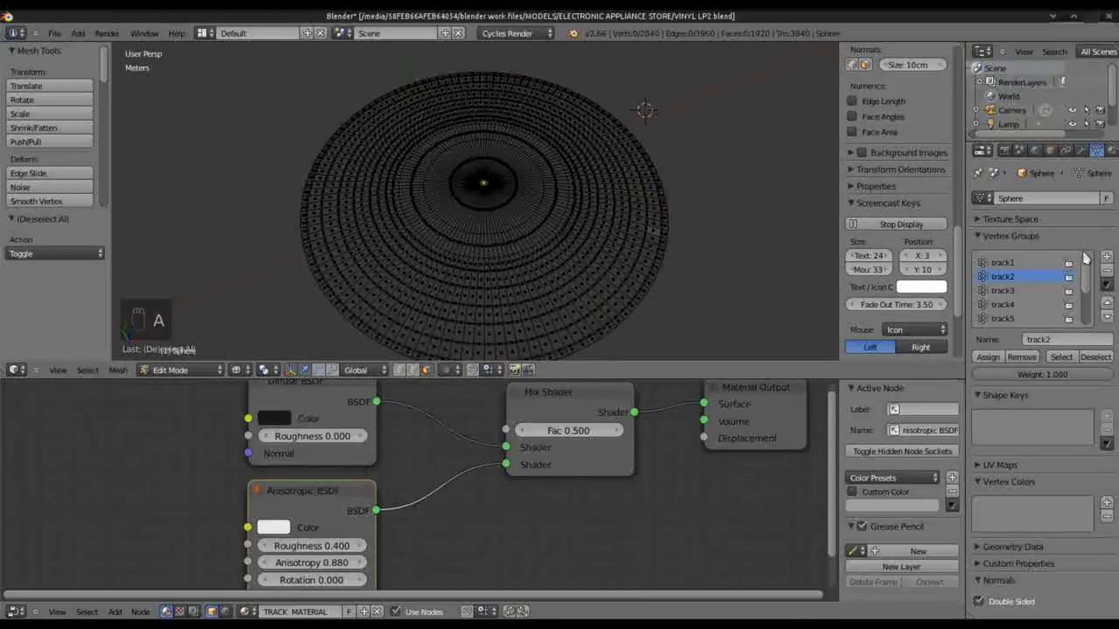
pyautogui.click(1062, 356)
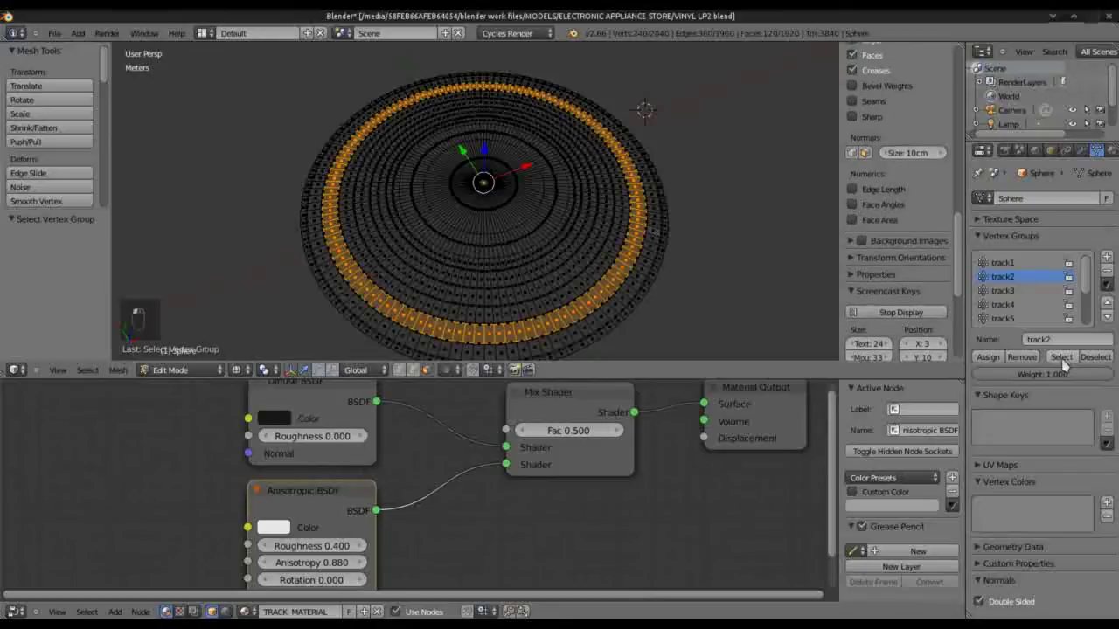
pyautogui.click(1111, 150)
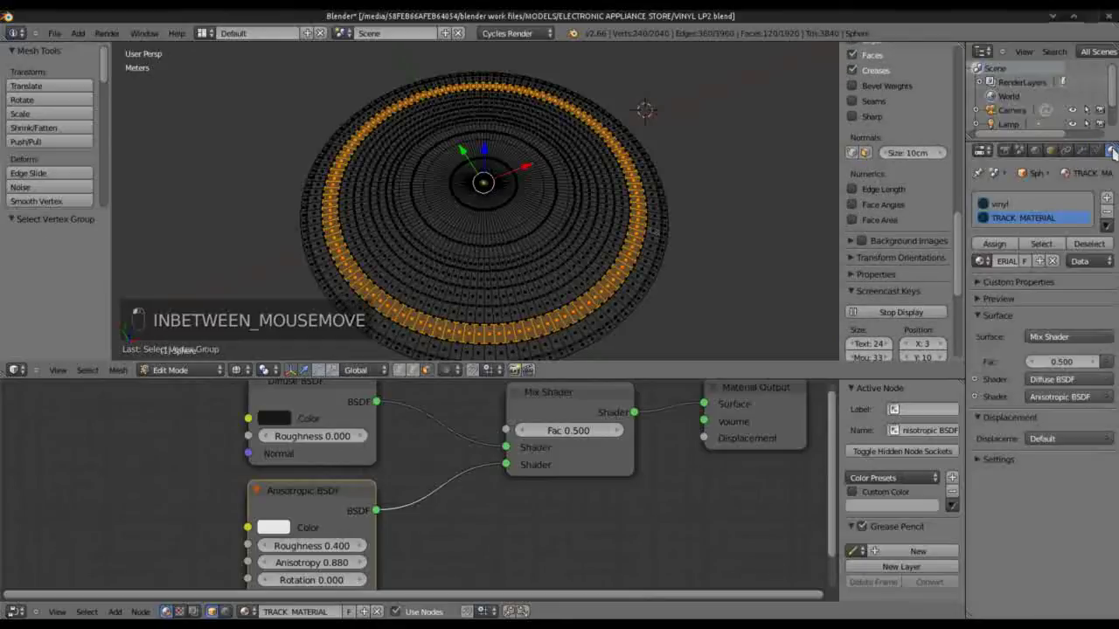
pyautogui.click(1002, 246)
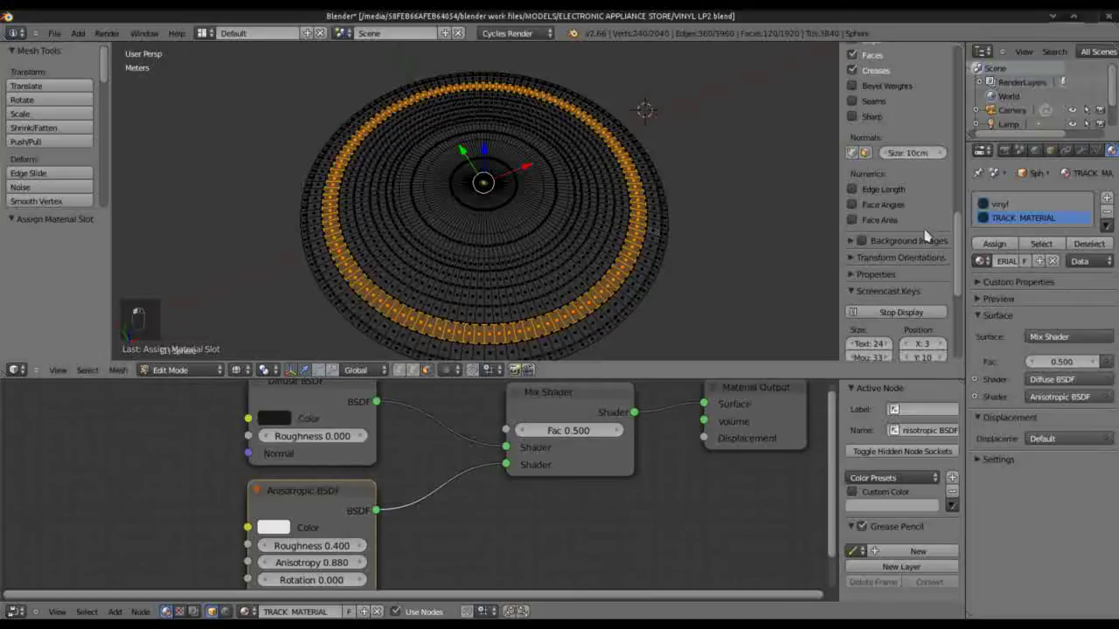
# Step: Replace the selection with the track3 vertex group and assign TRACK MATERIAL to its faces
pyautogui.click(1098, 151)
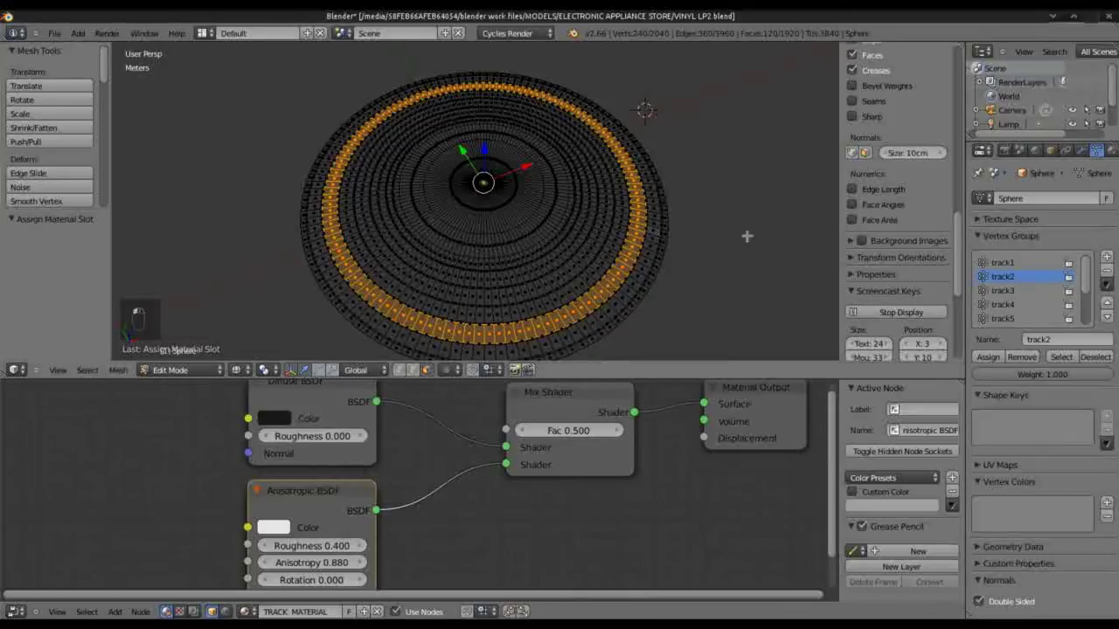
pyautogui.press('a')
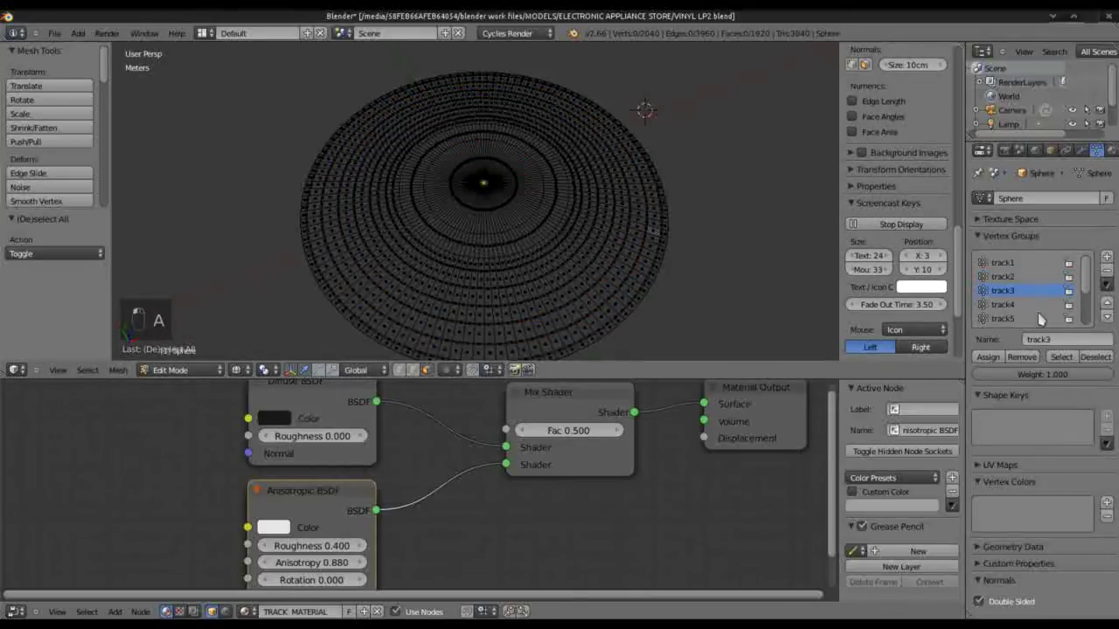
pyautogui.click(1061, 357)
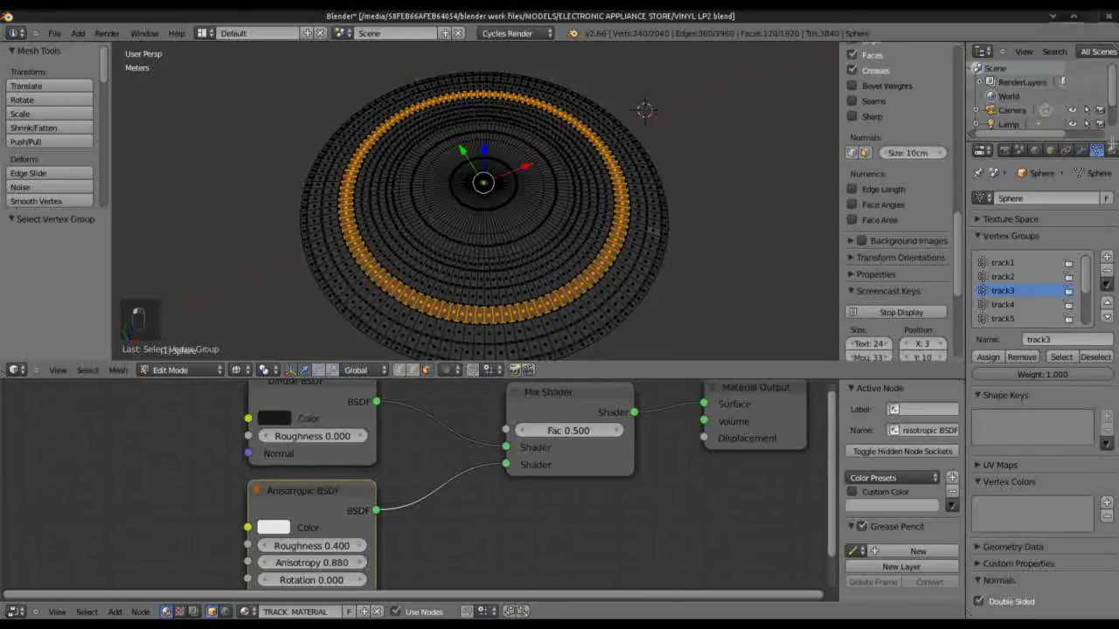
pyautogui.click(1111, 150)
pyautogui.click(1004, 245)
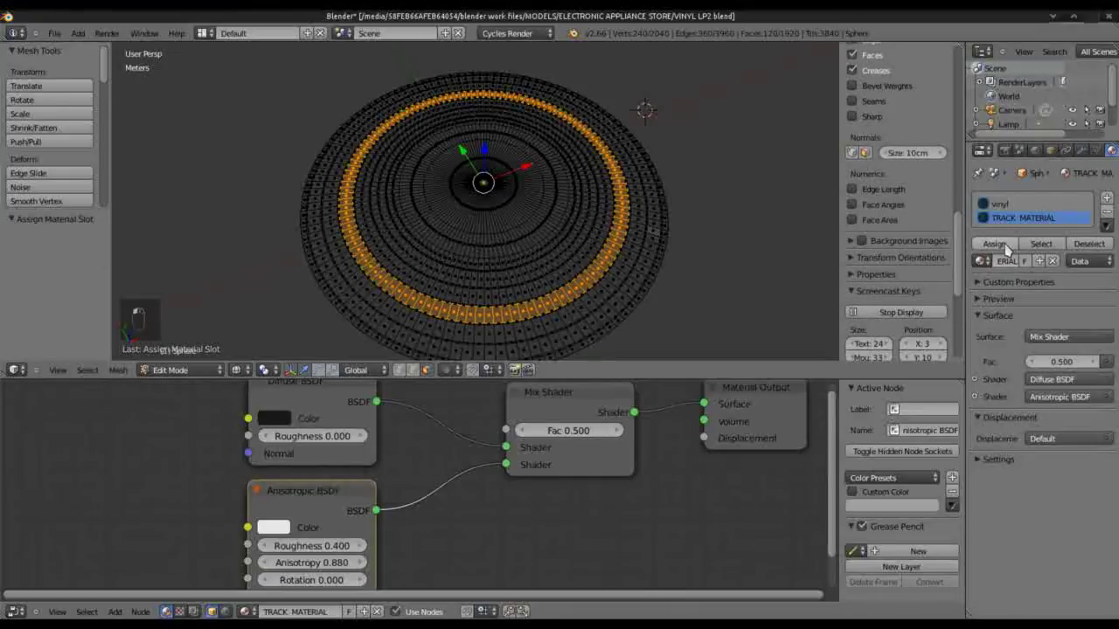
# Step: Replace the selection with the track4 vertex group and assign TRACK MATERIAL to its faces
pyautogui.click(1097, 150)
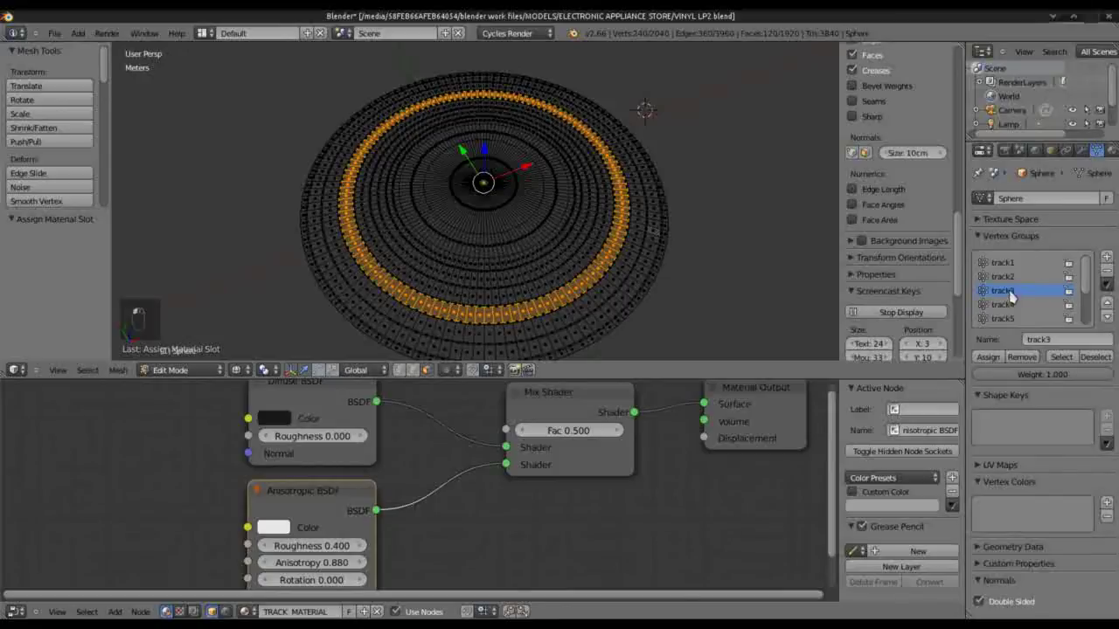
pyautogui.press('a')
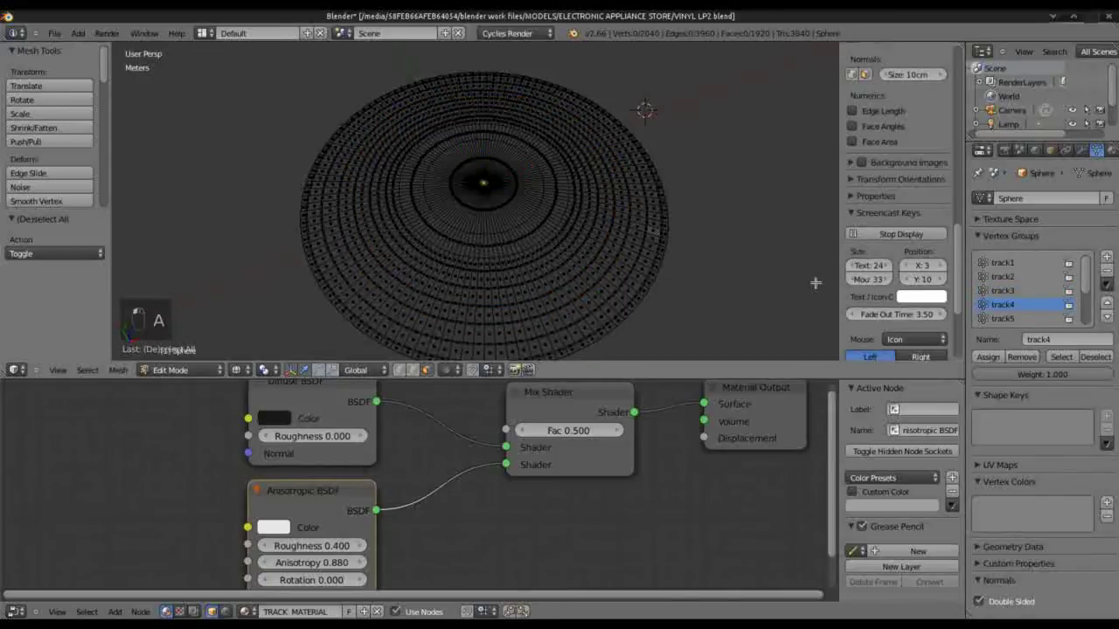
pyautogui.click(1061, 357)
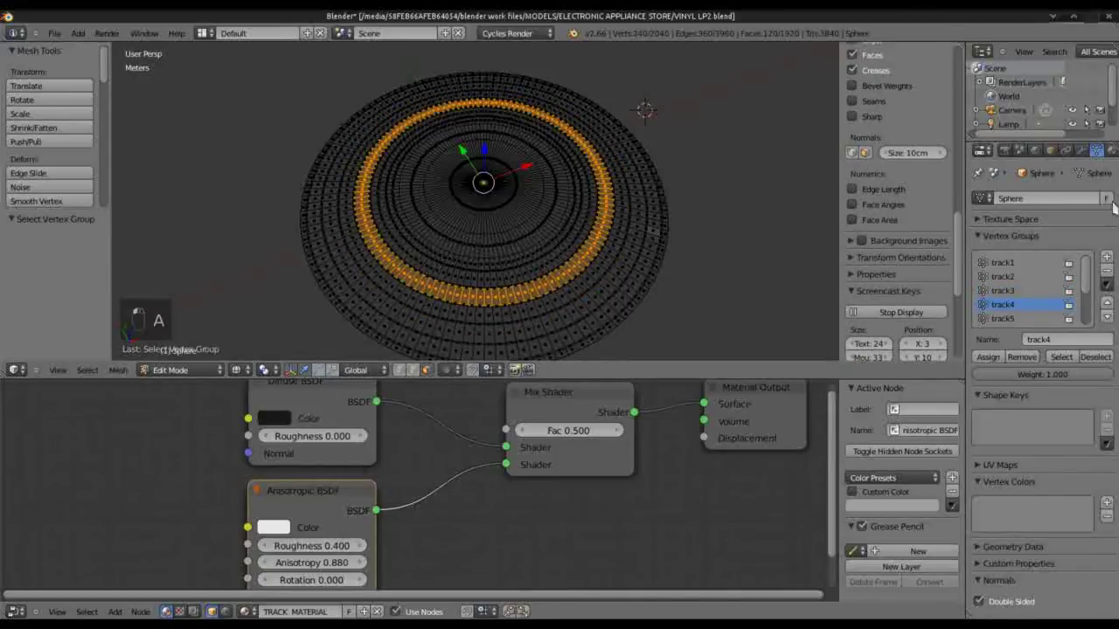
pyautogui.click(1111, 151)
pyautogui.click(996, 248)
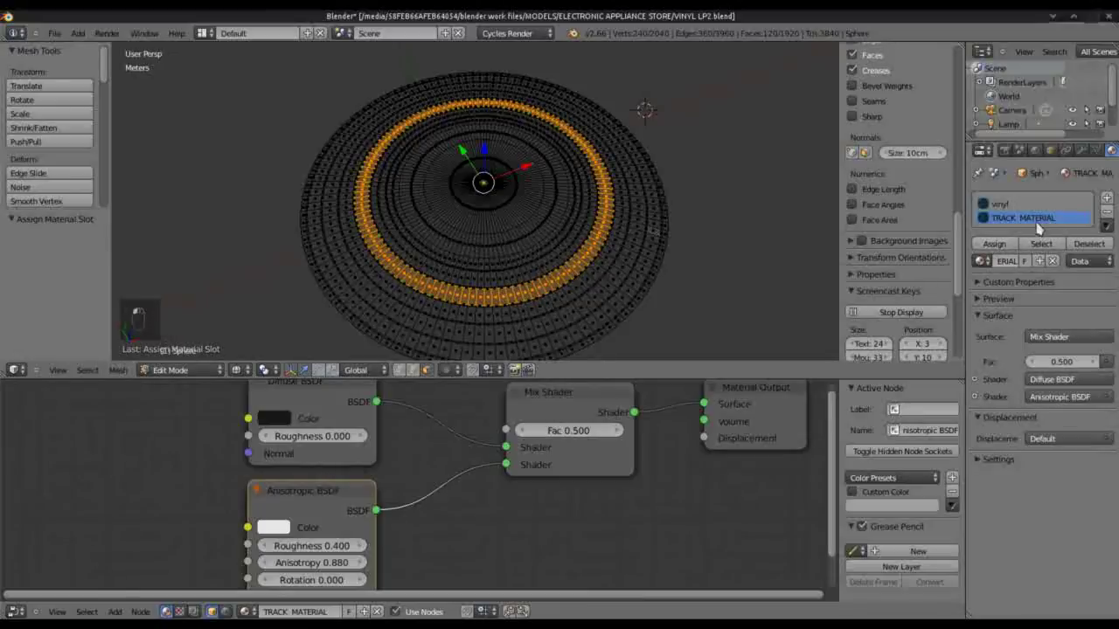
# Step: Deselect everything, select the track5 vertex group and assign TRACK MATERIAL to its faces
pyautogui.press('a')
pyautogui.scroll(-3, 900, 229)
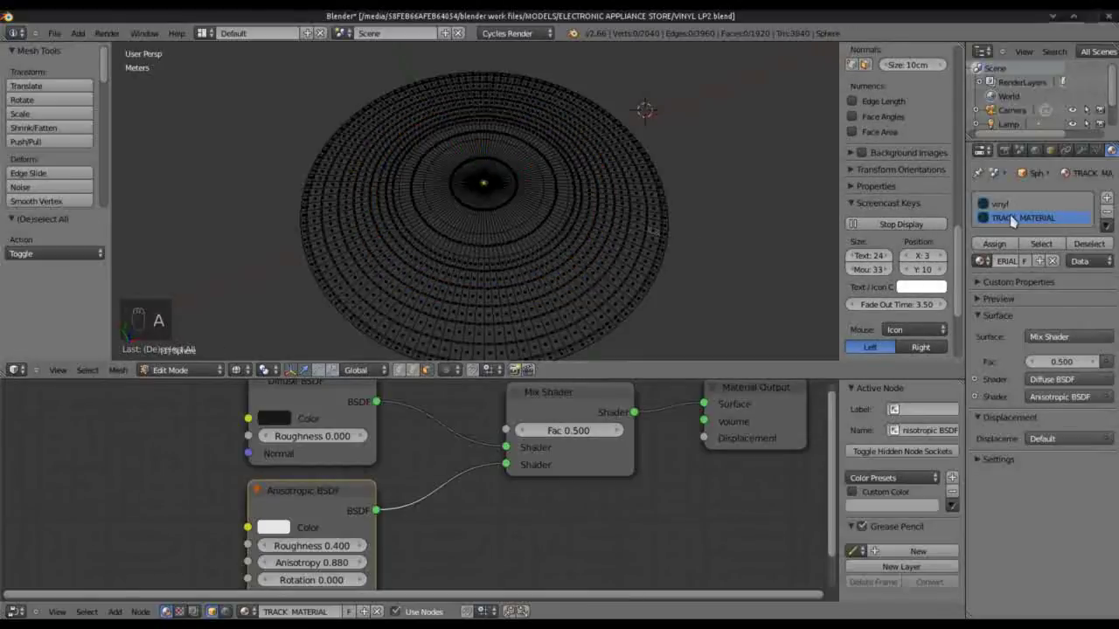
pyautogui.click(1097, 150)
pyautogui.click(1007, 318)
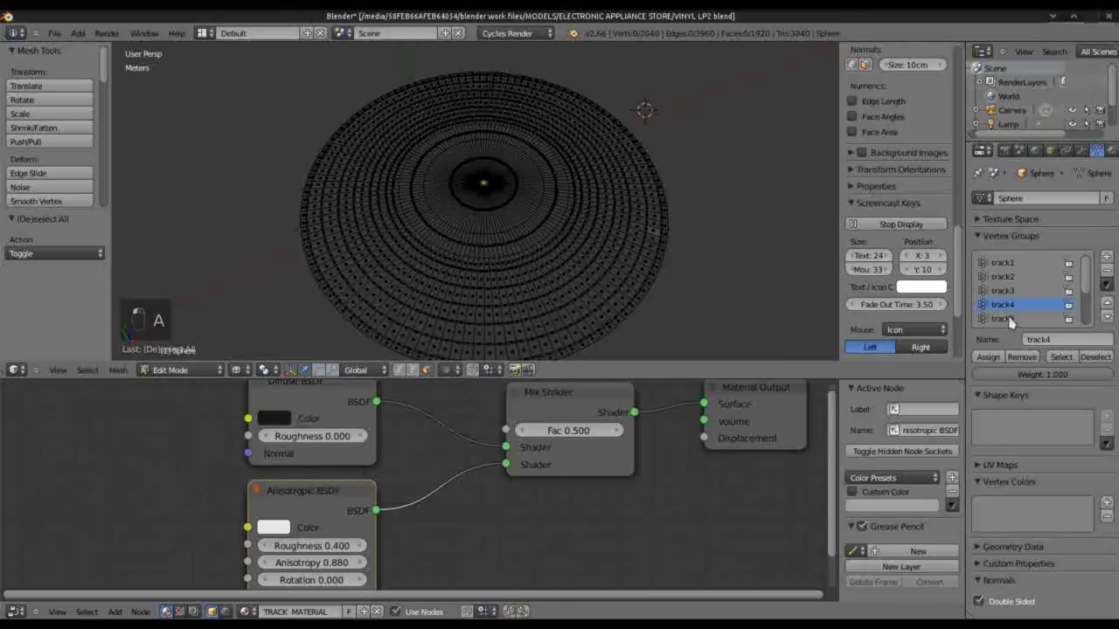
pyautogui.click(1060, 358)
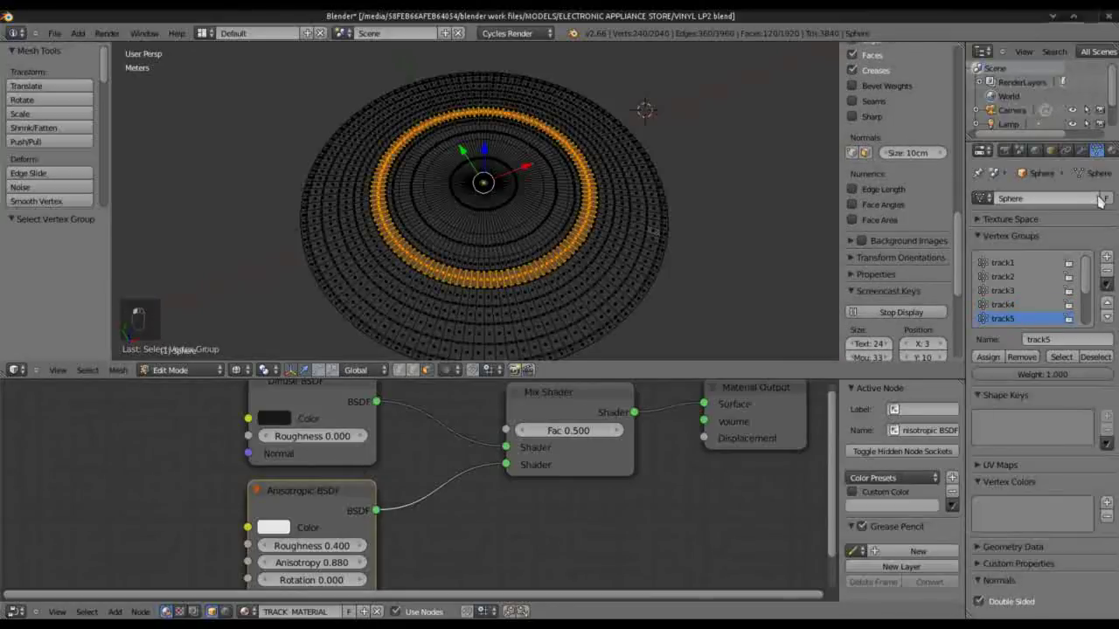
pyautogui.click(1109, 151)
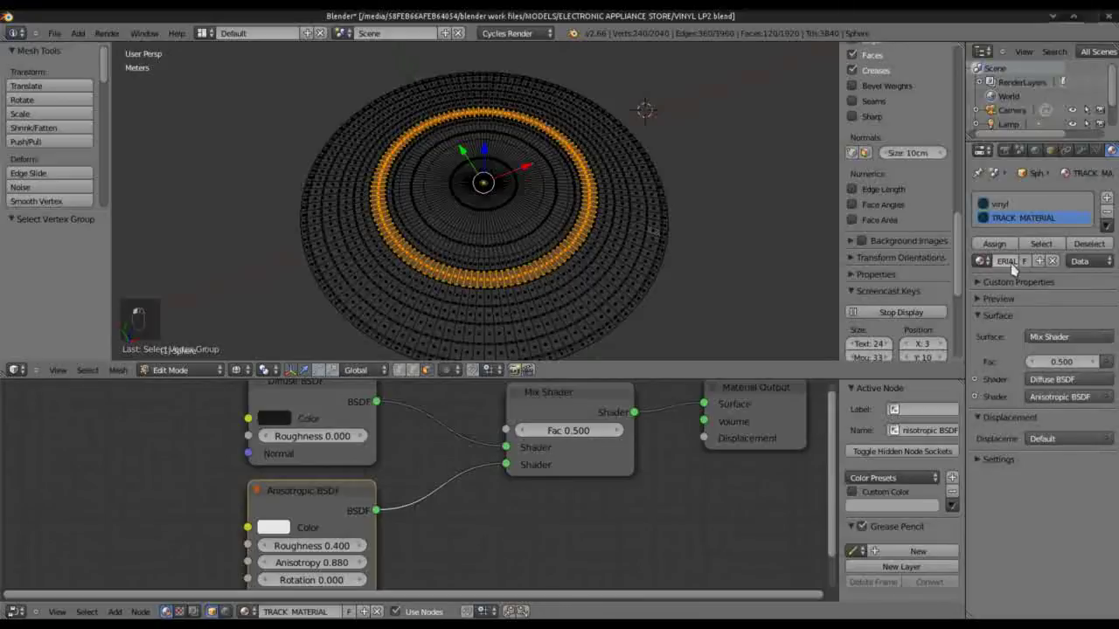
pyautogui.click(996, 245)
# Step: Deselect everything, select the track6 vertex group and assign TRACK MATERIAL to its faces
pyautogui.click(1097, 151)
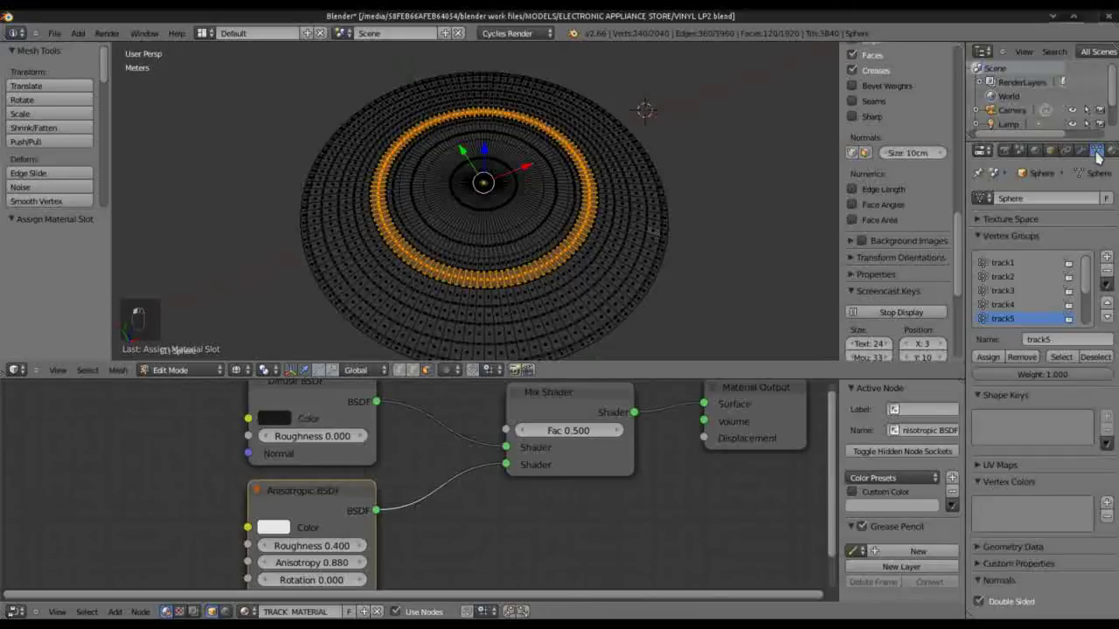
pyautogui.scroll(-3, 916, 312)
pyautogui.press('a')
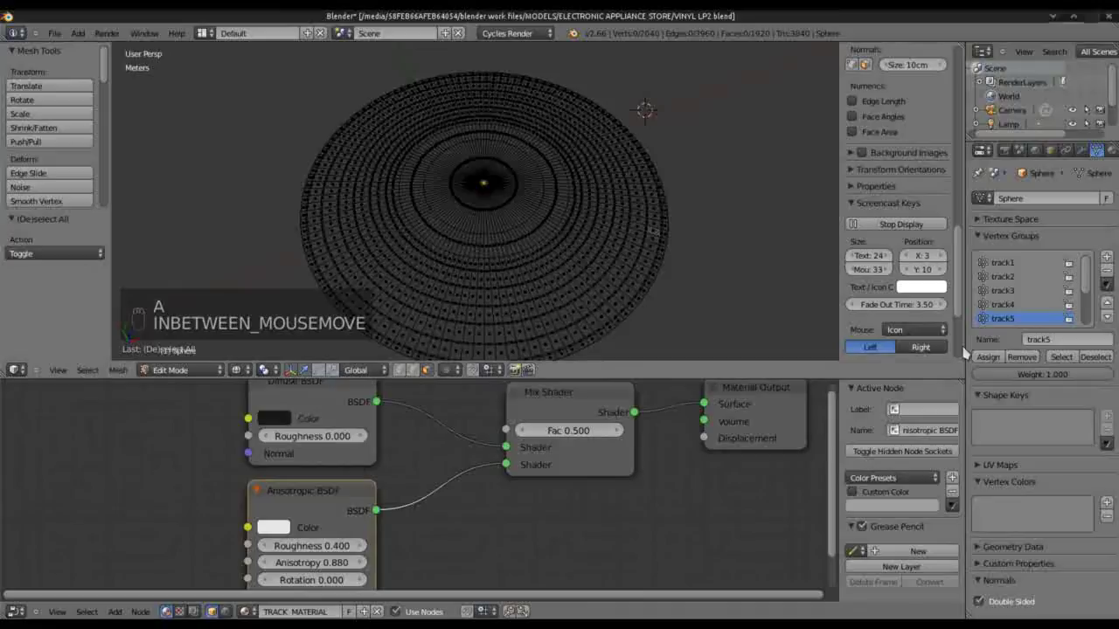
pyautogui.moveTo(1087, 287); pyautogui.dragTo(1086, 302)
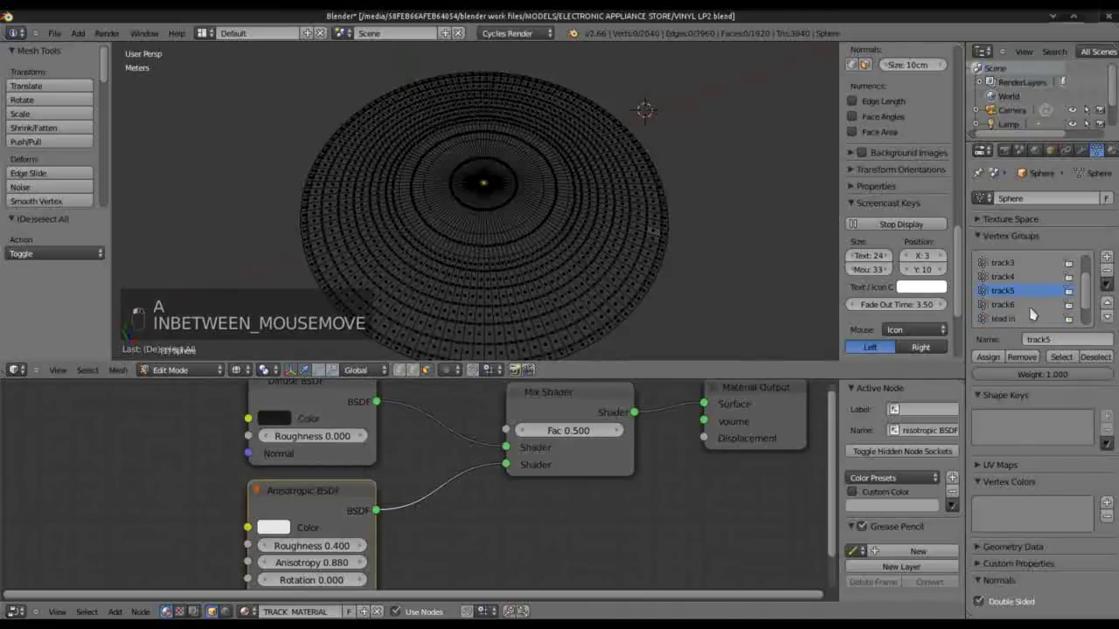
pyautogui.click(1061, 357)
pyautogui.click(1110, 150)
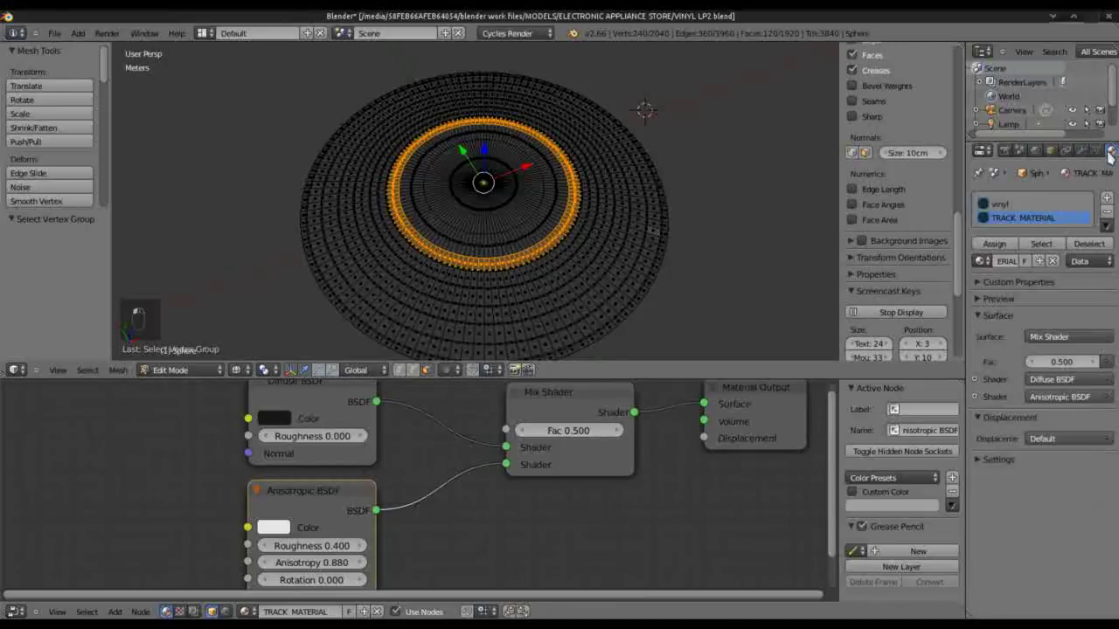
pyautogui.click(996, 244)
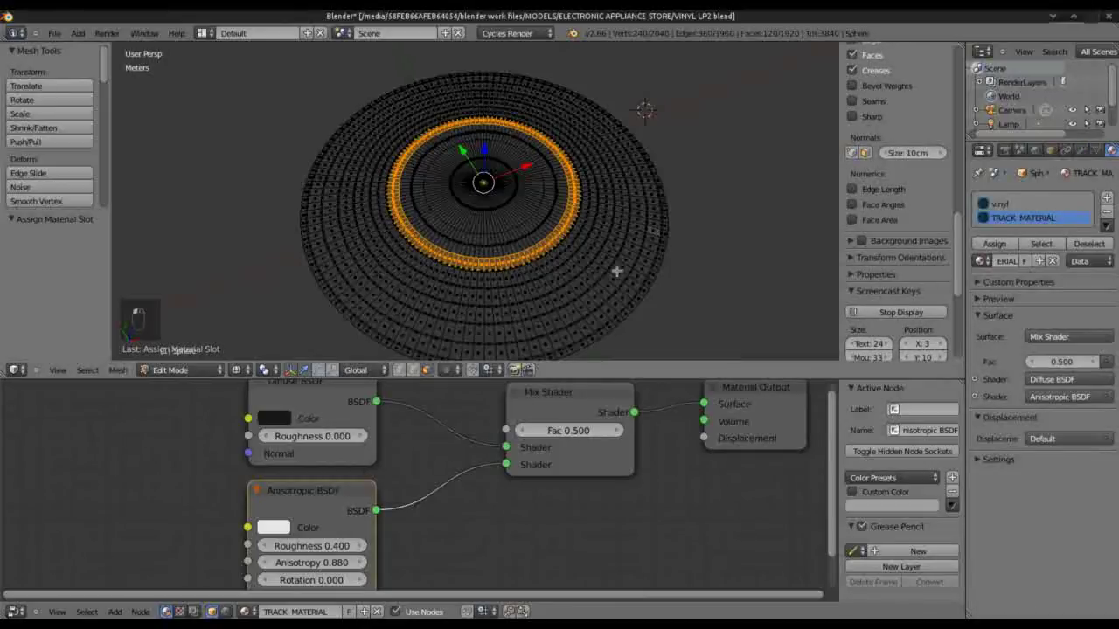
# Step: Display the disc in rendered shading in object mode and inspect the highlights on all tracks, also from the top view
pyautogui.click(236, 370)
pyautogui.click(267, 278)
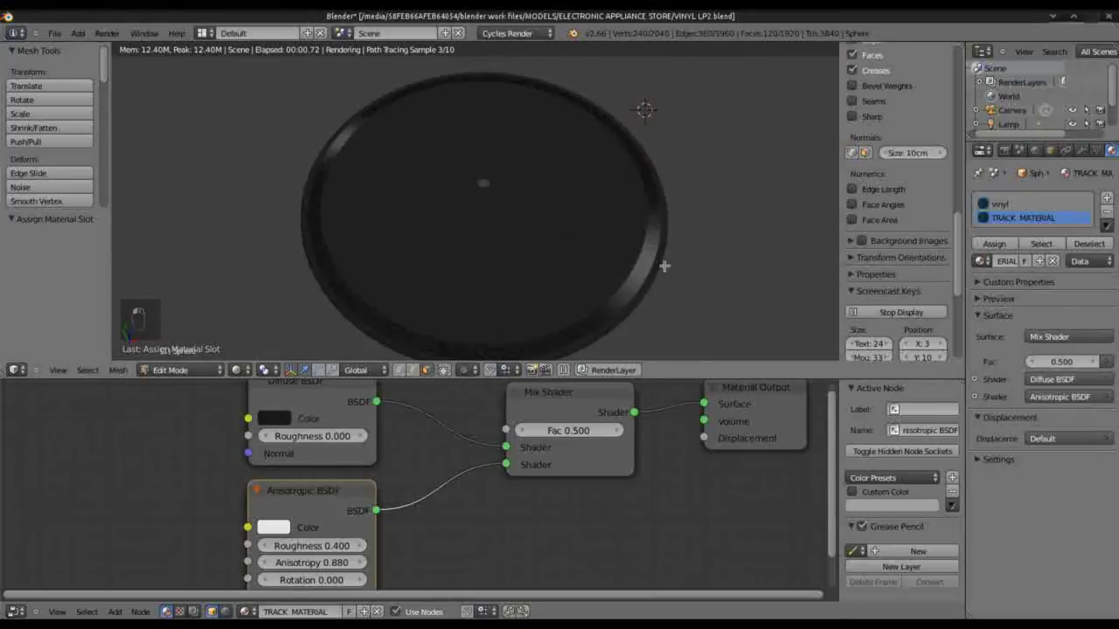
pyautogui.press('Tab')
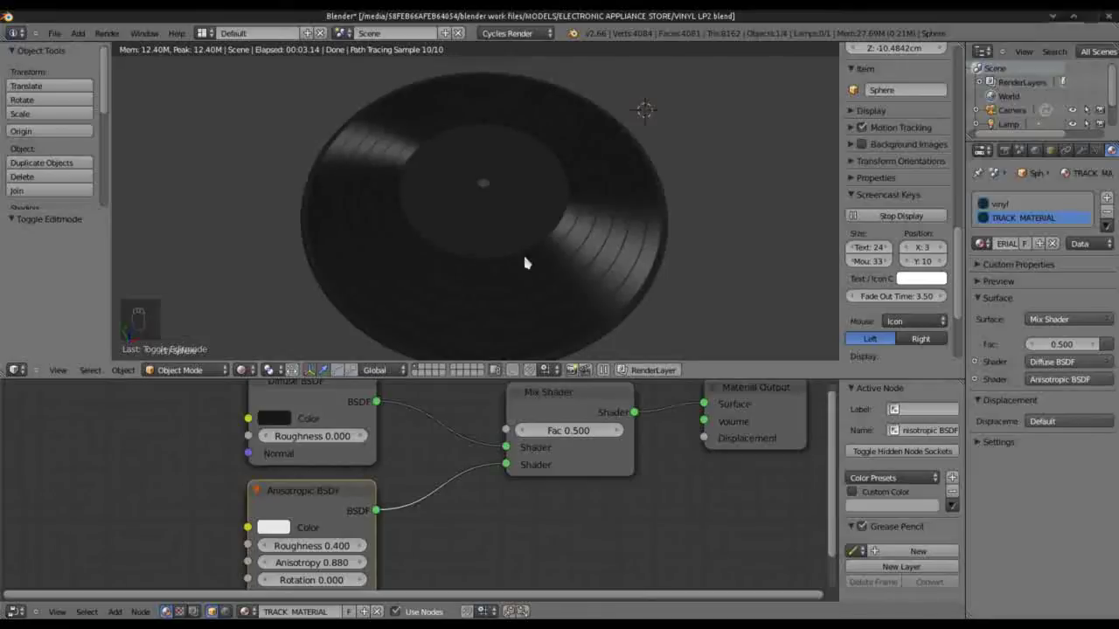
pyautogui.scroll(-1, 531, 225)
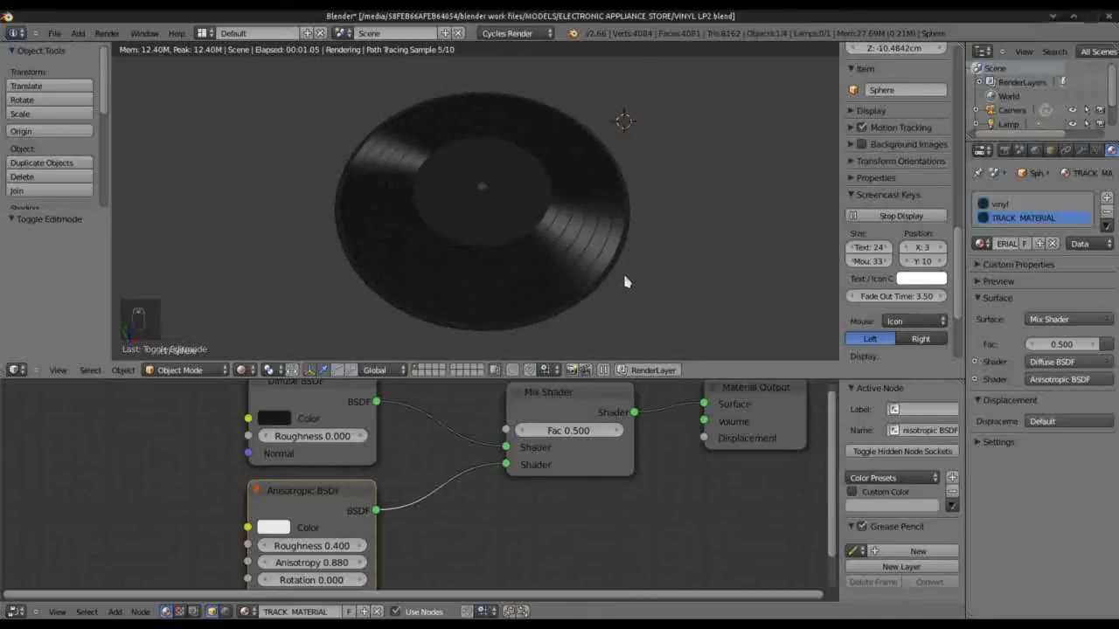
pyautogui.scroll(1, 645, 293)
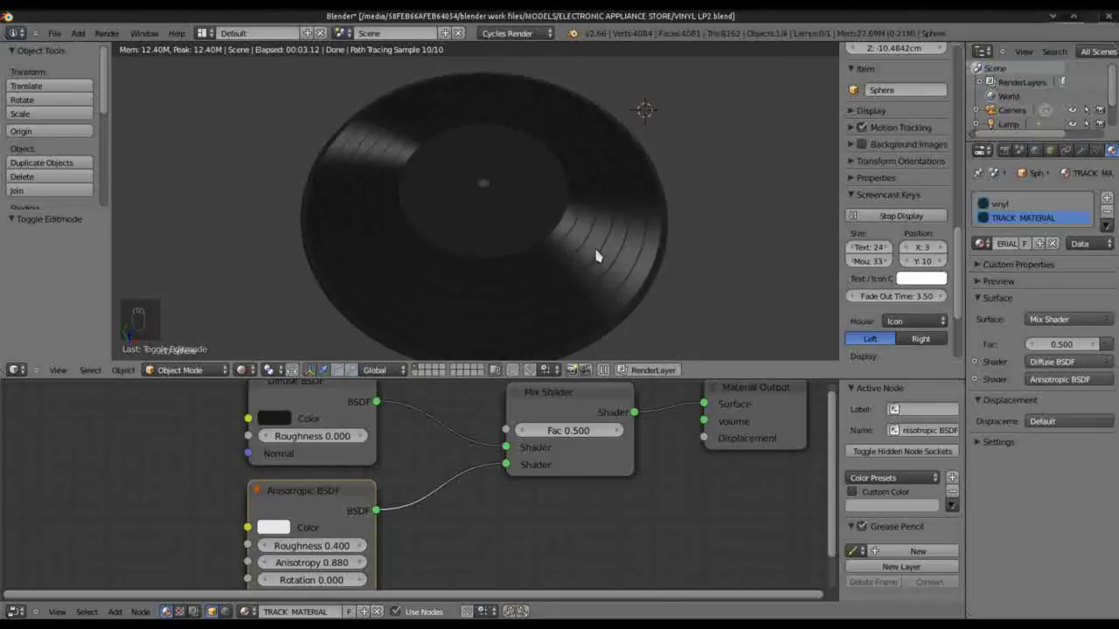
pyautogui.press('KP_7')
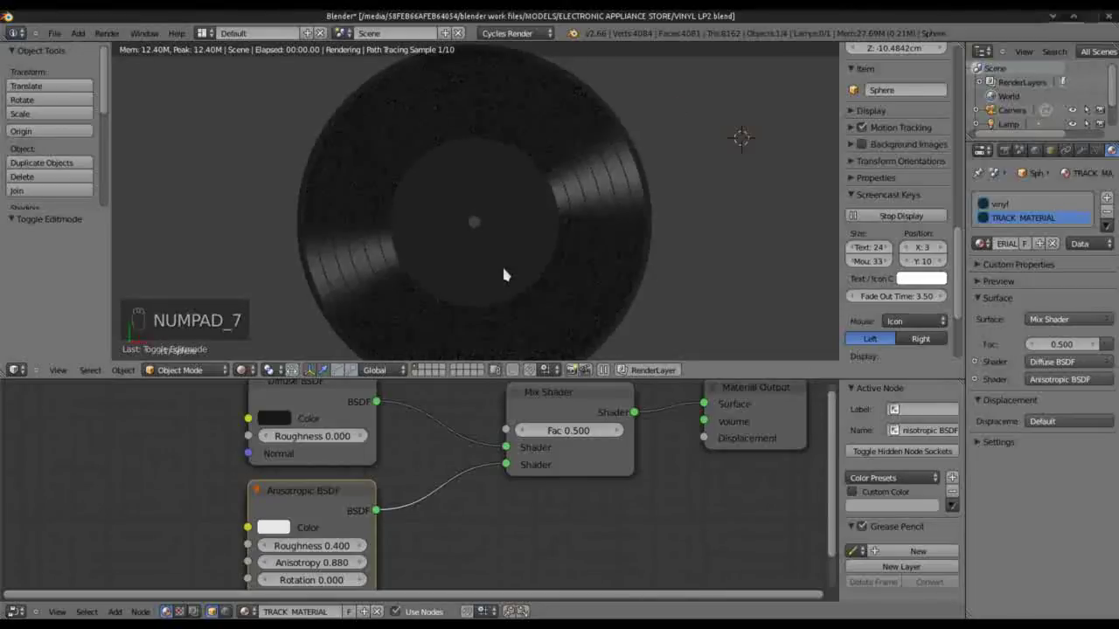
# Step: Return to wireframe edit mode and add a new material named LEAD IN in a third material slot
pyautogui.press('Tab')
pyautogui.press('z')
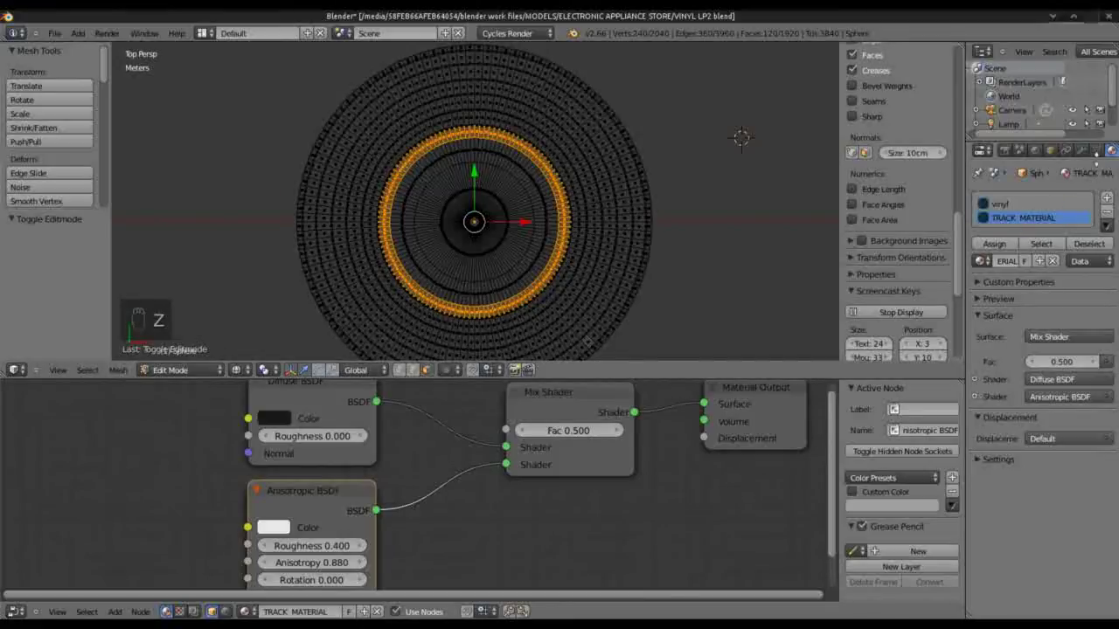
pyautogui.click(1097, 151)
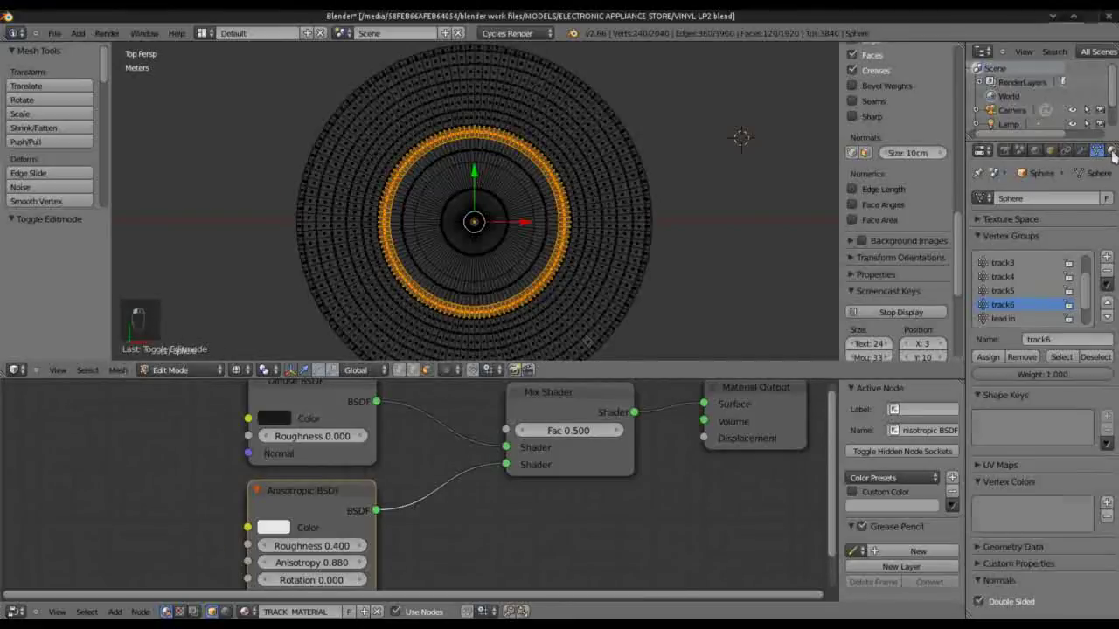
pyautogui.click(1112, 152)
pyautogui.click(1107, 198)
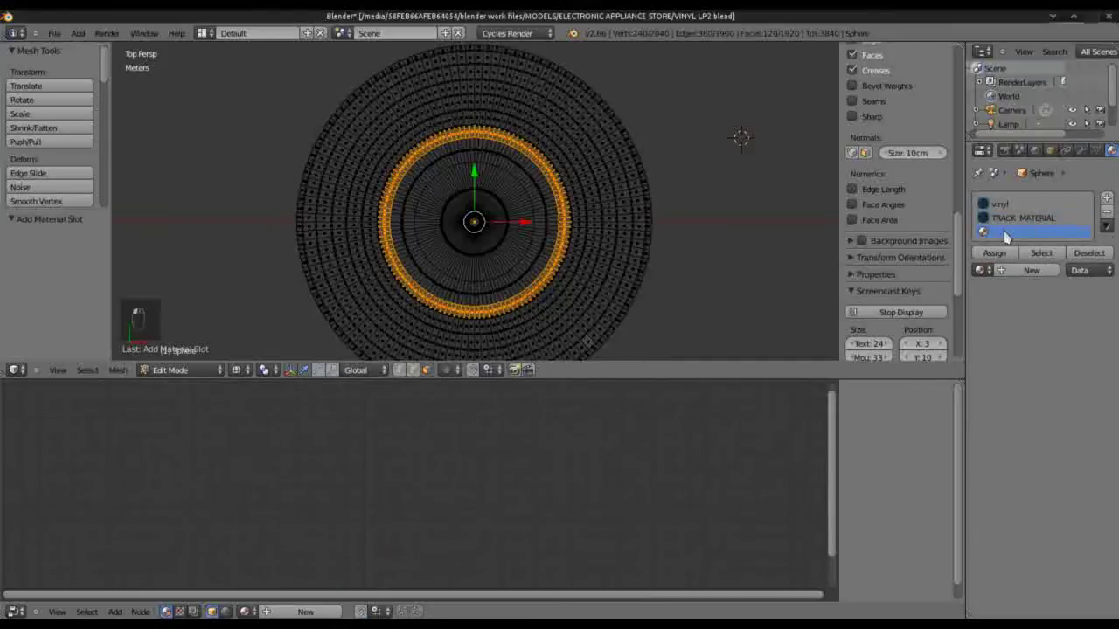
pyautogui.click(1005, 271)
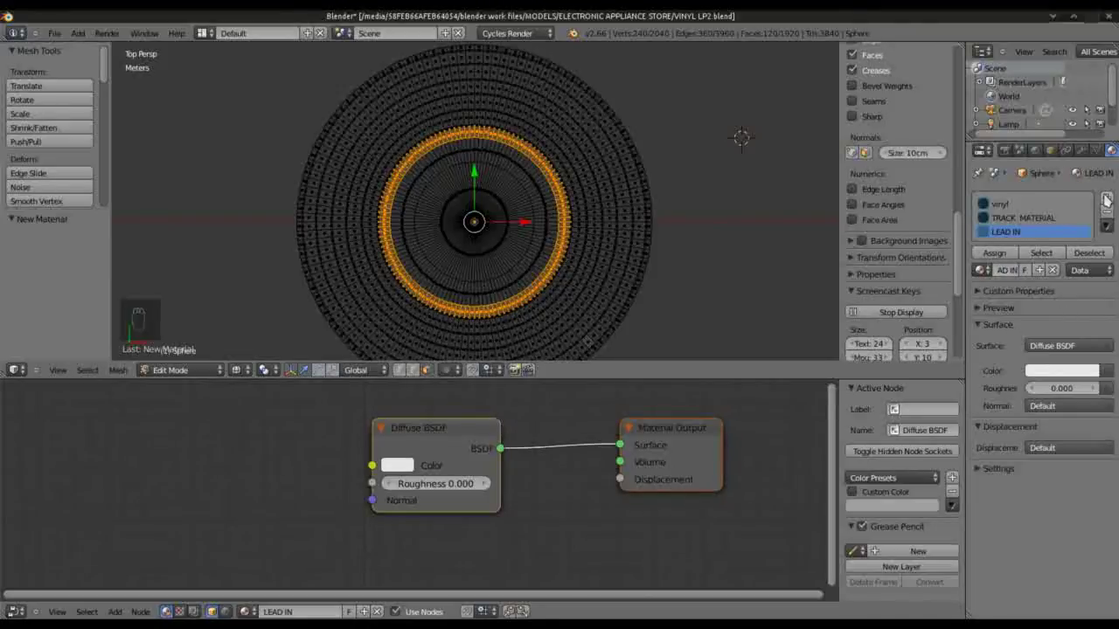
# Step: Add a fourth material slot in object mode with a new material named LEAD OUT
pyautogui.click(1105, 199)
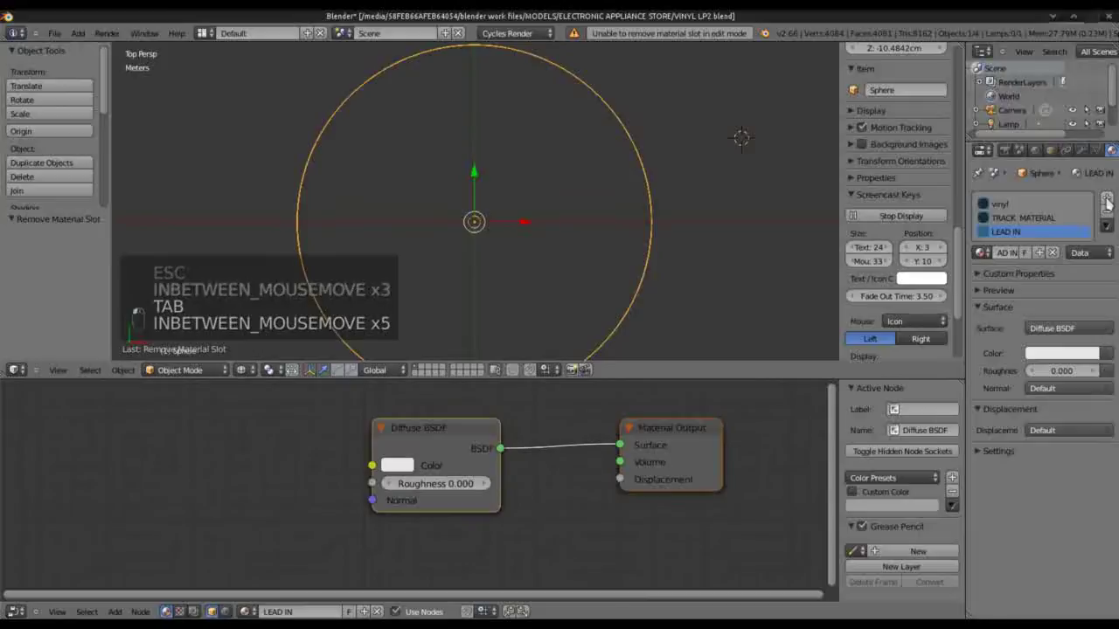
pyautogui.click(1106, 199)
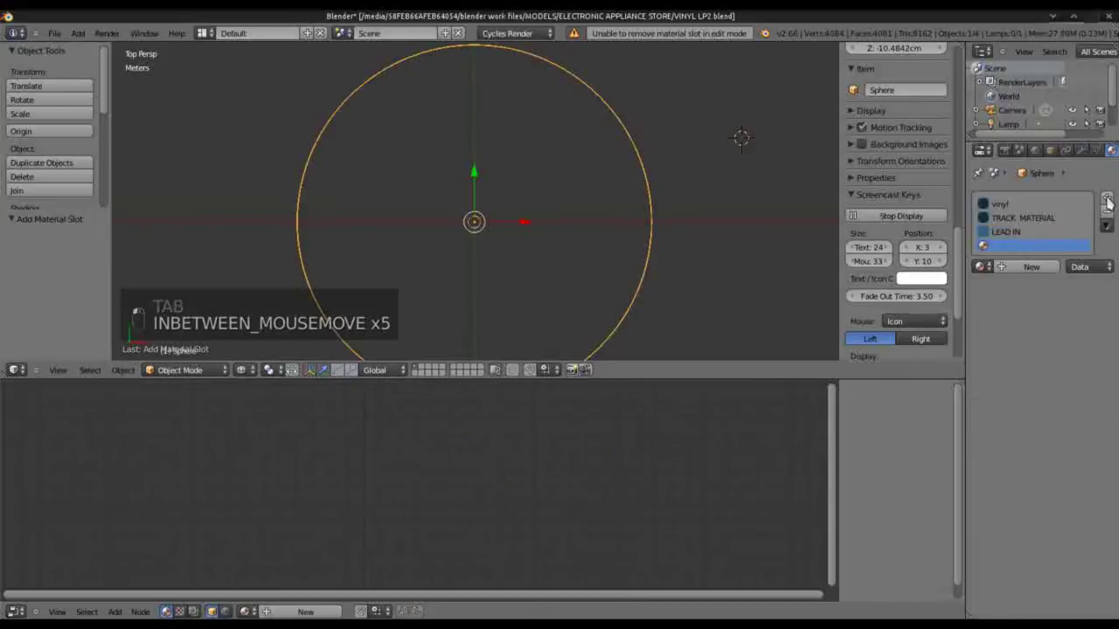
pyautogui.click(1023, 270)
pyautogui.click(1021, 268)
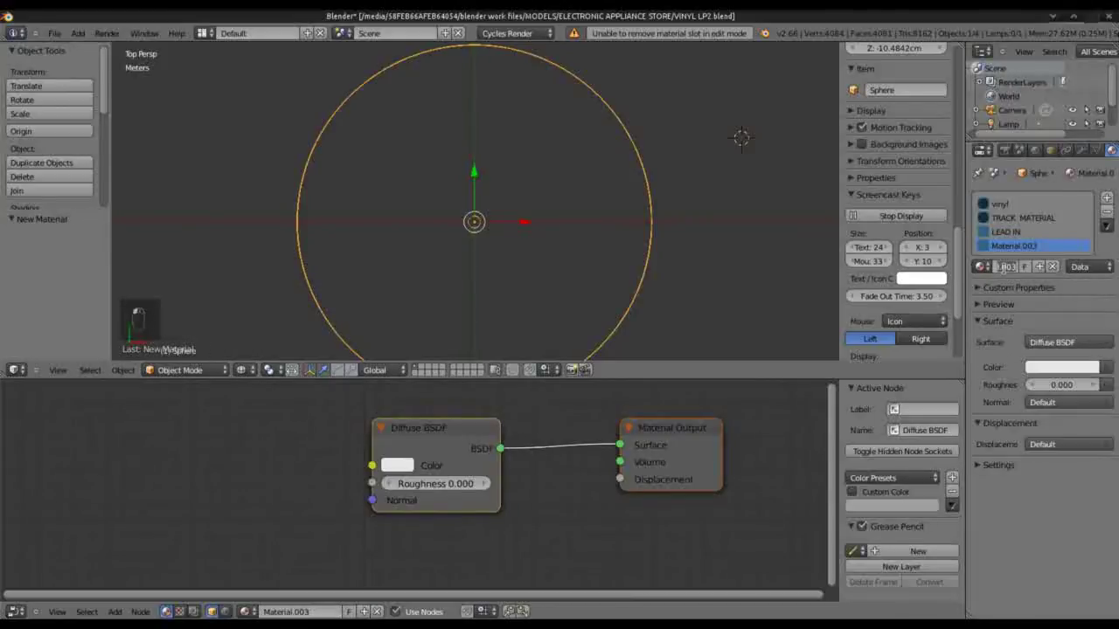
pyautogui.write('LEAD OUT')
pyautogui.press('Return')
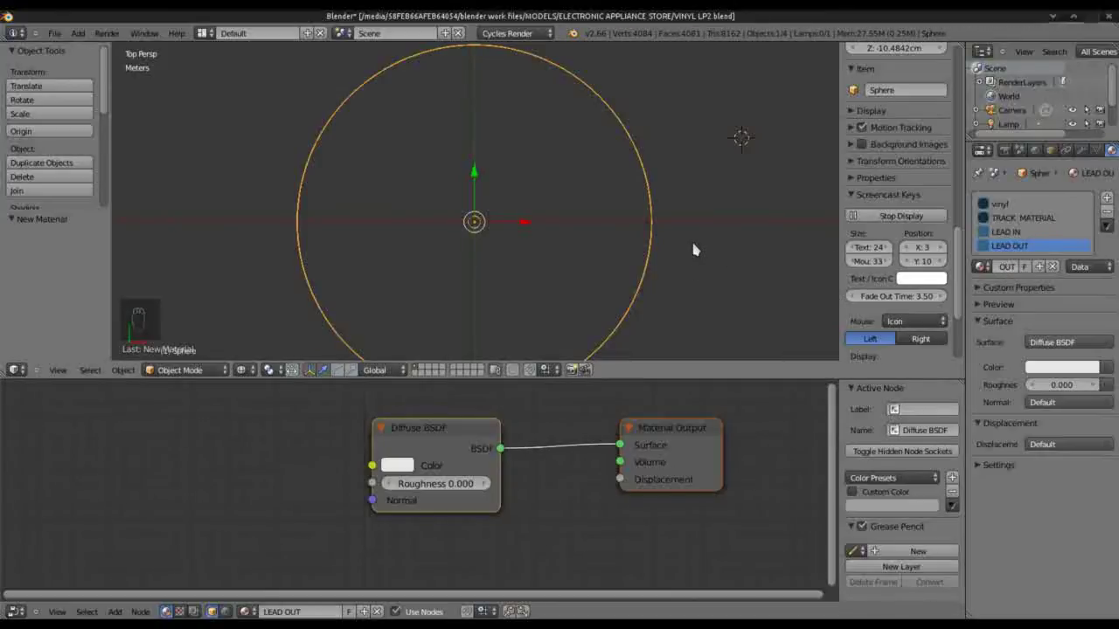
# Step: Clear the selection in edit mode, select the lead in vertex group and assign the LEAD IN material to its faces
pyautogui.click(1097, 152)
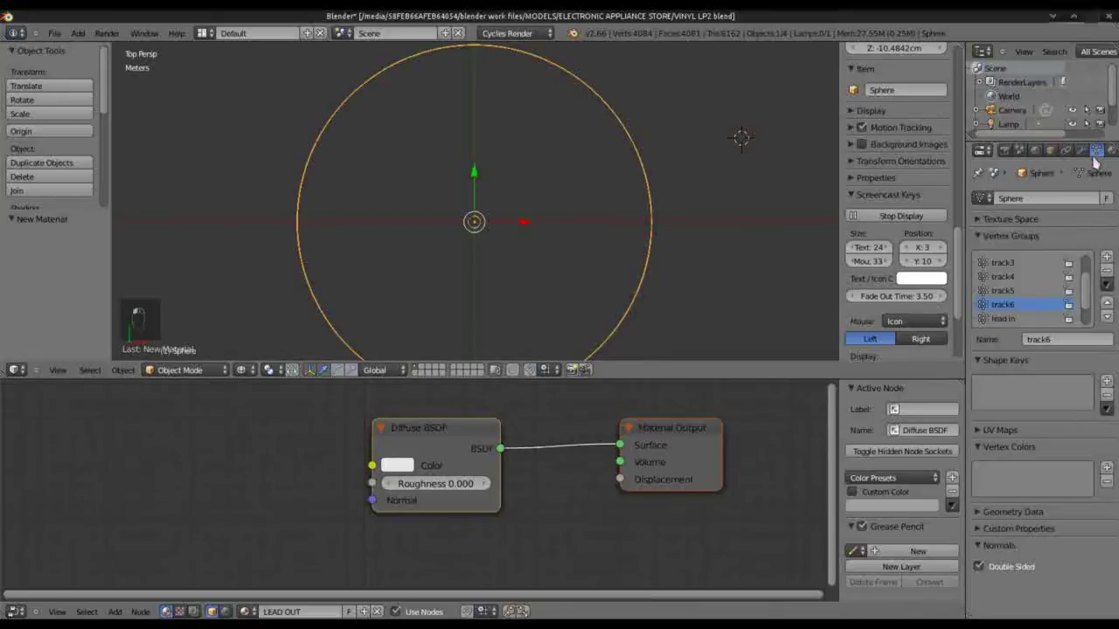
pyautogui.scroll(-2, 1004, 295)
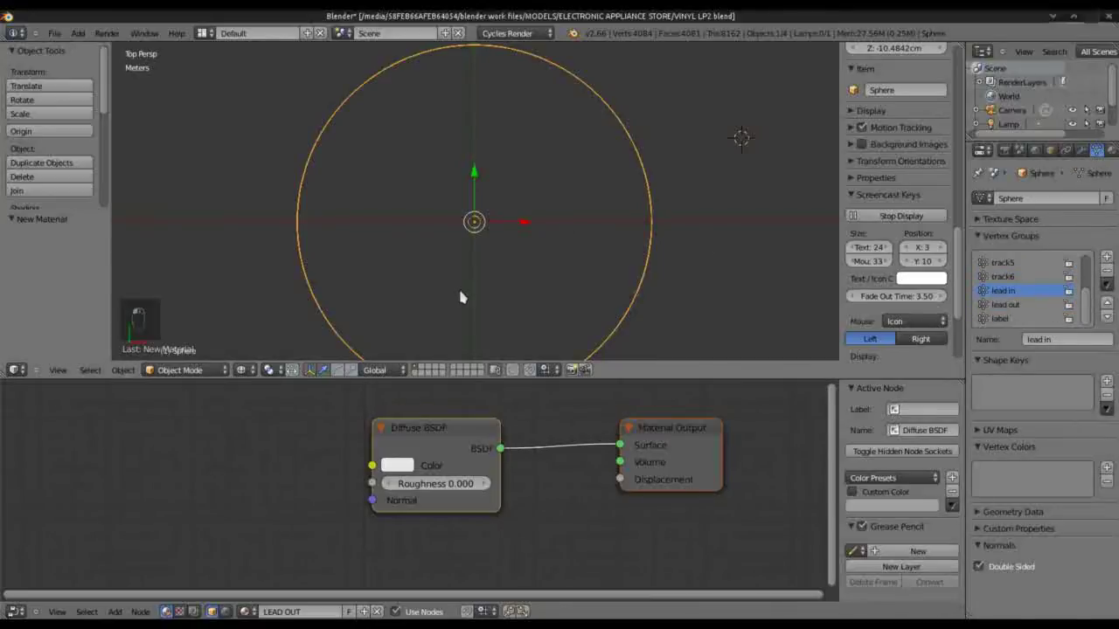
pyautogui.press('z')
pyautogui.press('Tab')
pyautogui.press('a')
pyautogui.press('a')
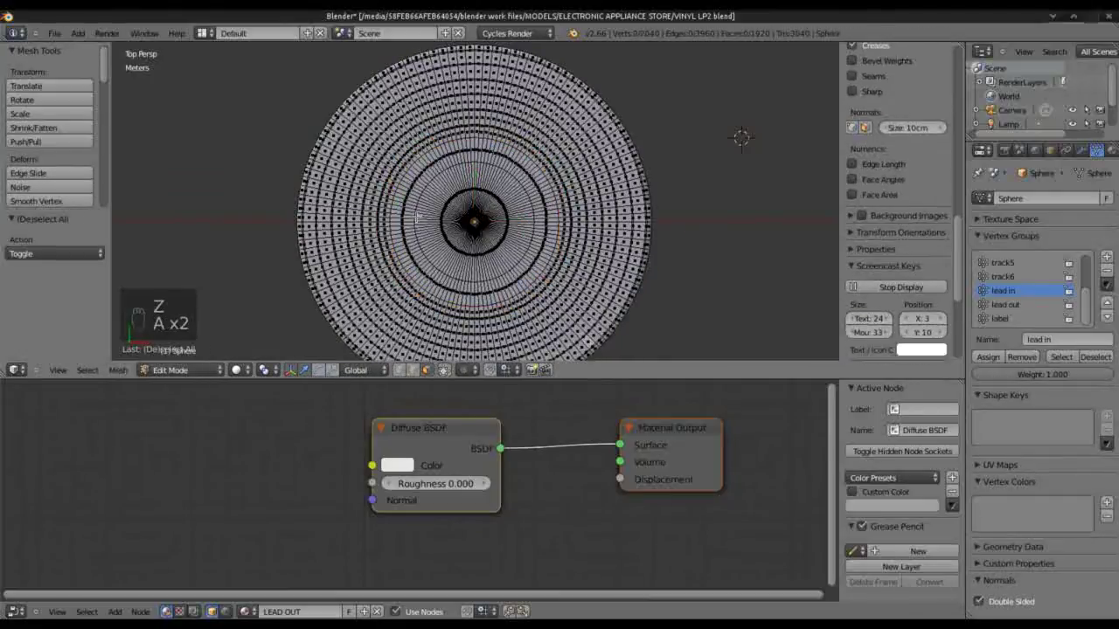
pyautogui.scroll(-3, 900, 218)
pyautogui.click(1061, 356)
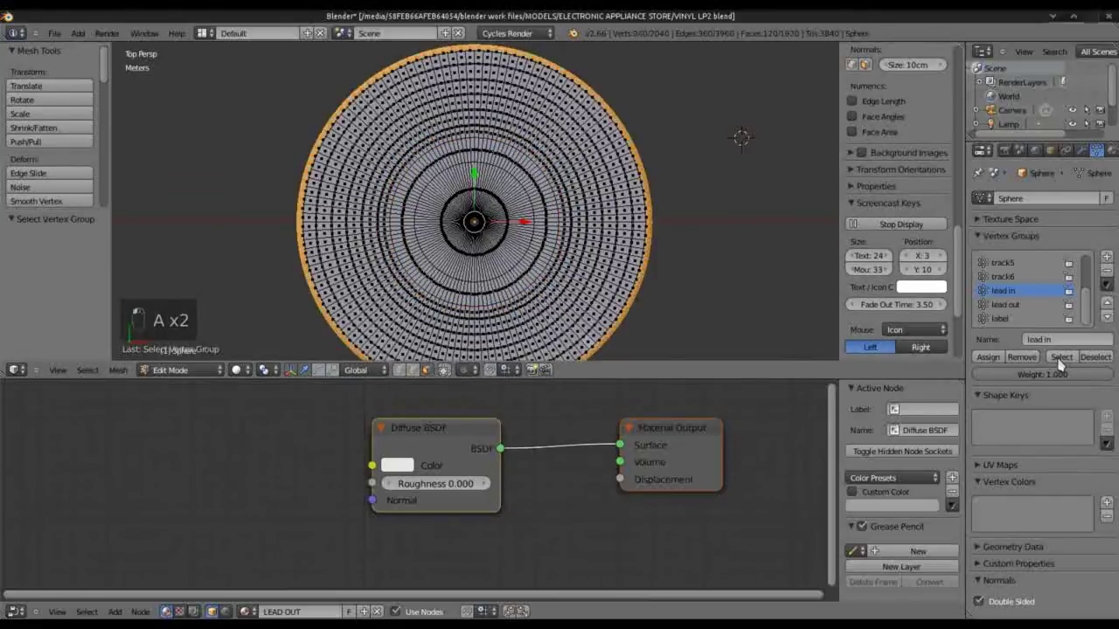
pyautogui.click(1111, 150)
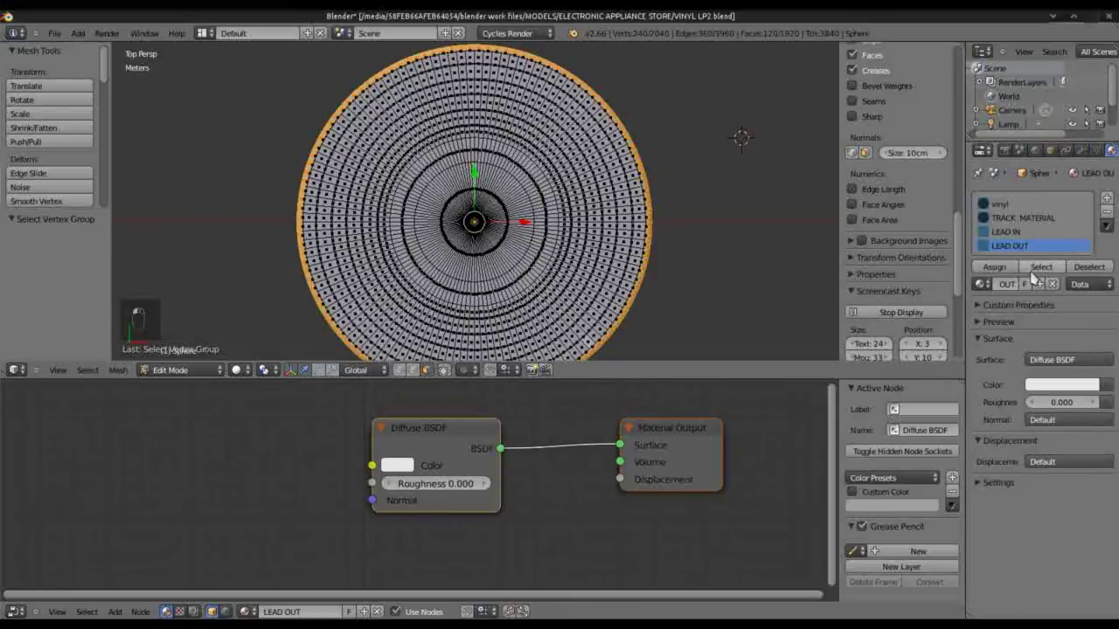
pyautogui.click(1014, 233)
pyautogui.click(996, 267)
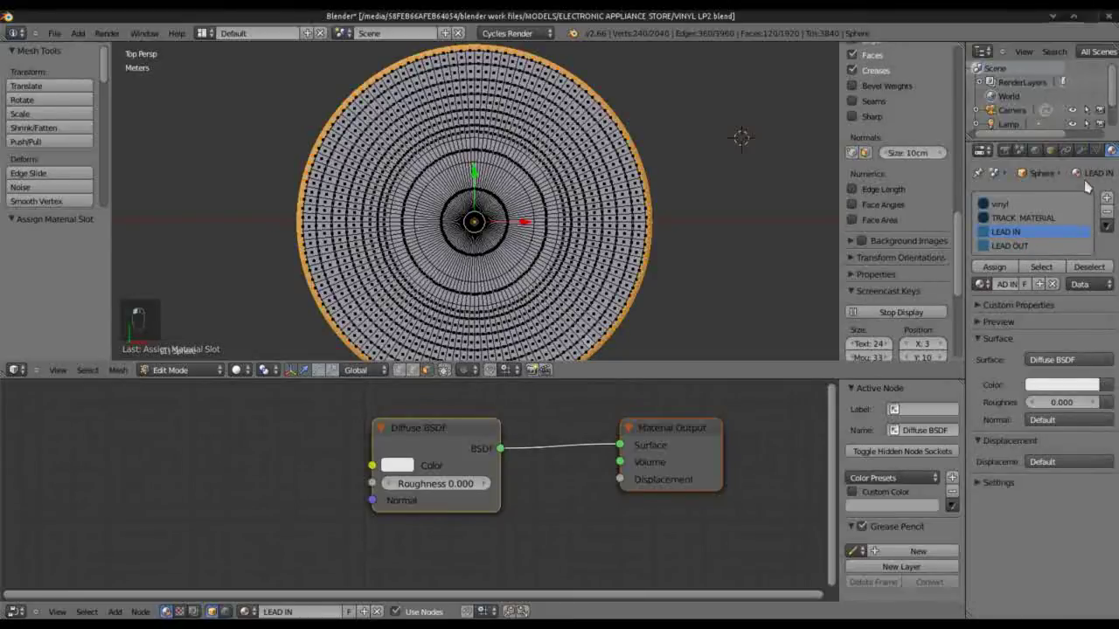
# Step: Select only the lead out vertex group, change the LEAD OUT material's diffuse colour to light green and assign it to those faces
pyautogui.click(1097, 151)
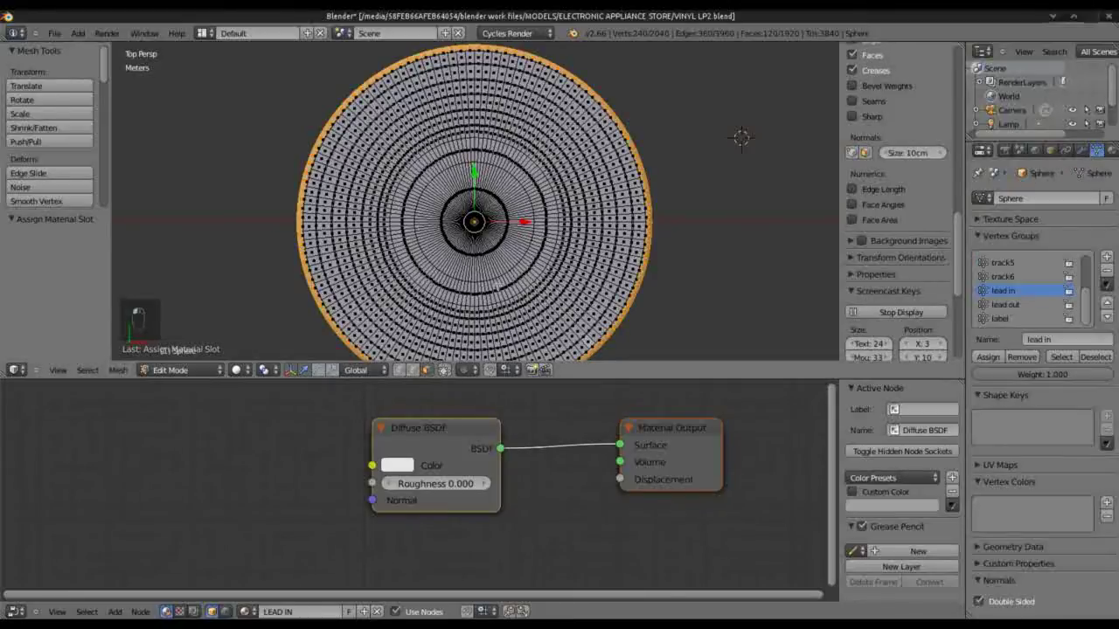
pyautogui.press('a')
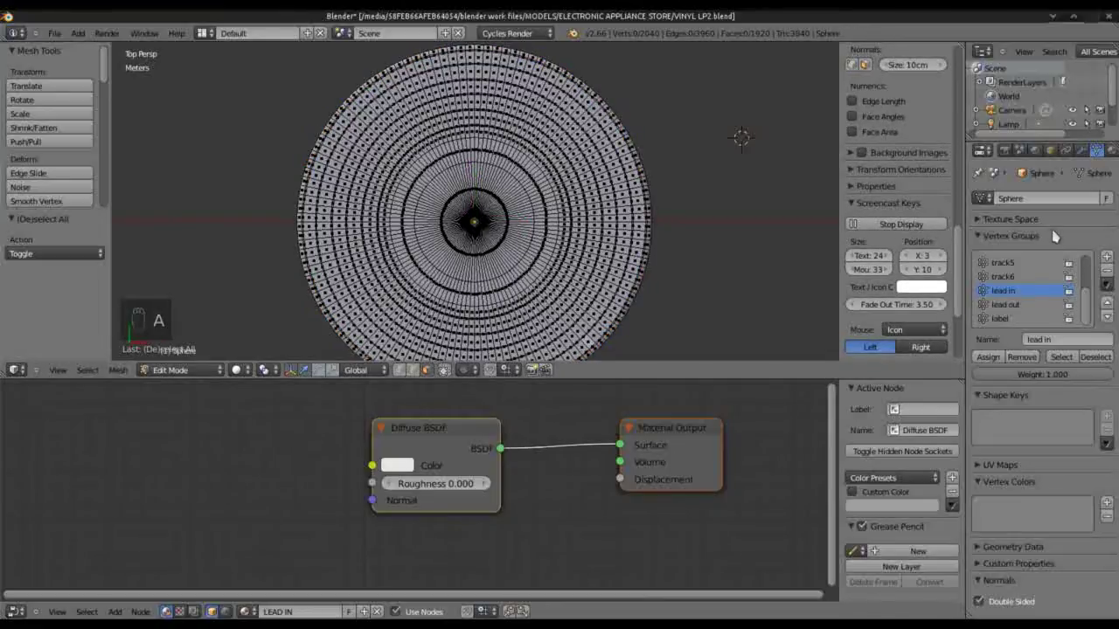
pyautogui.click(1005, 304)
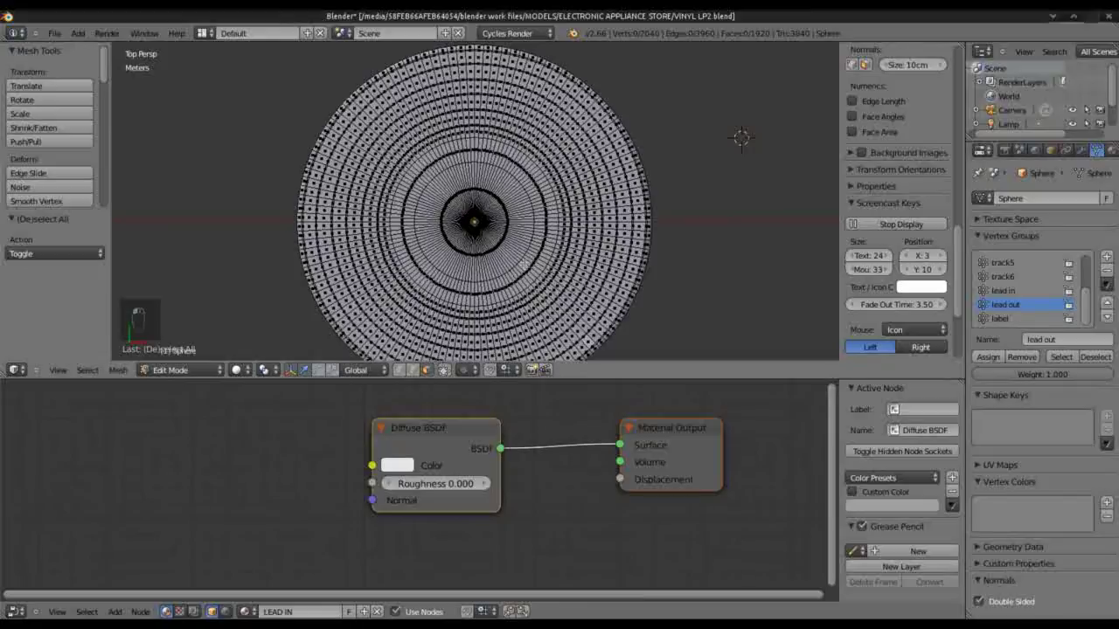
pyautogui.press('a')
pyautogui.press('a')
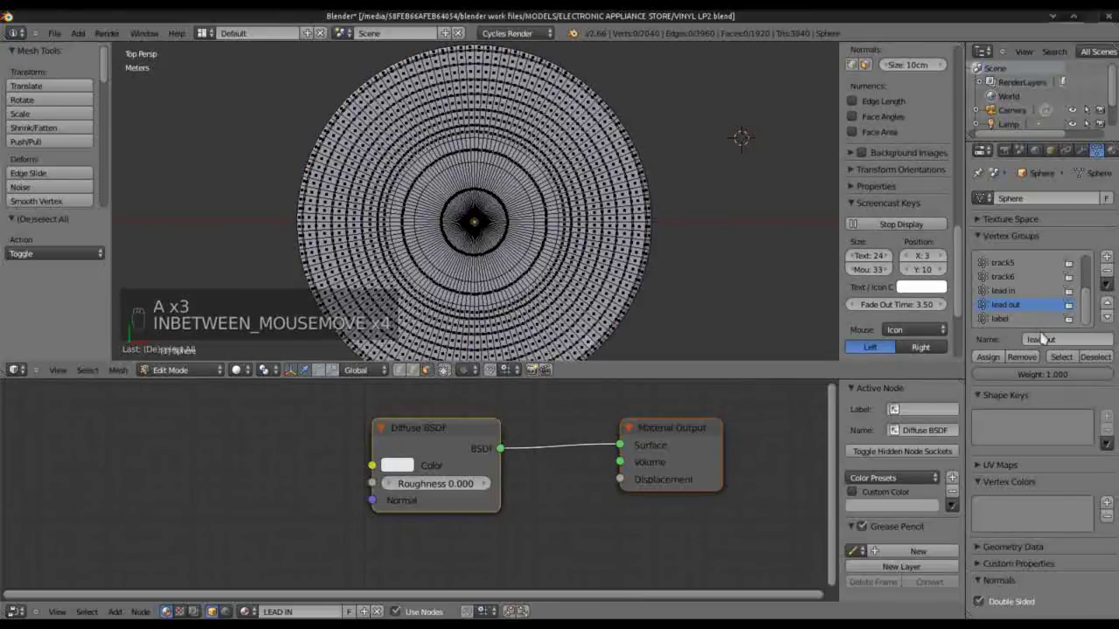
pyautogui.click(1061, 358)
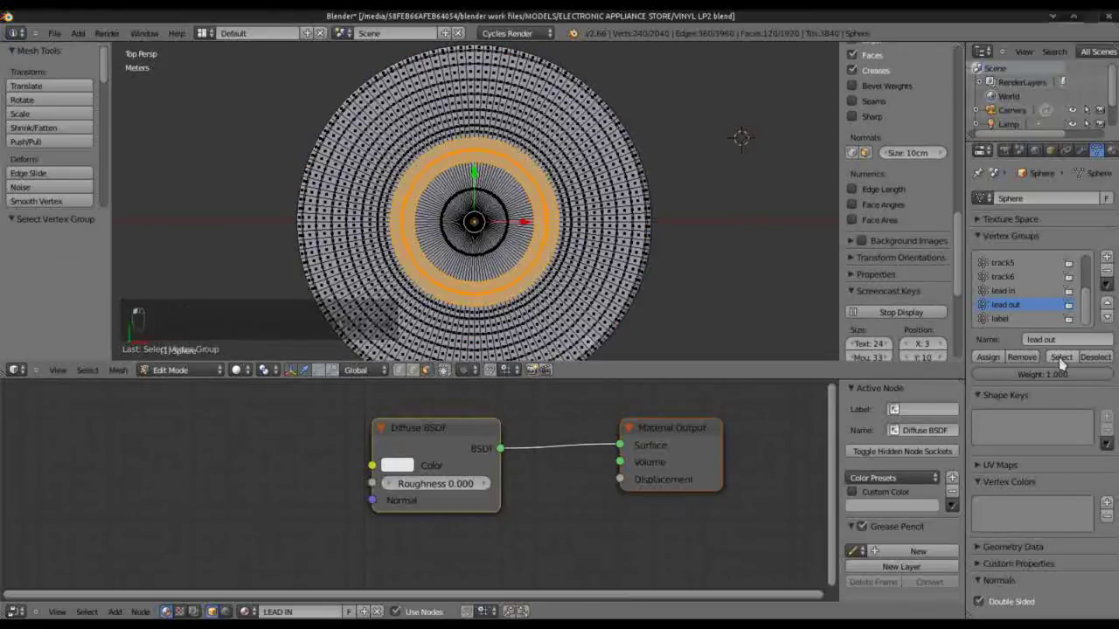
pyautogui.click(1112, 150)
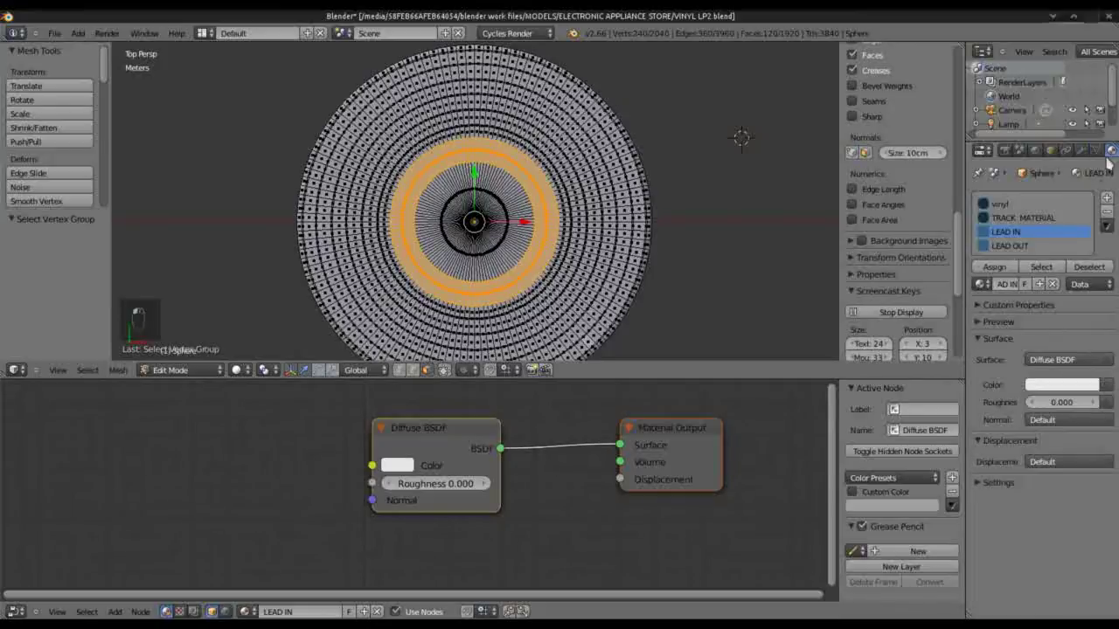
pyautogui.click(1006, 247)
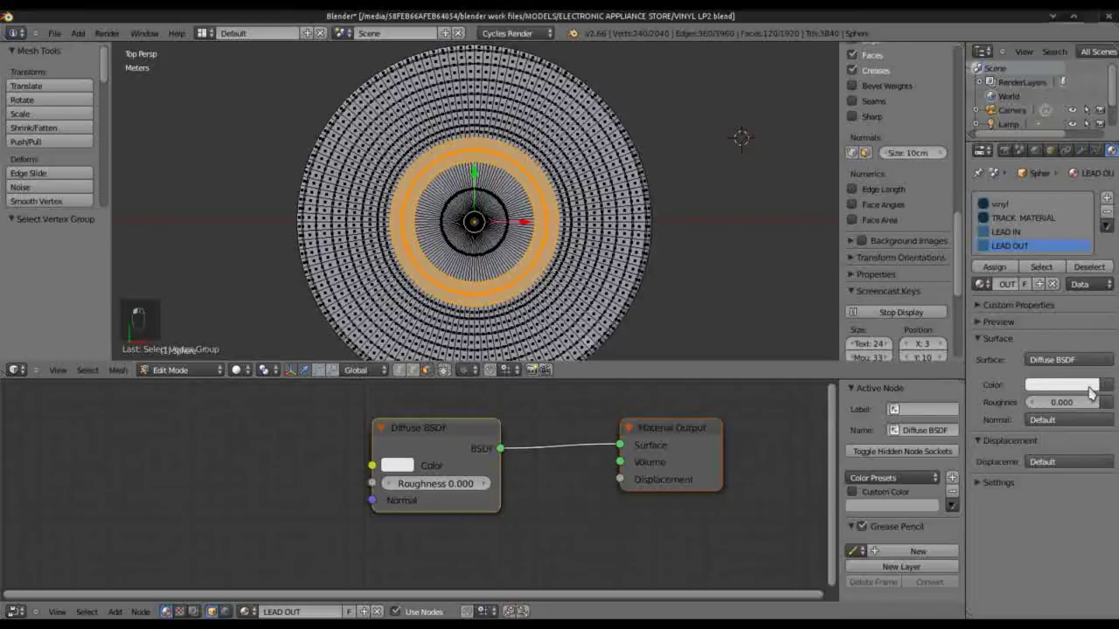
pyautogui.click(1088, 385)
pyautogui.click(1005, 245)
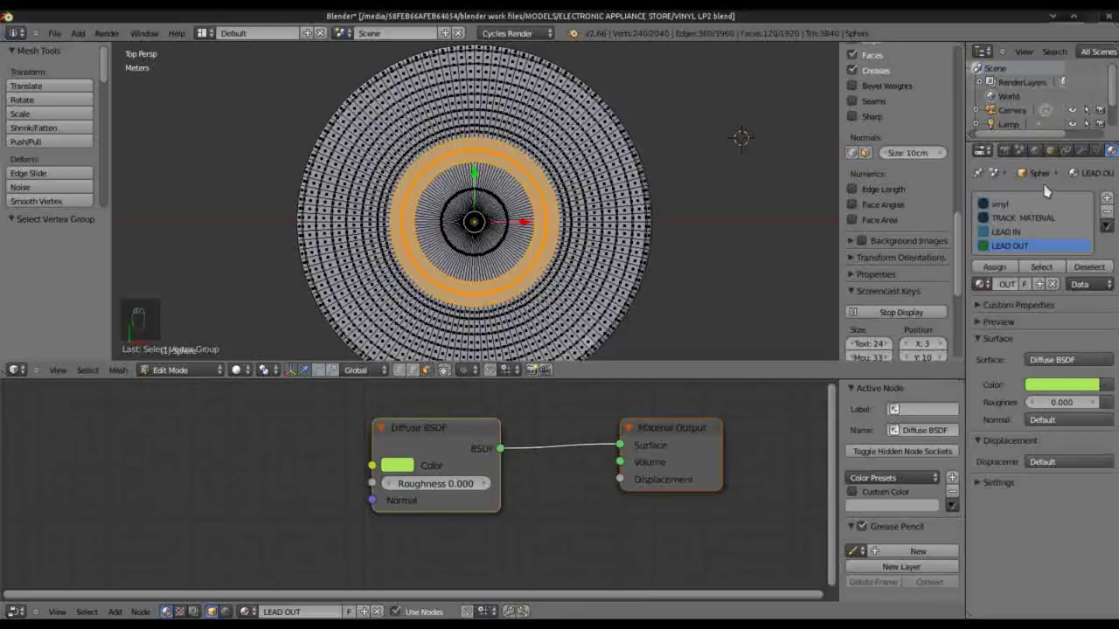
pyautogui.click(993, 268)
# Step: Display the disc in rendered shading in object mode to check the green lead out ring
pyautogui.click(238, 370)
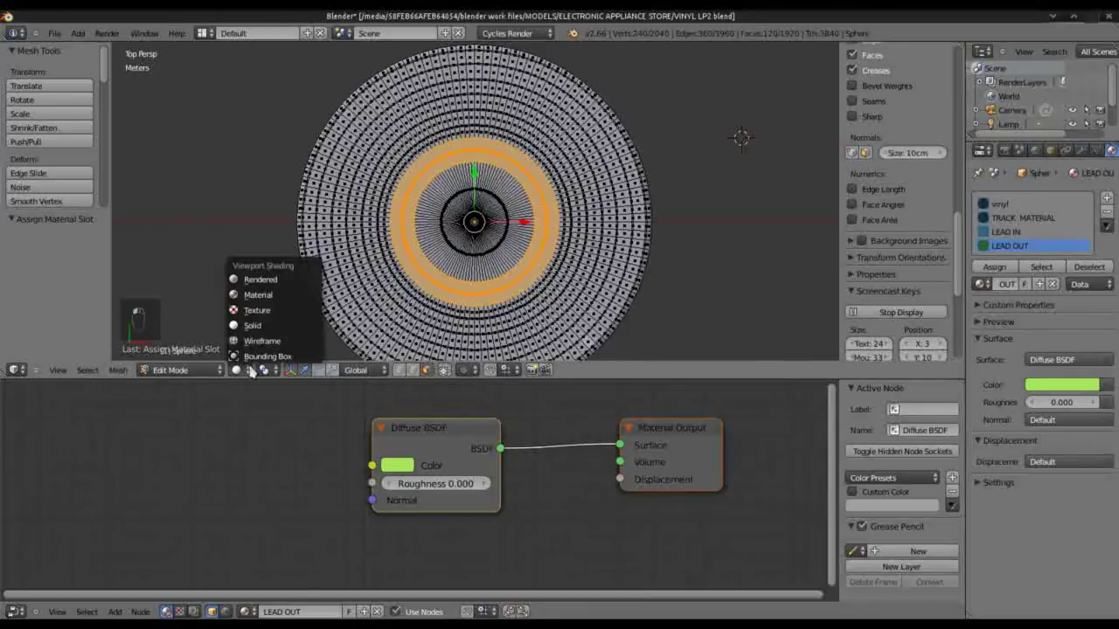
pyautogui.click(244, 281)
pyautogui.press('Tab')
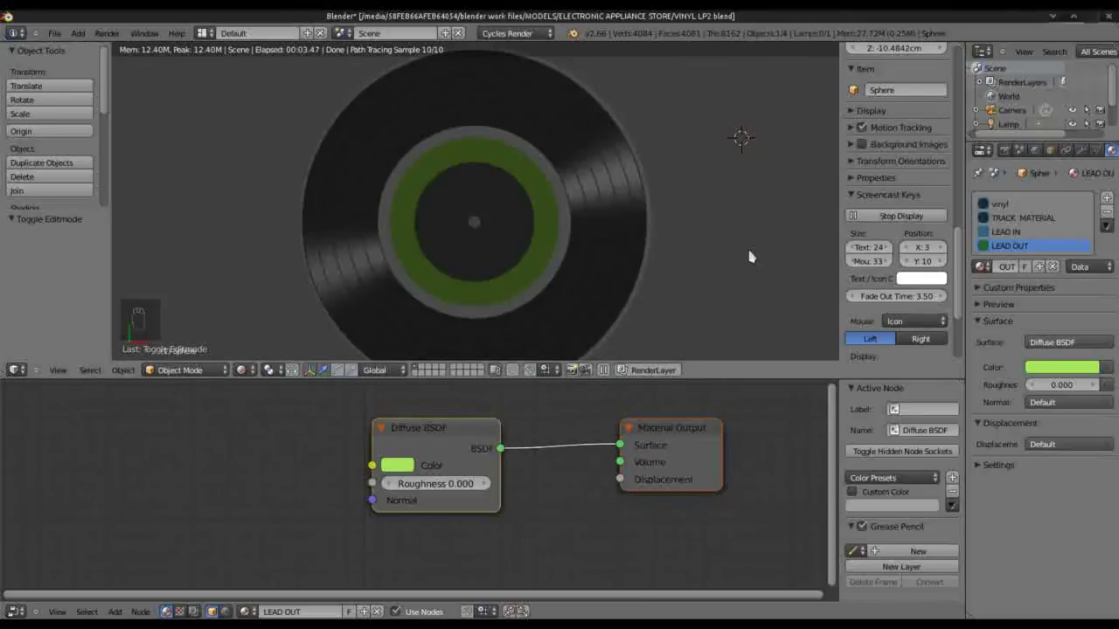
# Step: Return to wireframe edit mode, select only the track6 vertex group and assign TRACK MATERIAL to its faces again
pyautogui.click(1098, 151)
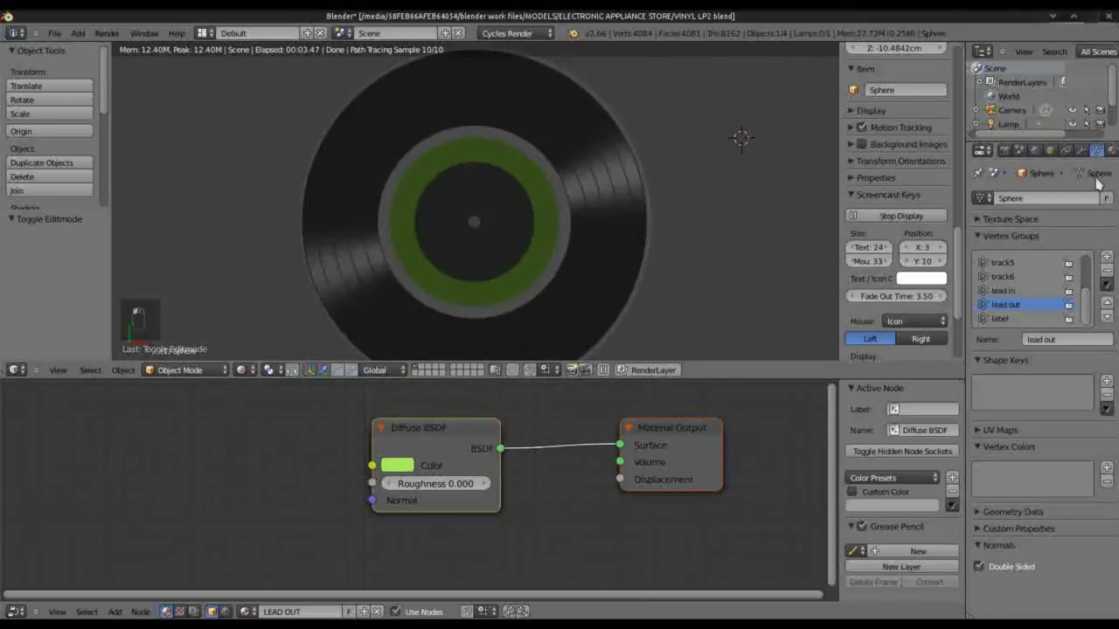
pyautogui.click(1023, 277)
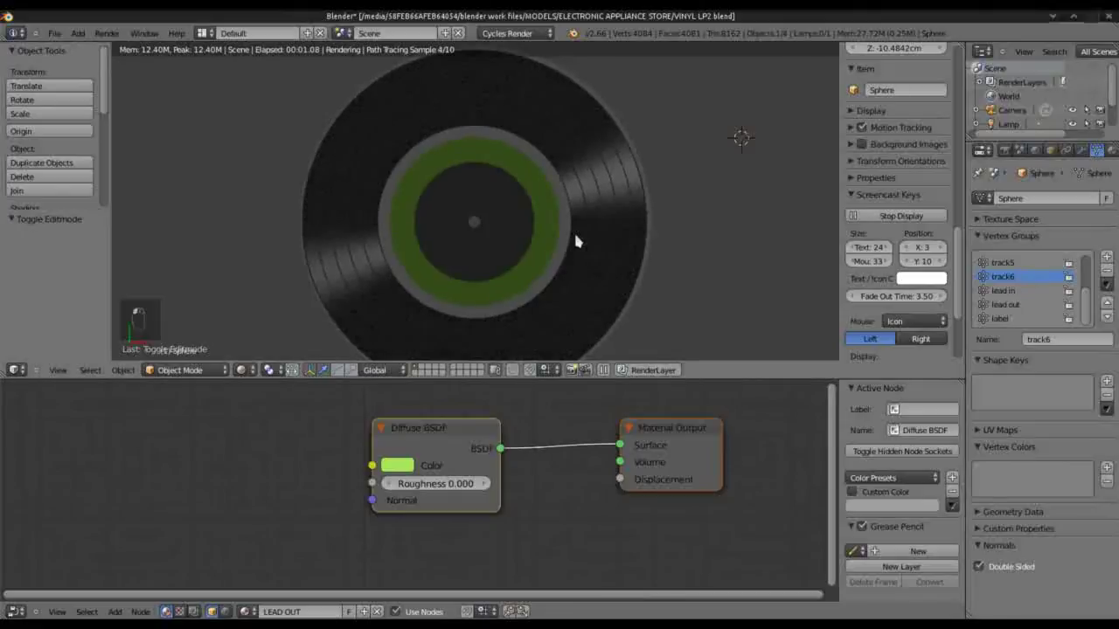
pyautogui.press('z')
pyautogui.press('Tab')
pyautogui.scroll(2, 571, 235)
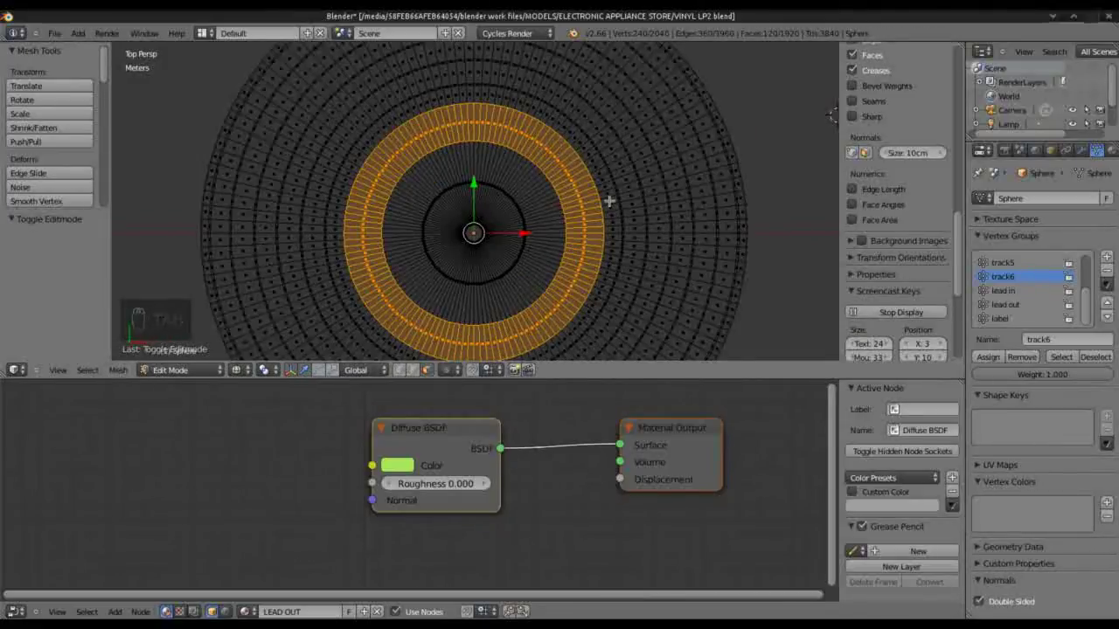
pyautogui.press('a')
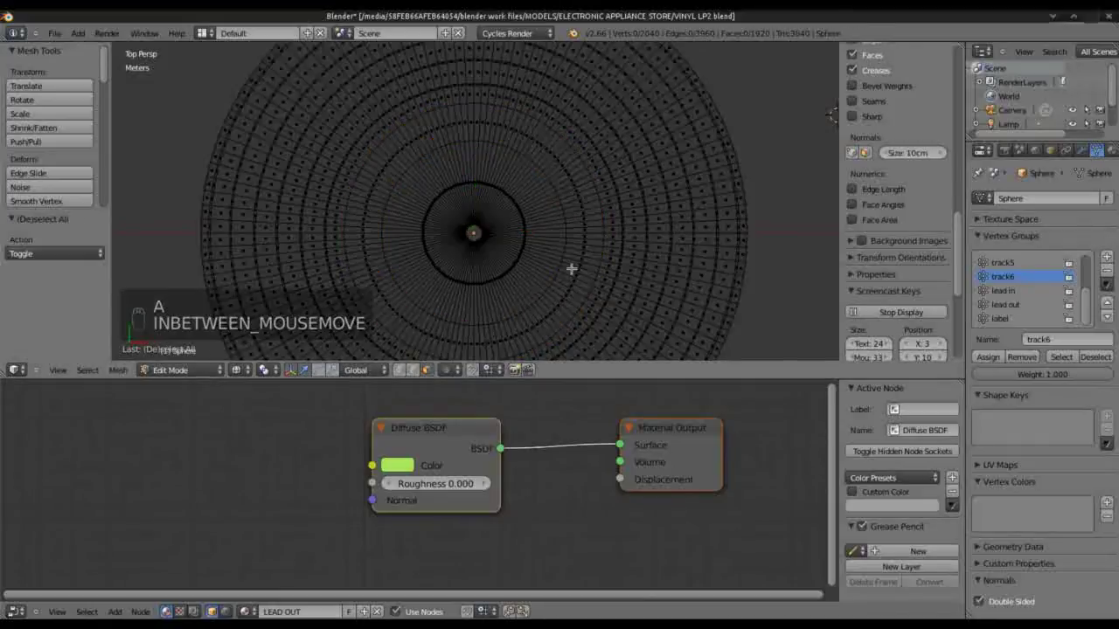
pyautogui.scroll(-3, 892, 272)
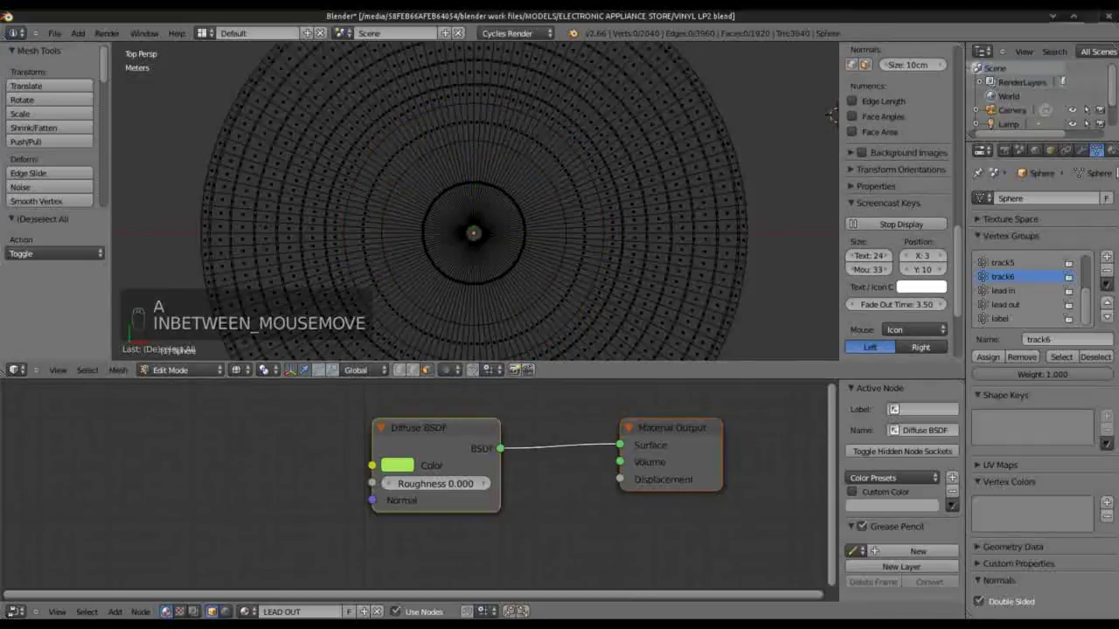
pyautogui.click(1062, 356)
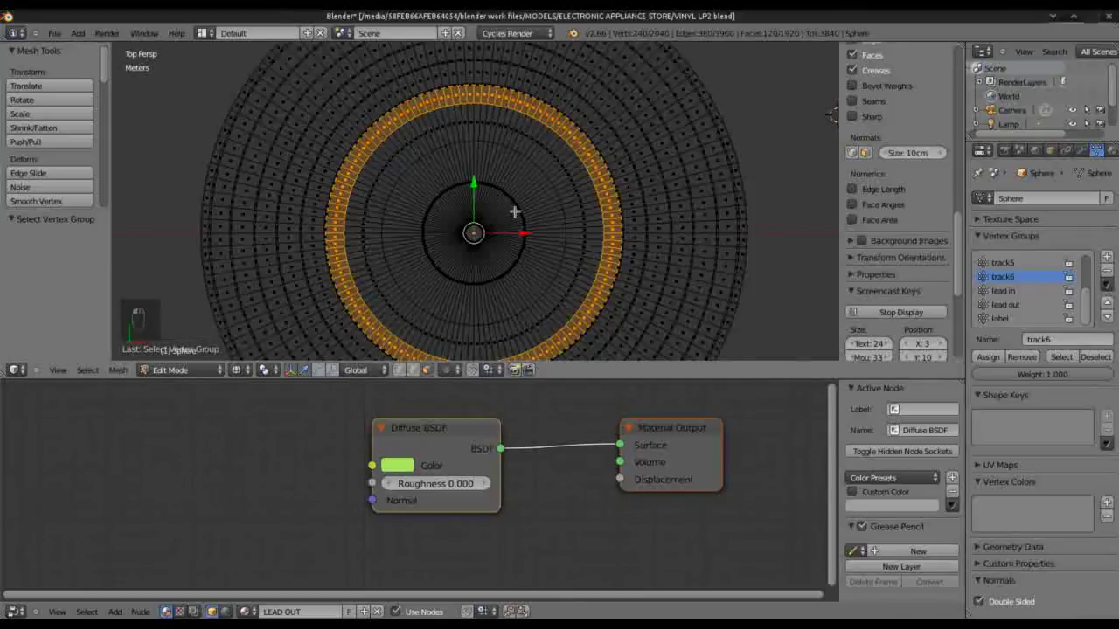
pyautogui.scroll(1, 539, 208)
pyautogui.scroll(-1, 539, 208)
pyautogui.click(1110, 150)
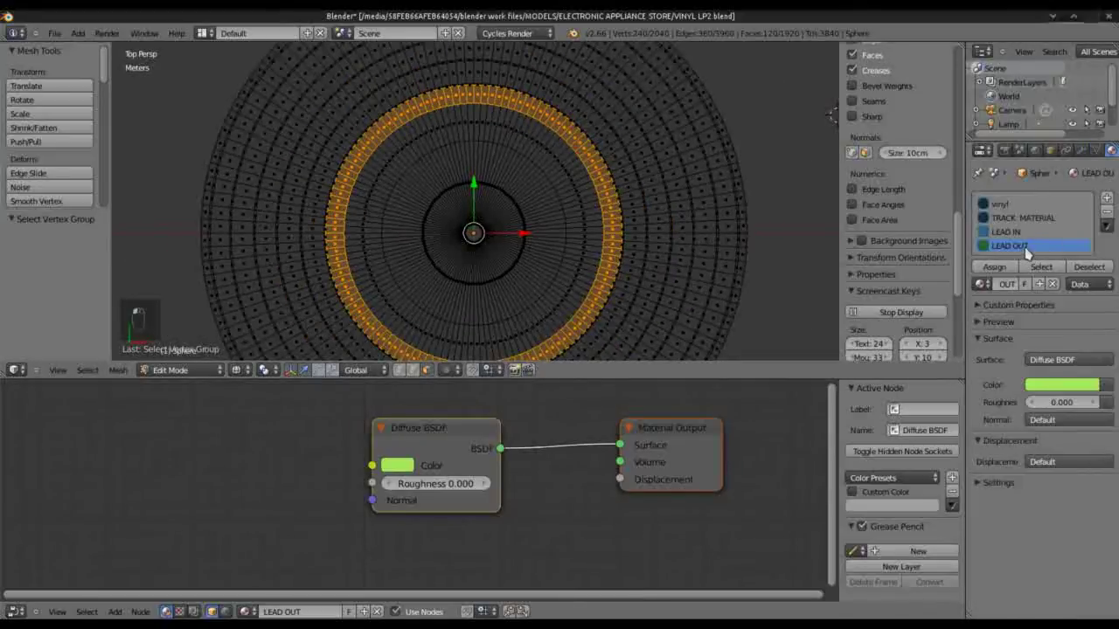
pyautogui.click(1021, 218)
pyautogui.click(994, 267)
# Step: Show the whole disc in rendered shading in object mode and check the track6 ring beside the lead out area
pyautogui.press('Tab')
pyautogui.press('Tab')
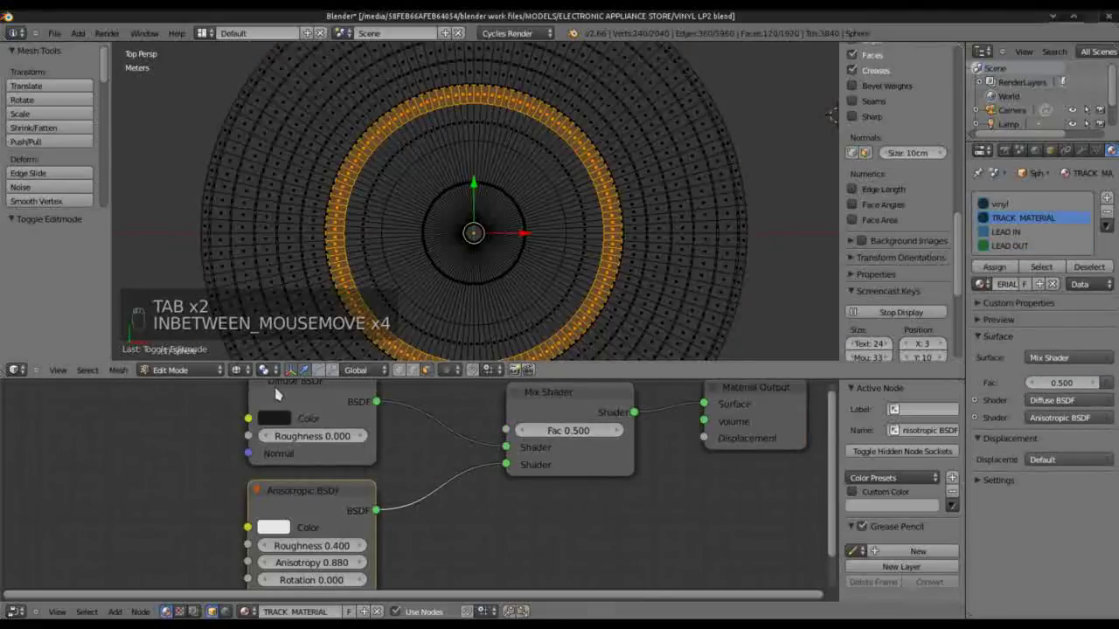
pyautogui.click(242, 371)
pyautogui.click(272, 277)
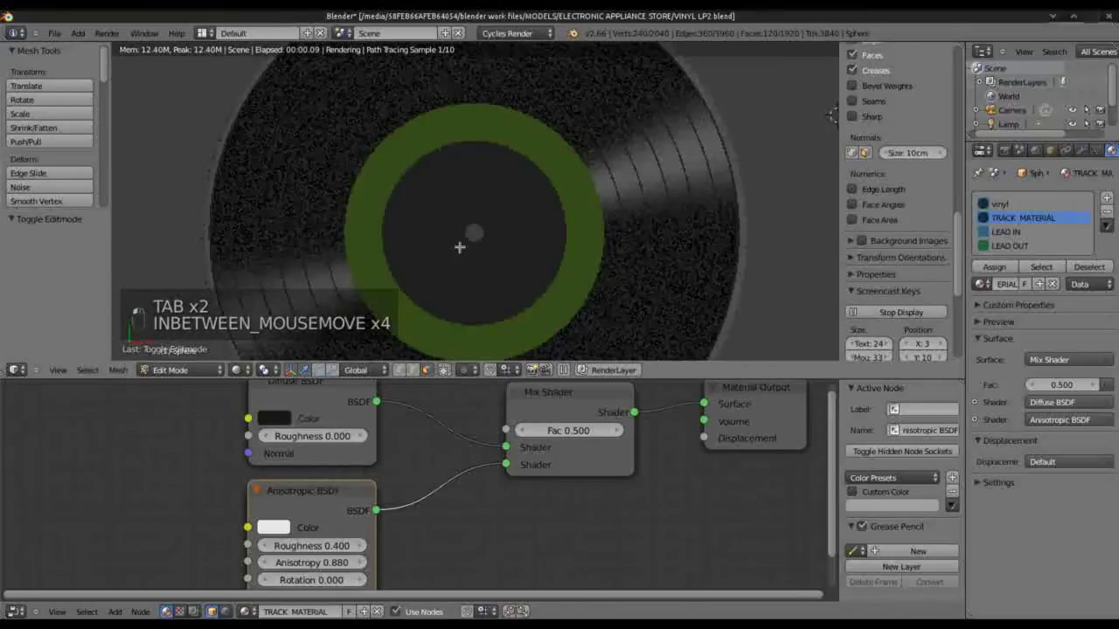
pyautogui.press('Tab')
pyautogui.scroll(-4, 508, 251)
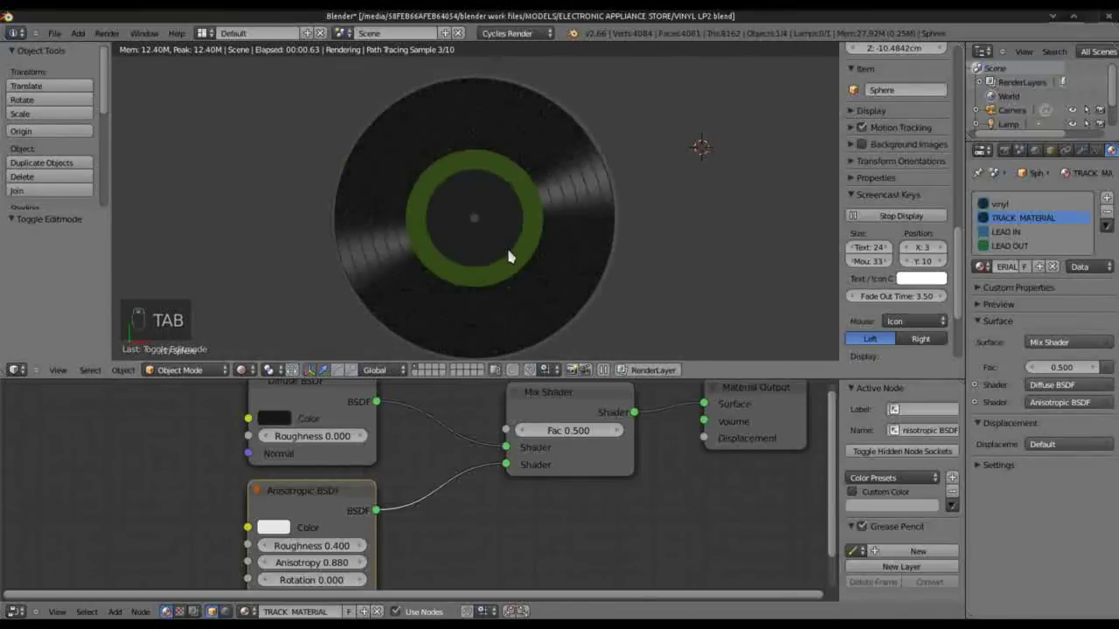
pyautogui.moveTo(508, 251)
pyautogui.mouseDown(button='middle')
pyautogui.moveTo(506, 218)
pyautogui.moveTo(478, 237)
pyautogui.mouseUp(button='middle')
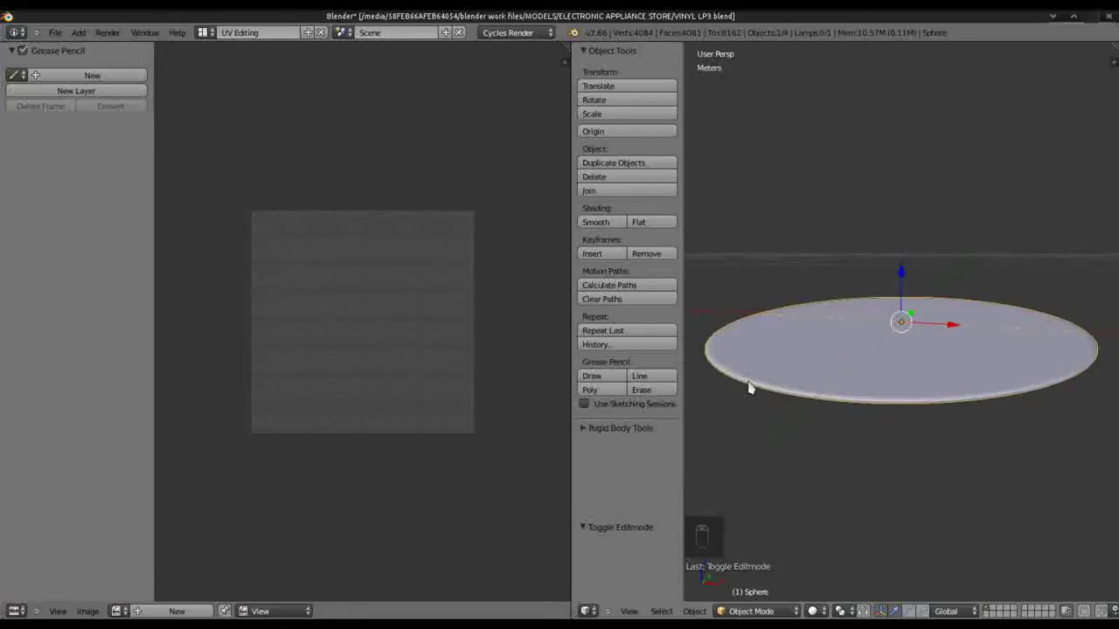
# Step: Switch the disc to wireframe edit mode in the UV Editing layout and examine its rings from above
pyautogui.press('z')
pyautogui.press('Tab')
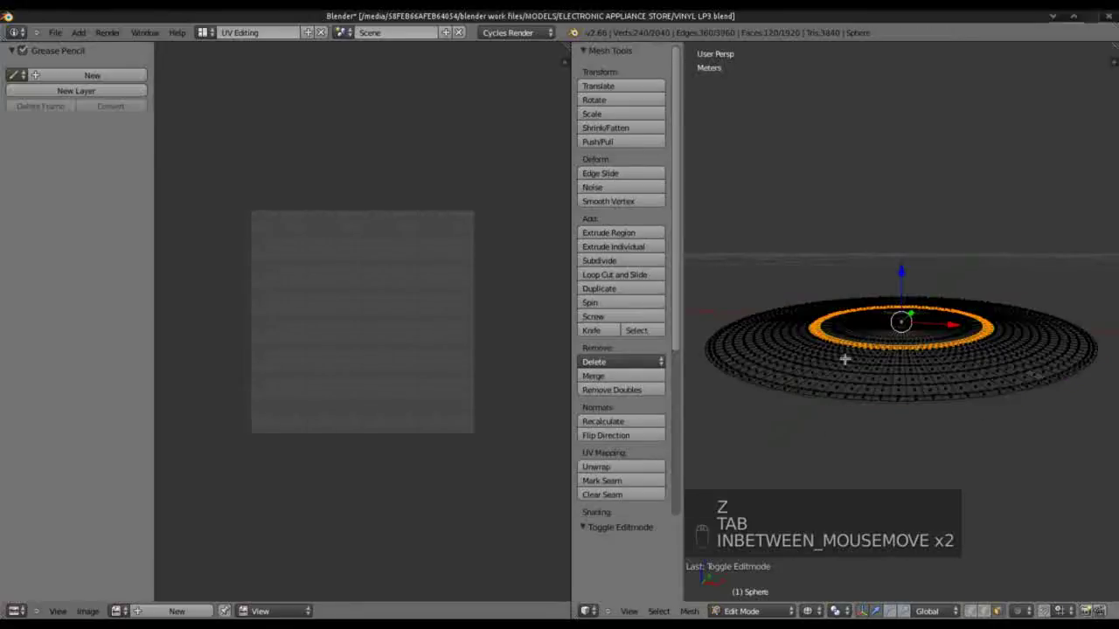
pyautogui.moveTo(845, 357); pyautogui.dragTo(844, 476, button='middle')
pyautogui.scroll(-1, 843, 477)
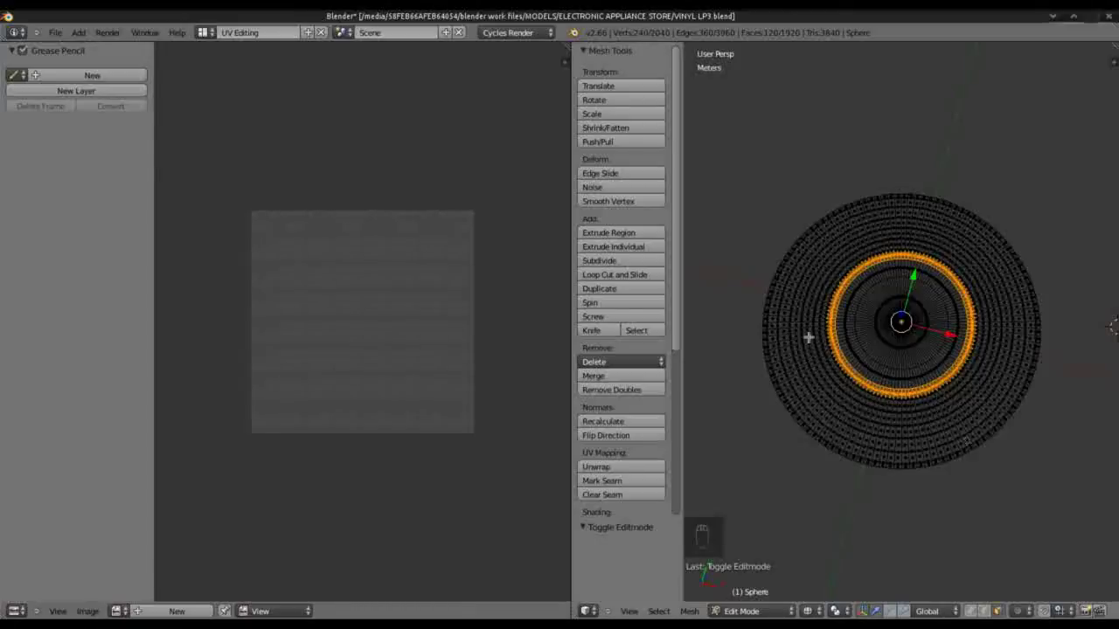
pyautogui.scroll(2, 966, 399)
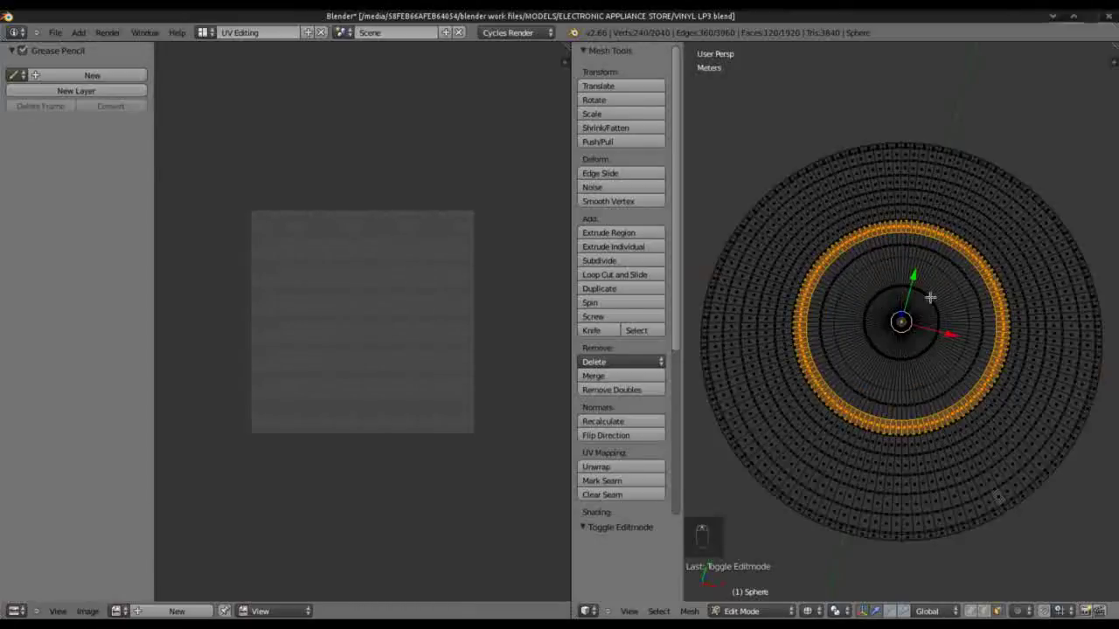
pyautogui.scroll(2, 924, 247)
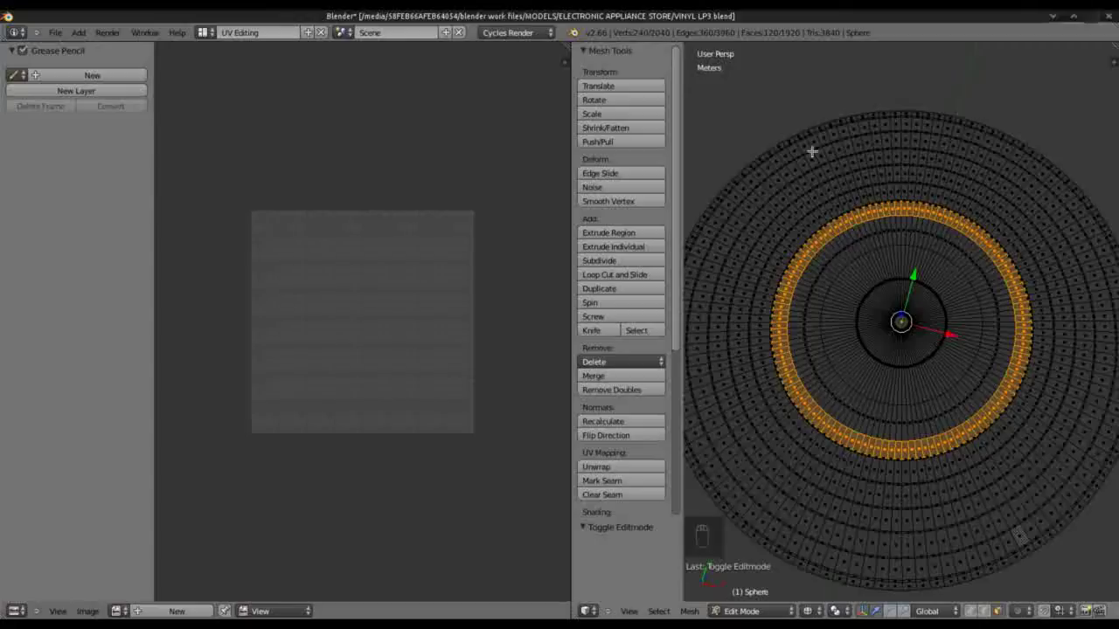
pyautogui.scroll(-2, 832, 268)
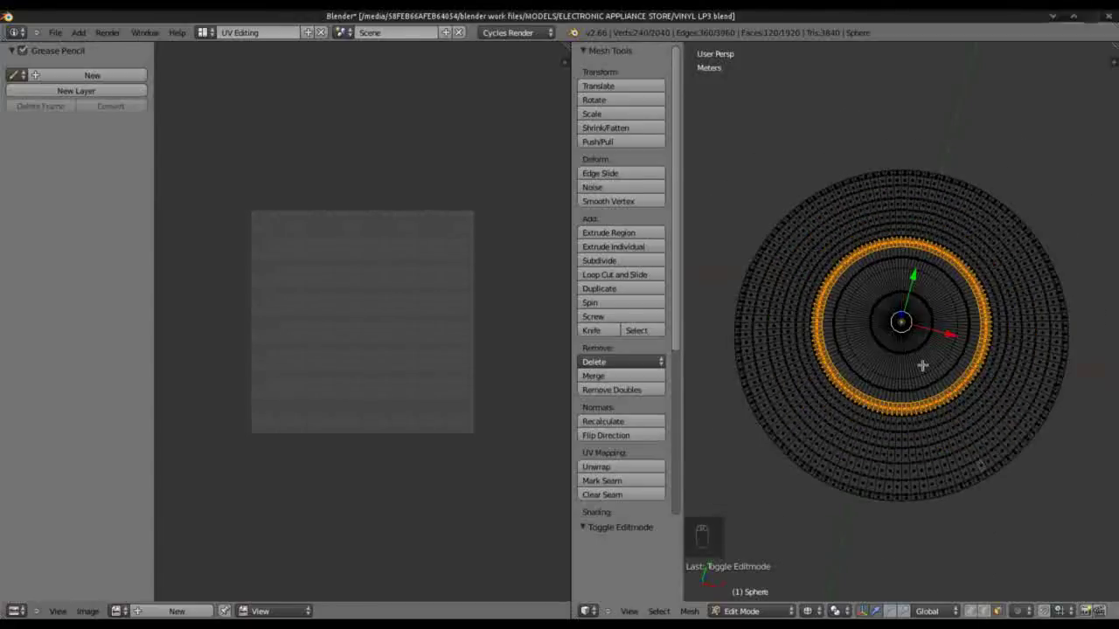
# Step: From the top view in wireframe, clear the selection and circle-select the faces in the disc's centre label area
pyautogui.press('KP_7')
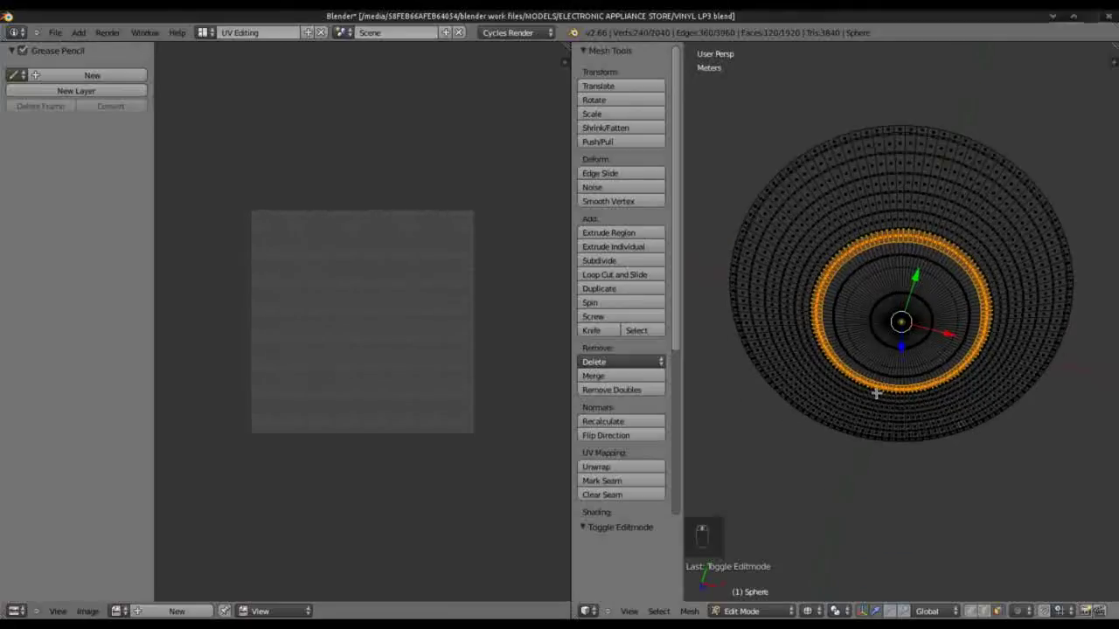
pyautogui.press('z')
pyautogui.press('a')
pyautogui.press('a')
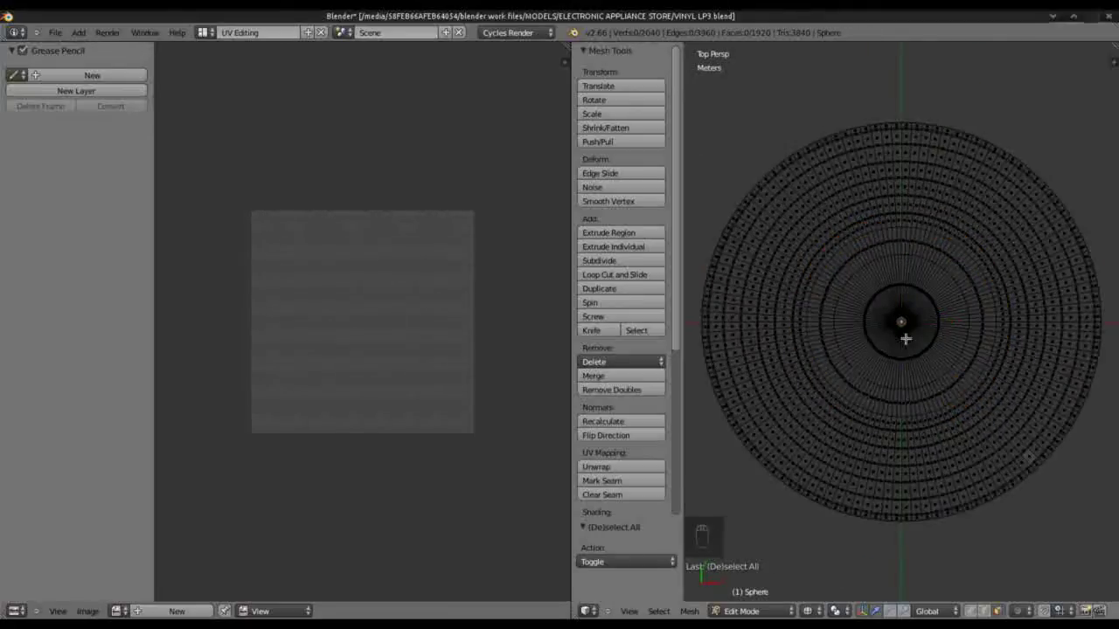
pyautogui.press('c')
pyautogui.scroll(-10, 907, 339)
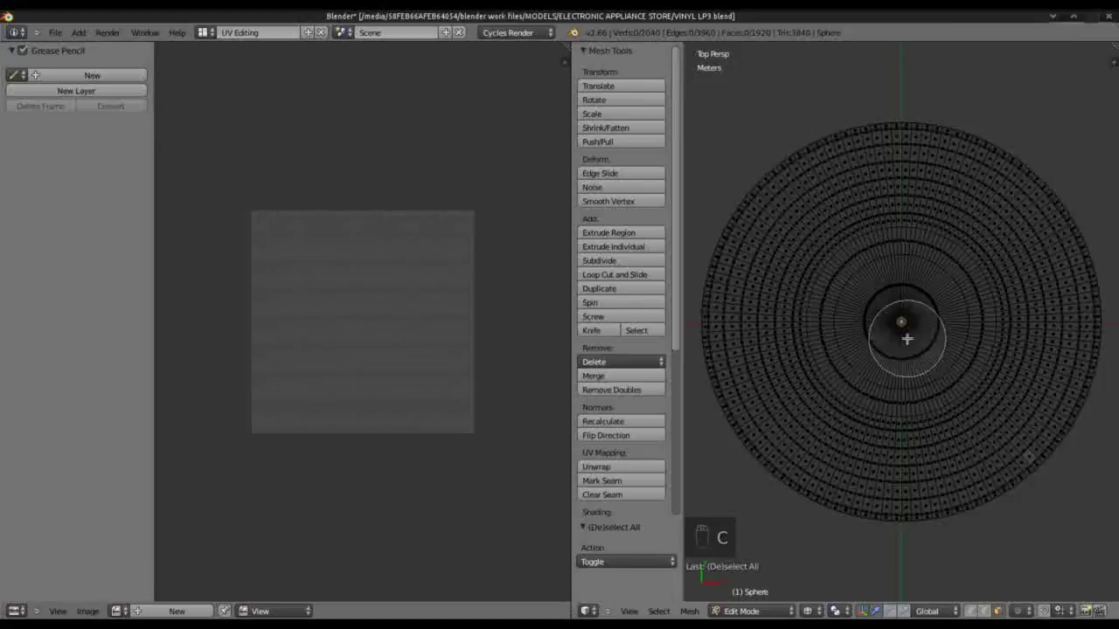
pyautogui.click(901, 324)
pyautogui.rightClick(900, 325)
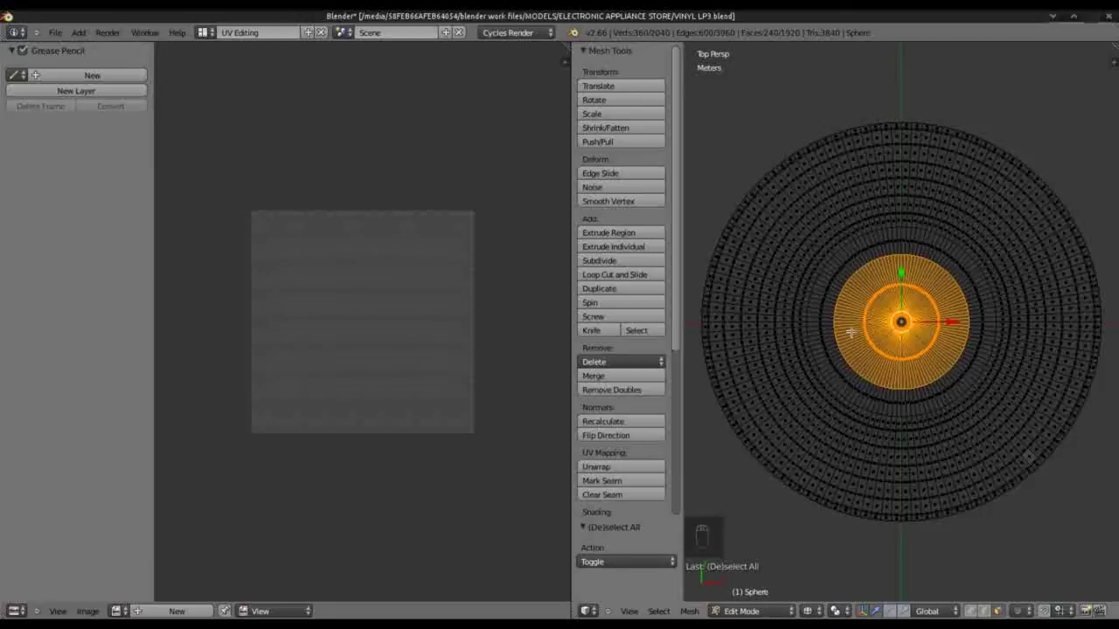
# Step: Unwrap the selected centre faces with Project From View and load Dukesrecorddetail.jpg behind their UVs
pyautogui.press('u')
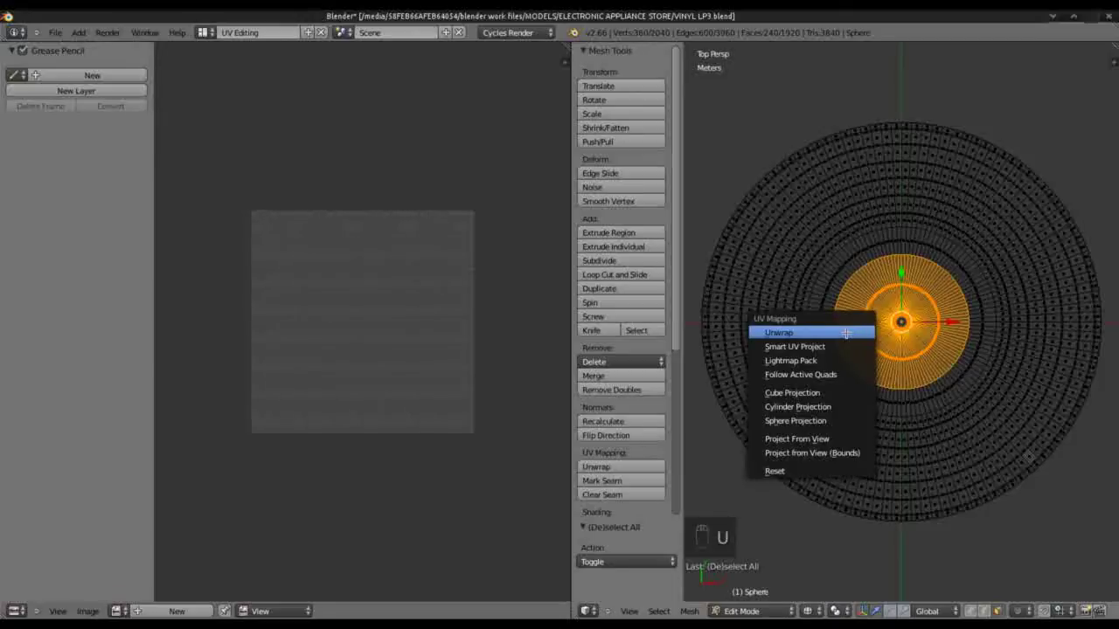
pyautogui.click(821, 439)
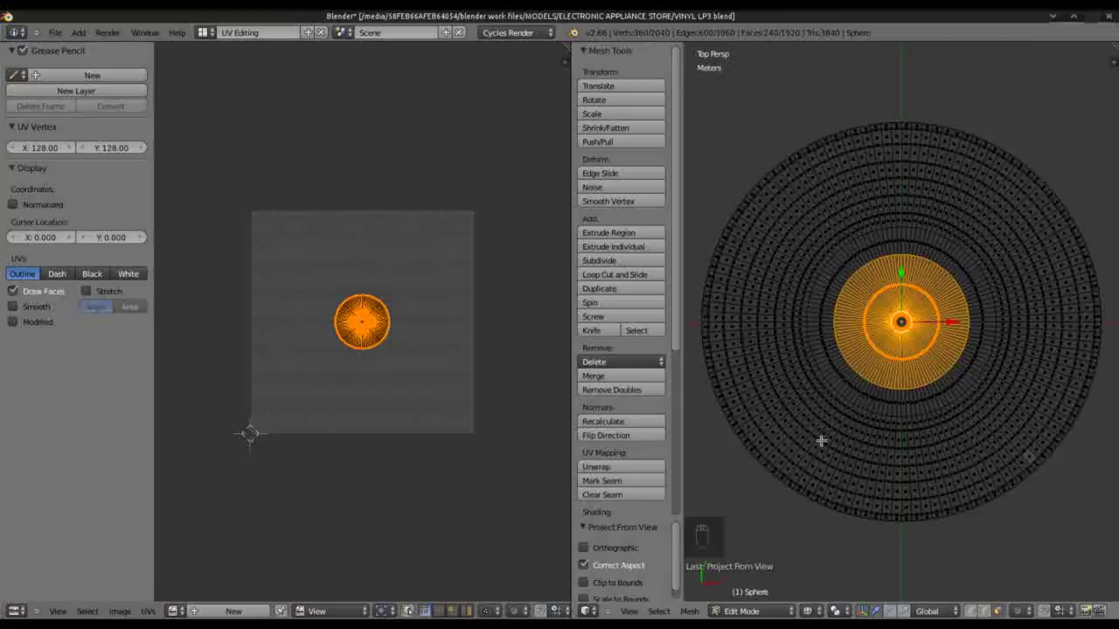
pyautogui.scroll(4, 389, 310)
pyautogui.scroll(-2, 480, 307)
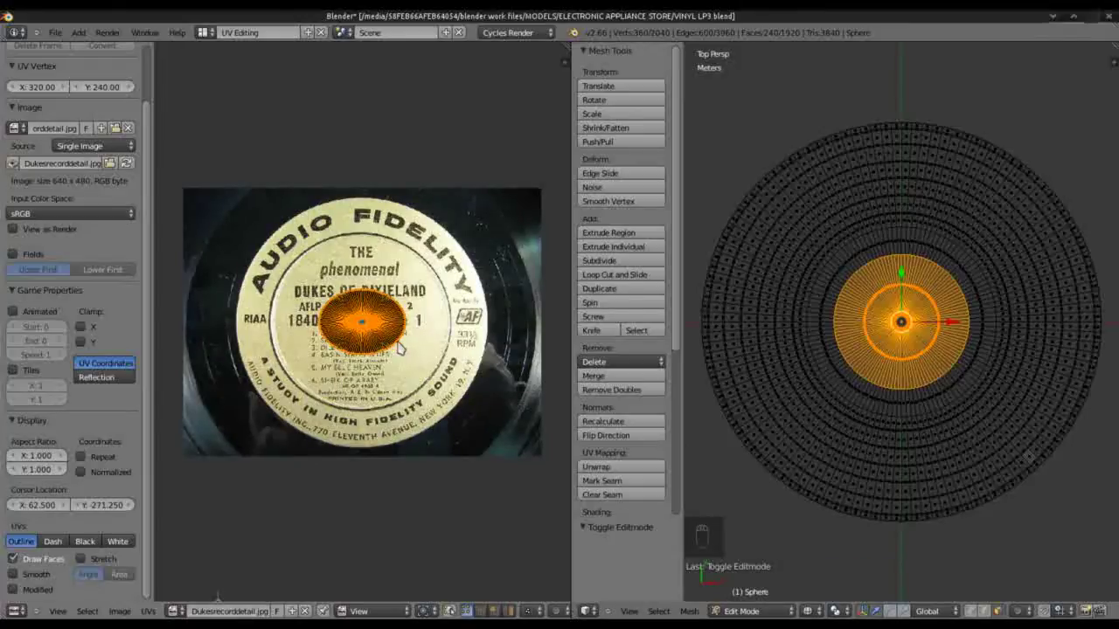
# Step: Scale the centre UVs by about 1.332 along Y to make them circular, and enlarge them uniformly by about 2.789 over the label
pyautogui.scroll(1, 372, 340)
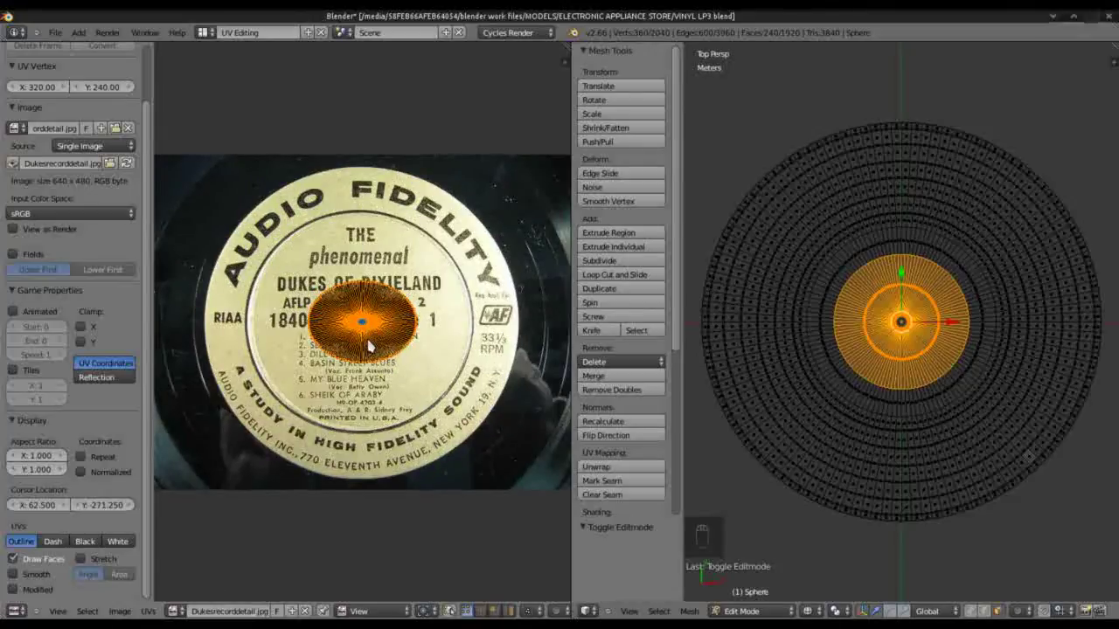
pyautogui.press('s')
pyautogui.press('y')
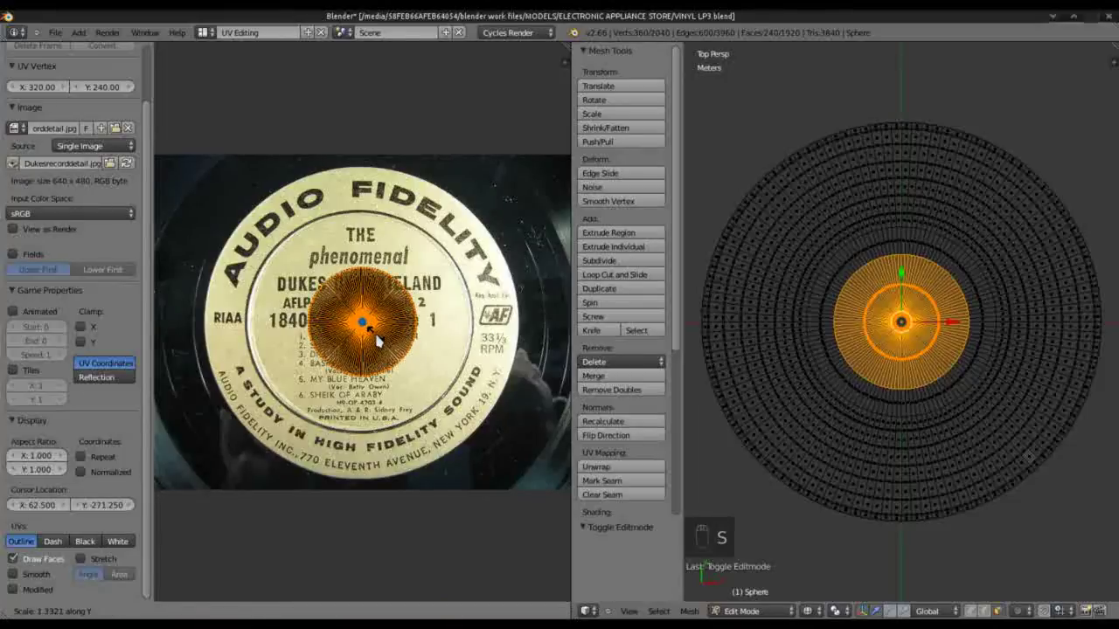
pyautogui.click(378, 341)
pyautogui.press('s')
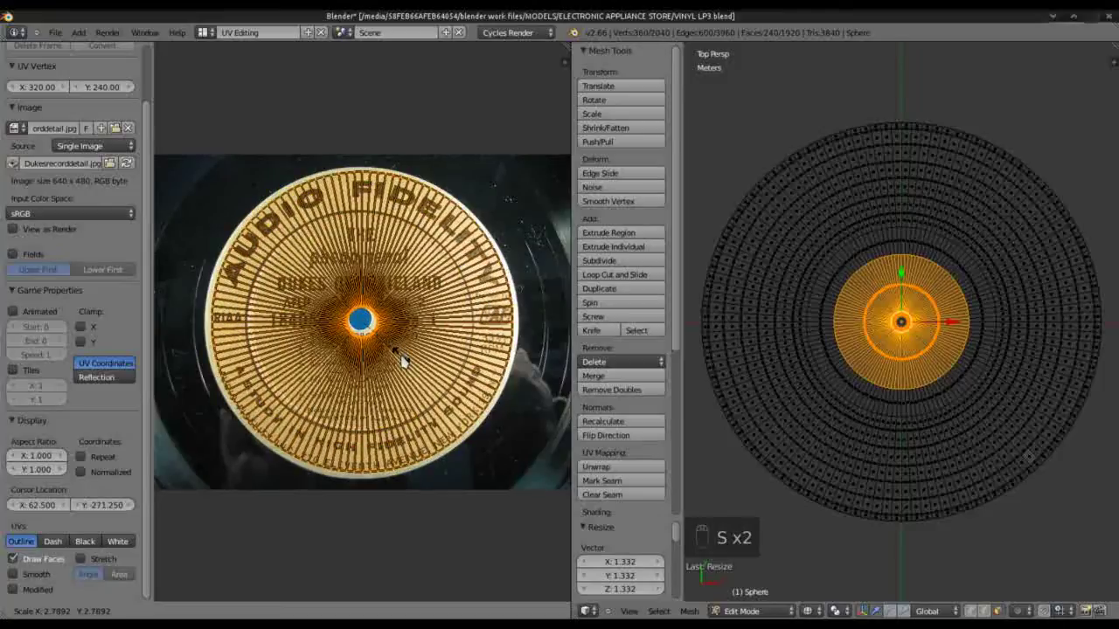
pyautogui.click(400, 361)
# Step: Move the UVs by about -3 horizontally and 3 vertically, and scale them by about 1.037 to match the label's edge
pyautogui.press('g')
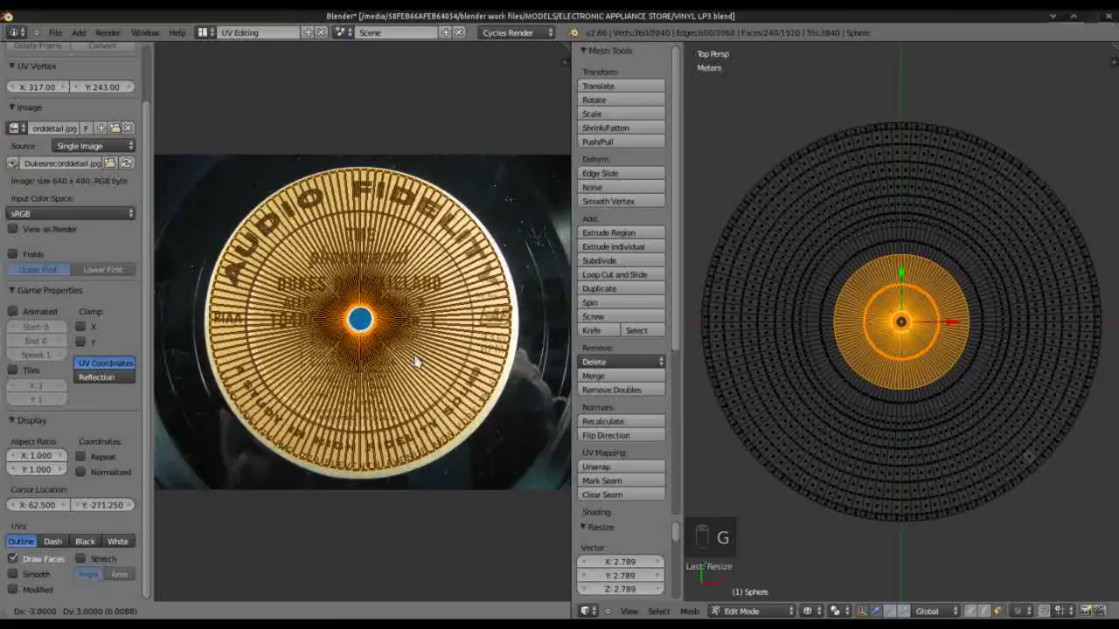
pyautogui.click(415, 360)
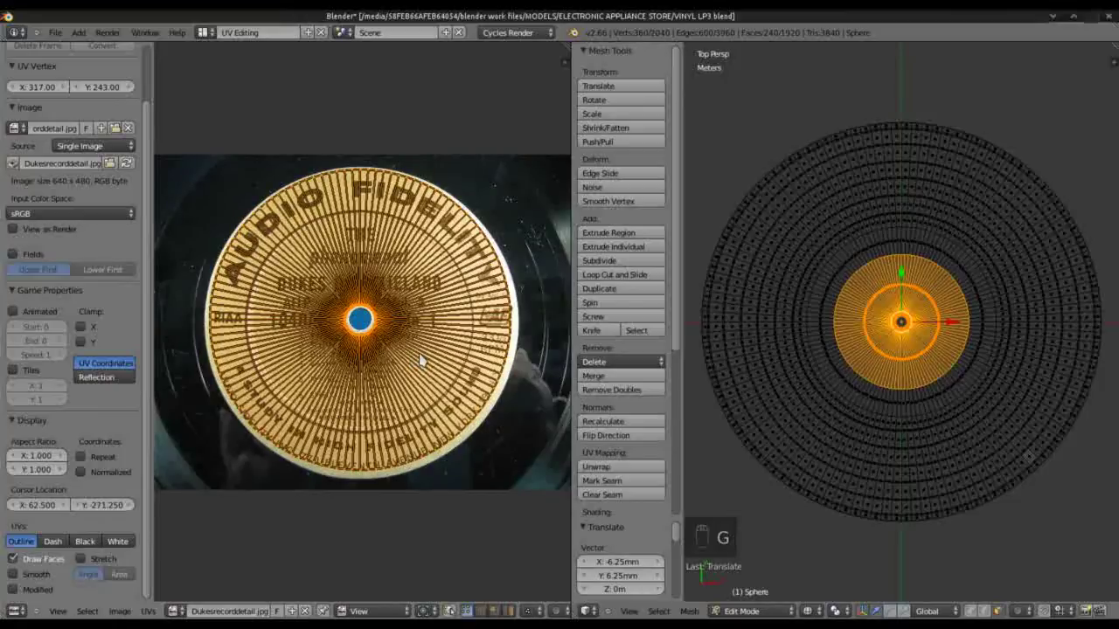
pyautogui.press('s')
pyautogui.click(422, 359)
pyautogui.press('g')
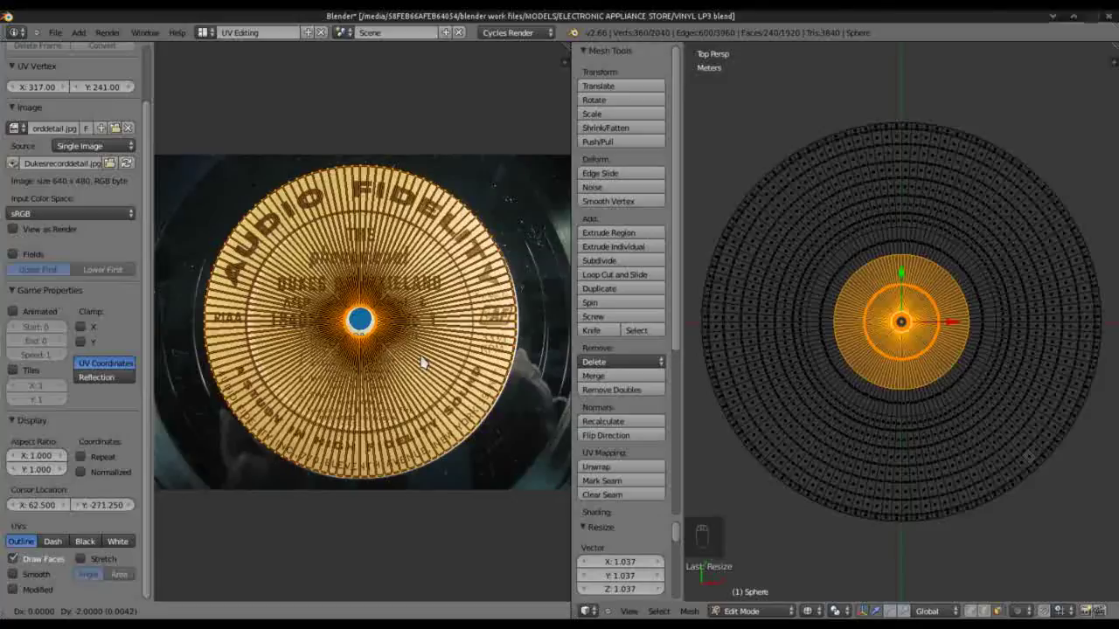
pyautogui.click(421, 358)
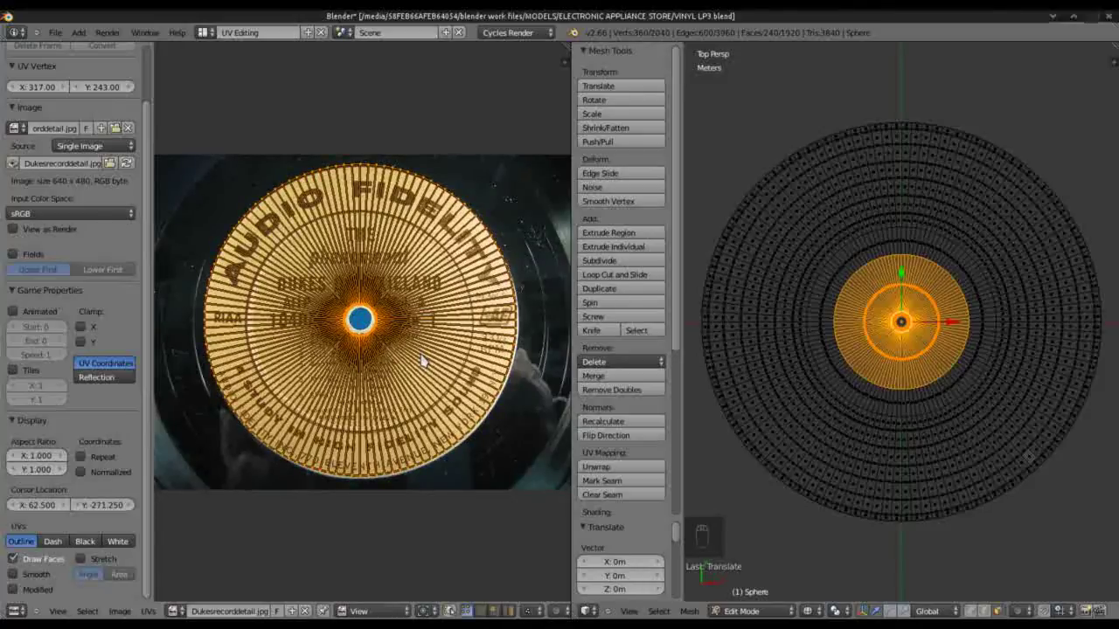
# Step: Scale the UVs along Y by about 0.974 and move them down by about 1 to fit the label's outline
pyautogui.press('s')
pyautogui.press('y')
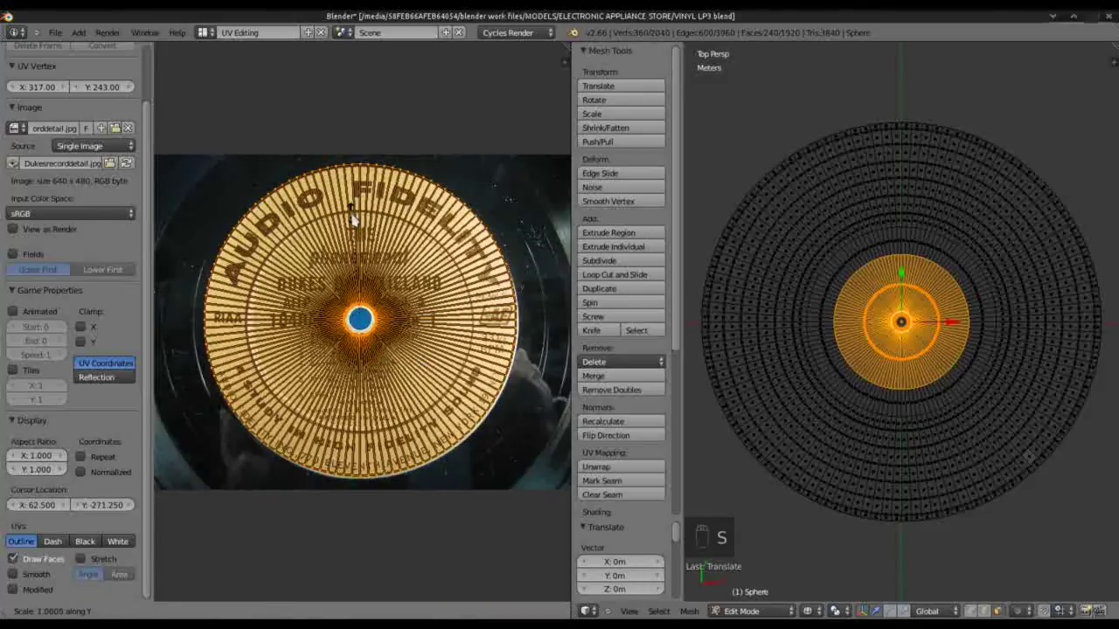
pyautogui.click(353, 223)
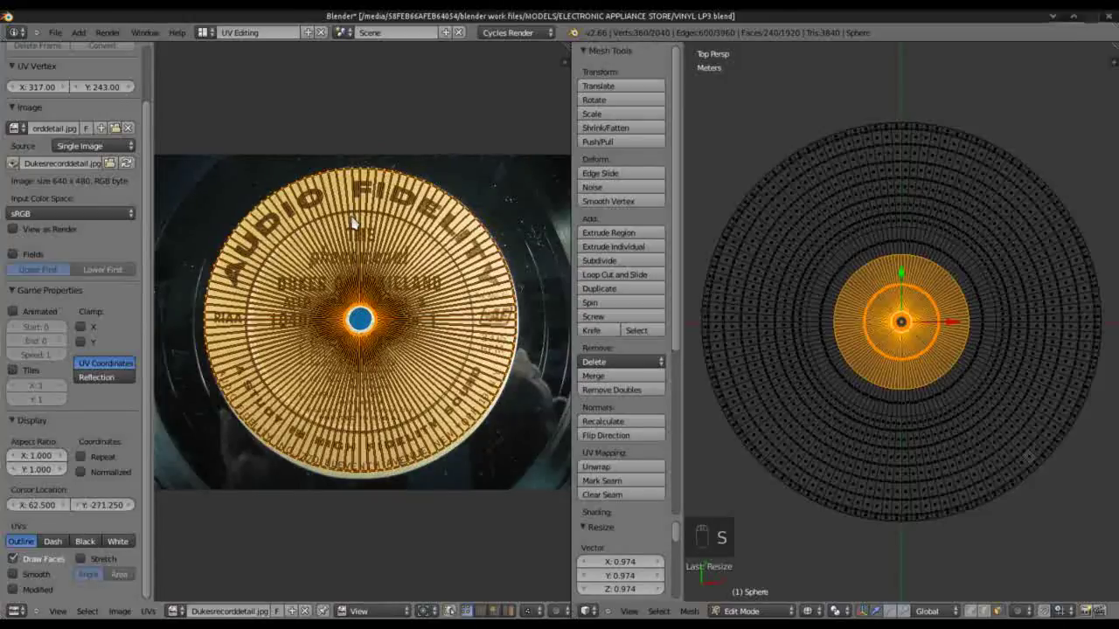
pyautogui.press('g')
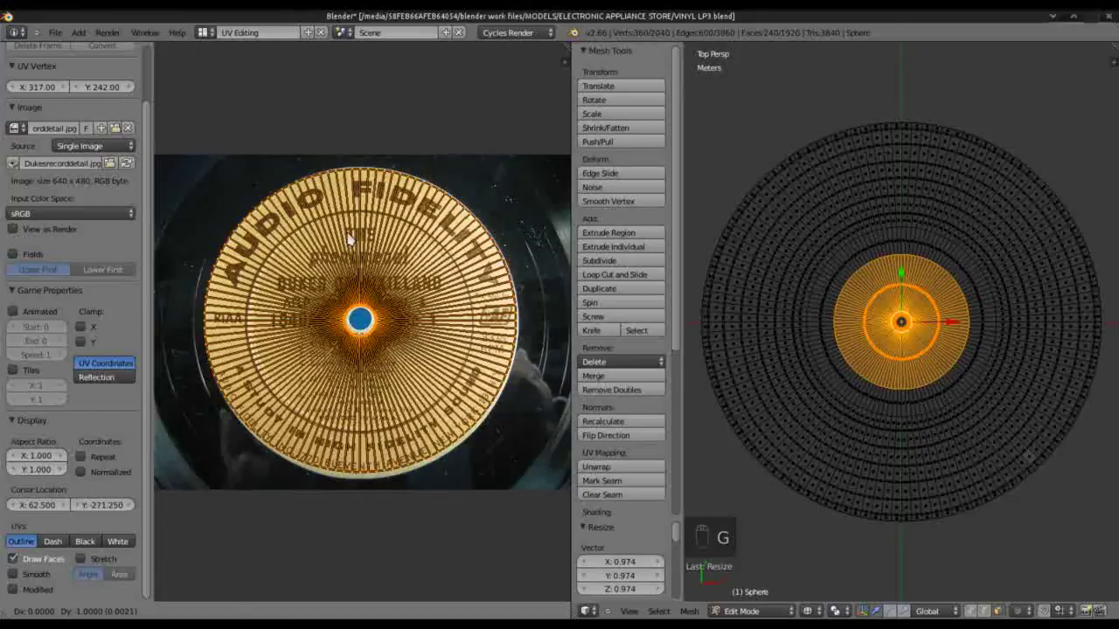
pyautogui.click(349, 238)
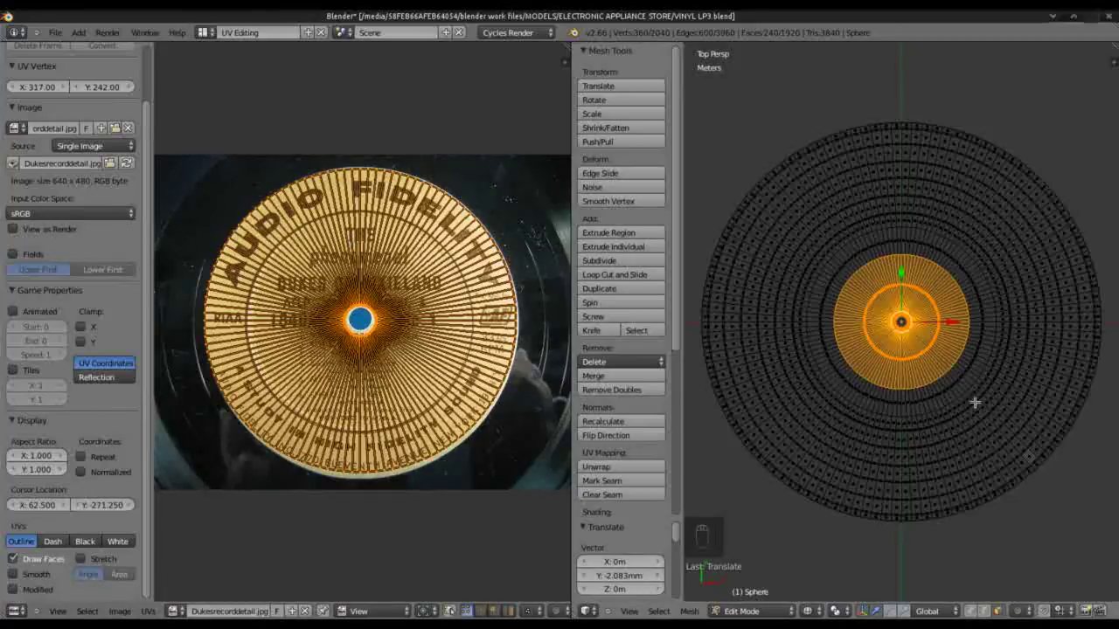
# Step: Switch to the Default screen layout, pick the label vertex group and display the disc in wireframe
pyautogui.press('Tab')
pyautogui.press('Tab')
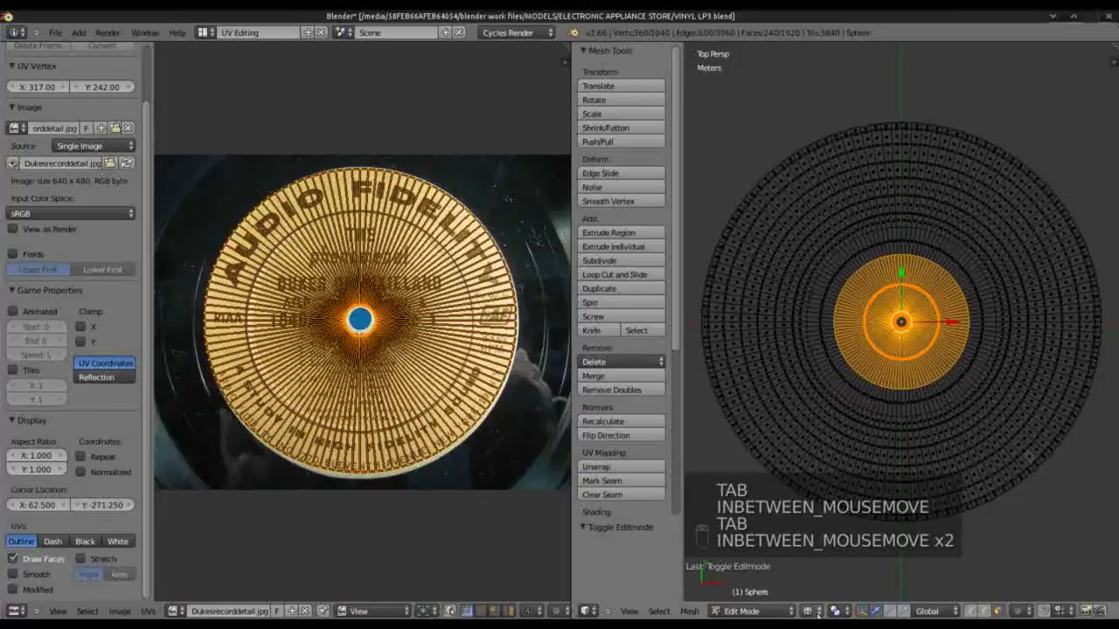
pyautogui.click(206, 34)
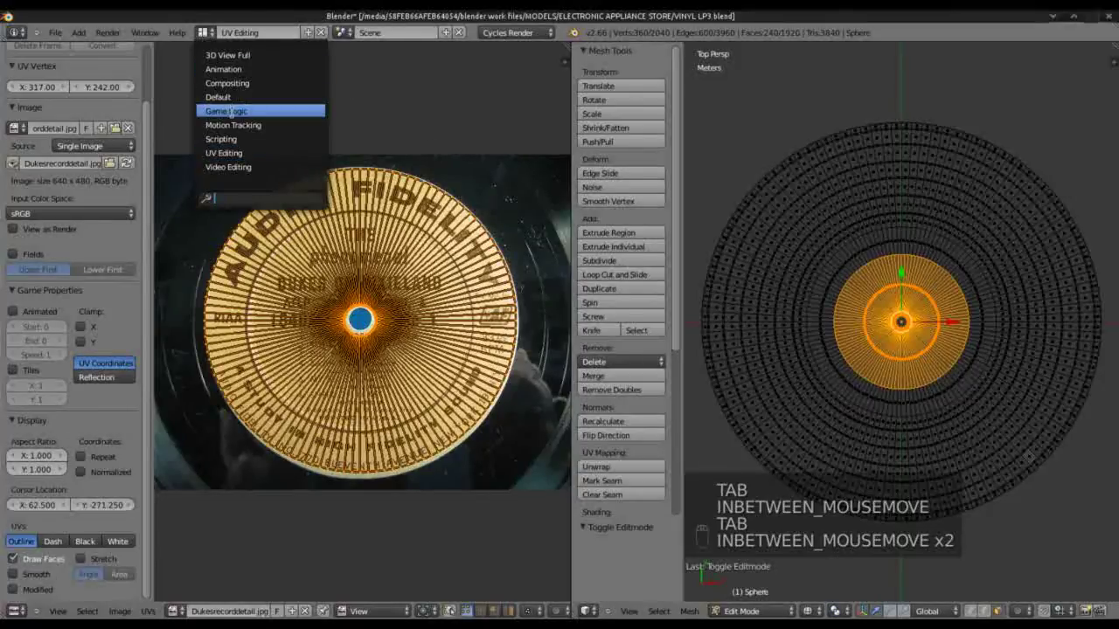
pyautogui.click(218, 97)
pyautogui.click(1014, 318)
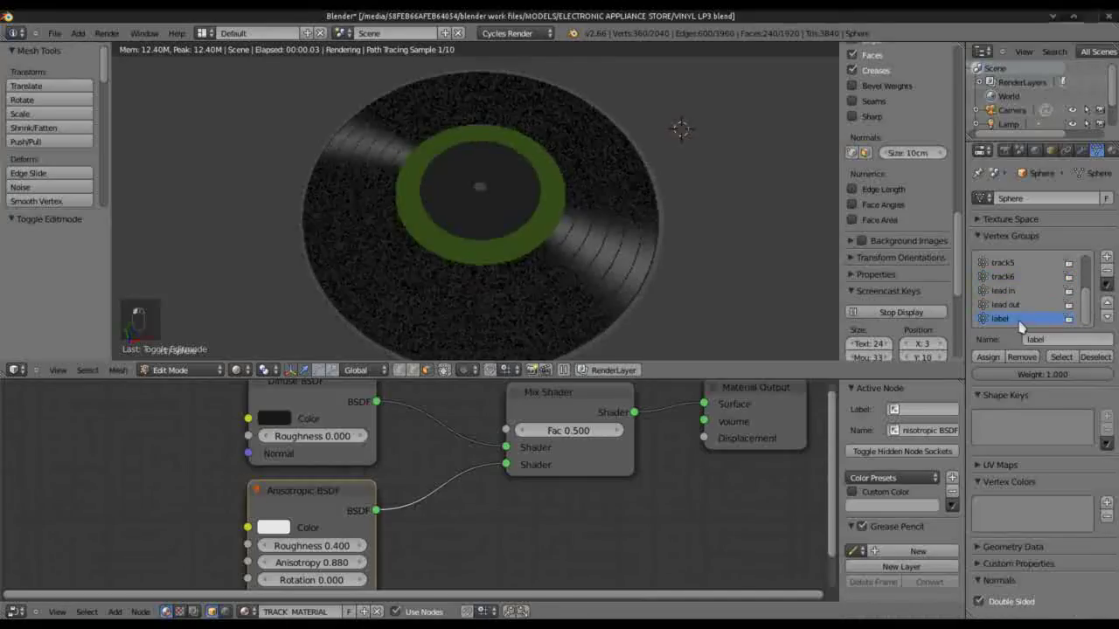
pyautogui.press('z')
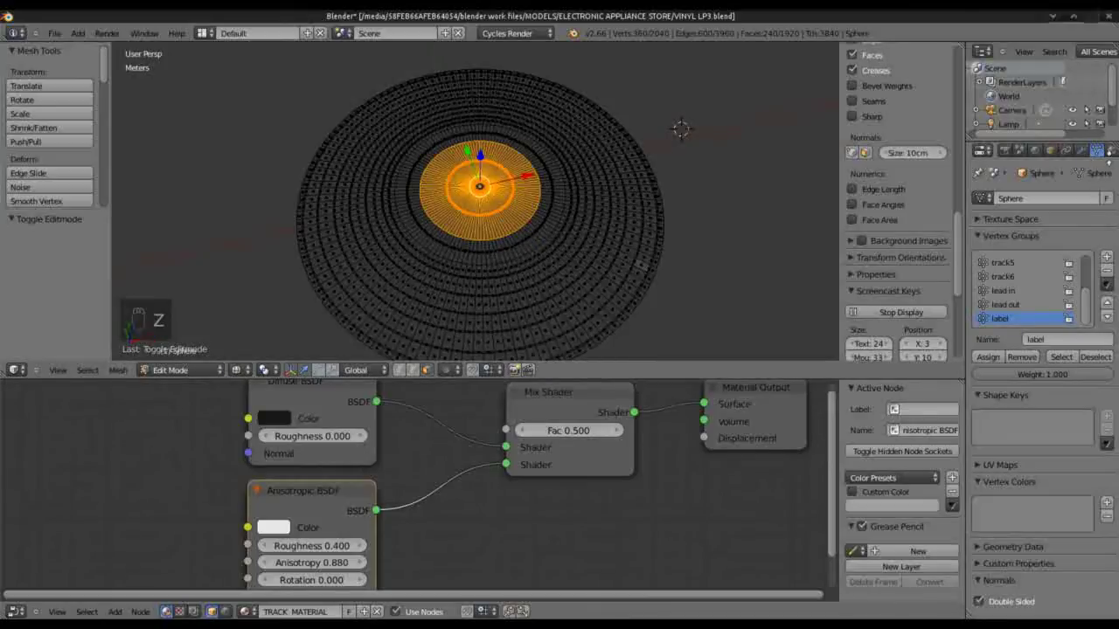
# Step: Add a new material slot to the disc with a new material named label
pyautogui.click(1112, 151)
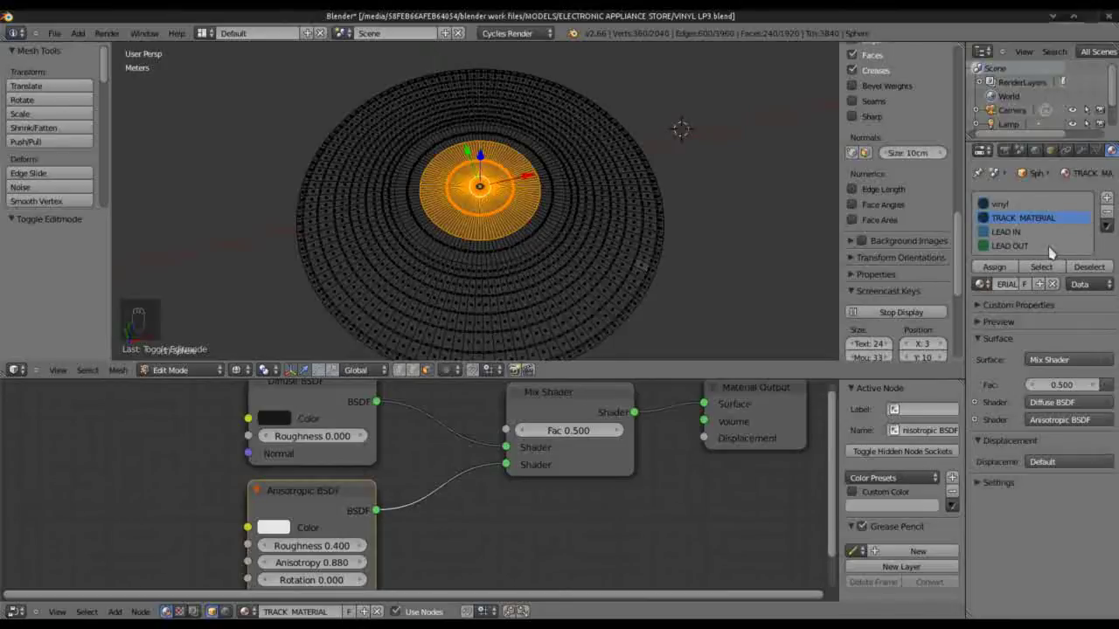
pyautogui.click(1108, 202)
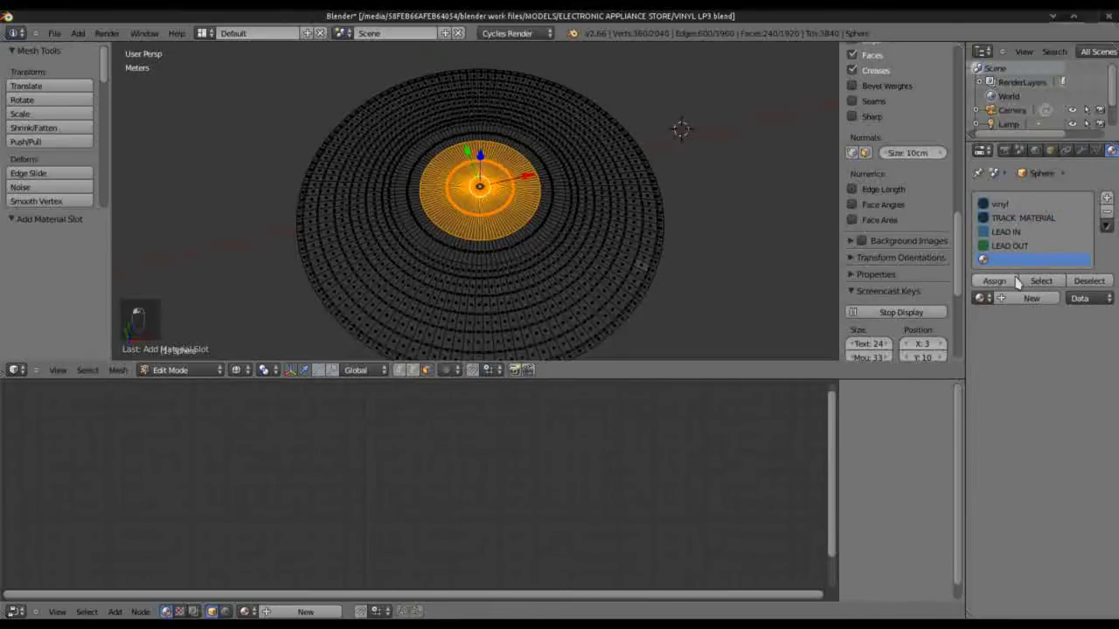
pyautogui.click(1007, 298)
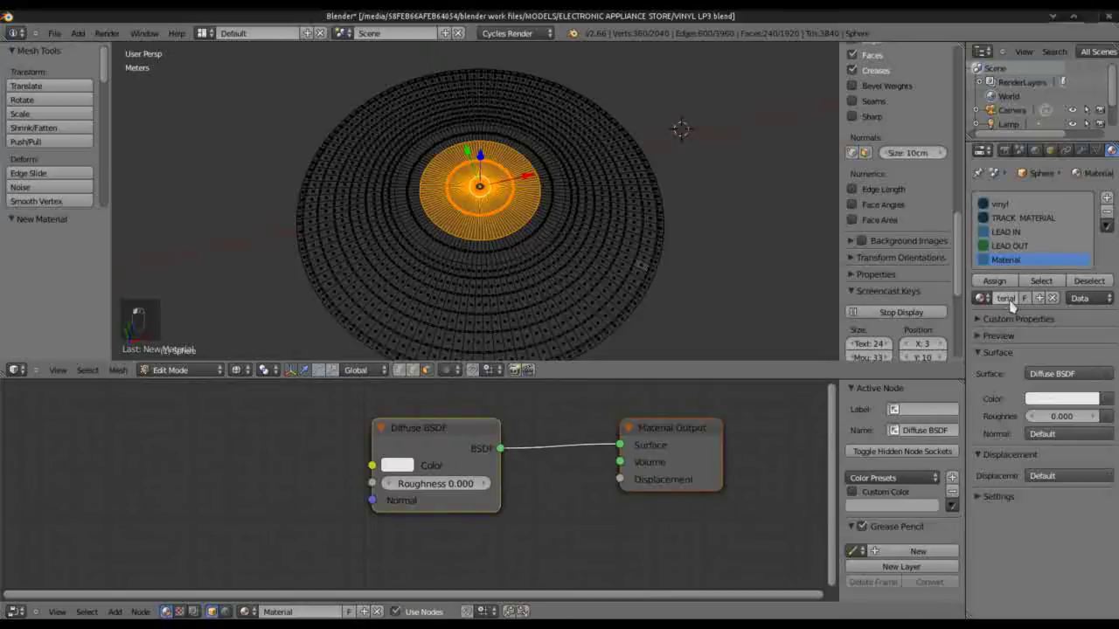
pyautogui.write('label')
pyautogui.press('Return')
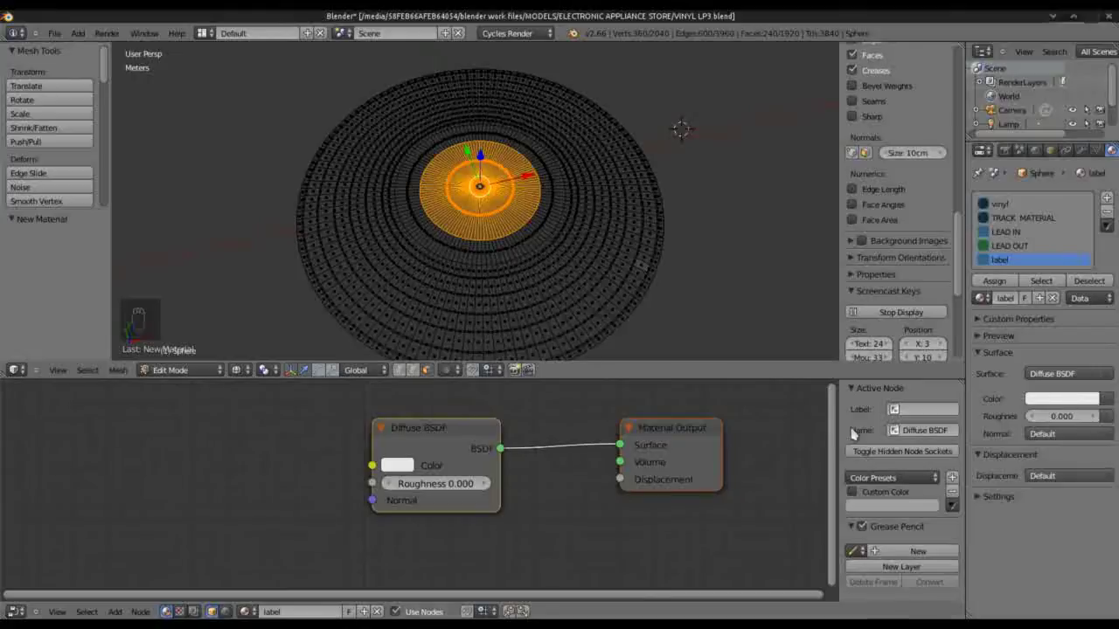
# Step: Feed the label material's diffuse colour from an Image Texture using Dukesrecorddetail.jpg, and move its node away from the Diffuse BSDF
pyautogui.click(1107, 376)
pyautogui.click(1107, 399)
pyautogui.click(1106, 399)
pyautogui.click(856, 430)
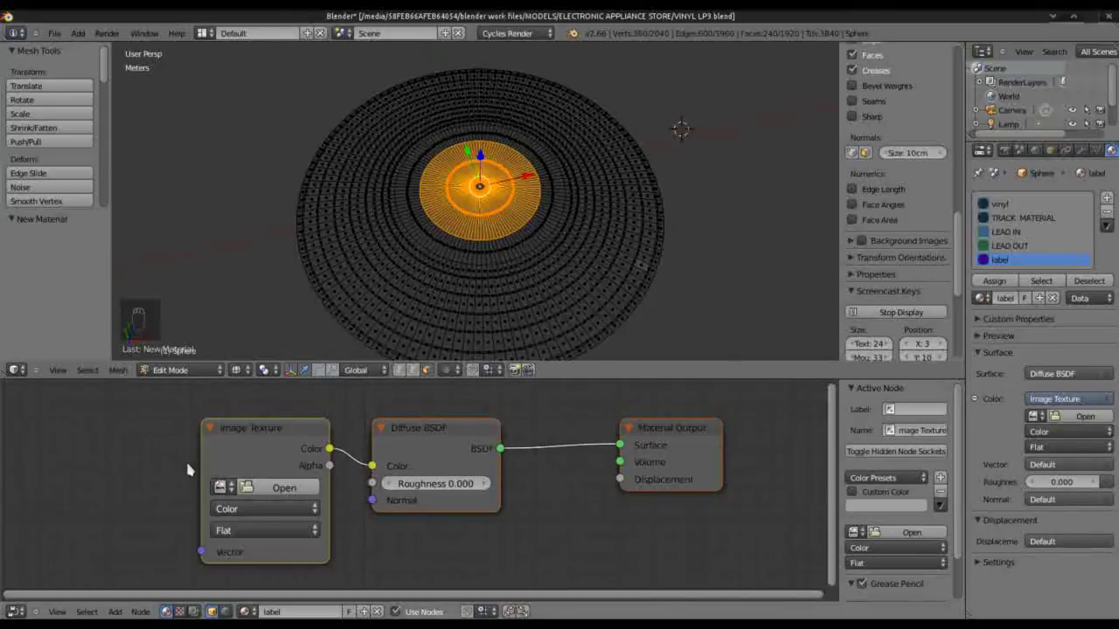
pyautogui.click(221, 487)
pyautogui.click(257, 308)
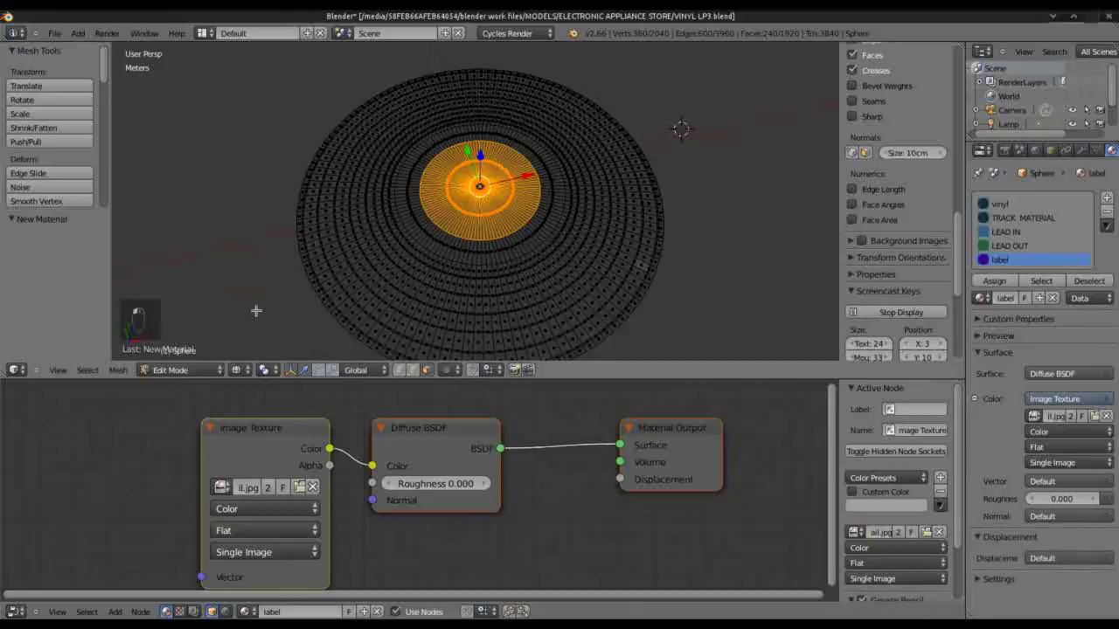
pyautogui.moveTo(292, 441); pyautogui.dragTo(155, 432)
# Step: Display the disc in rendered shading, check its centre in object mode and return to edit mode
pyautogui.click(236, 370)
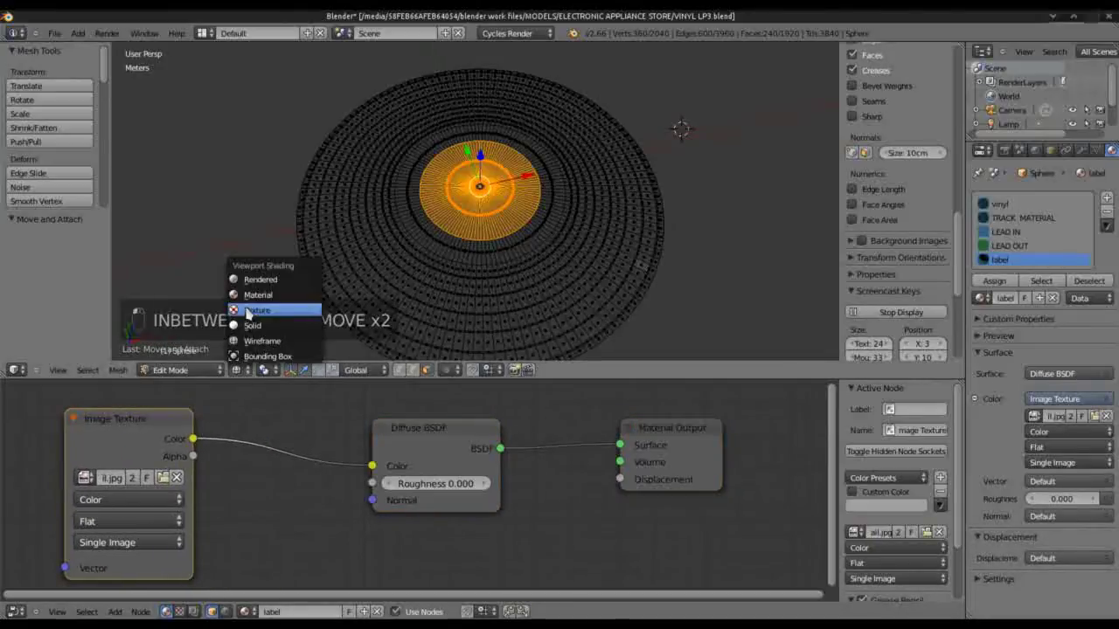
pyautogui.click(251, 280)
pyautogui.press('Tab')
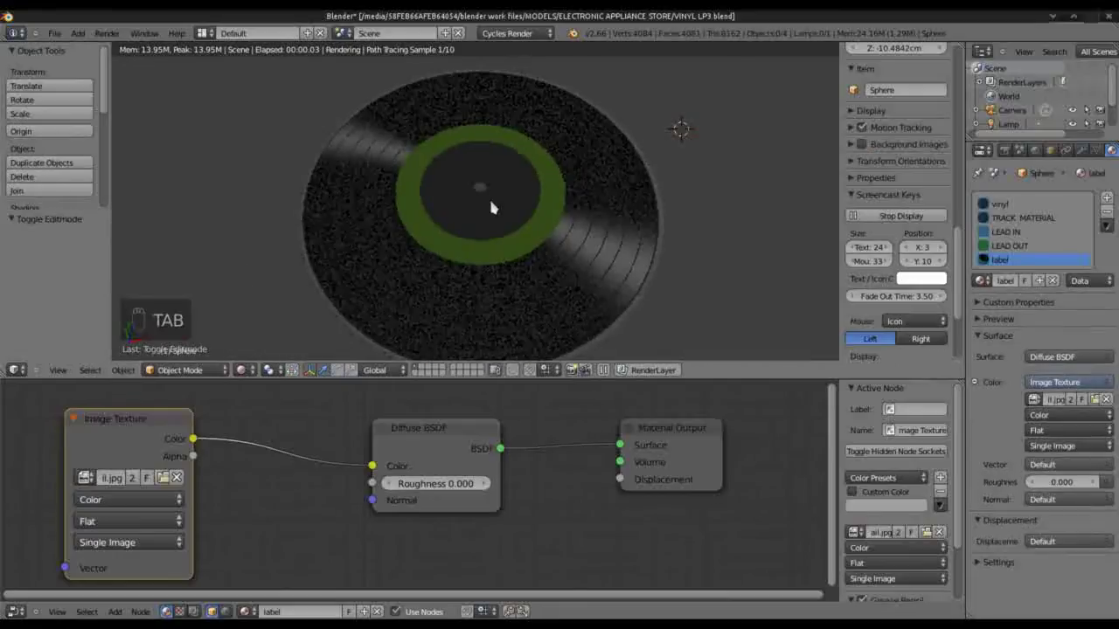
pyautogui.press('Tab')
pyautogui.press('Tab')
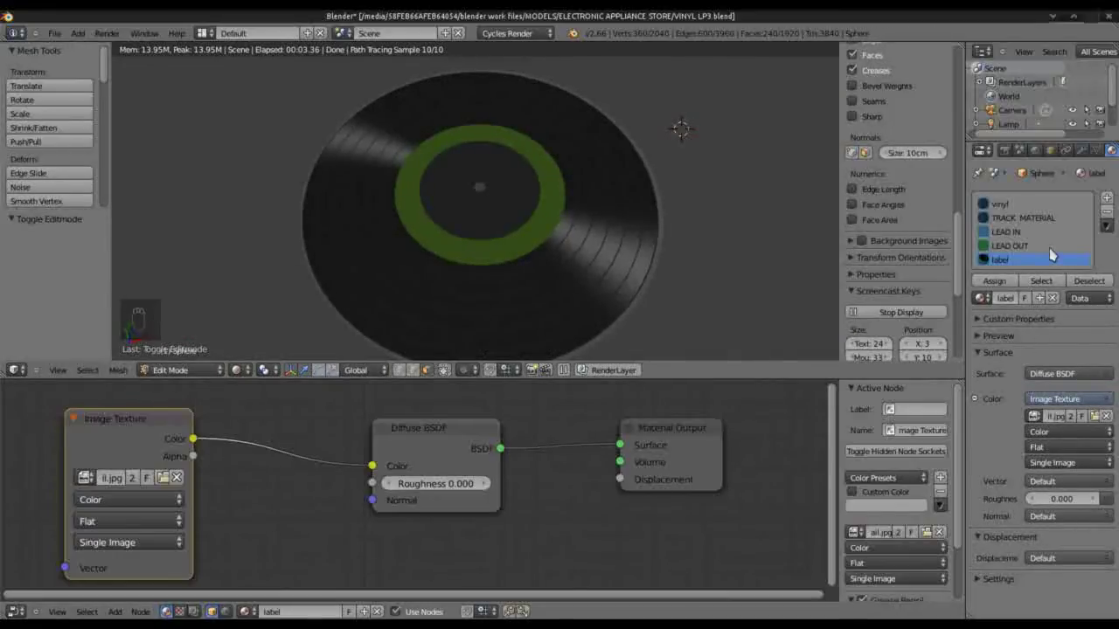
# Step: Assign the label material to the selected faces in the disc's centre
pyautogui.click(1098, 151)
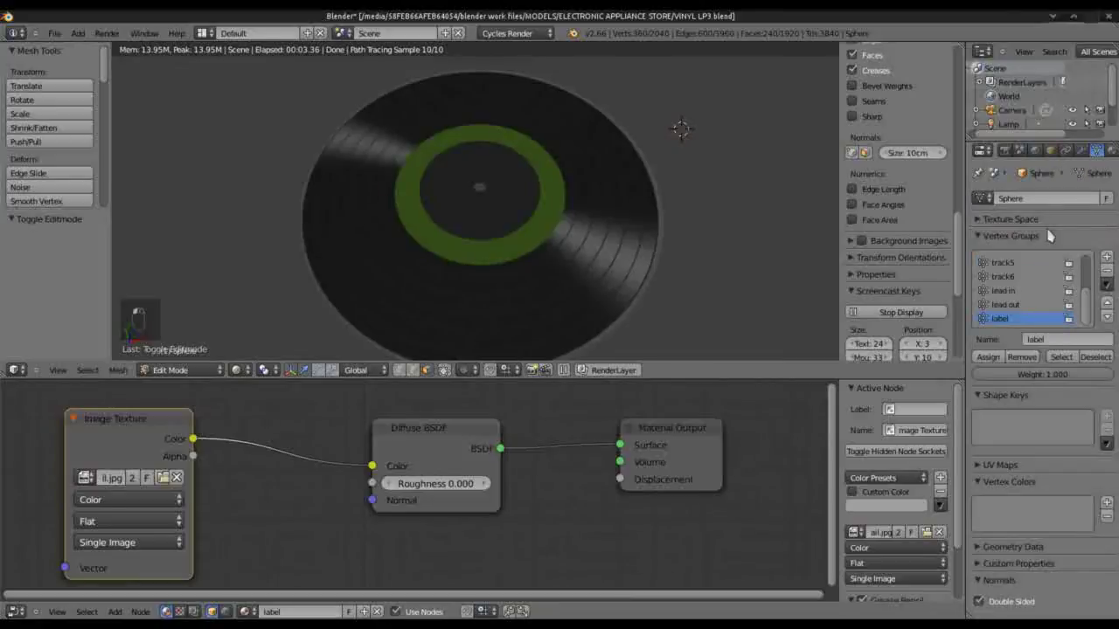
pyautogui.click(1111, 151)
pyautogui.click(994, 280)
# Step: Return to object mode, minimise the reference image viewer and examine the rendered label from the top view
pyautogui.press('Tab')
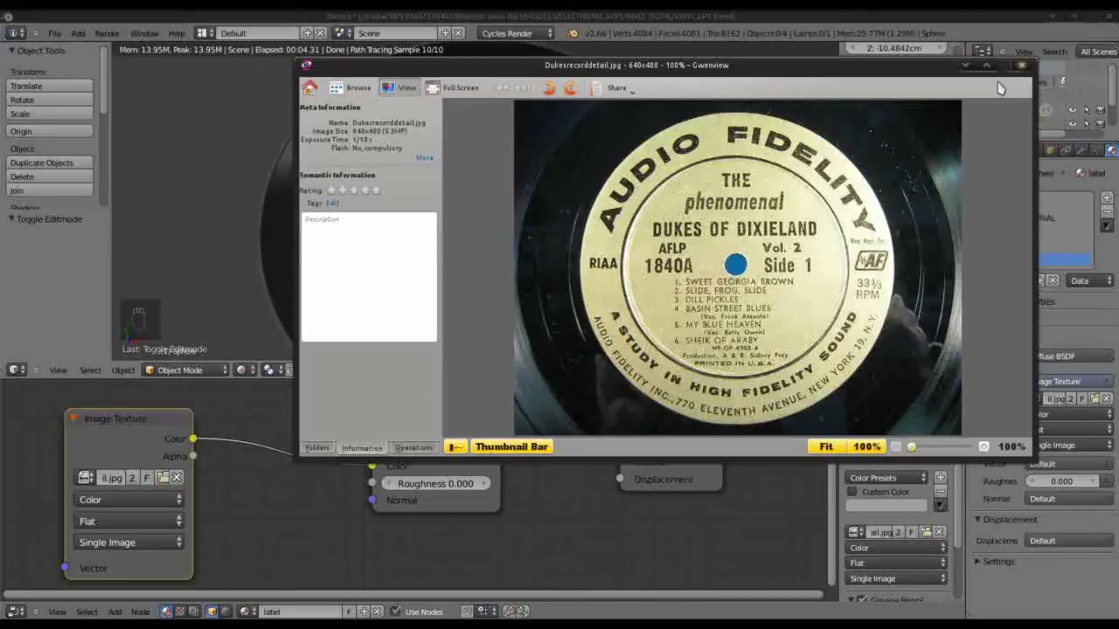
pyautogui.click(966, 68)
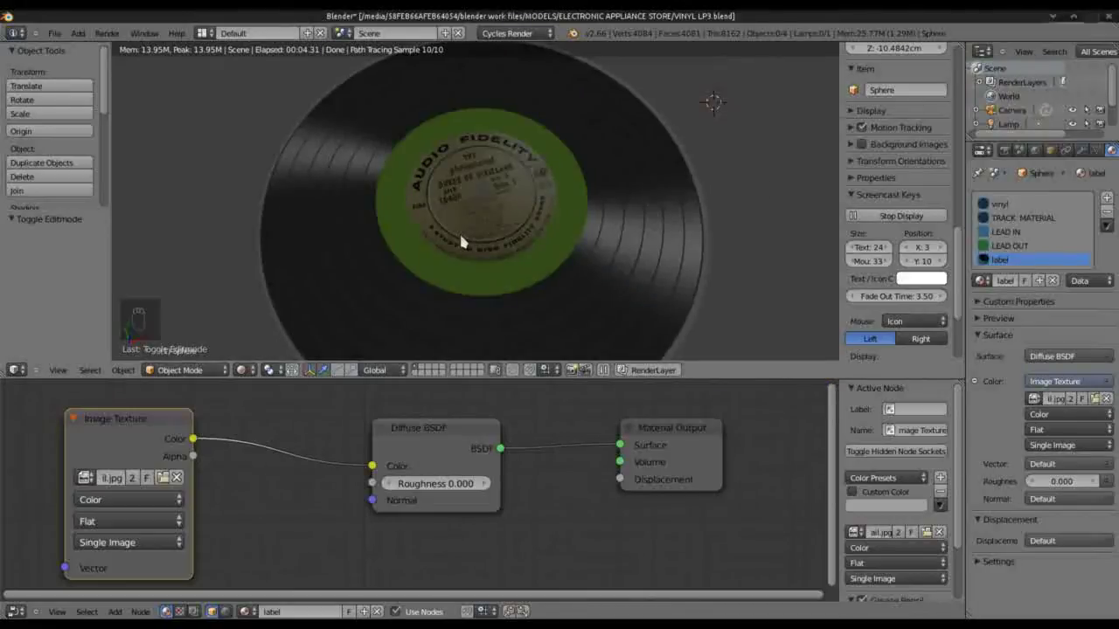
pyautogui.press('KP_7')
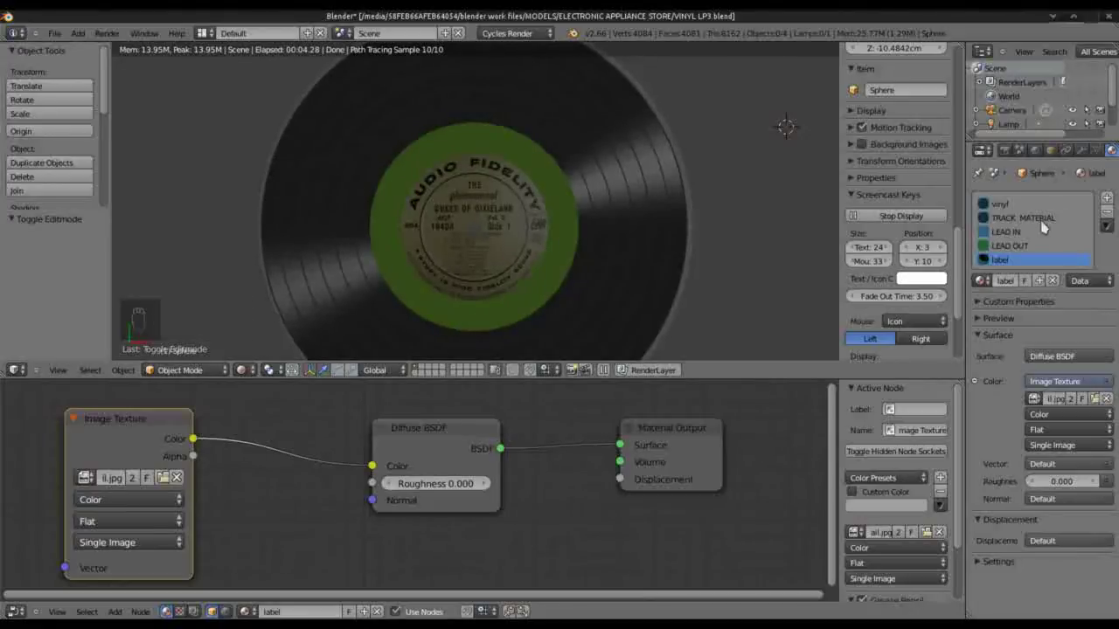
# Step: Darken the LEAD OUT material's diffuse colour to near black, about RGB 0.003, 0.004, 0.001
pyautogui.click(1012, 245)
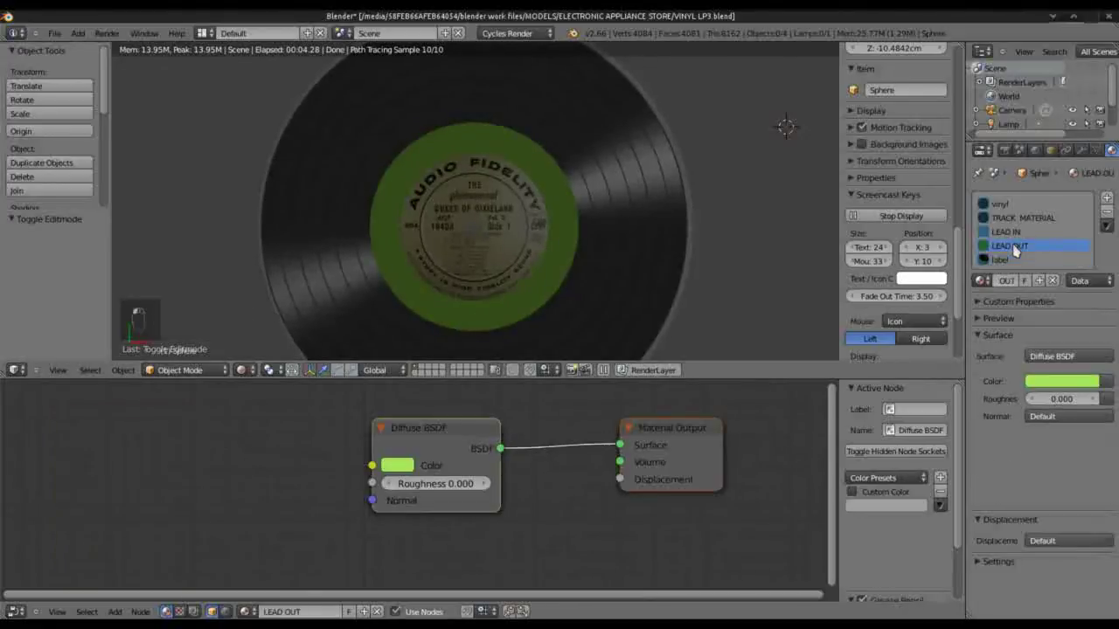
pyautogui.click(1038, 389)
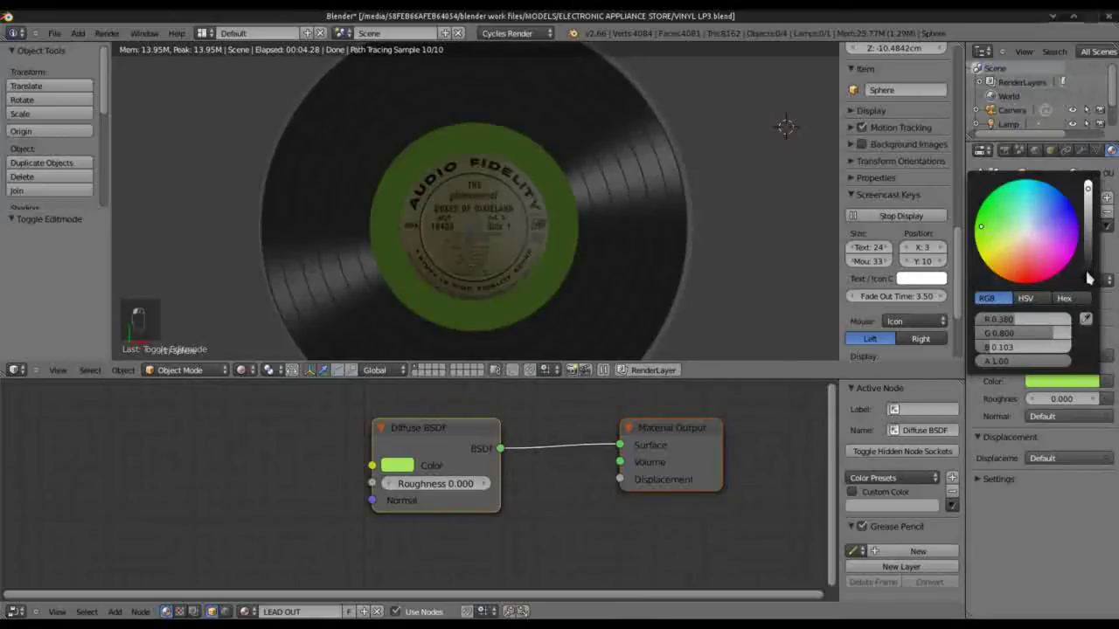
pyautogui.moveTo(1088, 278); pyautogui.dragTo(1090, 285)
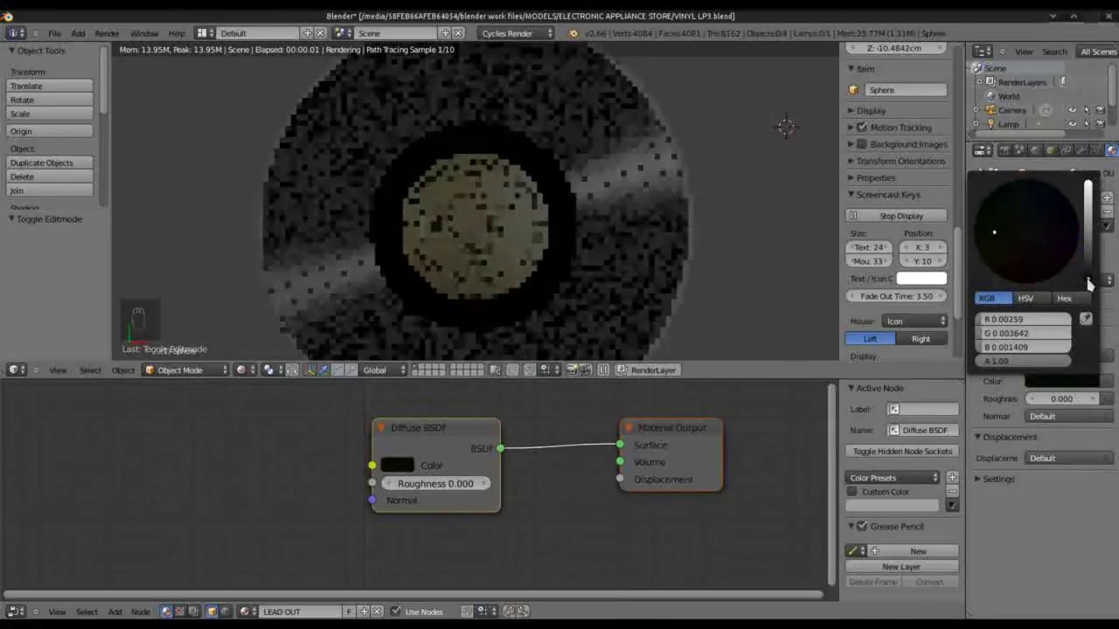
# Step: Spread the LEAD OUT nodes apart and insert a Mix Shader between the Diffuse BSDF and the Material Output
pyautogui.moveTo(425, 439); pyautogui.dragTo(175, 419)
pyautogui.moveTo(680, 444); pyautogui.dragTo(725, 416)
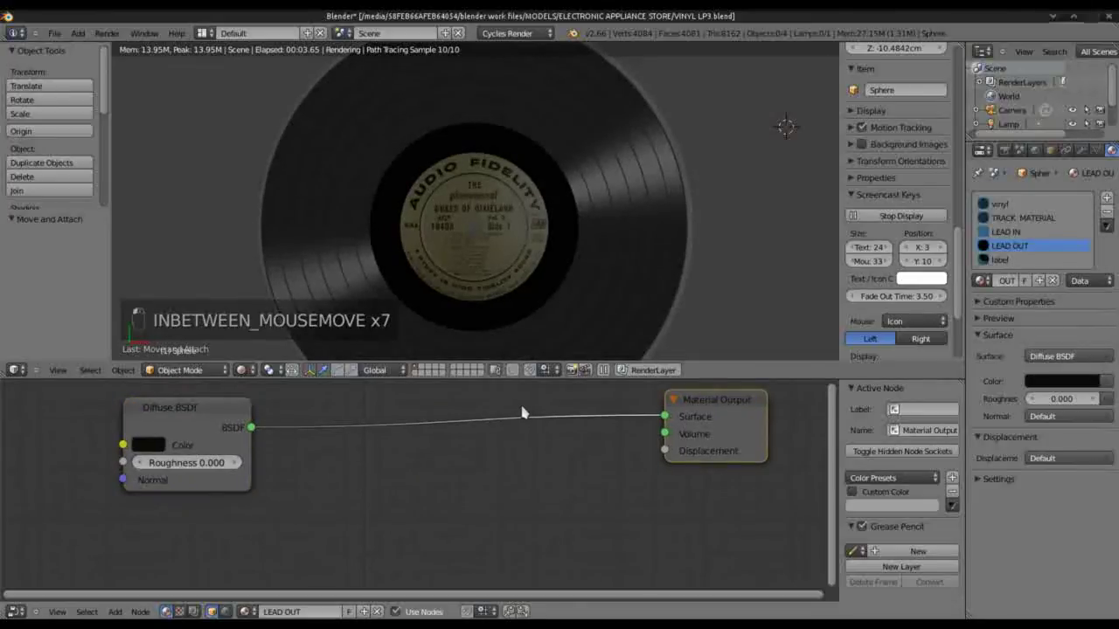
pyautogui.hotkey('shift', 'a')
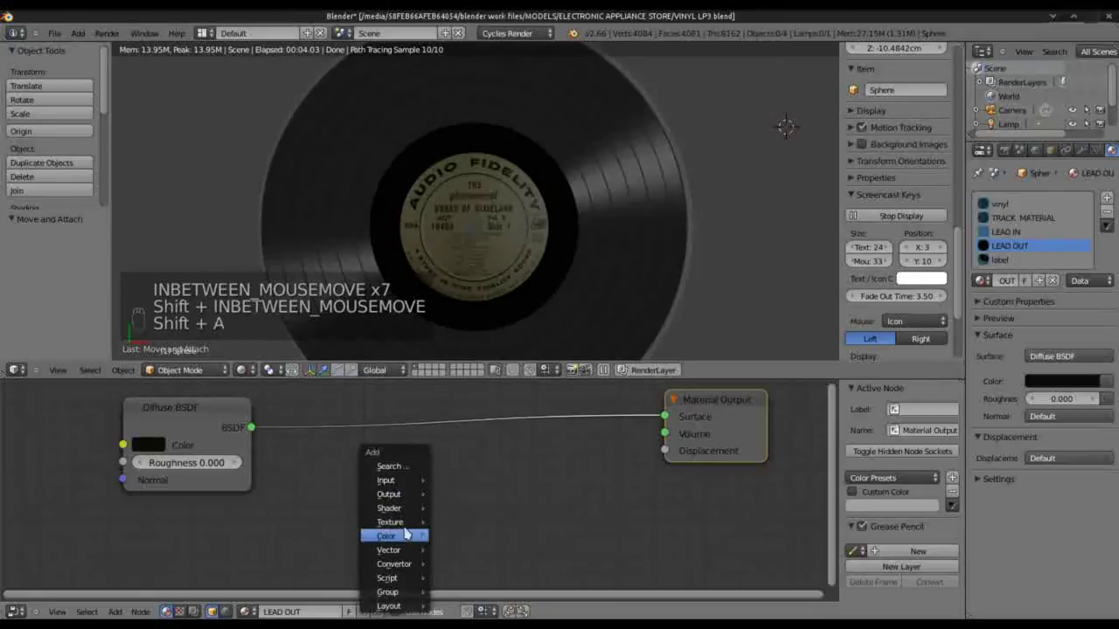
pyautogui.moveTo(396, 510)
pyautogui.click(465, 494)
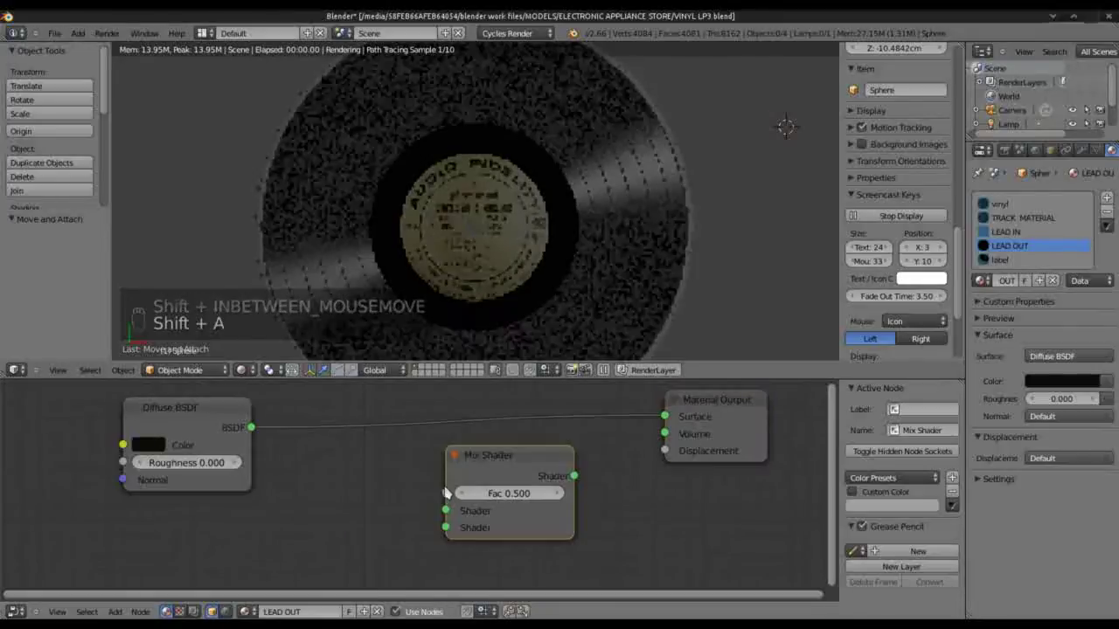
pyautogui.click(408, 412)
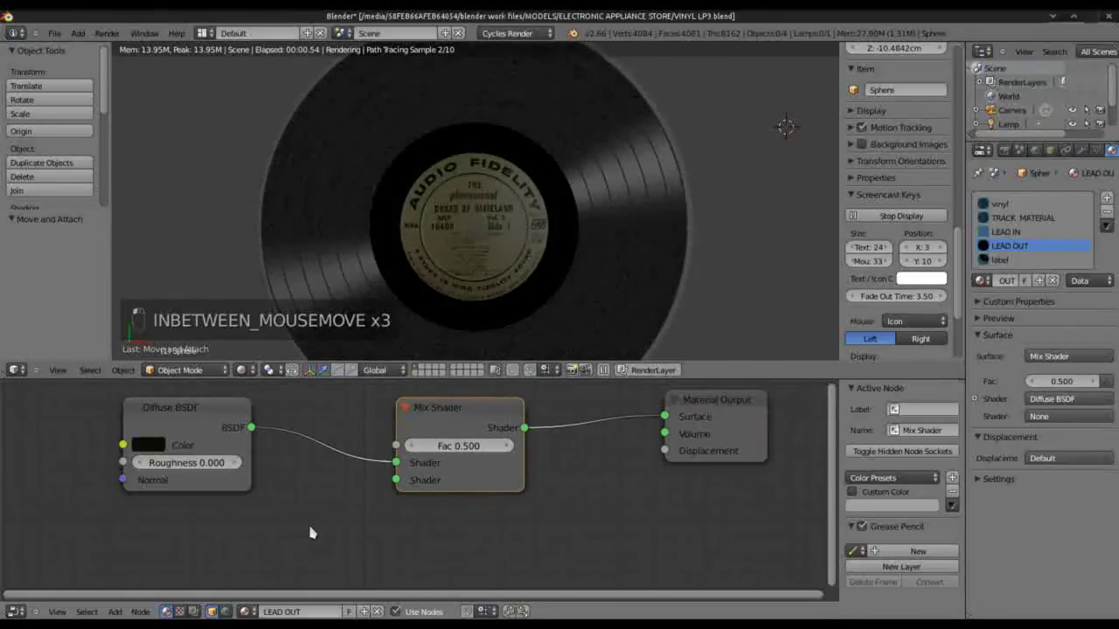
# Step: Add a Glossy BSDF below the Diffuse BSDF and link it to the Mix Shader's second shader input
pyautogui.press('Delete')
pyautogui.hotkey('shift', 'a')
pyautogui.moveTo(334, 515)
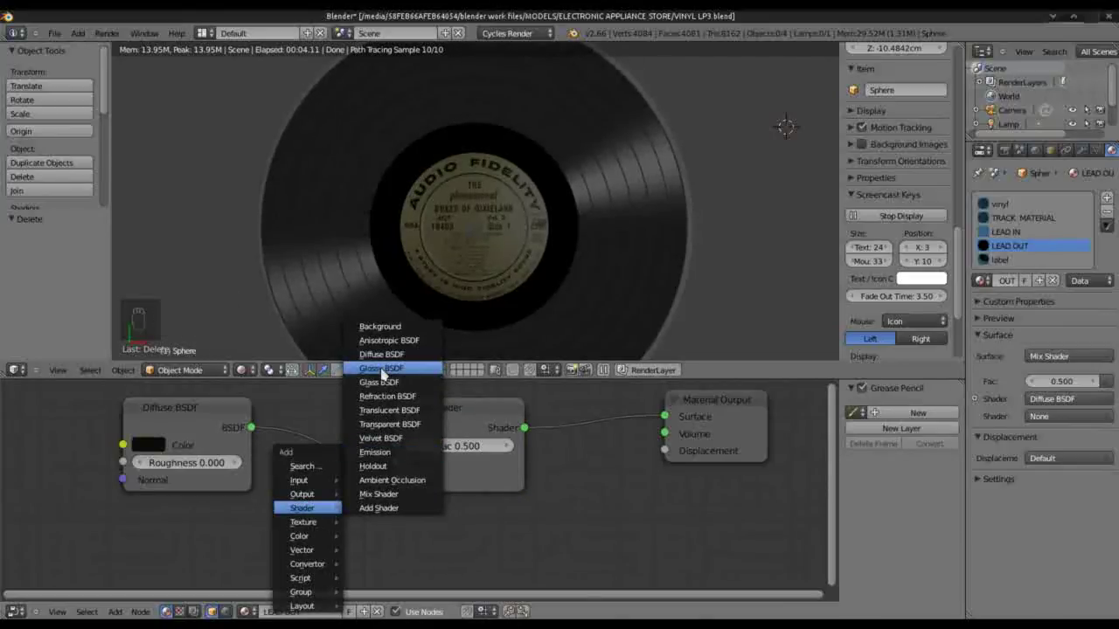
pyautogui.click(381, 370)
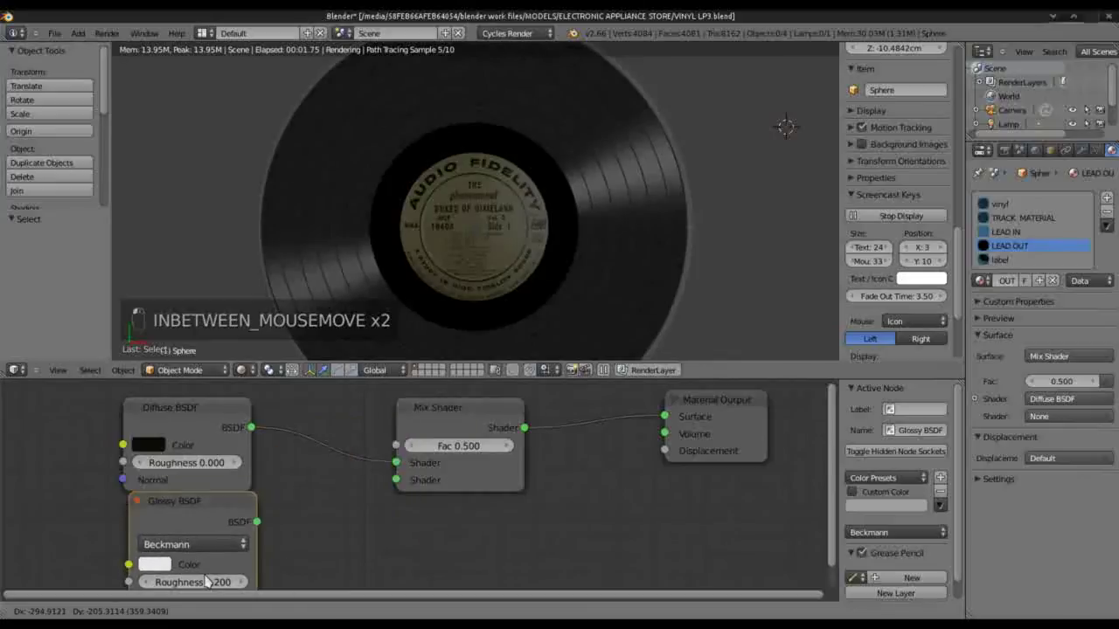
pyautogui.click(263, 570)
pyautogui.moveTo(252, 535); pyautogui.dragTo(396, 480)
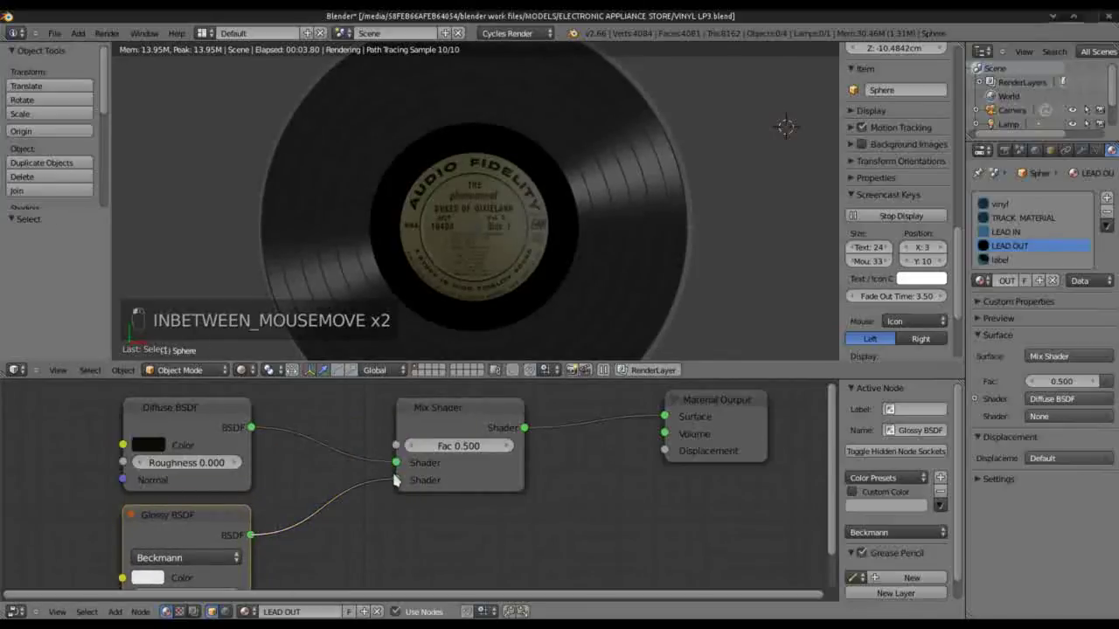
# Step: Darken the Glossy BSDF's colour to about RGB 0.019, checking the lead out in the rendered view
pyautogui.moveTo(353, 570); pyautogui.dragTo(476, 509, button='middle')
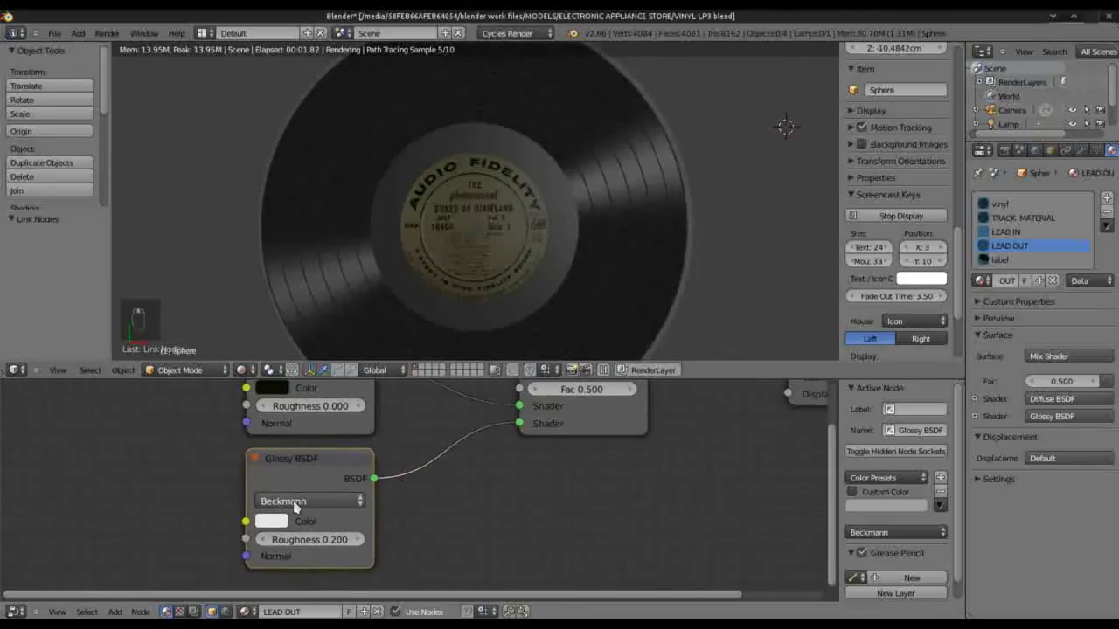
pyautogui.click(280, 523)
pyautogui.click(407, 388)
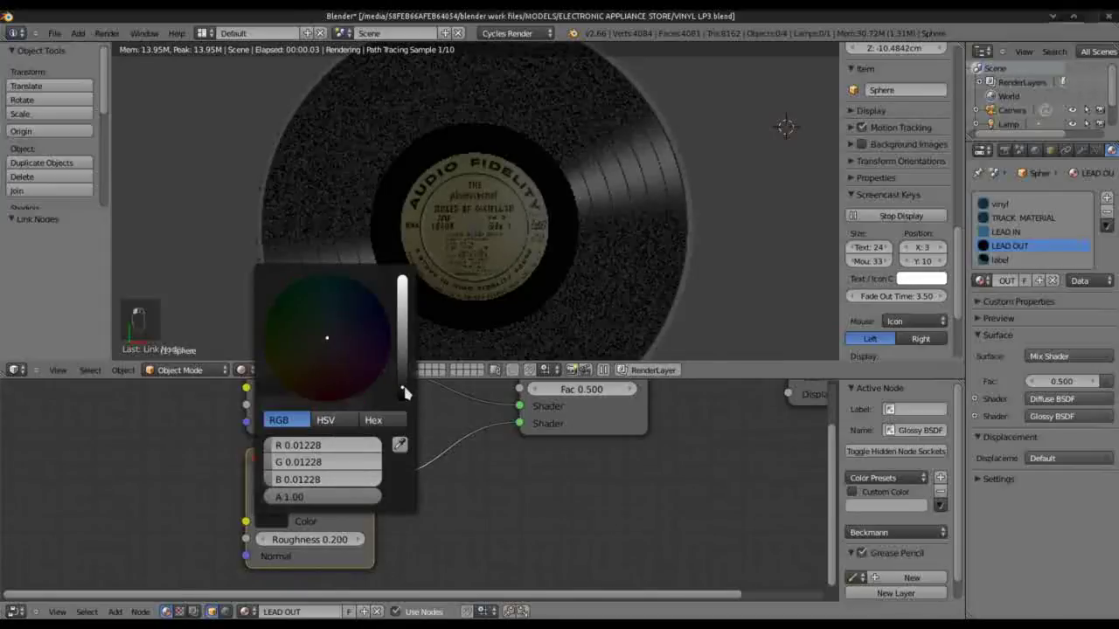
pyautogui.moveTo(475, 266); pyautogui.dragTo(463, 312, button='middle')
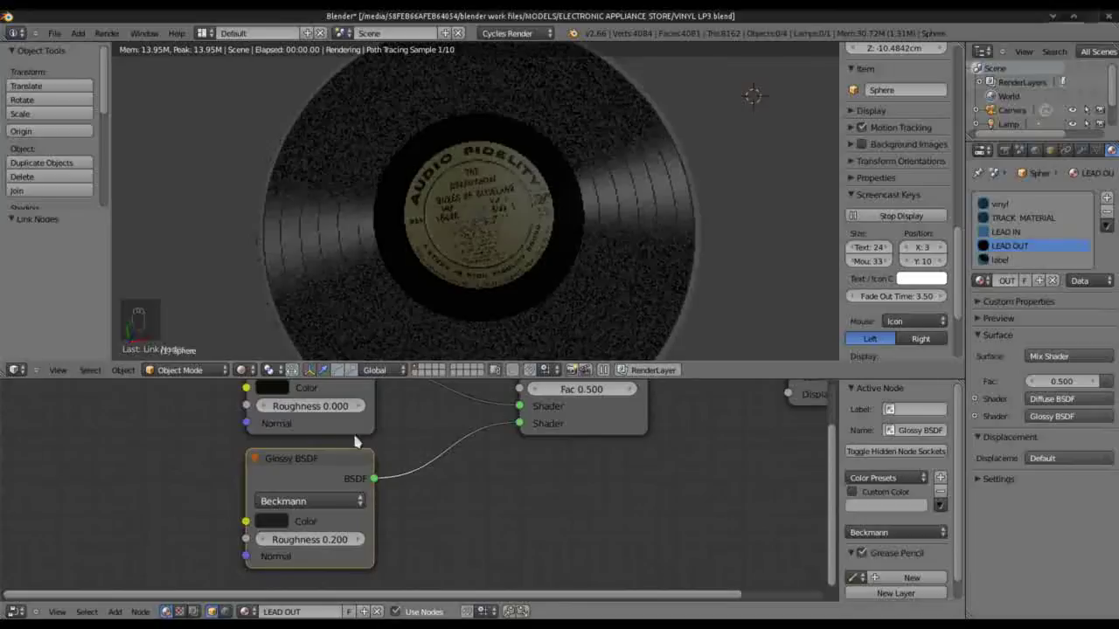
pyautogui.click(271, 521)
pyautogui.click(402, 386)
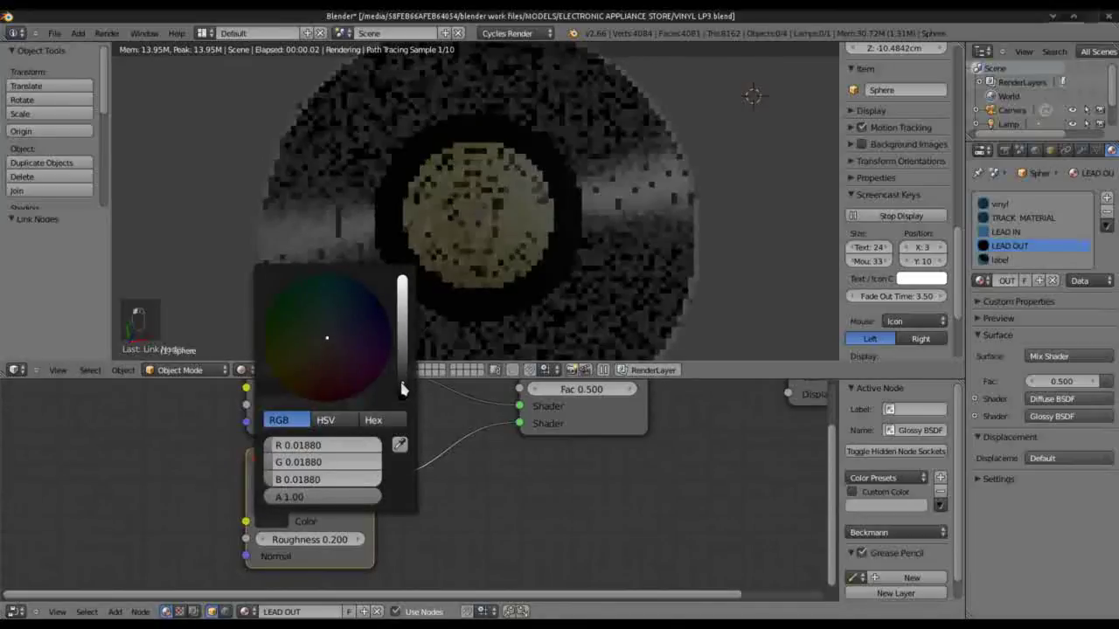
pyautogui.moveTo(465, 278); pyautogui.dragTo(483, 260, button='middle')
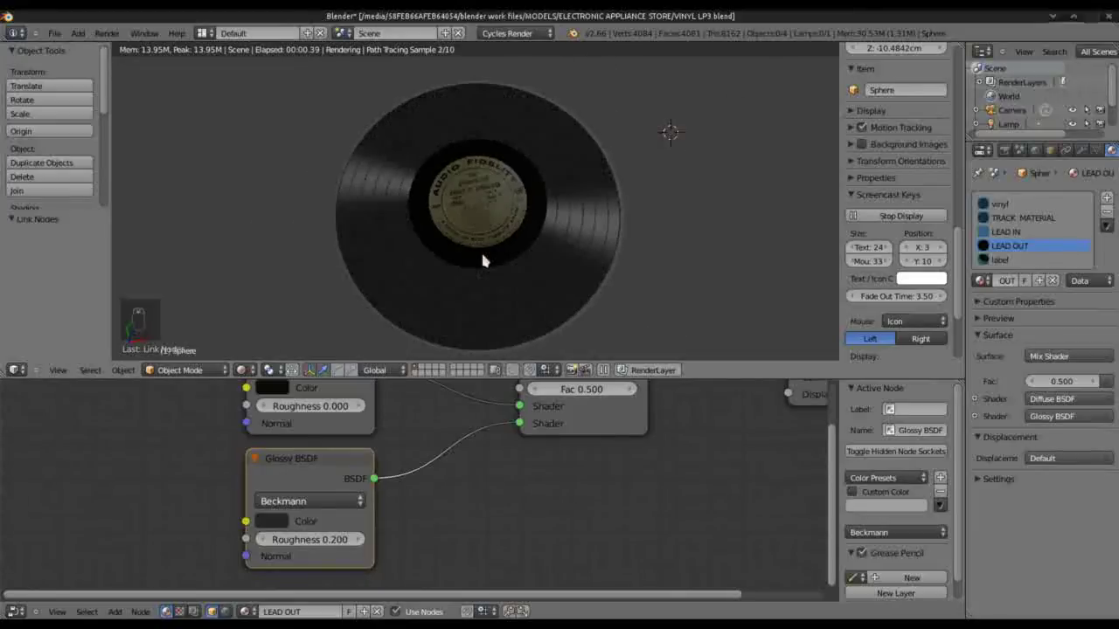
# Step: Add a plane on the empty second layer from the top view and scale it by about 0.28 in wireframe shading
pyautogui.press('KP_7')
pyautogui.scroll(-3, 481, 250)
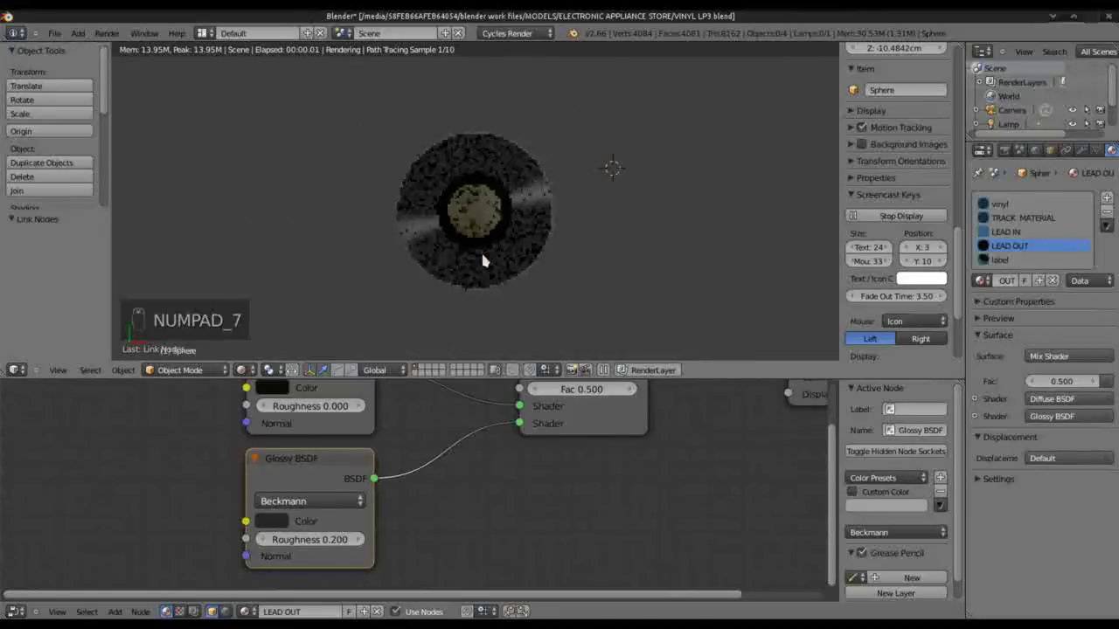
pyautogui.click(422, 371)
pyautogui.hotkey('shift', 'a')
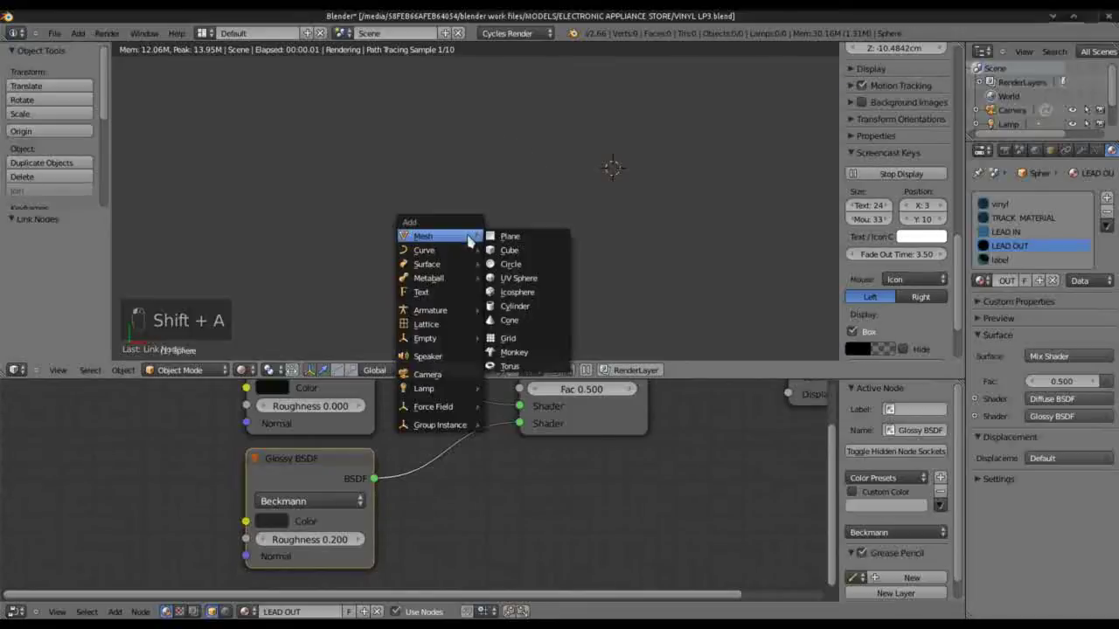
pyautogui.click(507, 236)
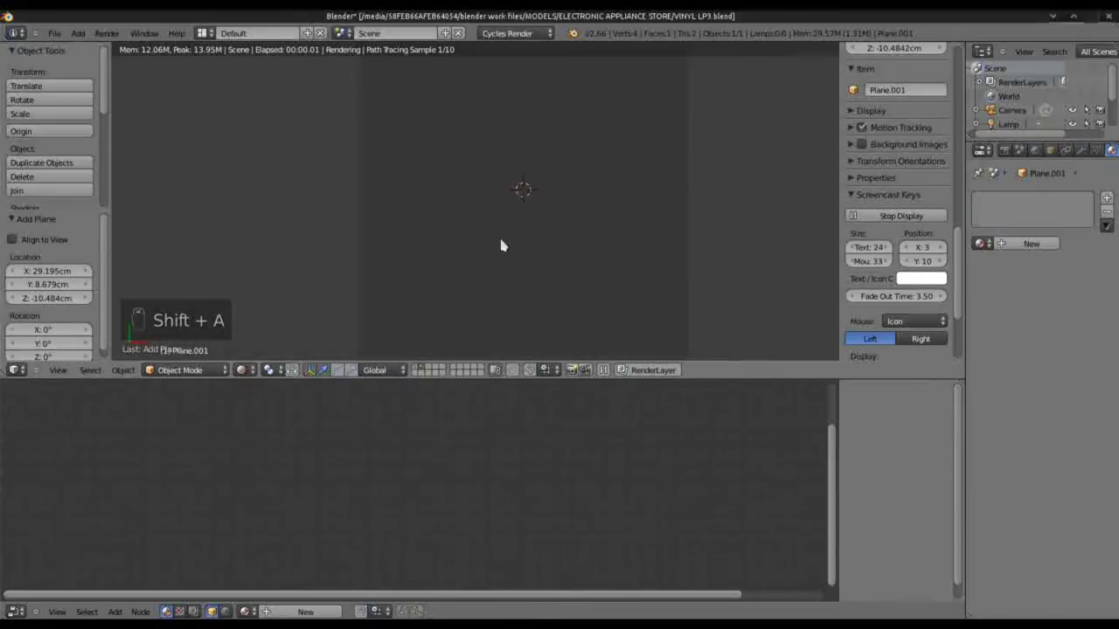
pyautogui.press('z')
pyautogui.press('s')
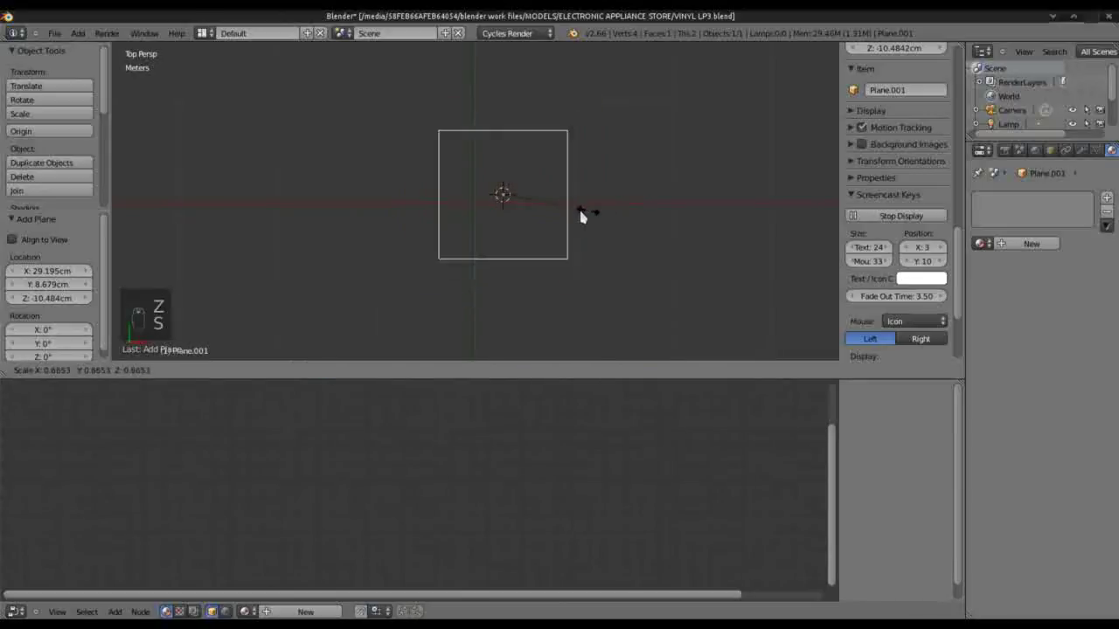
pyautogui.click(540, 210)
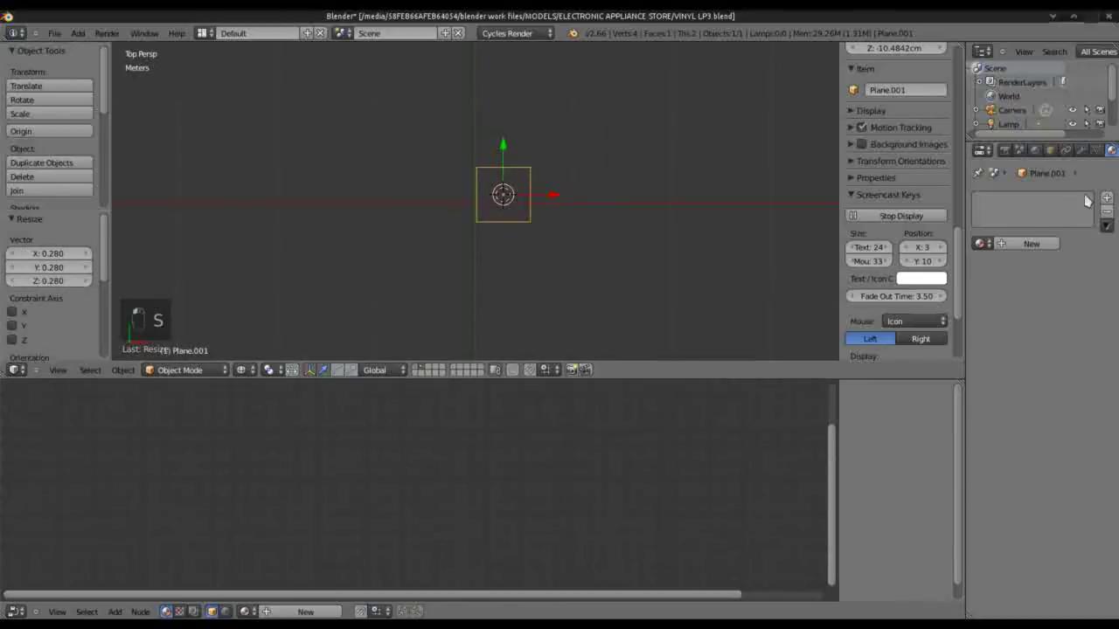
# Step: Give the plane a new material with an Emission surface at strength 2
pyautogui.click(1031, 244)
pyautogui.click(1075, 320)
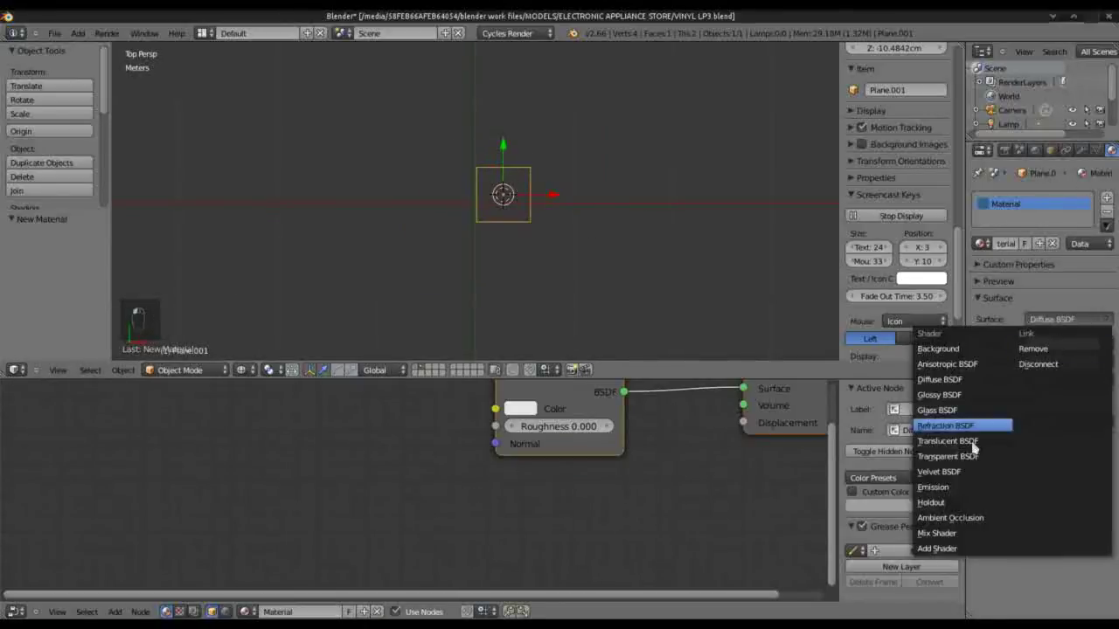
pyautogui.click(946, 489)
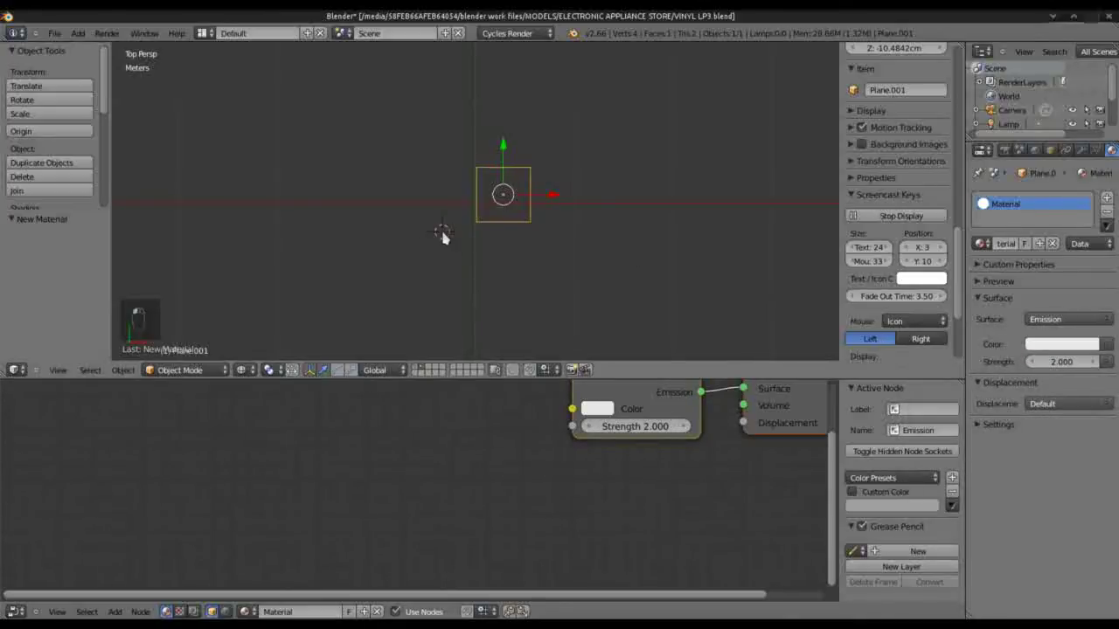
# Step: From the camera view, raise the plane about 41 cm along Z and rotate it about 42° around Y
pyautogui.press('KP_0')
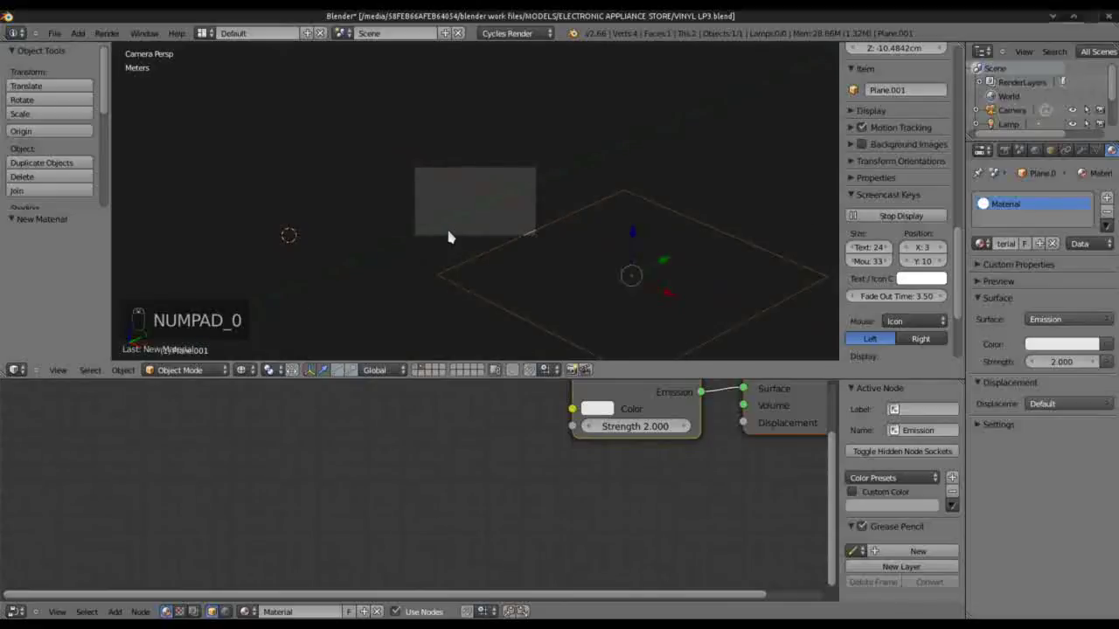
pyautogui.press('g')
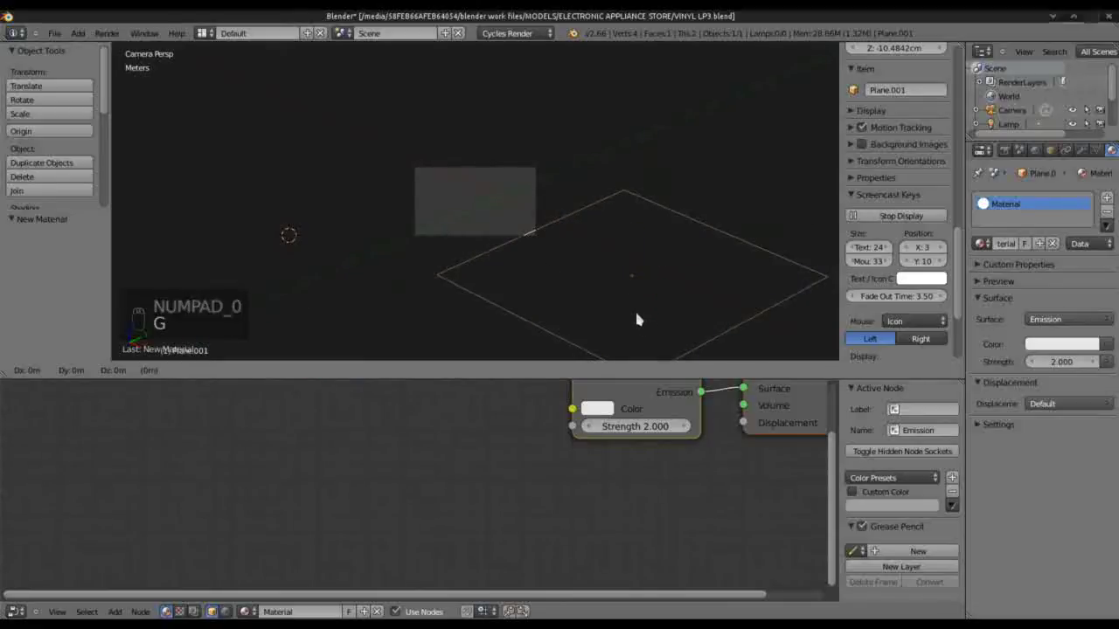
pyautogui.press('z')
pyautogui.click(624, 132)
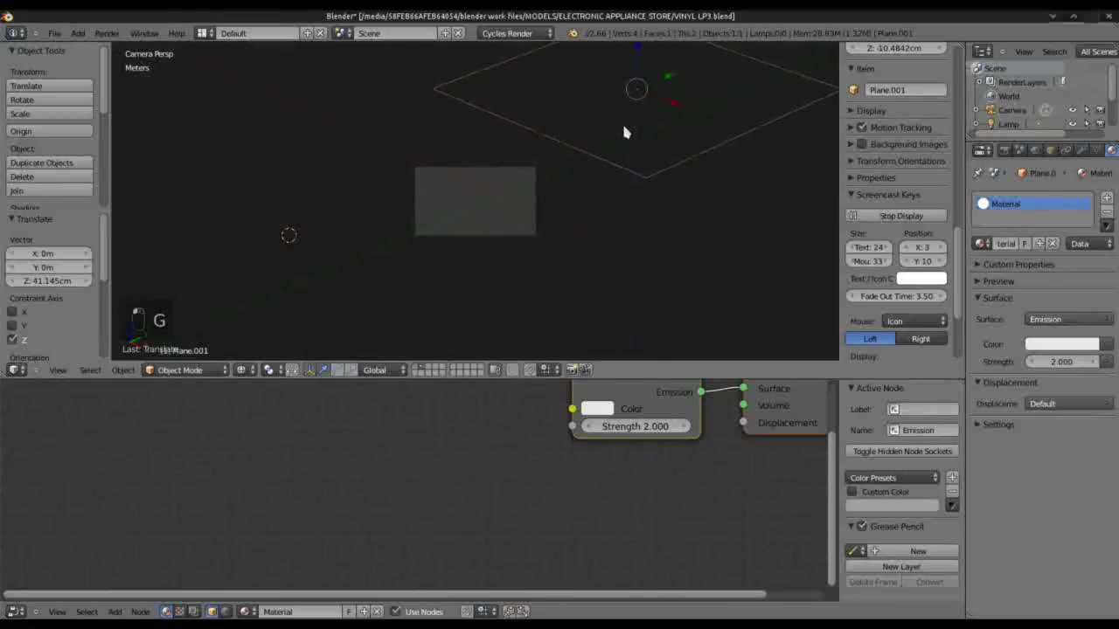
pyautogui.press('r')
pyautogui.press('y')
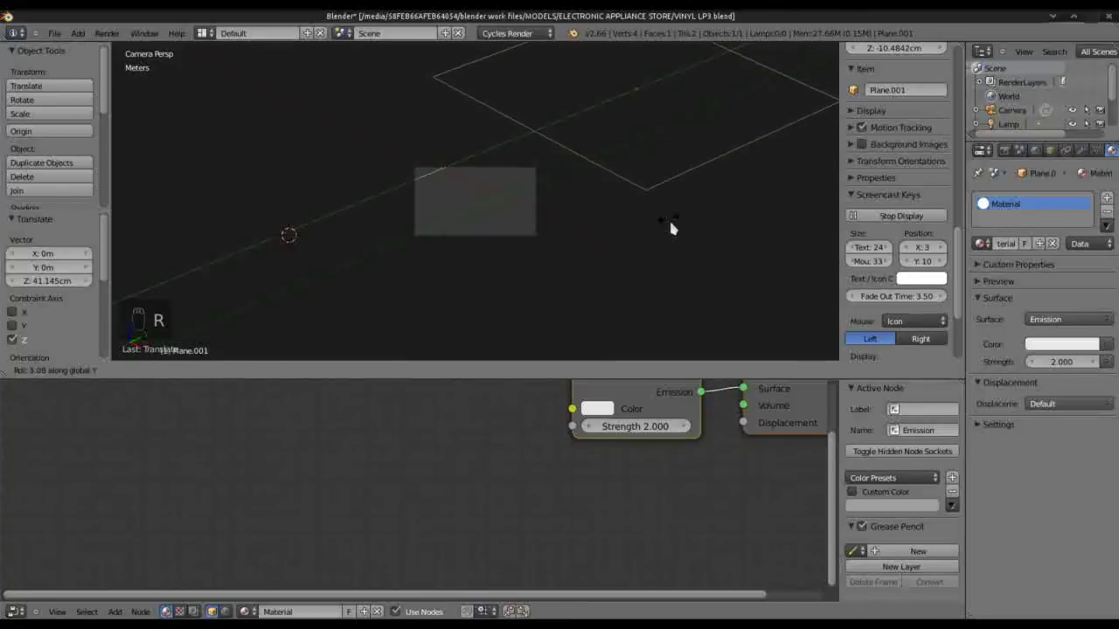
pyautogui.click(525, 301)
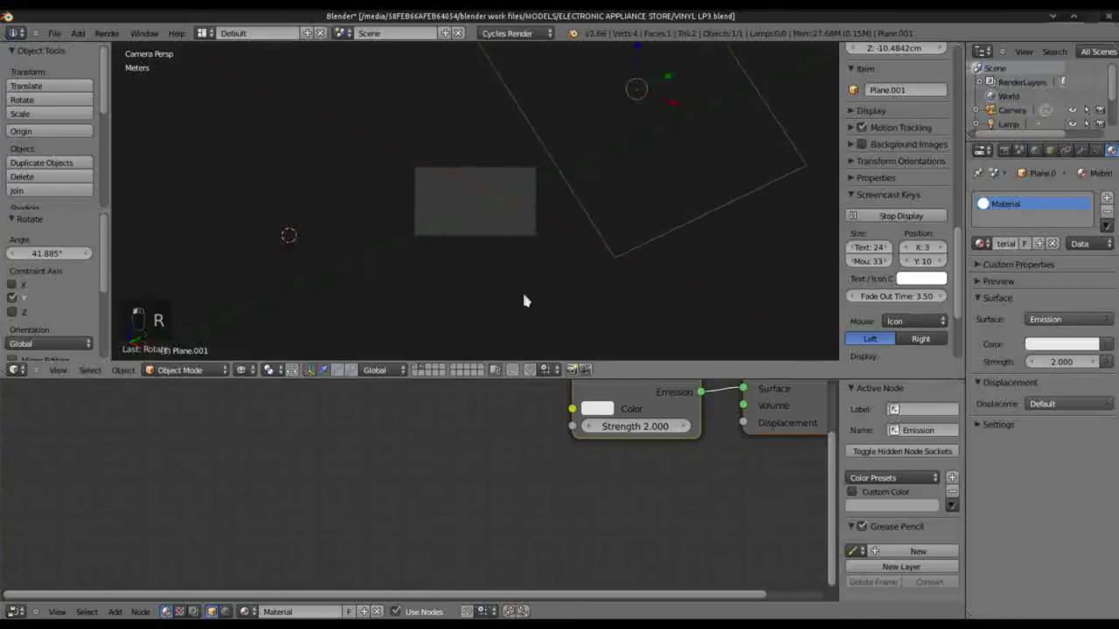
# Step: Show the disc's layer together with the plane's layer and display the scene in rendered shading
pyautogui.keyDown('shift'); pyautogui.click(418, 368); pyautogui.keyUp('shift')
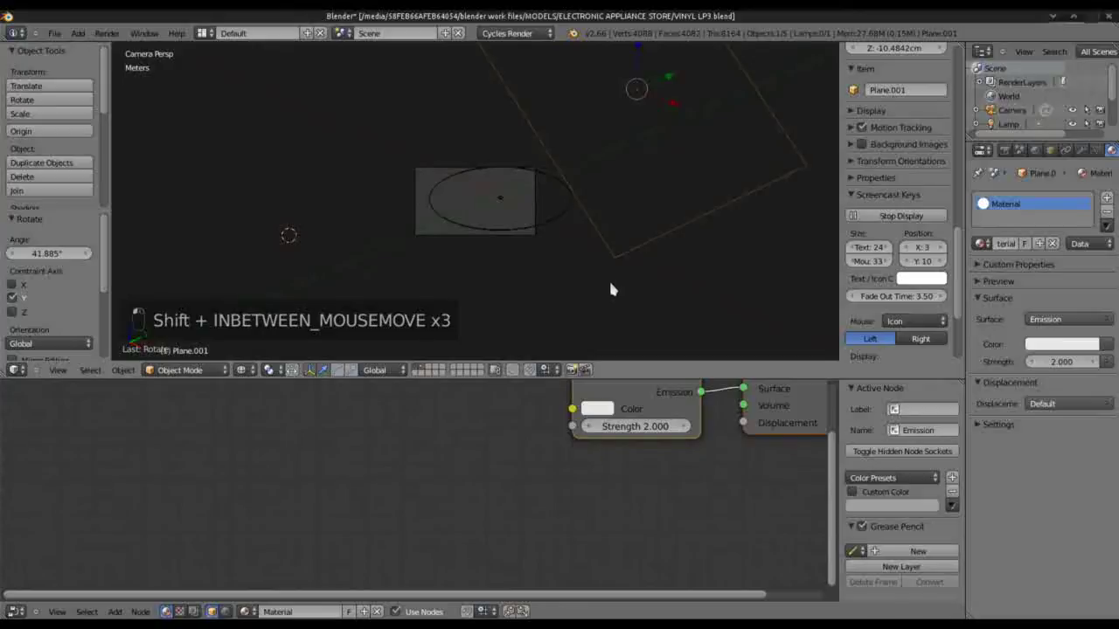
pyautogui.click(243, 370)
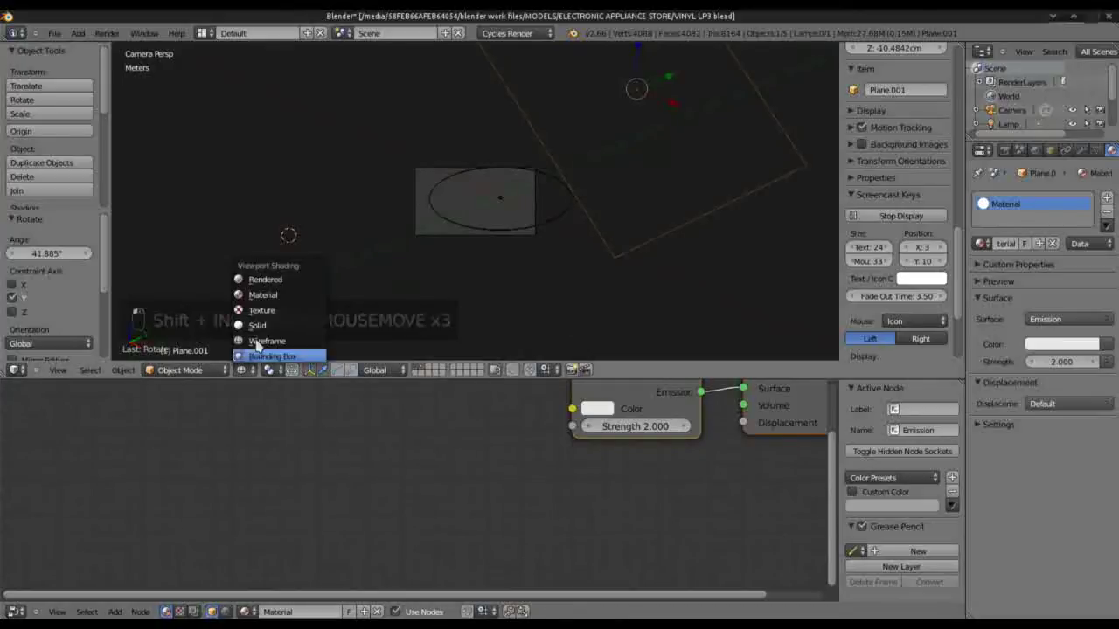
pyautogui.click(268, 285)
# Step: Check the plane's light on the disc from outside the camera view and scale the plane by about 0.85
pyautogui.scroll(3, 538, 245)
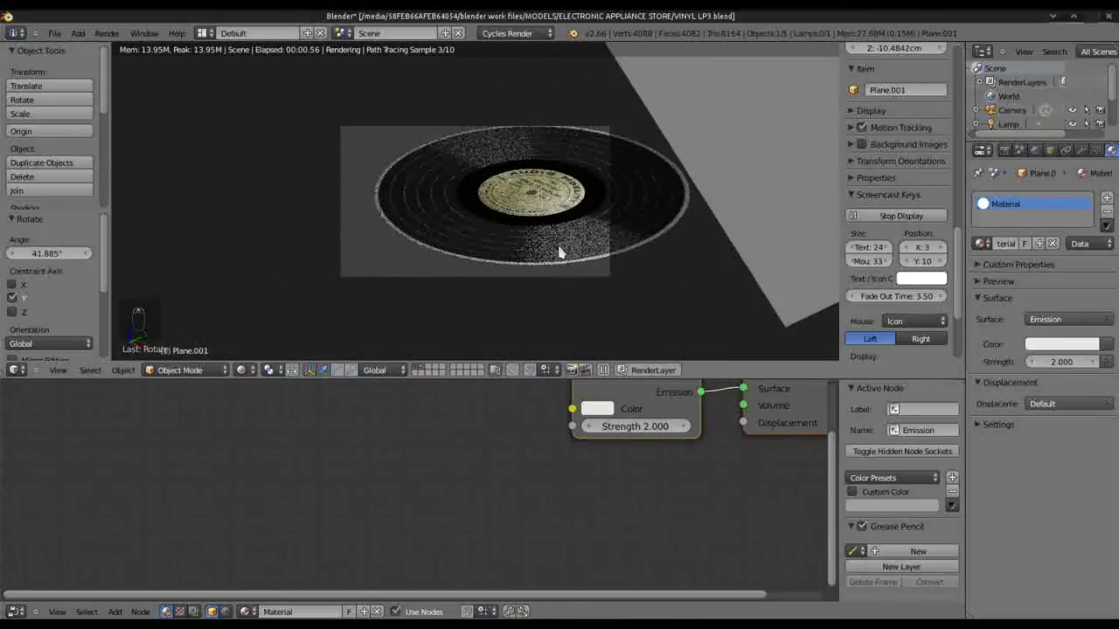
pyautogui.moveTo(529, 232); pyautogui.dragTo(528, 299, button='middle')
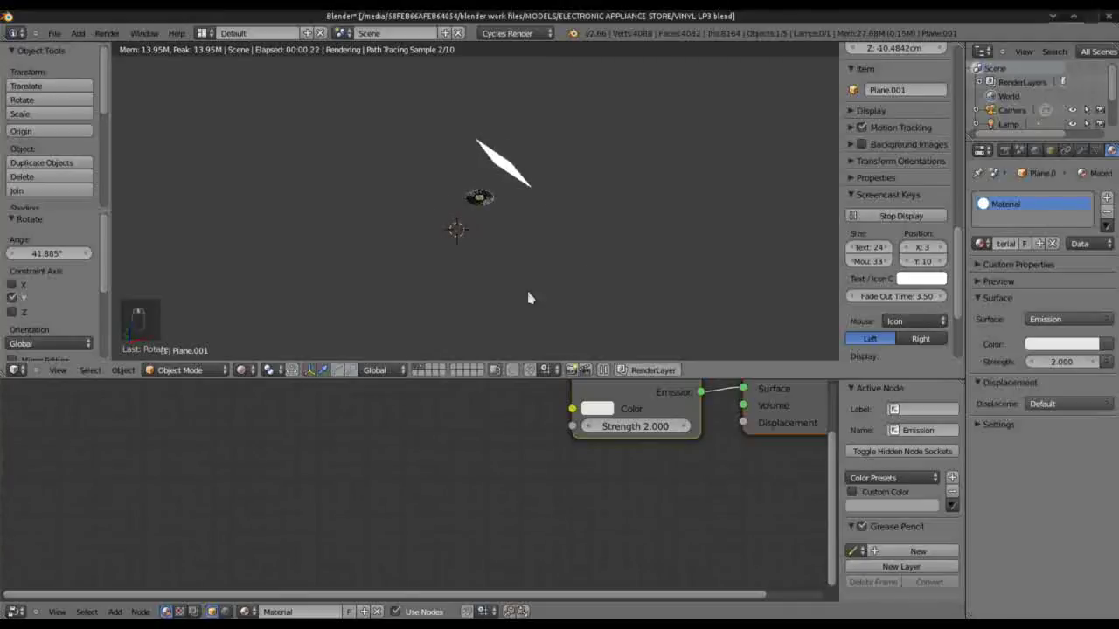
pyautogui.scroll(10, 495, 283)
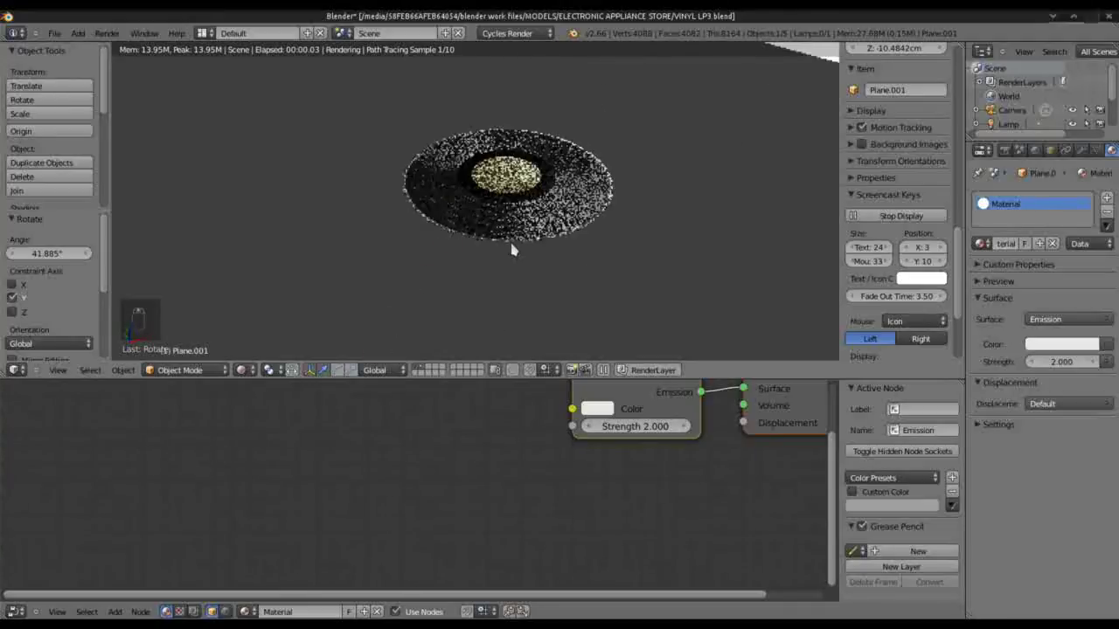
pyautogui.moveTo(512, 230)
pyautogui.mouseDown(button='middle')
pyautogui.moveTo(525, 280)
pyautogui.moveTo(512, 293)
pyautogui.mouseUp(button='middle')
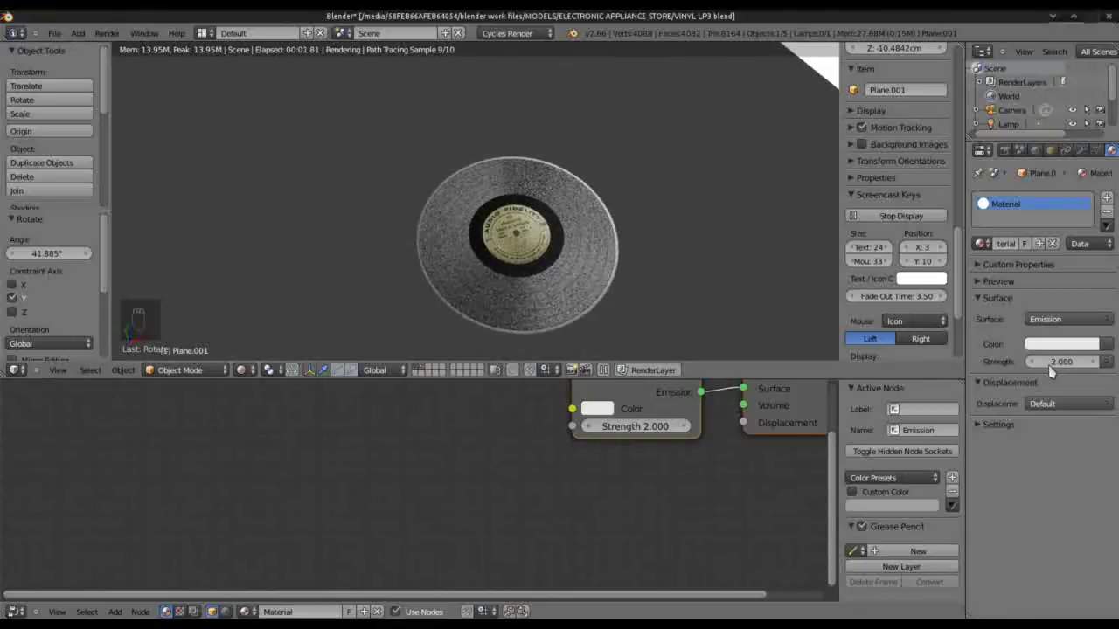
pyautogui.press('s')
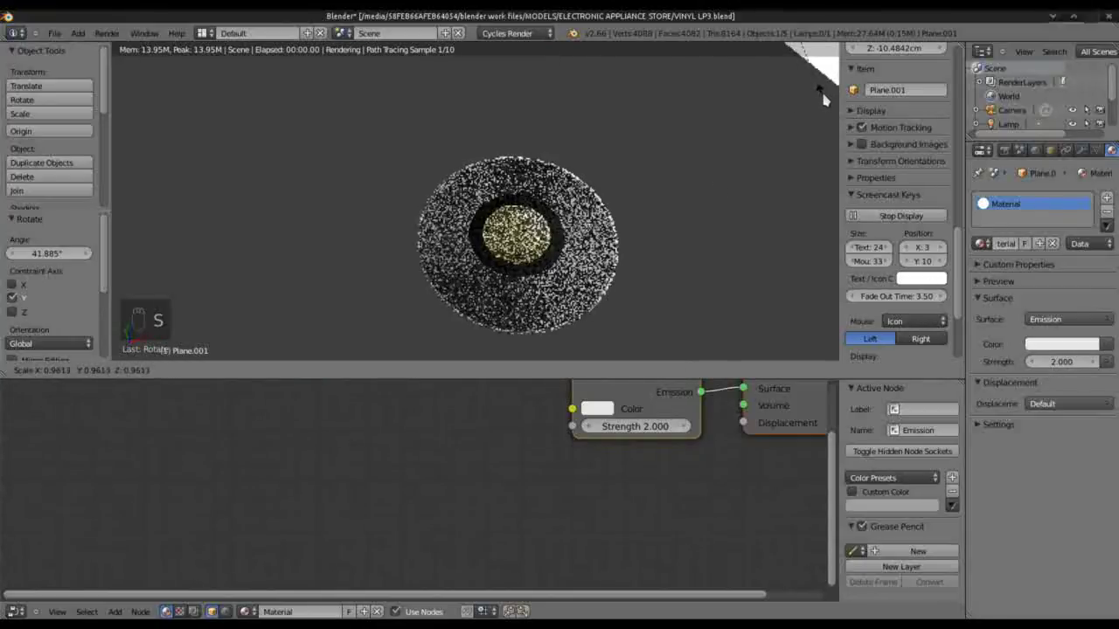
pyautogui.click(822, 88)
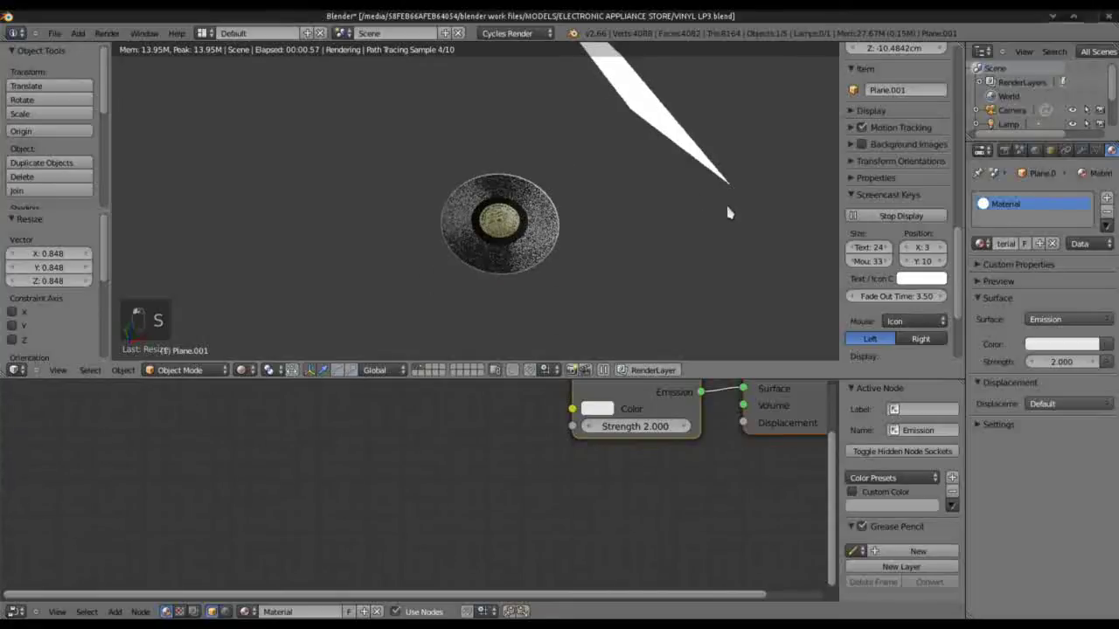
# Step: Scale the emissive plane by about 0.47 and inspect its light on the disc from closer up
pyautogui.press('s')
pyautogui.click(667, 135)
pyautogui.moveTo(609, 288); pyautogui.dragTo(500, 247, button='middle')
pyautogui.scroll(4, 570, 282)
pyautogui.moveTo(611, 457); pyautogui.dragTo(351, 551, button='middle')
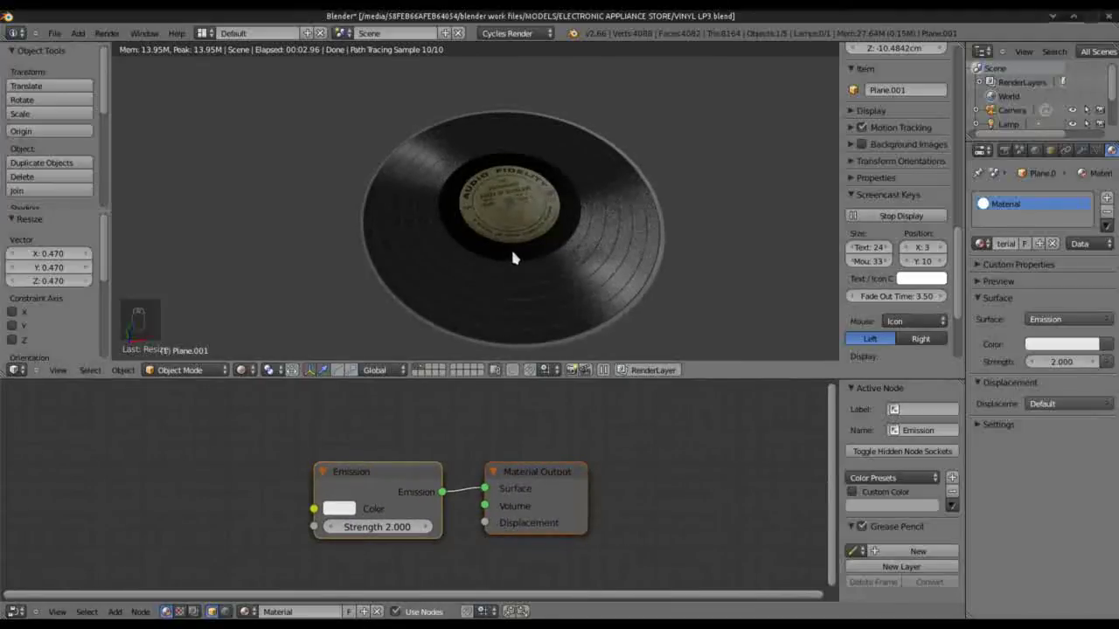
# Step: Switch to solid shading to select the disc, bring up its LEAD OUT nodes, and return to rendered shading
pyautogui.press('z')
pyautogui.press('z')
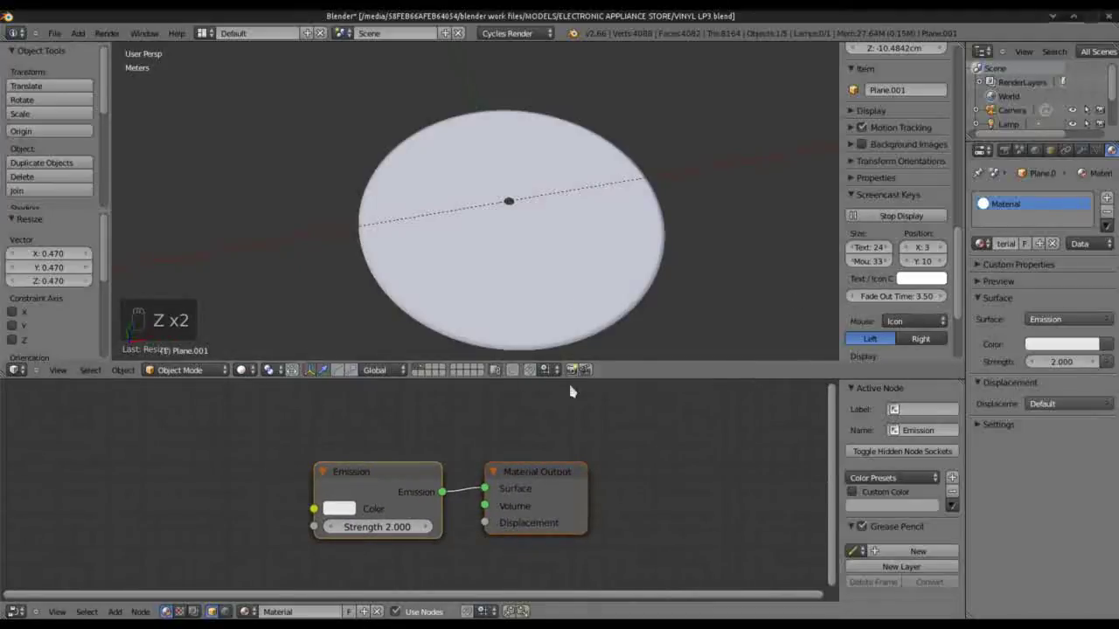
pyautogui.rightClick(554, 312)
pyautogui.keyDown('shift'); pyautogui.moveTo(230, 497); pyautogui.dragTo(431, 448, button='middle'); pyautogui.keyUp('shift')
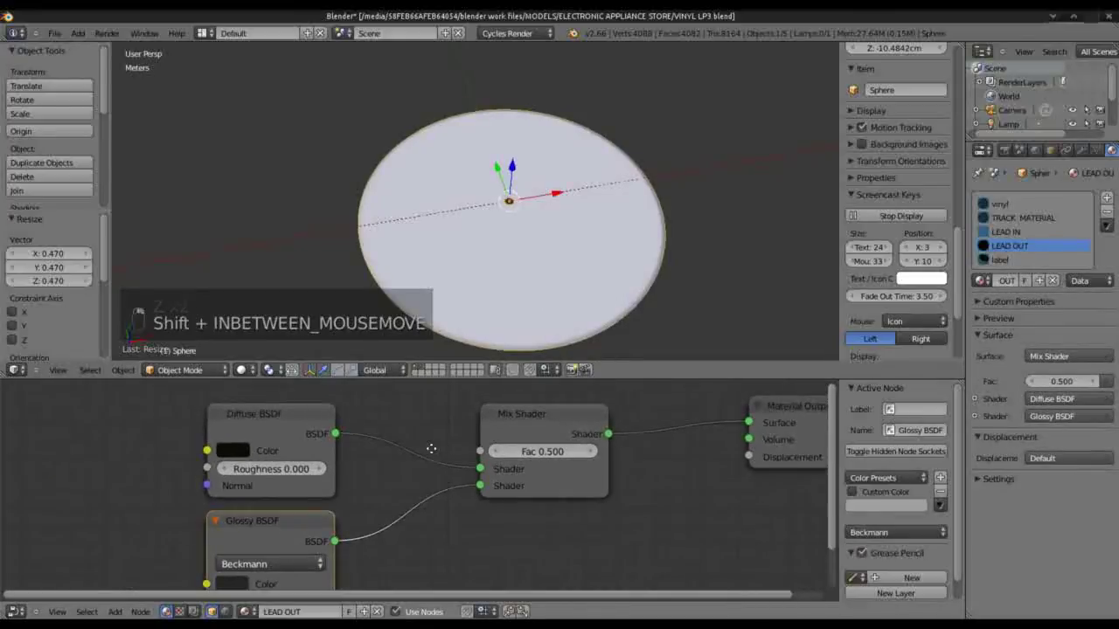
pyautogui.click(241, 369)
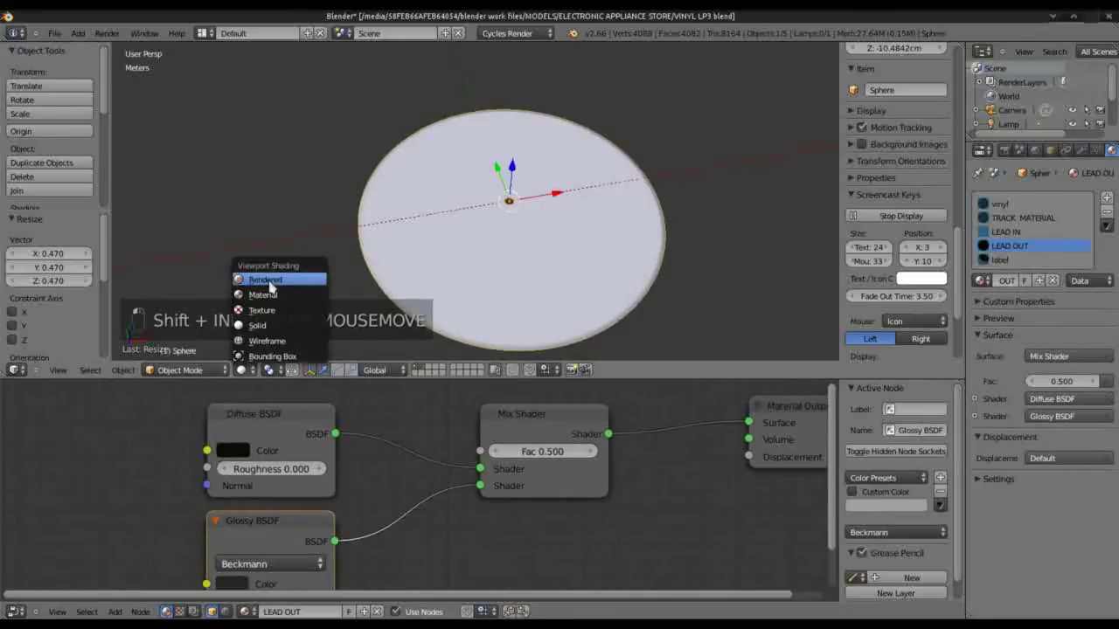
pyautogui.click(271, 274)
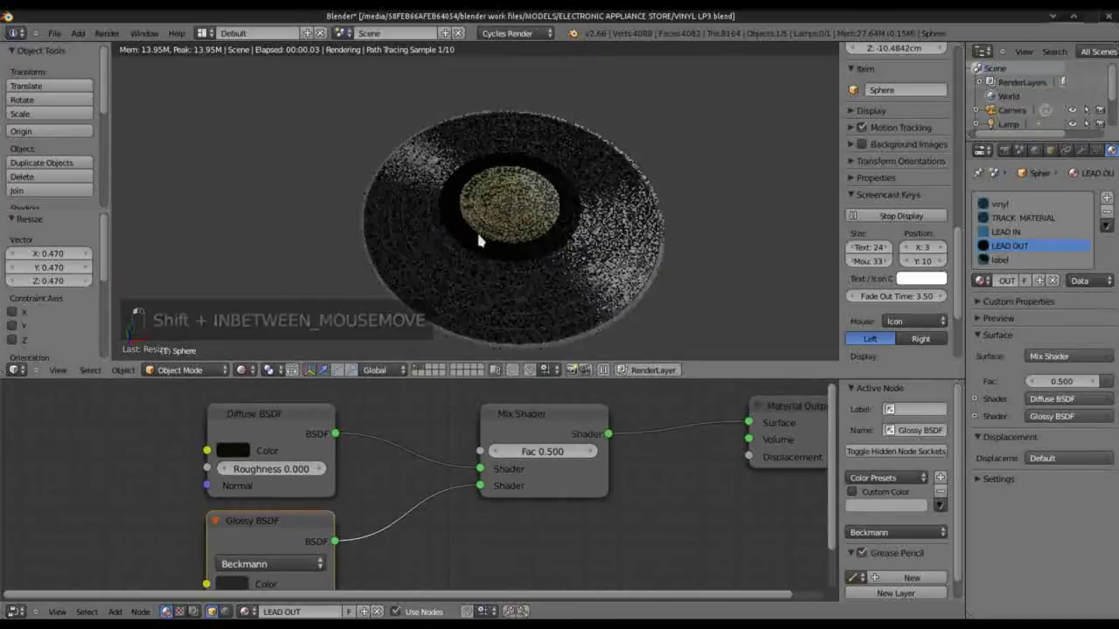
# Step: Set the LEAD OUT Glossy BSDF's roughness to 0.000 and lighten its colour to a mid grey
pyautogui.rightClick(282, 515)
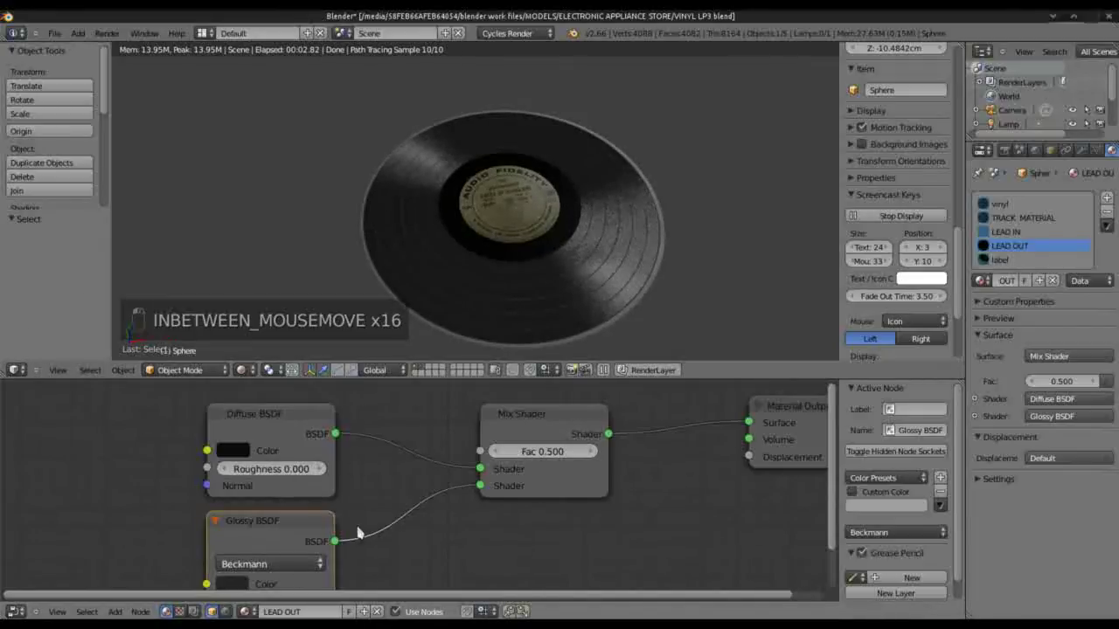
pyautogui.moveTo(412, 539); pyautogui.dragTo(446, 499, button='middle')
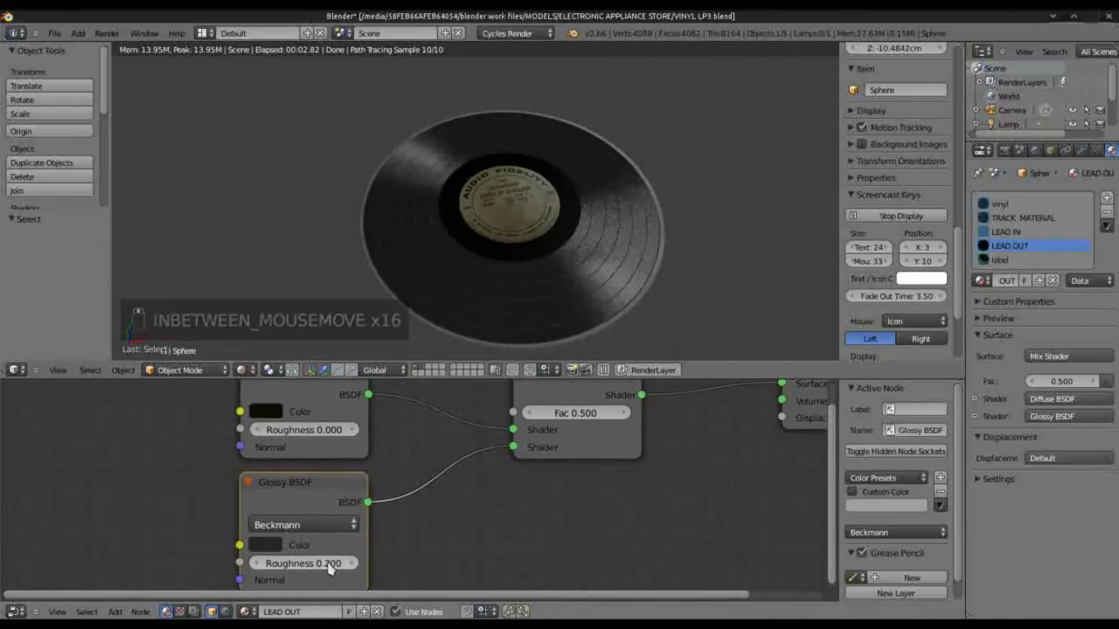
pyautogui.moveTo(333, 567); pyautogui.dragTo(234, 564)
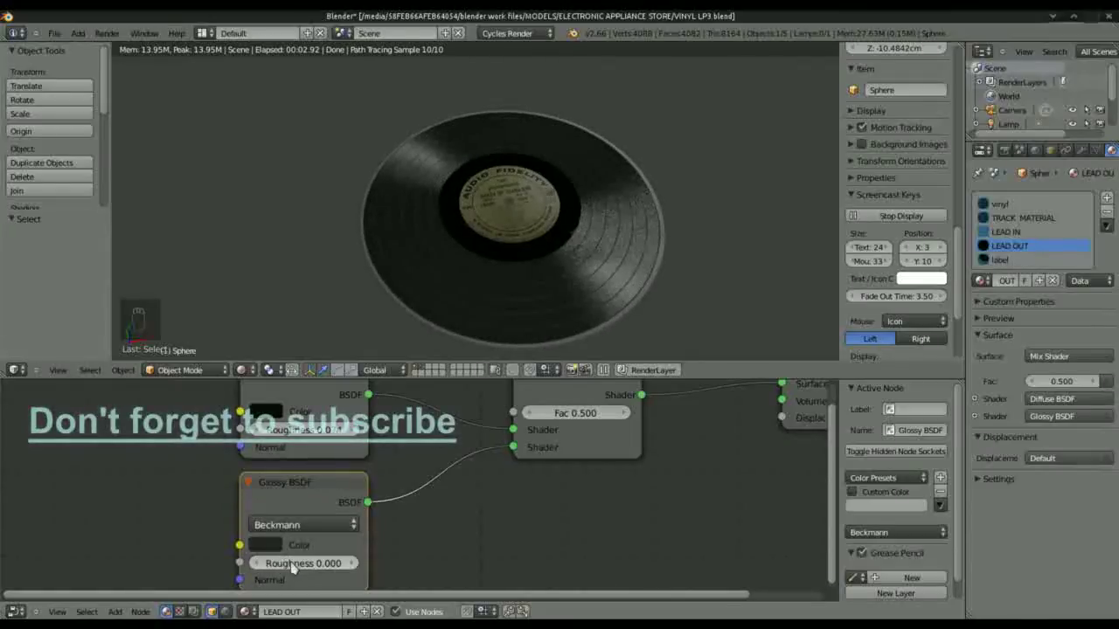
pyautogui.click(271, 544)
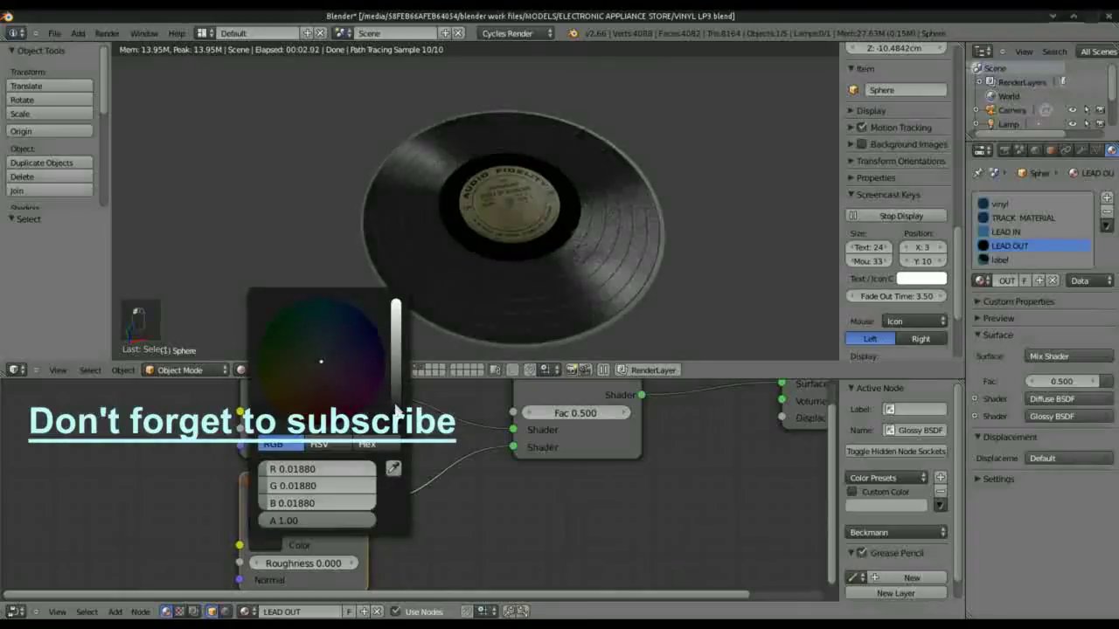
pyautogui.click(397, 405)
pyautogui.moveTo(397, 405); pyautogui.dragTo(409, 357)
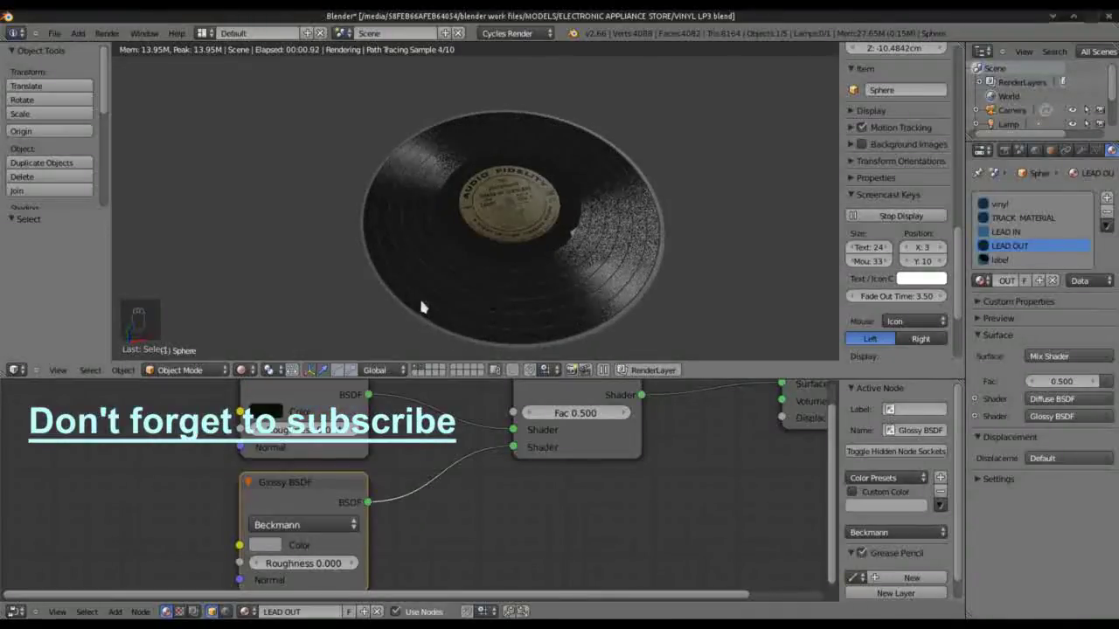
pyautogui.moveTo(442, 324)
pyautogui.mouseDown(button='middle')
pyautogui.moveTo(455, 292)
pyautogui.moveTo(431, 287)
pyautogui.moveTo(446, 321)
pyautogui.mouseUp(button='middle')
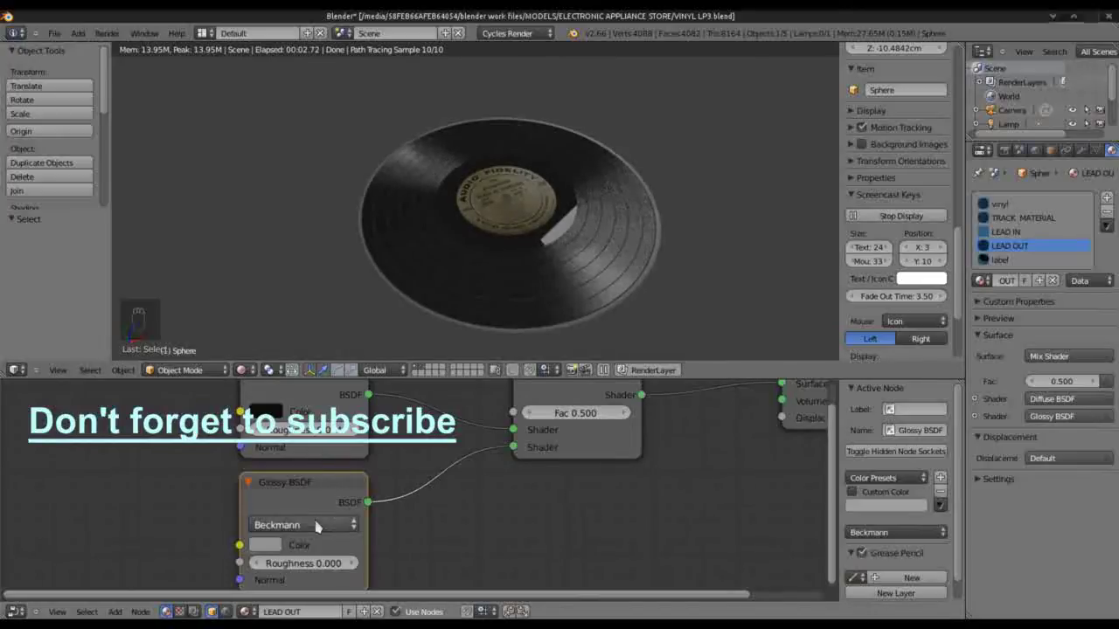
# Step: Try a roughness of 0.100 on the LEAD OUT Glossy BSDF, restore 0.000 and inspect the disc's reflection
pyautogui.click(351, 567)
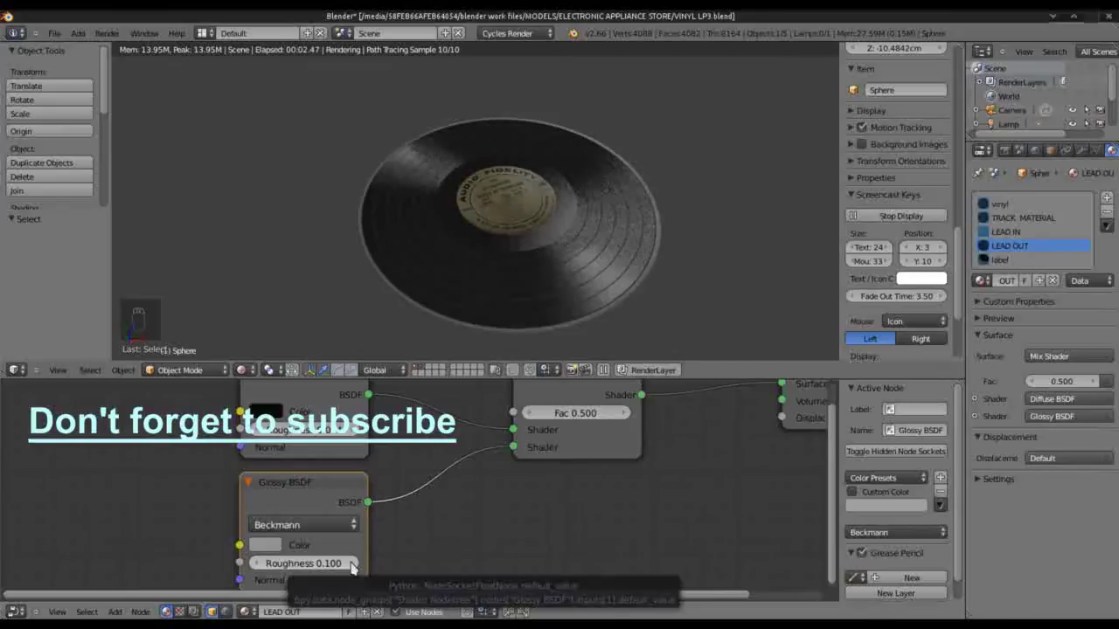
pyautogui.click(260, 566)
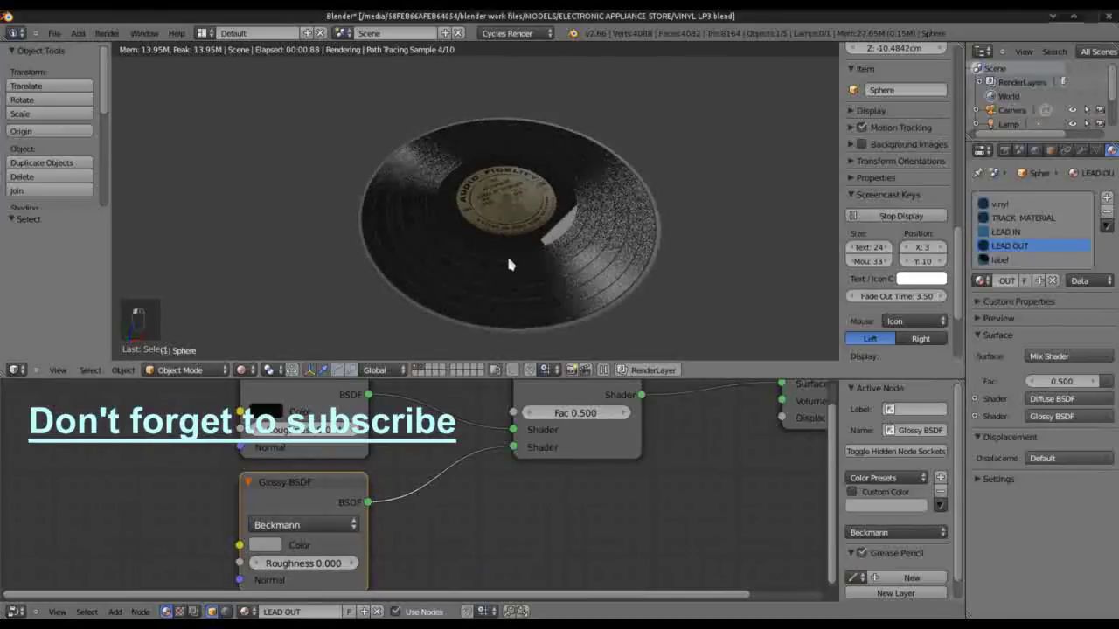
pyautogui.moveTo(541, 253); pyautogui.dragTo(552, 270, button='middle')
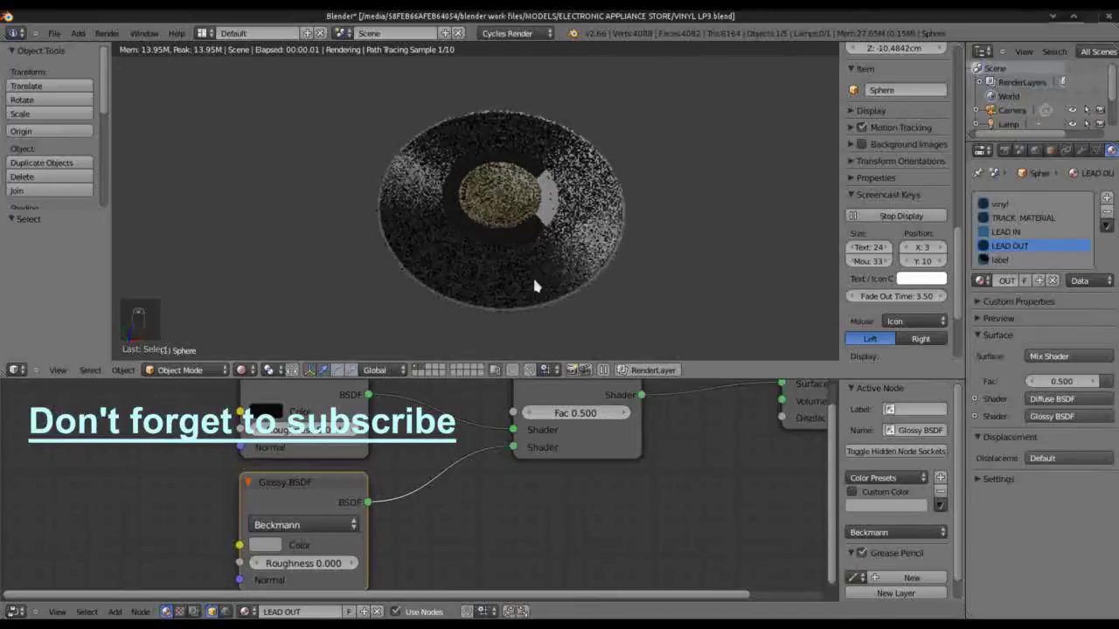
pyautogui.moveTo(450, 295)
pyautogui.mouseDown(button='middle')
pyautogui.moveTo(448, 276)
pyautogui.moveTo(449, 292)
pyautogui.mouseUp(button='middle')
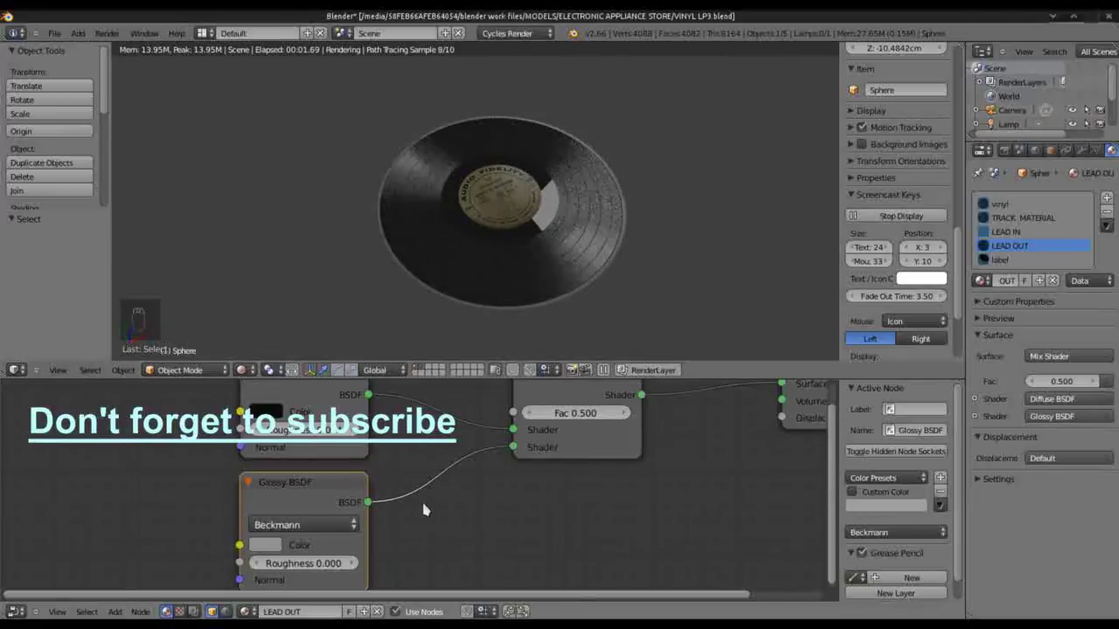
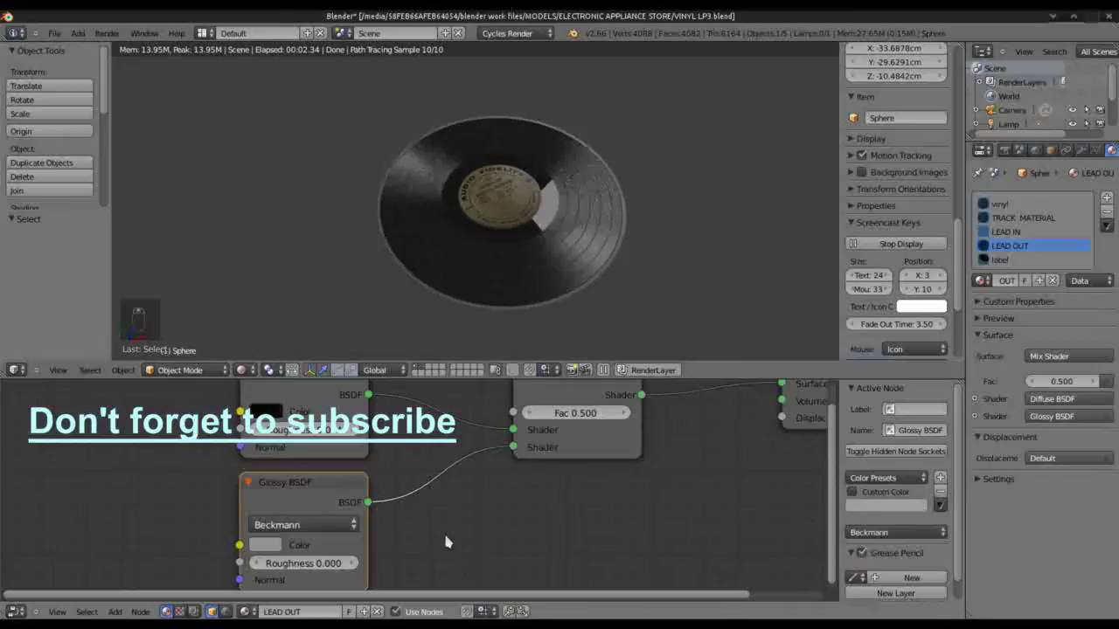
# Step: In the vinyl material, spread the nodes apart and insert a Mix Shader between the Diffuse BSDF and Material Output
pyautogui.click(1001, 205)
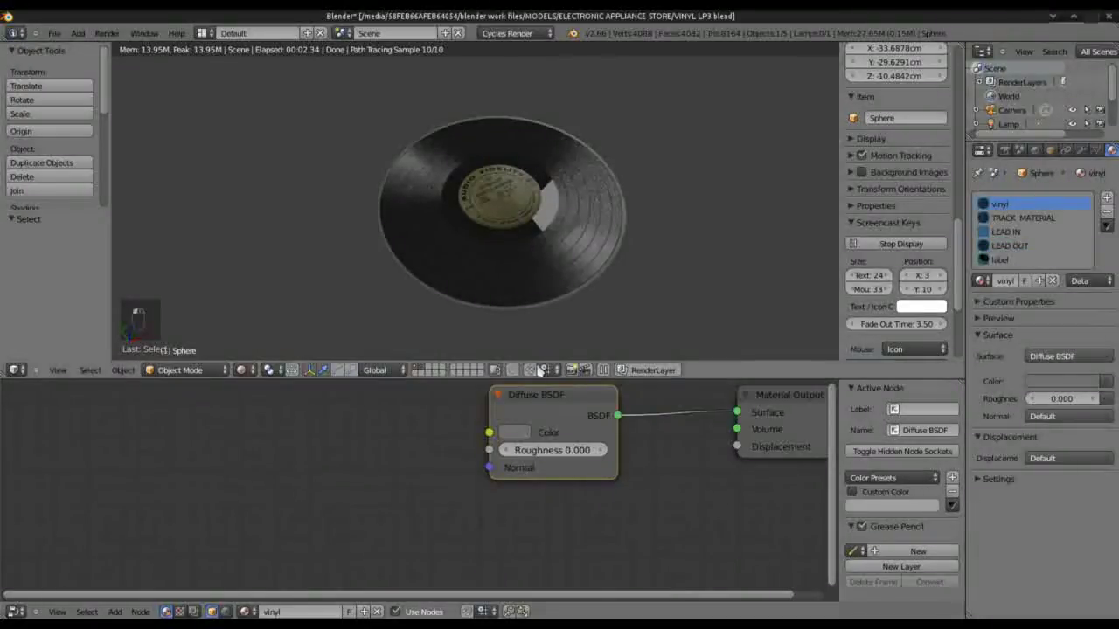
pyautogui.moveTo(488, 413); pyautogui.dragTo(173, 428)
pyautogui.moveTo(775, 401); pyautogui.dragTo(549, 434)
pyautogui.hotkey('shift', 'a')
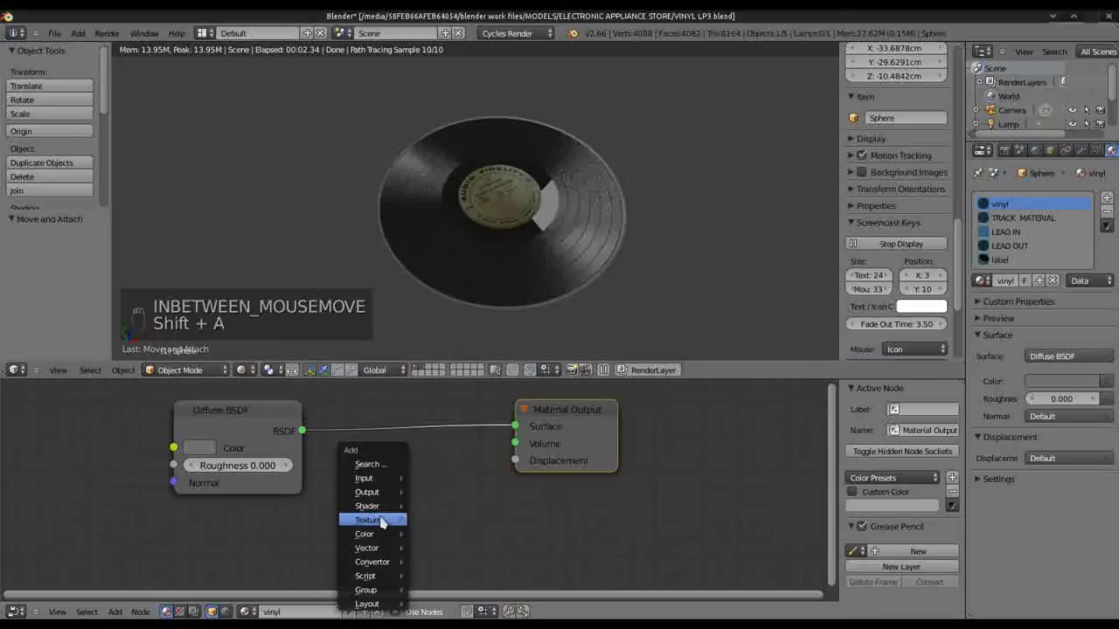
pyautogui.moveTo(384, 507)
pyautogui.click(463, 492)
pyautogui.click(392, 398)
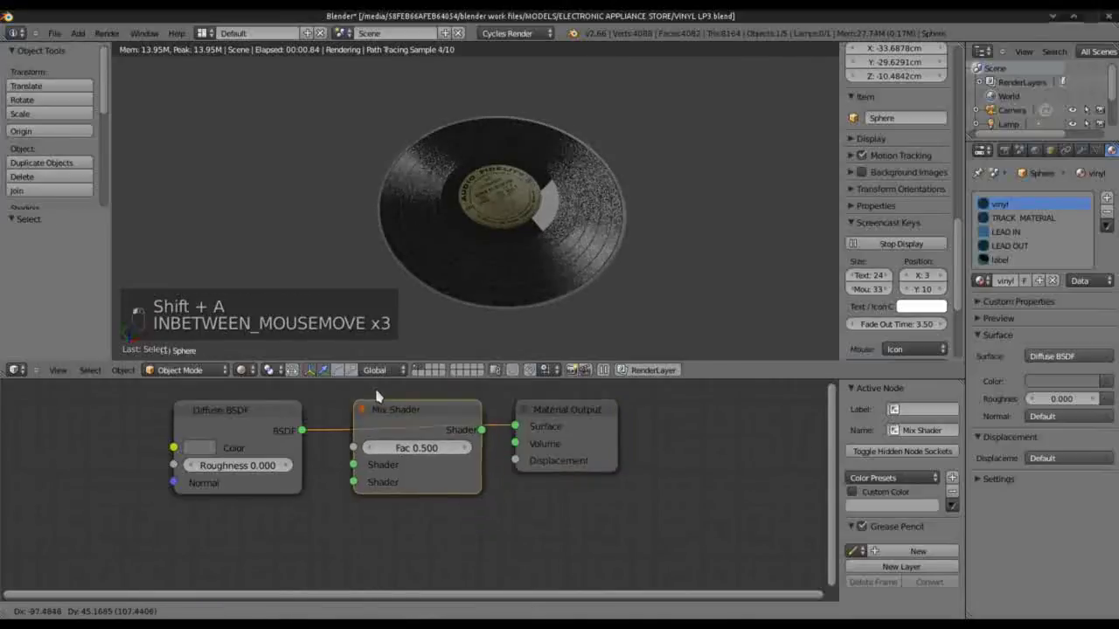
# Step: Add a Glossy BSDF with roughness 0.000 to the vinyl material and link it to the Mix Shader's second shader input
pyautogui.hotkey('shift', 'a')
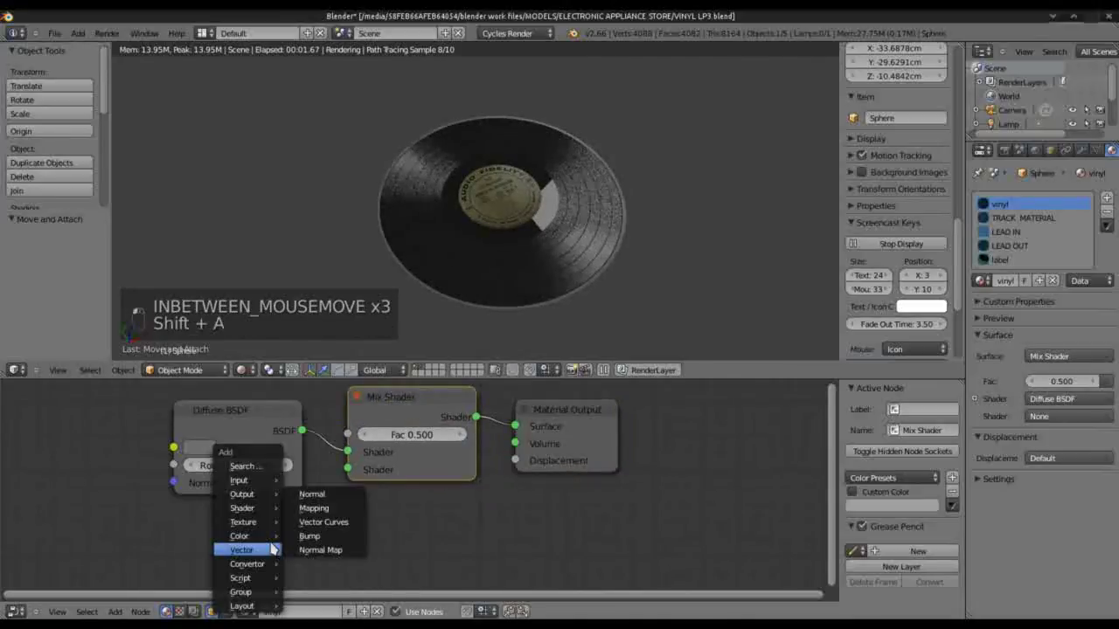
pyautogui.moveTo(258, 510)
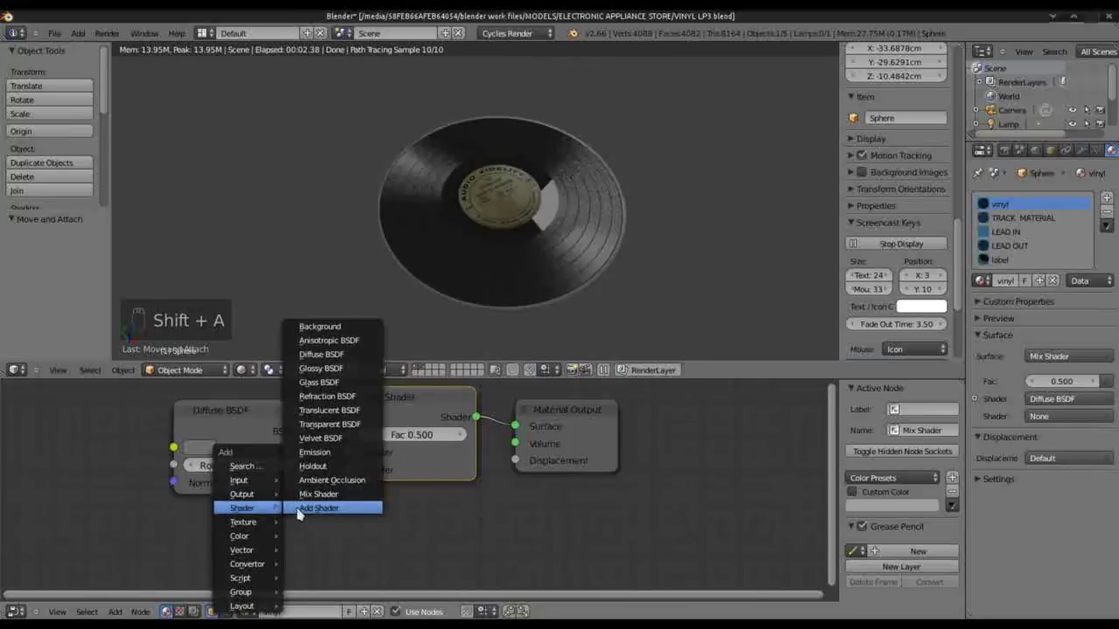
pyautogui.click(312, 370)
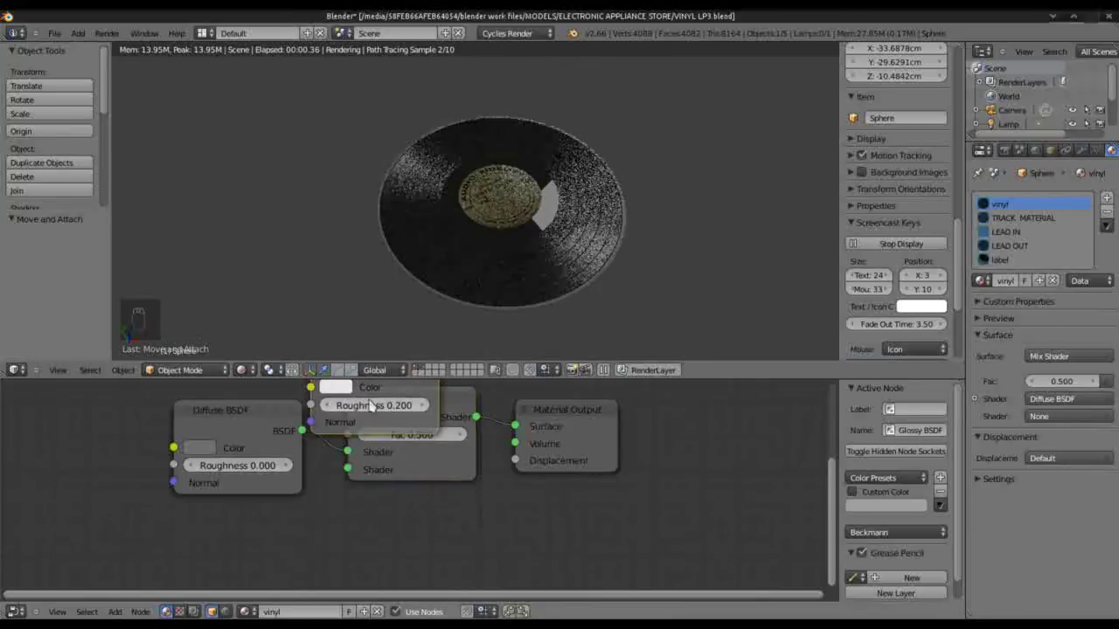
pyautogui.click(270, 606)
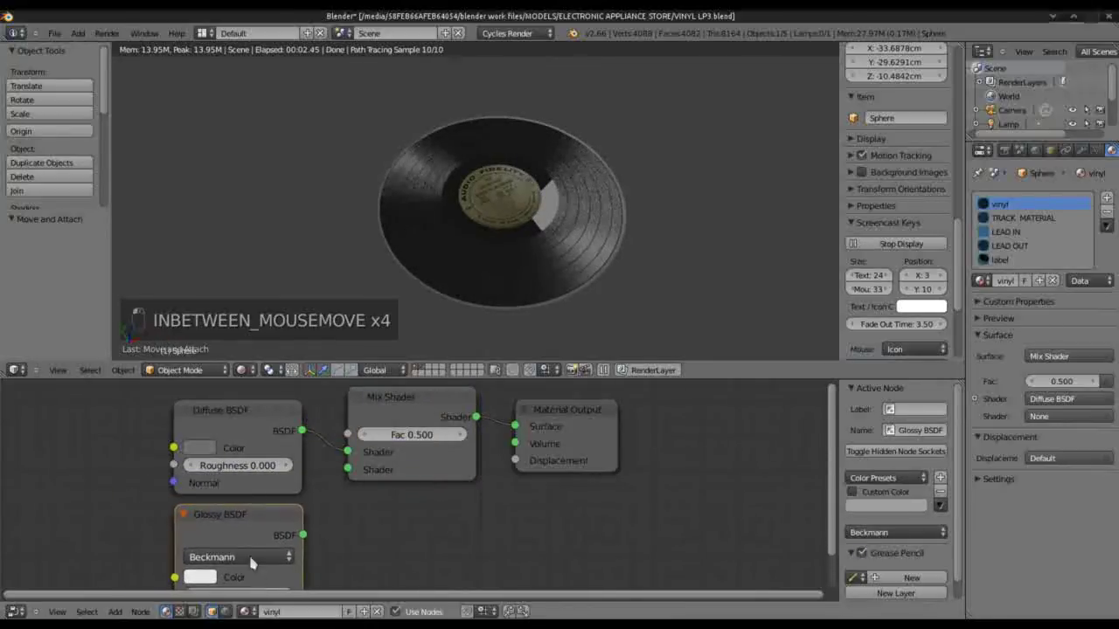
pyautogui.moveTo(395, 578); pyautogui.dragTo(452, 534, button='middle')
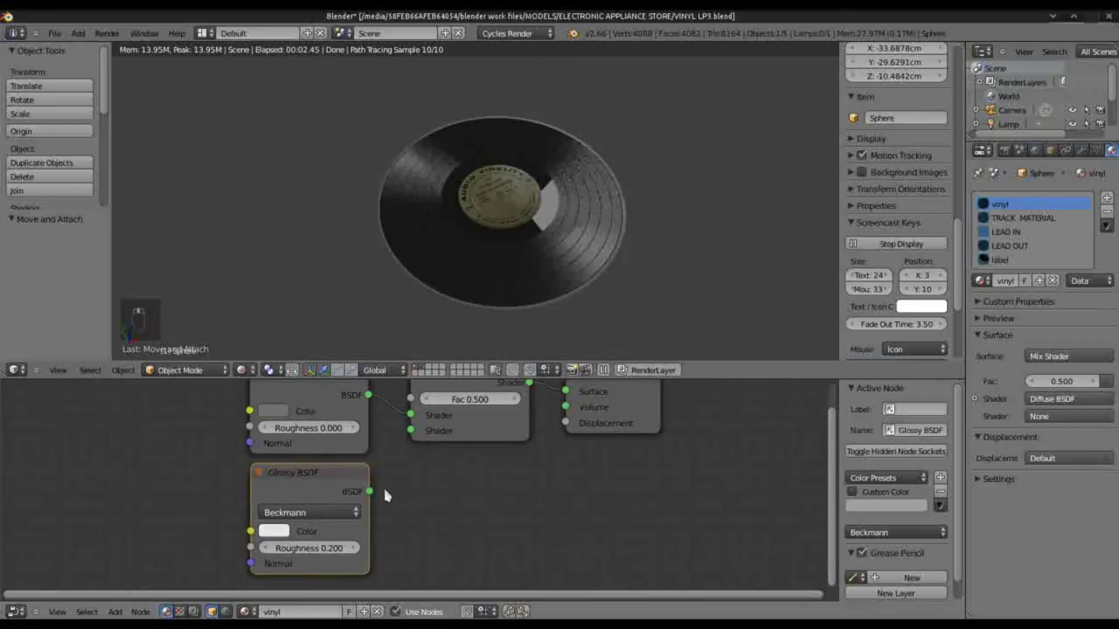
pyautogui.moveTo(415, 433); pyautogui.dragTo(414, 432)
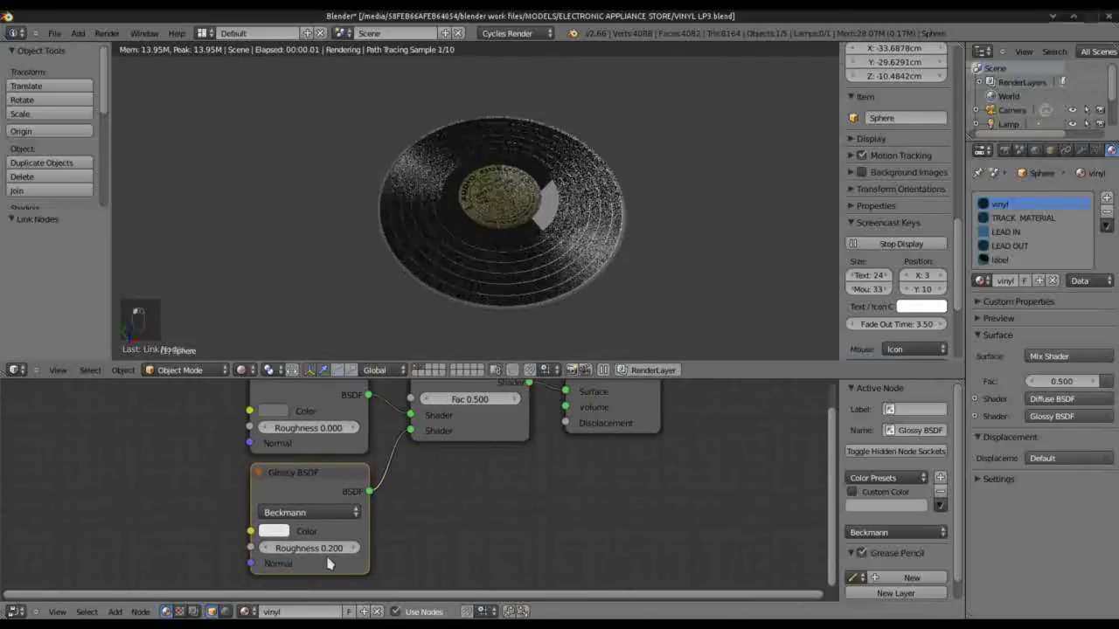
pyautogui.moveTo(322, 553); pyautogui.dragTo(165, 545)
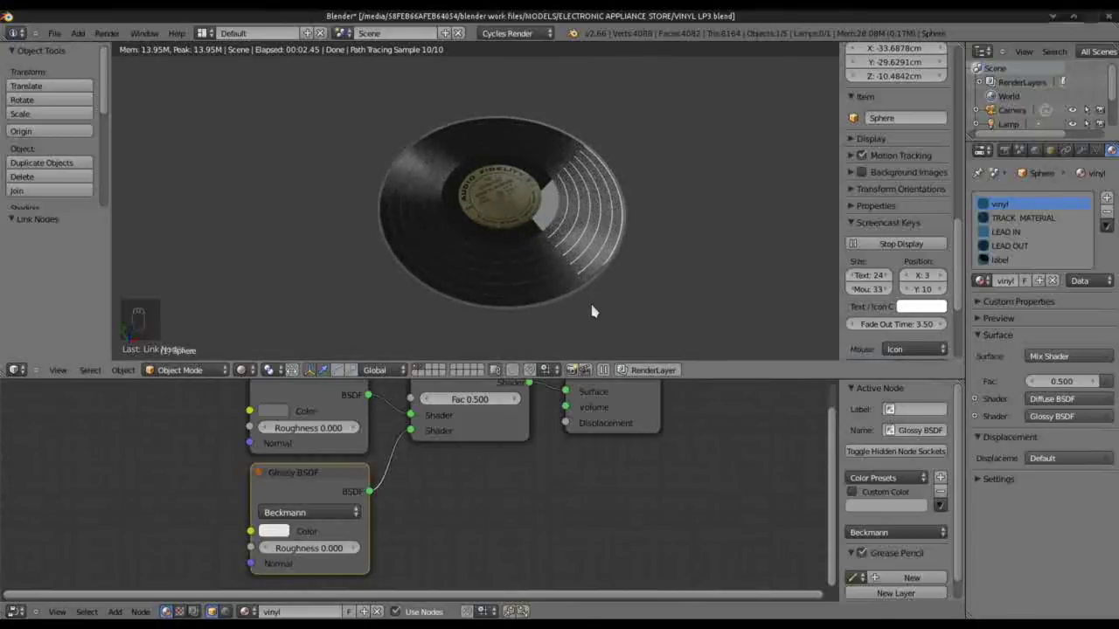
pyautogui.moveTo(642, 307); pyautogui.dragTo(629, 329, button='middle')
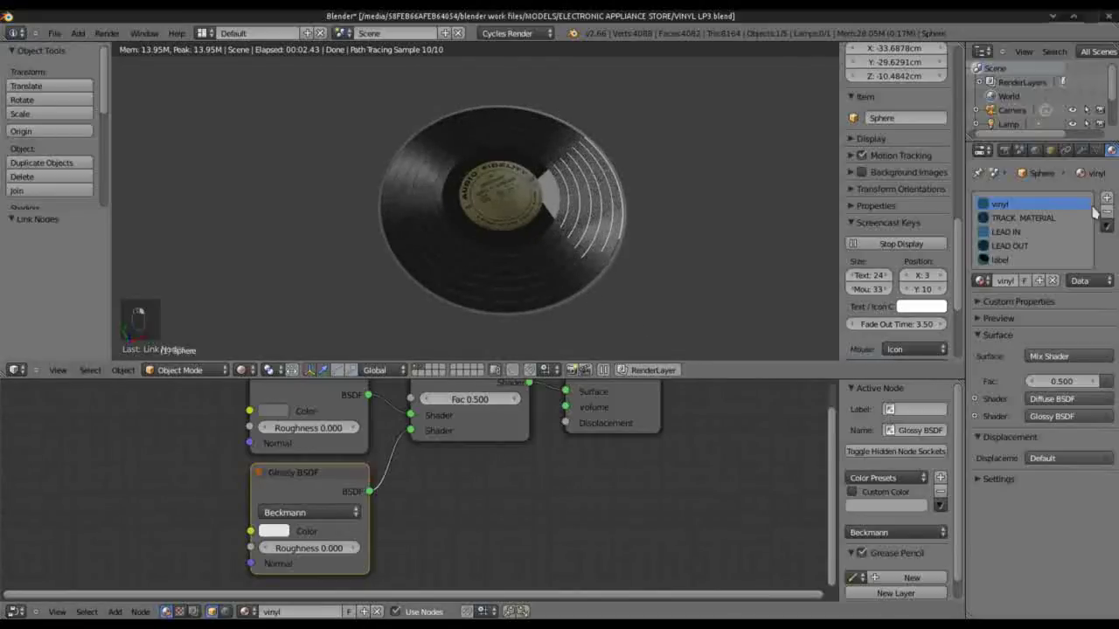
# Step: In the LEAD IN material, make room beside the Diffuse BSDF and insert a Mix Shader before the Material Output
pyautogui.click(1018, 233)
pyautogui.keyDown('shift'); pyautogui.moveTo(647, 400); pyautogui.dragTo(440, 432, button='middle'); pyautogui.keyUp('shift')
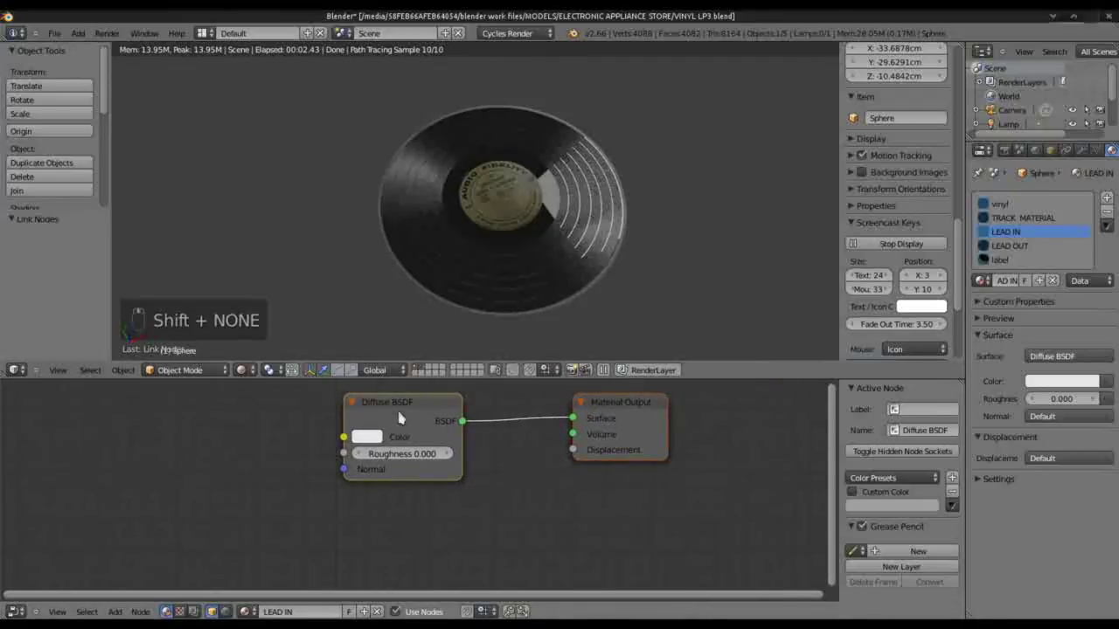
pyautogui.moveTo(399, 418); pyautogui.dragTo(279, 422)
pyautogui.hotkey('shift', 'a')
pyautogui.moveTo(410, 505)
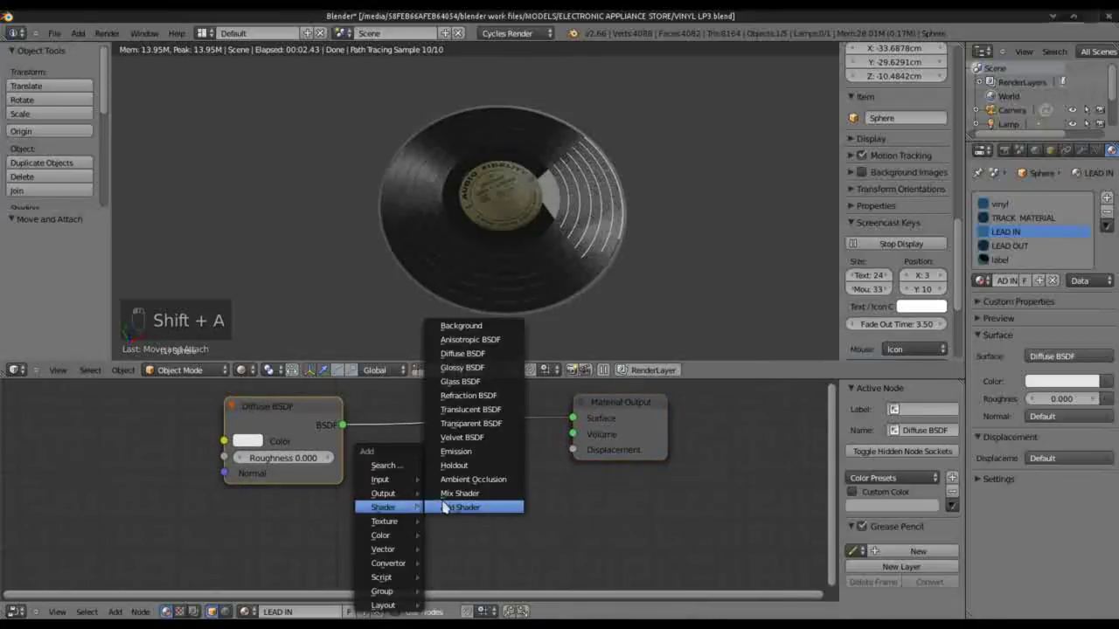
pyautogui.click(454, 493)
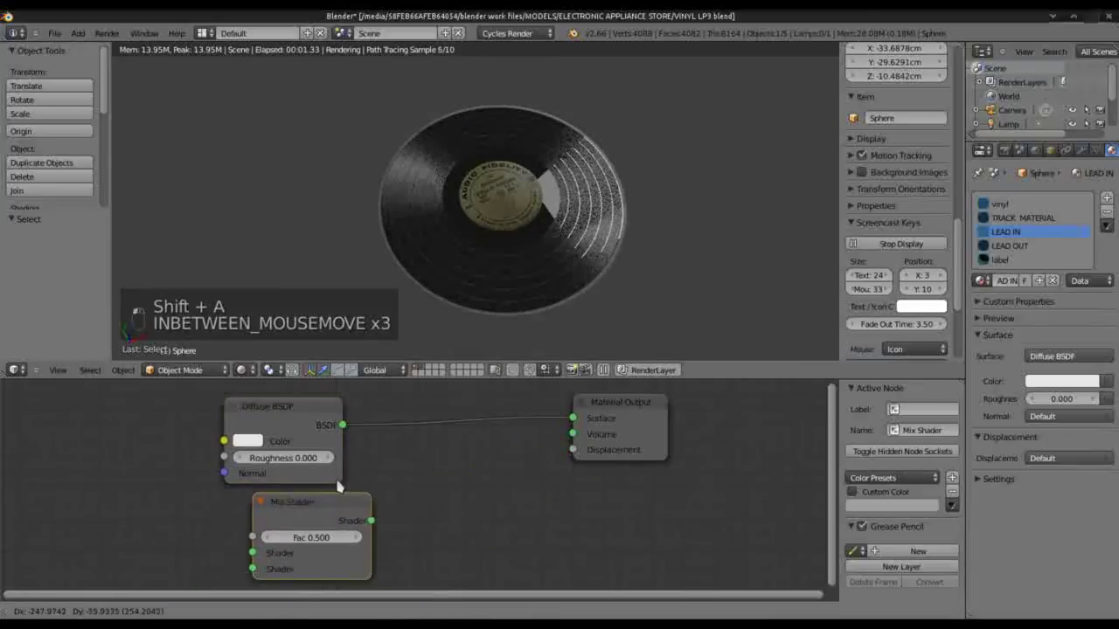
pyautogui.click(491, 391)
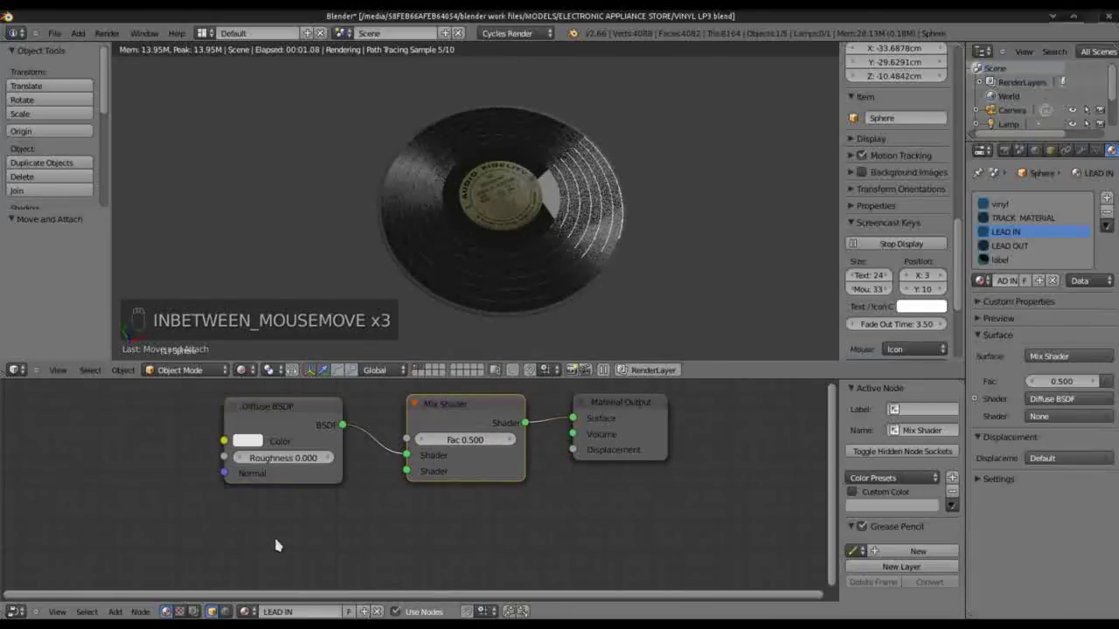
# Step: Add a Glossy BSDF with roughness 0.000 to the LEAD IN material and place it below the Diffuse BSDF
pyautogui.hotkey('shift', 'a')
pyautogui.moveTo(262, 508)
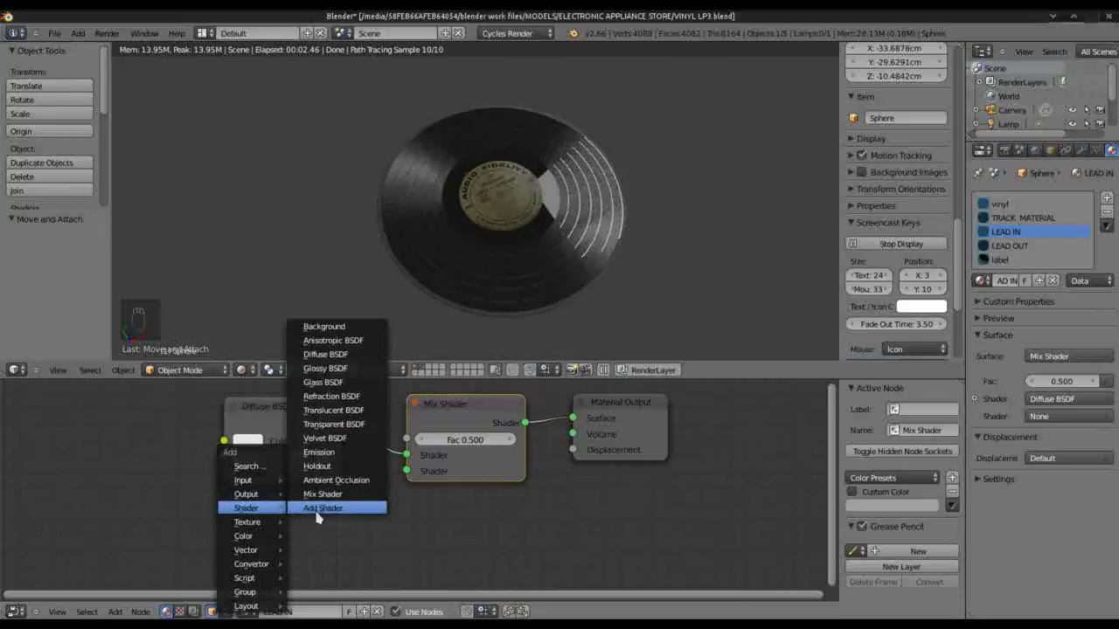
pyautogui.moveTo(261, 547)
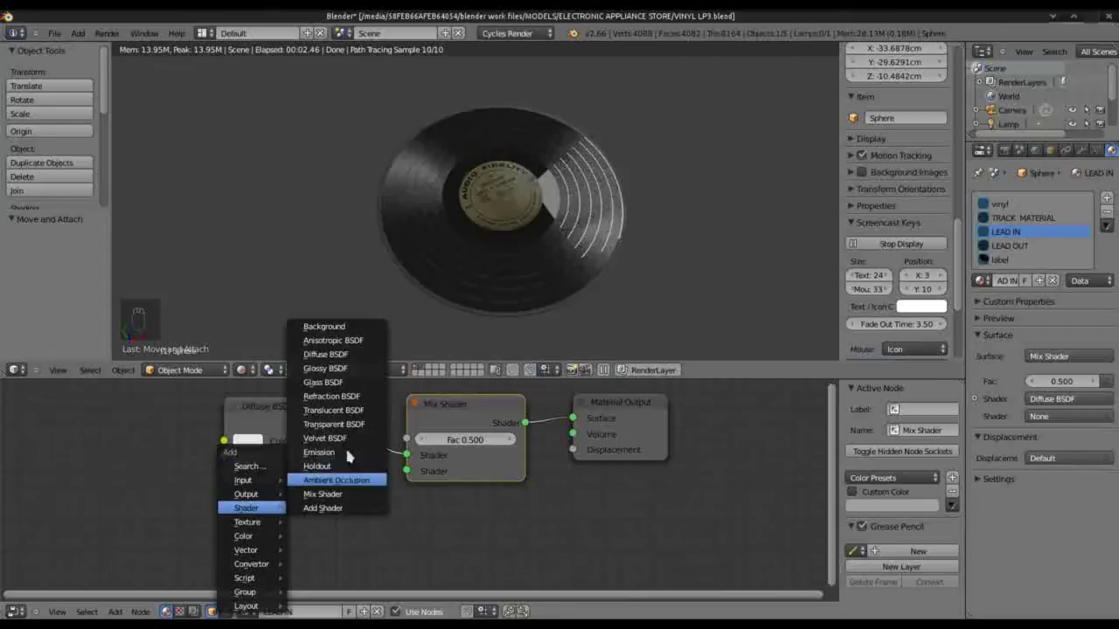
pyautogui.click(324, 368)
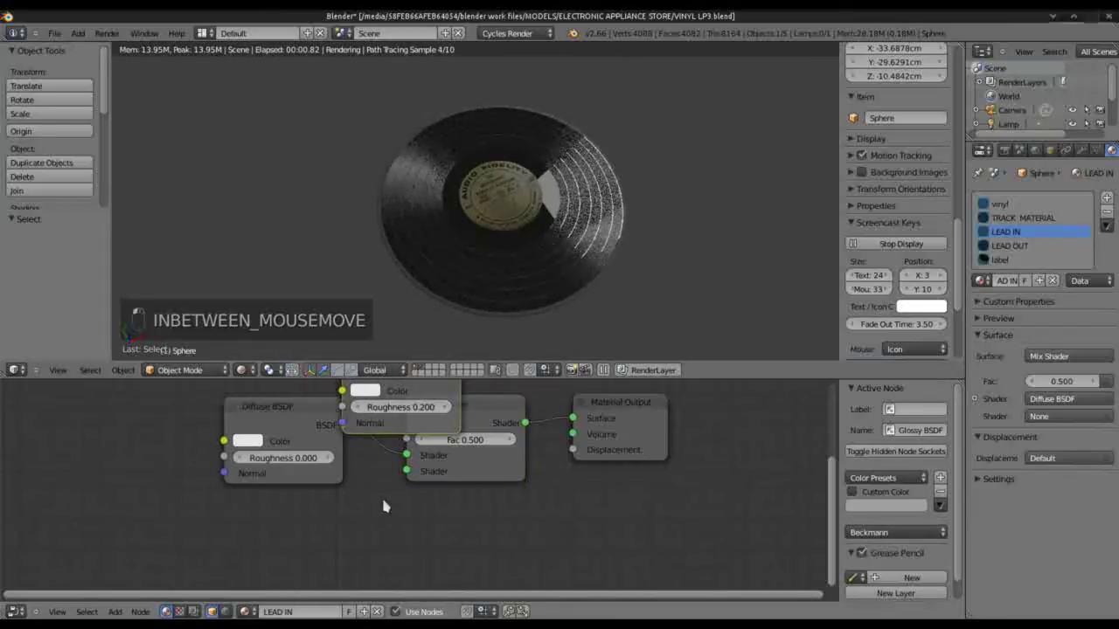
pyautogui.click(300, 573)
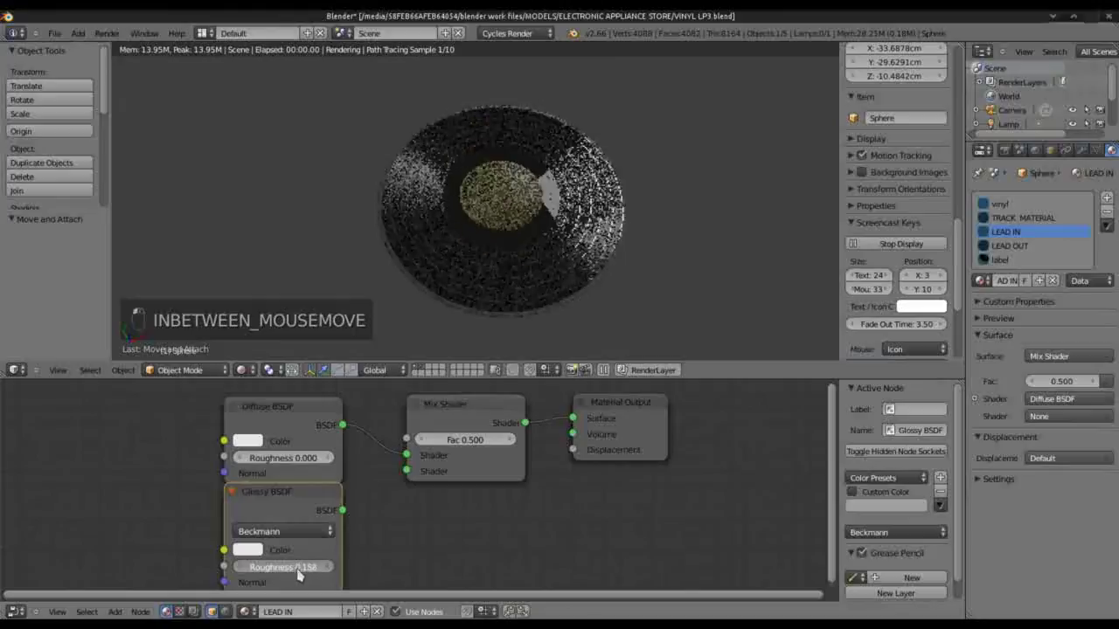
pyautogui.moveTo(299, 573); pyautogui.dragTo(205, 570)
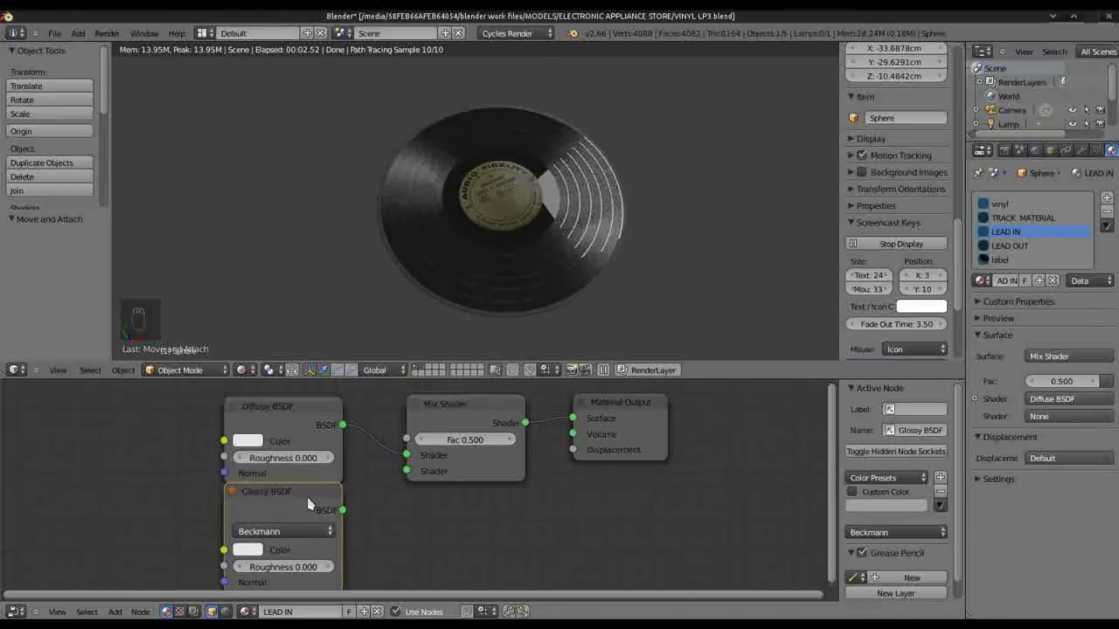
pyautogui.moveTo(293, 500); pyautogui.dragTo(286, 528)
# Step: Darken the LEAD IN Diffuse BSDF colour to near-black, RGB 0.02163
pyautogui.click(252, 444)
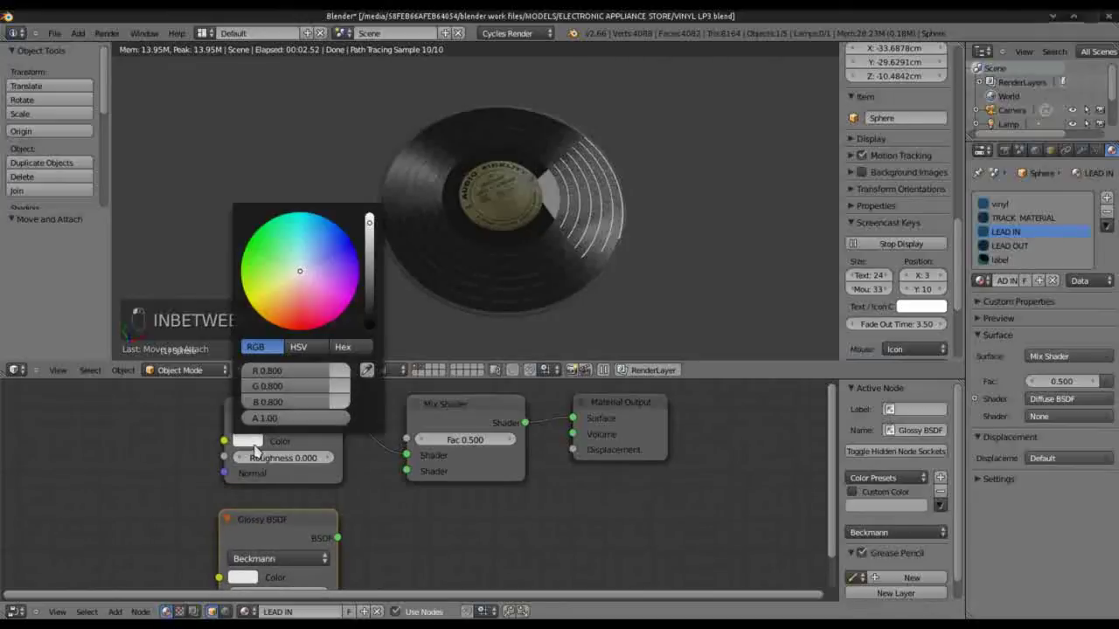
pyautogui.click(369, 319)
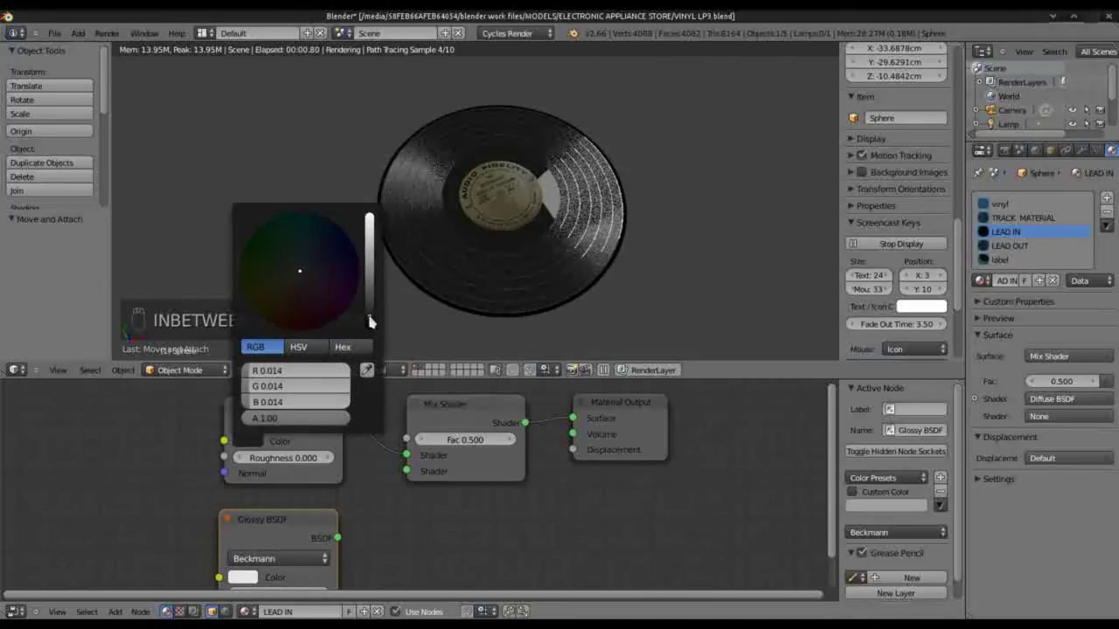
pyautogui.click(369, 318)
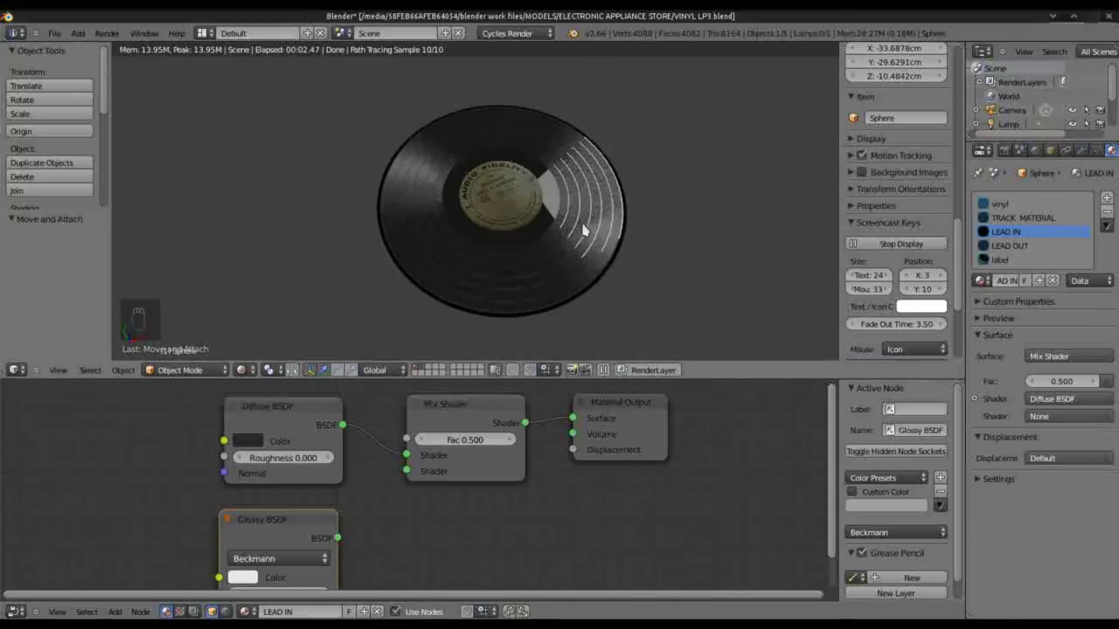
# Step: In the vinyl material, darken the Diffuse BSDF colour to near-black, about RGB 0.025
pyautogui.click(999, 207)
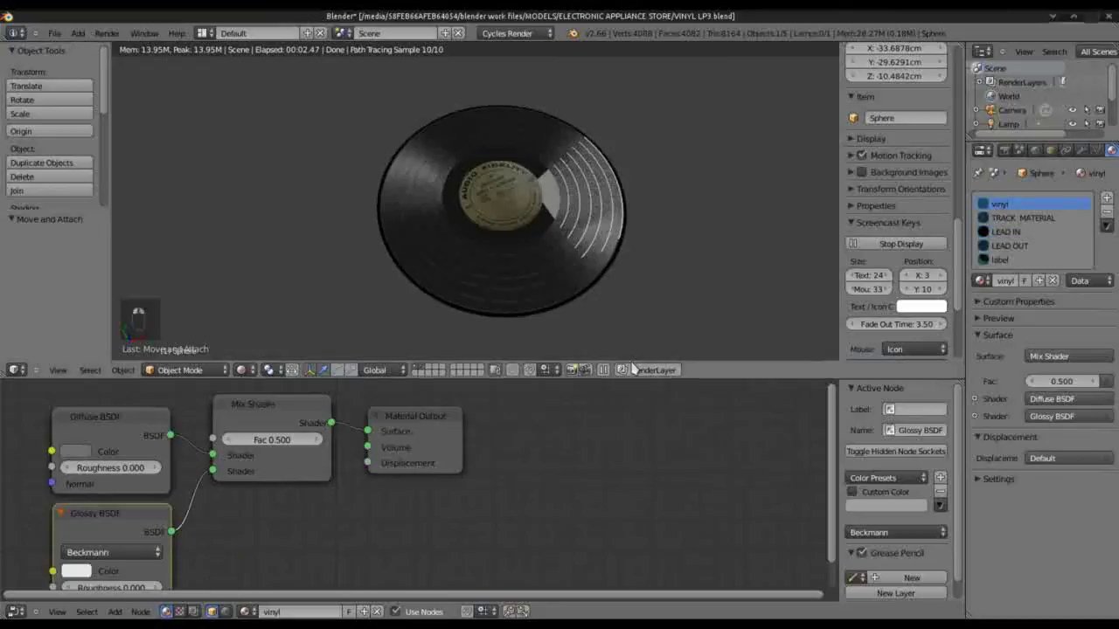
pyautogui.click(77, 452)
pyautogui.click(198, 323)
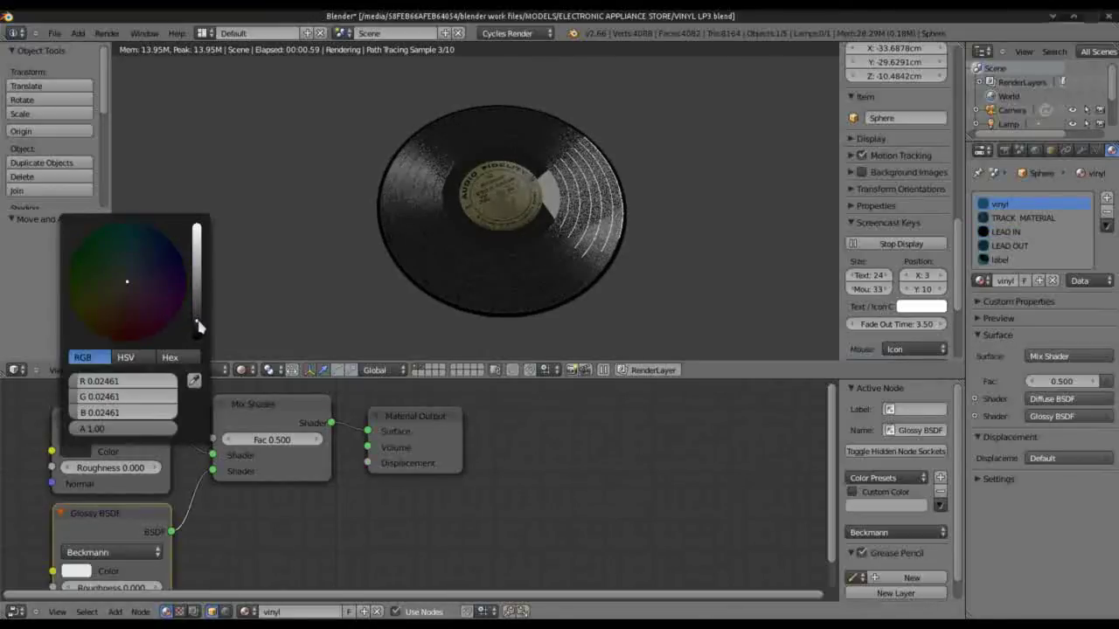
# Step: Darken the vinyl material's Glossy BSDF colour from white to a mid grey
pyautogui.moveTo(522, 262); pyautogui.dragTo(522, 225, button='middle')
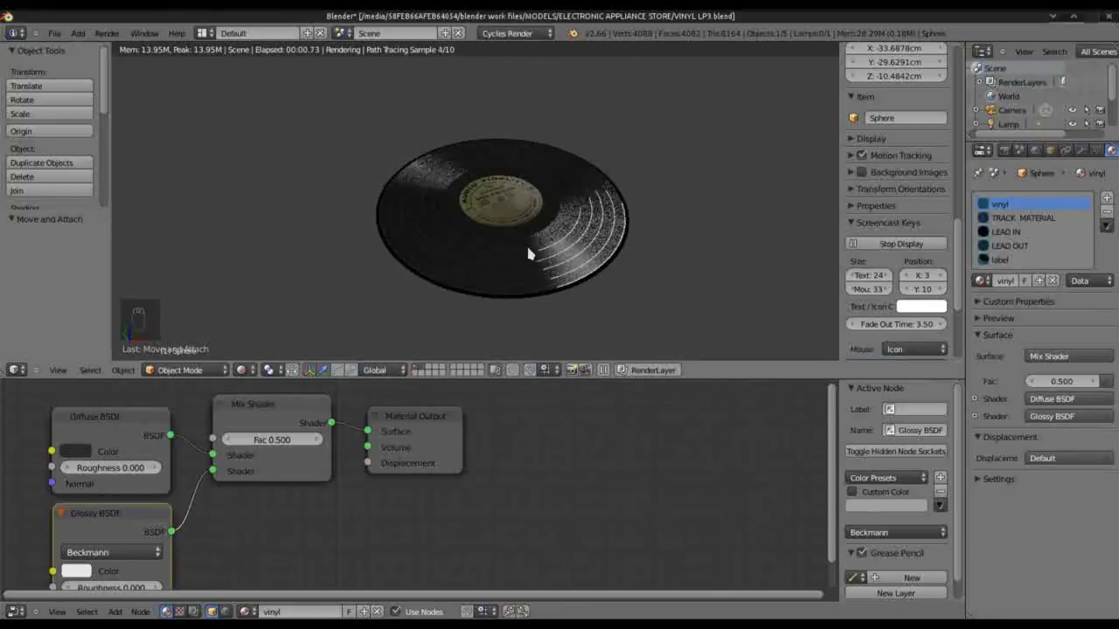
pyautogui.scroll(3, 528, 251)
pyautogui.scroll(-2, 538, 279)
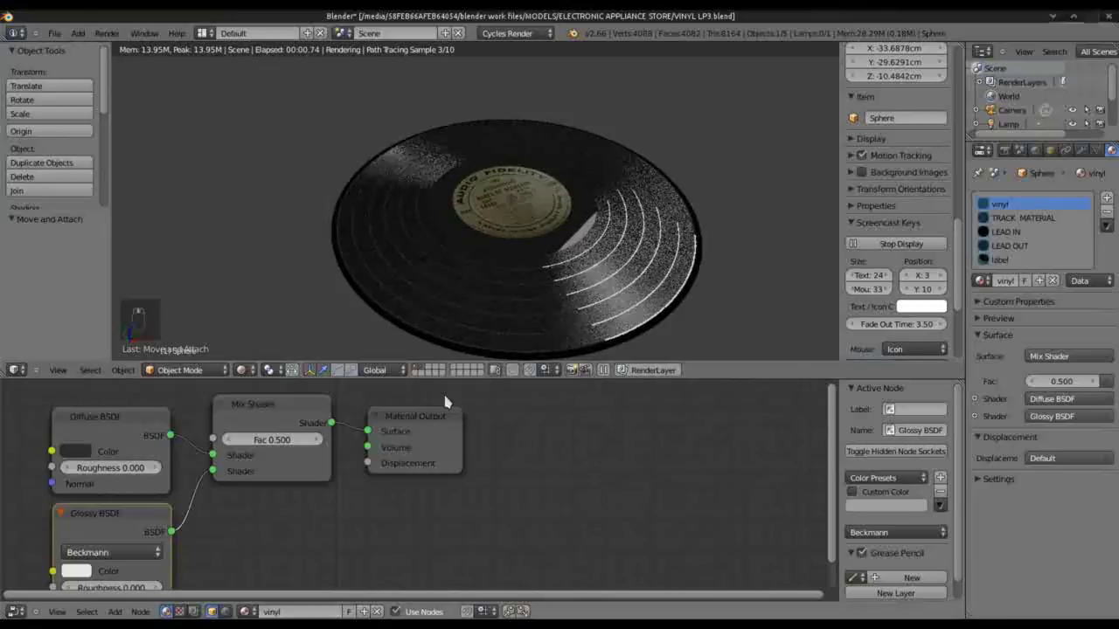
pyautogui.click(81, 580)
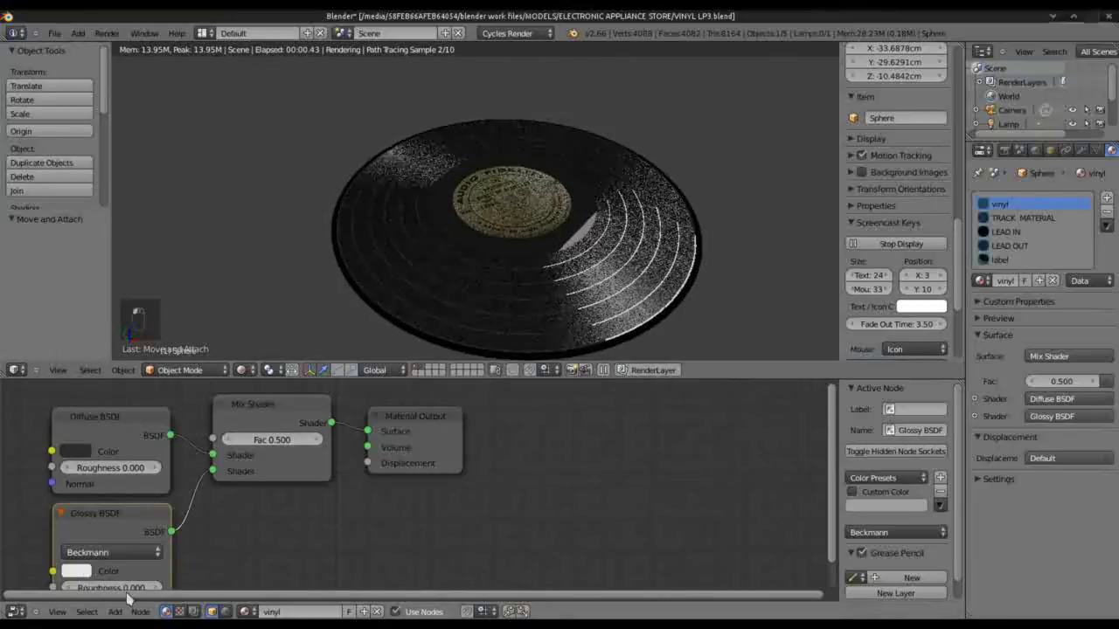
pyautogui.click(80, 578)
pyautogui.moveTo(194, 398); pyautogui.dragTo(198, 406)
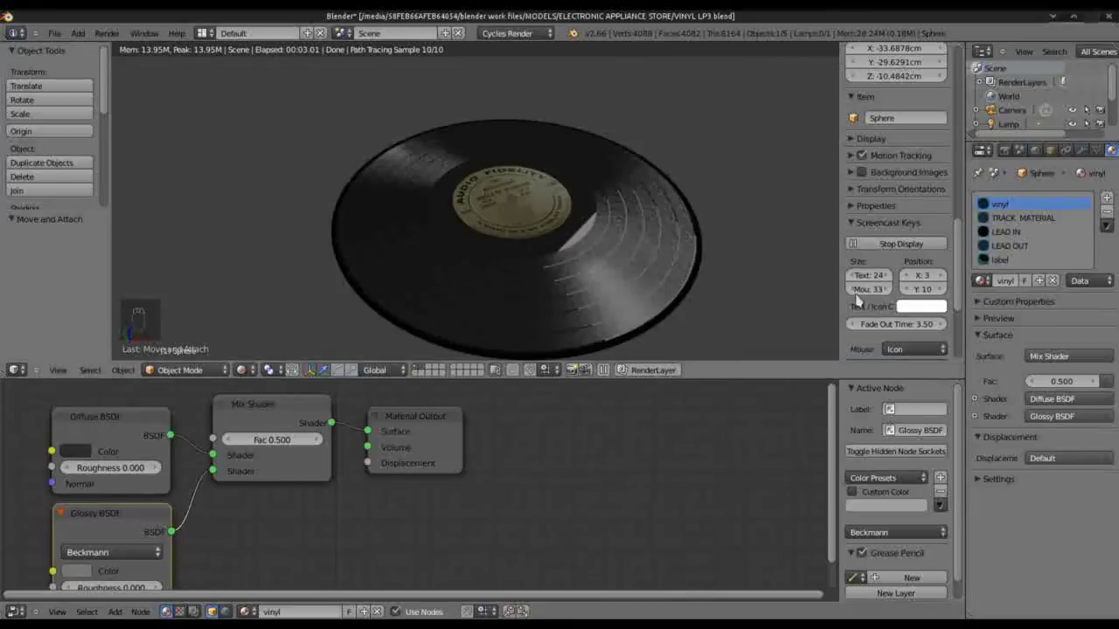
# Step: In the LEAD IN material, lighten the Diffuse BSDF colour to grey and darken the Glossy BSDF colour to grey
pyautogui.click(1018, 232)
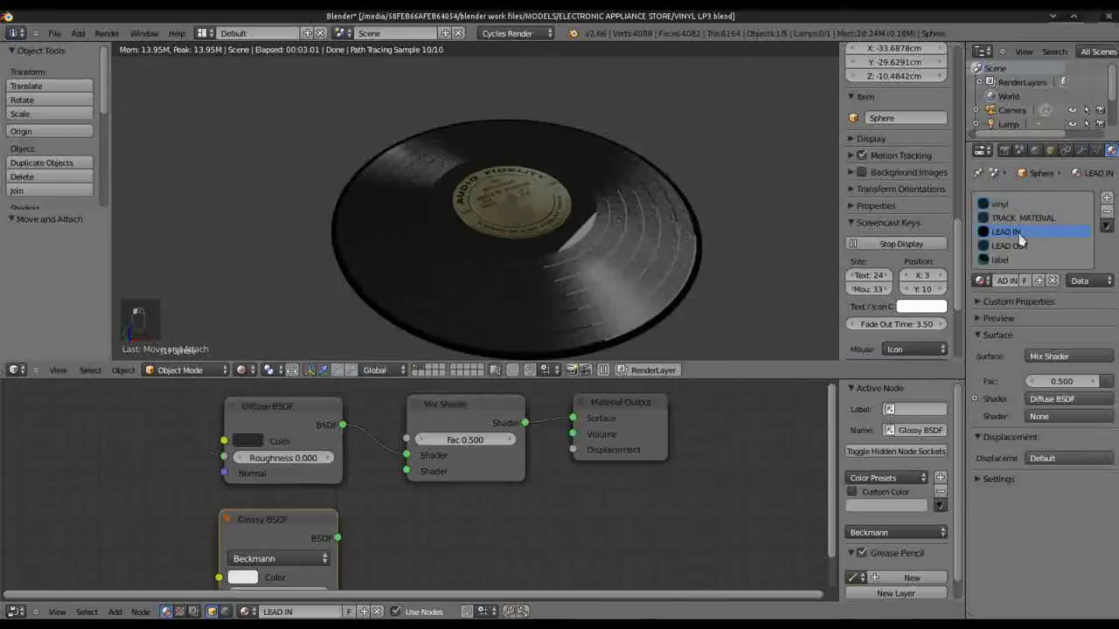
pyautogui.click(249, 442)
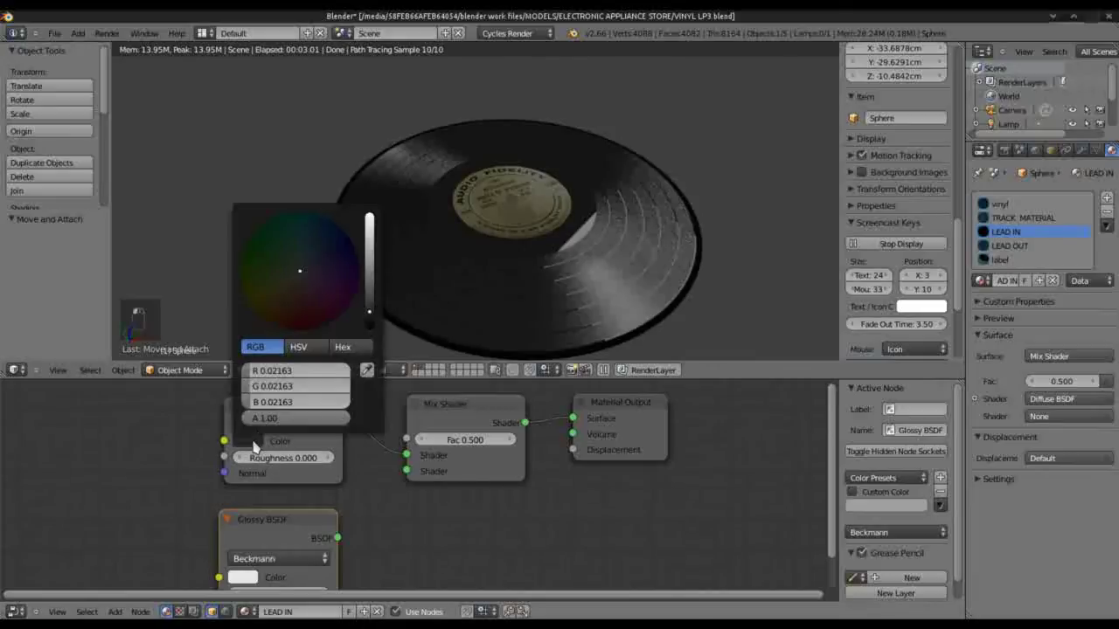
pyautogui.moveTo(372, 319); pyautogui.dragTo(376, 263)
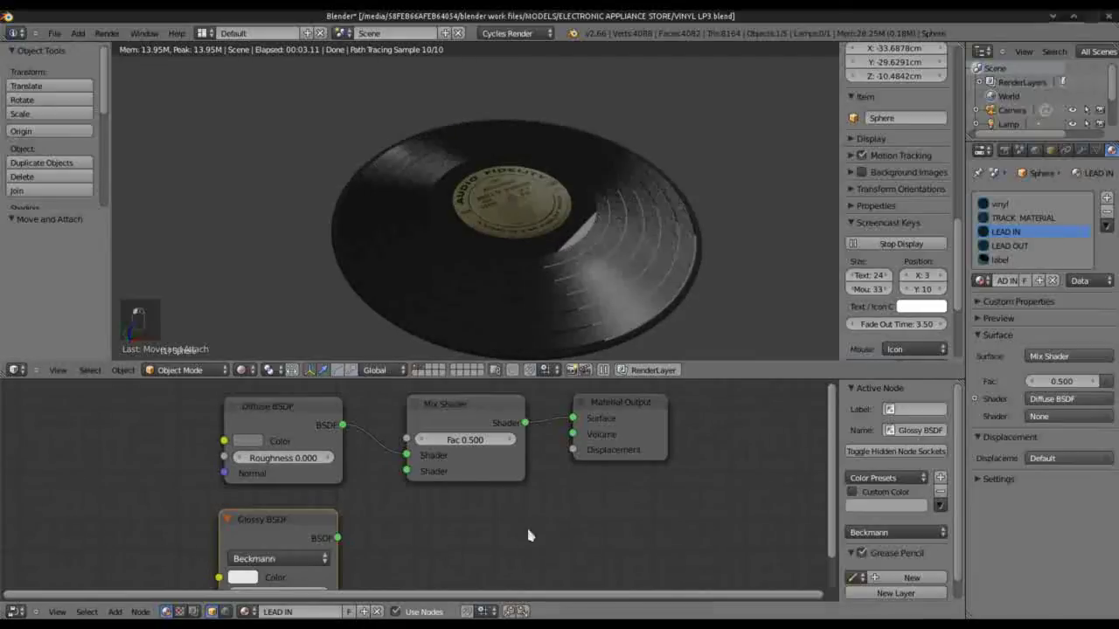
pyautogui.click(249, 578)
pyautogui.moveTo(367, 415); pyautogui.dragTo(365, 420)
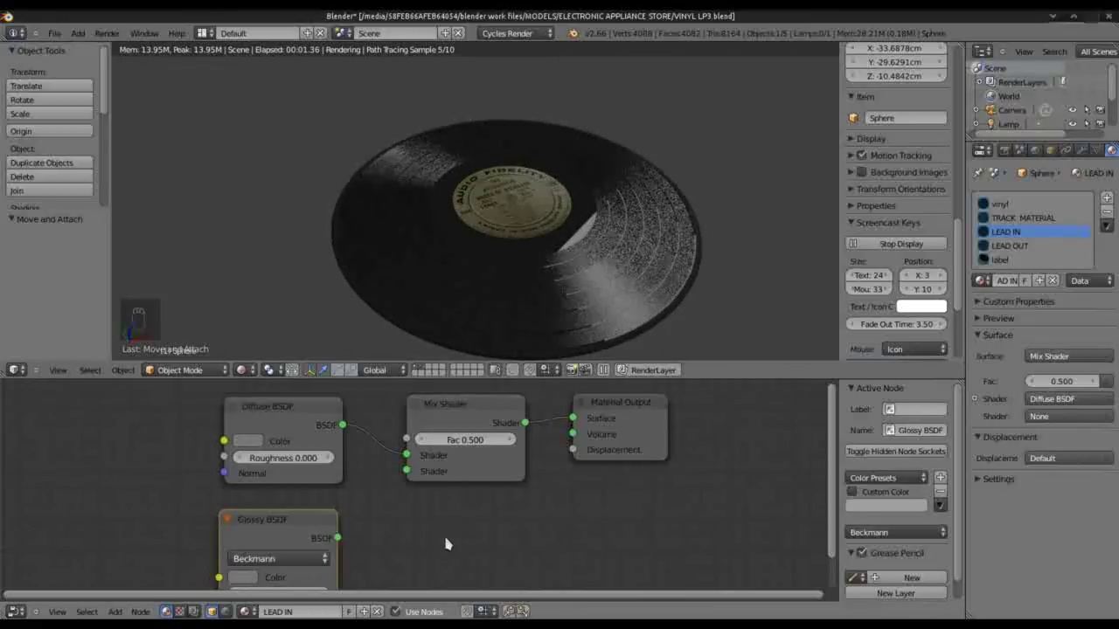
# Step: Return the LEAD IN Diffuse BSDF colour to near-black and link the Glossy BSDF to the Mix Shader's second shader input
pyautogui.moveTo(426, 533); pyautogui.dragTo(448, 487, button='middle')
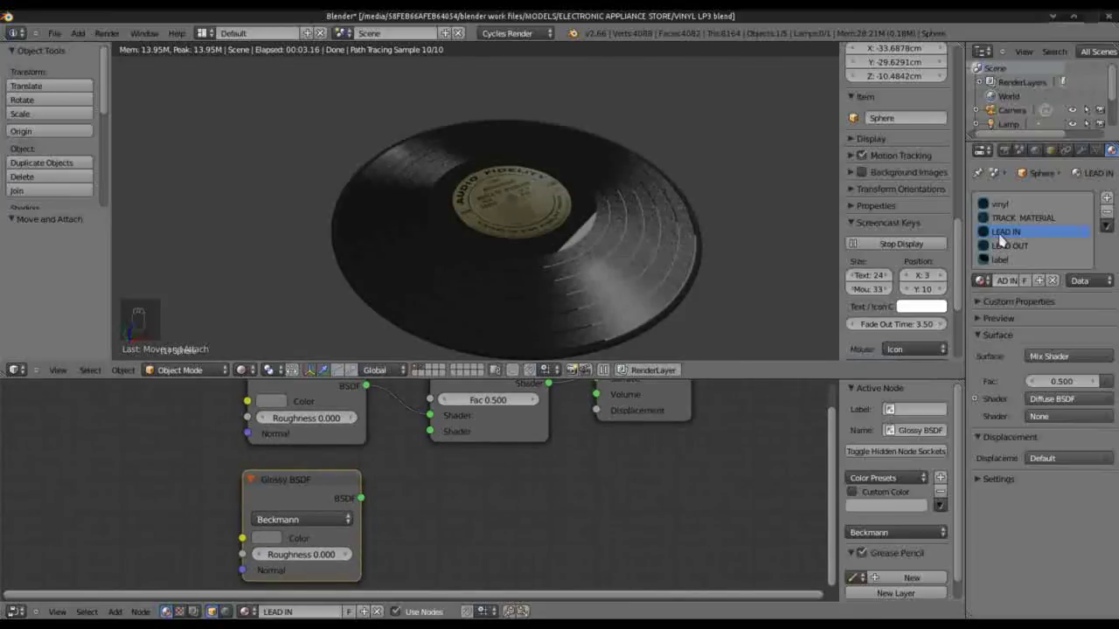
pyautogui.click(269, 404)
pyautogui.click(390, 287)
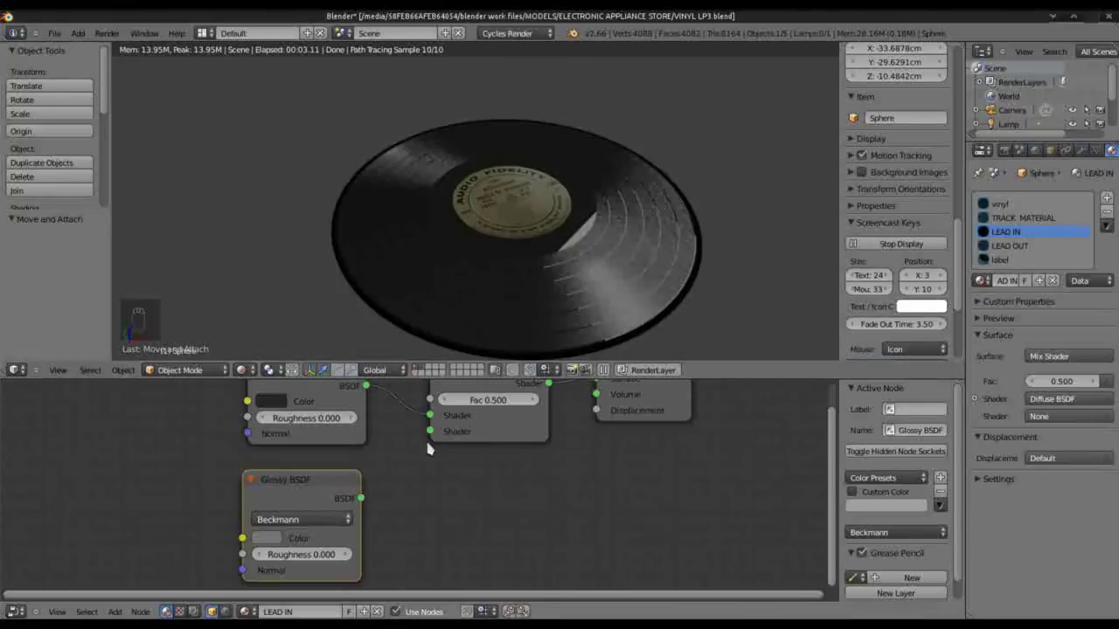
pyautogui.moveTo(360, 497); pyautogui.dragTo(429, 431)
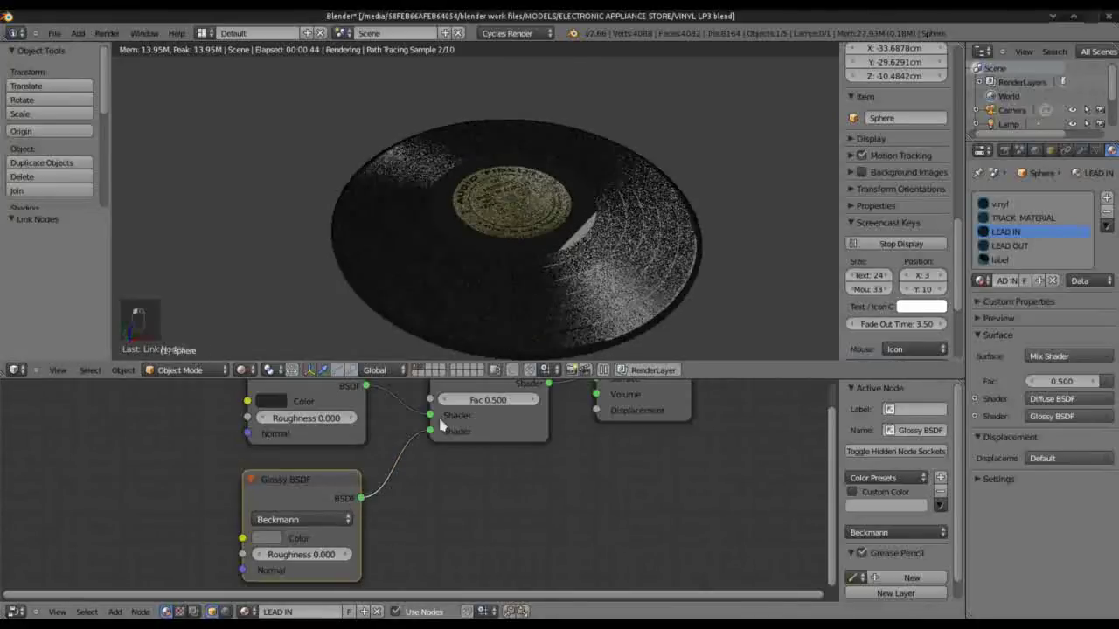
pyautogui.moveTo(662, 342); pyautogui.dragTo(606, 341, button='middle')
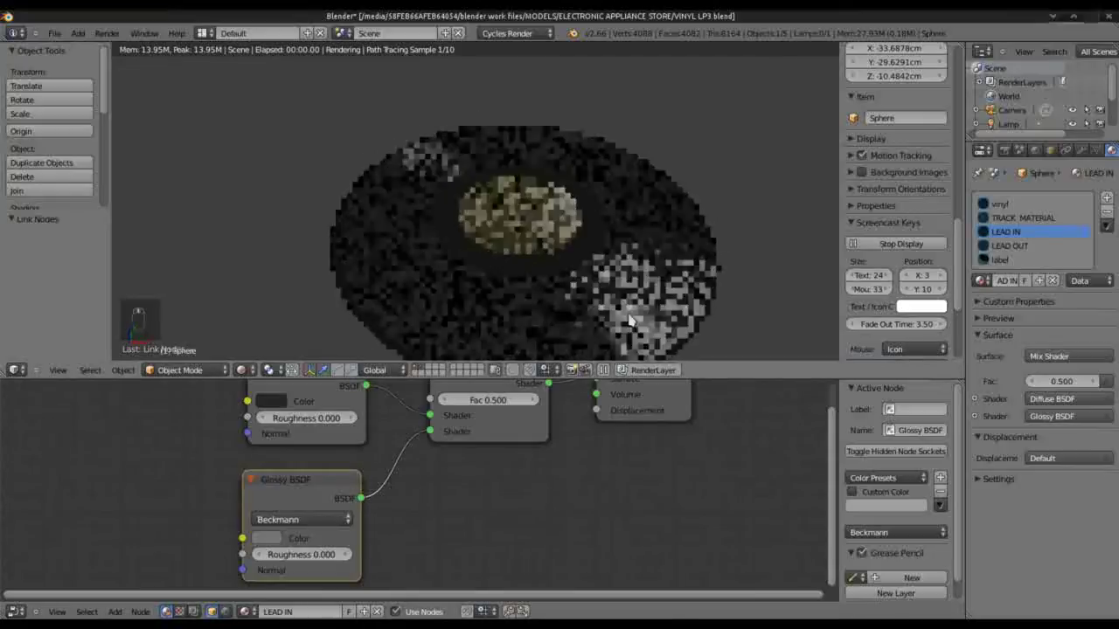
# Step: Unwrap the selected lead-out ring faces from the top view over LP bump.png and scale up their UVs
pyautogui.press('KP_7')
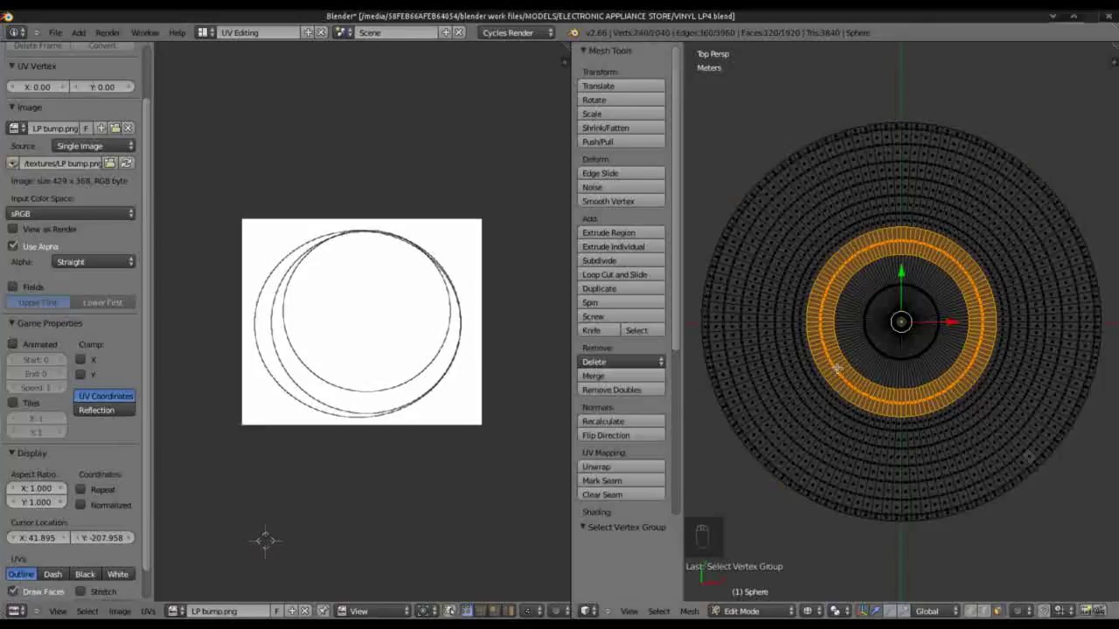
pyautogui.press('Tab')
pyautogui.press('Tab')
pyautogui.press('u')
pyautogui.press('s')
pyautogui.click(368, 332)
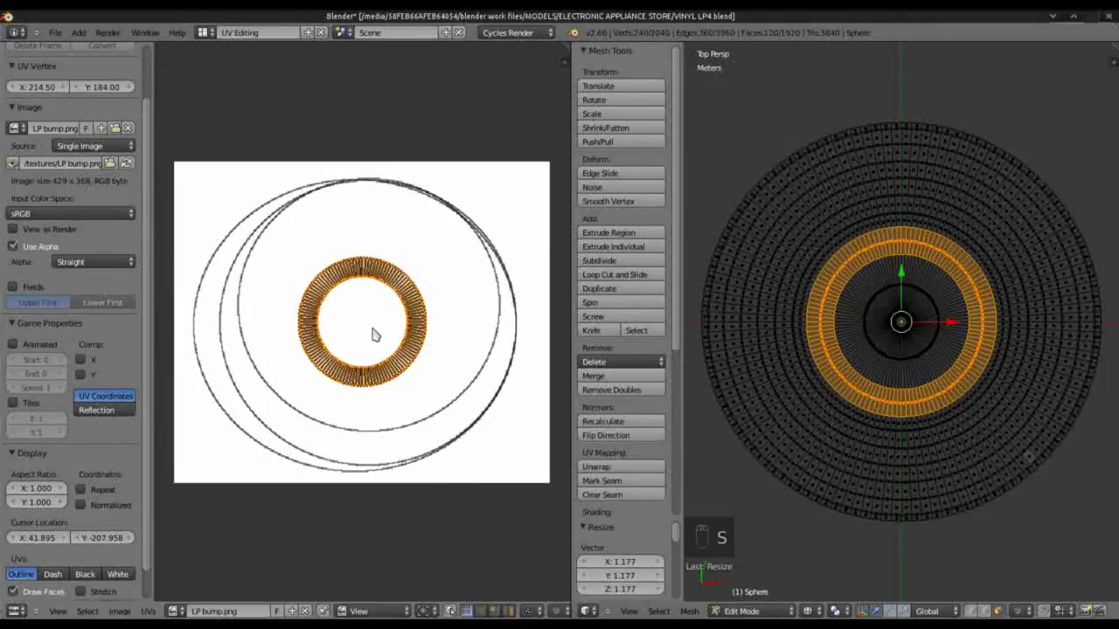
# Step: Enlarge and shift the ring's UVs to cover the groove circles in LP bump.png, including a scale along X
pyautogui.press('s')
pyautogui.click(382, 342)
pyautogui.press('s')
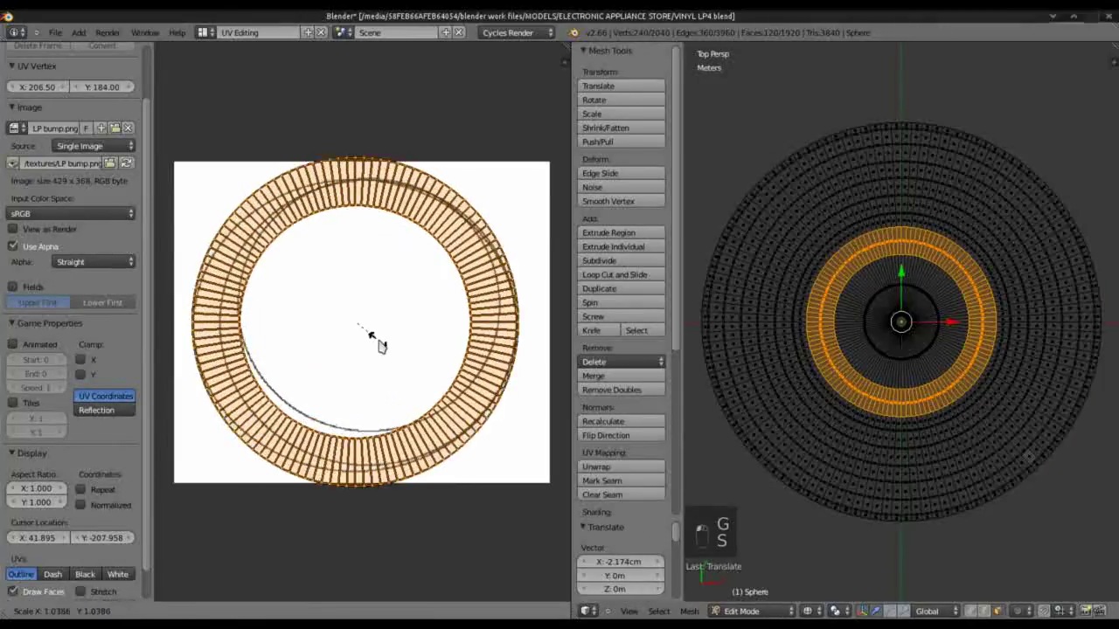
pyautogui.click(379, 342)
pyautogui.press('s')
pyautogui.press('x')
pyautogui.click(379, 342)
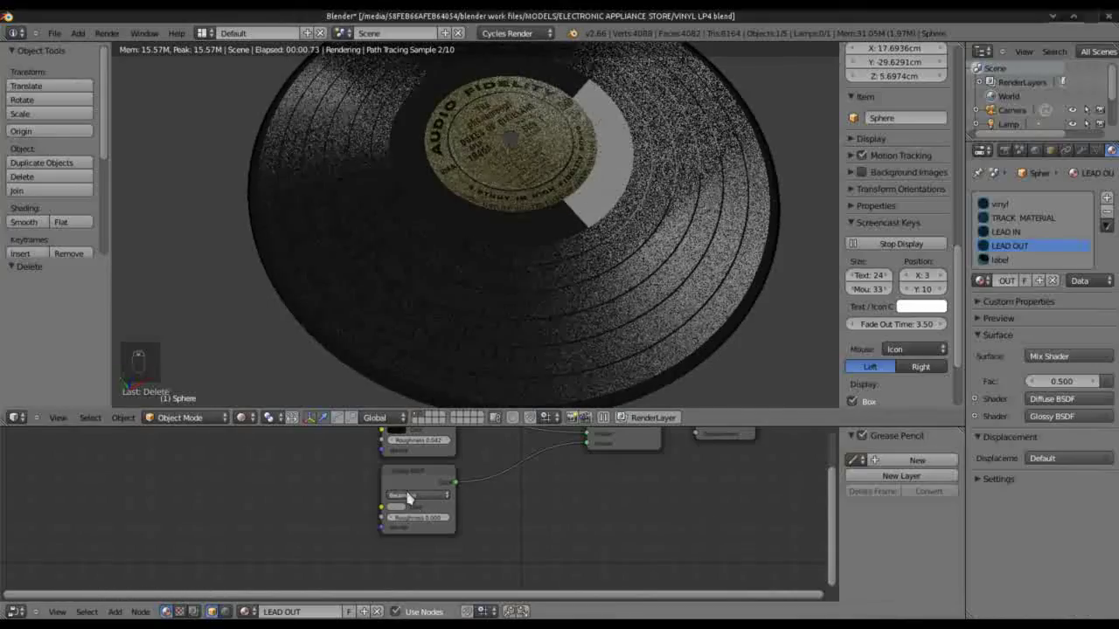
# Step: Add an Image Texture node to the LEAD OUT material and load LP bump.png into it
pyautogui.moveTo(522, 498); pyautogui.dragTo(555, 539, button='middle')
pyautogui.hotkey('shift', 'a')
pyautogui.moveTo(248, 492)
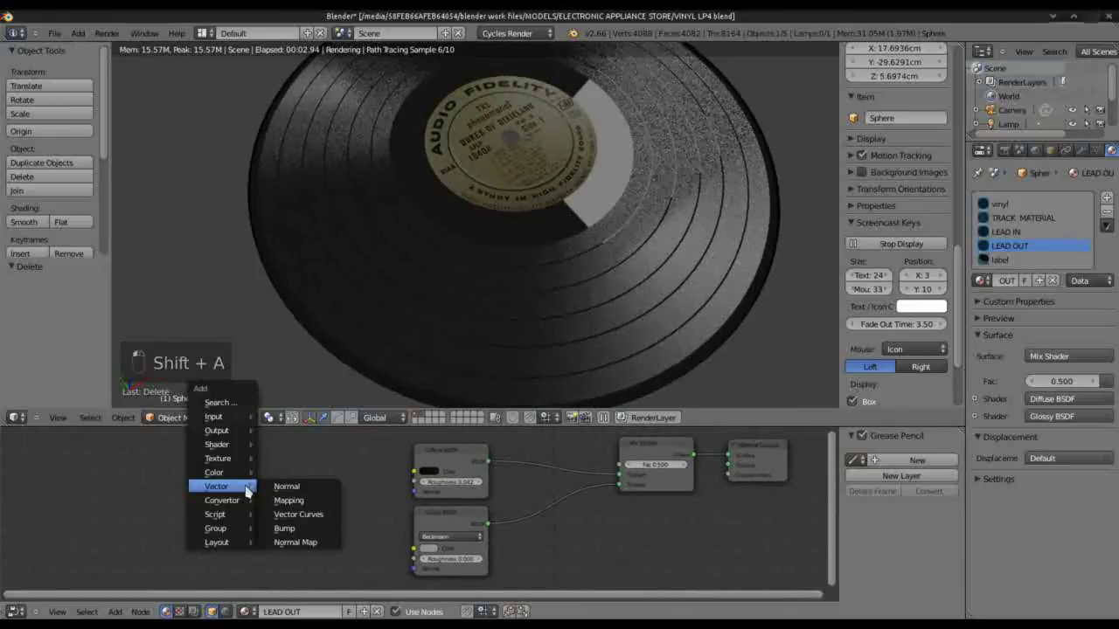
pyautogui.moveTo(236, 445)
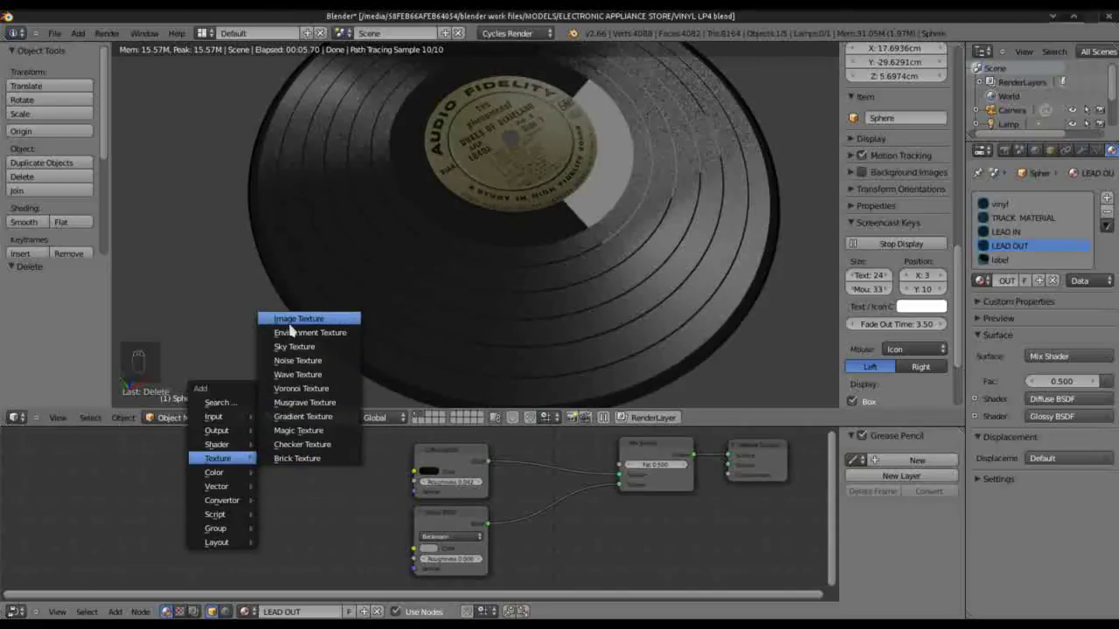
pyautogui.click(295, 319)
pyautogui.moveTo(831, 541); pyautogui.dragTo(845, 474)
pyautogui.click(265, 486)
pyautogui.moveTo(265, 486); pyautogui.dragTo(220, 539)
pyautogui.click(233, 522)
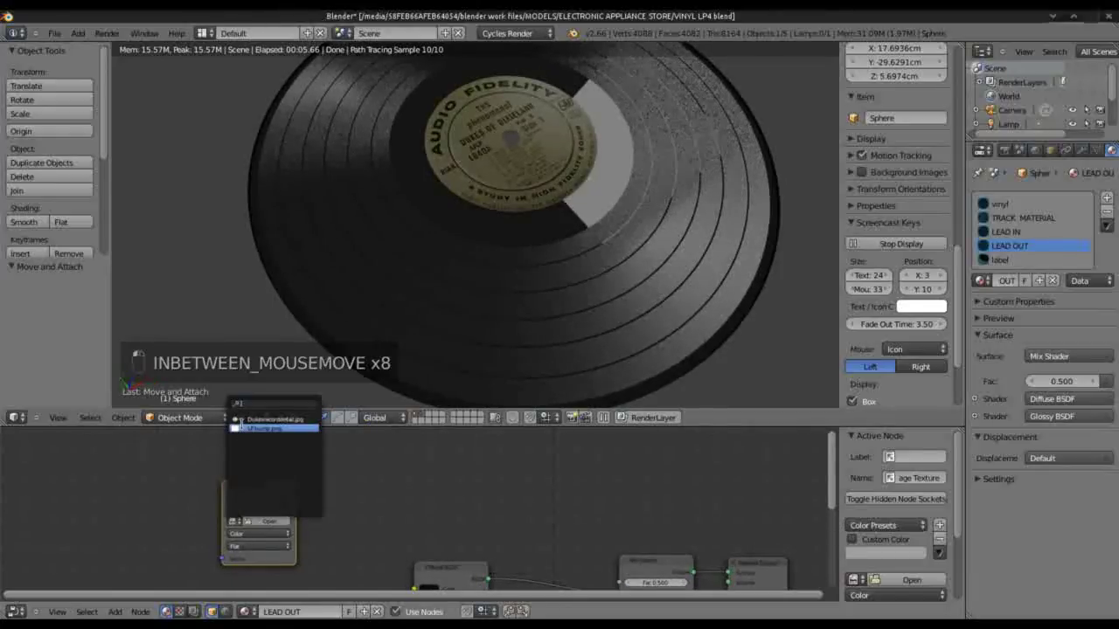
pyautogui.click(240, 430)
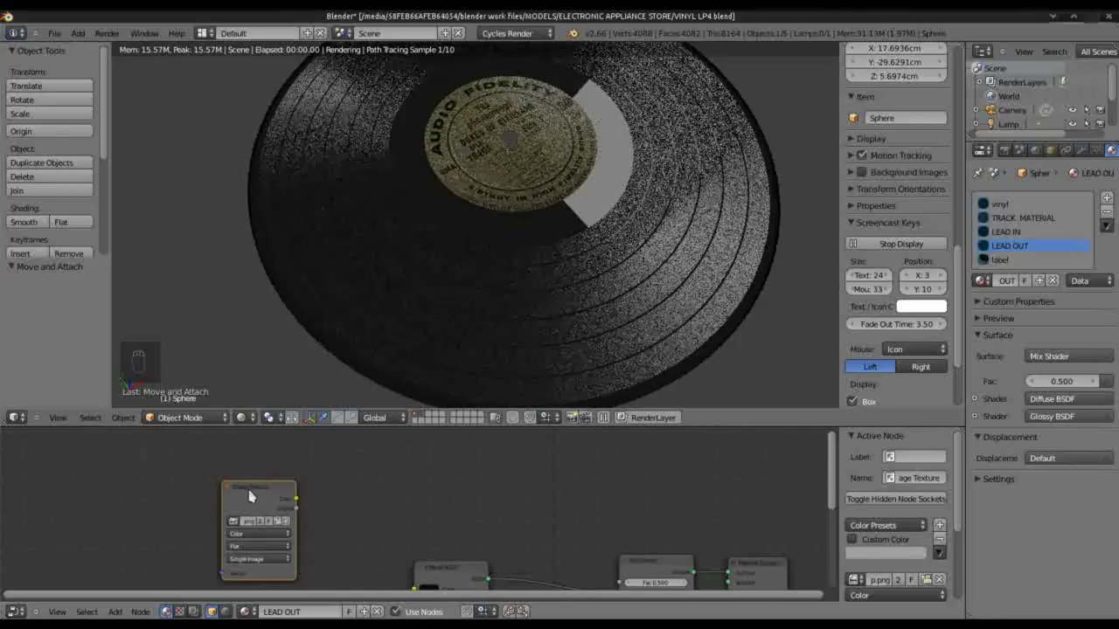
# Step: Position the Image Texture node beside the Diffuse and Glossy BSDF nodes and set its colour space to Non-Color Data
pyautogui.moveTo(239, 492); pyautogui.dragTo(201, 493)
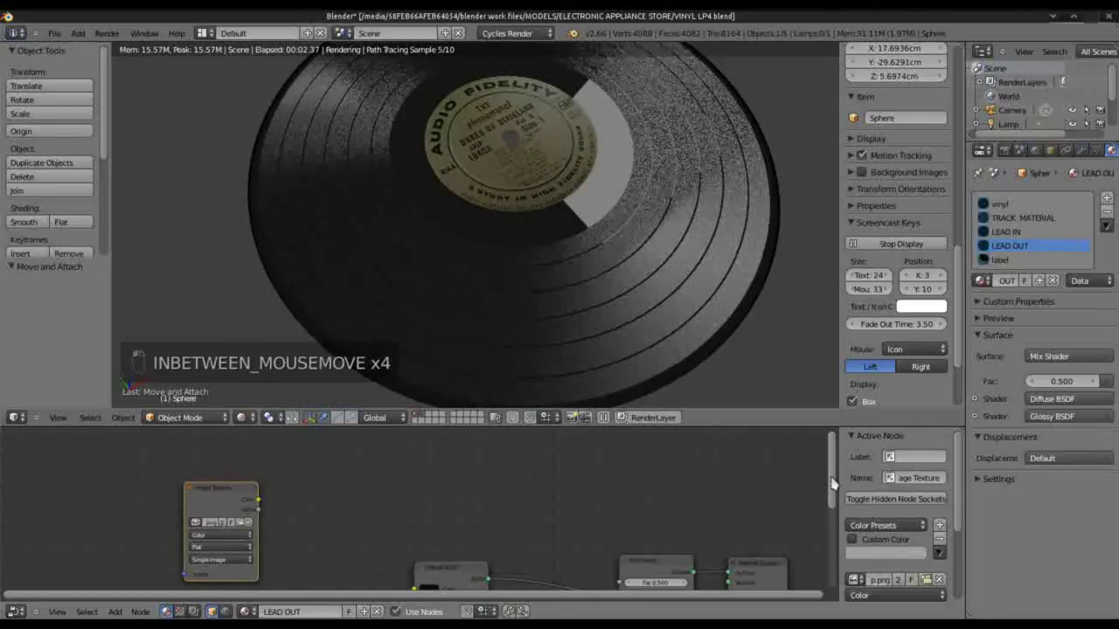
pyautogui.moveTo(832, 481); pyautogui.dragTo(842, 518)
pyautogui.moveTo(201, 449); pyautogui.dragTo(369, 489)
pyautogui.moveTo(824, 499); pyautogui.dragTo(832, 542)
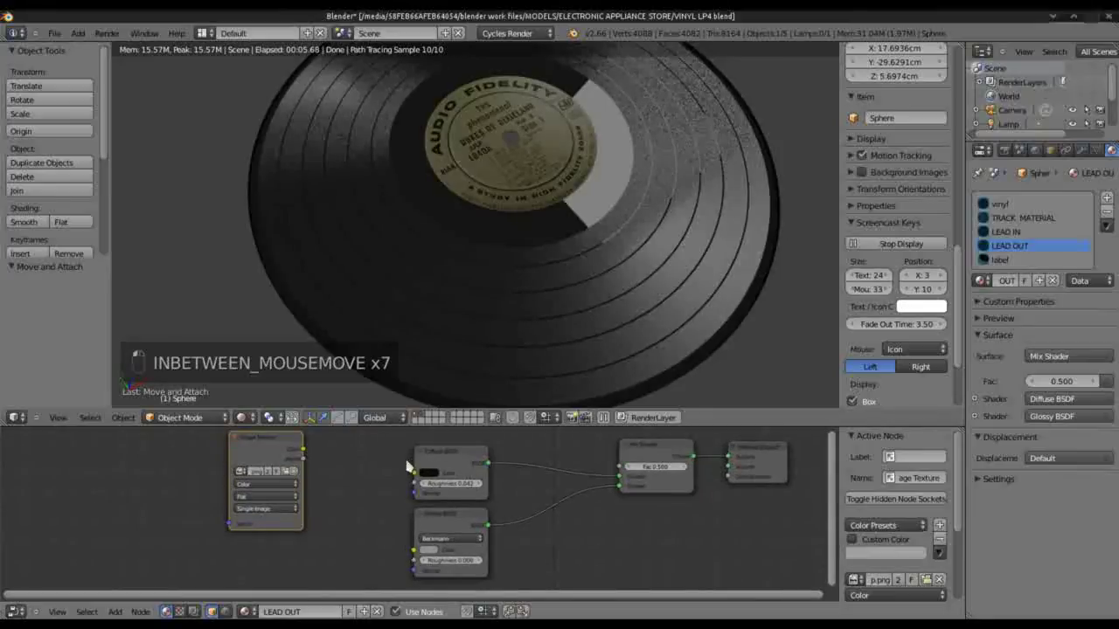
pyautogui.moveTo(275, 445); pyautogui.dragTo(295, 486)
pyautogui.click(218, 515)
pyautogui.click(208, 498)
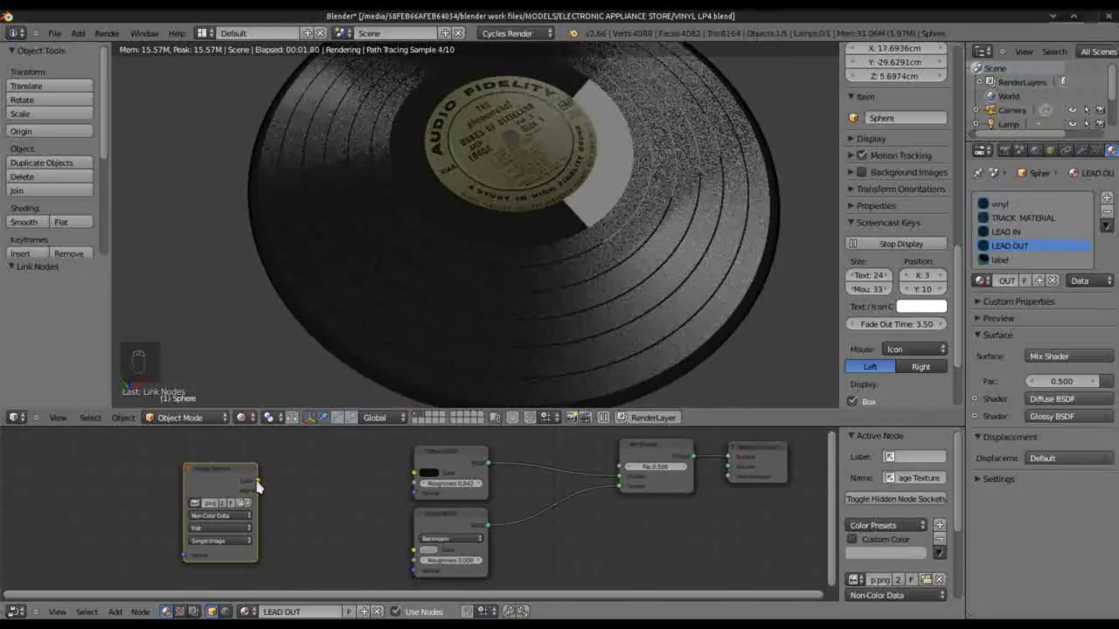
# Step: Try to draw a link from the Image Texture's Color output towards the Glossy BSDF
pyautogui.moveTo(257, 481); pyautogui.dragTo(398, 555)
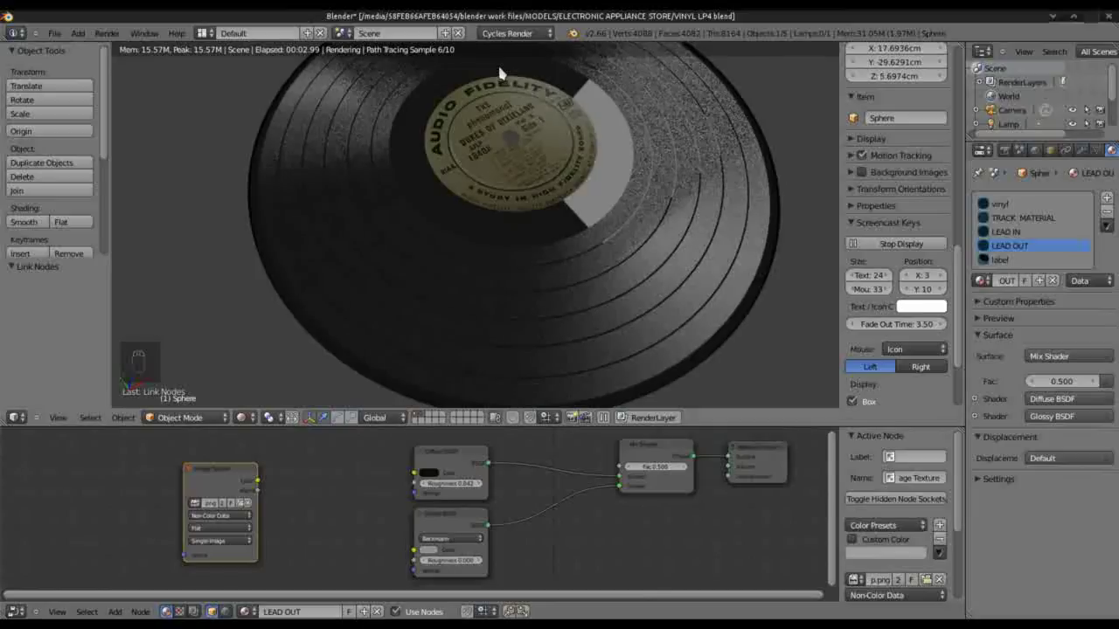
pyautogui.keyDown('shift'); pyautogui.moveTo(299, 599); pyautogui.dragTo(311, 562, button='middle'); pyautogui.keyUp('shift')
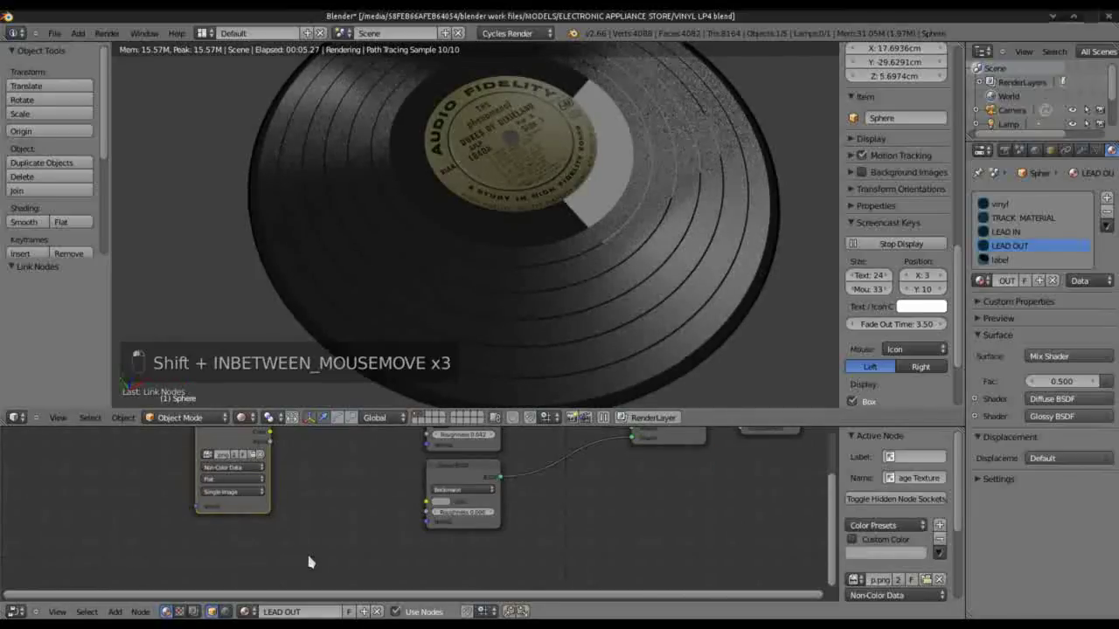
# Step: Add a Normal Map node to the LEAD OUT material, place it below the Glossy BSDF, and maximize the node editor
pyautogui.hotkey('shift', 'a')
pyautogui.moveTo(306, 559)
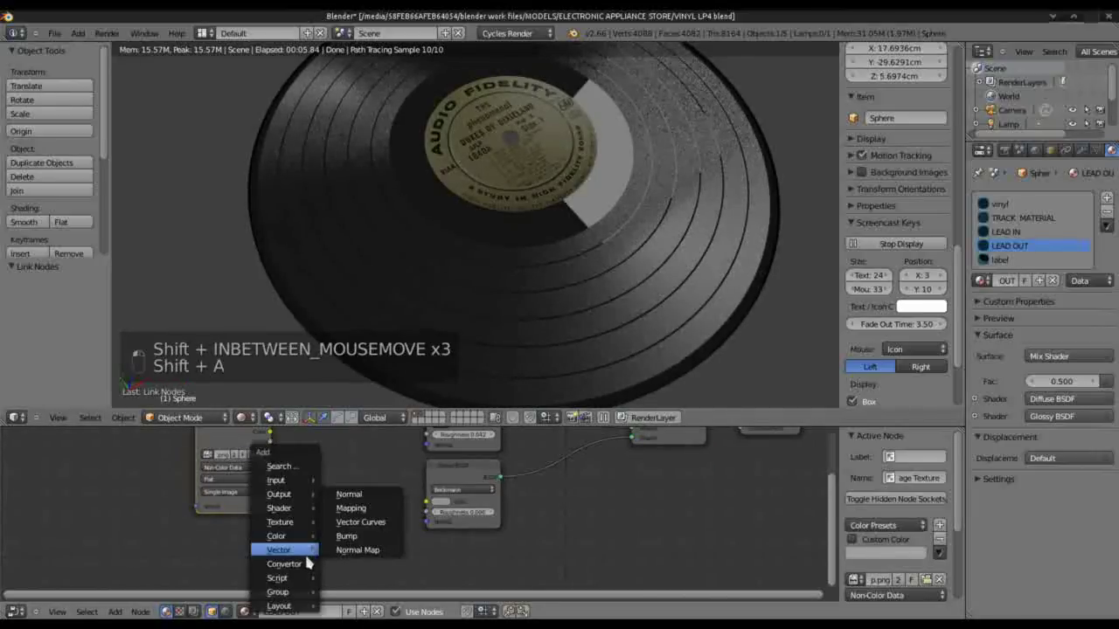
pyautogui.click(358, 551)
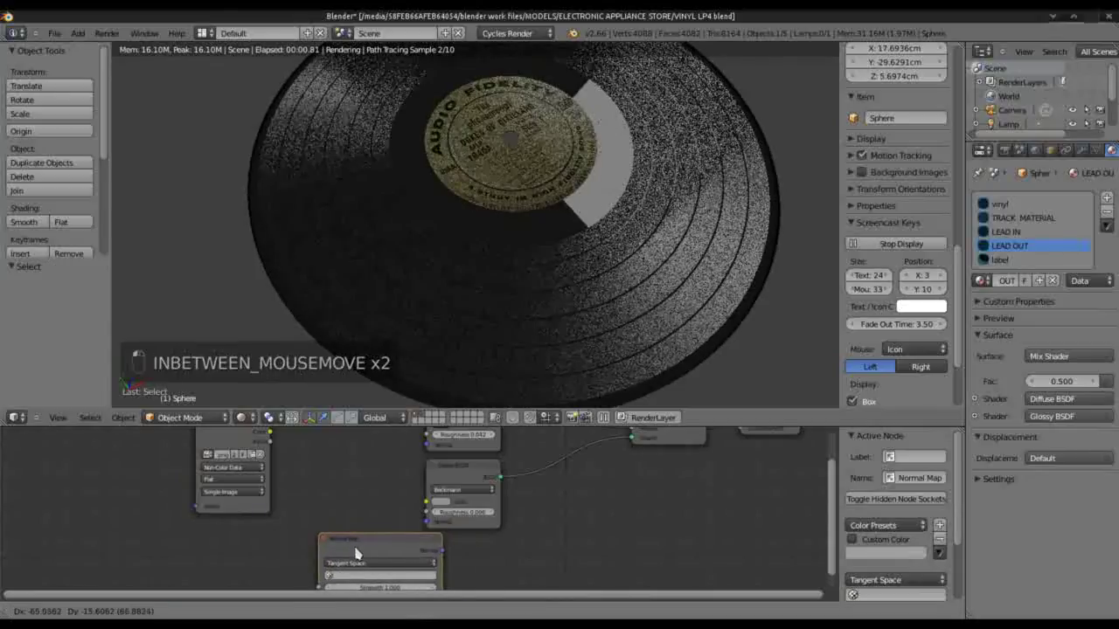
pyautogui.click(444, 494)
pyautogui.hotkey('ctrl', 'Up')
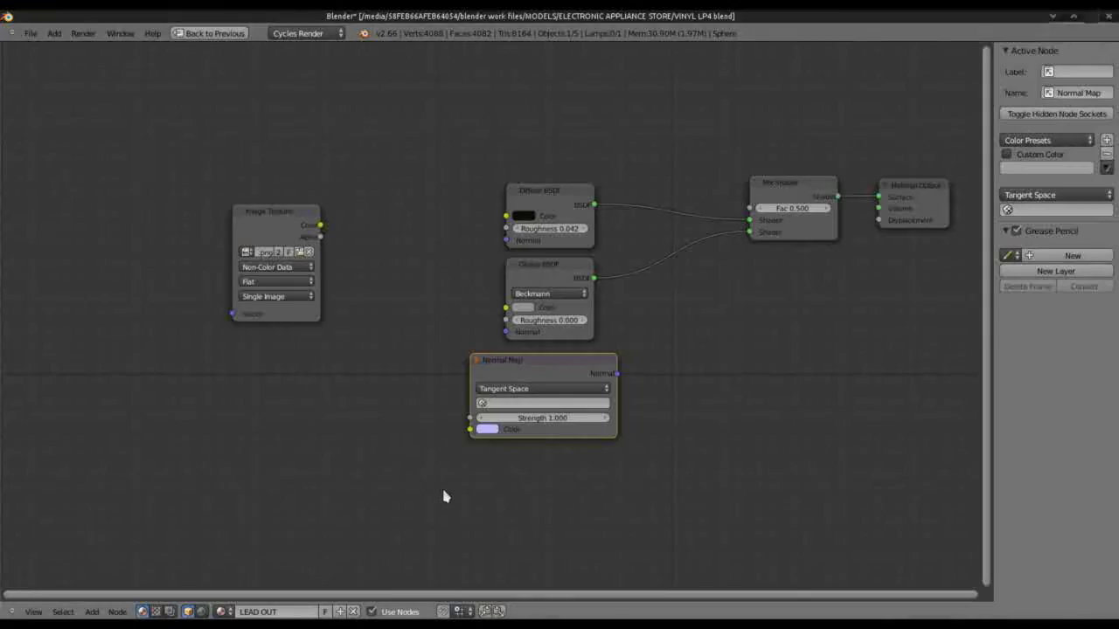
# Step: Link the Image Texture's Color through the Normal Map to the Material Output's Displacement, and nudge the Mix Shader and Diffuse BSDF upward
pyautogui.moveTo(325, 227); pyautogui.dragTo(470, 432)
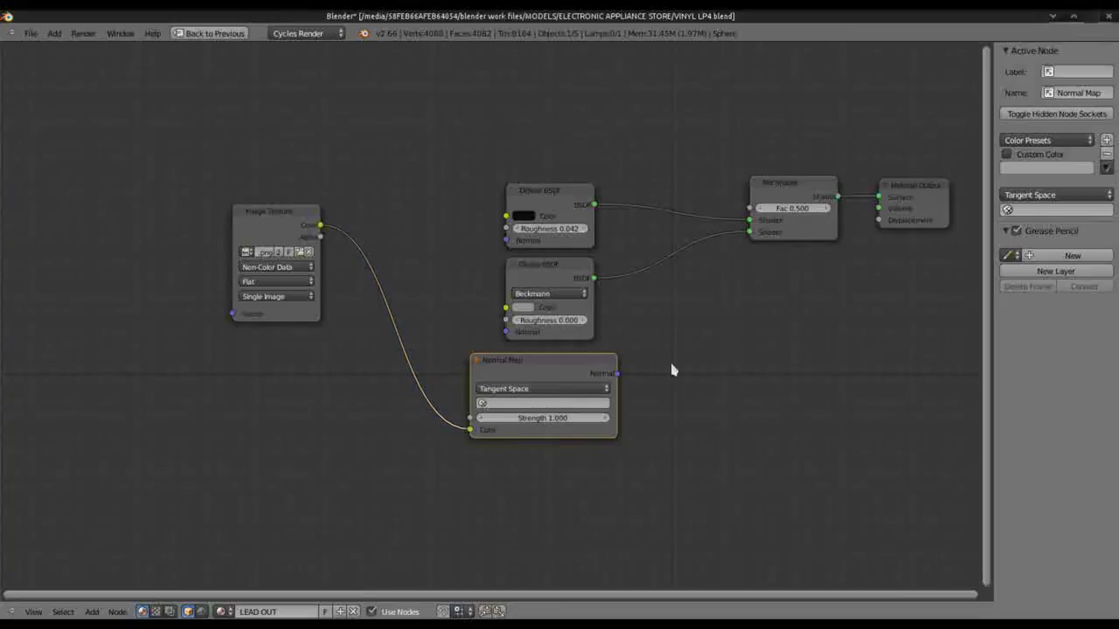
pyautogui.moveTo(663, 365); pyautogui.dragTo(875, 223)
pyautogui.moveTo(782, 182); pyautogui.dragTo(780, 175)
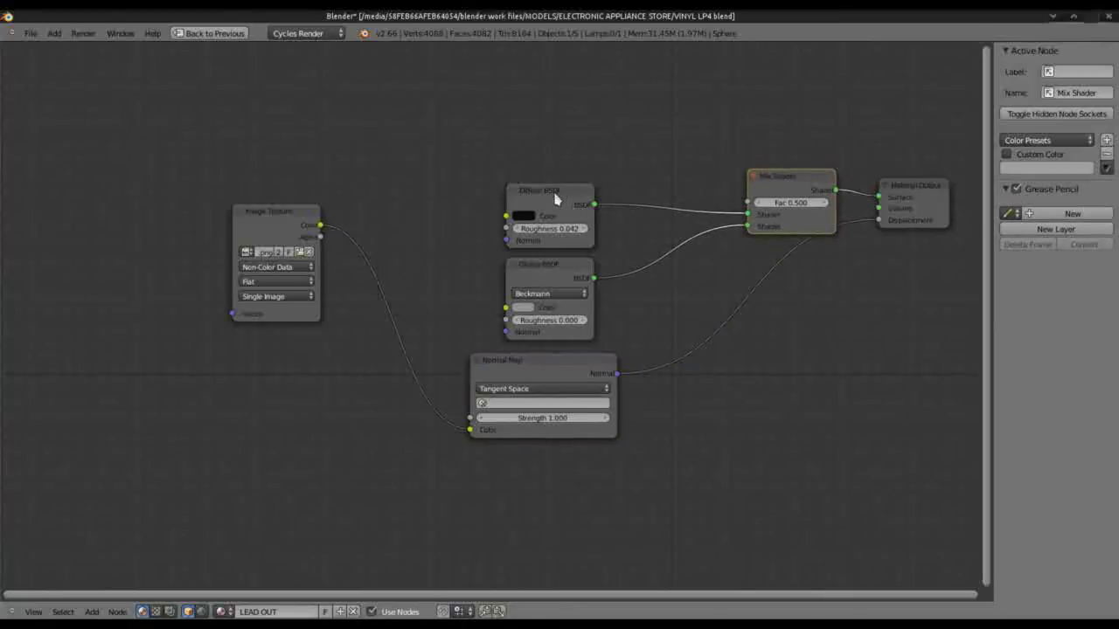
pyautogui.moveTo(554, 199); pyautogui.dragTo(556, 184)
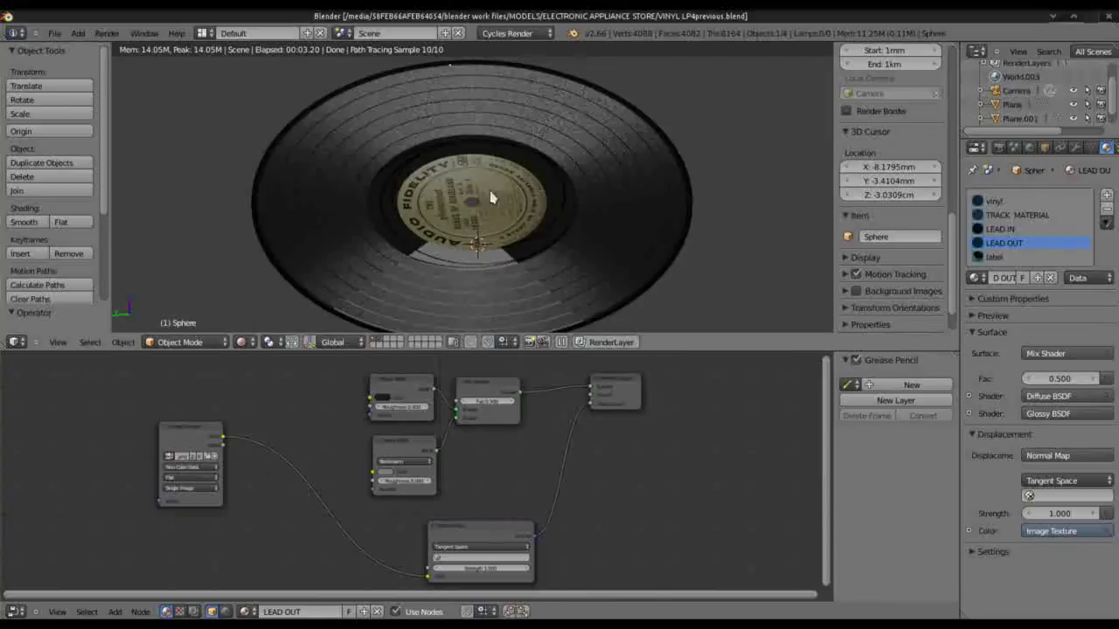
# Step: Leave mesh editing and delete the small emission Plane object near the record's outer edge
pyautogui.scroll(1, 504, 291)
pyautogui.scroll(-1, 507, 300)
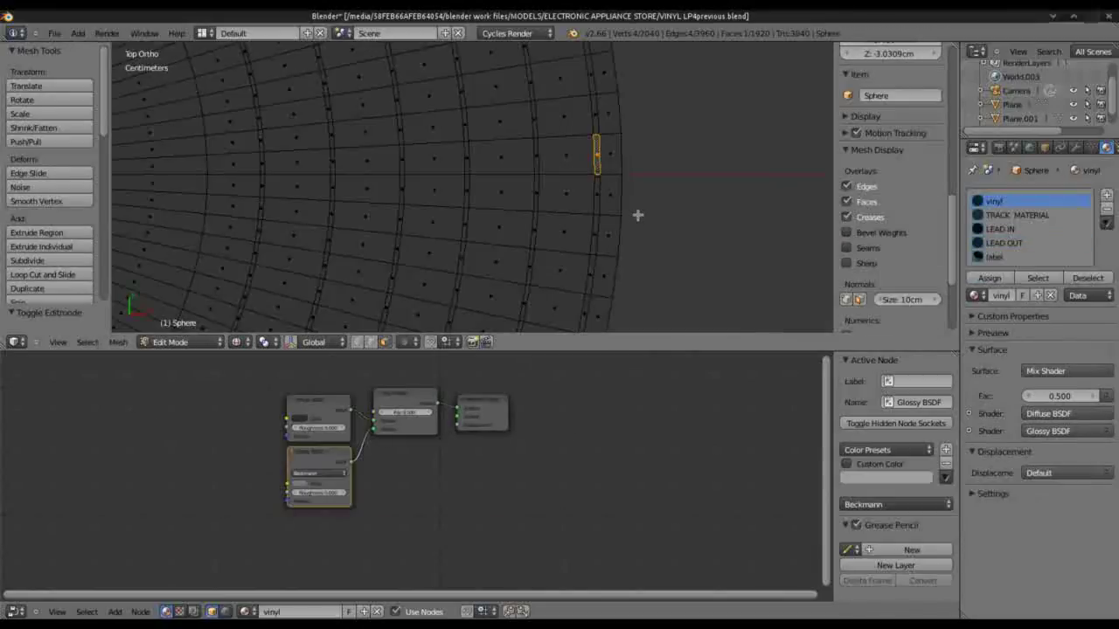
pyautogui.press('Tab')
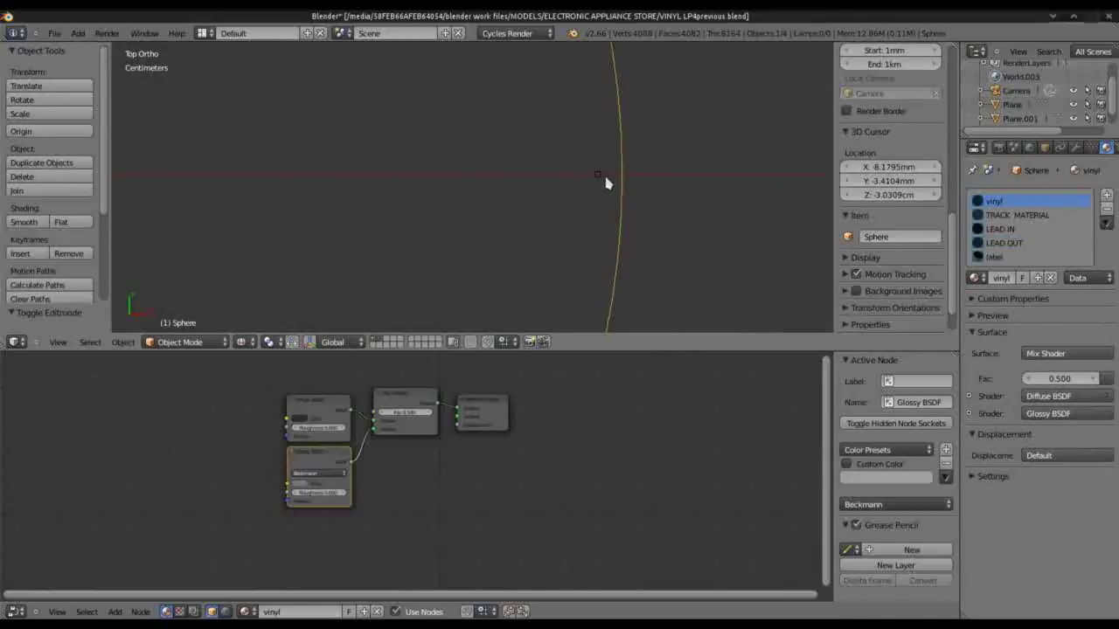
pyautogui.rightClick(605, 181)
pyautogui.press('x')
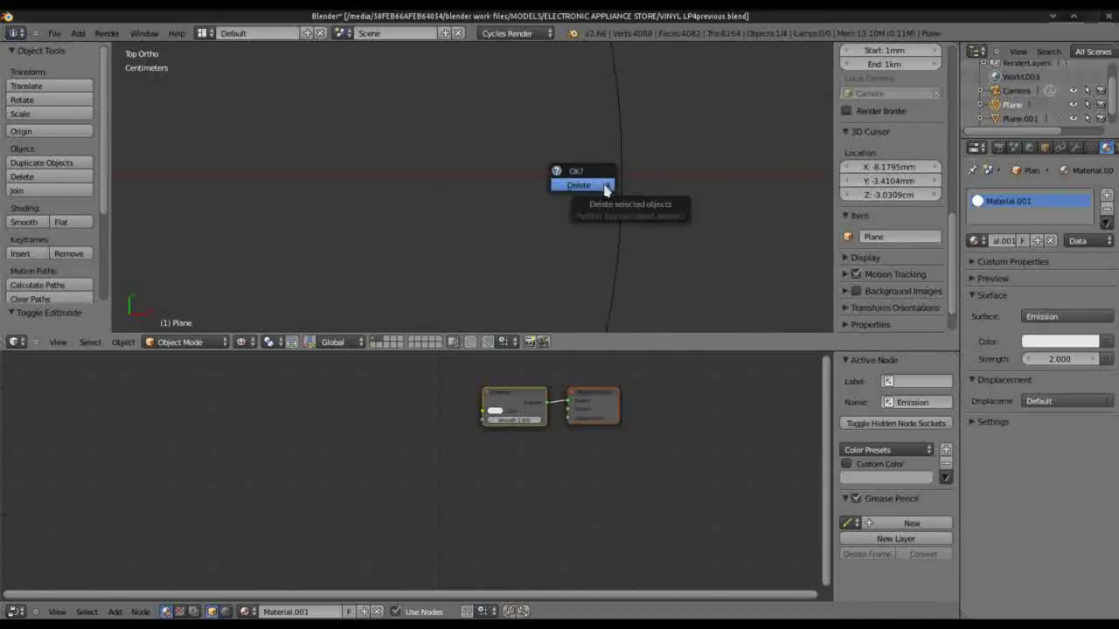
pyautogui.click(603, 184)
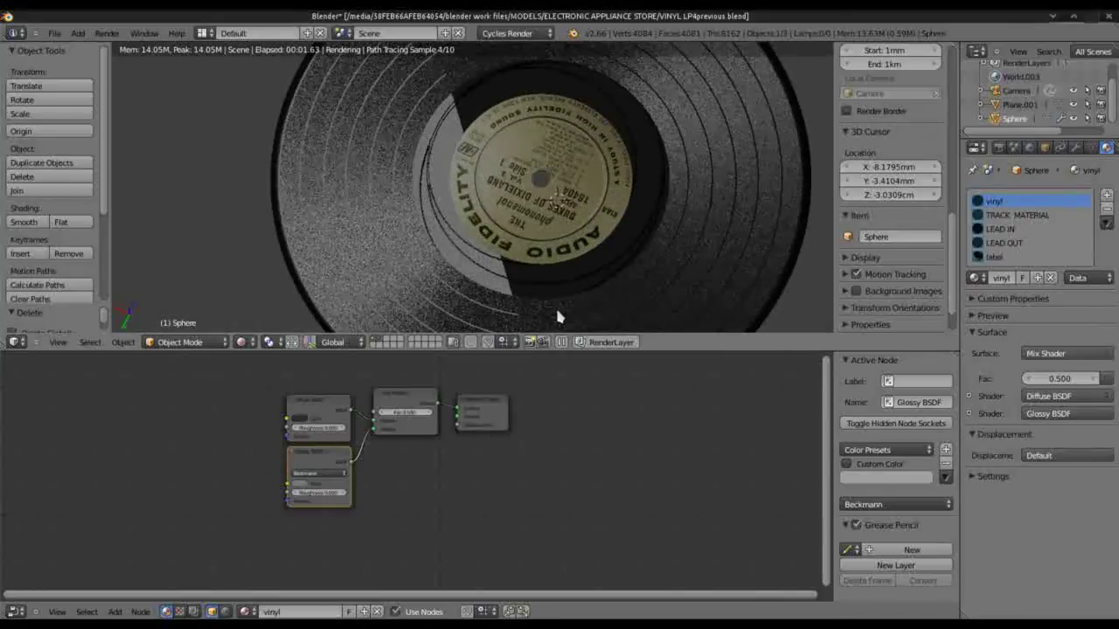
# Step: Show the record's LEAD OUT material nodes and move the Normal Map node directly beneath the Glossy BSDF
pyautogui.moveTo(555, 305); pyautogui.dragTo(553, 297, button='middle')
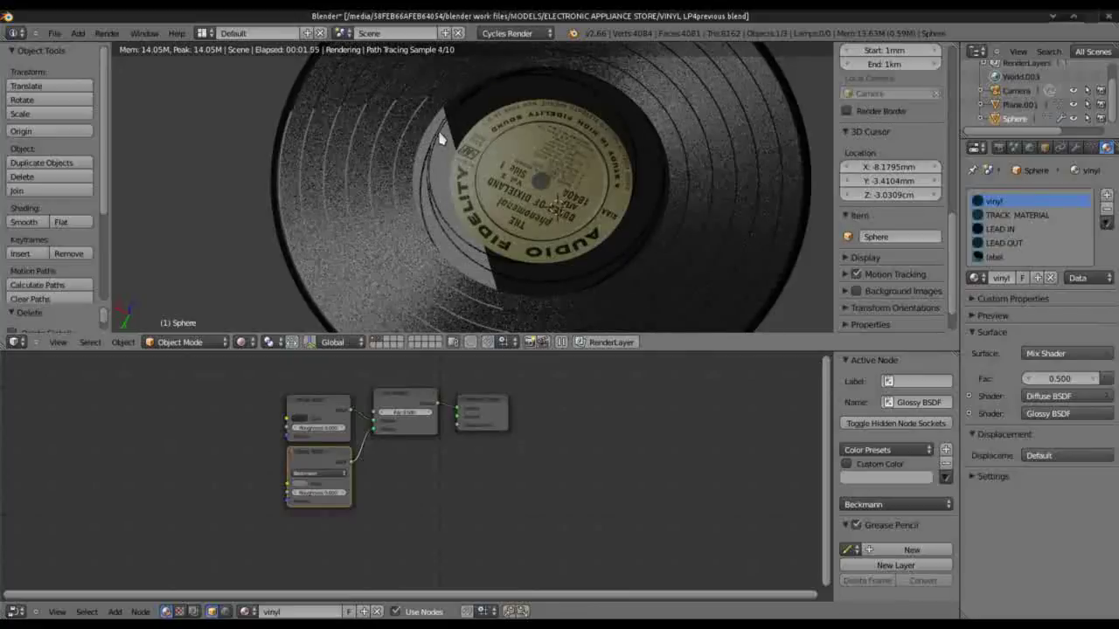
pyautogui.moveTo(530, 282); pyautogui.dragTo(521, 268, button='middle')
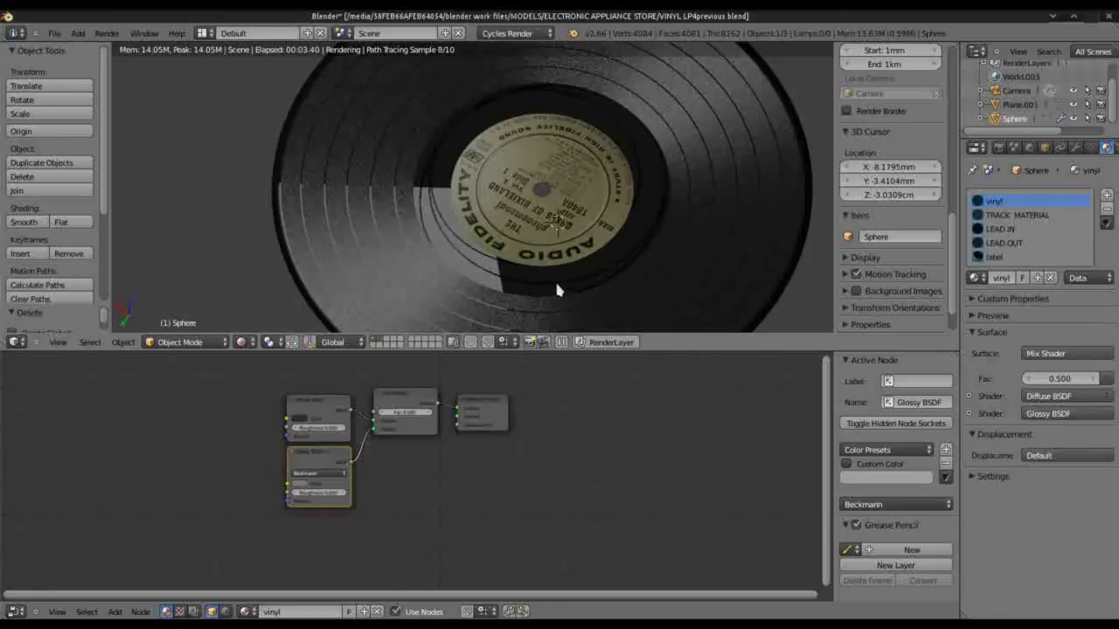
pyautogui.moveTo(549, 287)
pyautogui.mouseDown(button='middle')
pyautogui.moveTo(515, 267)
pyautogui.moveTo(538, 289)
pyautogui.mouseUp(button='middle')
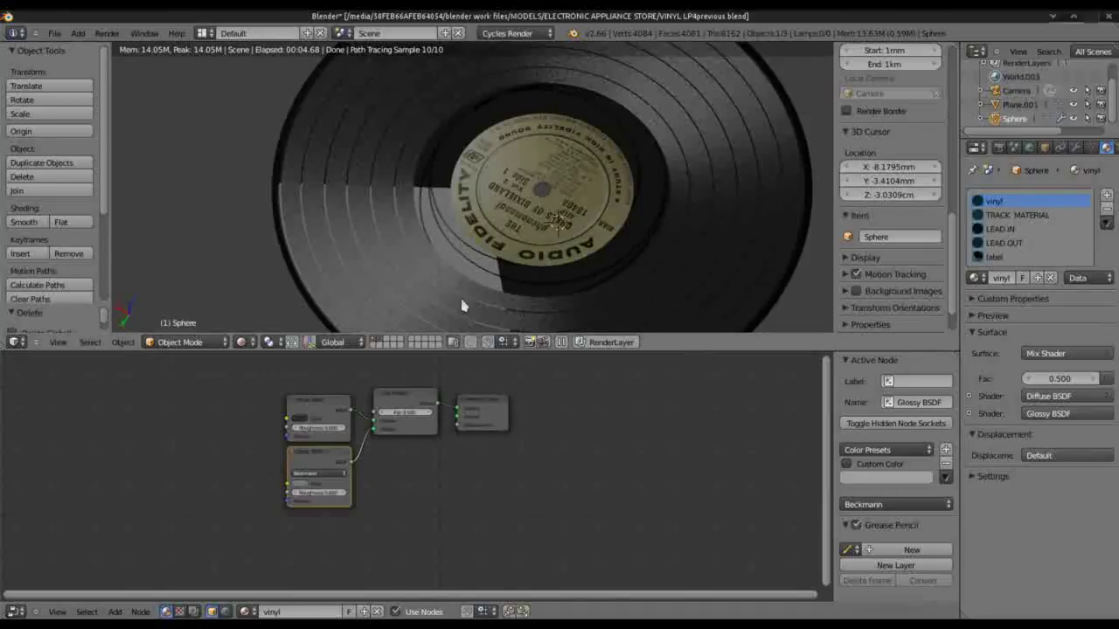
pyautogui.click(1003, 243)
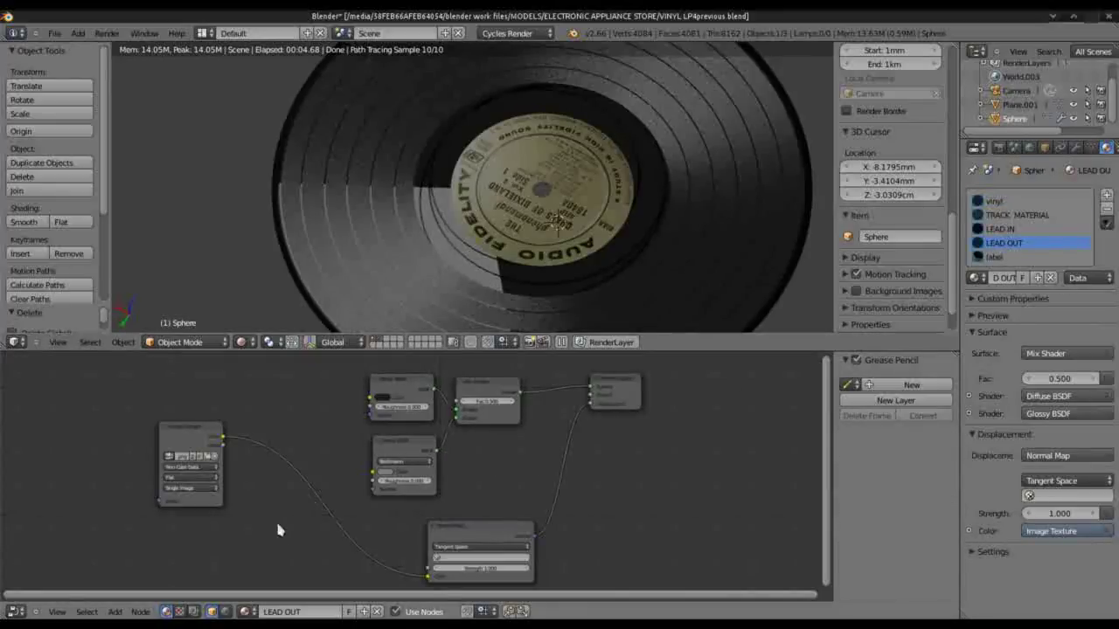
pyautogui.moveTo(464, 500)
pyautogui.mouseDown(button='middle')
pyautogui.moveTo(437, 445)
pyautogui.moveTo(467, 464)
pyautogui.moveTo(464, 479)
pyautogui.mouseUp(button='middle')
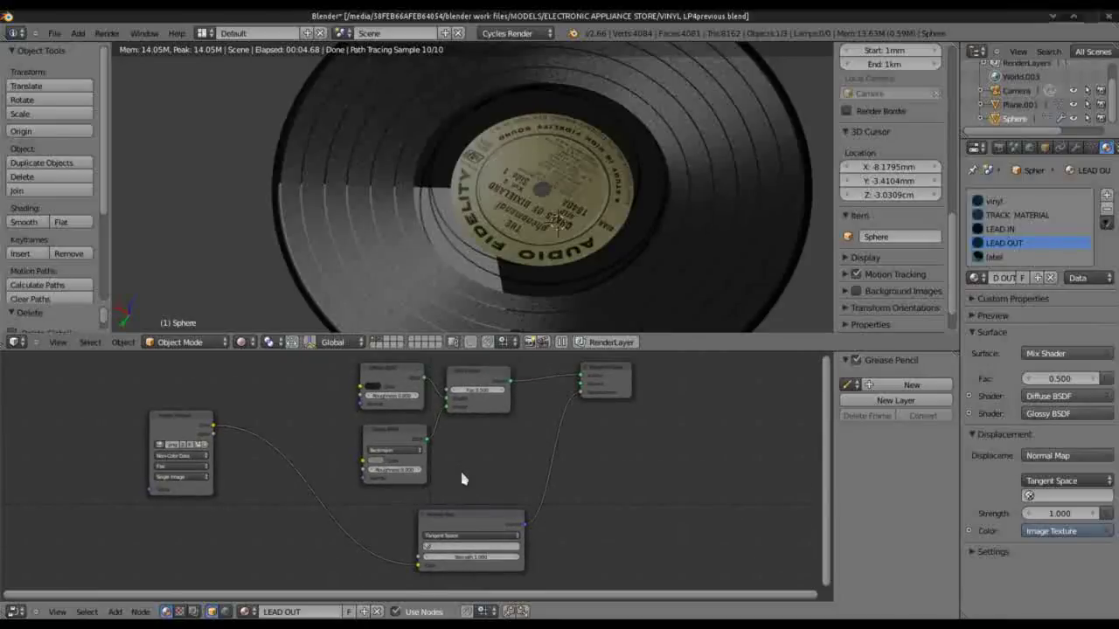
pyautogui.click(456, 520)
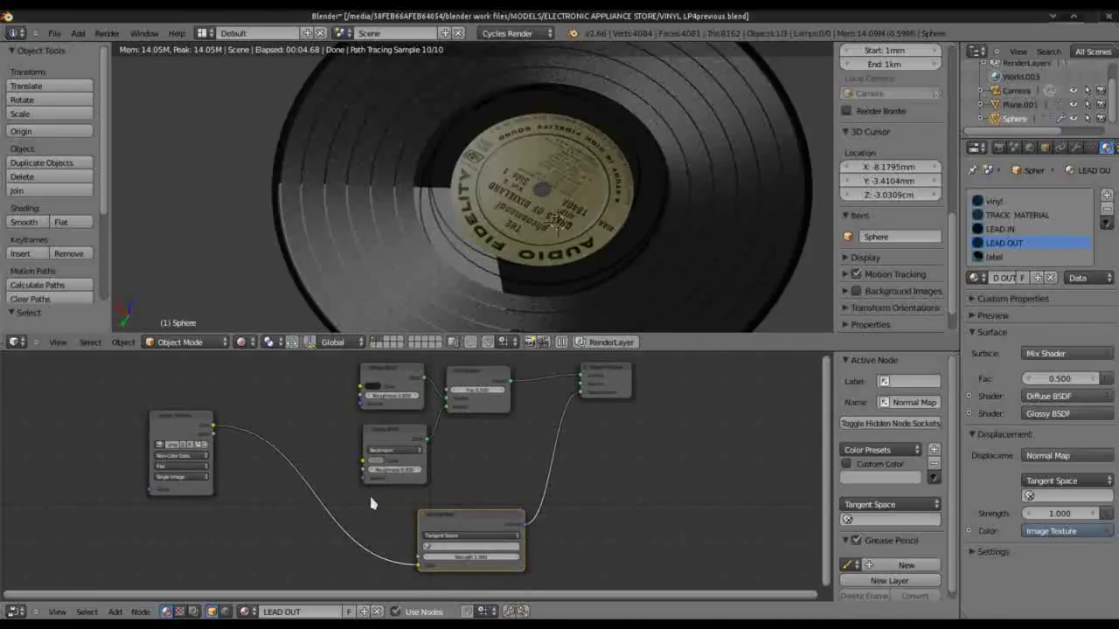
pyautogui.moveTo(452, 520); pyautogui.dragTo(385, 507)
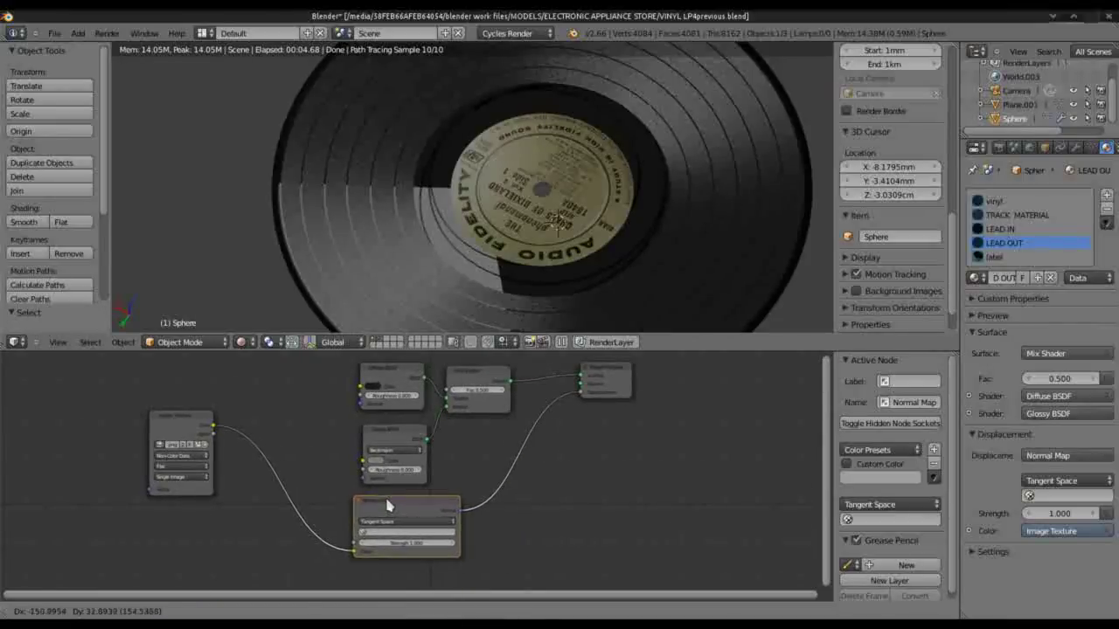
# Step: Set the LEAD OUT Normal Map's strength to 0.08 and inspect the rendered grooves
pyautogui.click(410, 543)
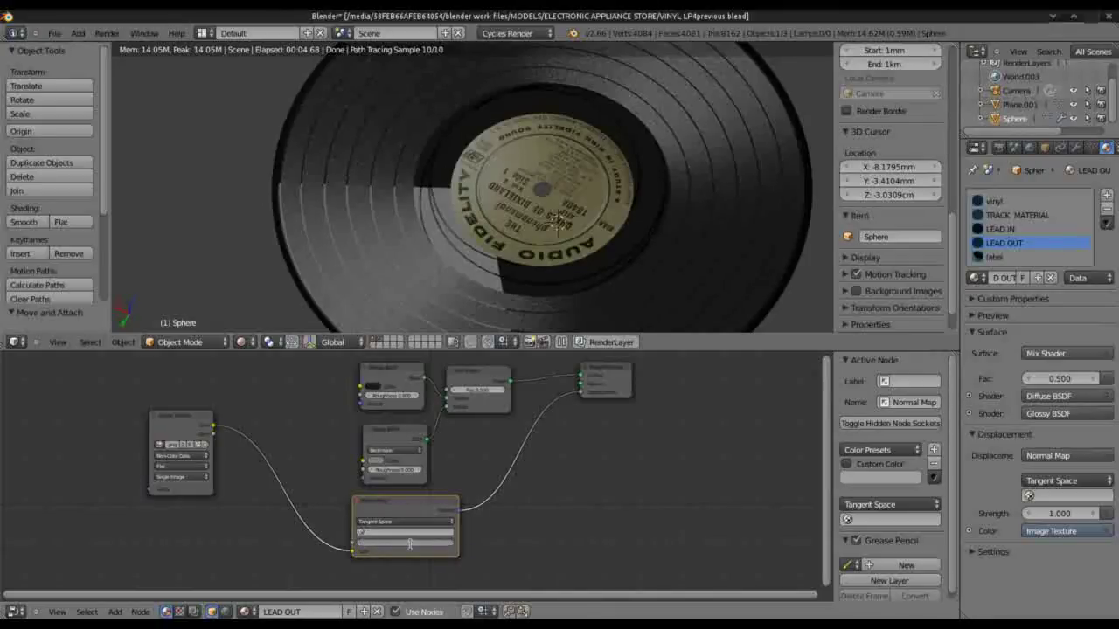
pyautogui.write('0.08')
pyautogui.press('Return')
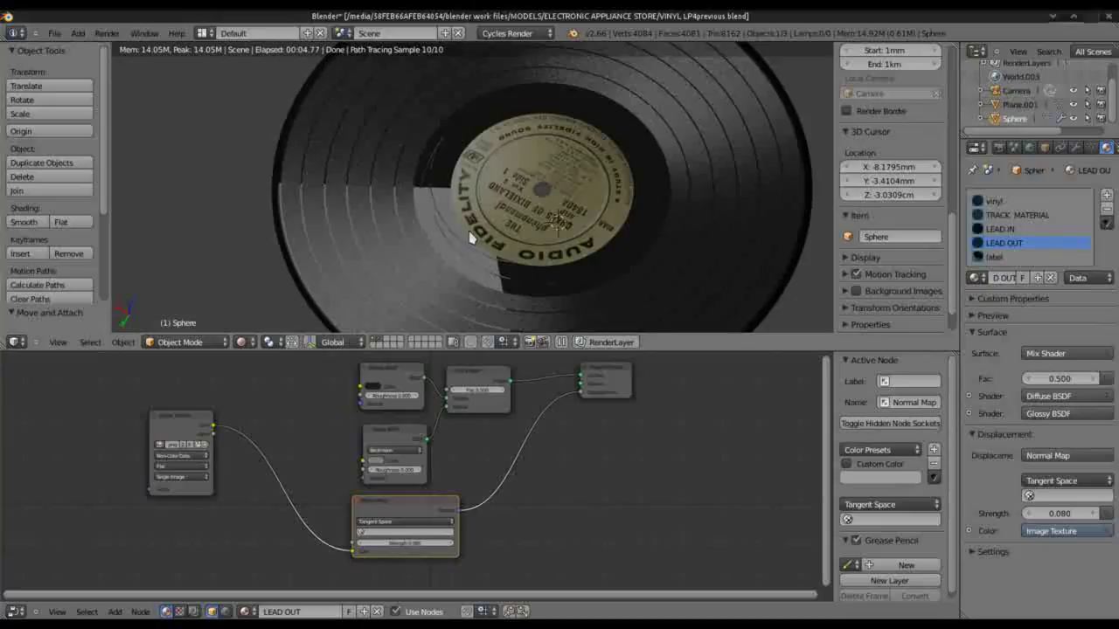
pyautogui.moveTo(509, 288)
pyautogui.mouseDown(button='middle')
pyautogui.moveTo(519, 255)
pyautogui.moveTo(515, 292)
pyautogui.mouseUp(button='middle')
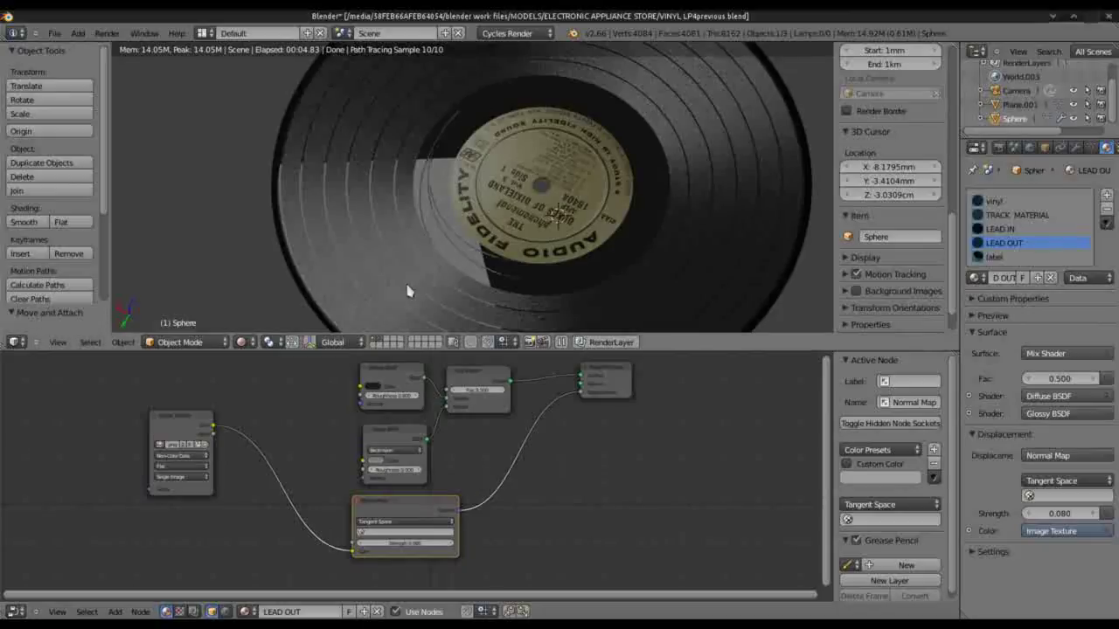
# Step: Try a higher roughness on the lead out's Glossy BSDF, and restore the original value
pyautogui.click(391, 469)
pyautogui.press('Return')
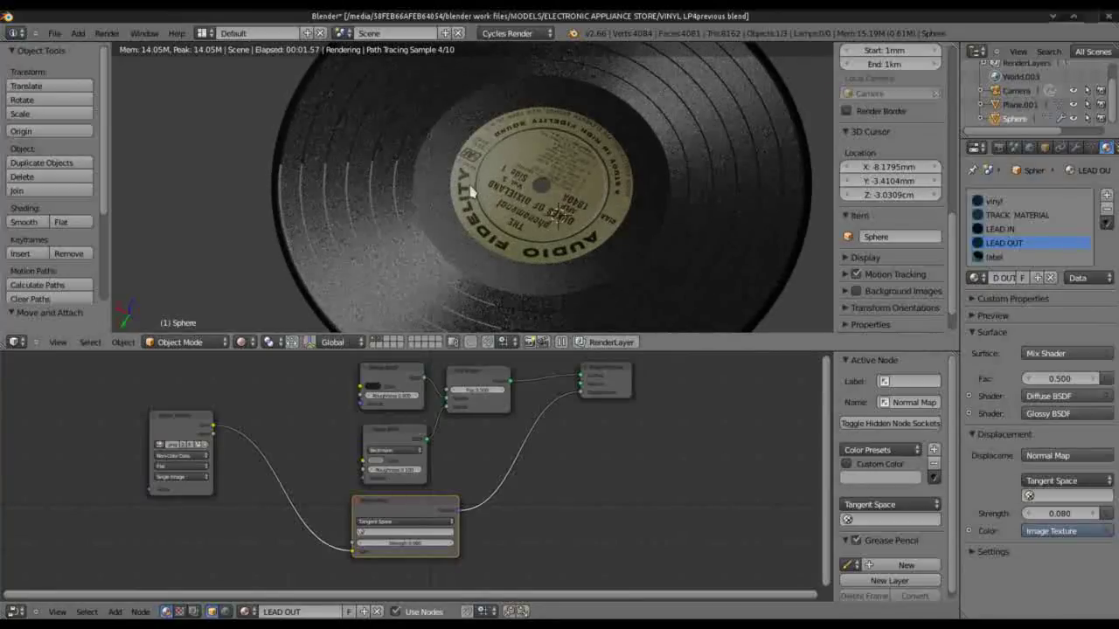
pyautogui.click(383, 469)
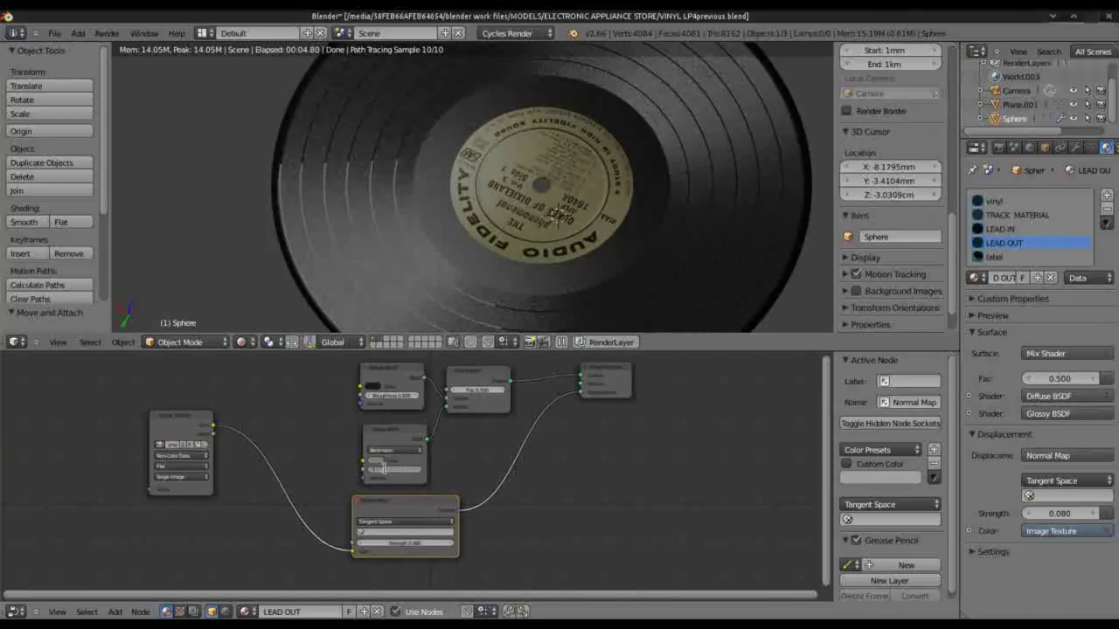
pyautogui.press('Return')
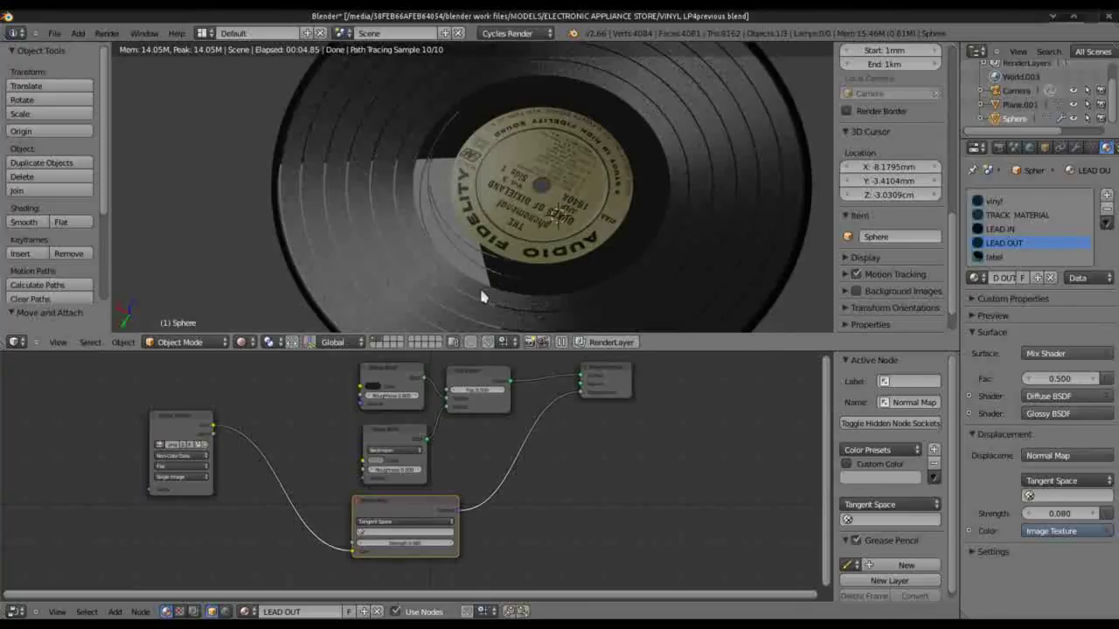
# Step: Lower the LEAD OUT Mix Shader's factor to 0.2 and further to 0.1, checking the reflection in the rendered view
pyautogui.click(476, 393)
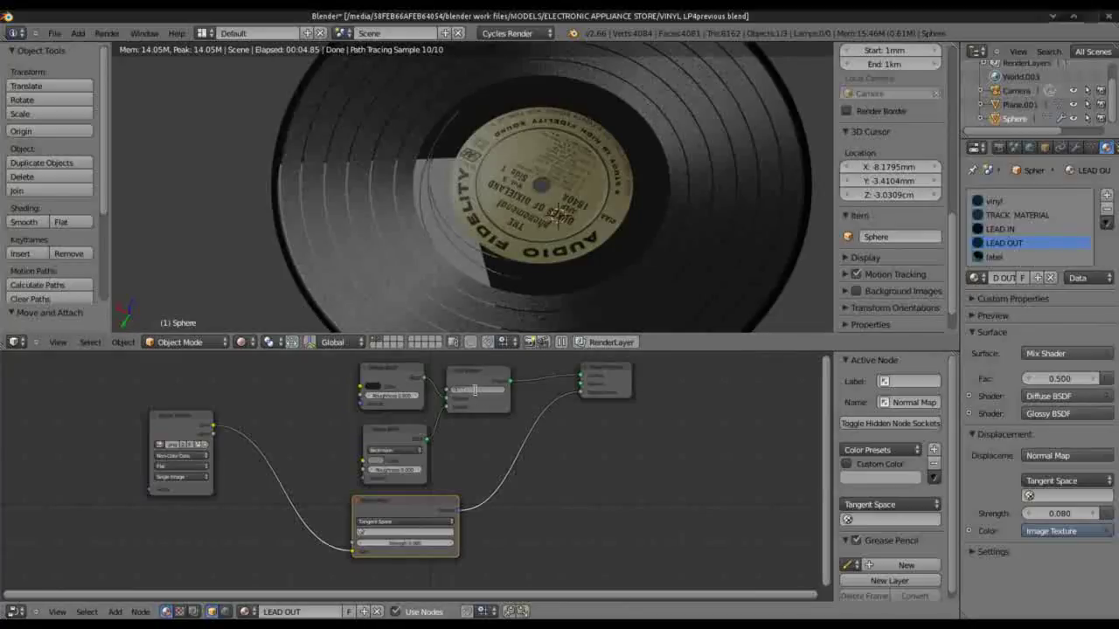
pyautogui.write('0.2')
pyautogui.press('Return')
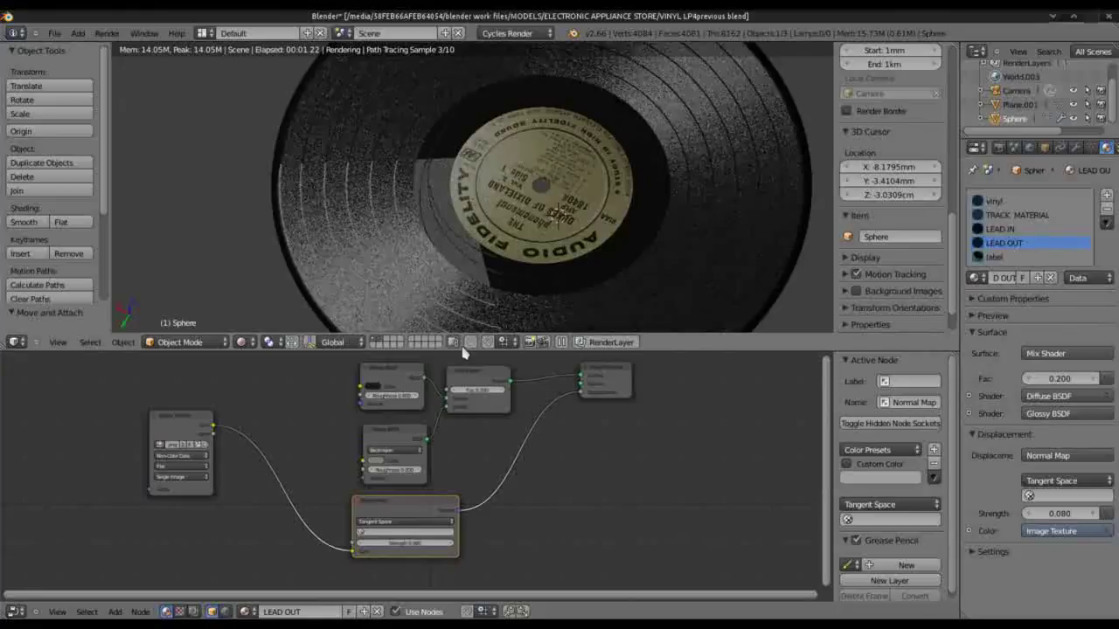
pyautogui.moveTo(462, 398); pyautogui.dragTo(456, 397)
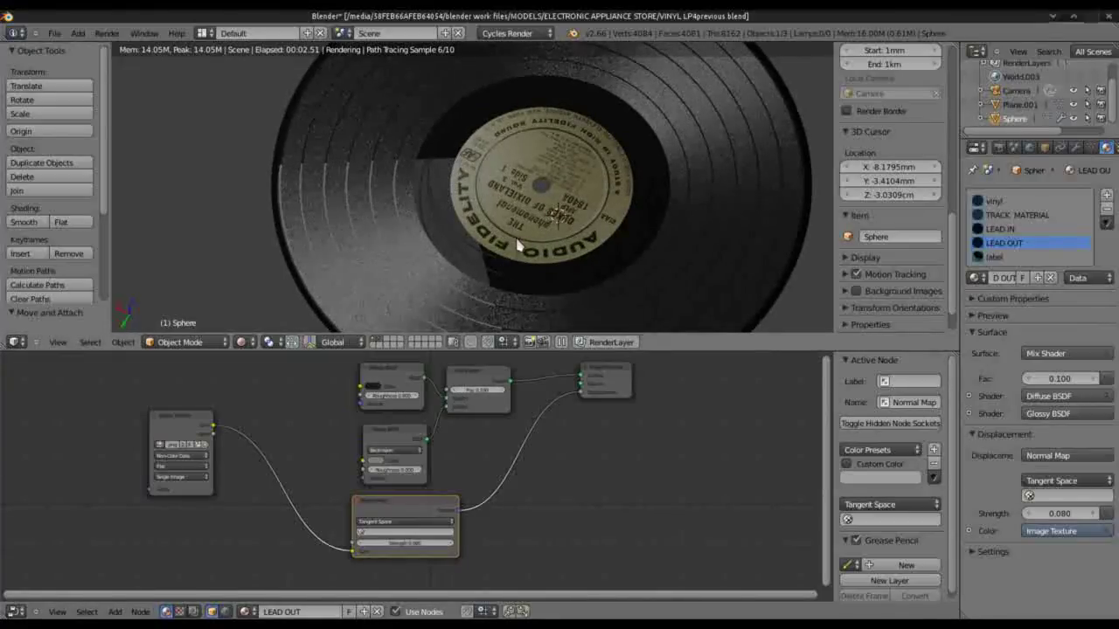
pyautogui.moveTo(519, 275); pyautogui.dragTo(514, 310, button='middle')
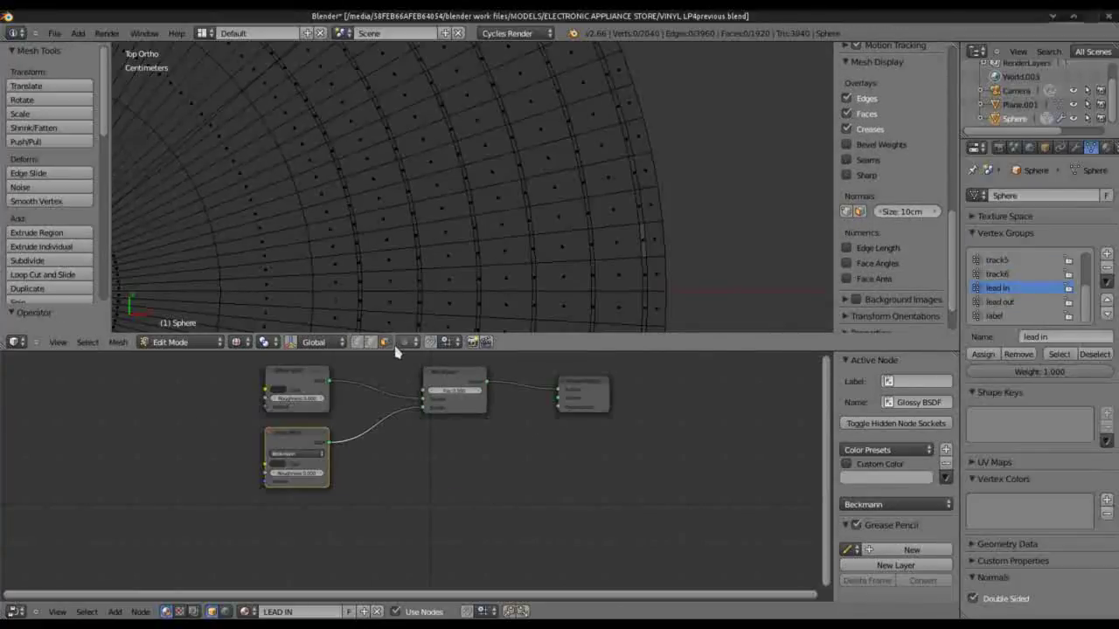
# Step: Check the materials assigned to the narrow groove rings and the outermost faces by selecting individual faces
pyautogui.rightClick(643, 236)
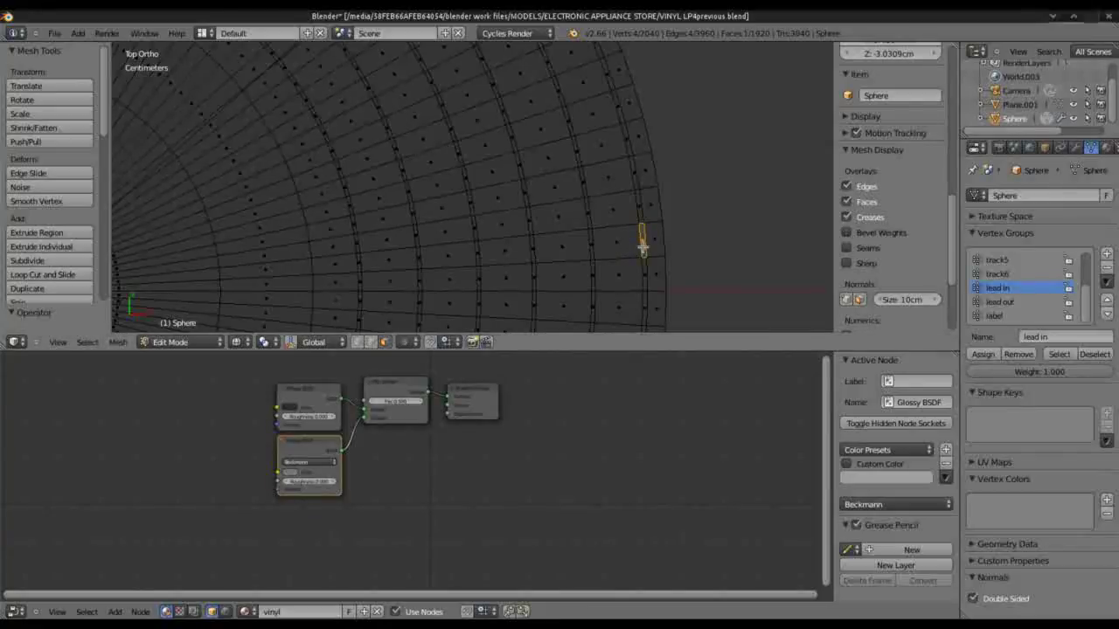
pyautogui.rightClick(635, 206)
pyautogui.rightClick(587, 209)
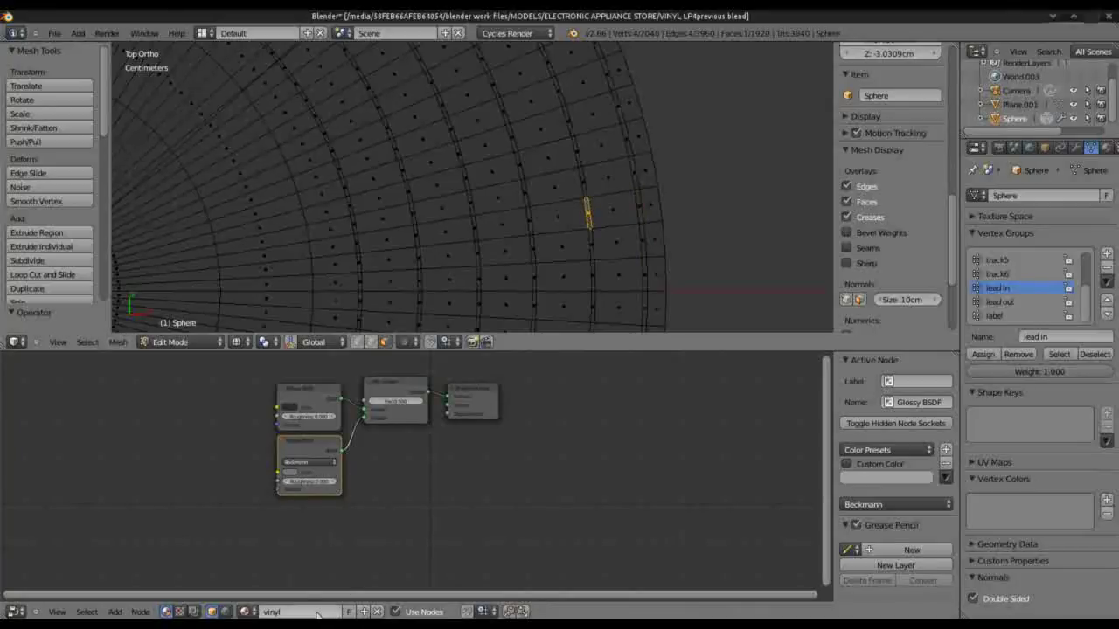
pyautogui.rightClick(648, 207)
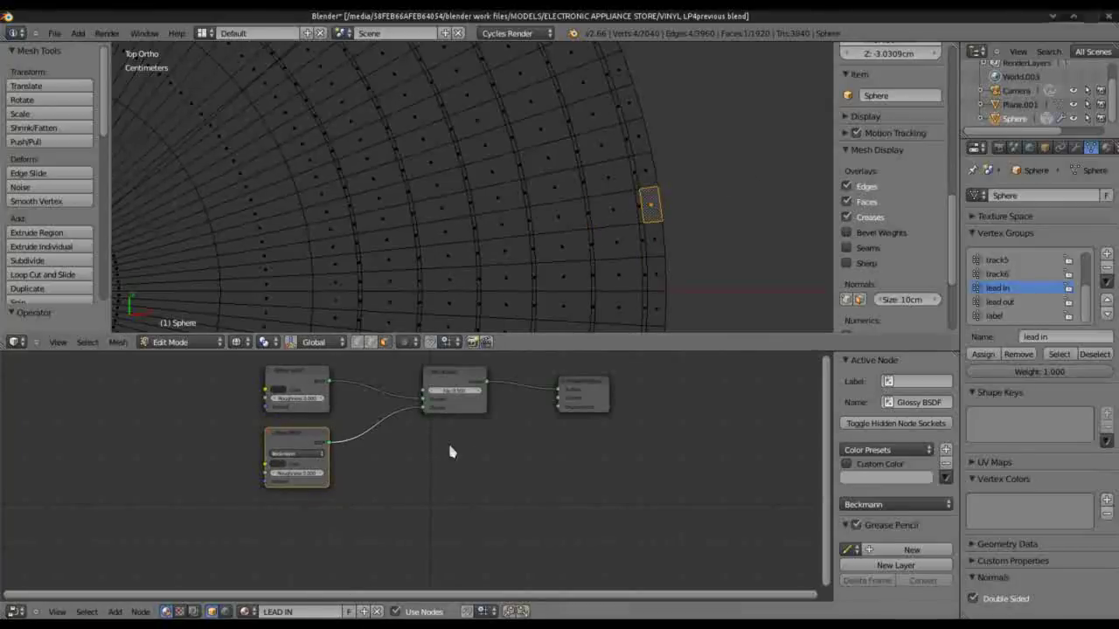
pyautogui.rightClick(639, 202)
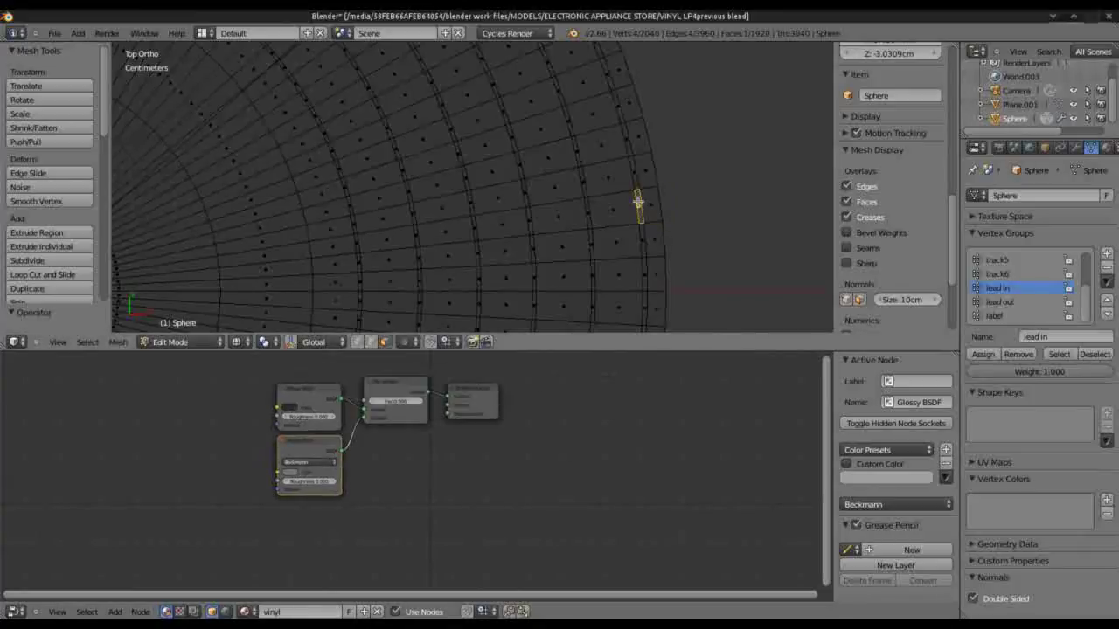
# Step: Select both edge loops of the outermost narrow ring in edge mode, assign them to the lead in vertex group, and clear the selection
pyautogui.click(371, 344)
pyautogui.keyDown('alt'); pyautogui.keyDown('shift'); pyautogui.rightClick(637, 179); pyautogui.keyUp('shift'); pyautogui.keyUp('alt')
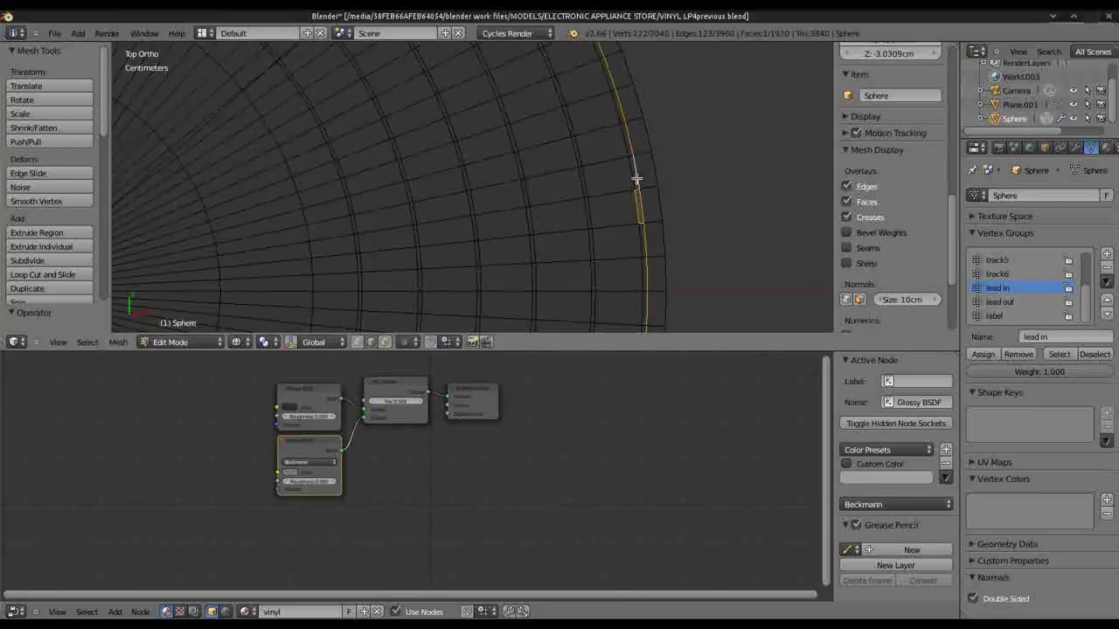
pyautogui.keyDown('alt'); pyautogui.keyDown('shift'); pyautogui.rightClick(633, 180); pyautogui.keyUp('shift'); pyautogui.keyUp('alt')
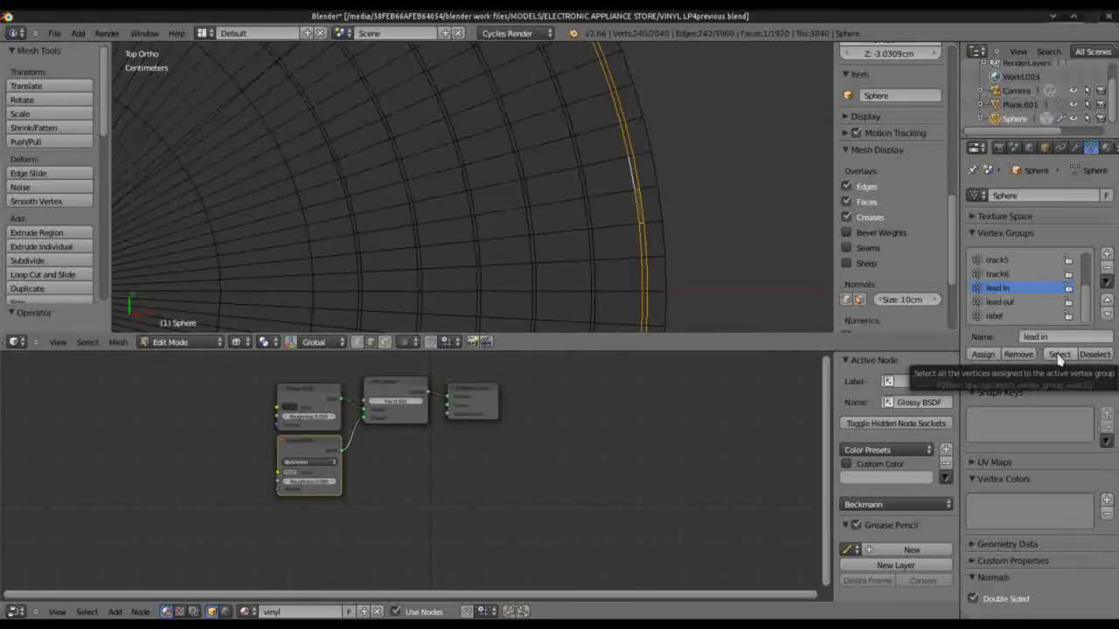
pyautogui.click(984, 354)
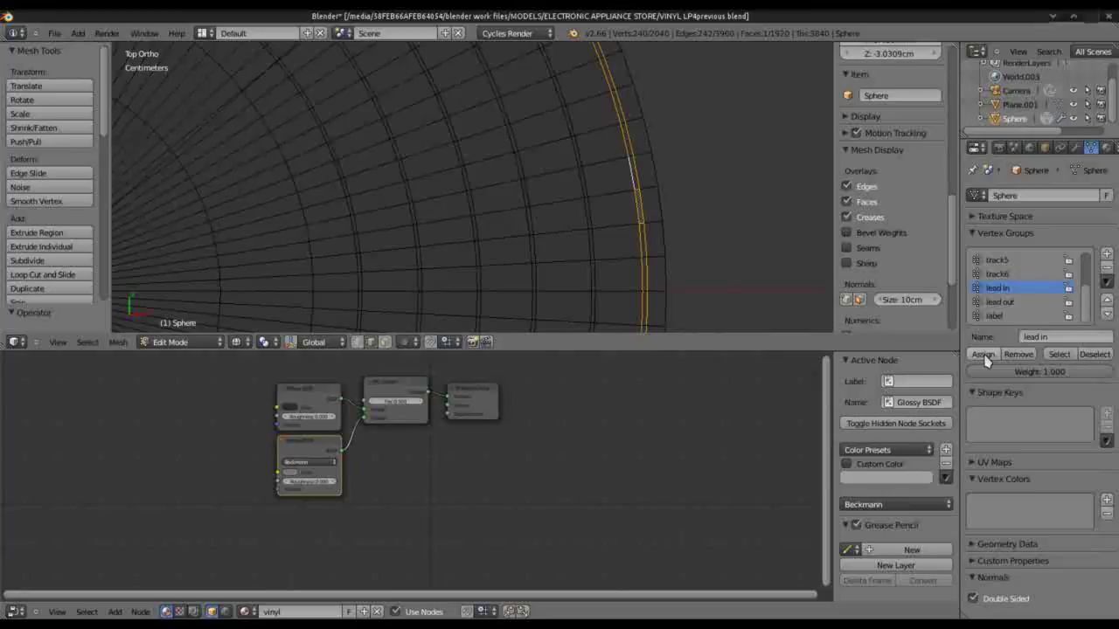
pyautogui.press('a')
pyautogui.scroll(-3, 892, 218)
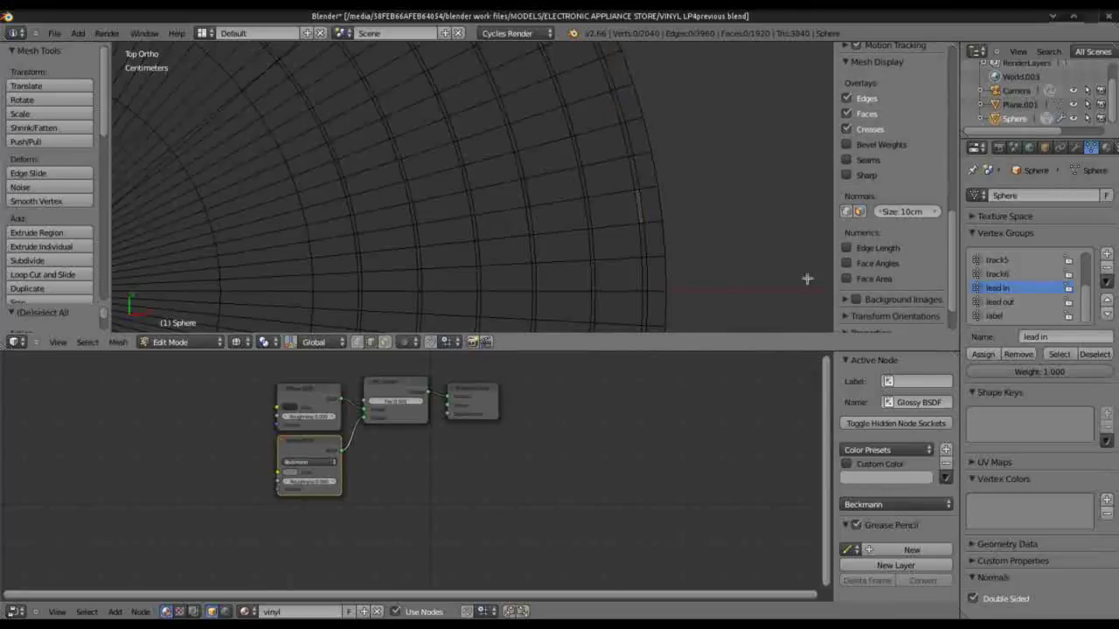
# Step: Select the faces of the lead in vertex group and assign the vinyl material to them
pyautogui.click(1059, 354)
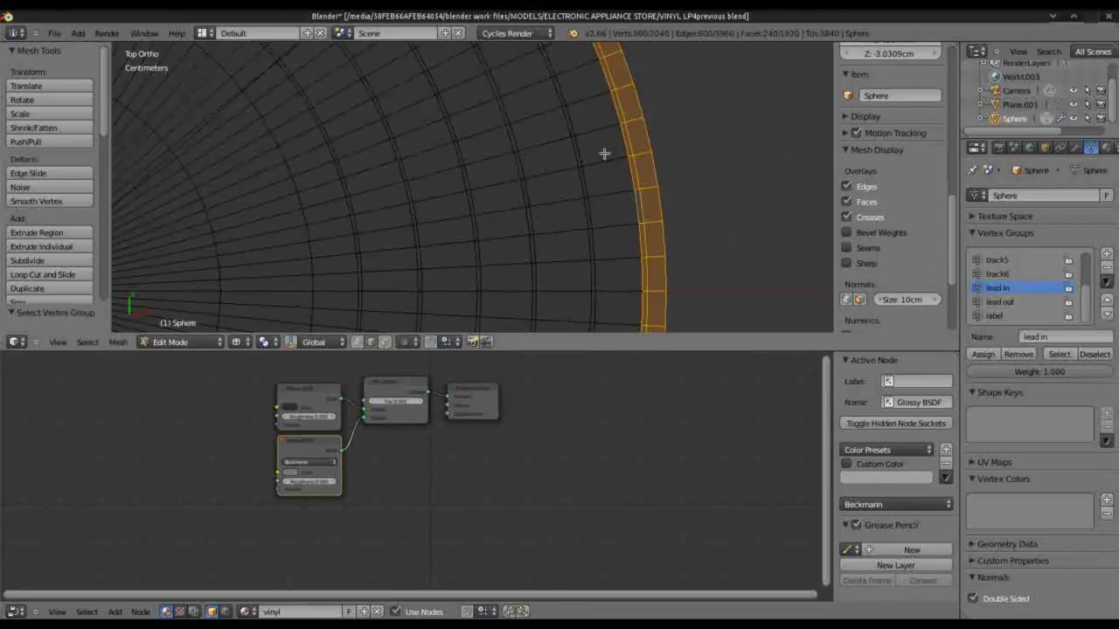
pyautogui.click(1106, 148)
pyautogui.click(990, 278)
# Step: Check the record's outer edge in the rendered view in object mode, and apply the record's modifier
pyautogui.click(262, 346)
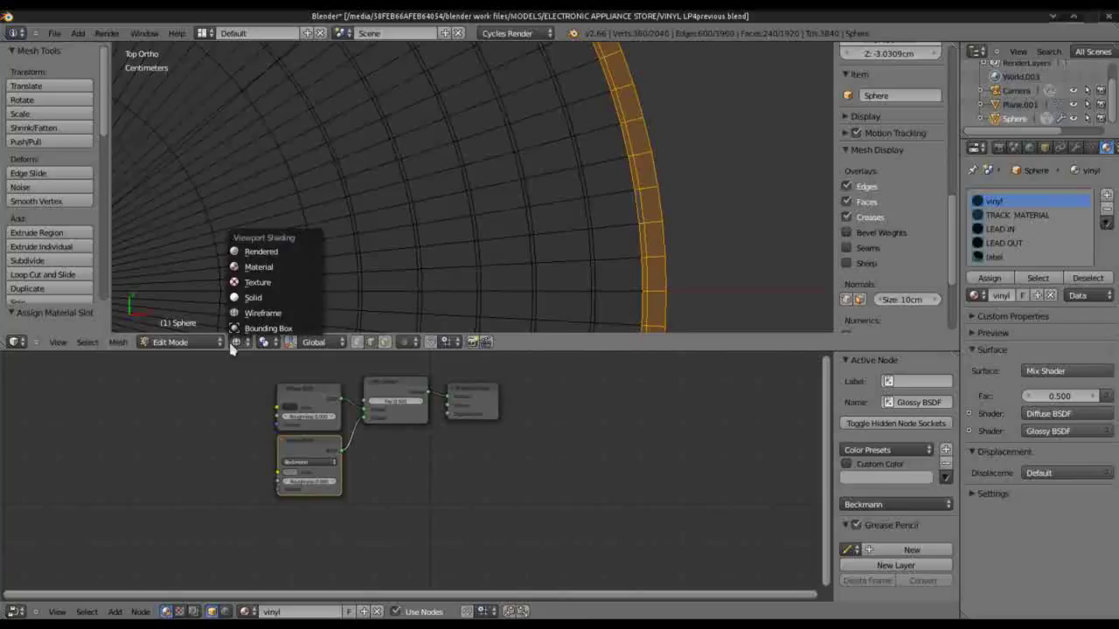
pyautogui.click(251, 253)
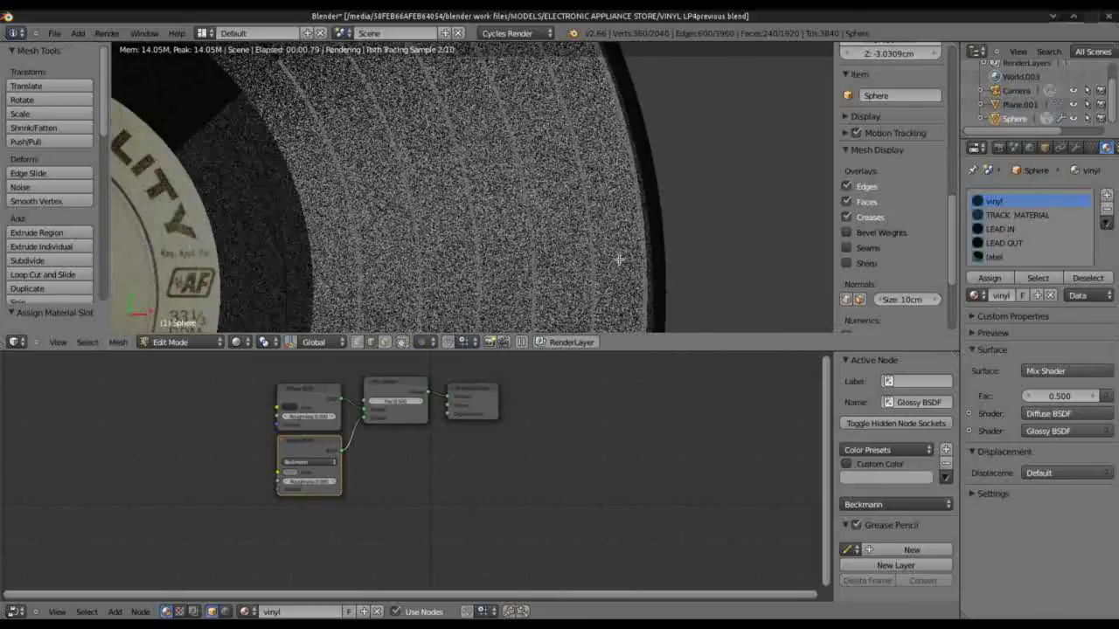
pyautogui.press('Tab')
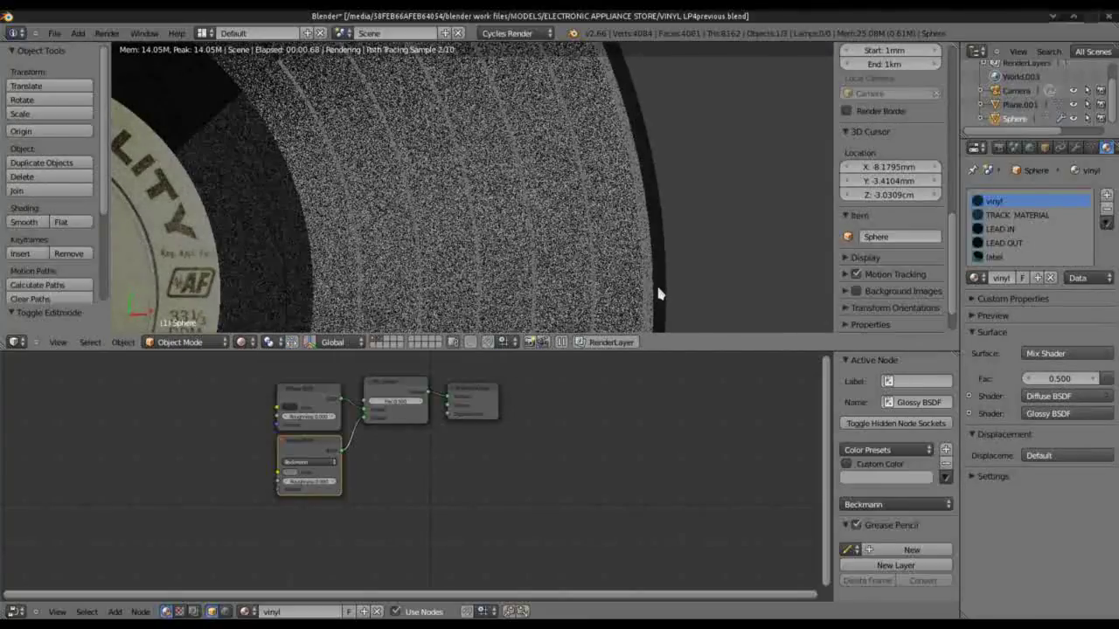
pyautogui.scroll(4, 559, 293)
pyautogui.scroll(-3, 514, 276)
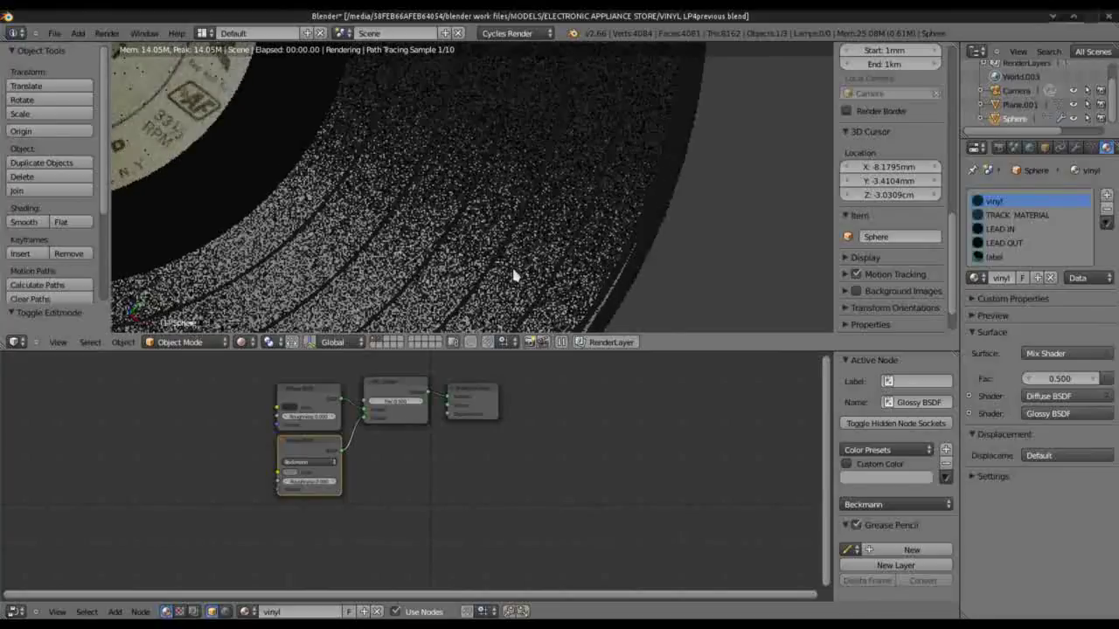
pyautogui.scroll(5, 648, 253)
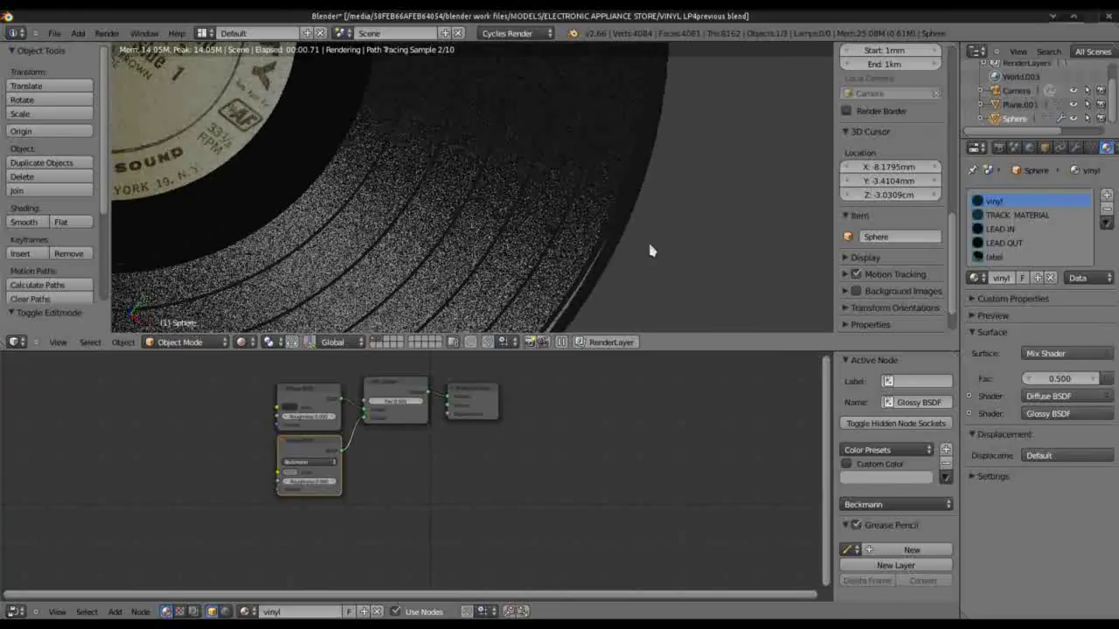
pyautogui.scroll(-4, 599, 275)
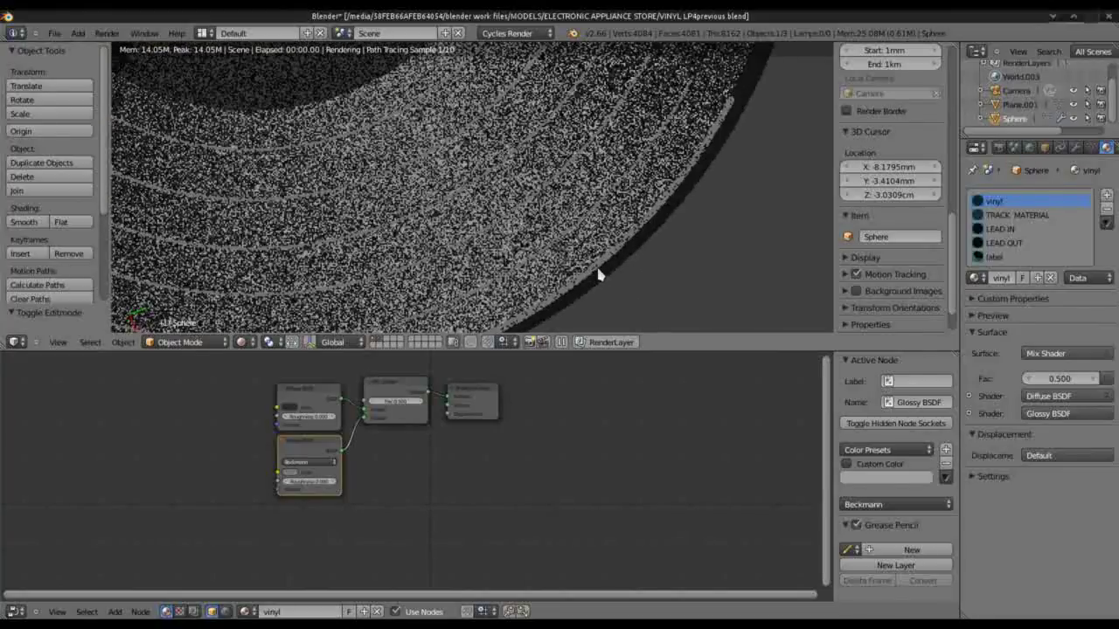
pyautogui.scroll(-2, 539, 290)
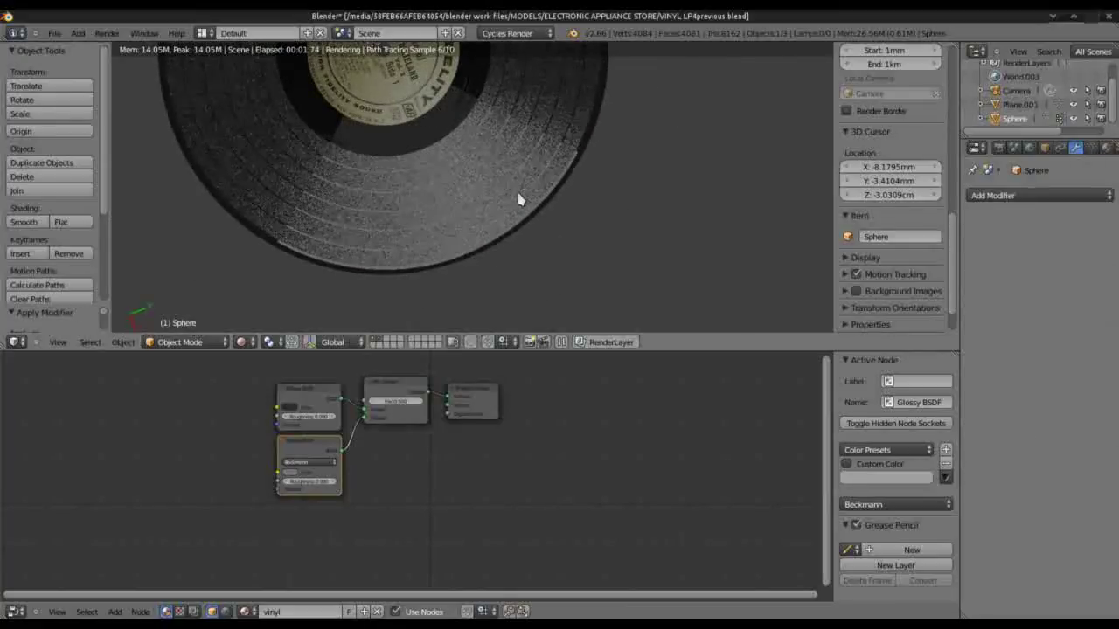
# Step: Add a horizontal loop cut around the middle of the record's thin outer rim in wireframe front view
pyautogui.press('z')
pyautogui.press('KP_1')
pyautogui.scroll(4, 525, 210)
pyautogui.scroll(2, 624, 261)
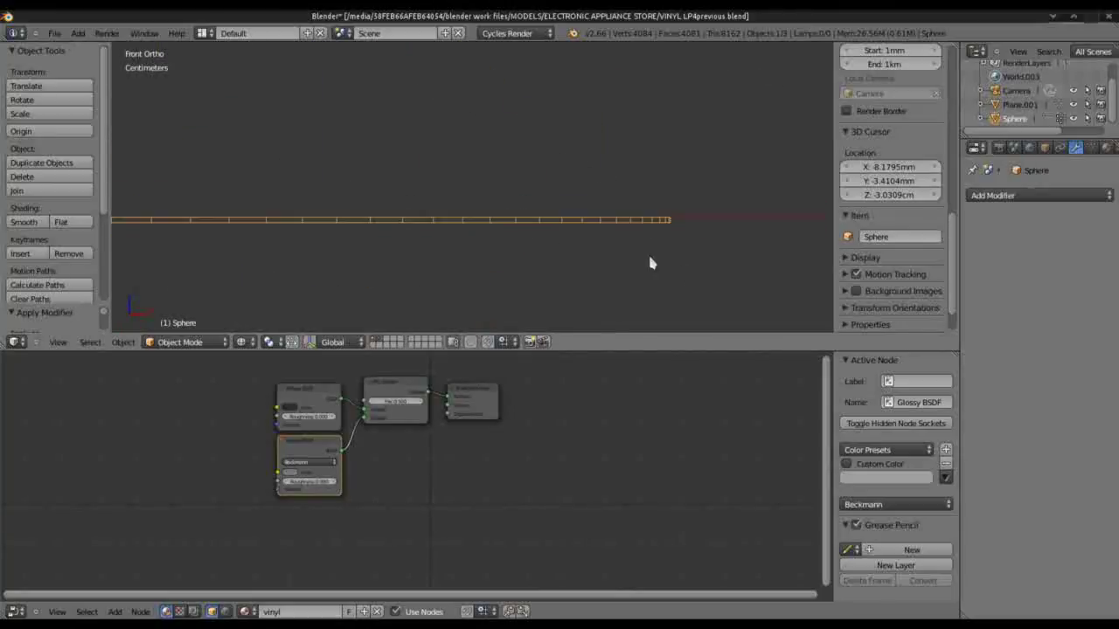
pyautogui.keyDown('shift'); pyautogui.moveTo(670, 265); pyautogui.dragTo(577, 248, button='middle'); pyautogui.keyUp('shift')
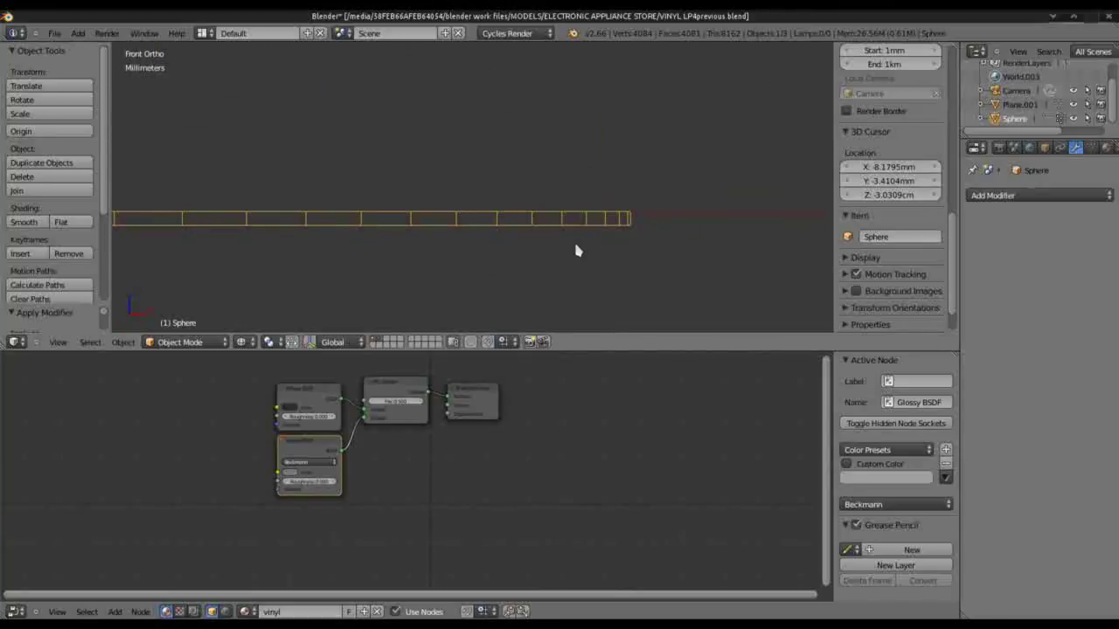
pyautogui.press('Tab')
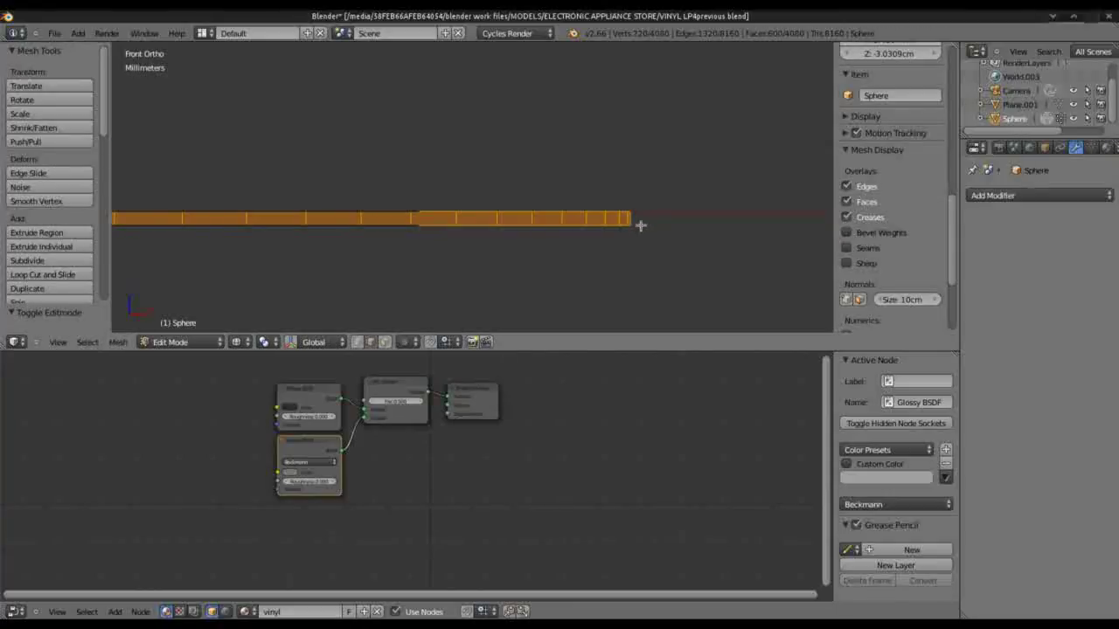
pyautogui.press('Tab')
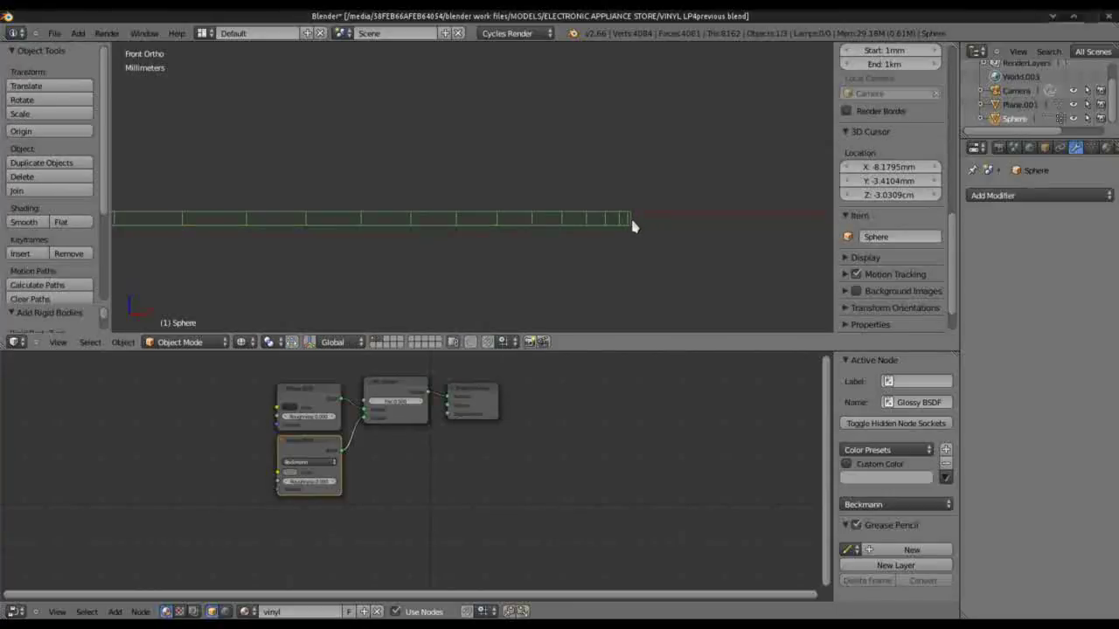
pyautogui.press('Tab')
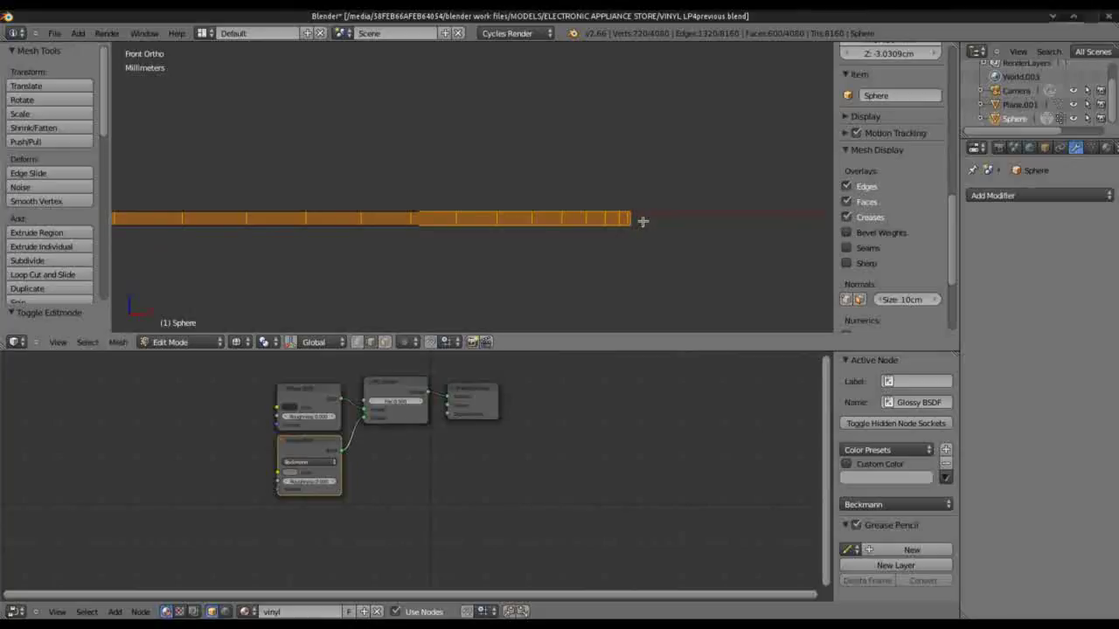
pyautogui.press('a')
pyautogui.hotkey('ctrl', 'r')
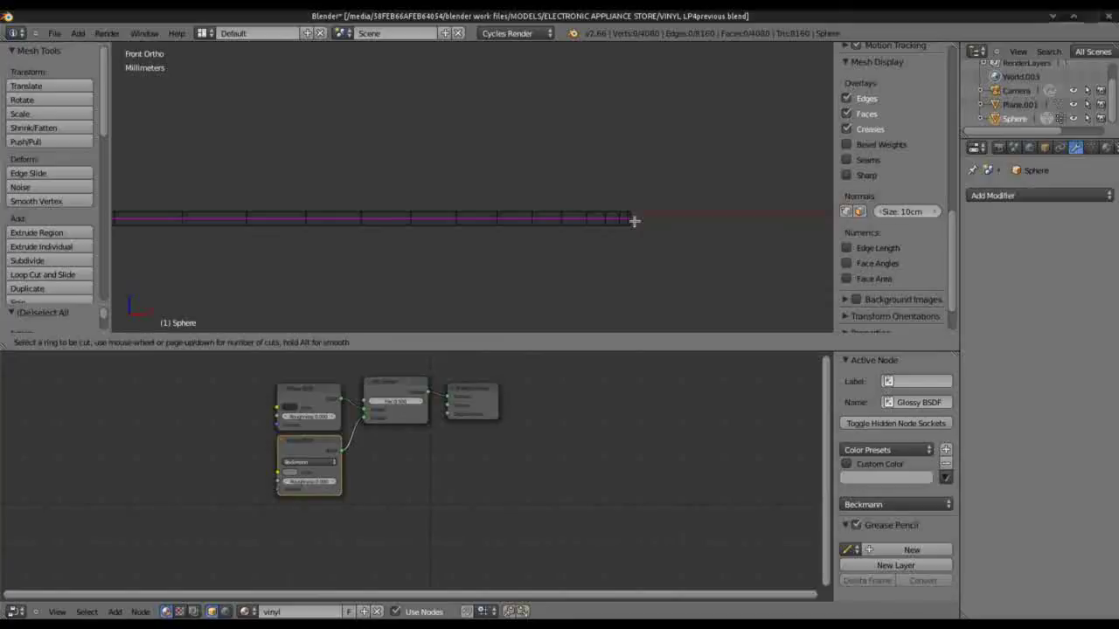
pyautogui.click(635, 220)
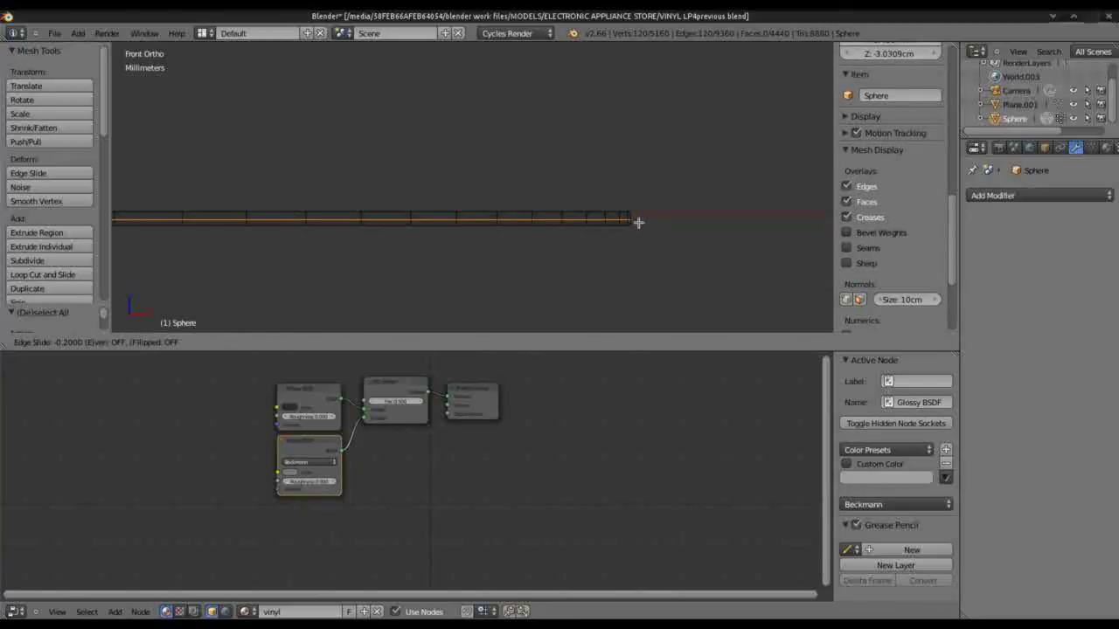
pyautogui.click(639, 223)
# Step: Select the rim's upper and lower edge loops, scale them to about 0.998 to bevel the rim, and return to object mode
pyautogui.scroll(4, 638, 223)
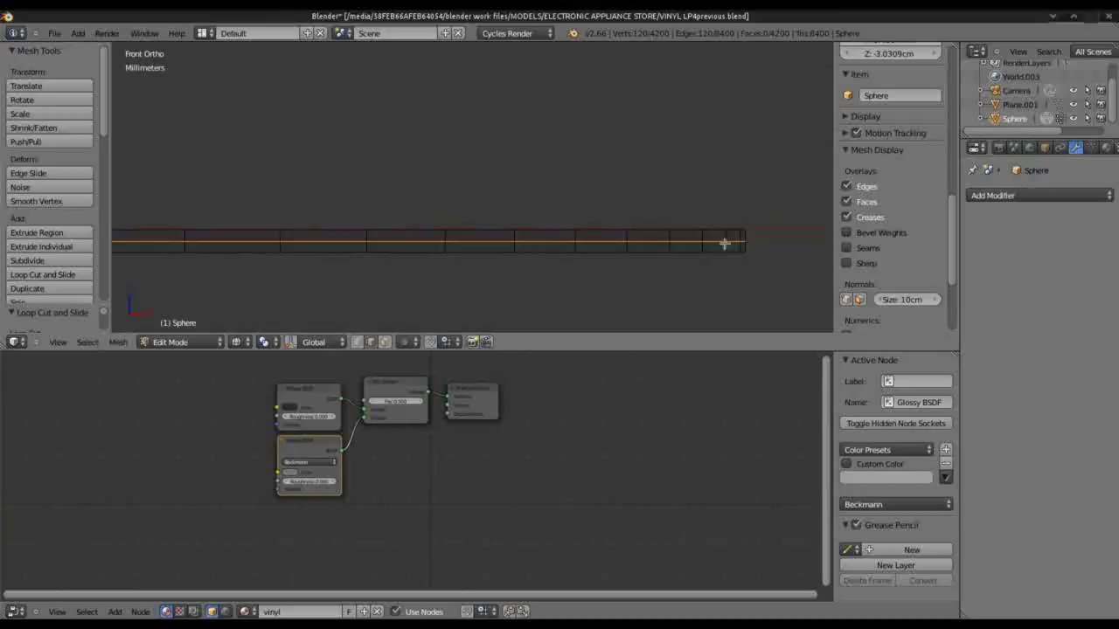
pyautogui.press('a')
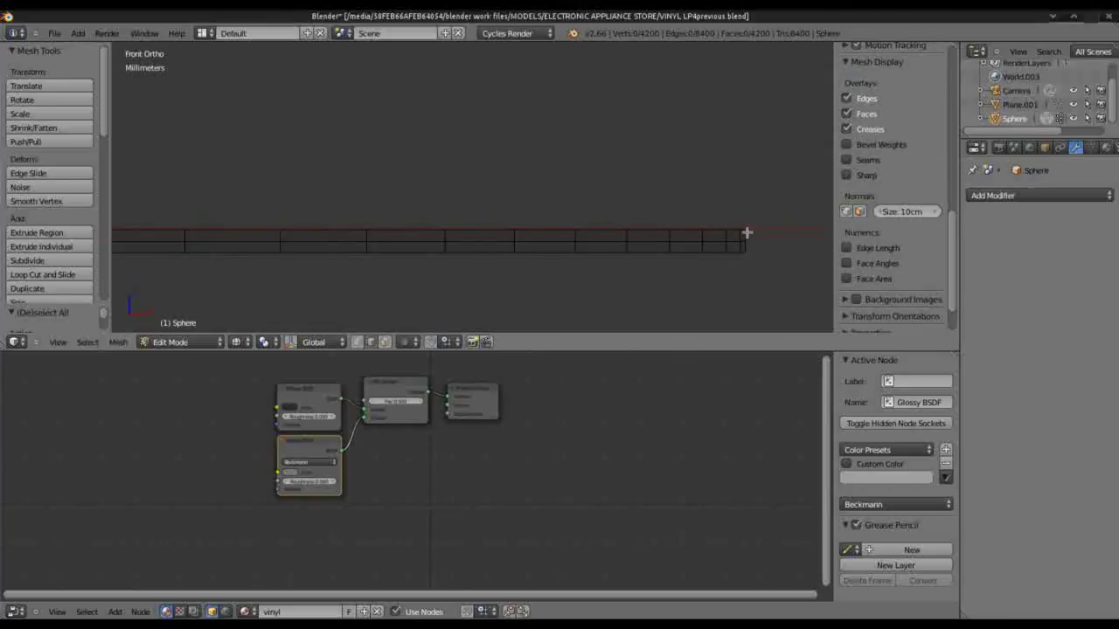
pyautogui.keyDown('alt'); pyautogui.rightClick(732, 233); pyautogui.keyUp('alt')
pyautogui.moveTo(662, 250); pyautogui.dragTo(660, 267, button='middle')
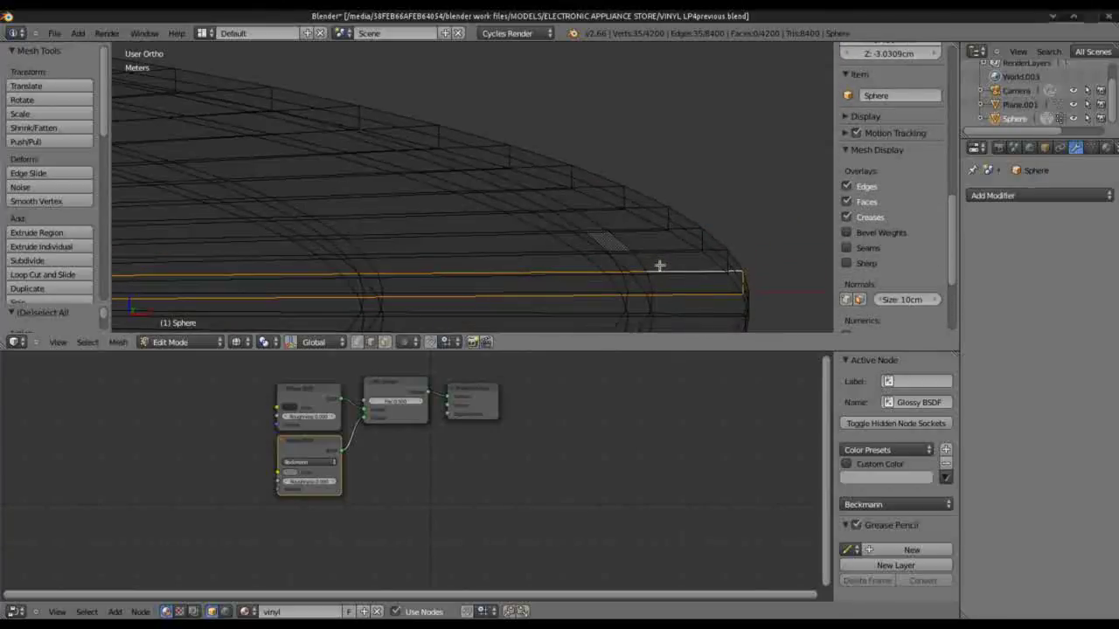
pyautogui.keyDown('alt'); pyautogui.rightClick(711, 237); pyautogui.keyUp('alt')
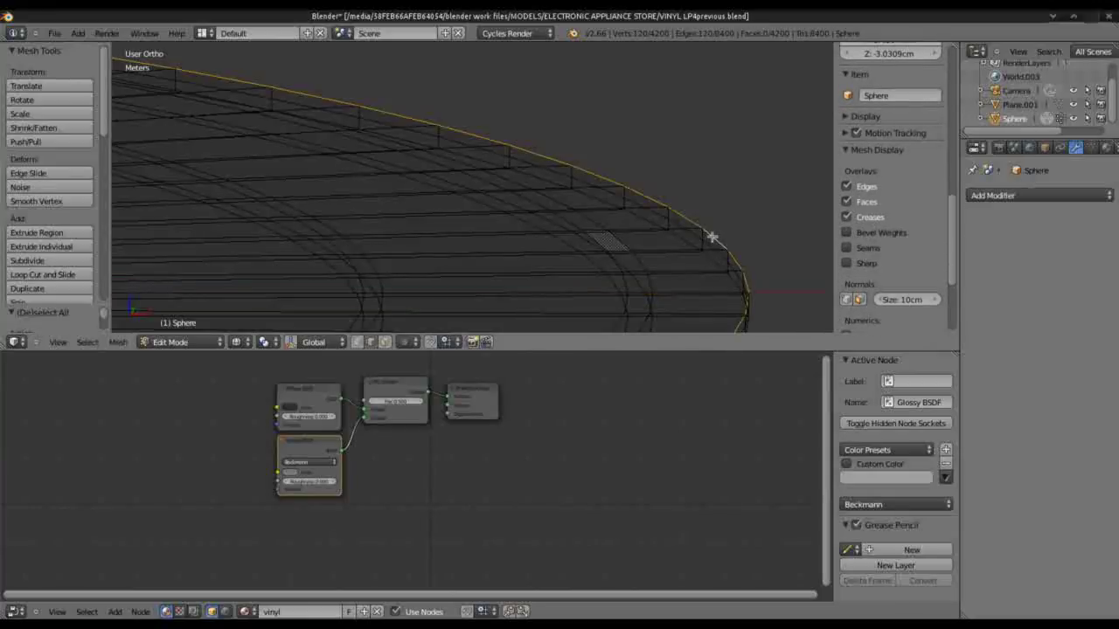
pyautogui.keyDown('alt'); pyautogui.keyDown('shift'); pyautogui.rightClick(684, 241); pyautogui.keyUp('shift'); pyautogui.keyUp('alt')
pyautogui.scroll(-2, 717, 262)
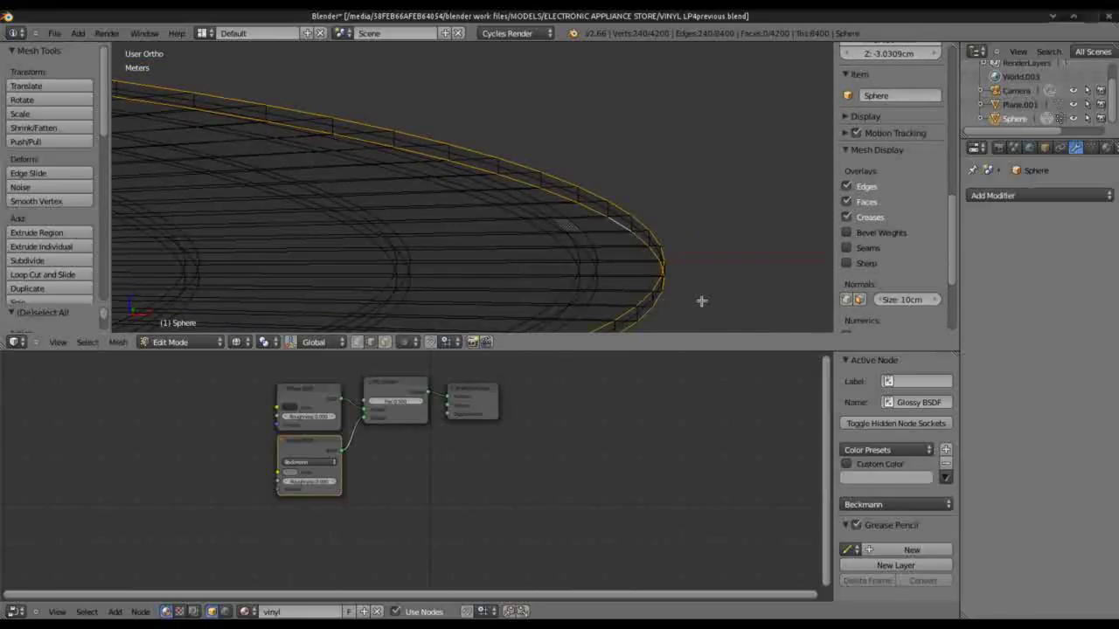
pyautogui.press('KP_1')
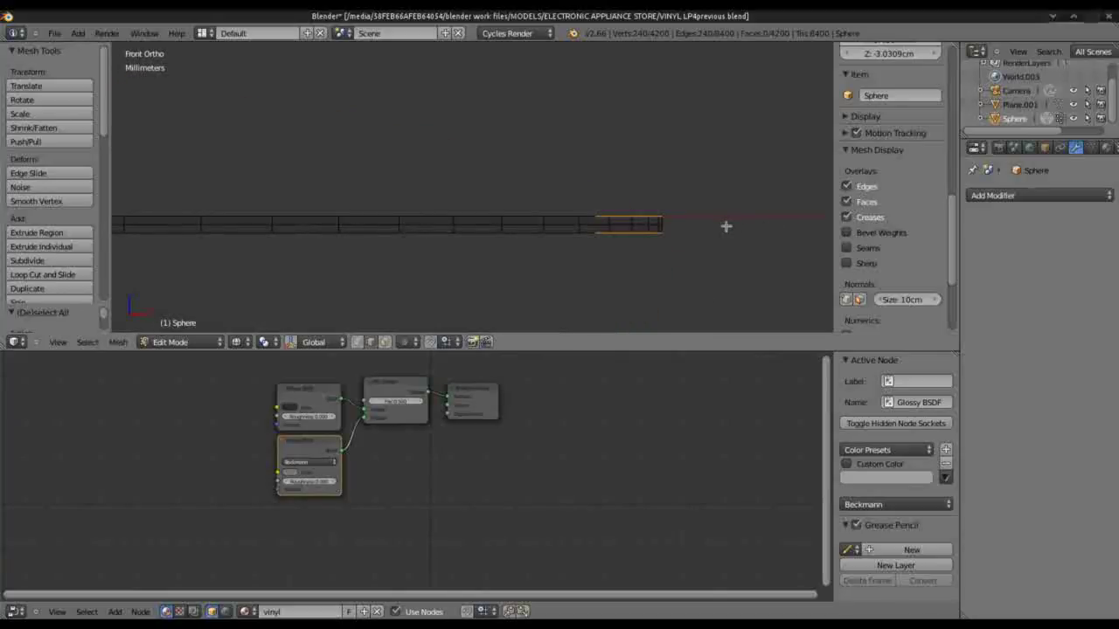
pyautogui.press('s')
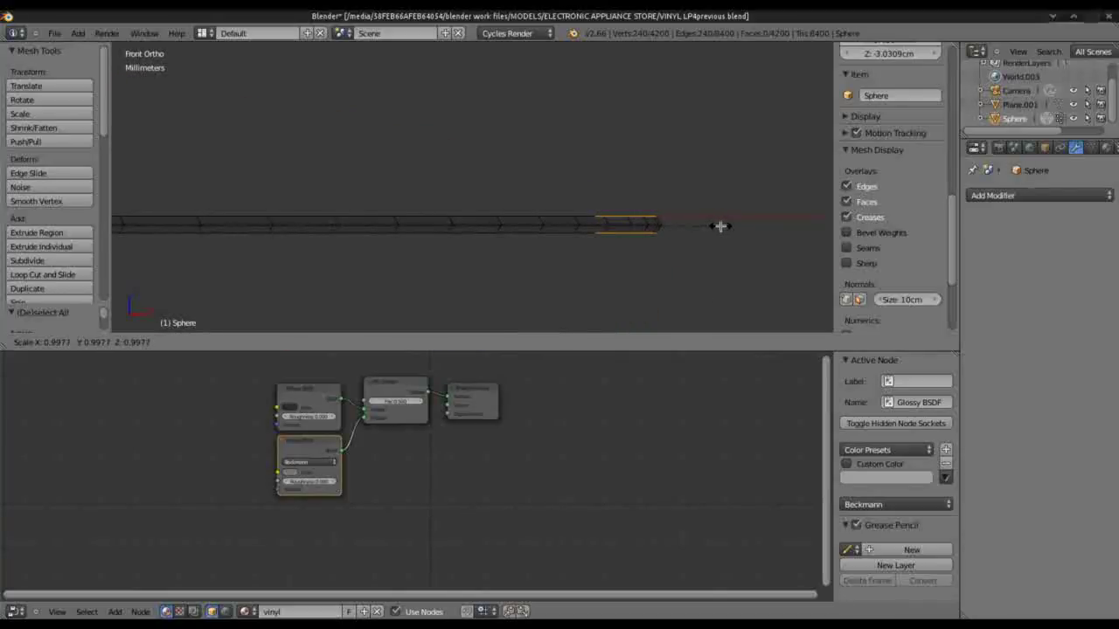
pyautogui.click(721, 226)
pyautogui.press('Tab')
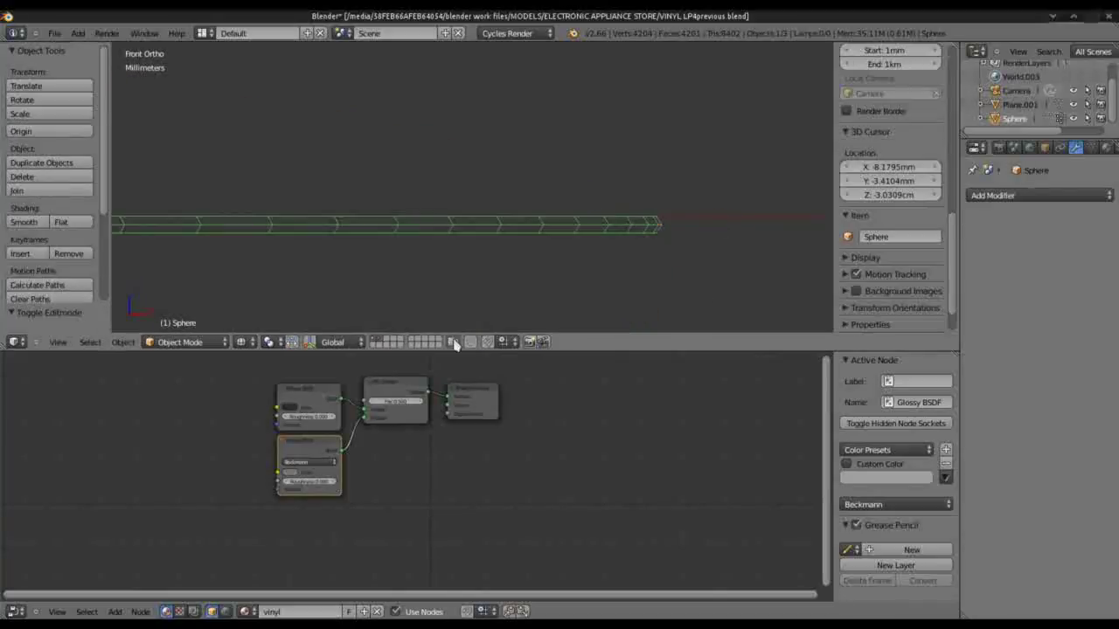
# Step: Switch the viewport to rendered shading and examine the bevelled rim from an angle
pyautogui.click(251, 343)
pyautogui.click(265, 255)
pyautogui.moveTo(505, 262); pyautogui.dragTo(481, 272, button='middle')
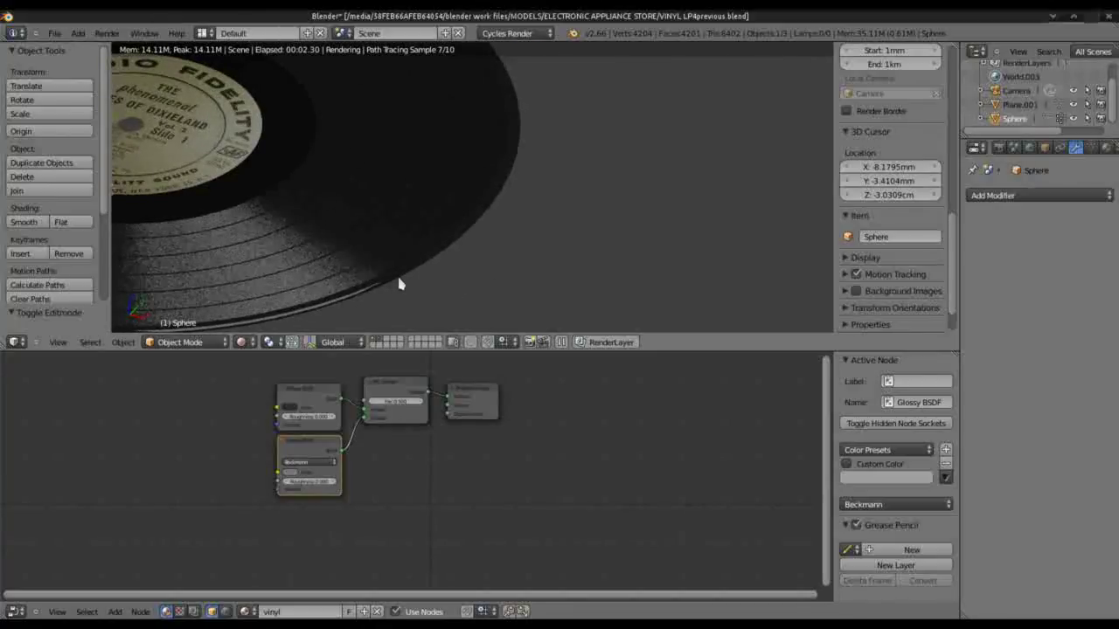
pyautogui.press('Tab')
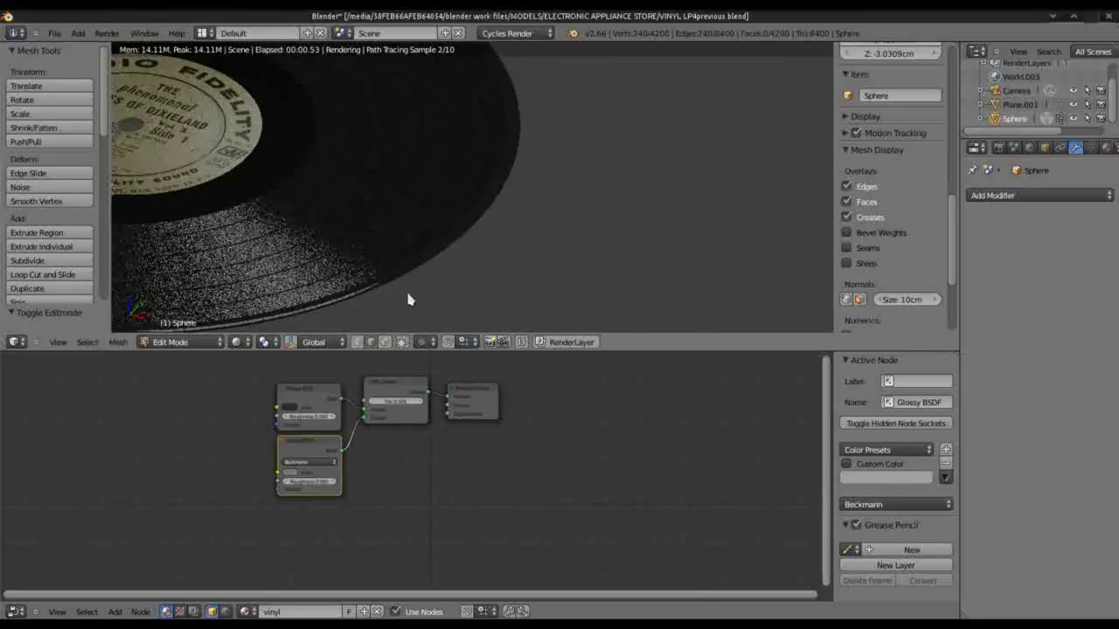
pyautogui.press('Tab')
# Step: Lower the vinyl material's Mix Shader factor to 0.35 and check the reflection in the rendered view
pyautogui.click(1105, 147)
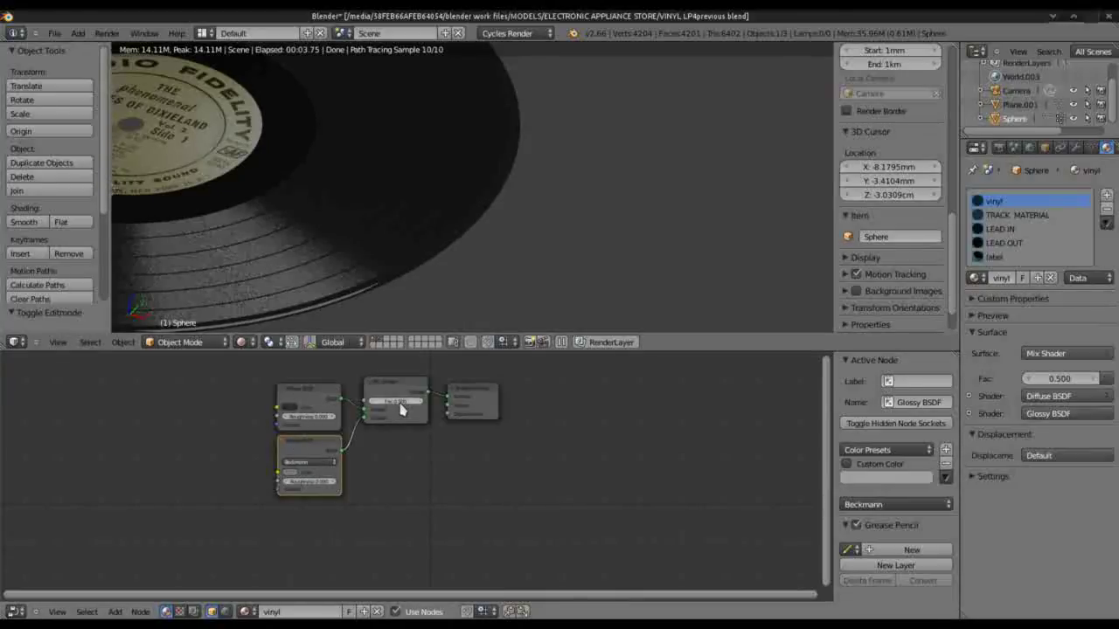
pyautogui.moveTo(400, 409); pyautogui.dragTo(379, 411)
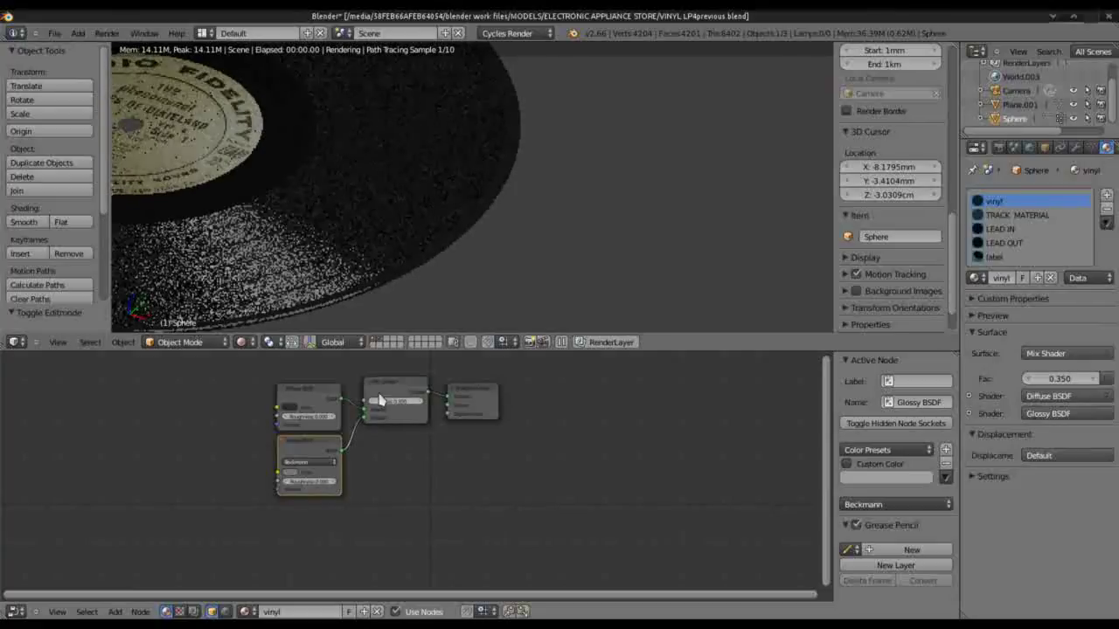
pyautogui.moveTo(328, 309); pyautogui.dragTo(314, 270, button='middle')
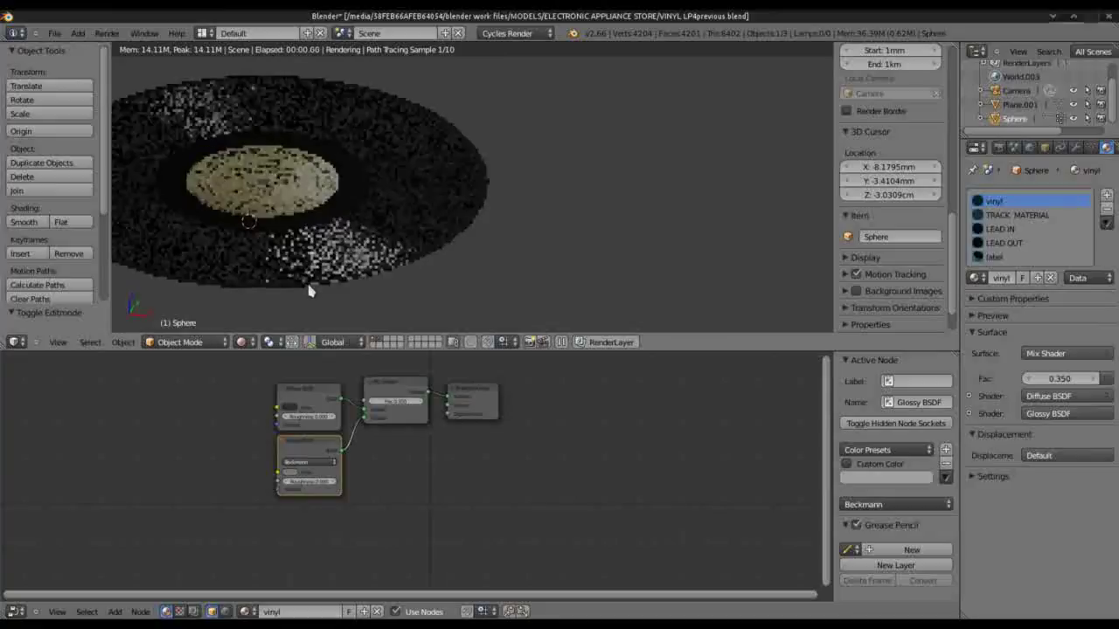